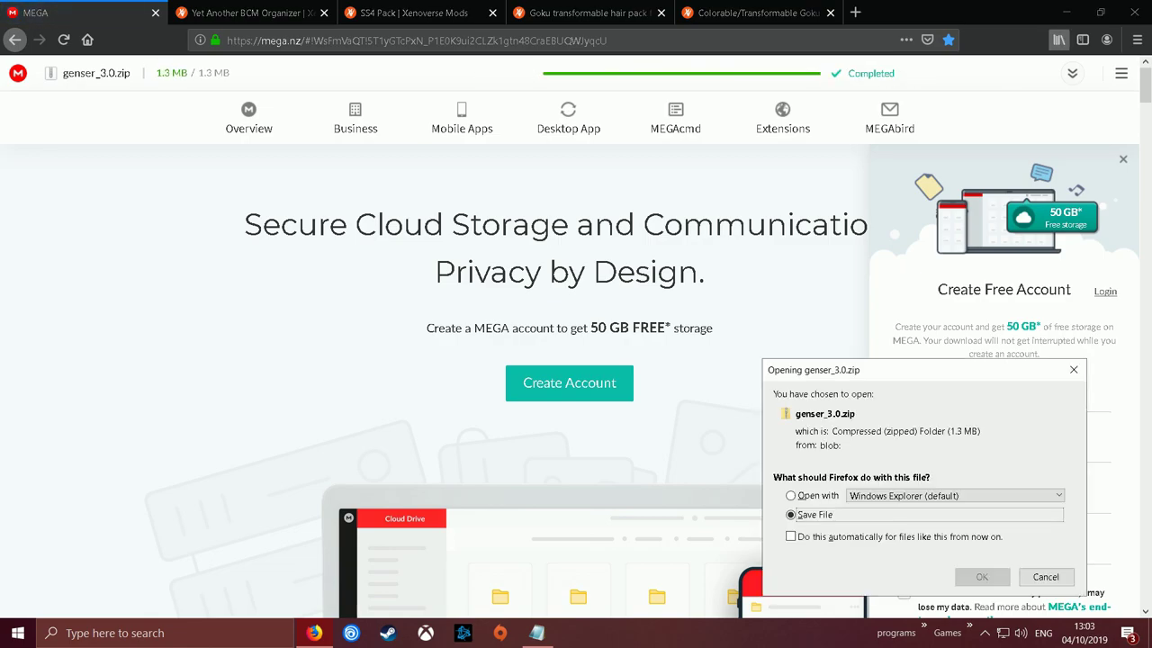
# Step: Save genser_3.0.zip to disk and open the downloaded archive
pyautogui.press('Return')
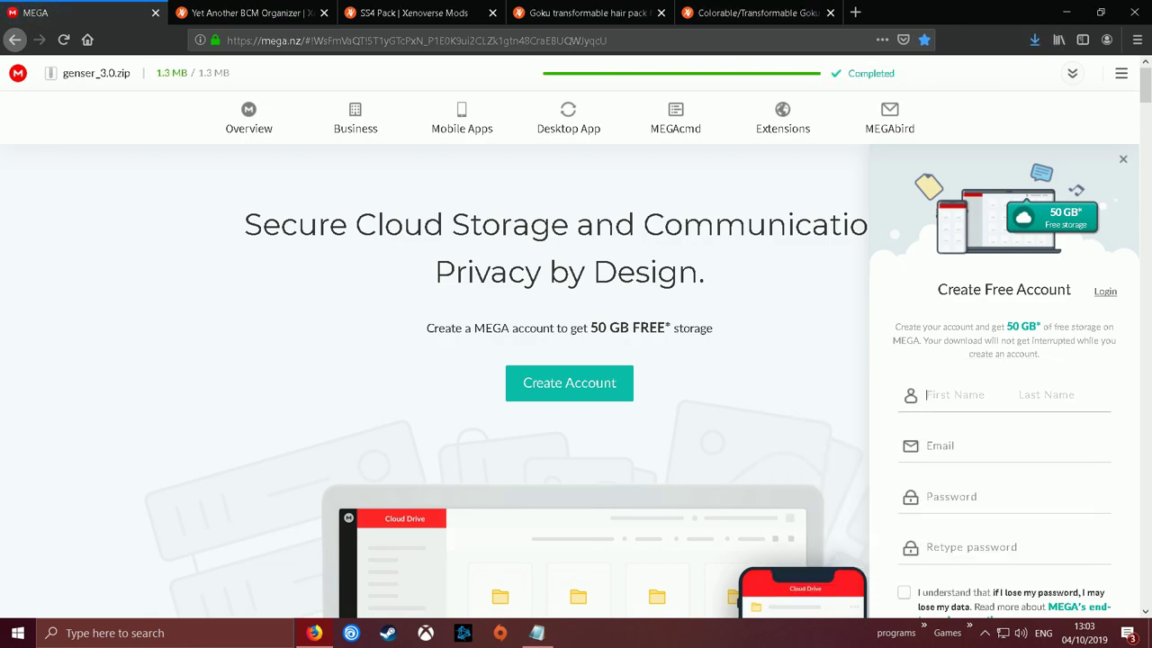
pyautogui.click(1035, 40)
pyautogui.click(882, 77)
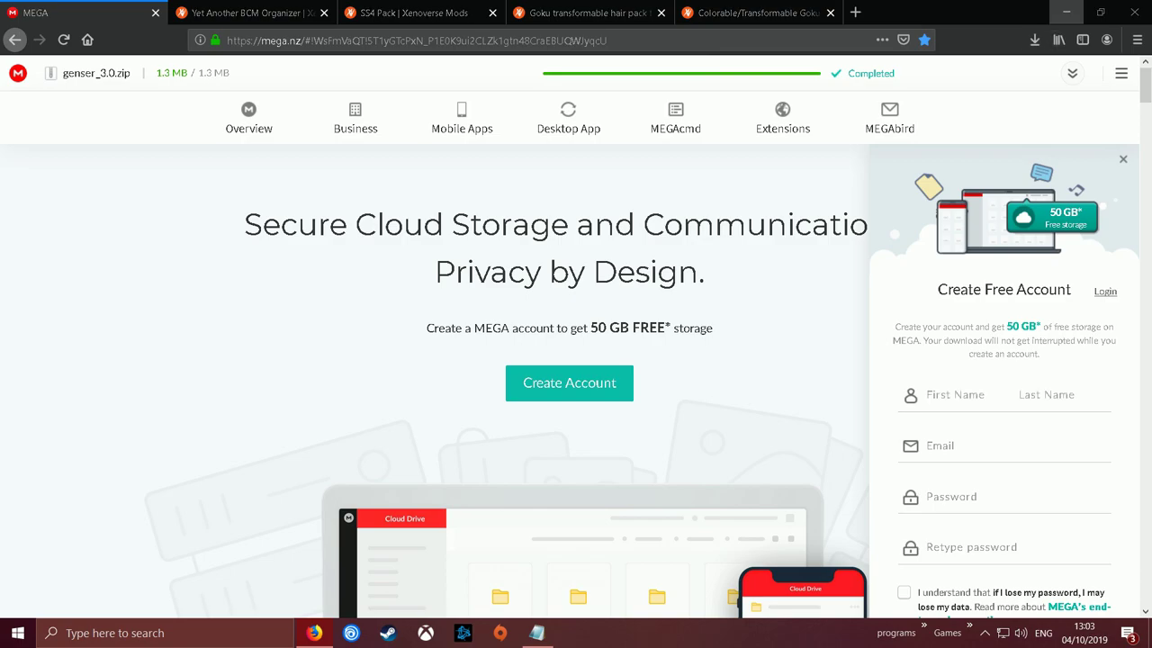
# Step: Extract all files from genser_3.0.zip into the desktop genser folder, replacing the existing copies, and open that folder
pyautogui.click(1066, 12)
pyautogui.click(1070, 42)
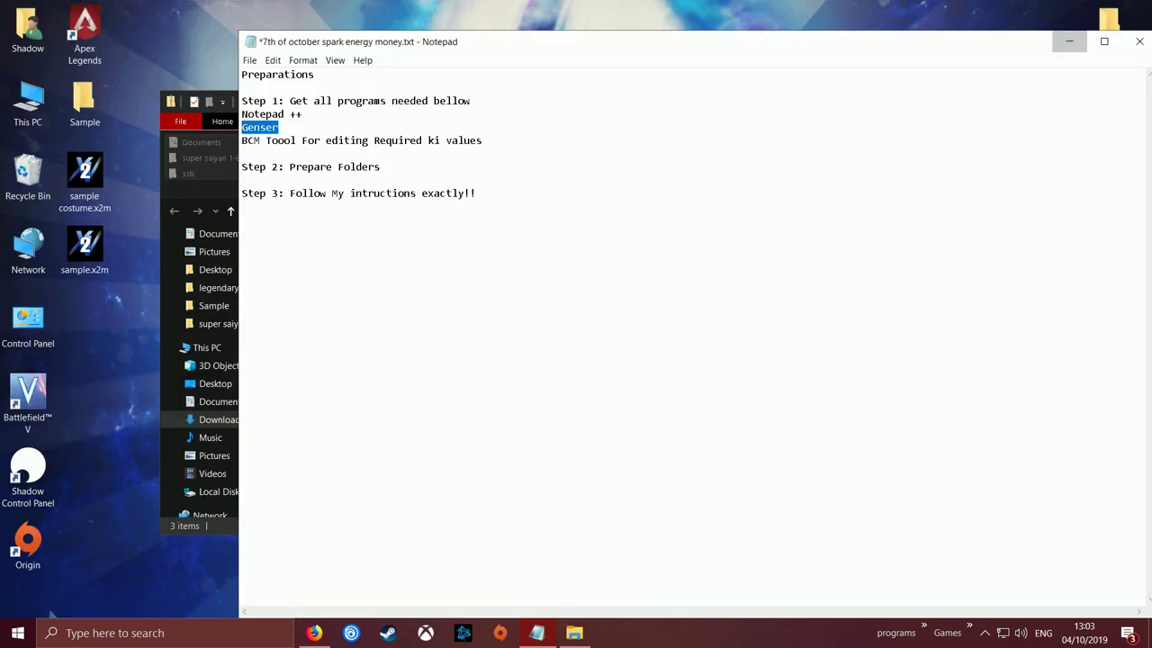
pyautogui.moveTo(301, 412); pyautogui.dragTo(1113, 112)
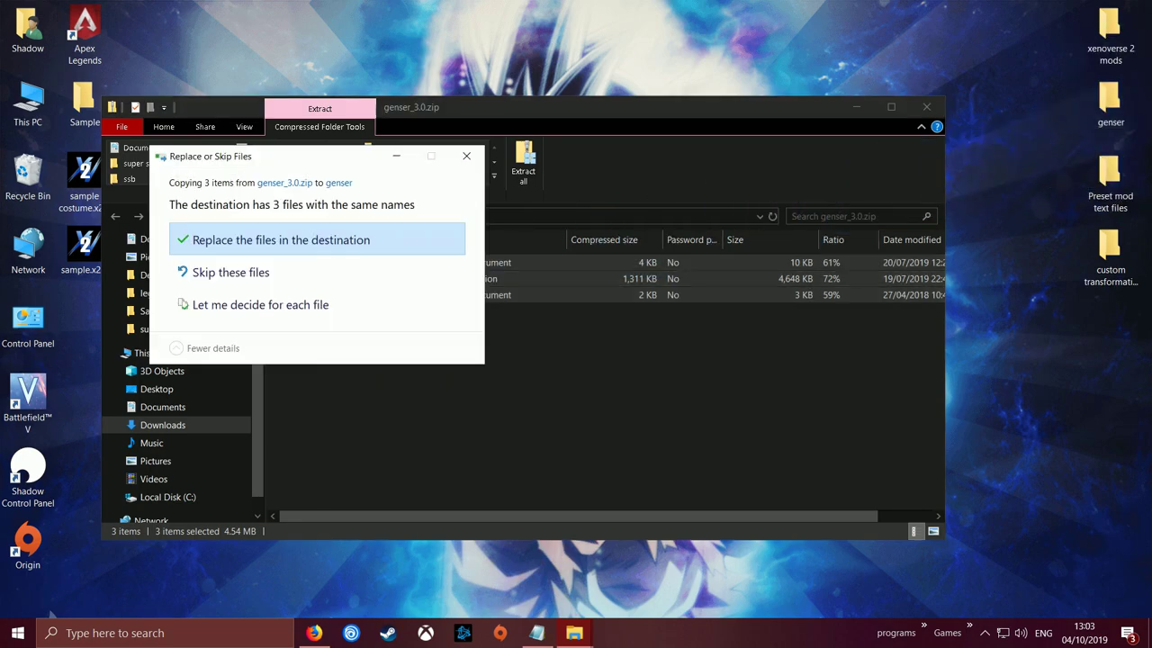
pyautogui.click(317, 241)
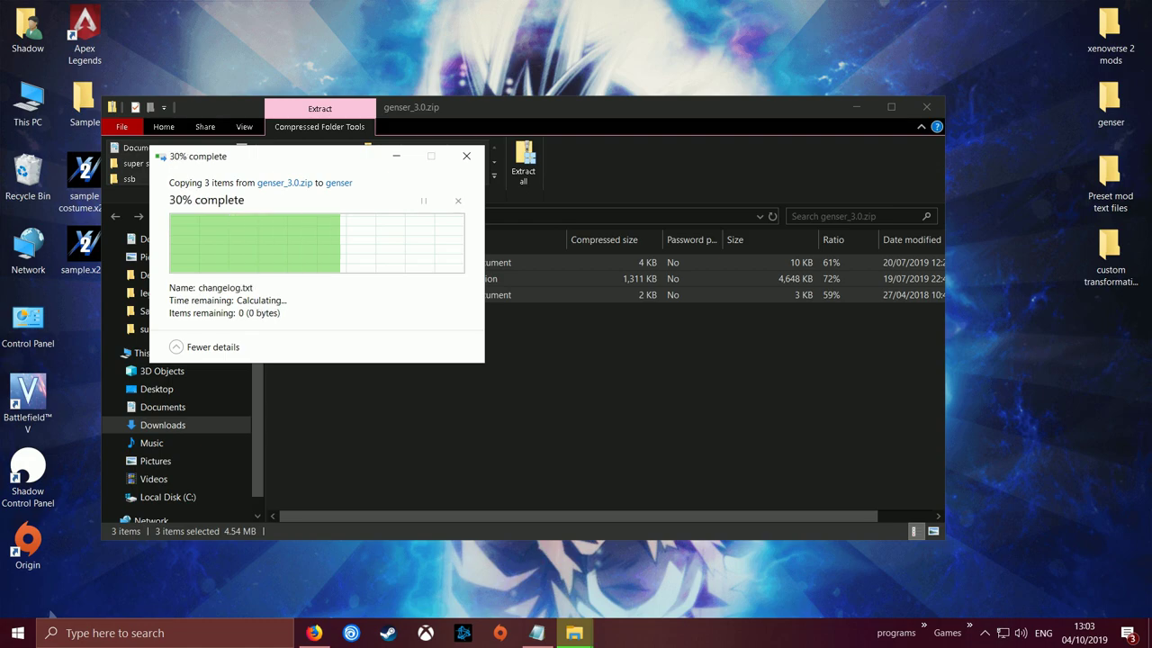
pyautogui.click(927, 107)
pyautogui.doubleClick(1111, 103)
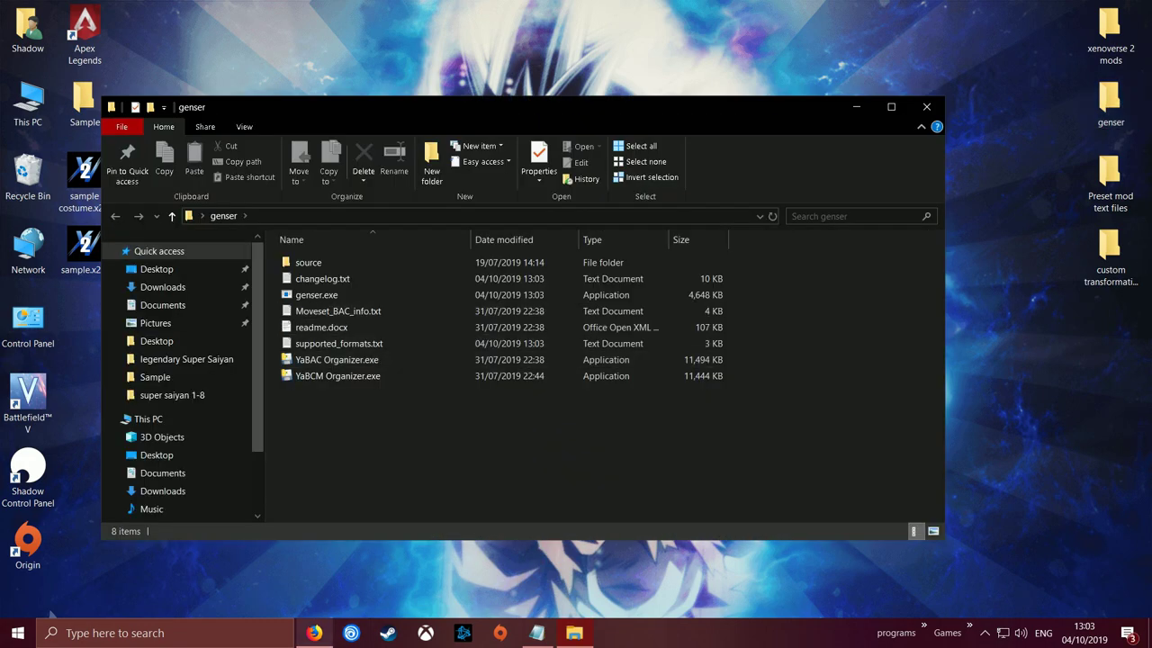
# Step: Switch to Firefox and follow the download link on the Yet Another BCM Organizer mod page
pyautogui.click(313, 632)
pyautogui.click(247, 12)
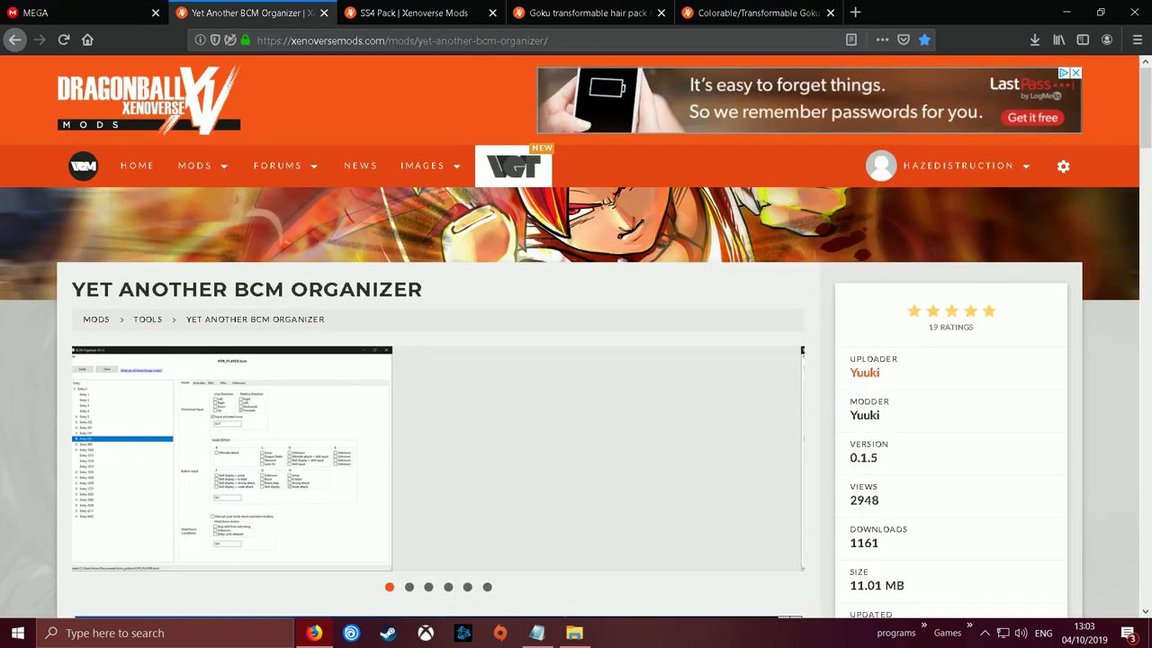
pyautogui.scroll(-3, 576, 360)
pyautogui.scroll(4, 576, 360)
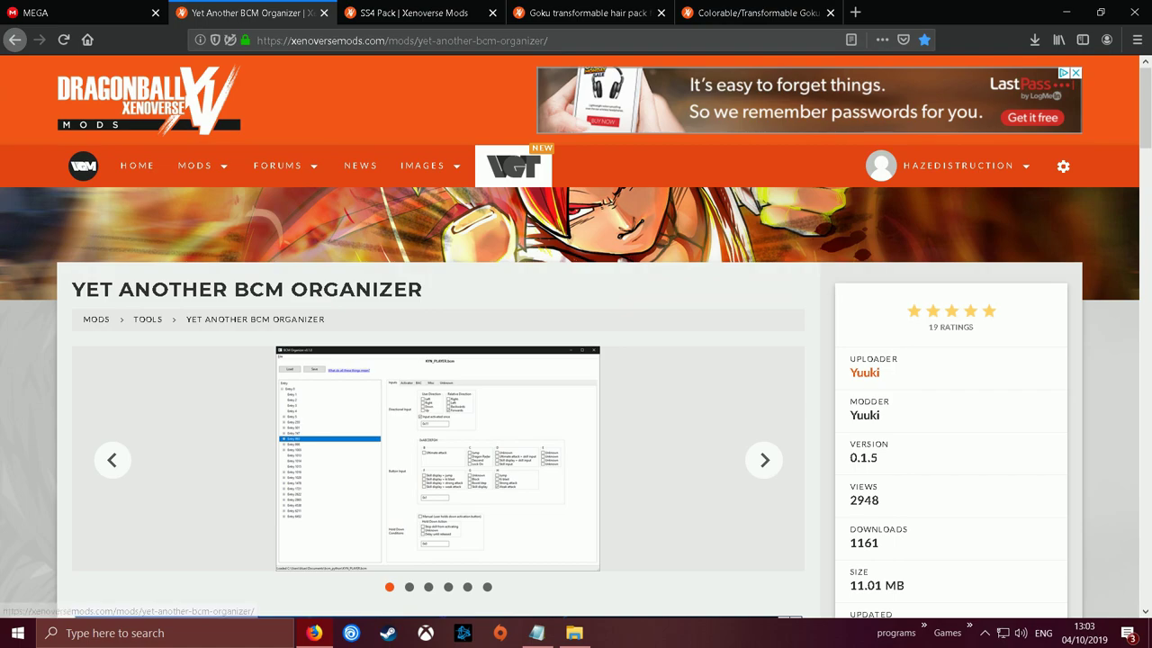
pyautogui.scroll(-1, 576, 360)
pyautogui.scroll(-2, 576, 360)
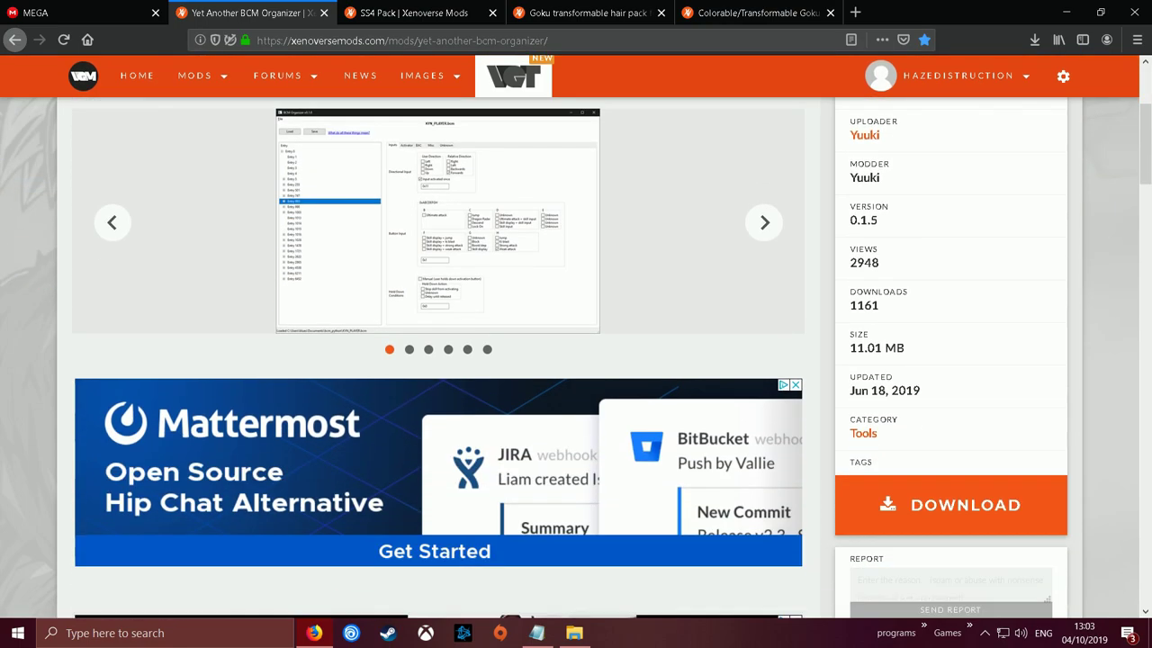
pyautogui.click(951, 505)
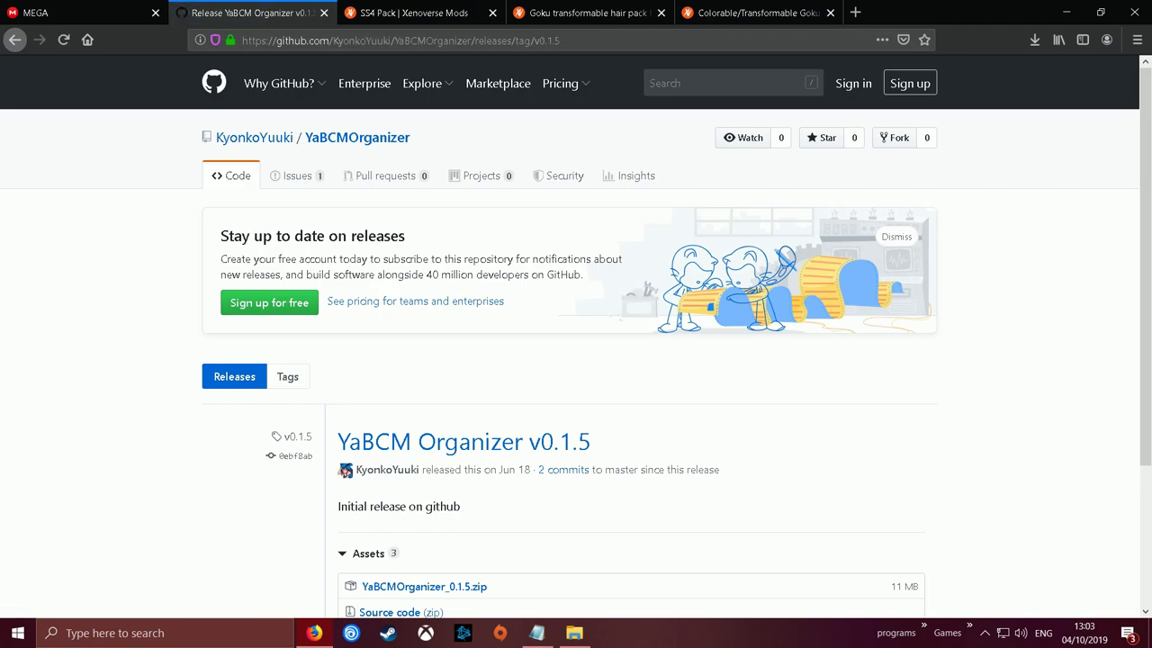
# Step: Download YaBCMOrganizer_0.1.5.zip from the GitHub release assets and open the archive
pyautogui.scroll(-2, 576, 360)
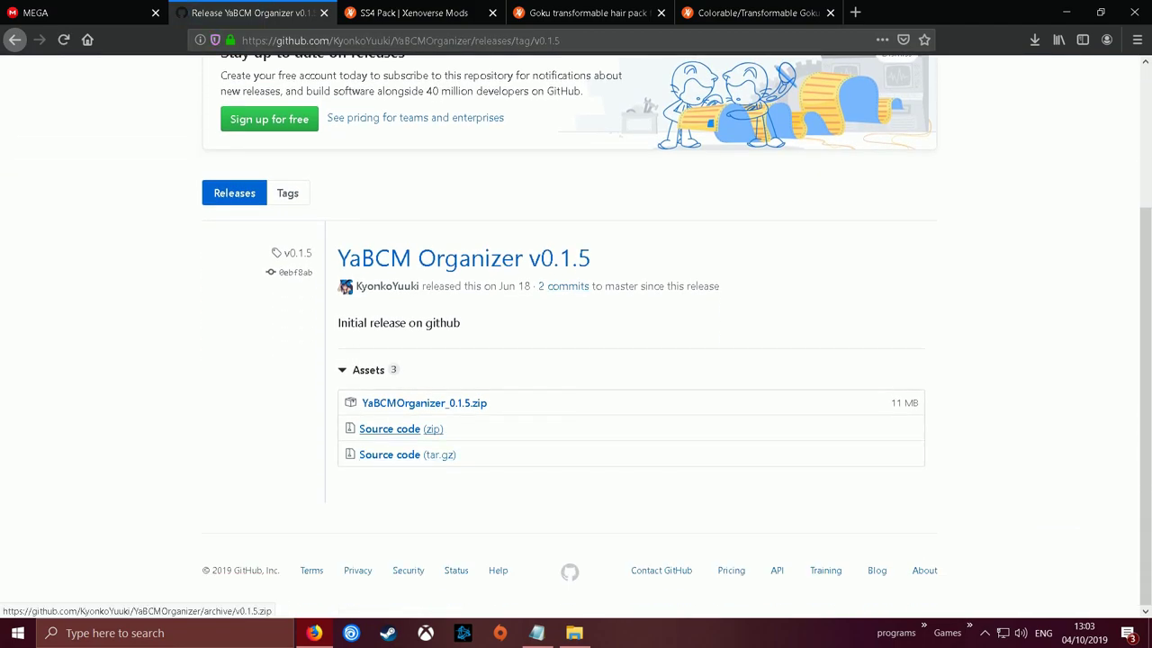
pyautogui.click(423, 404)
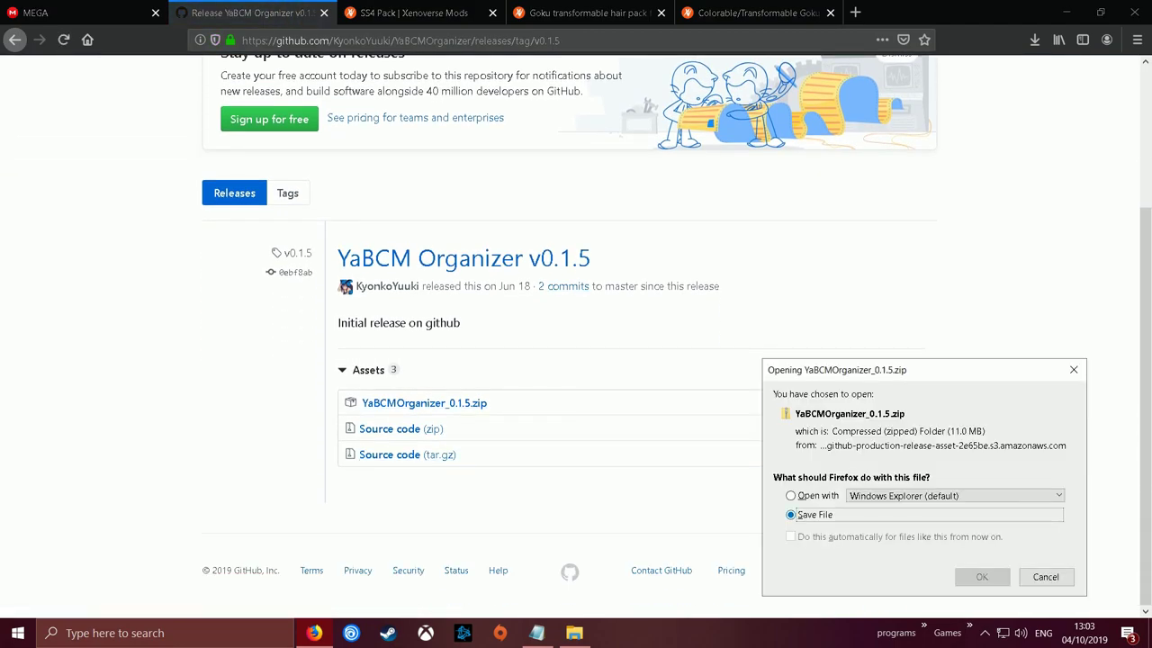
pyautogui.press('Return')
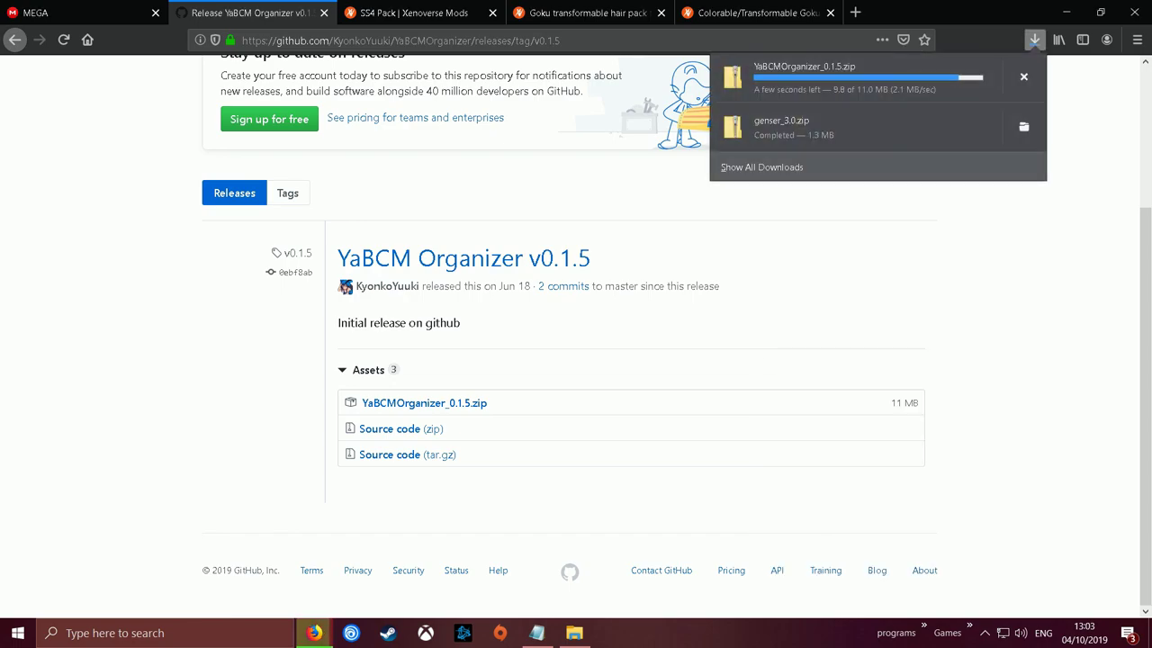
pyautogui.click(846, 77)
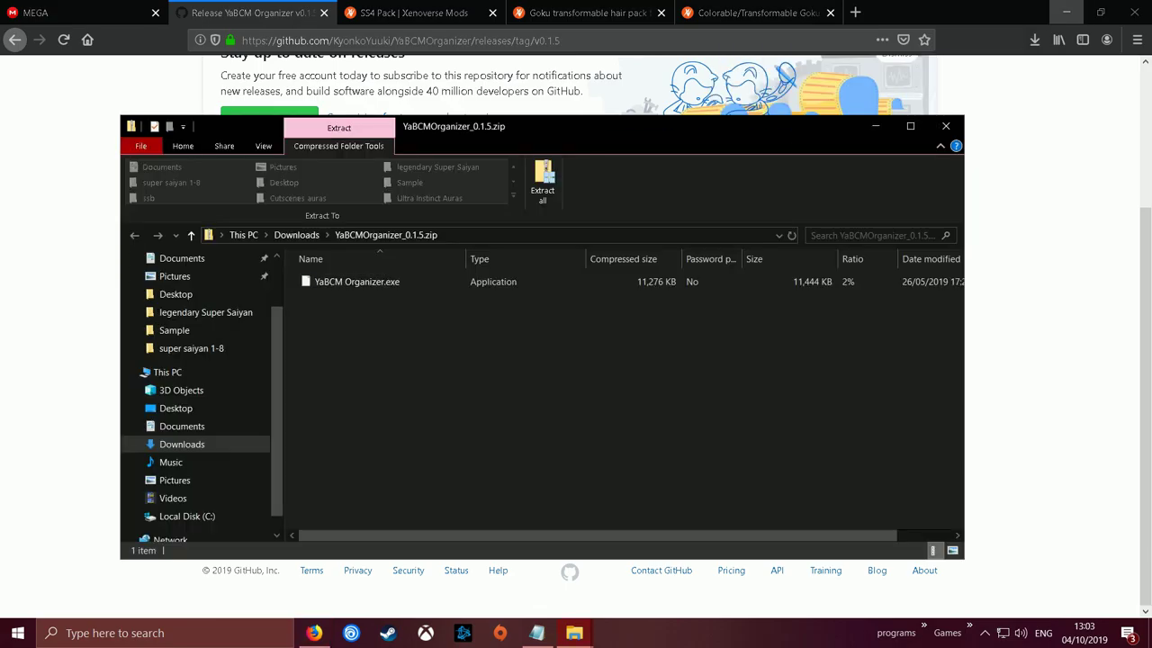
# Step: Copy YaBCM Organizer.exe from the archive into the genser folder, replacing the existing file, and close the archive
pyautogui.click(1067, 13)
pyautogui.moveTo(563, 132); pyautogui.dragTo(967, 205)
pyautogui.moveTo(760, 355); pyautogui.dragTo(421, 430)
pyautogui.click(538, 256)
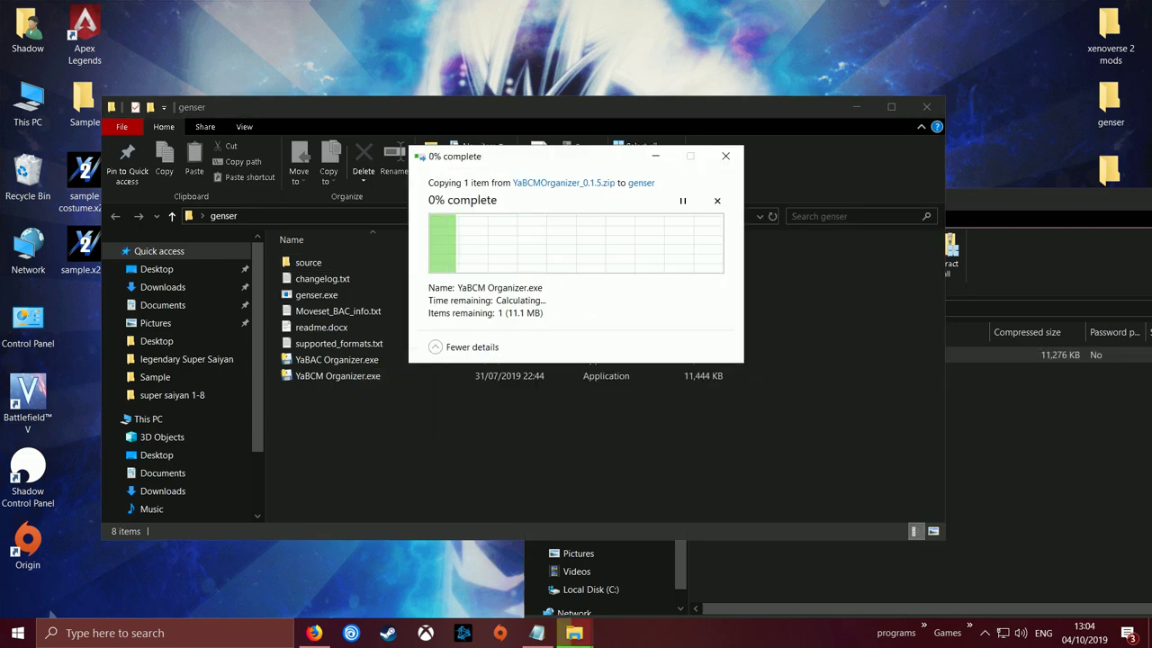
pyautogui.moveTo(768, 224); pyautogui.dragTo(461, 244)
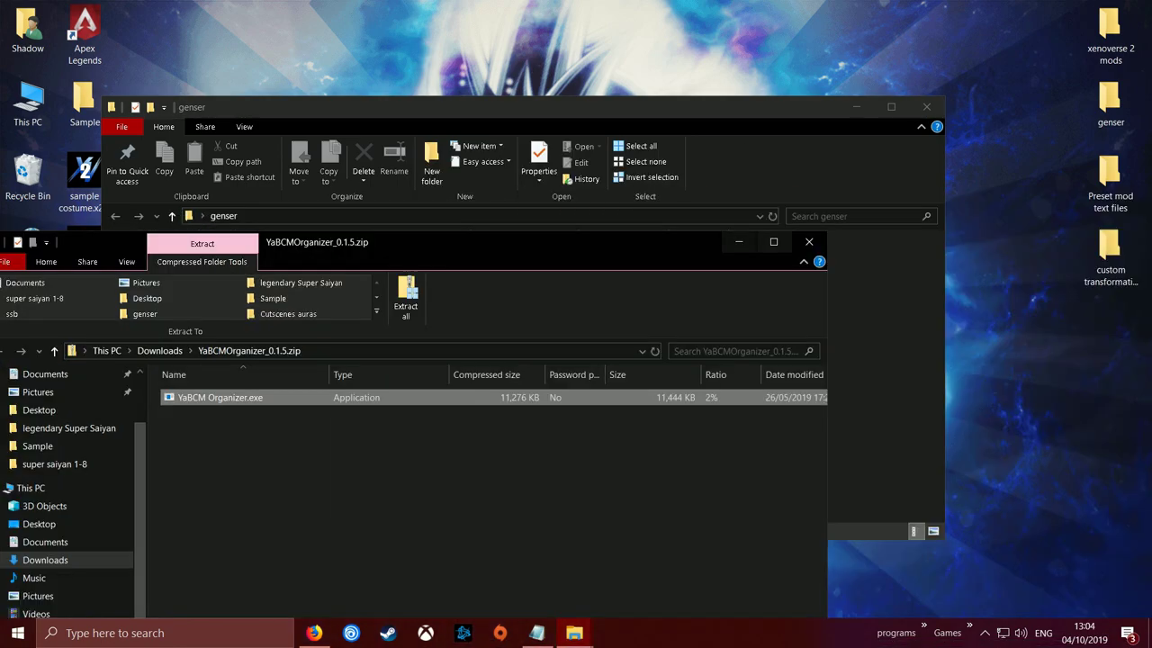
pyautogui.click(812, 241)
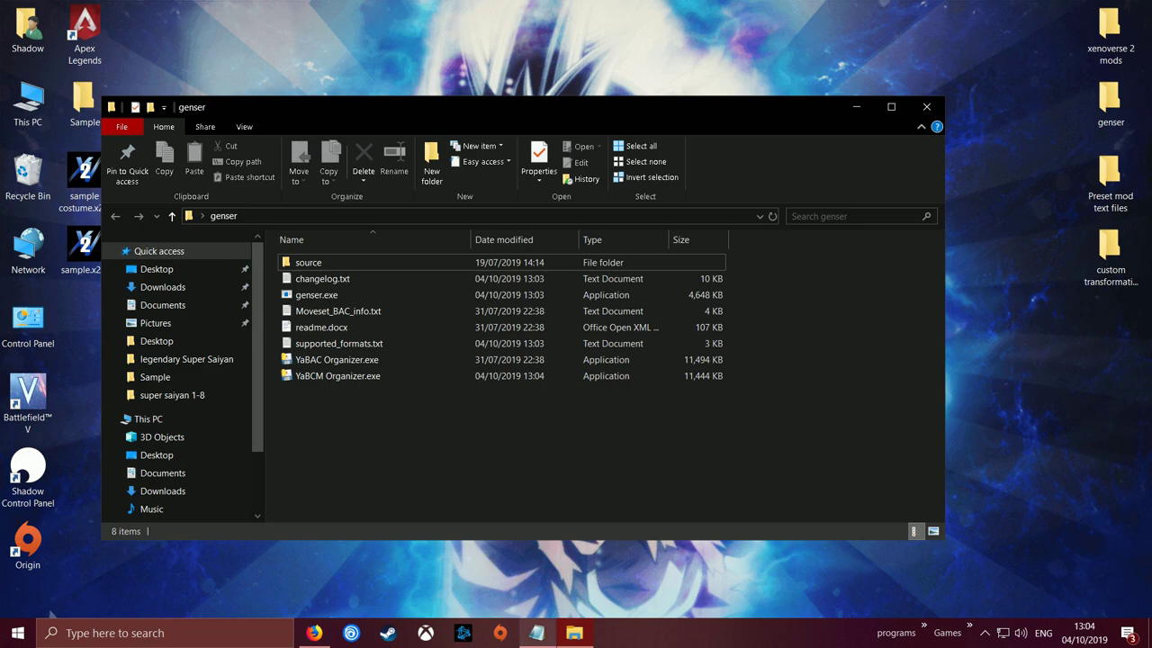
# Step: Bring up the preparation notes in Notepad, move them aside, and close the genser folder window
pyautogui.click(537, 633)
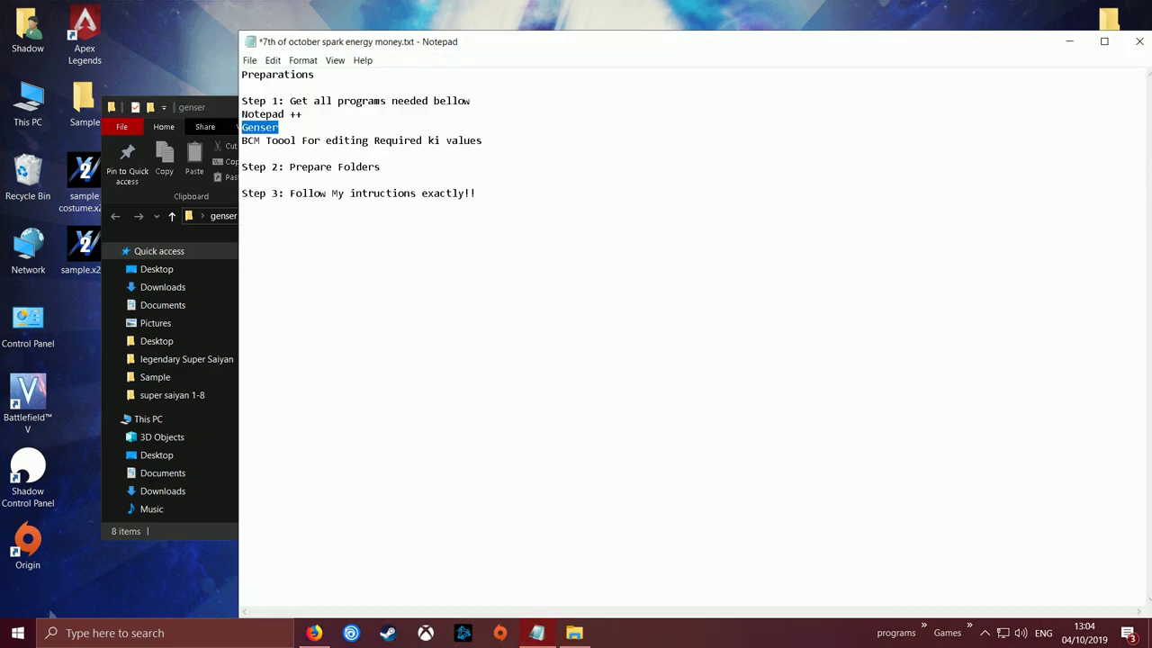
pyautogui.moveTo(475, 42); pyautogui.dragTo(727, 64)
pyautogui.moveTo(412, 117); pyautogui.dragTo(401, 130)
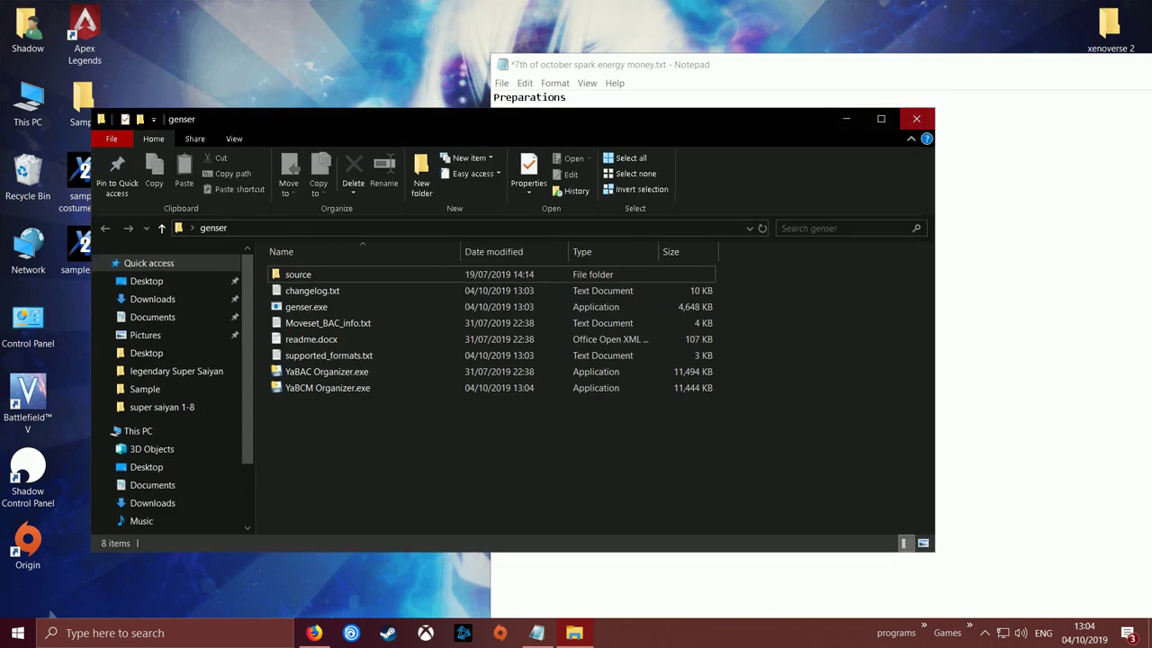
pyautogui.click(917, 119)
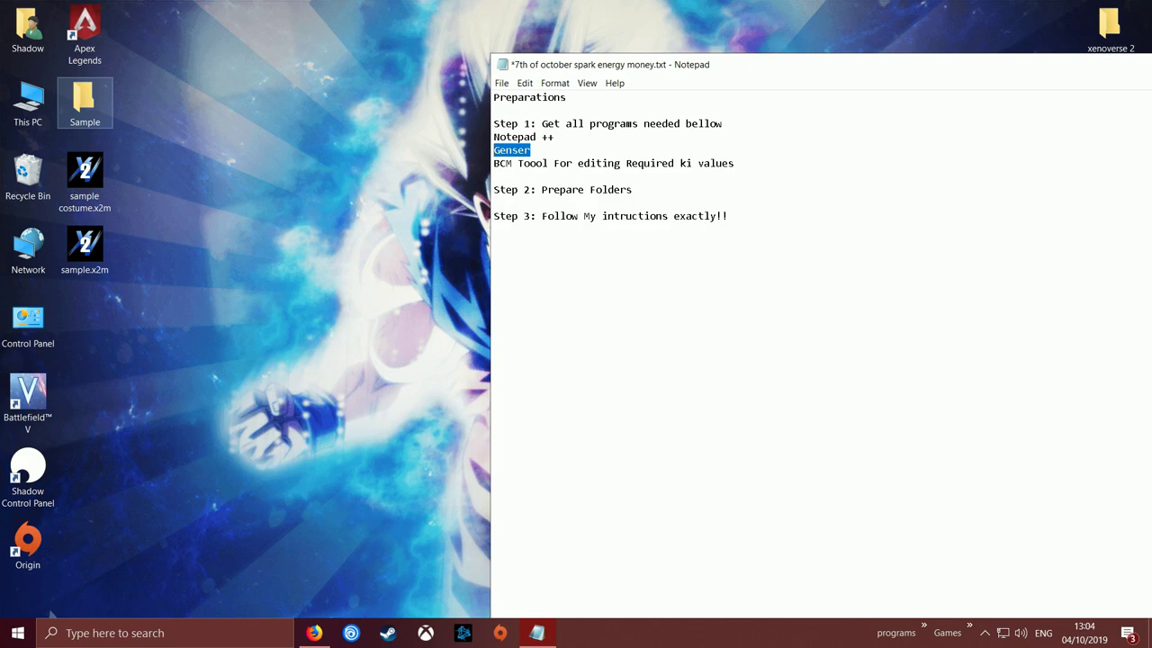
# Step: Open the Sample folder on the desktop and create a folder named data in it
pyautogui.doubleClick(85, 100)
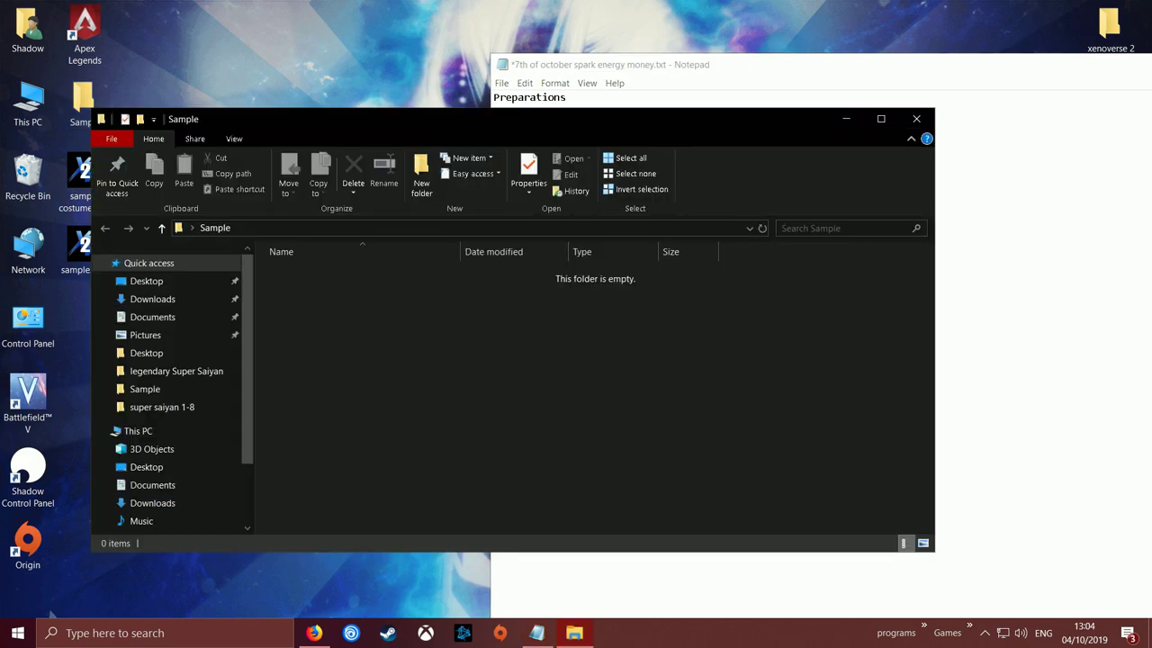
pyautogui.moveTo(432, 119); pyautogui.dragTo(552, 167)
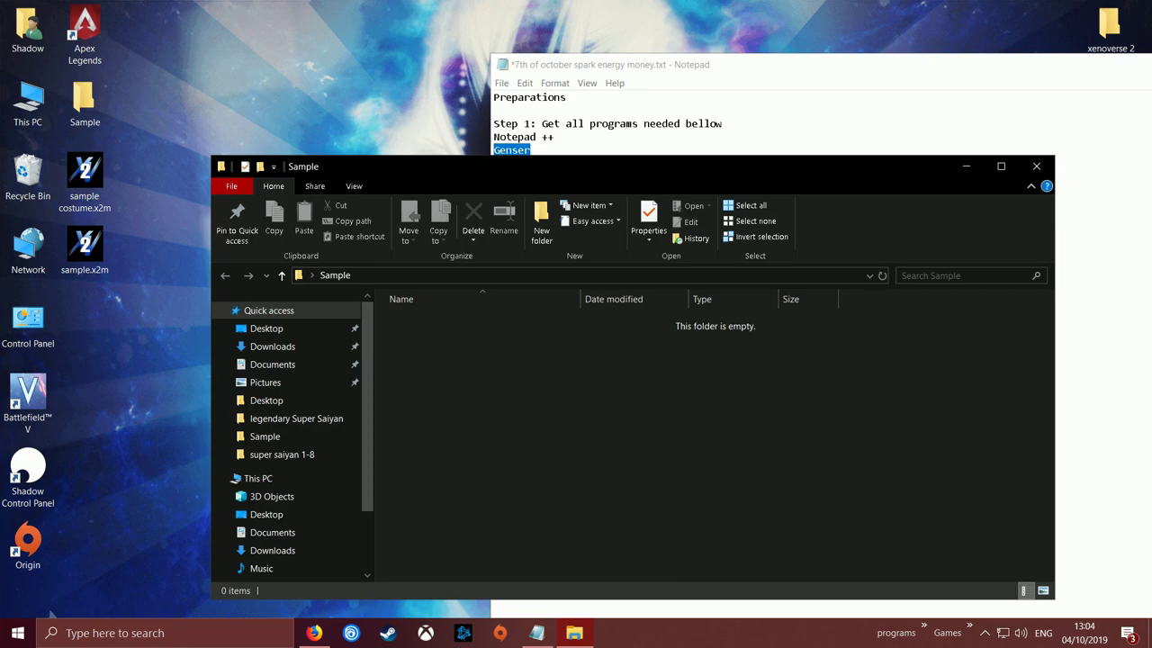
pyautogui.rightClick(461, 385)
pyautogui.moveTo(493, 569)
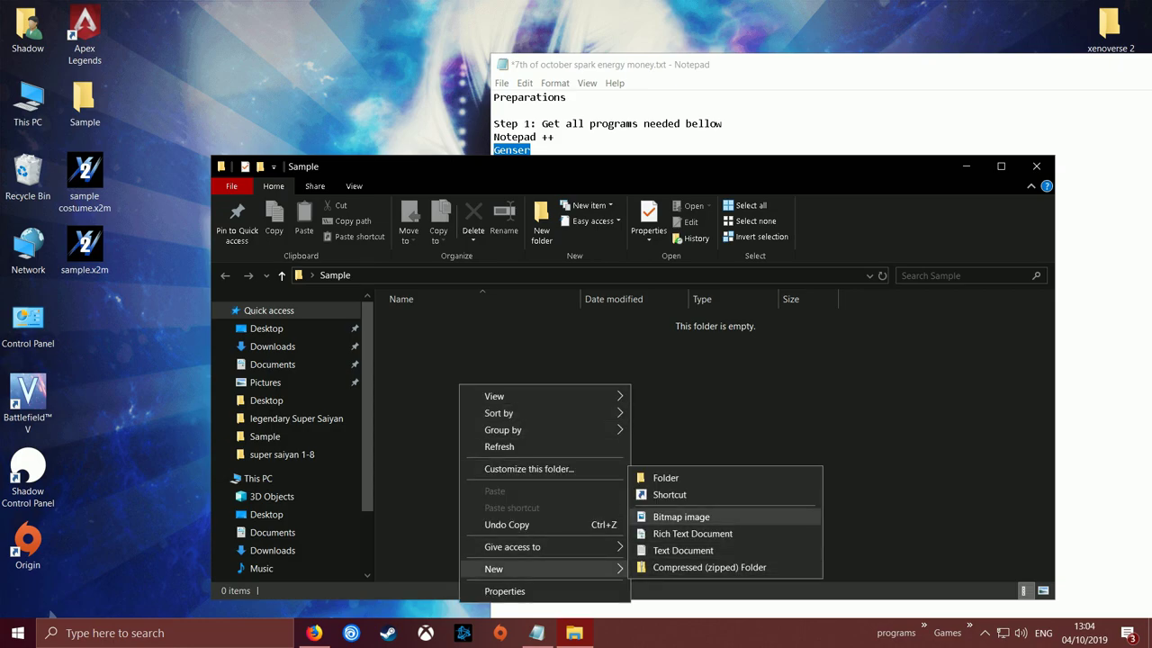
pyautogui.click(666, 478)
pyautogui.write('data')
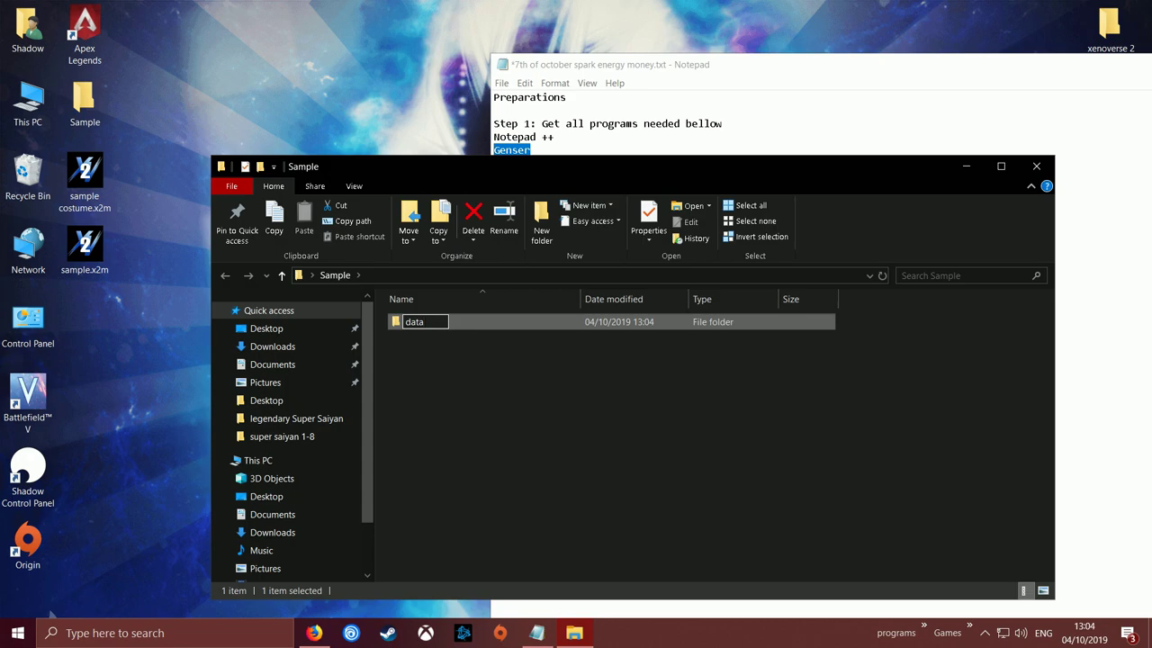
pyautogui.press('Return')
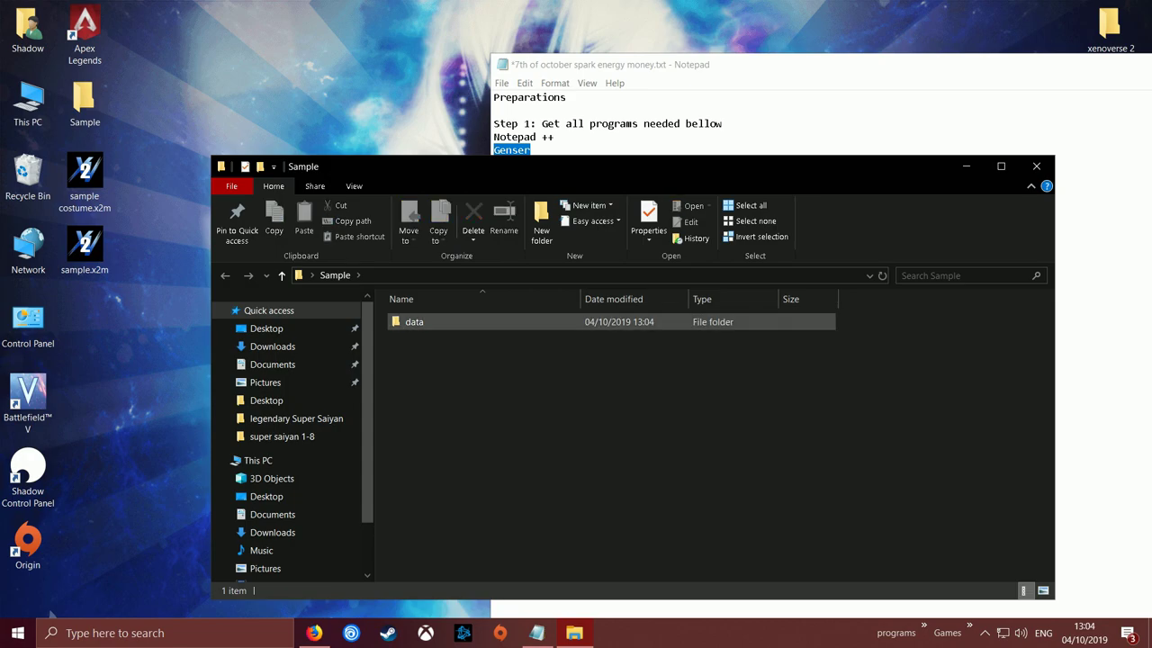
# Step: Open the new data folder and create another folder named data inside it
pyautogui.press('Return')
pyautogui.rightClick(413, 186)
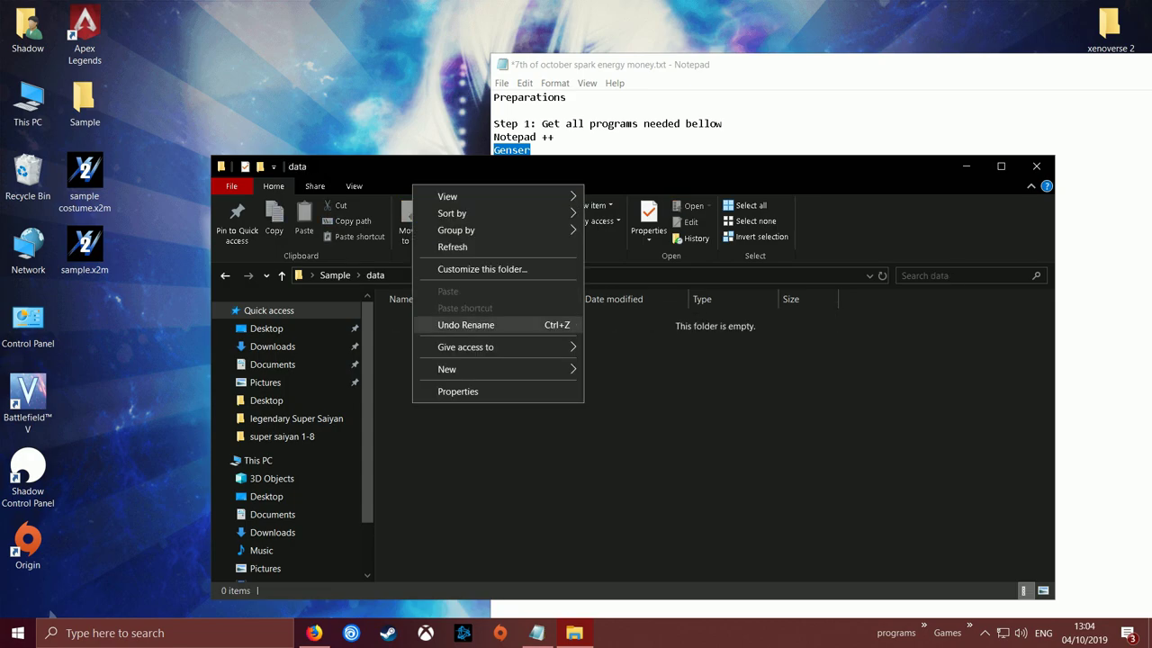
pyautogui.moveTo(495, 369)
pyautogui.click(619, 371)
pyautogui.write('data')
pyautogui.press('Return')
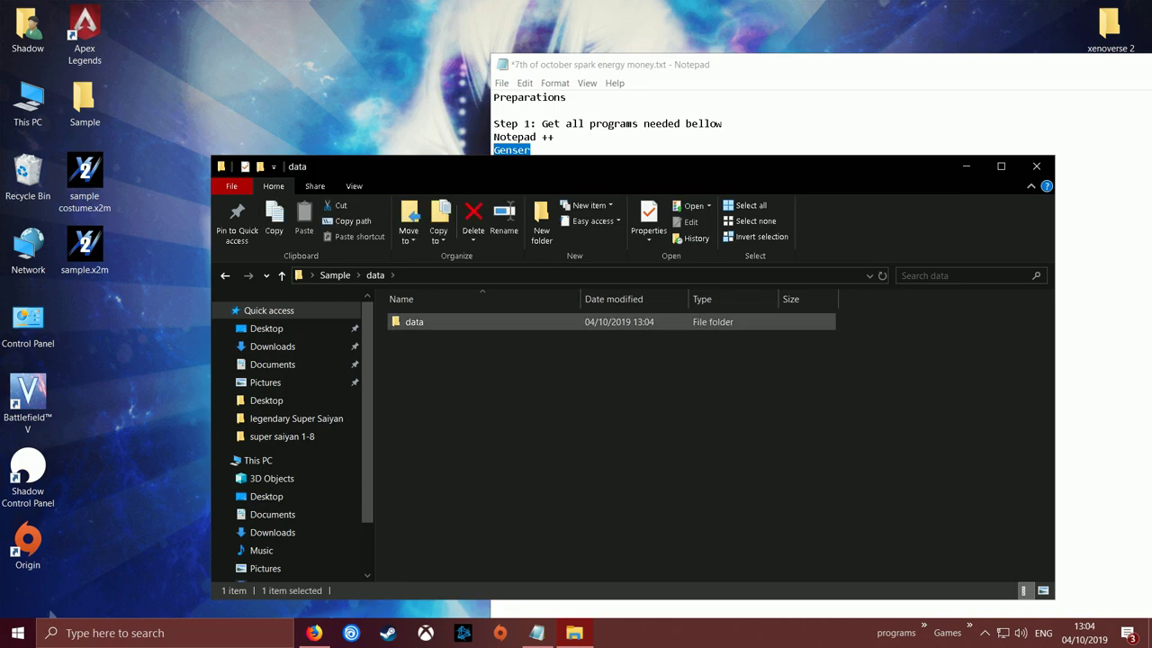
# Step: Open the inner data folder and create a folder named chara inside it
pyautogui.press('Return')
pyautogui.rightClick(429, 367)
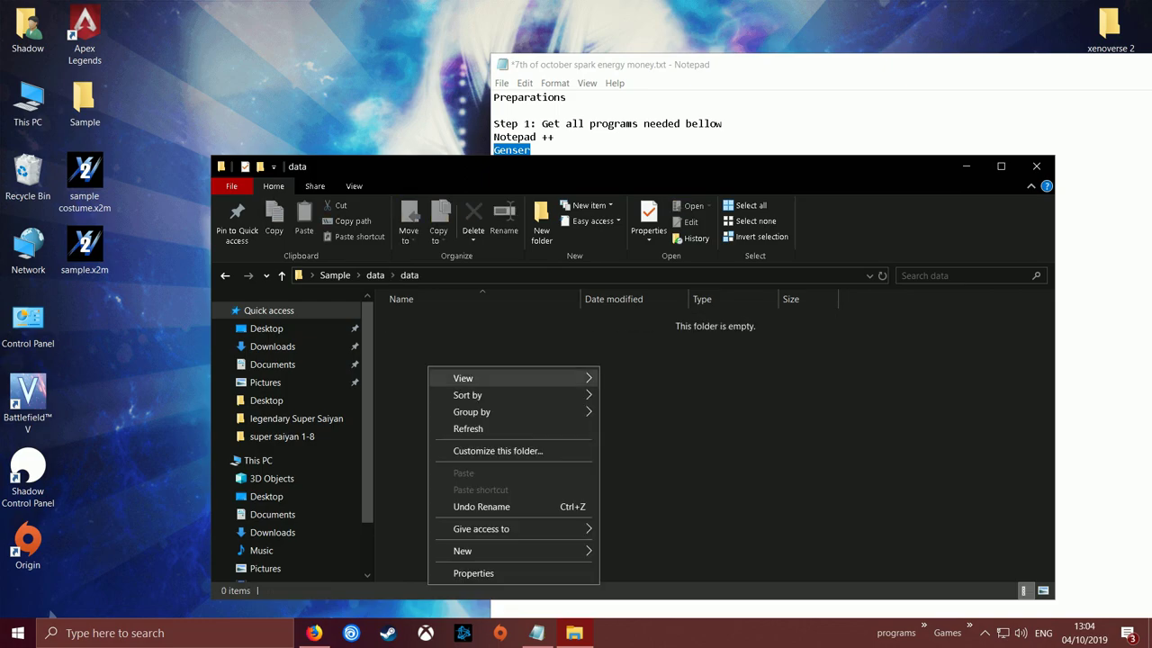
pyautogui.moveTo(504, 551)
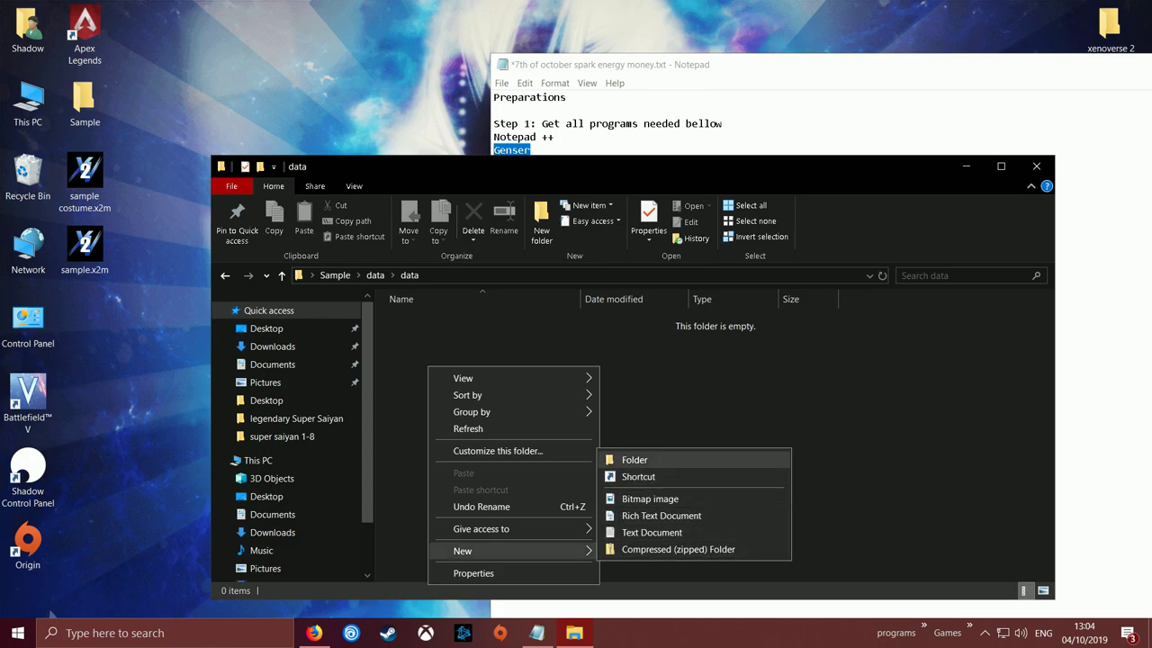
pyautogui.click(630, 460)
pyautogui.write('chara')
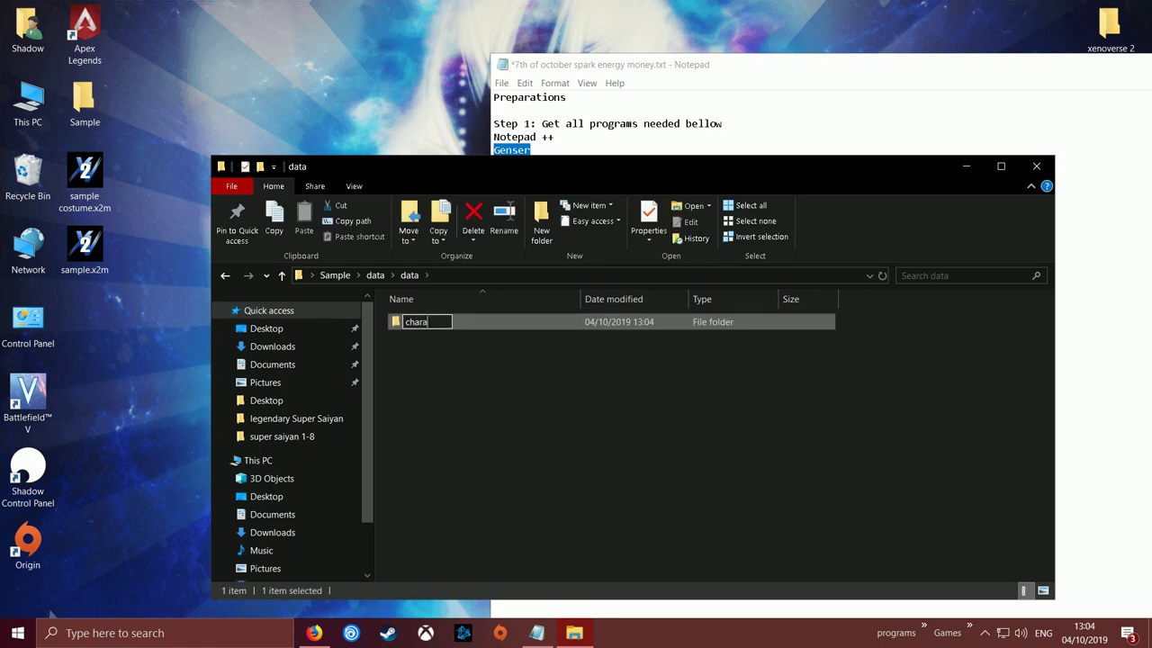
pyautogui.press('Return')
# Step: Open the chara folder and create a folder named HUM inside it
pyautogui.press('Return')
pyautogui.rightClick(429, 381)
pyautogui.moveTo(504, 565)
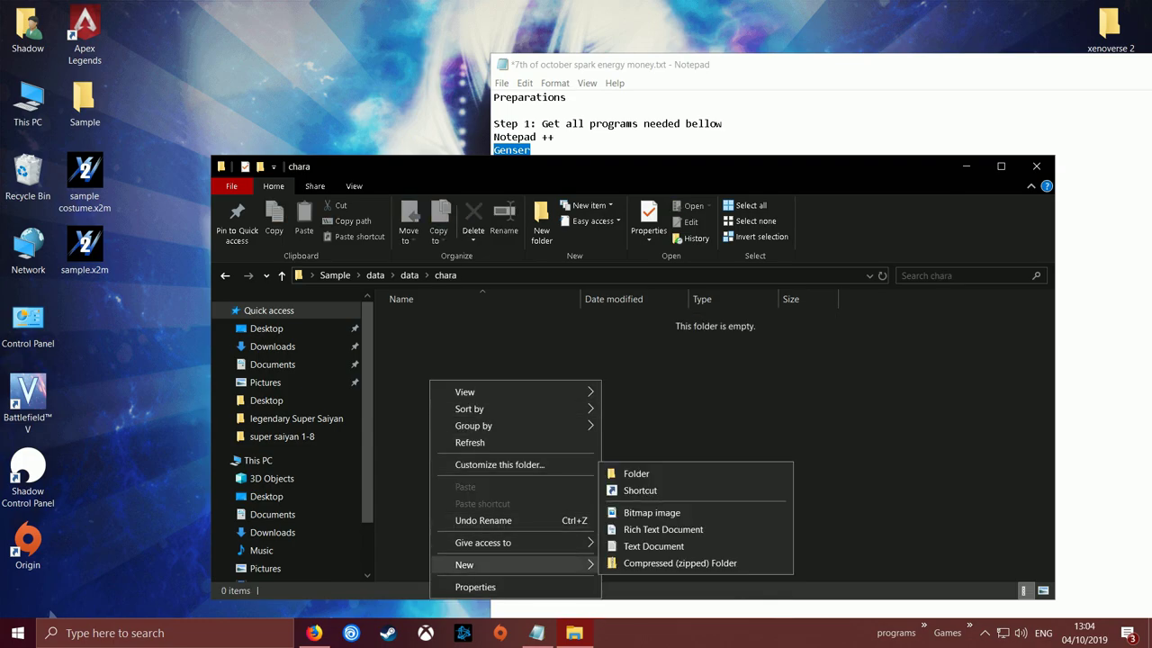
pyautogui.click(637, 473)
pyautogui.write('HUM')
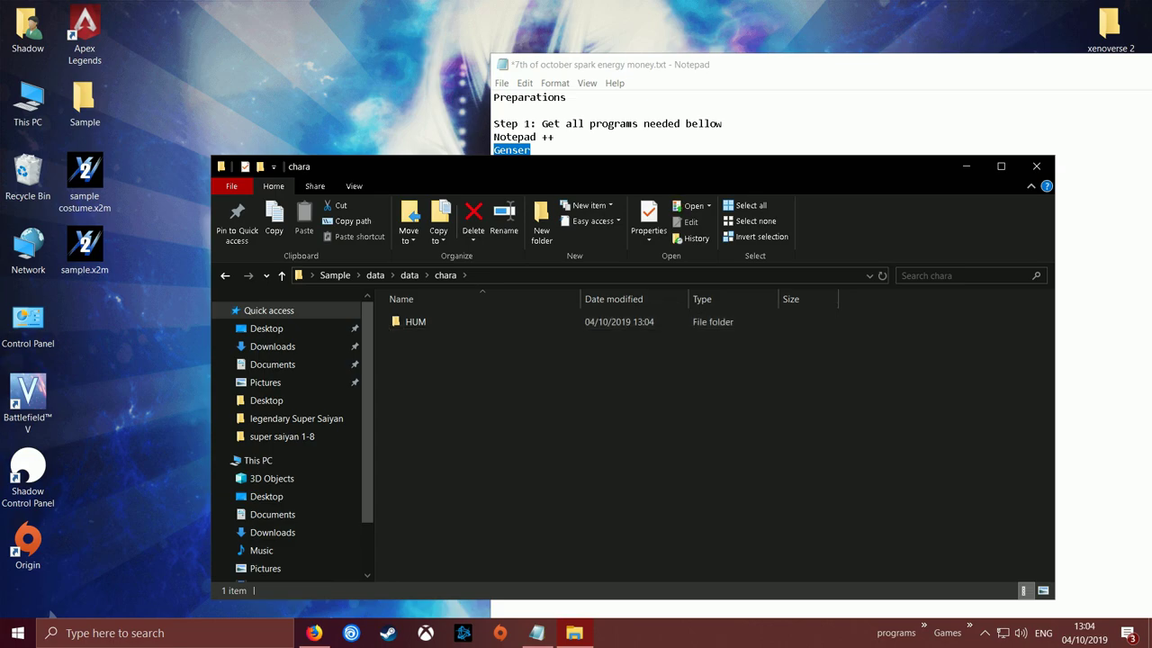
# Step: Create a second folder named HUF beside HUM in the chara folder
pyautogui.rightClick(644, 476)
pyautogui.moveTo(684, 442)
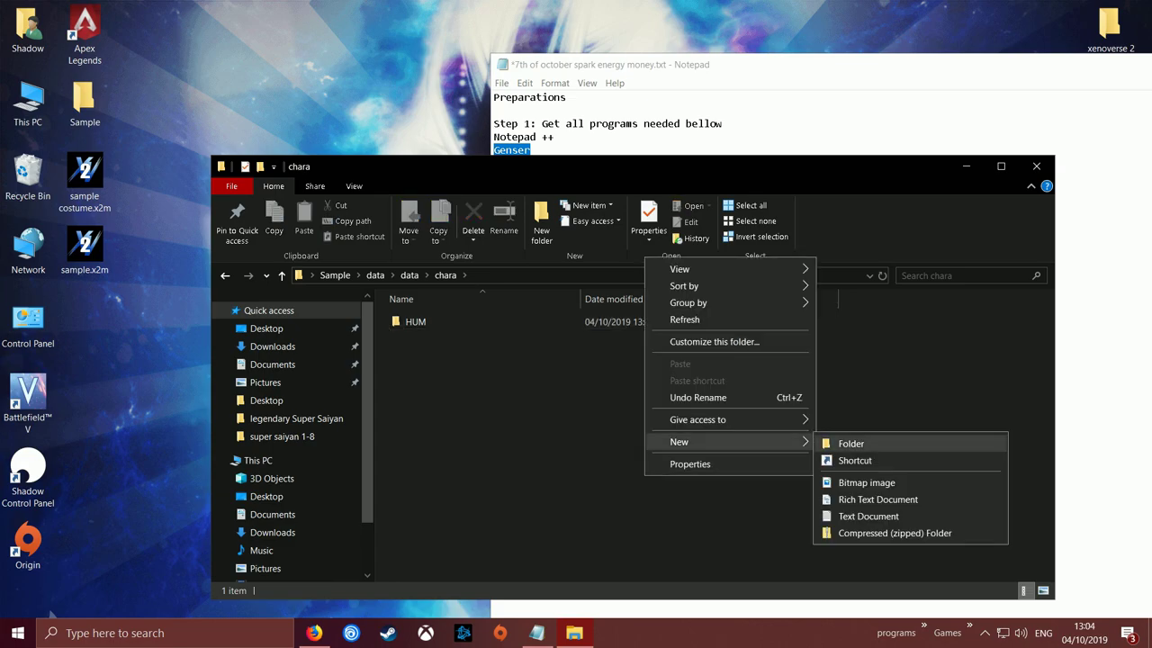
pyautogui.click(855, 443)
pyautogui.write('HUF')
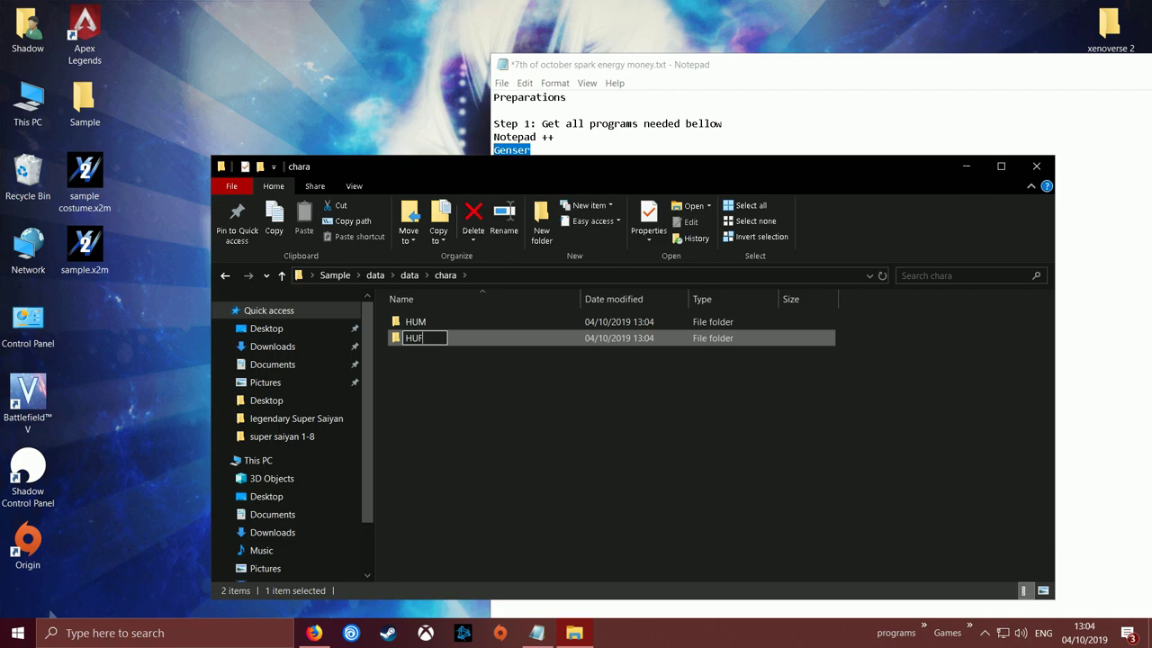
pyautogui.click(644, 441)
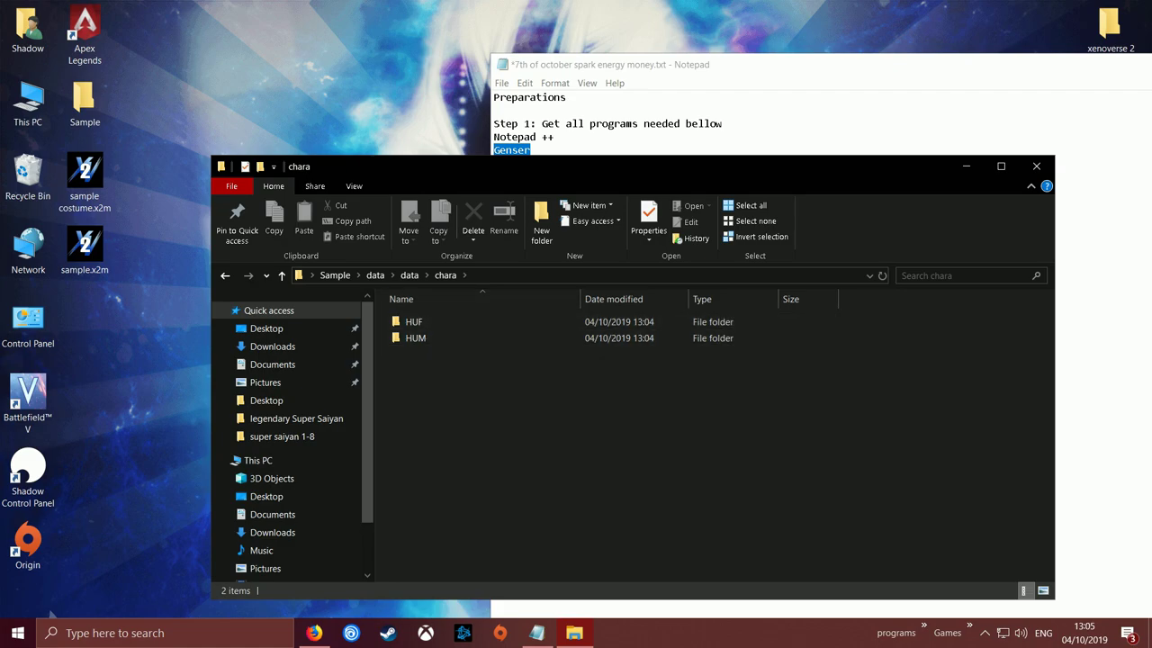
# Step: Go back to the Sample folder and create a folder named busts beside data
pyautogui.hotkey('alt', 'Left')
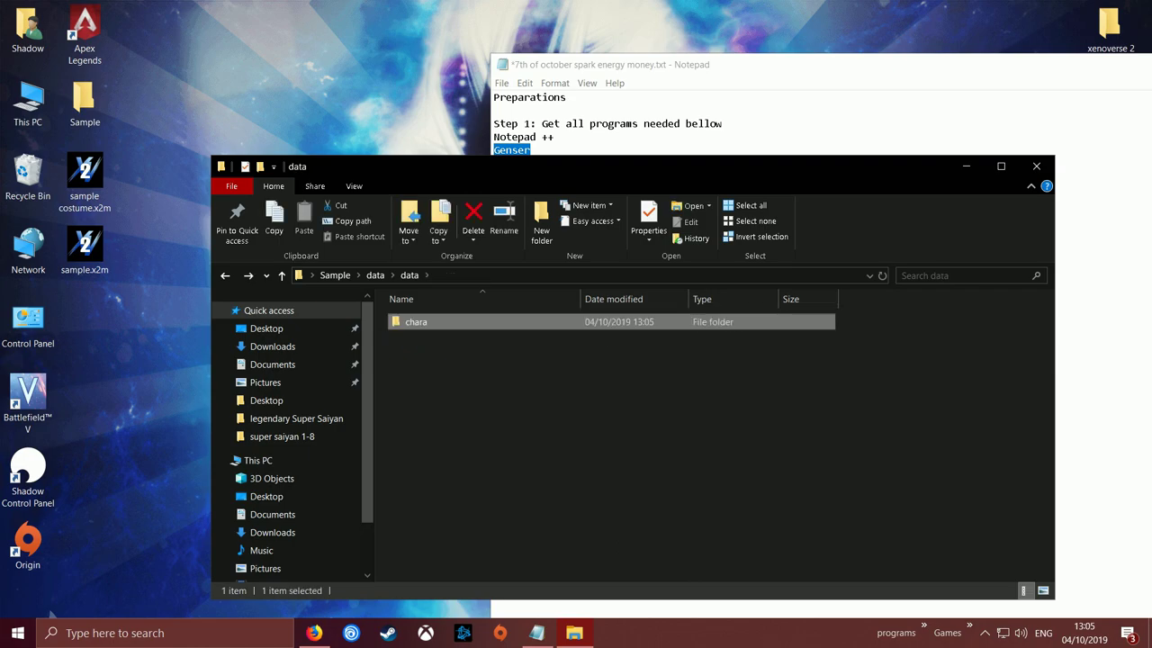
pyautogui.click(335, 276)
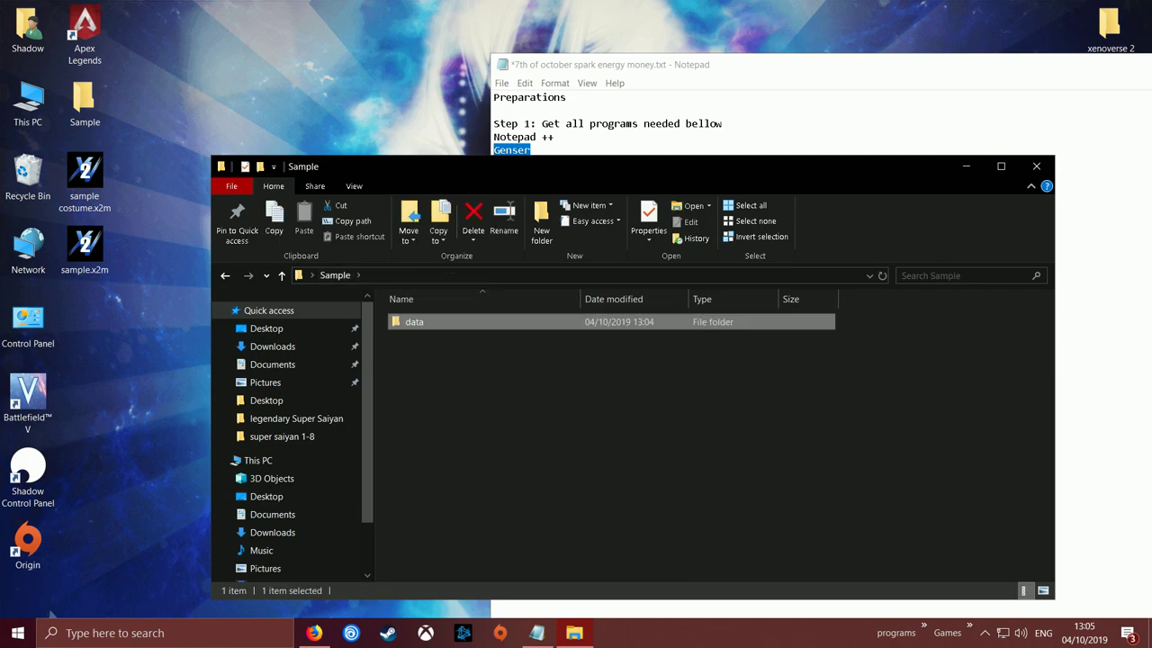
pyautogui.click(558, 405)
pyautogui.rightClick(497, 417)
pyautogui.moveTo(547, 384)
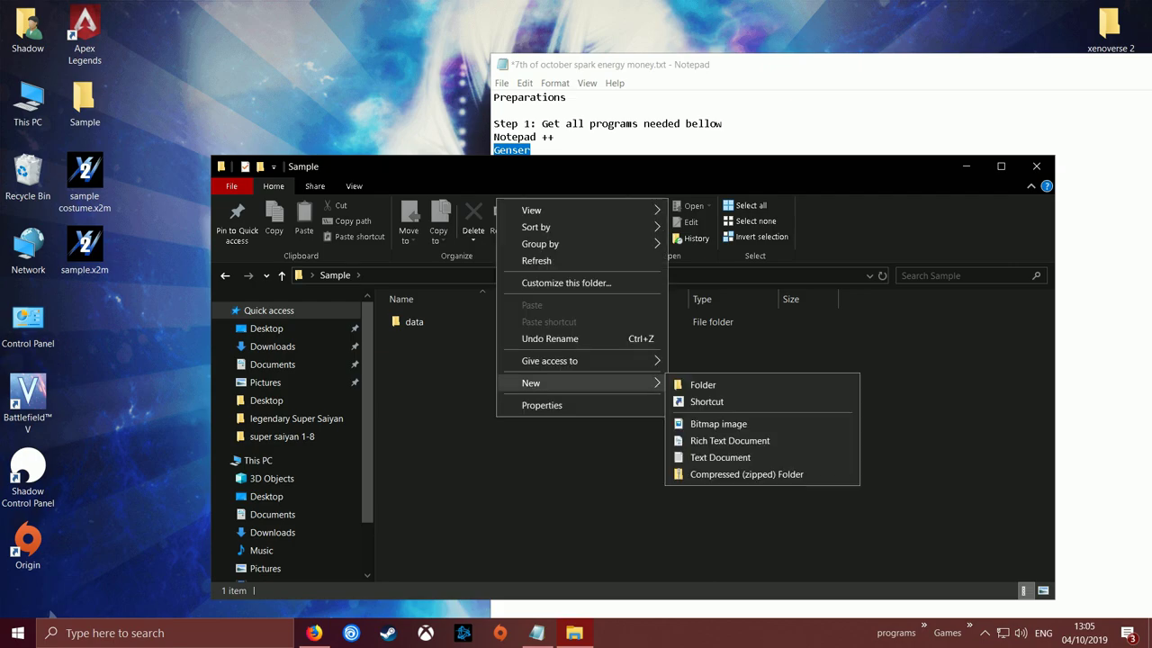
pyautogui.click(703, 384)
pyautogui.write('b')
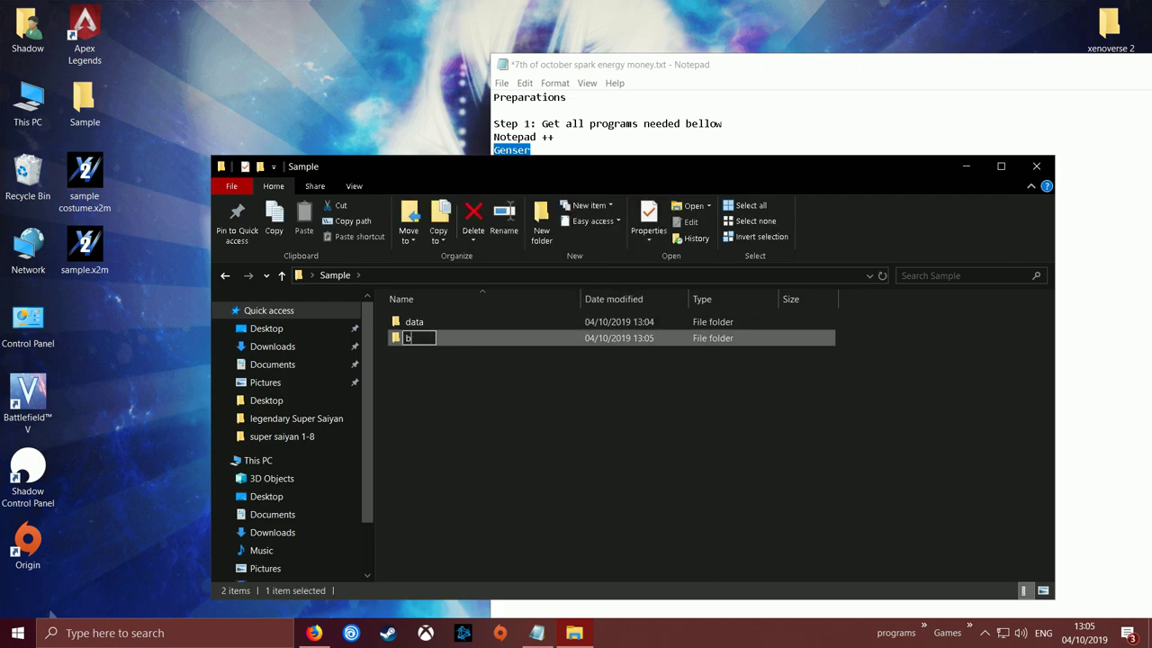
pyautogui.write('usts')
pyautogui.press('Return')
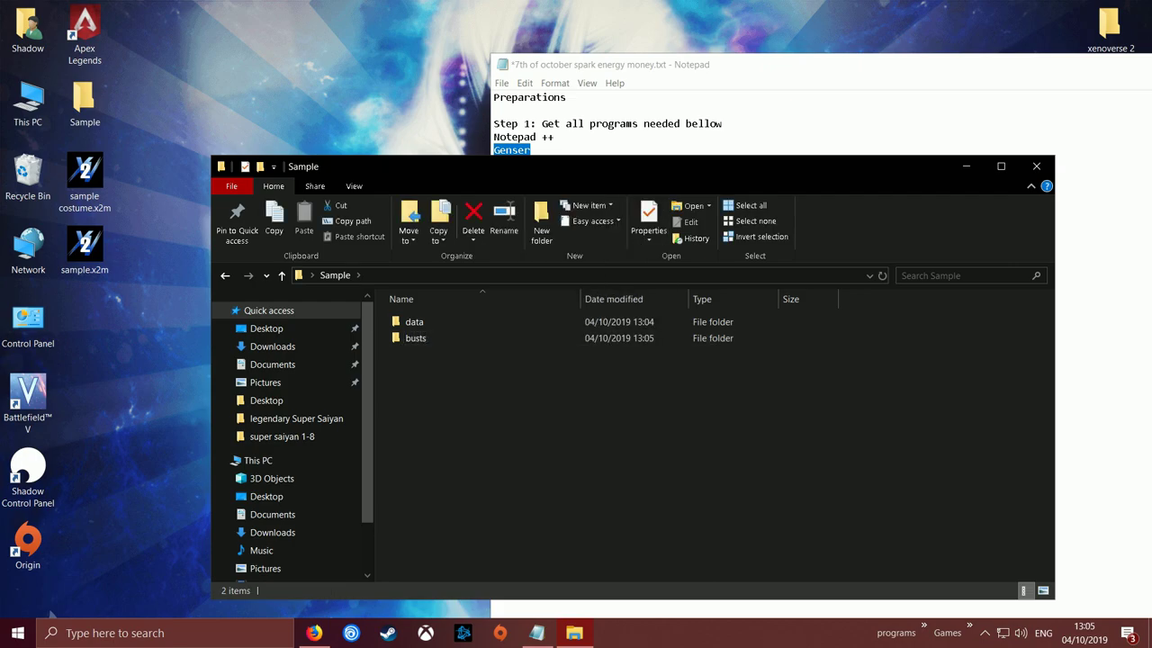
# Step: Open the busts folder and create a folder named HUM inside it
pyautogui.doubleClick(423, 339)
pyautogui.rightClick(442, 390)
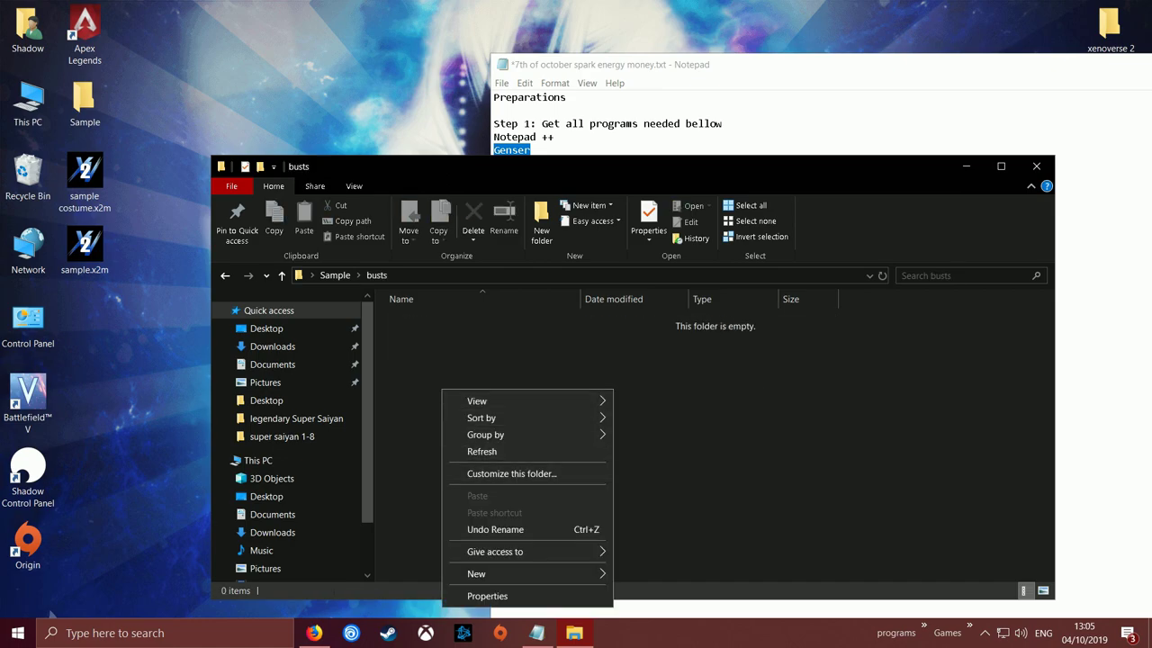
pyautogui.moveTo(477, 574)
pyautogui.click(648, 482)
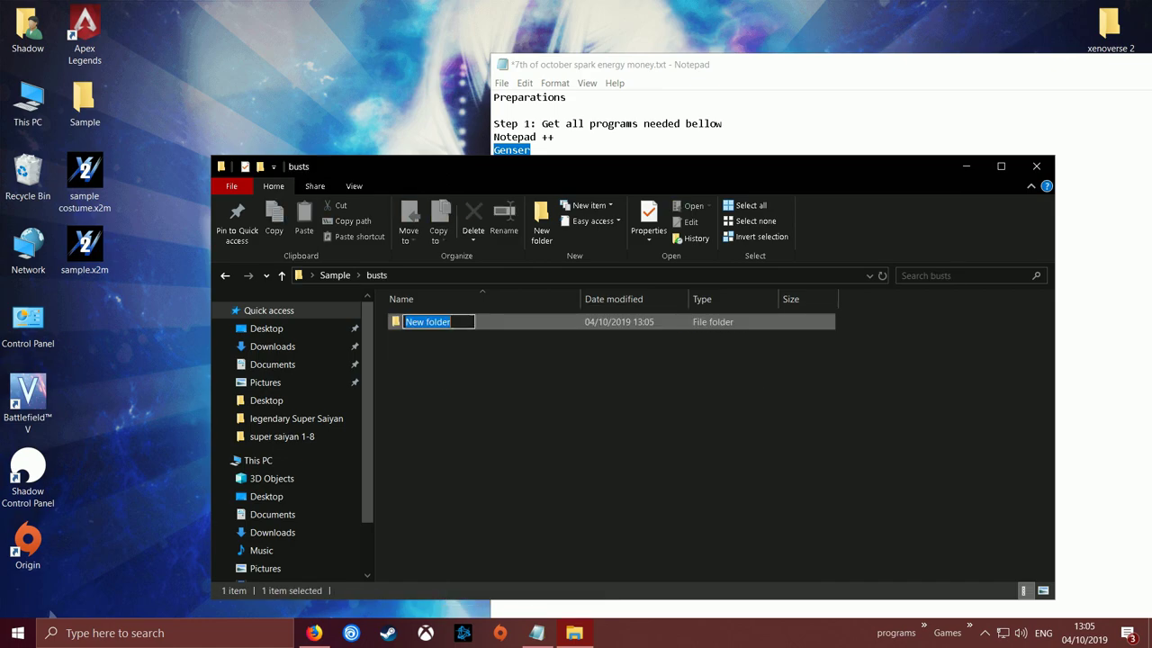
pyautogui.write('HUM')
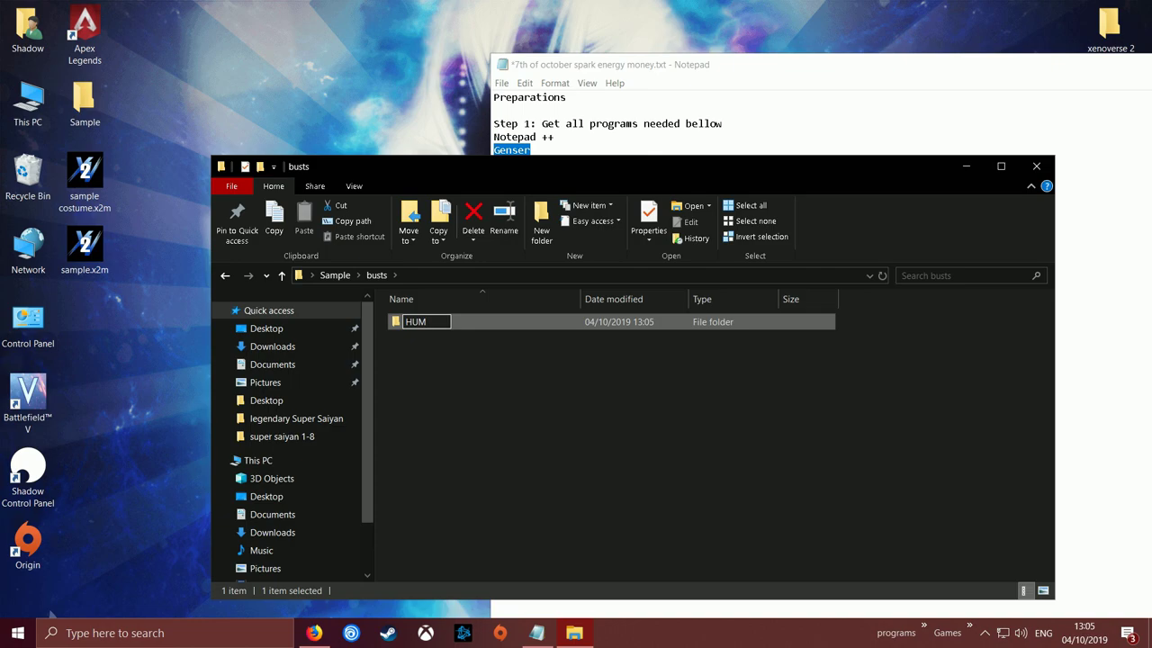
# Step: Create a second folder named HUF beside HUM in the busts folder
pyautogui.rightClick(657, 261)
pyautogui.moveTo(720, 445)
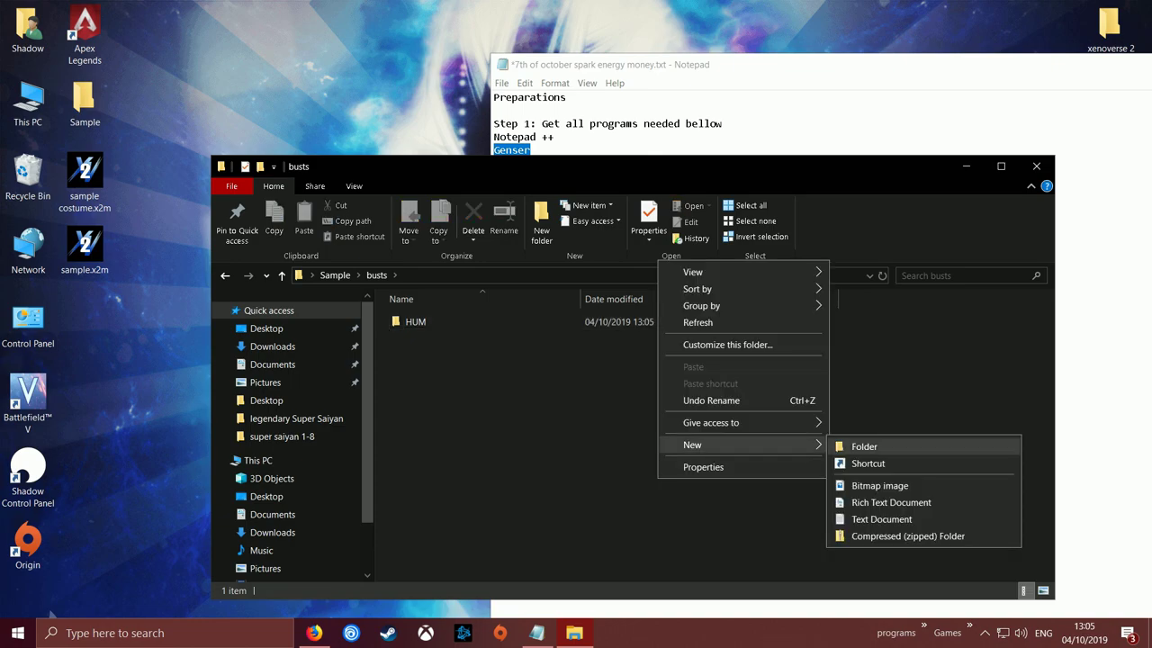
pyautogui.click(864, 446)
pyautogui.write('HUF')
pyautogui.click(648, 387)
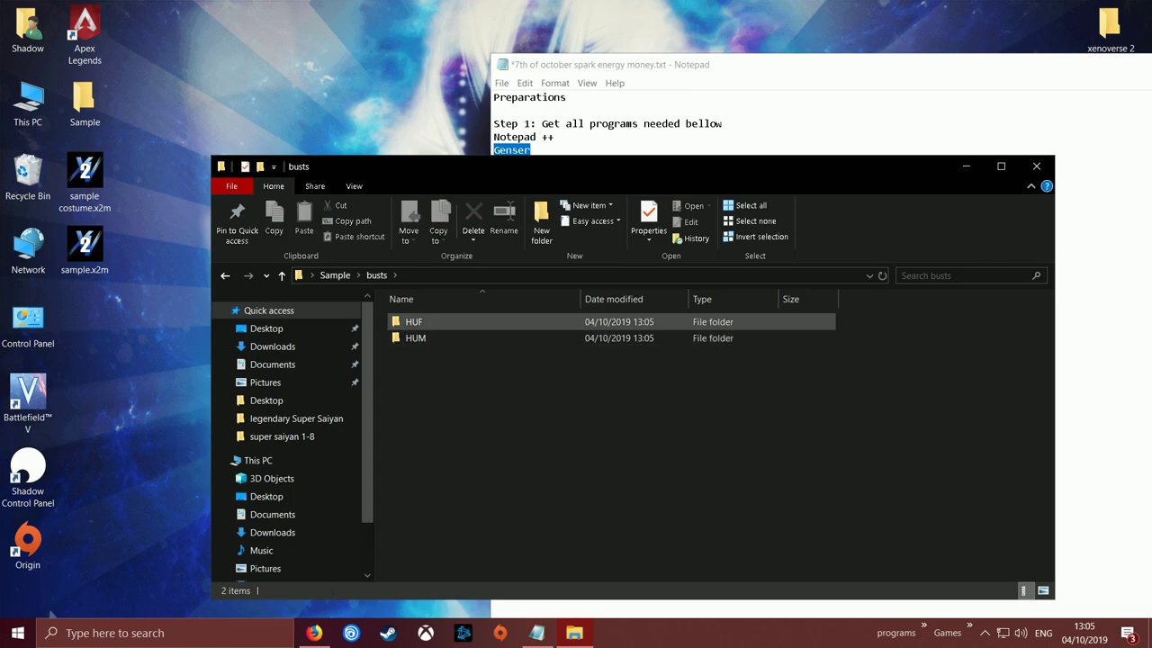
pyautogui.click(468, 339)
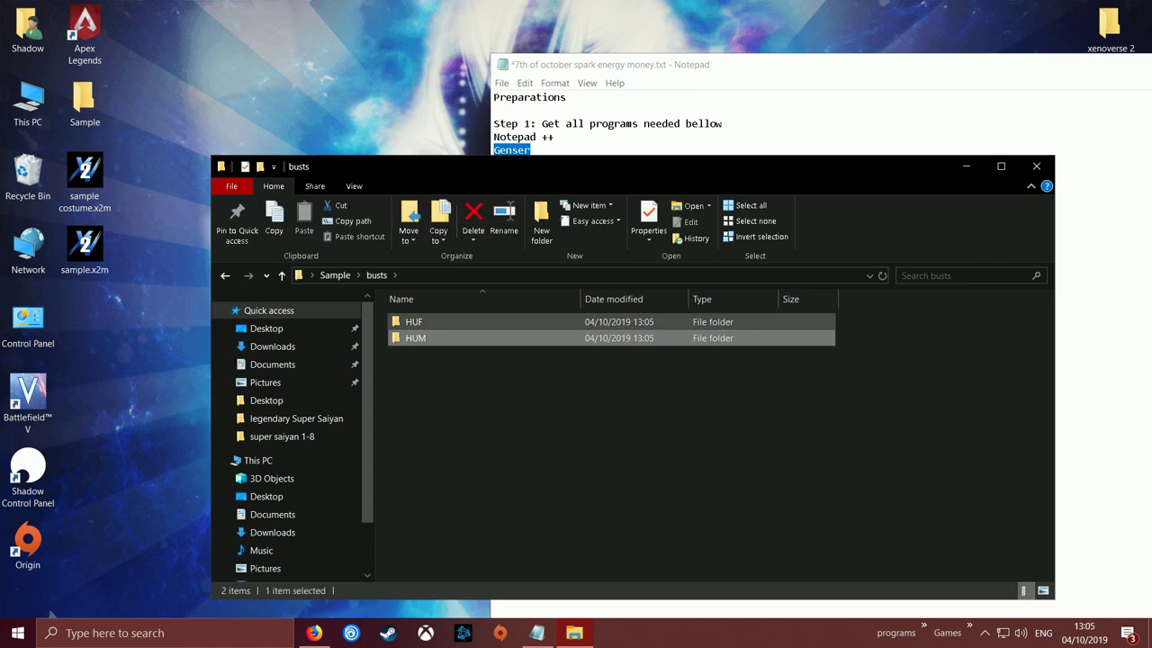
pyautogui.click(468, 322)
pyautogui.click(576, 405)
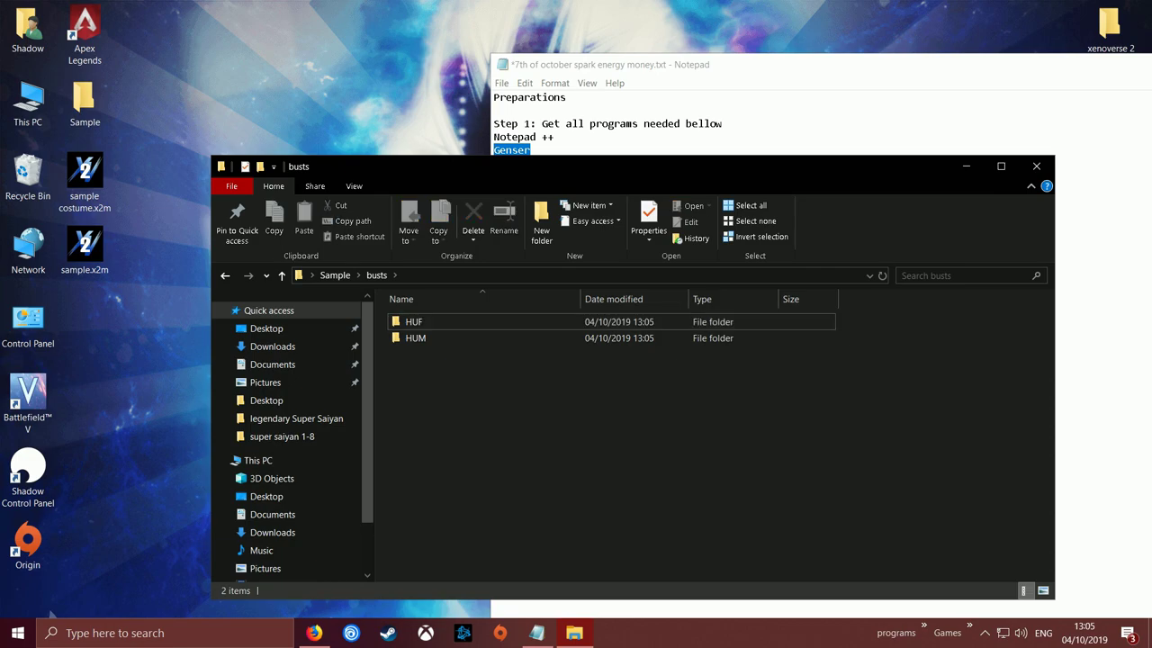
# Step: Return to the inner data folder that contains chara and reposition its window on the desktop
pyautogui.hotkey('alt', 'Up')
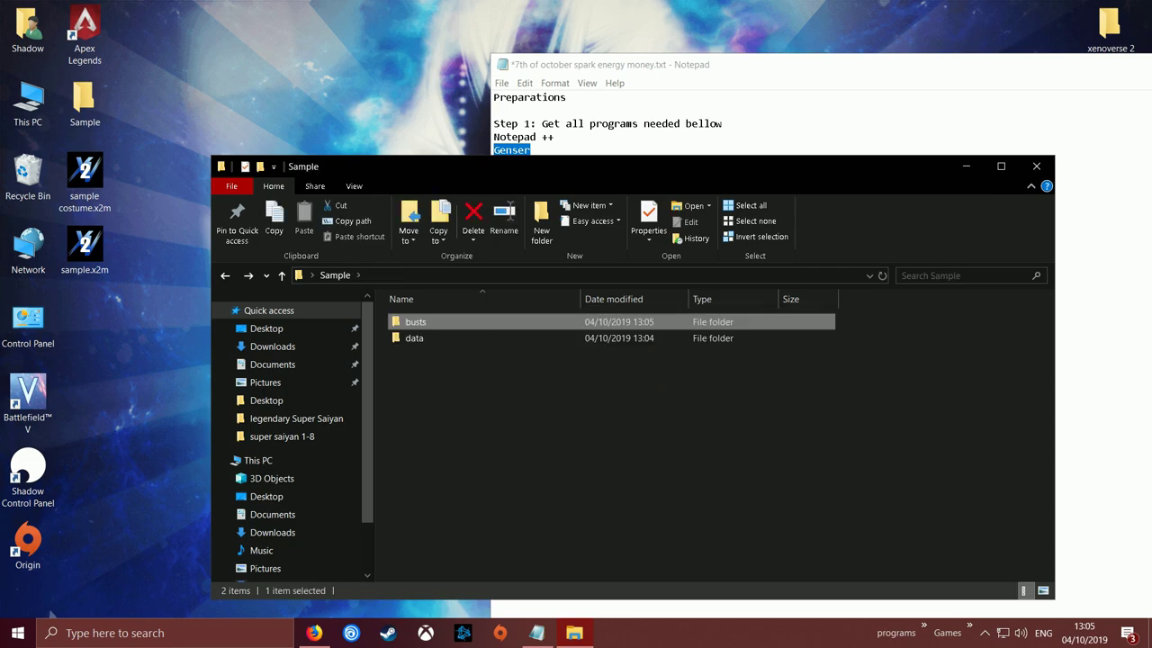
pyautogui.hotkey('ctrl', 'space')
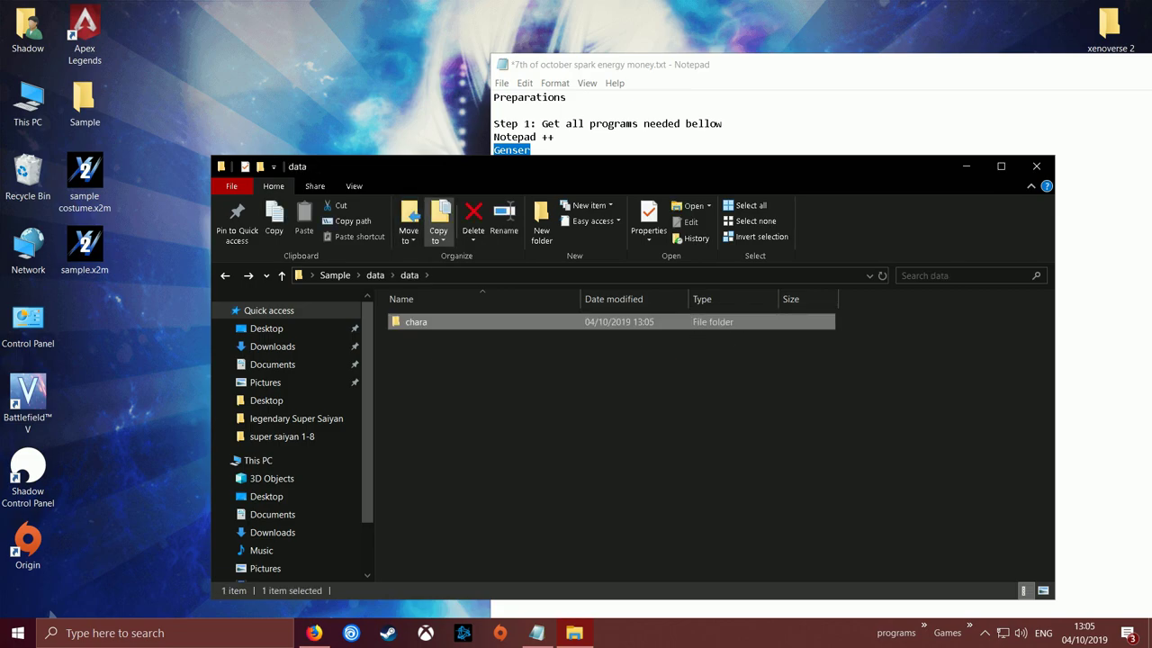
pyautogui.moveTo(454, 173); pyautogui.dragTo(485, 39)
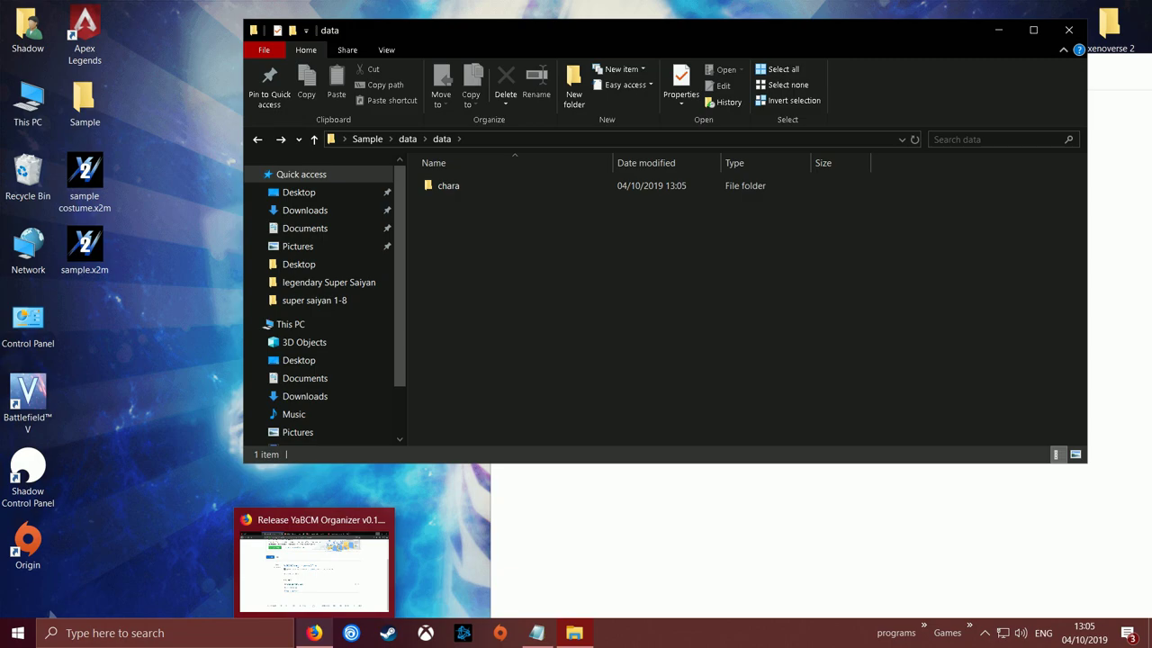
# Step: Switch to Firefox, close the YaBCM Organizer release page and view the start of the SS4 Pack mod page
pyautogui.click(314, 633)
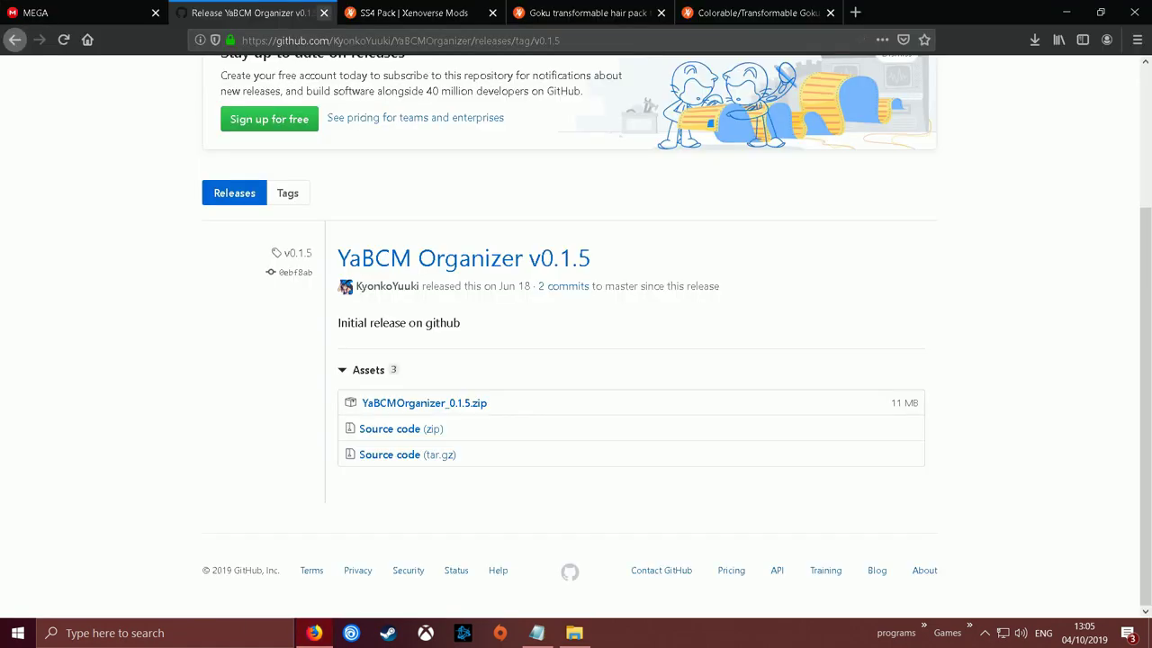
pyautogui.click(324, 12)
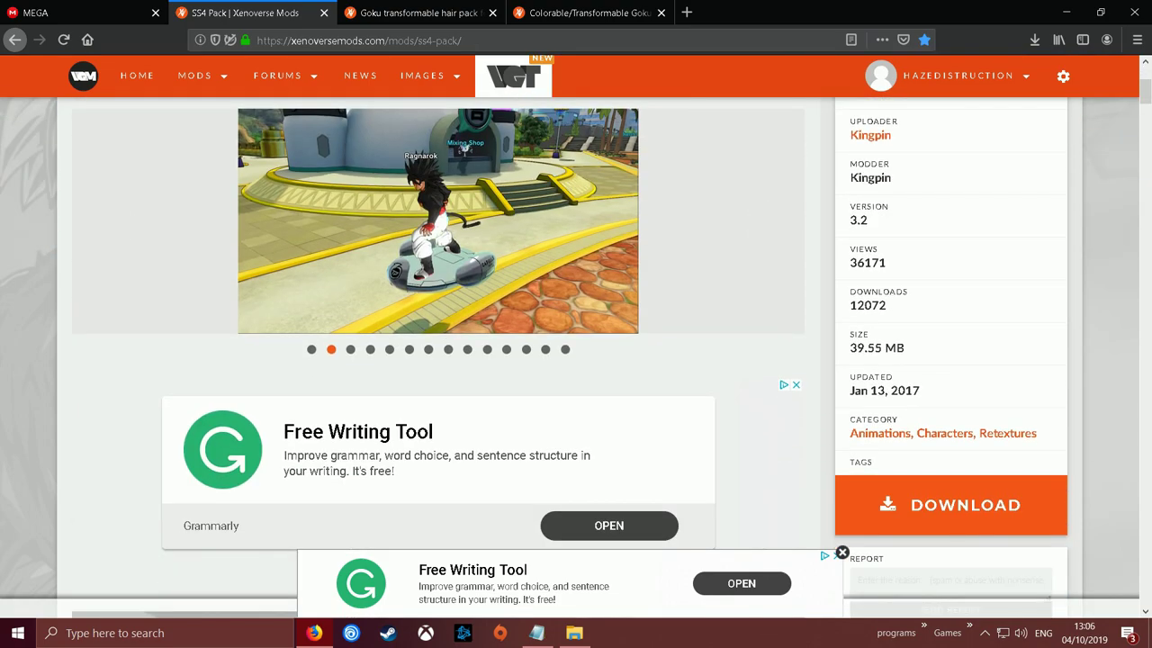
pyautogui.scroll(4, 576, 342)
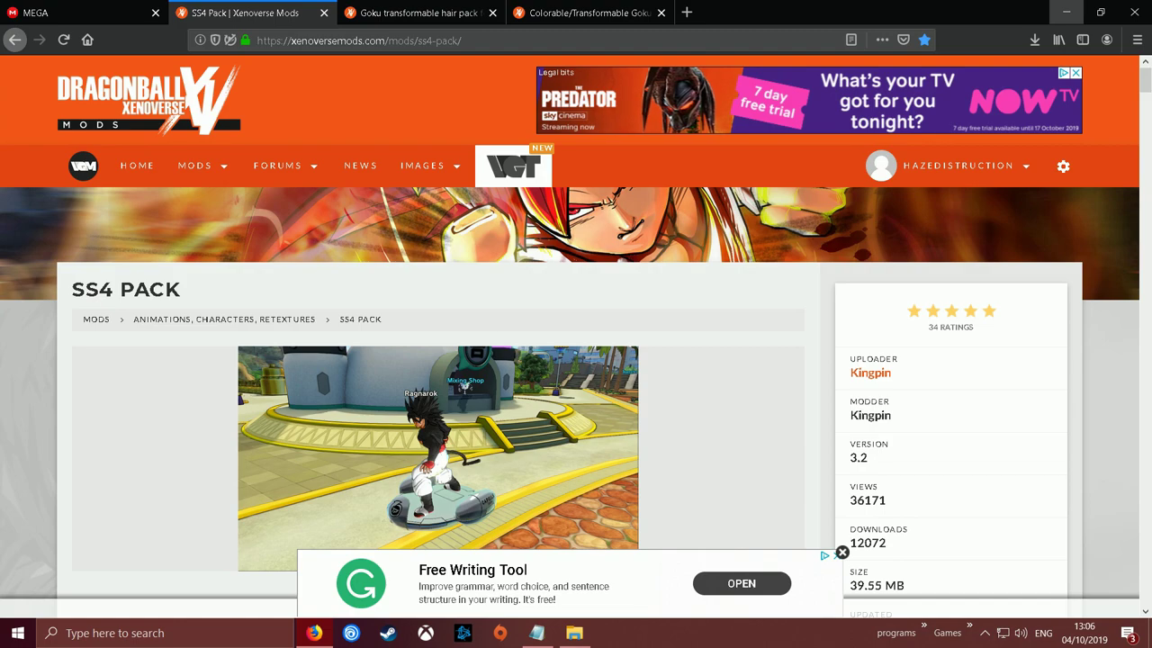
# Step: Minimize Firefox and the Notepad notes, rearranging the windows so the data folder window is uncovered
pyautogui.click(1066, 11)
pyautogui.moveTo(720, 31); pyautogui.dragTo(568, 60)
pyautogui.moveTo(981, 67); pyautogui.dragTo(579, 169)
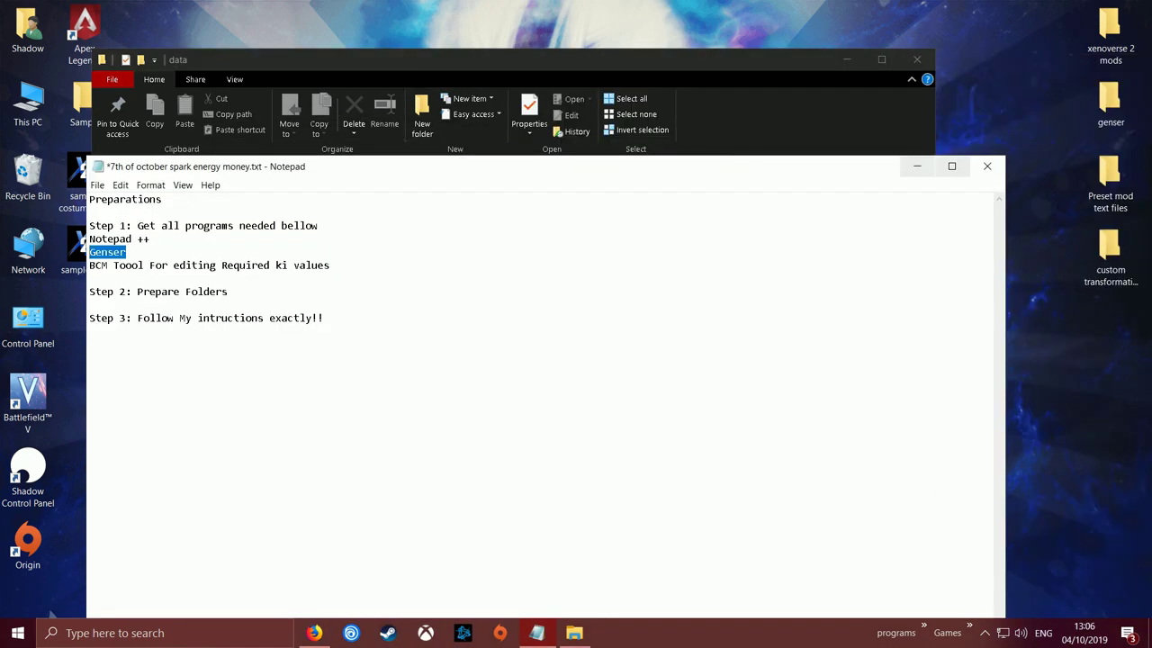
pyautogui.click(917, 166)
# Step: Go back up to the Sample folder and open its busts folder
pyautogui.hotkey('alt', 'Left')
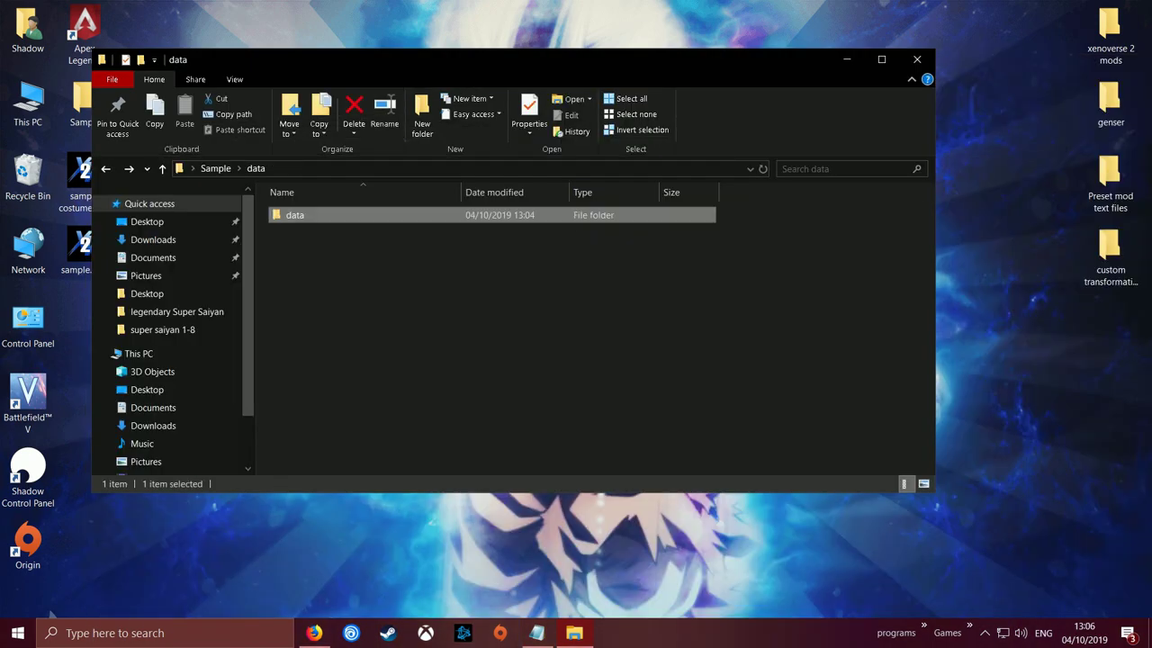
pyautogui.press('BackSpace')
pyautogui.press('Up')
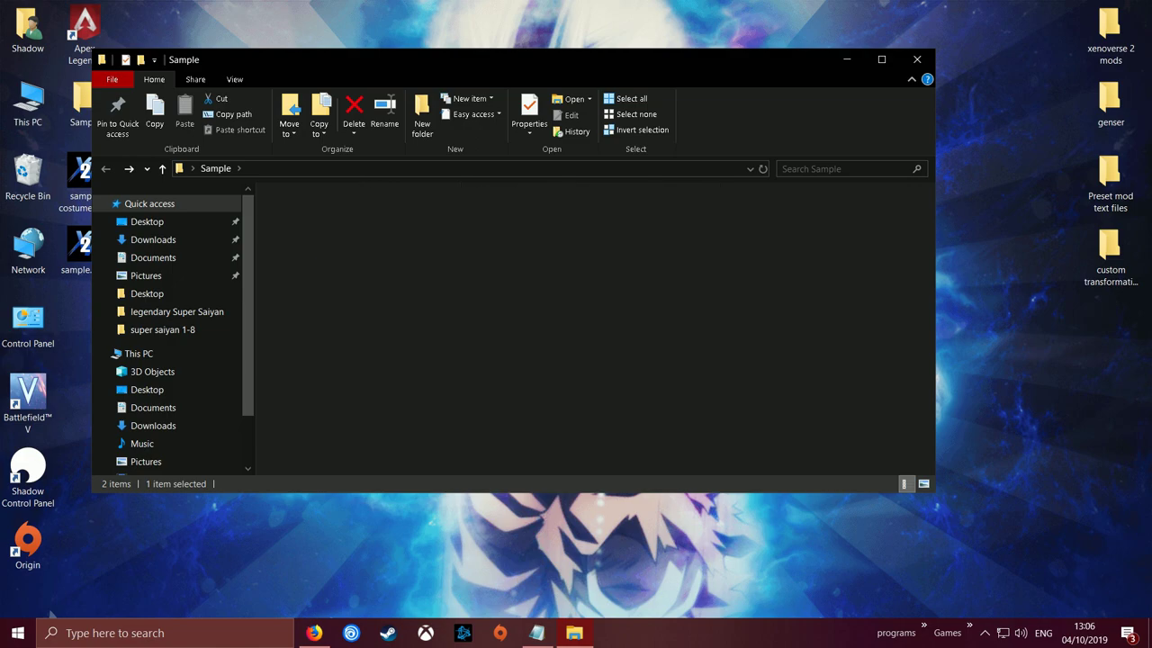
pyautogui.press('Return')
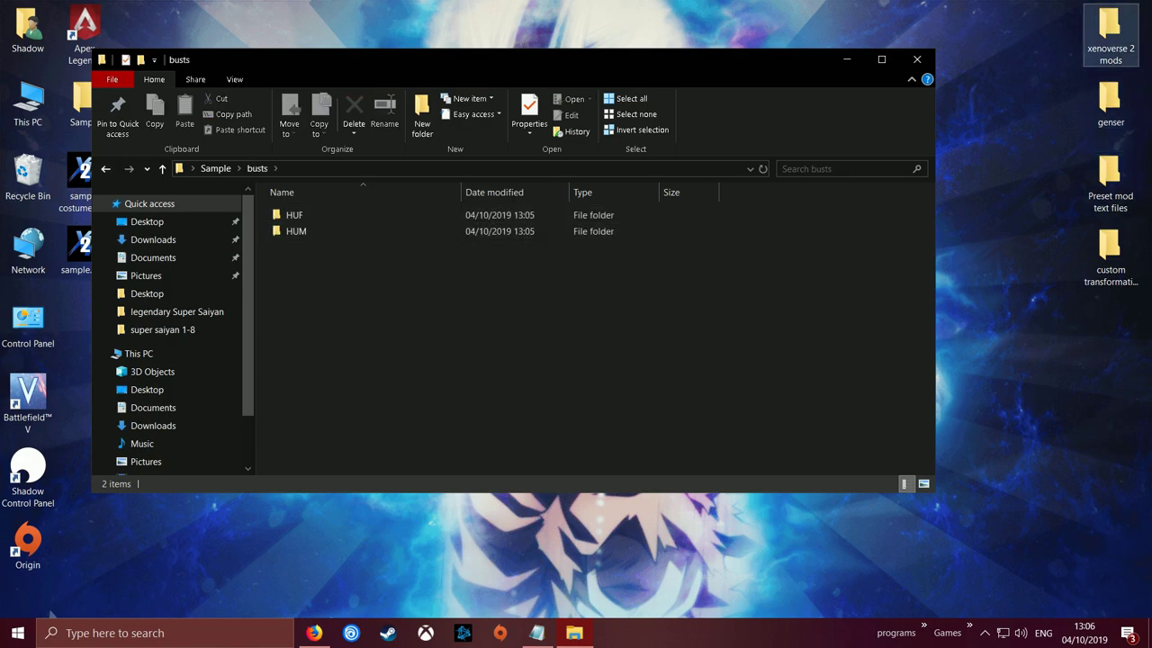
# Step: Look through the xenoverse 2 mods folder from the desktop and close its window
pyautogui.doubleClick(1109, 31)
pyautogui.moveTo(561, 150); pyautogui.dragTo(688, 51)
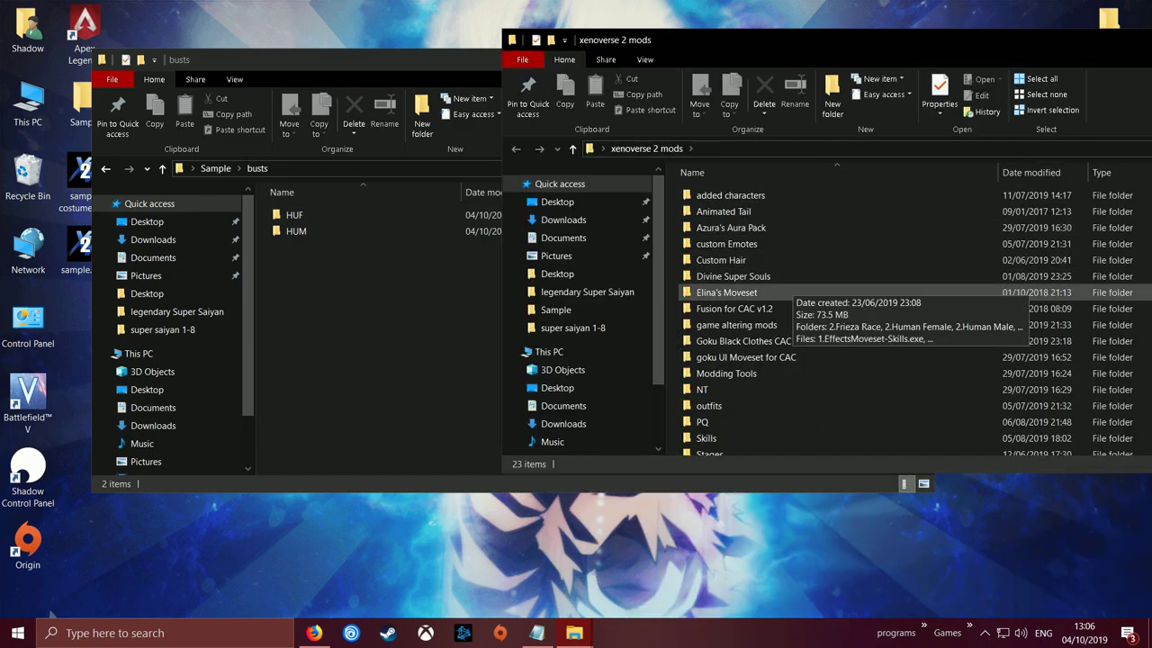
pyautogui.scroll(-2, 774, 293)
pyautogui.moveTo(774, 39); pyautogui.dragTo(348, 52)
pyautogui.click(904, 52)
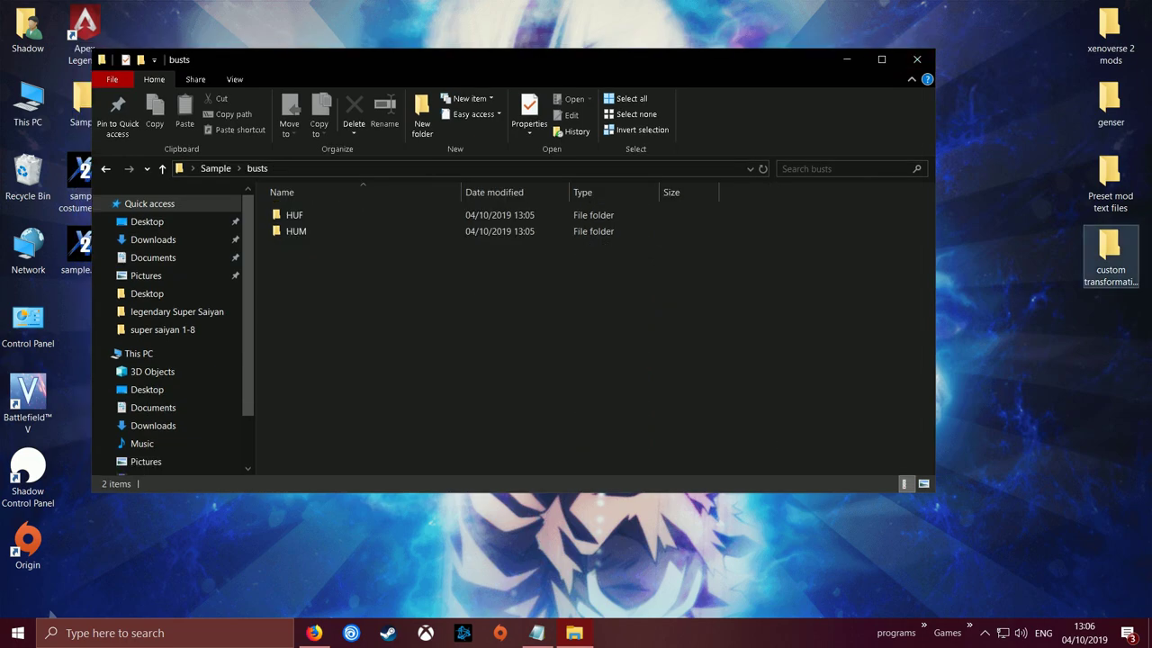
# Step: Review the SS4 Pack mod page in Firefox and return to the desktop folders
pyautogui.click(314, 633)
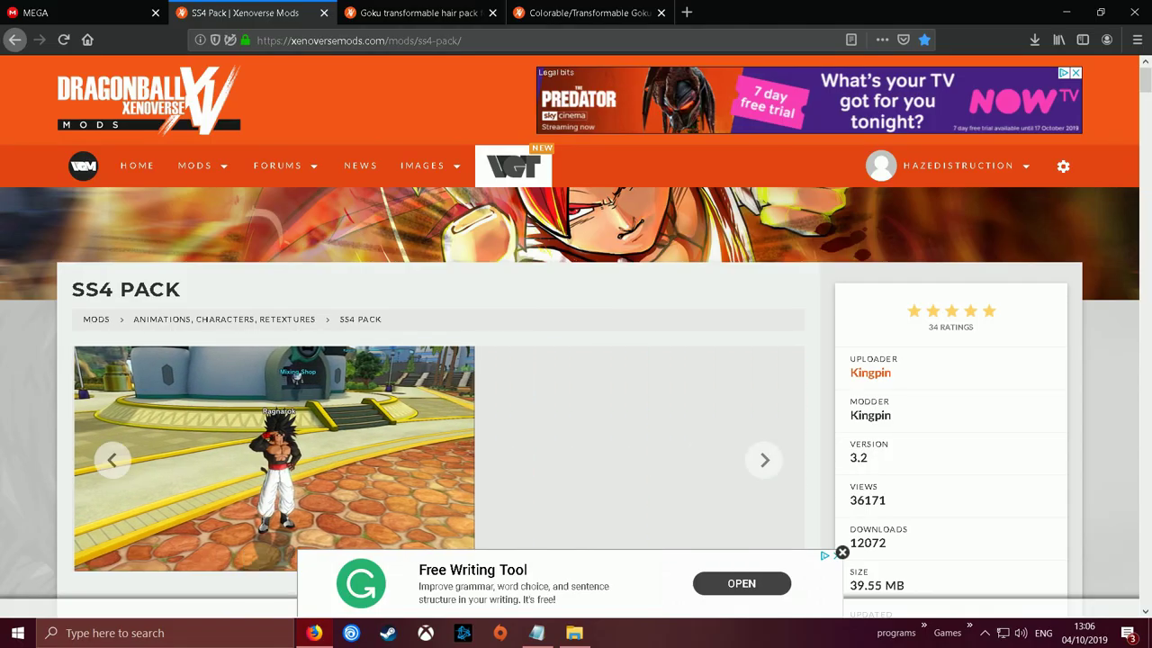
pyautogui.scroll(-1, 461, 221)
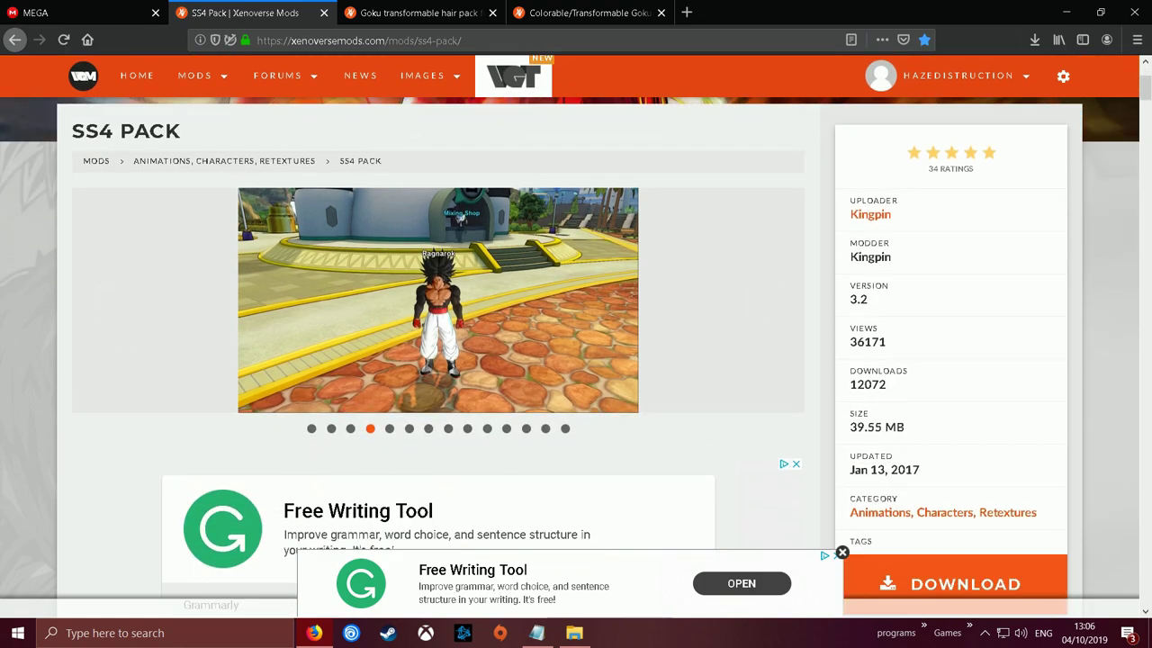
pyautogui.click(1066, 13)
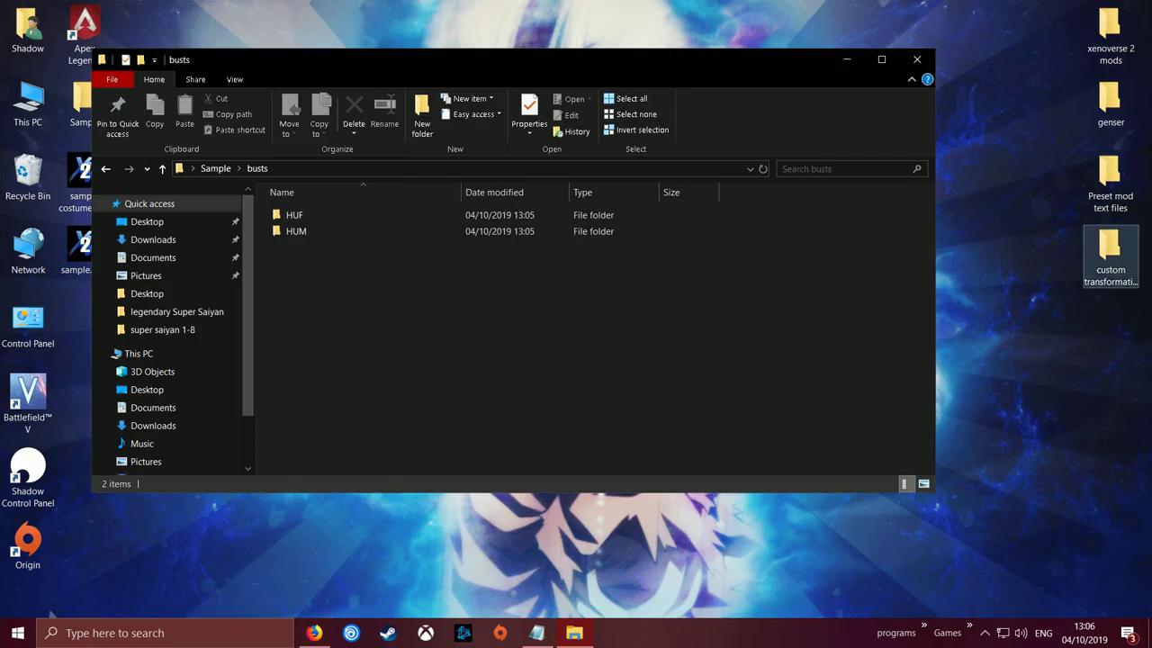
# Step: Open the Saiyan Super Pack folder in custom transformations files and place its window beside the busts window
pyautogui.doubleClick(1111, 252)
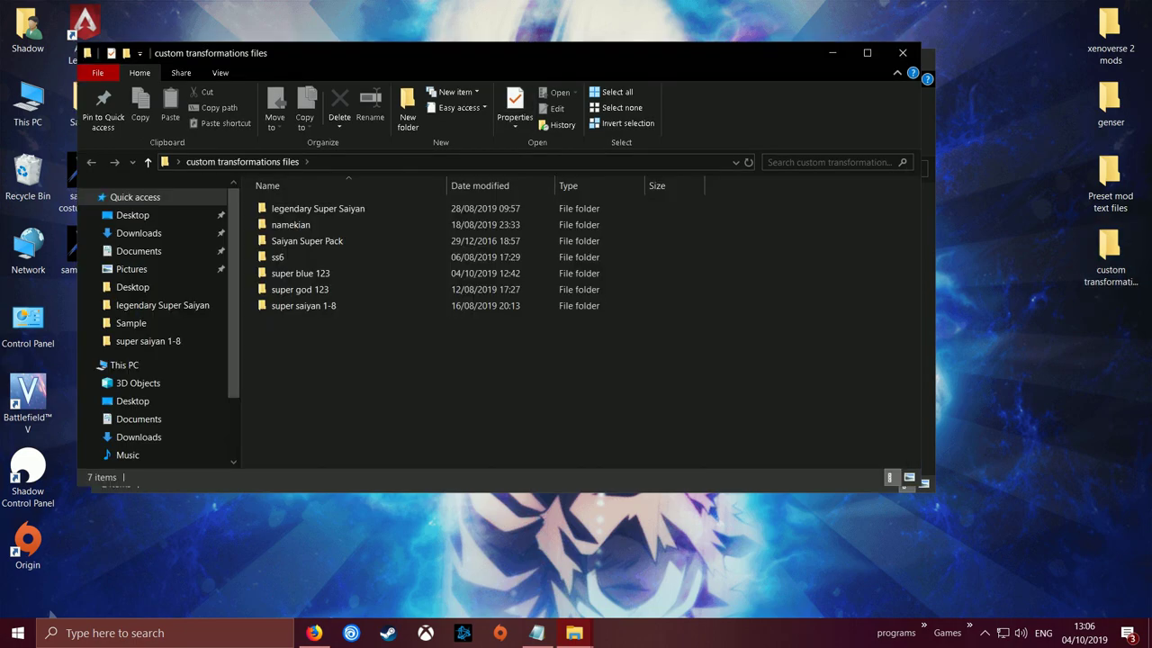
pyautogui.doubleClick(307, 241)
pyautogui.moveTo(301, 53); pyautogui.dragTo(851, 131)
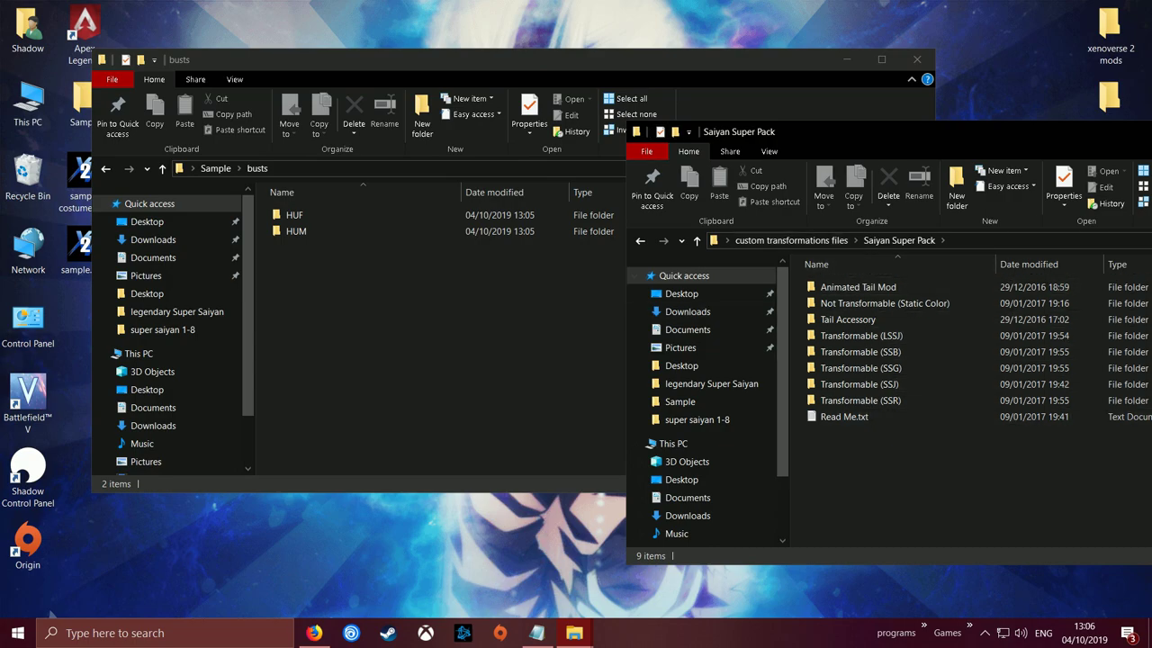
pyautogui.moveTo(723, 126); pyautogui.dragTo(712, 95)
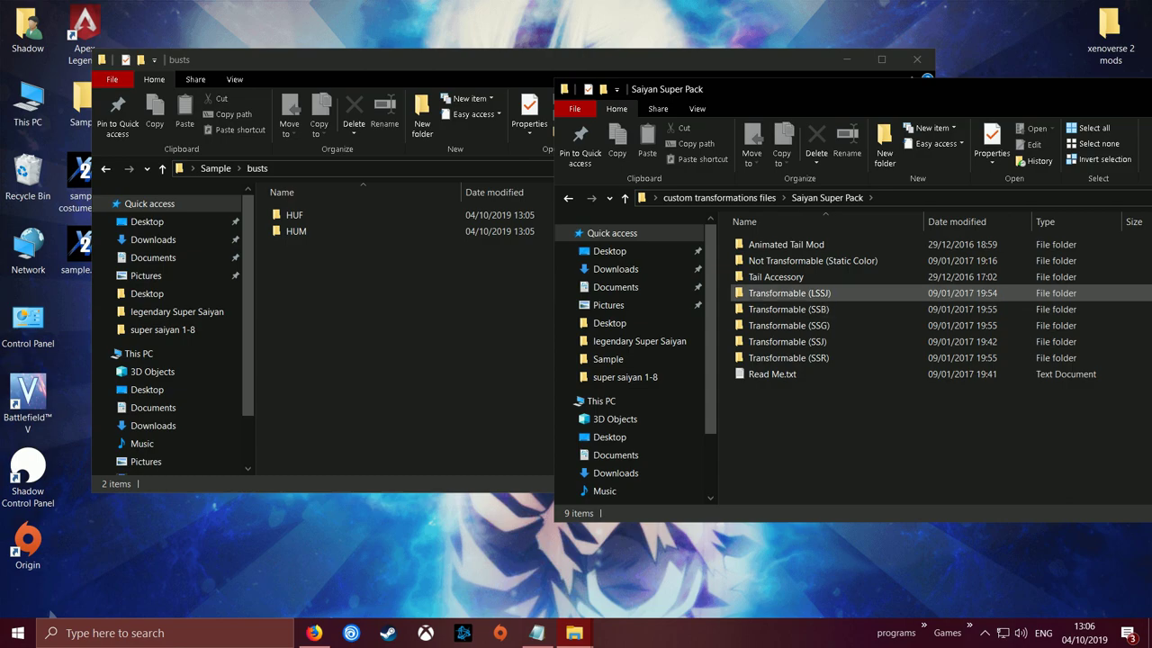
# Step: Check the Transformable (LSSJ) folder, go back and open SS4 Goku Red inside Not Transformable (Static Color)
pyautogui.doubleClick(789, 292)
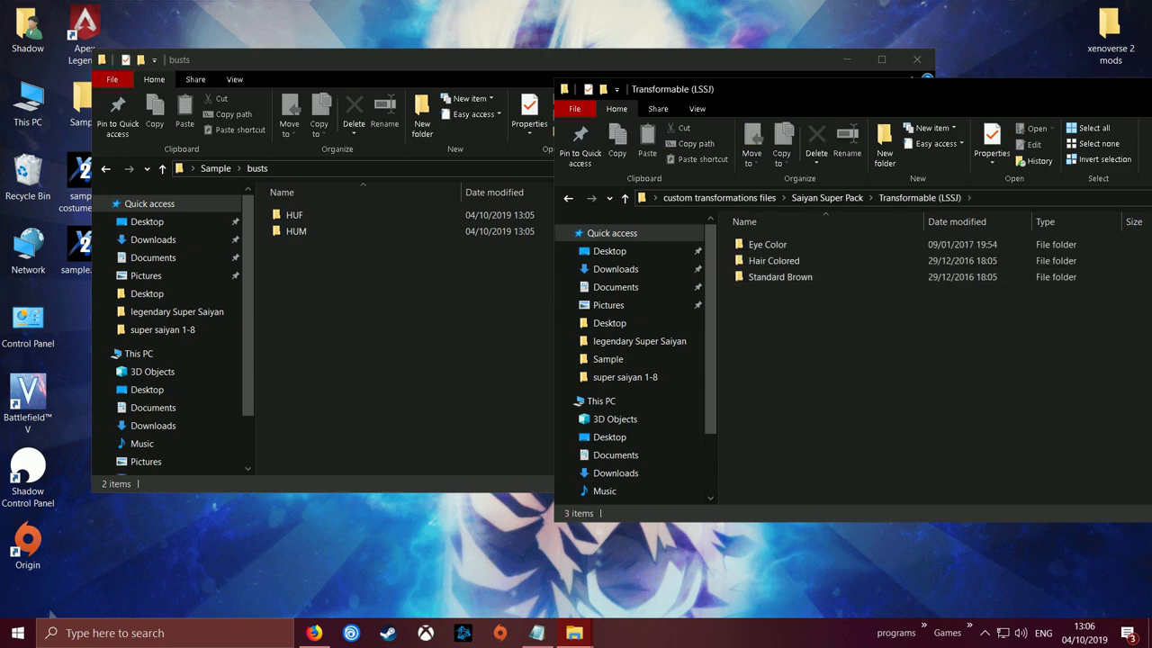
pyautogui.press('BackSpace')
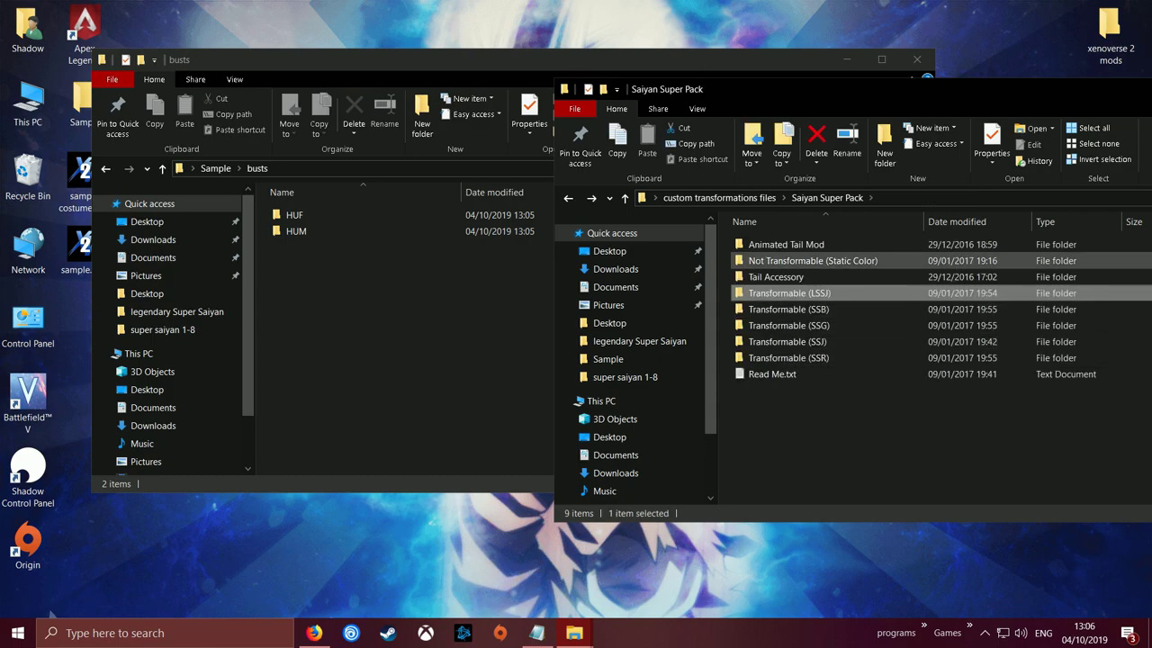
pyautogui.click(787, 261)
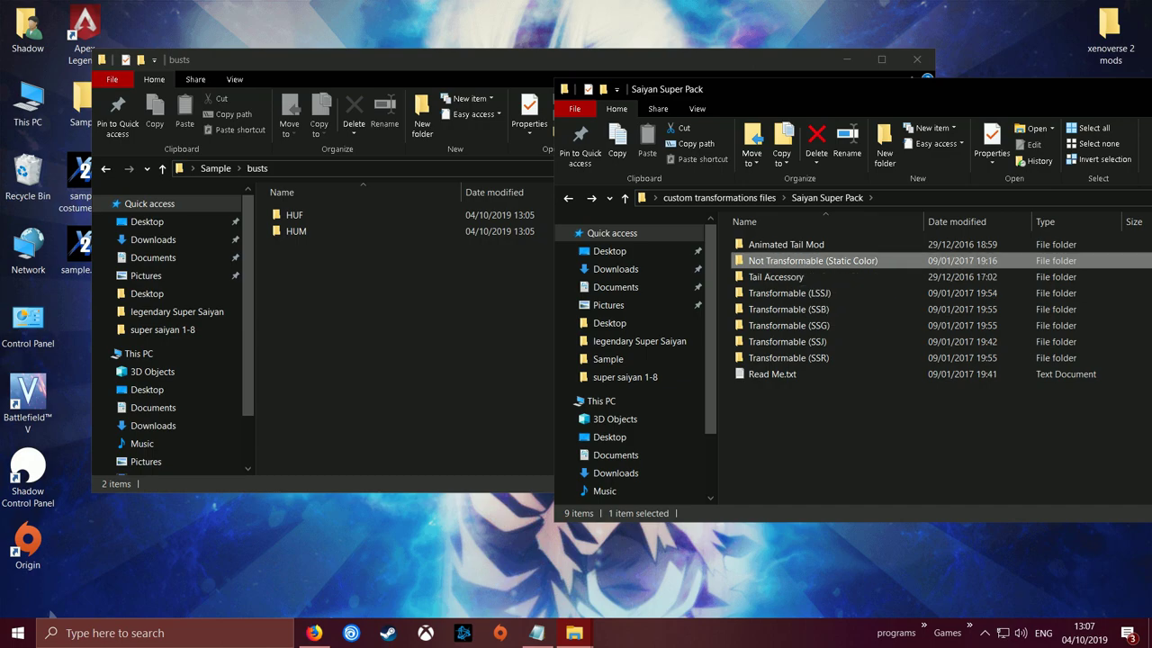
pyautogui.doubleClick(810, 260)
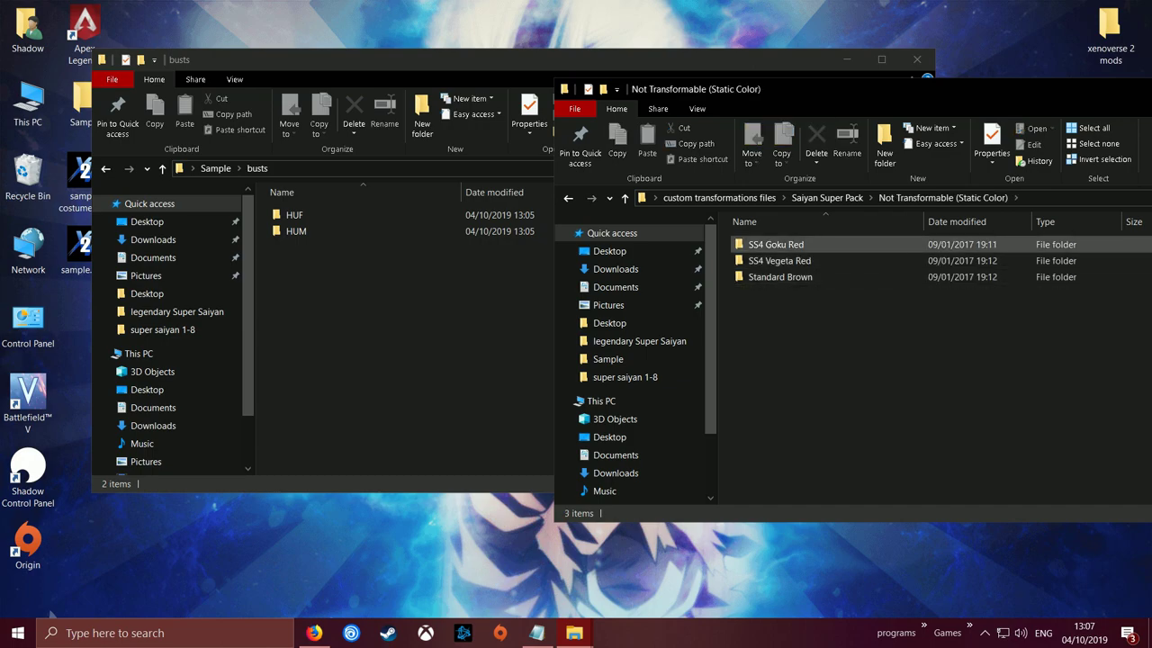
pyautogui.doubleClick(774, 244)
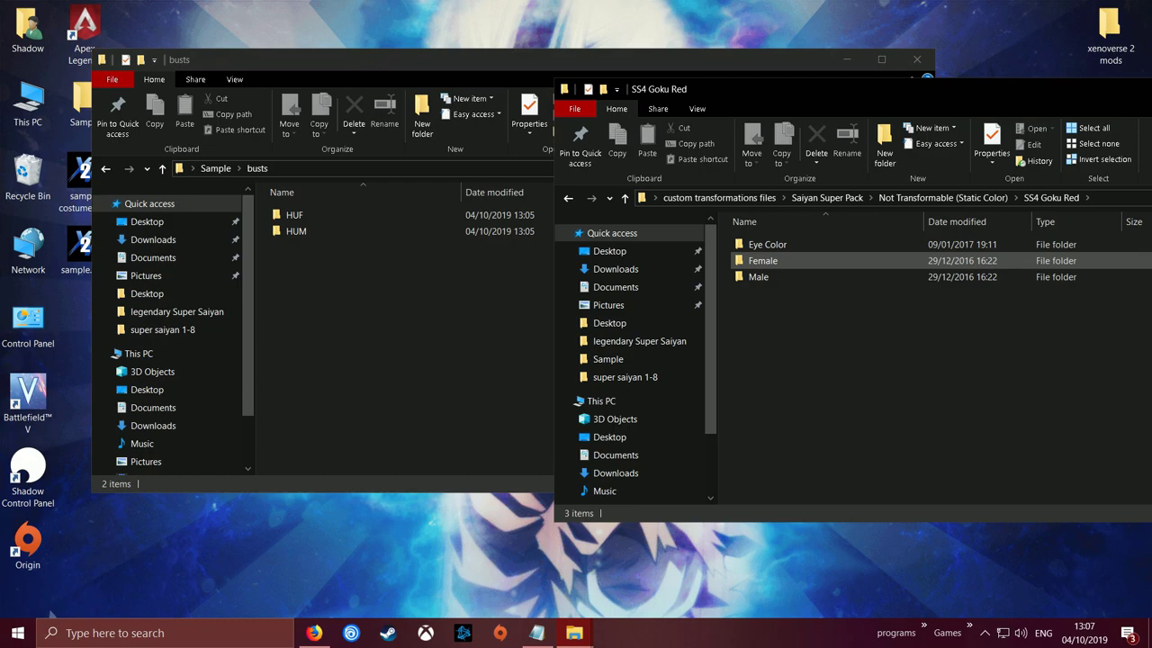
# Step: Copy all five files from SS4 Goku Red's Female Bust (Tailed) folder into the HUF folder in busts
pyautogui.doubleClick(763, 260)
pyautogui.doubleClick(772, 244)
pyautogui.moveTo(876, 423); pyautogui.dragTo(740, 236)
pyautogui.rightClick(777, 285)
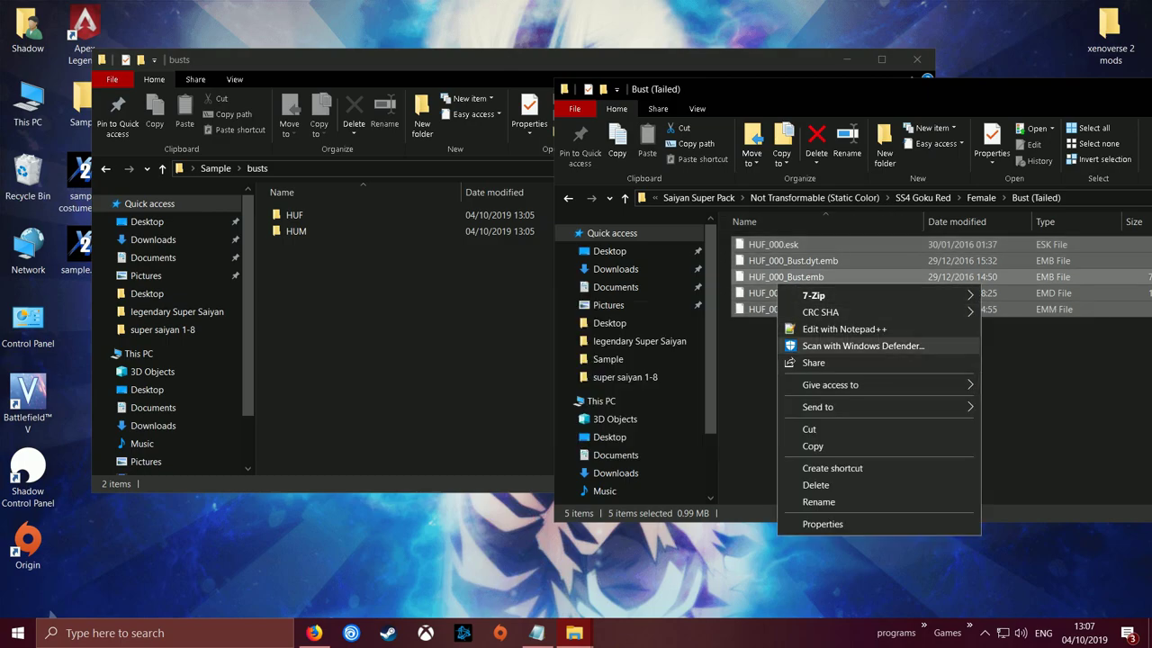
pyautogui.click(812, 447)
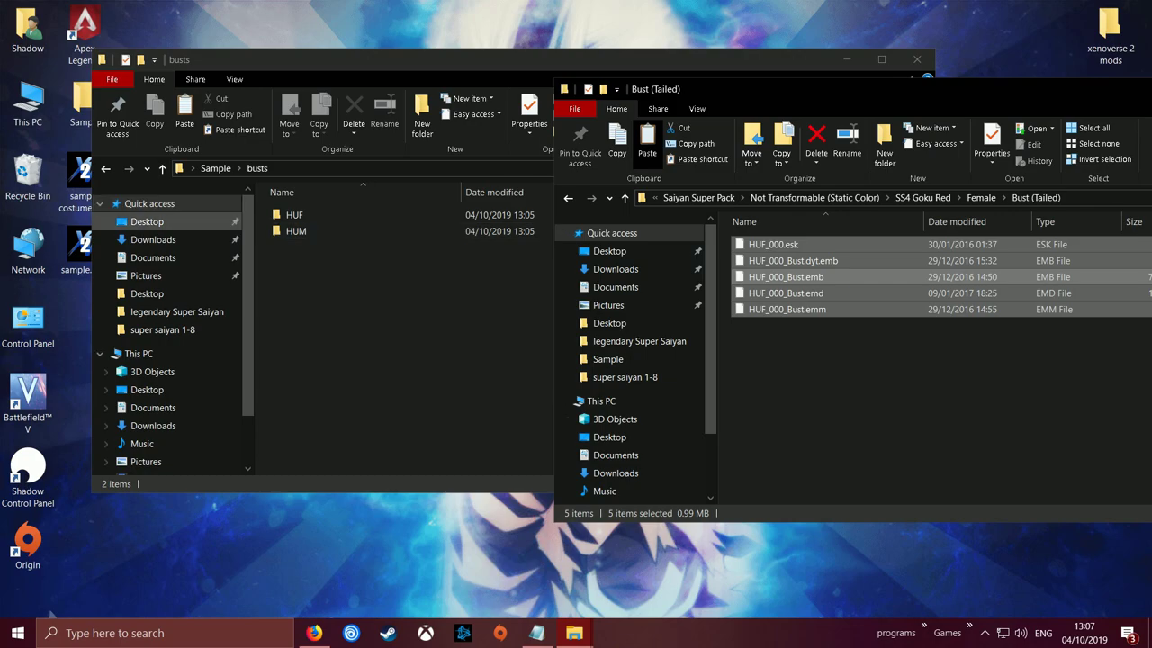
pyautogui.rightClick(295, 216)
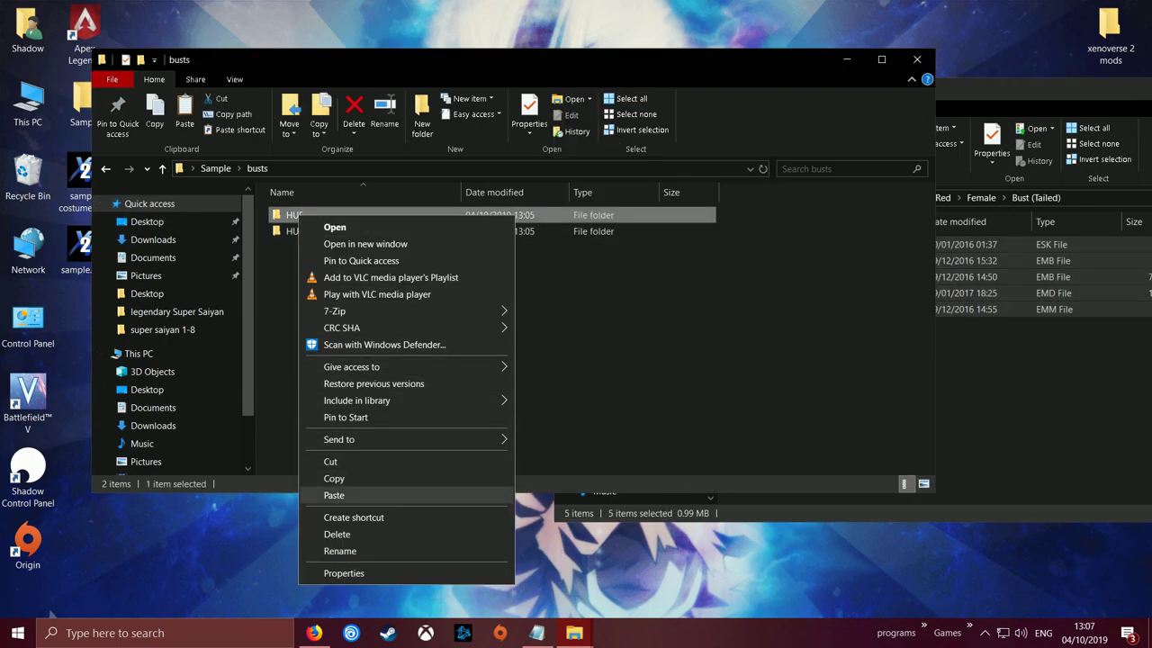
pyautogui.click(334, 495)
# Step: Copy all five files from SS4 Goku Red's Male Bust (Tailed) folder into the HUM folder in busts
pyautogui.click(1007, 392)
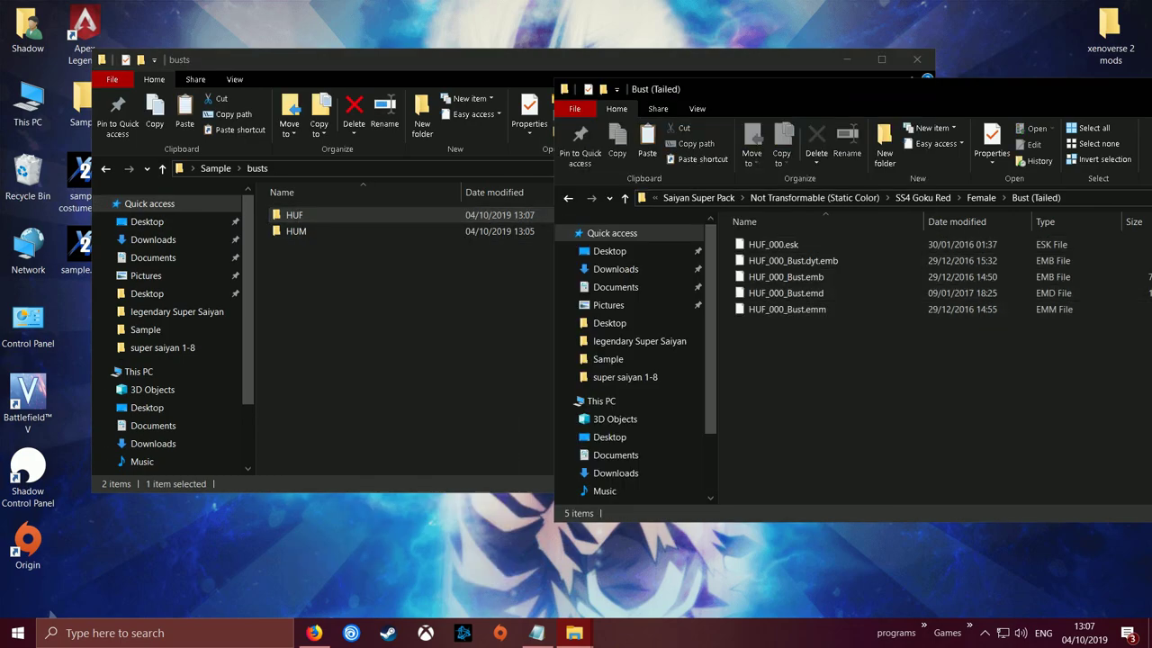
pyautogui.hotkey('alt', 'Up')
pyautogui.hotkey('alt', 'Up')
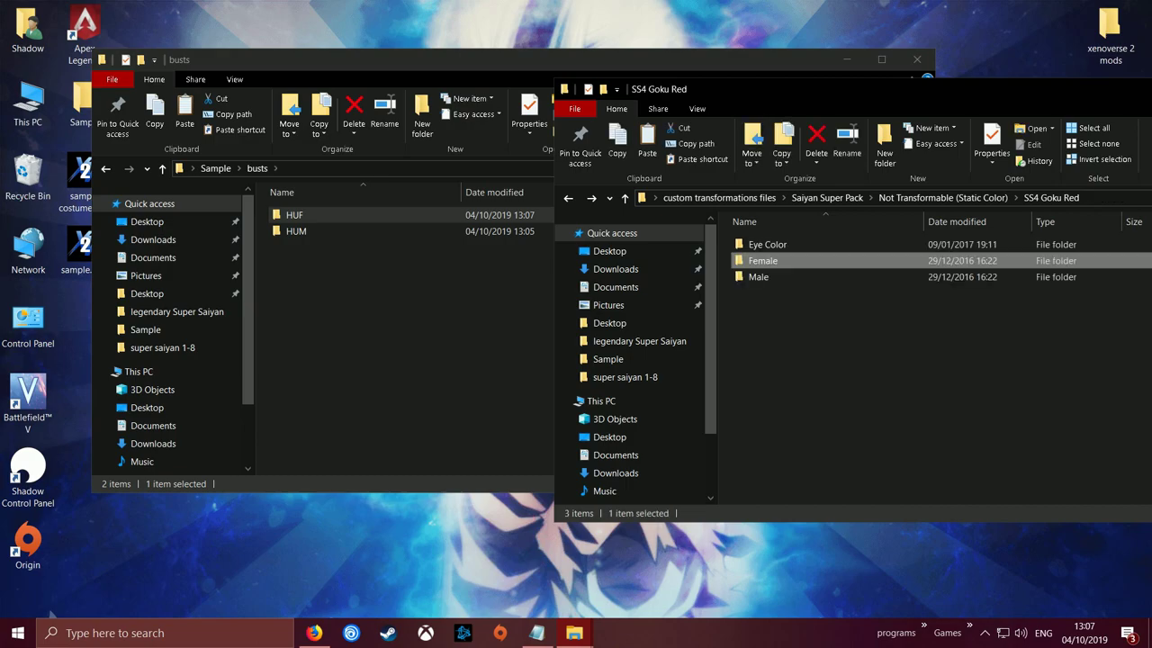
pyautogui.doubleClick(758, 278)
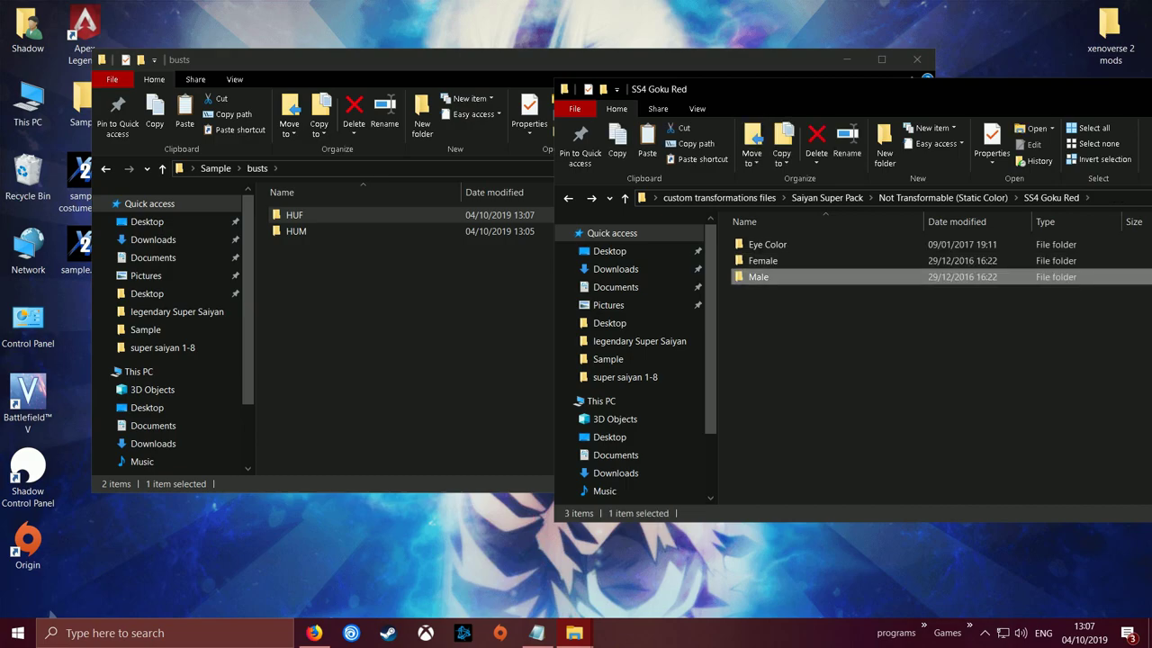
pyautogui.doubleClick(772, 244)
pyautogui.moveTo(837, 407); pyautogui.dragTo(751, 235)
pyautogui.rightClick(772, 285)
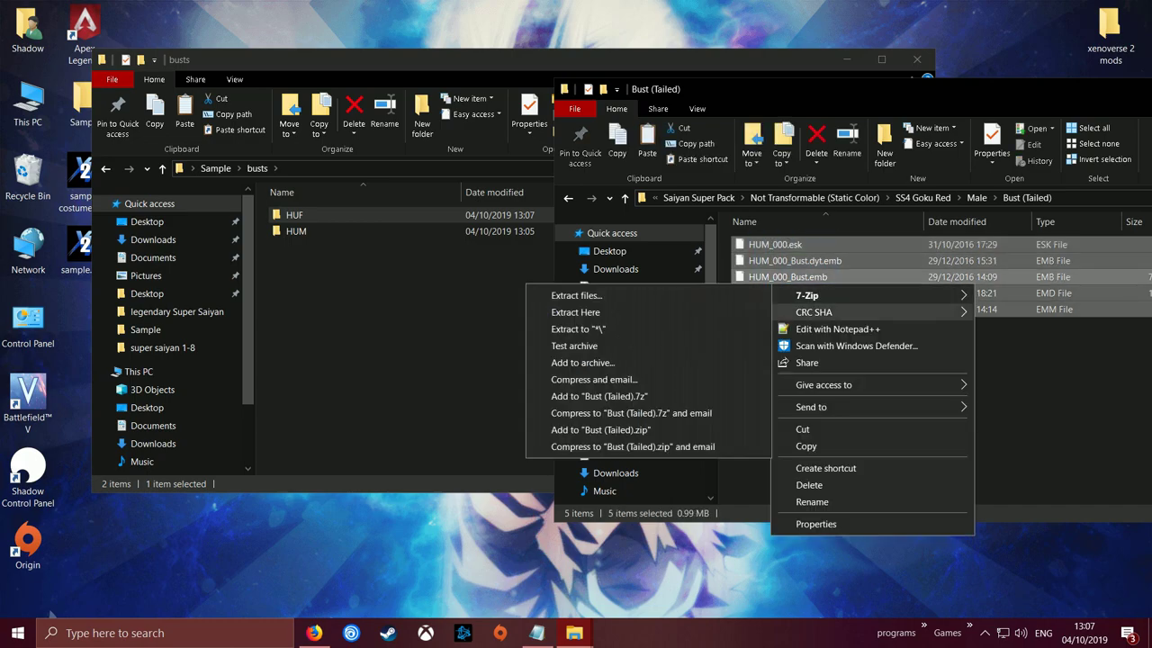
pyautogui.click(805, 446)
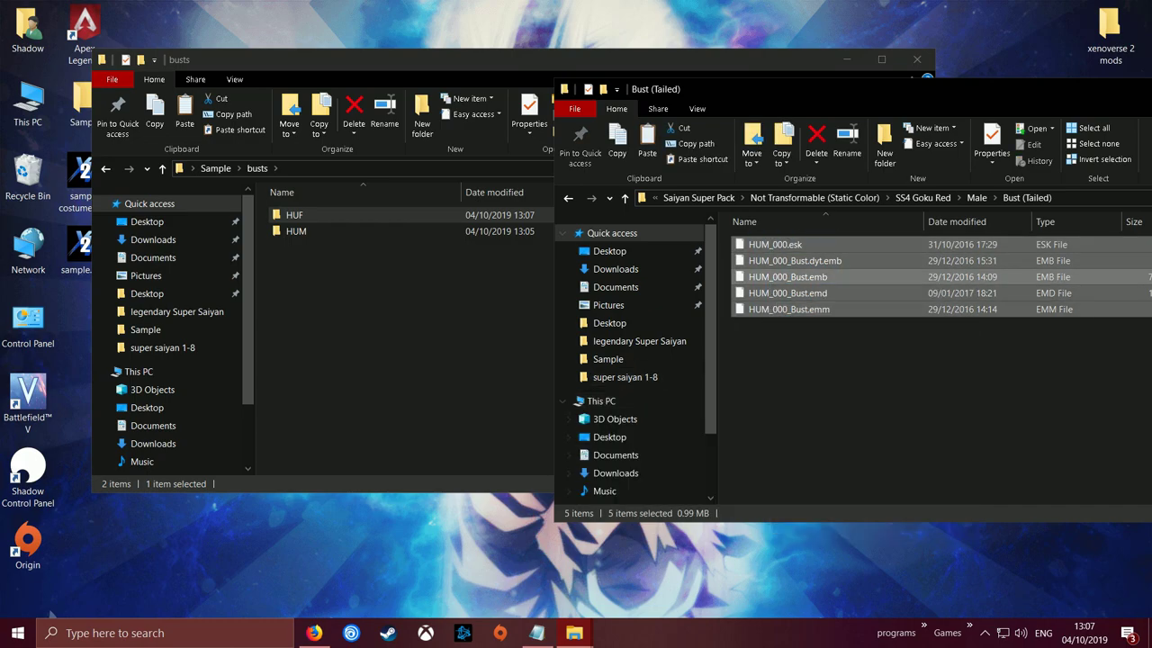
pyautogui.click(405, 378)
pyautogui.rightClick(301, 232)
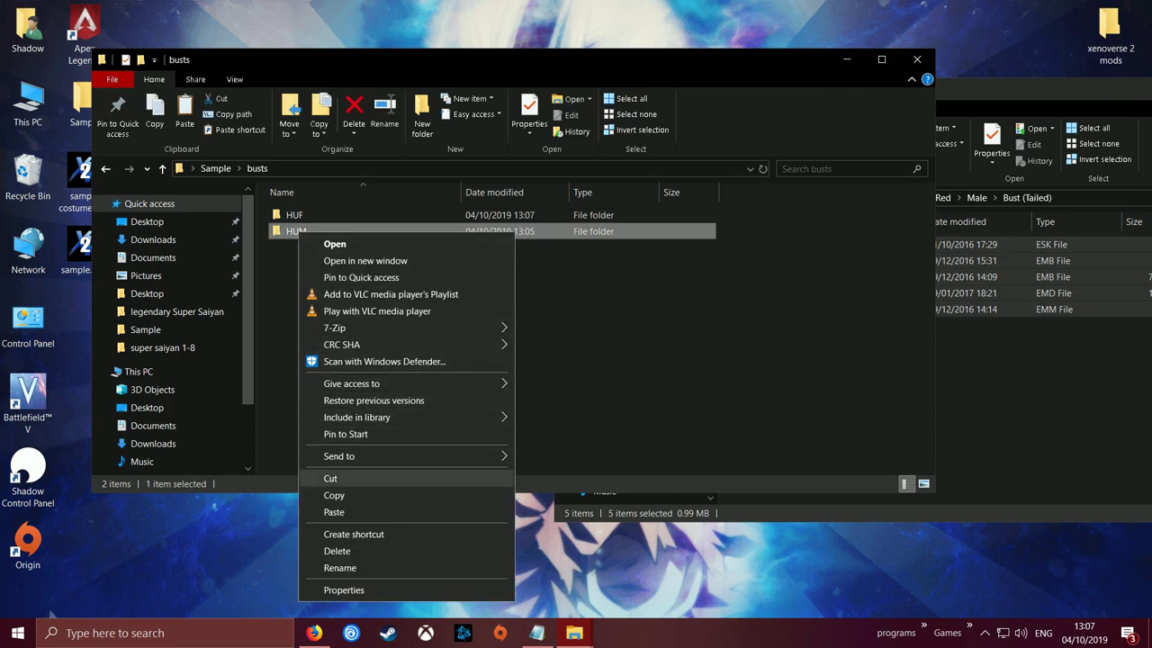
pyautogui.click(333, 512)
# Step: Close the Bust (Tailed) source window and open the HUF folder inside busts
pyautogui.click(981, 387)
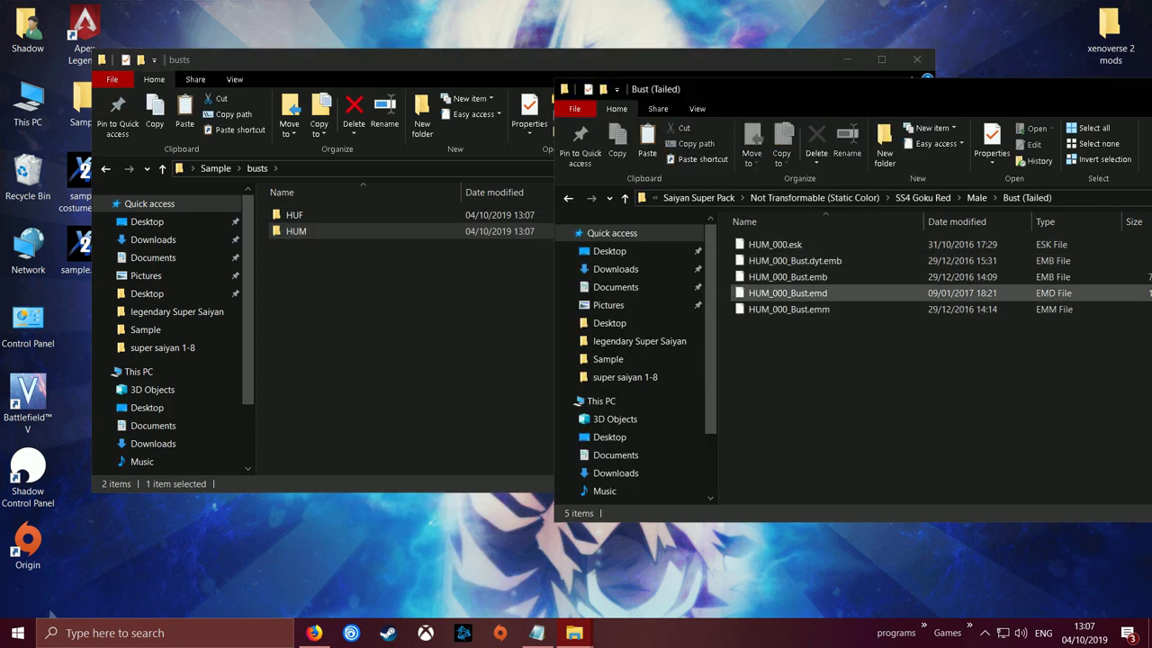
pyautogui.moveTo(986, 90); pyautogui.dragTo(637, 117)
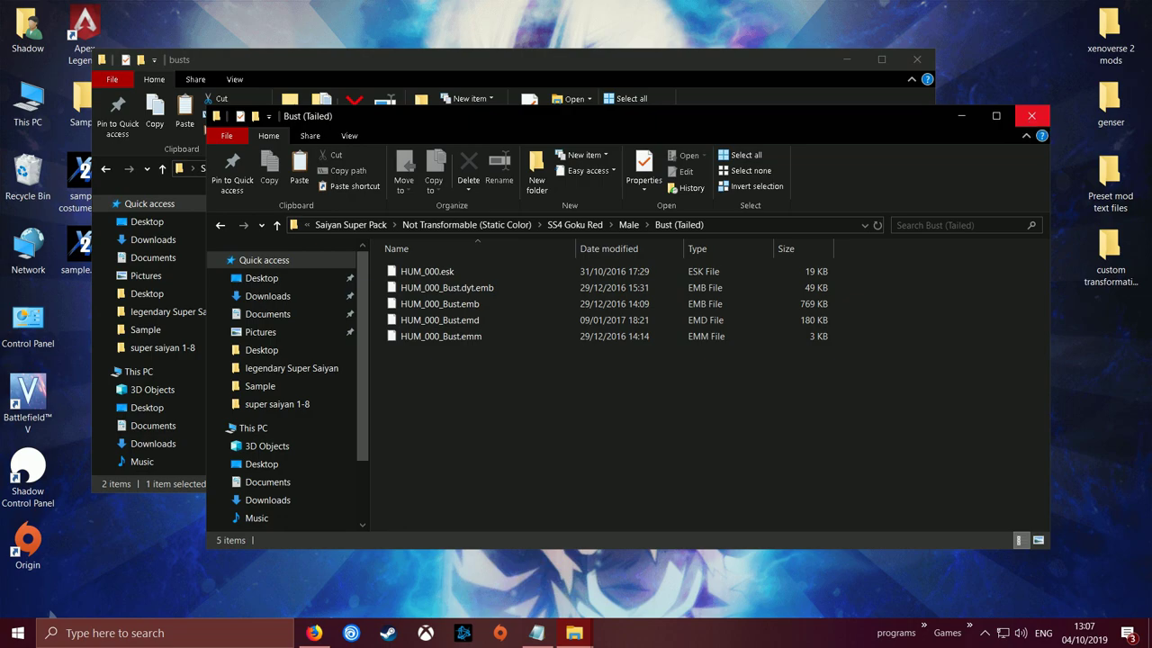
pyautogui.click(1031, 115)
pyautogui.click(531, 297)
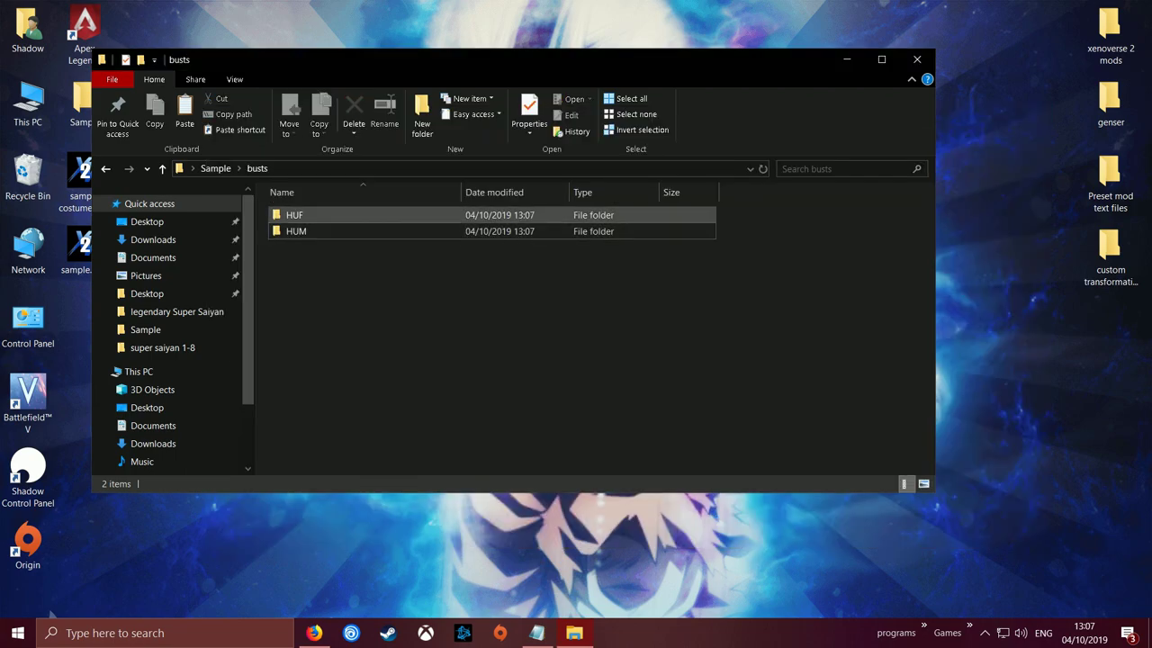
pyautogui.press('Return')
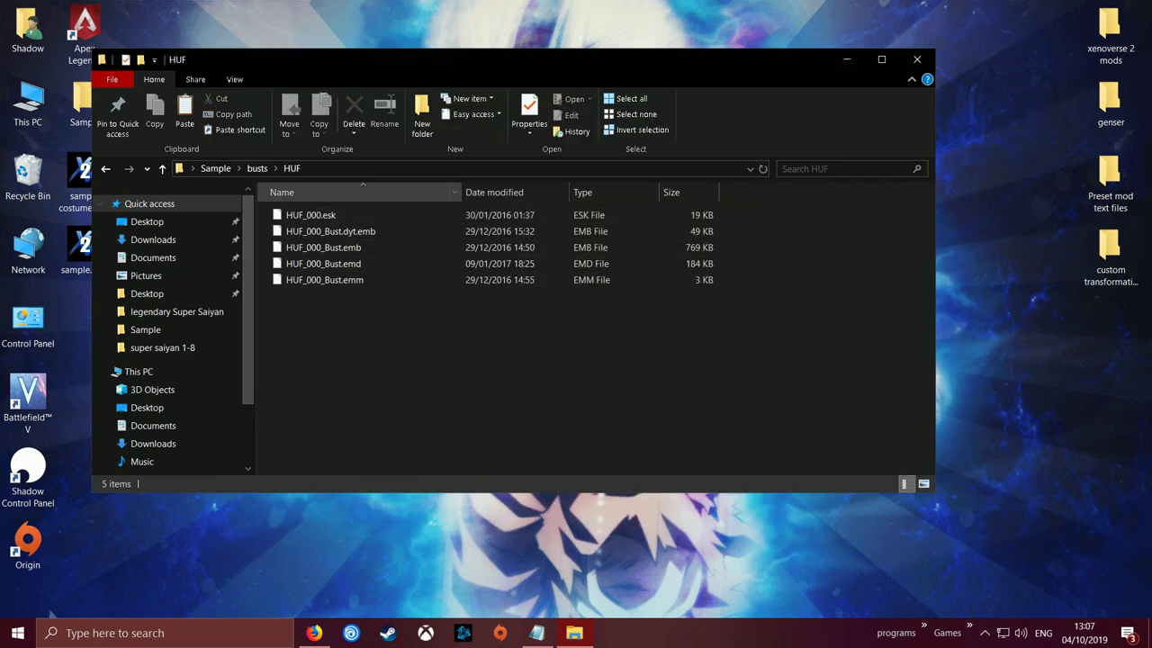
# Step: Rename HUF_000.esk as HUF_10000.esk and HUF_000_Bust.dyt.emb as HUF_10000_Bust.dyt.emb
pyautogui.rightClick(310, 216)
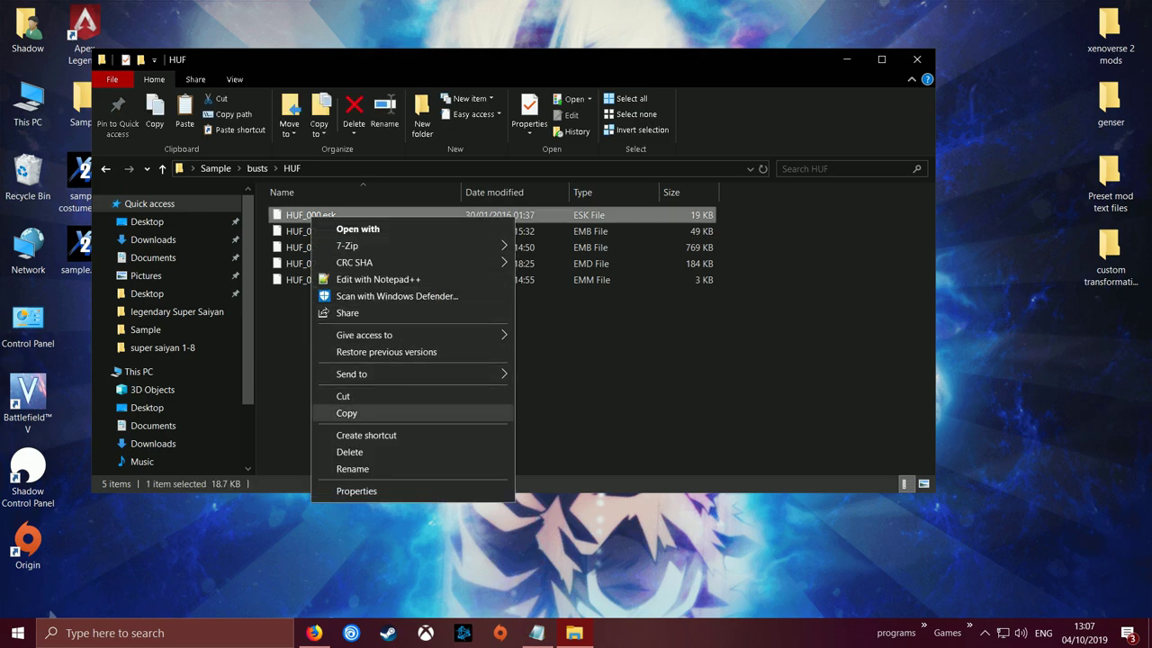
pyautogui.click(352, 469)
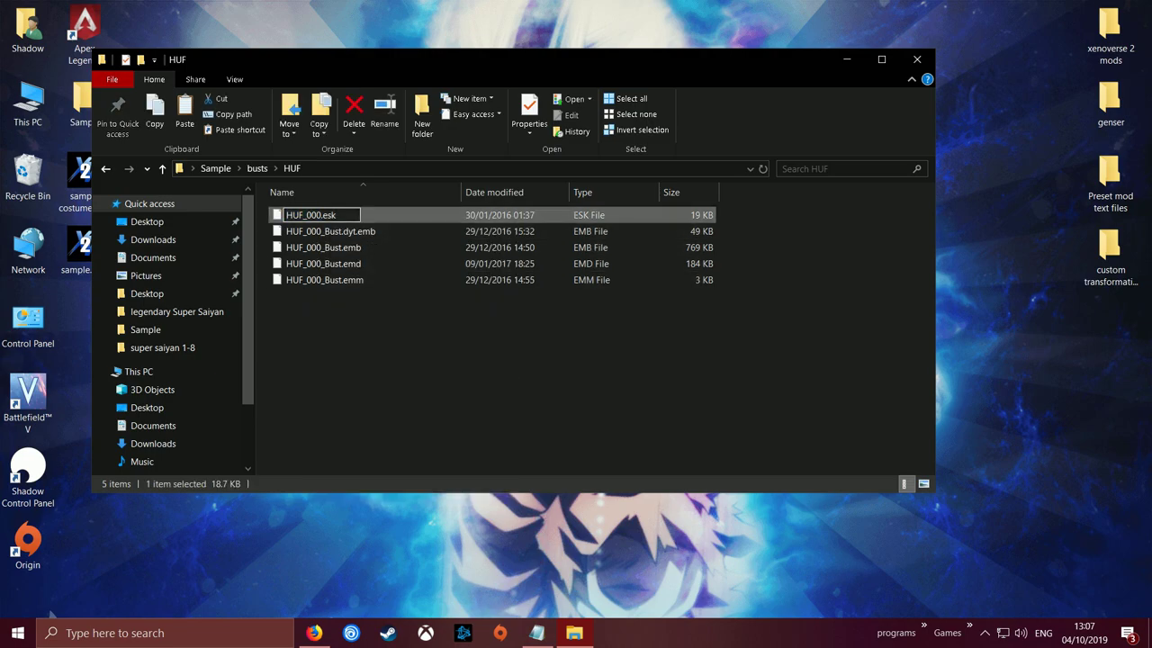
pyautogui.write('10')
pyautogui.press('Tab')
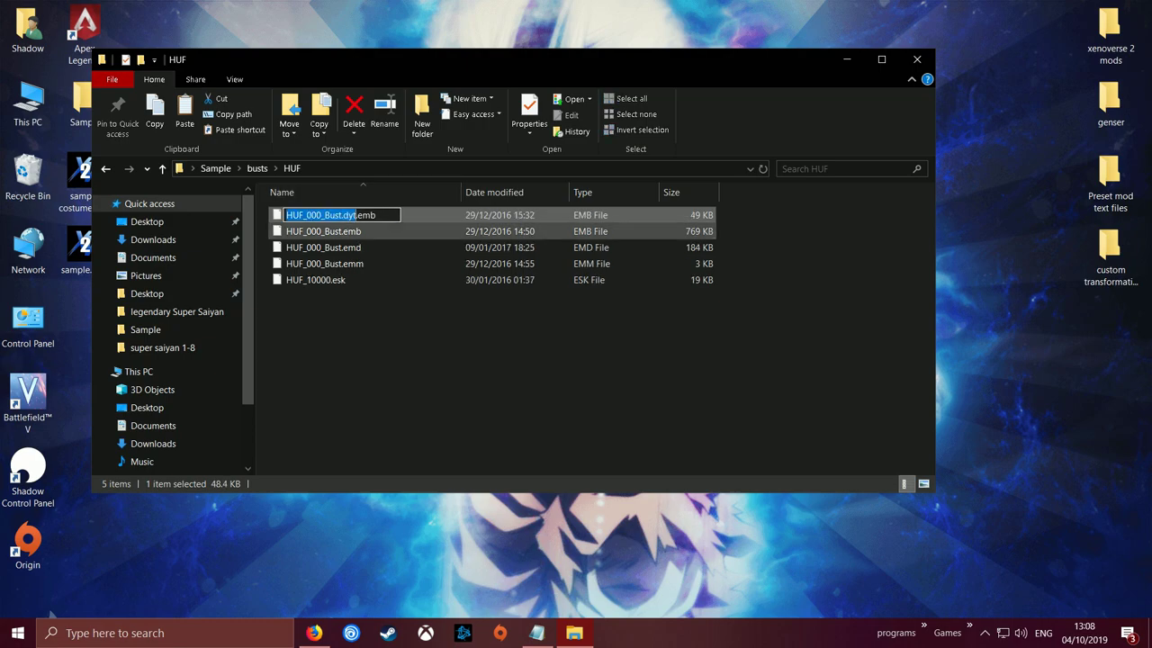
pyautogui.click(307, 215)
pyautogui.write('10')
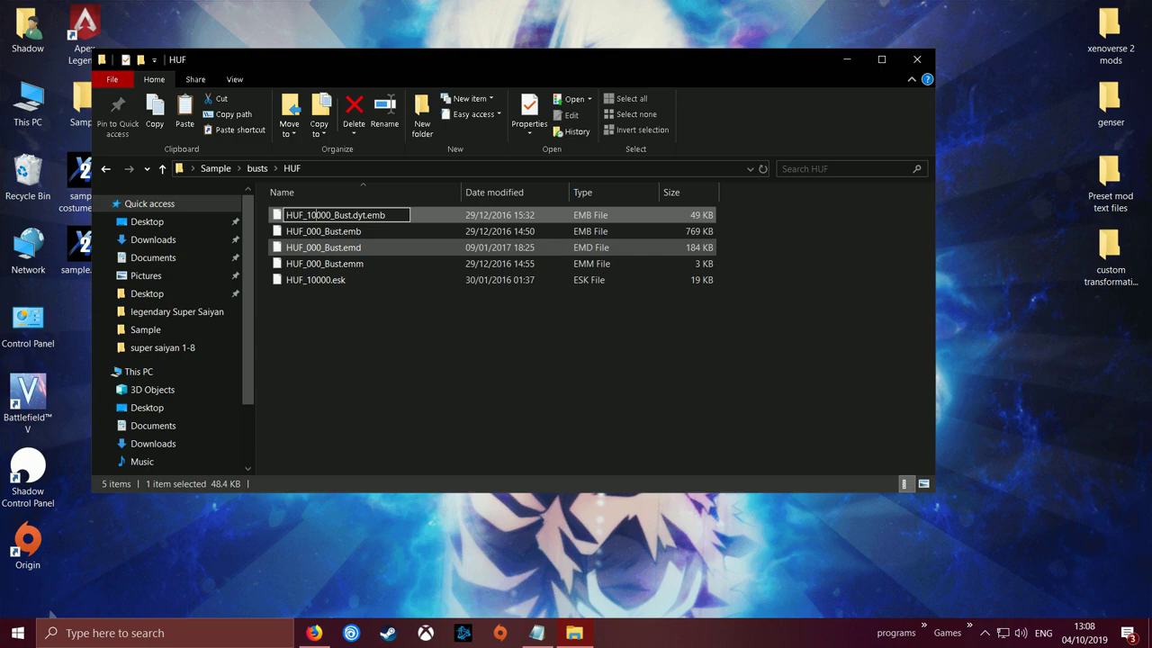
pyautogui.press('Tab')
# Step: Rename the remaining HUF_000_Bust files with .emb, .emd and .emm extensions as HUF_10000_Bust, keeping their extensions
pyautogui.click(307, 215)
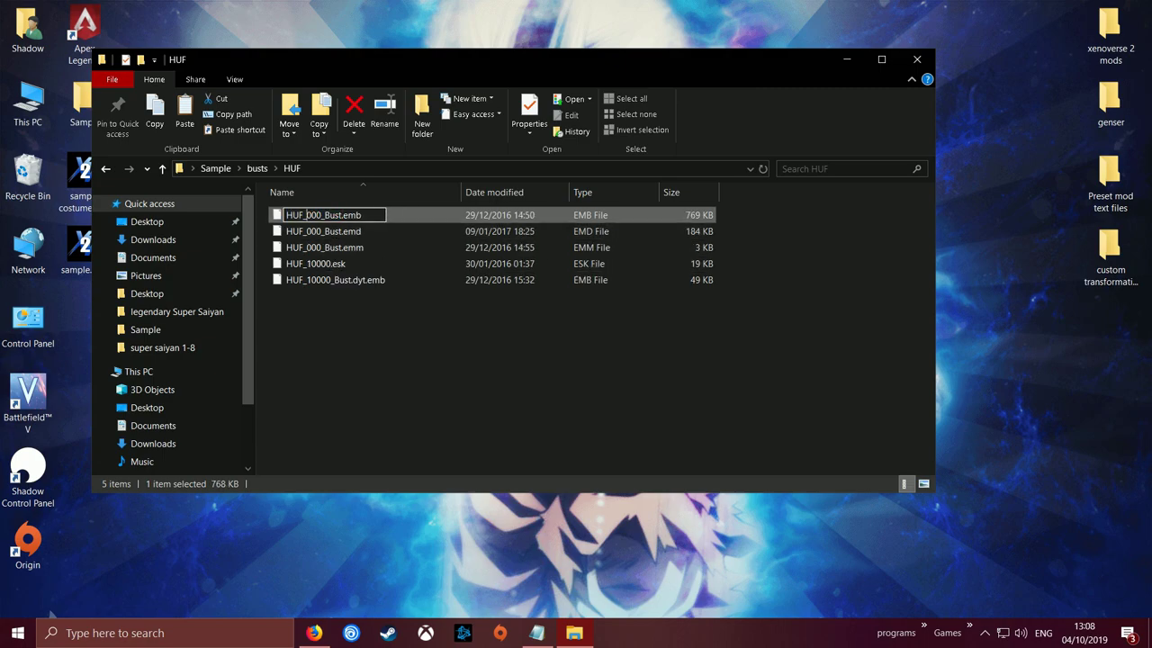
pyautogui.write('10')
pyautogui.press('Tab')
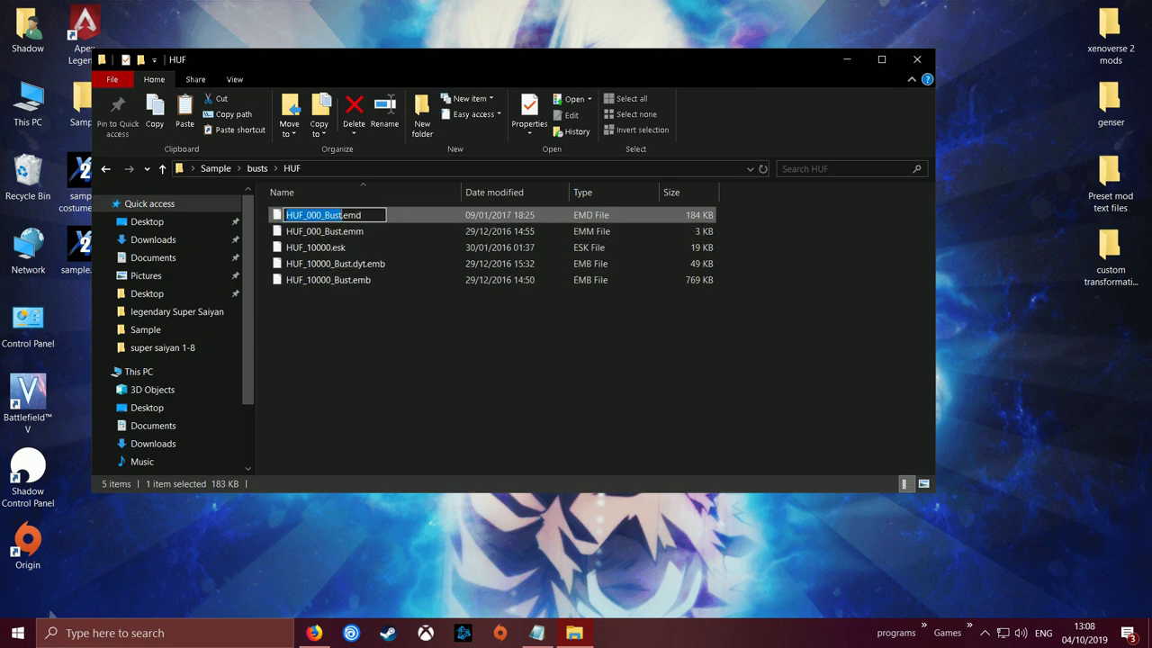
pyautogui.click(312, 215)
pyautogui.click(306, 215)
pyautogui.write('10')
pyautogui.press('Tab')
pyautogui.click(307, 216)
pyautogui.write('10')
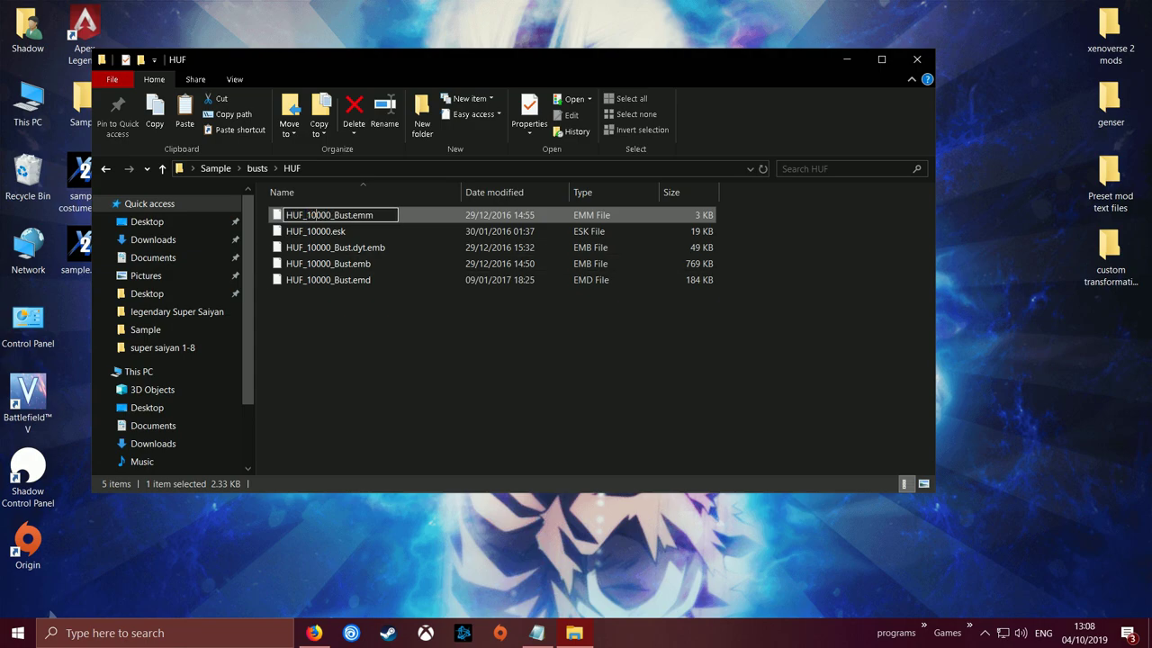
pyautogui.click(486, 369)
# Step: Open the HUM folder in busts and rename HUM_000.esk as HUM_10000.esk
pyautogui.press('BackSpace')
pyautogui.press('Down')
pyautogui.press('Return')
pyautogui.rightClick(302, 216)
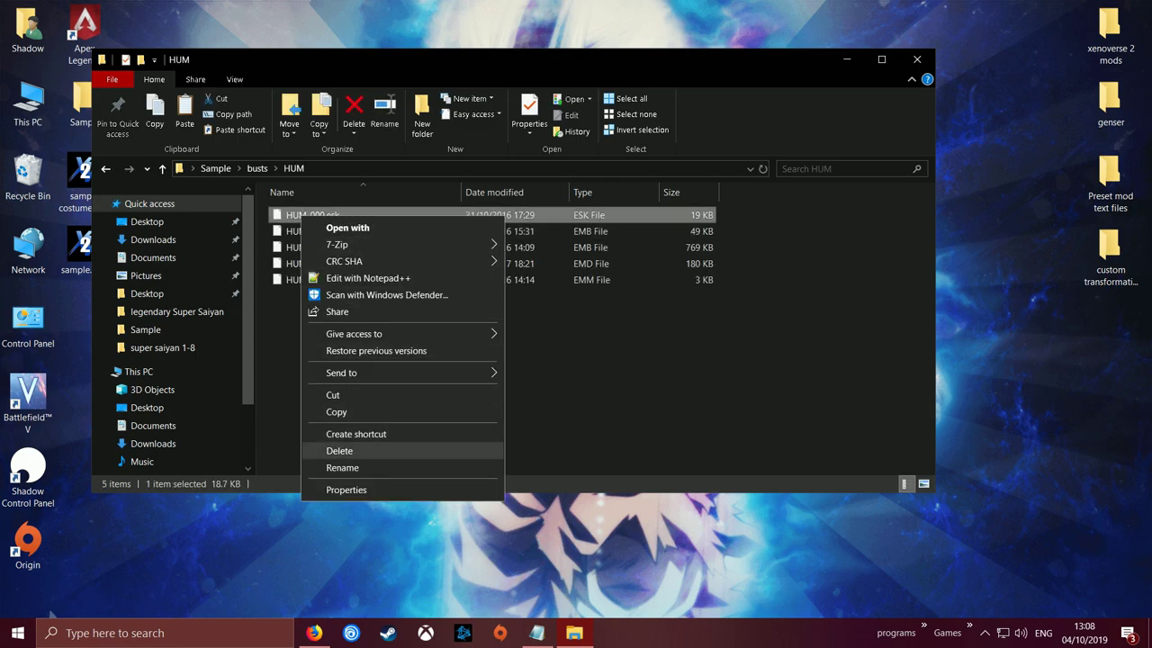
pyautogui.click(324, 468)
pyautogui.press('Left')
pyautogui.press('Right')
pyautogui.press('Right')
pyautogui.press('Right')
pyautogui.press('Right')
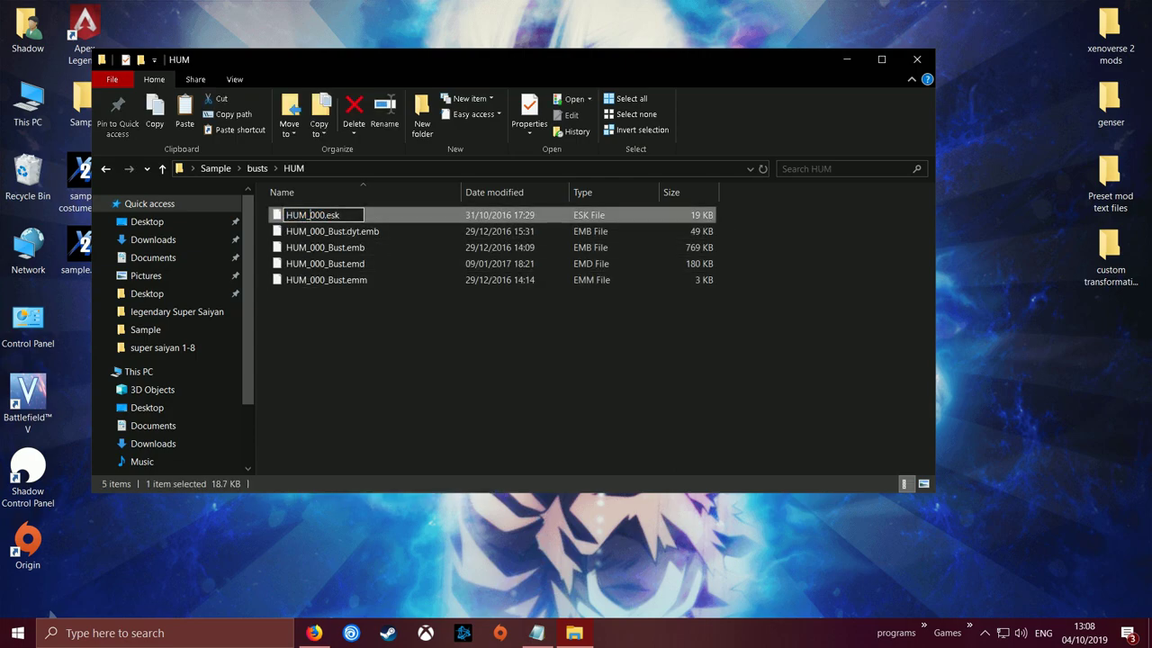
pyautogui.write('10')
pyautogui.press('Tab')
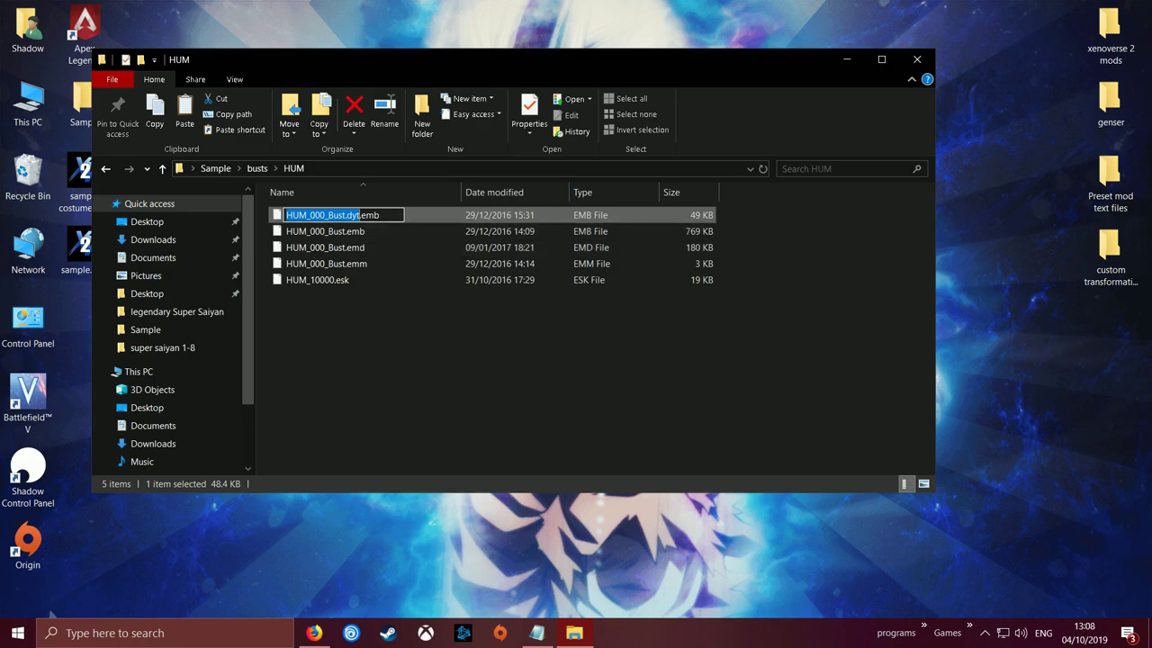
# Step: Rename HUM_000_Bust.dyt.emb as HUM_10000_Bust.dyt.emb
pyautogui.press('Left')
pyautogui.press('Right')
pyautogui.press('Right')
pyautogui.press('Right')
pyautogui.press('Right')
pyautogui.press('Right')
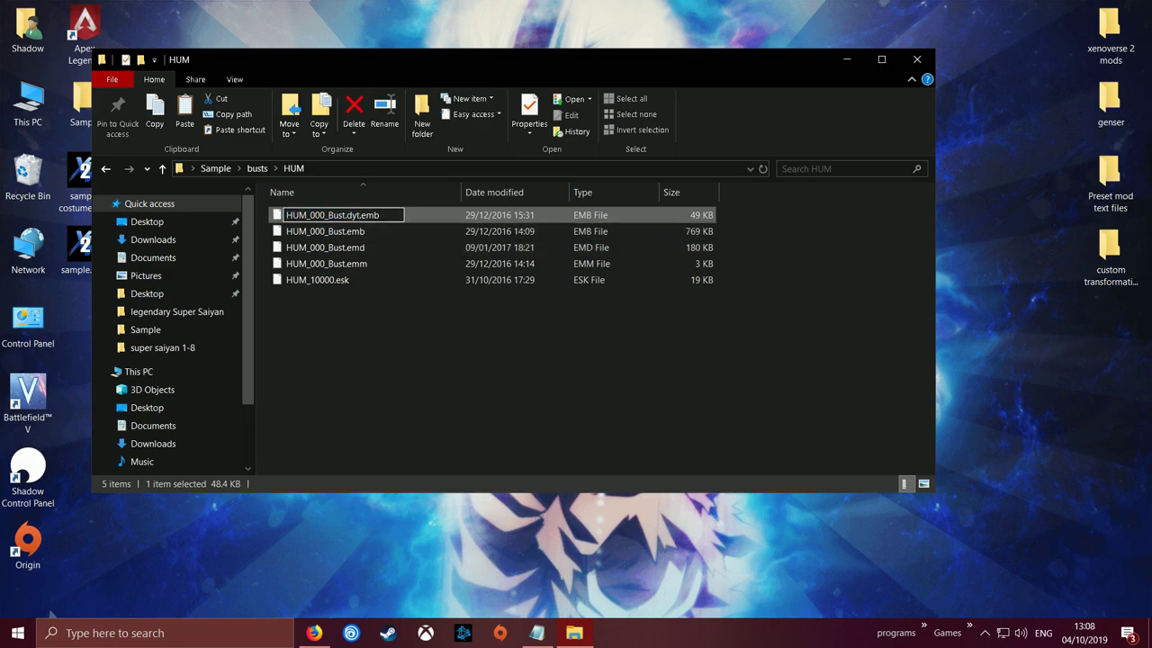
pyautogui.write('10')
pyautogui.press('Tab')
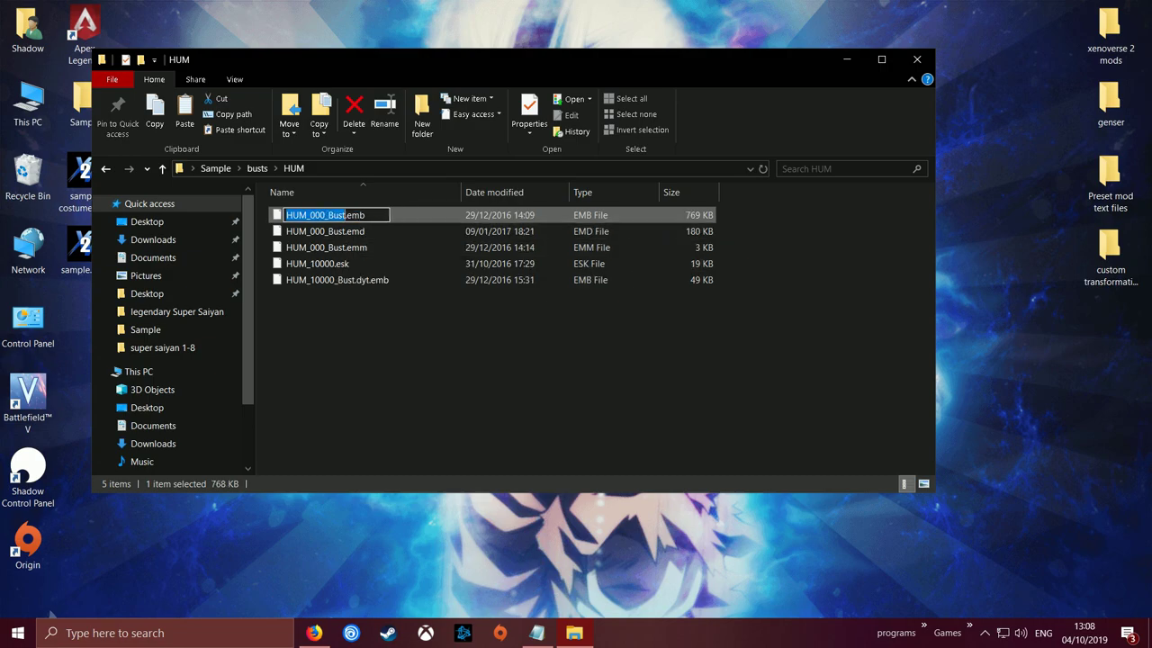
# Step: Rename HUM_000_Bust.emb as HUM_01000_Bust.emb
pyautogui.press('Left')
pyautogui.press('Right')
pyautogui.press('Right')
pyautogui.press('Right')
pyautogui.press('Right')
pyautogui.press('Right')
pyautogui.write('10')
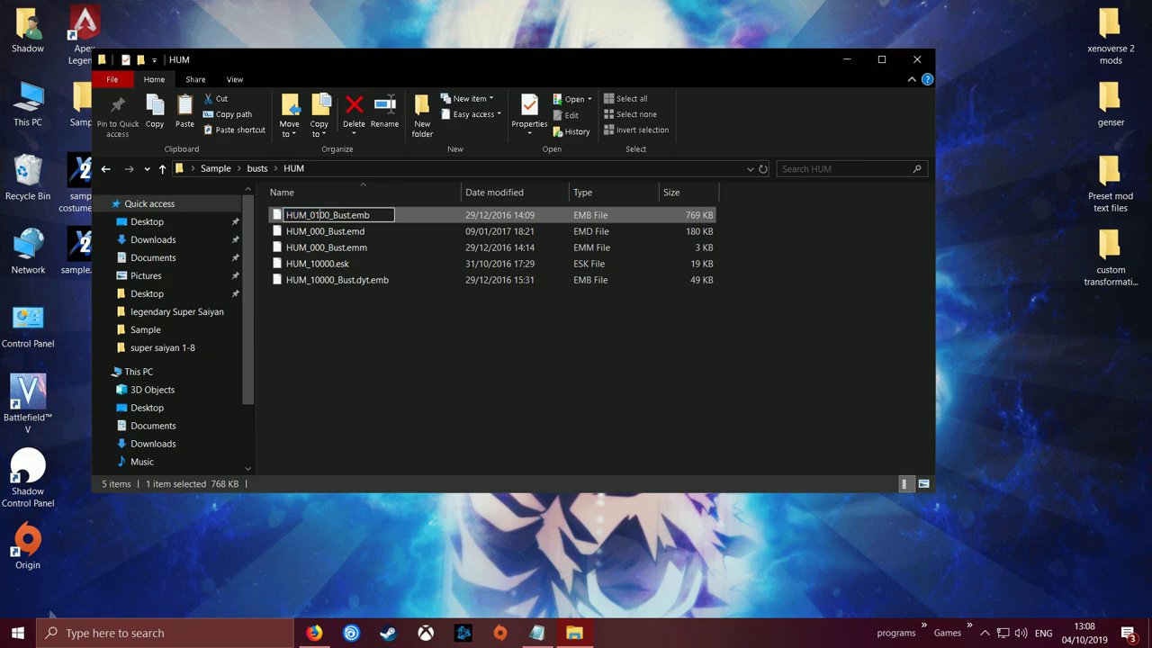
pyautogui.press('Tab')
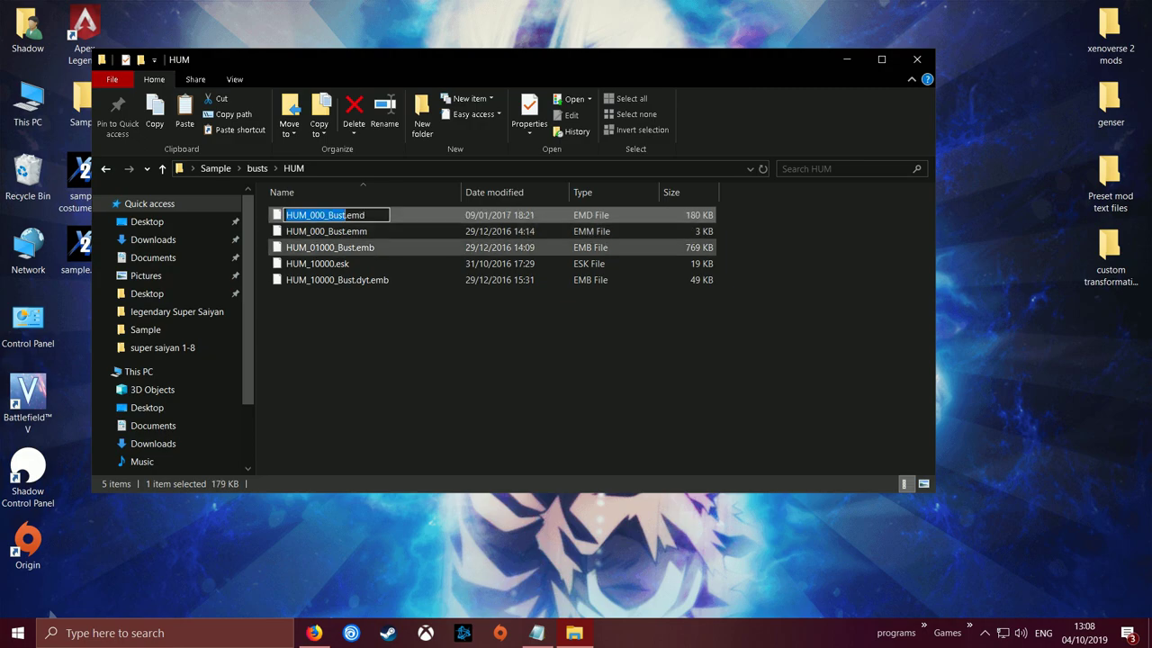
# Step: Correct the name of HUM_01000_Bust.emb to HUM_10000_Bust.emb
pyautogui.rightClick(321, 248)
pyautogui.press('Return')
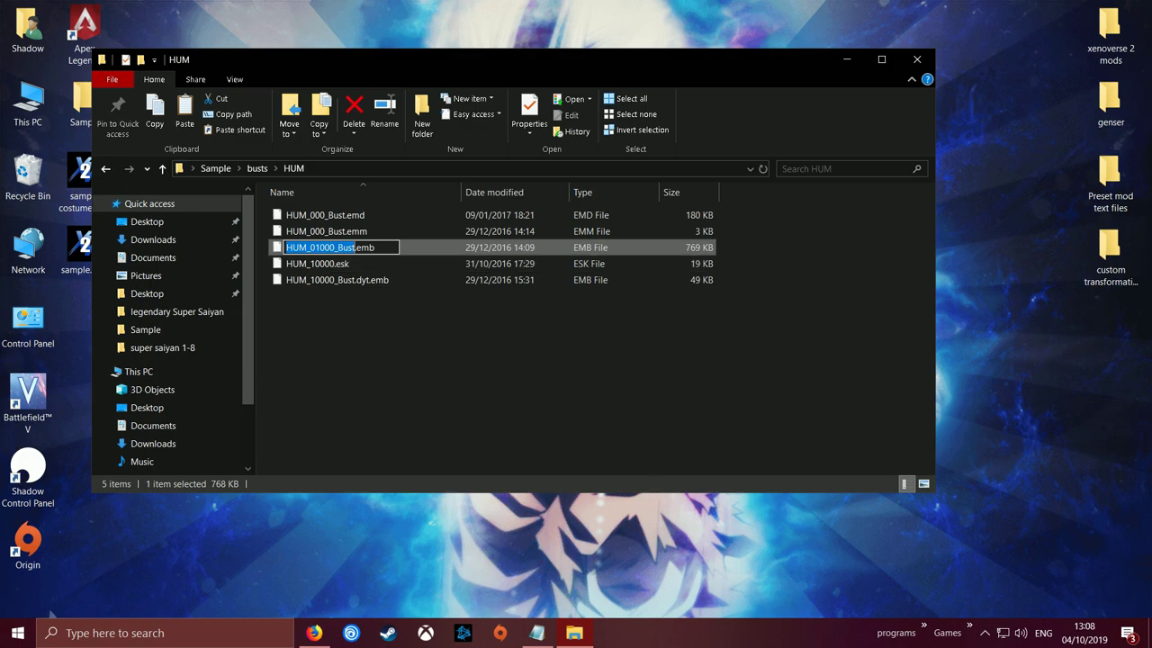
pyautogui.press('Left')
pyautogui.press('Right')
pyautogui.press('Right')
pyautogui.press('Right')
pyautogui.press('Right')
pyautogui.press('Right')
pyautogui.press('Delete')
pyautogui.press('Delete')
pyautogui.write('10')
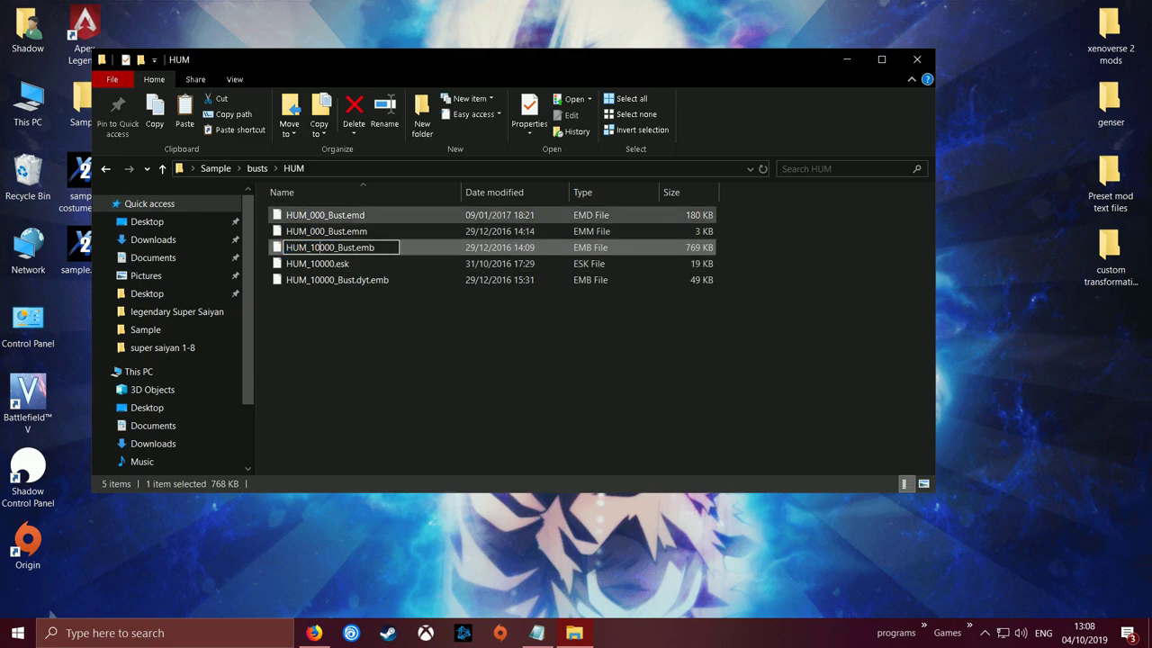
# Step: Rename HUM_000_Bust.emd as HUM_10000_Bust.emd and HUM_000_Bust.emm as HUM_10000_Bust.emm
pyautogui.rightClick(326, 215)
pyautogui.click(366, 464)
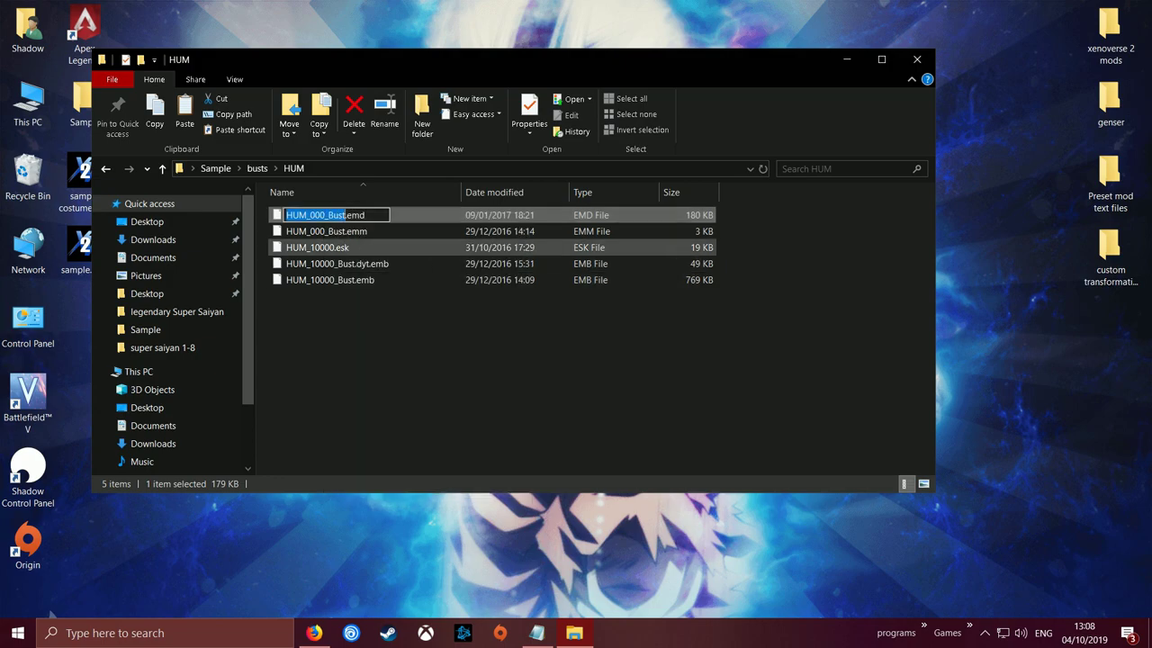
pyautogui.click(293, 215)
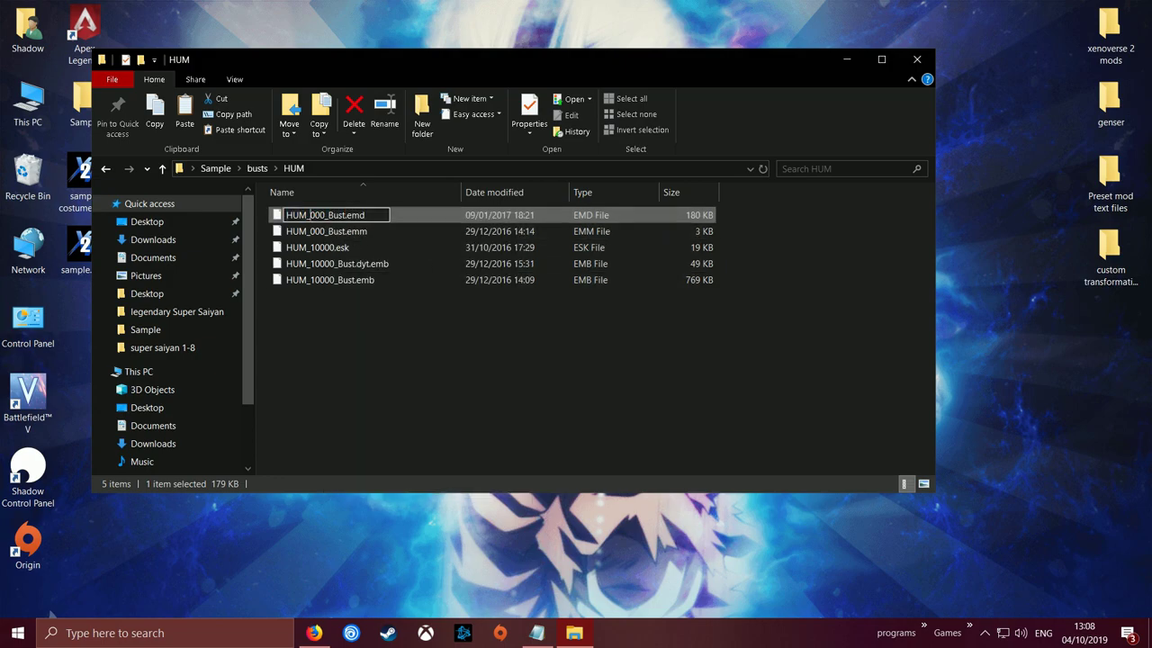
pyautogui.write('10')
pyautogui.press('Tab')
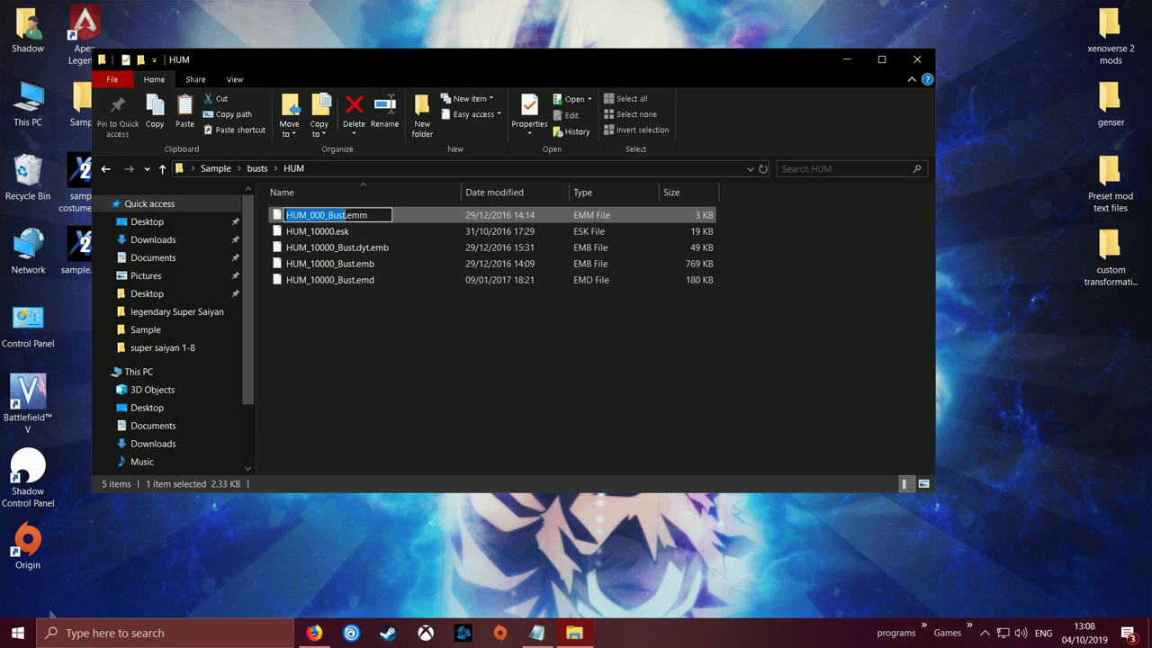
pyautogui.click(310, 215)
pyautogui.write('10')
pyautogui.click(396, 360)
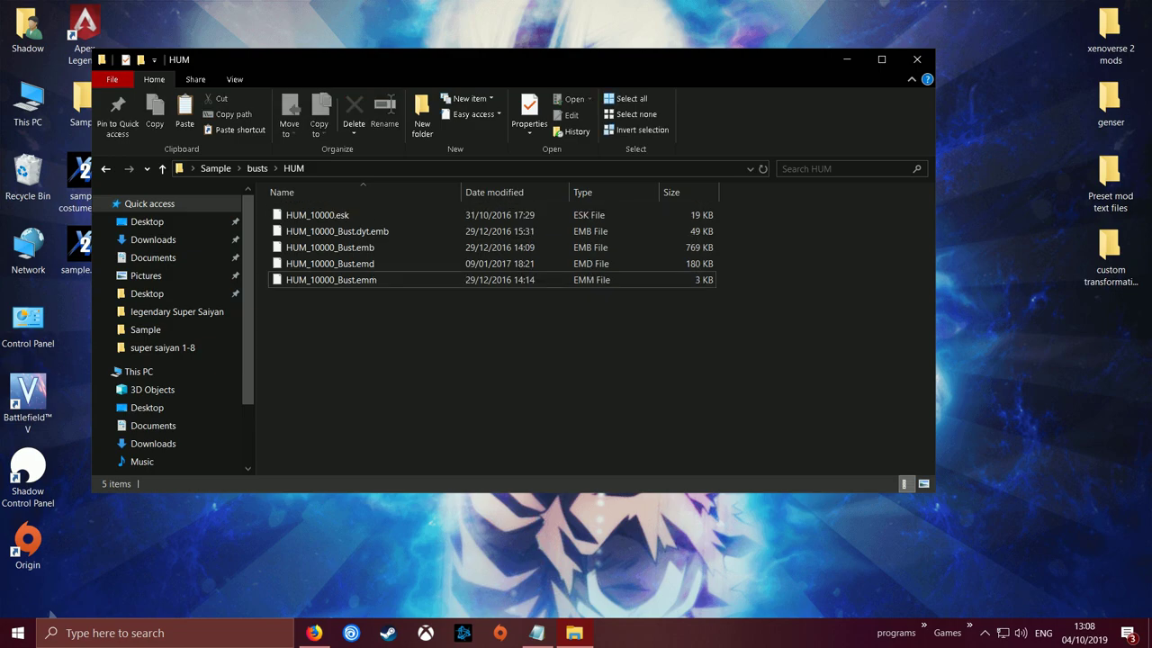
# Step: Leave the HUM folder and go back up through busts to the Sample folder
pyautogui.hotkey('alt', 'Left')
pyautogui.click(396, 342)
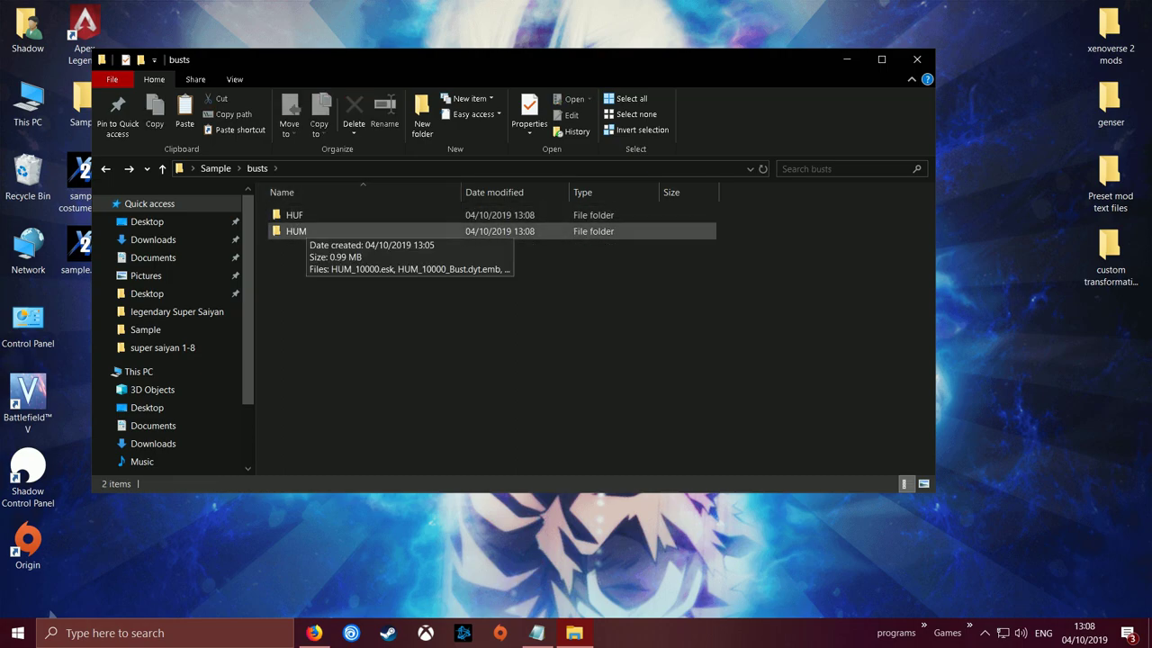
pyautogui.press('BackSpace')
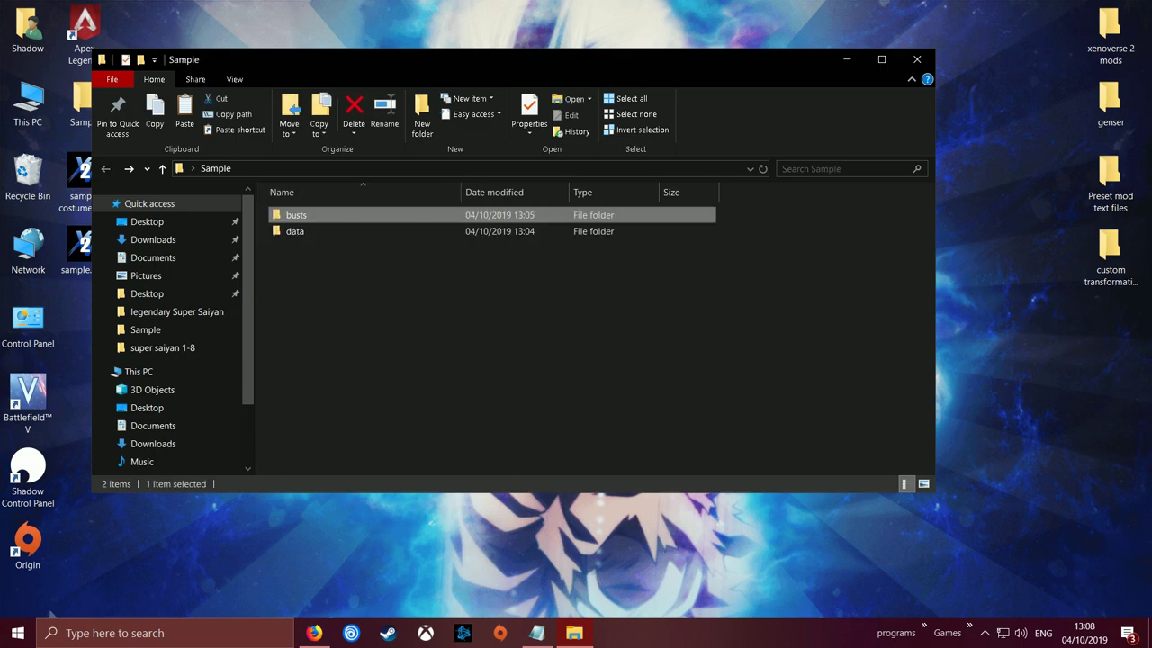
# Step: Open the chara folder inside the Sample folder's nested data folders
pyautogui.press('Down')
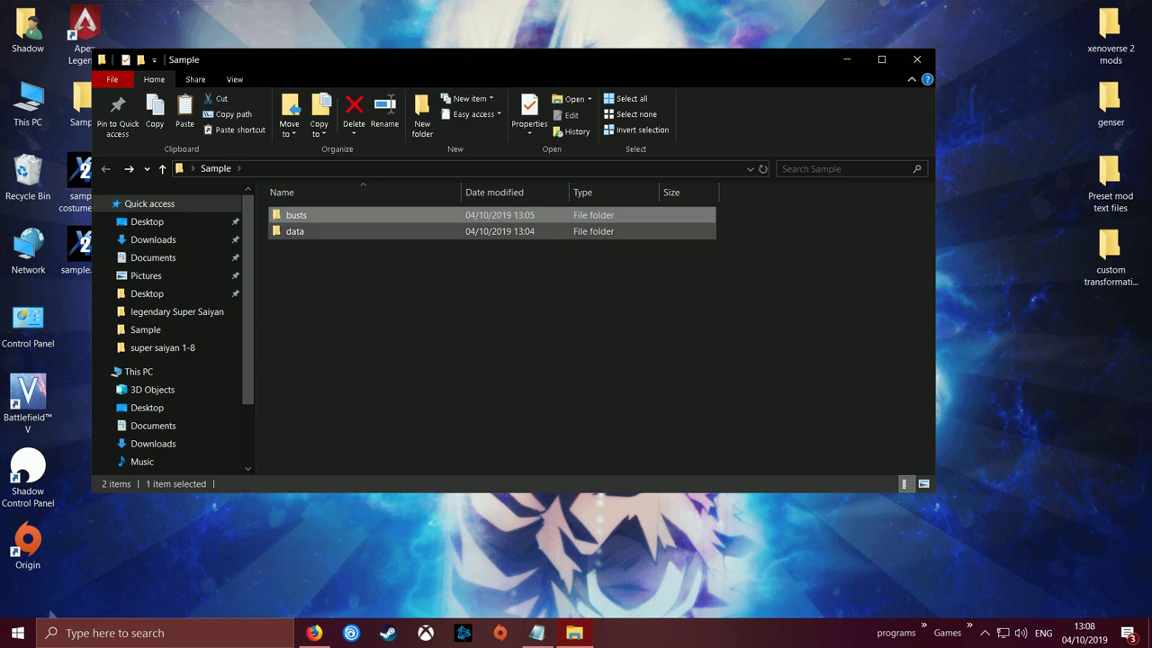
pyautogui.press('Return')
pyautogui.doubleClick(296, 216)
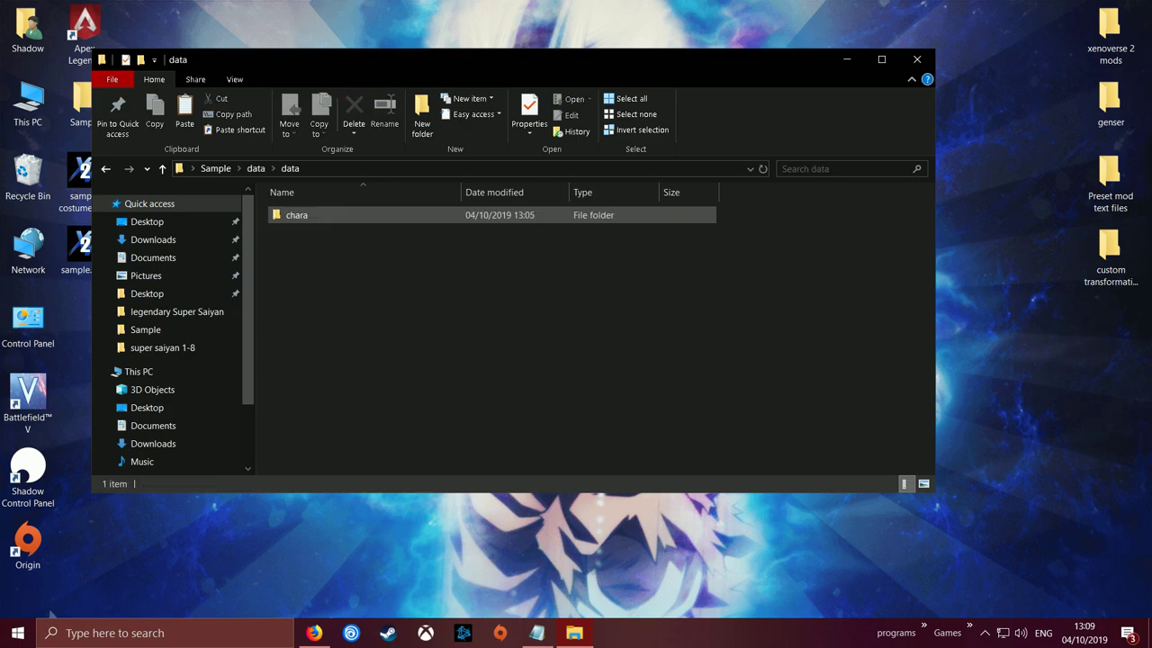
pyautogui.doubleClick(295, 216)
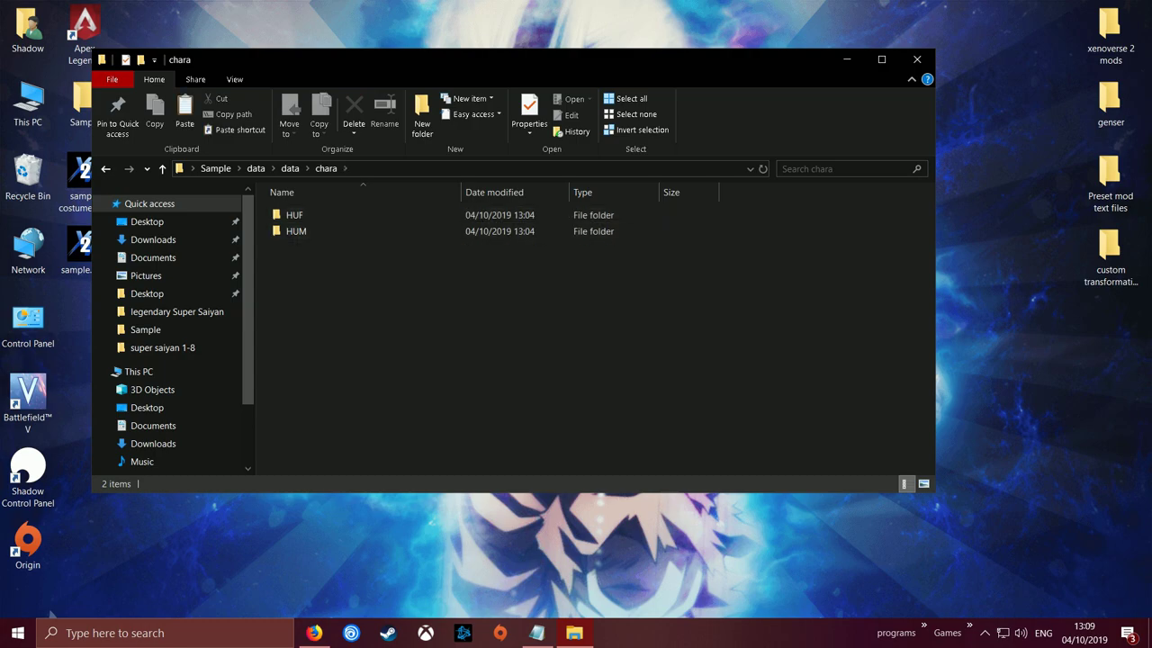
# Step: Switch to Firefox and download the Goku transformable hair pack for male CaC, saving the 7z file
pyautogui.click(313, 633)
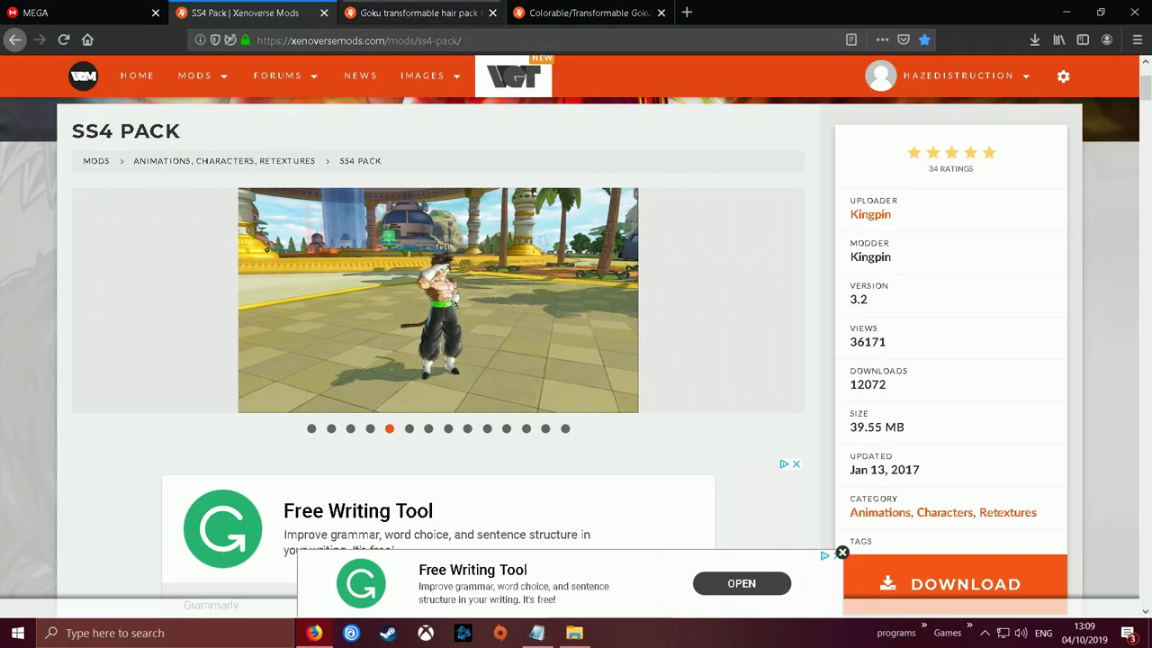
pyautogui.click(414, 12)
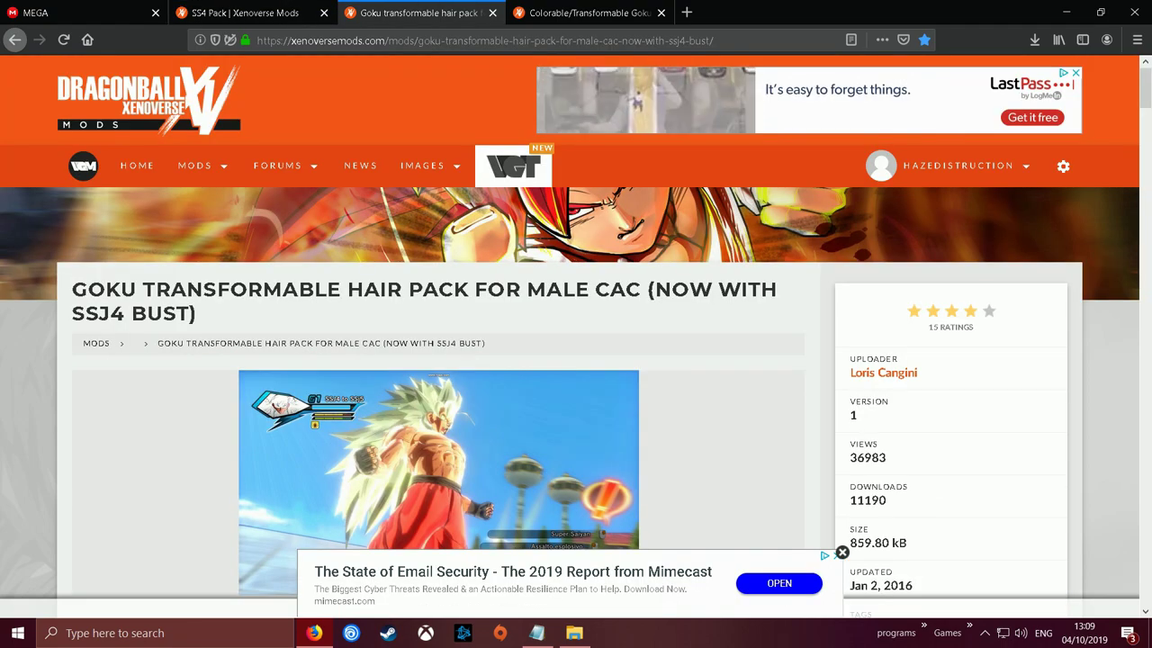
pyautogui.scroll(-3, 576, 333)
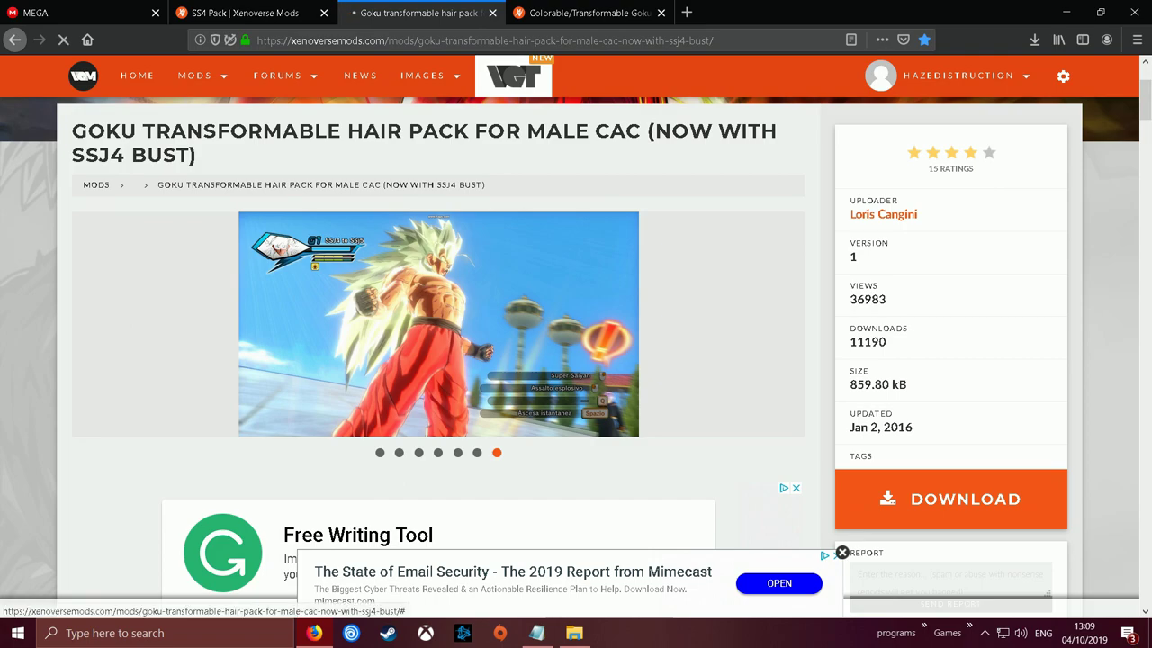
pyautogui.click(951, 499)
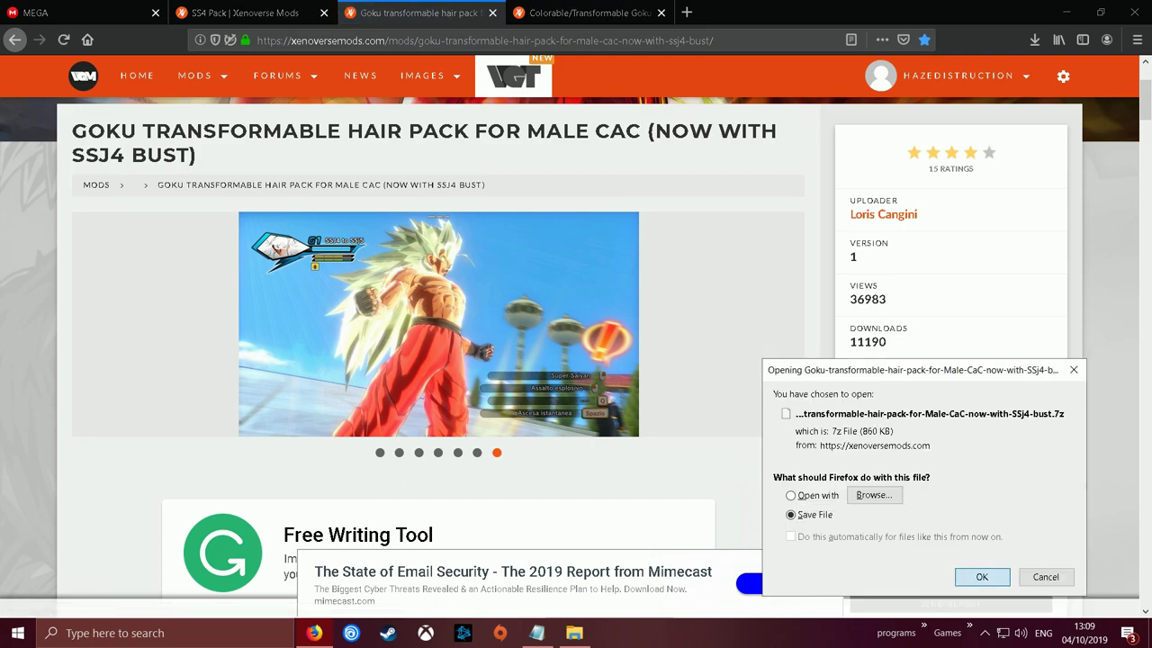
pyautogui.press('Return')
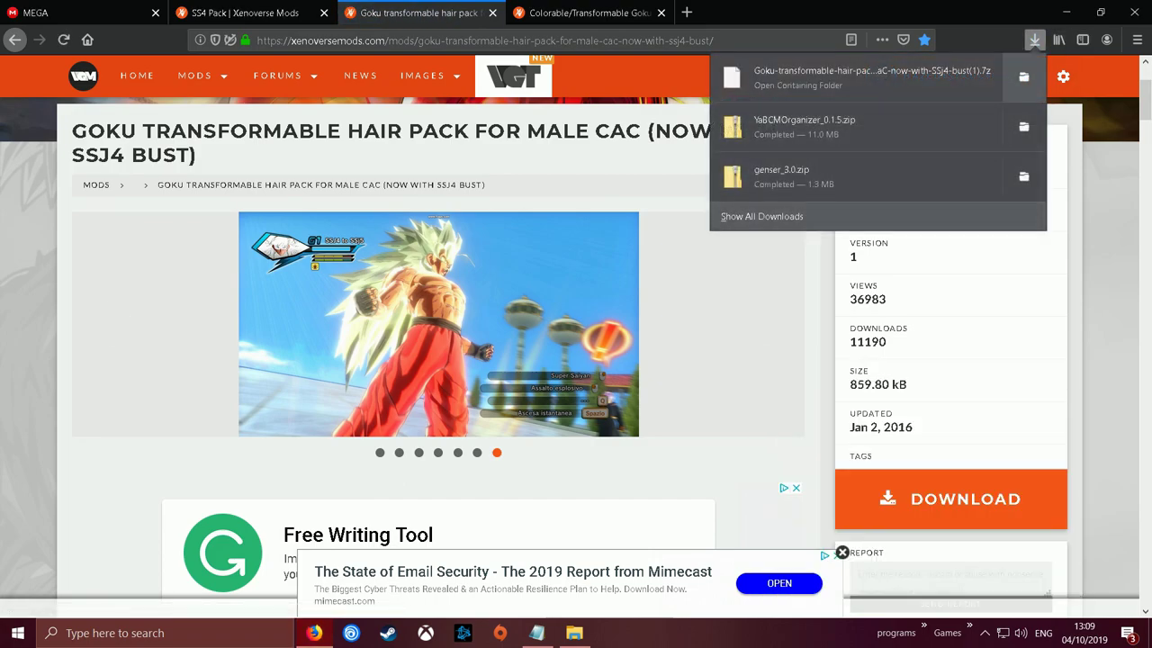
# Step: Open the newly downloaded hair pack archive in 7-Zip from its download folder, then close that folder and minimize the browser
pyautogui.click(1023, 76)
pyautogui.rightClick(463, 289)
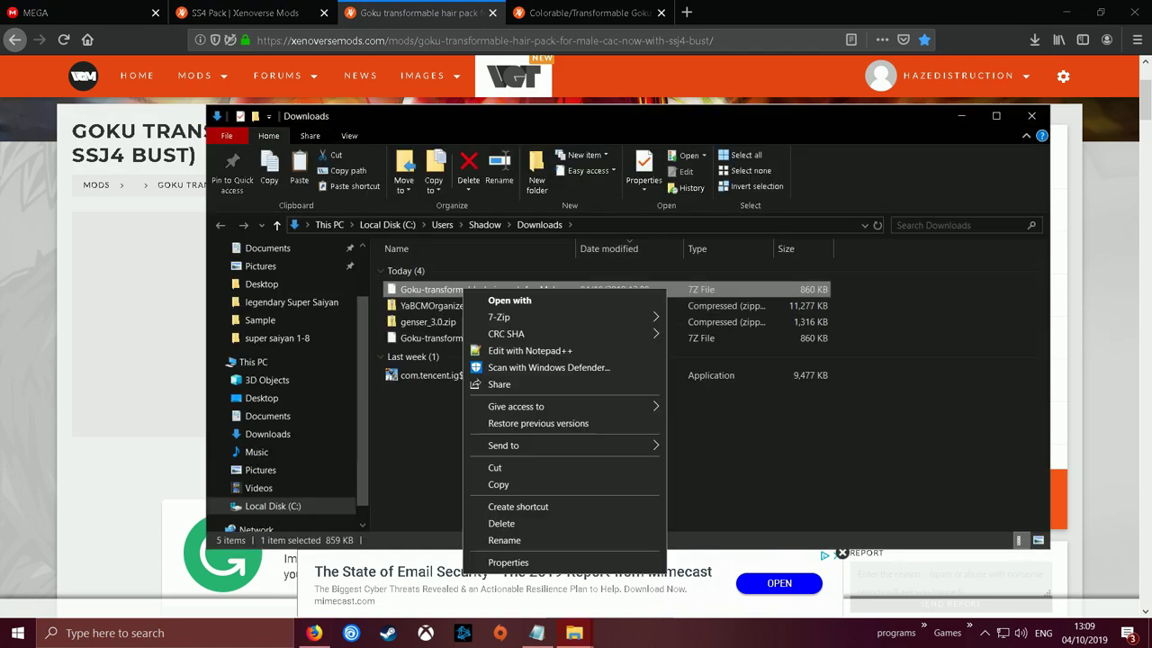
pyautogui.moveTo(522, 316)
pyautogui.click(716, 319)
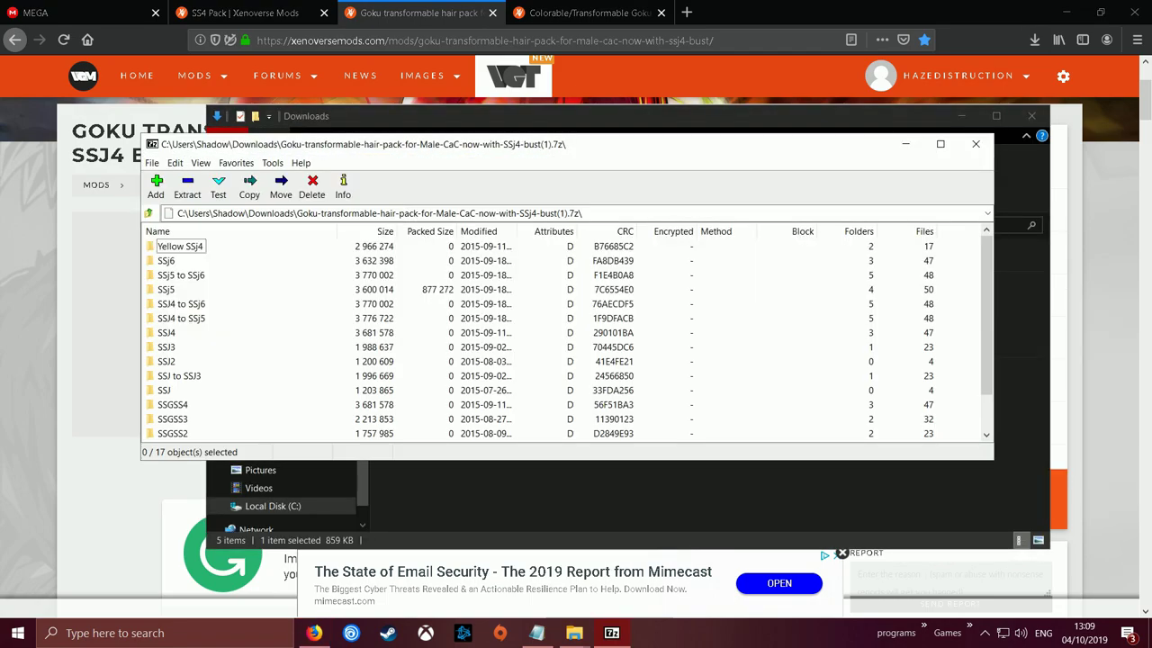
pyautogui.click(1032, 115)
pyautogui.click(1066, 13)
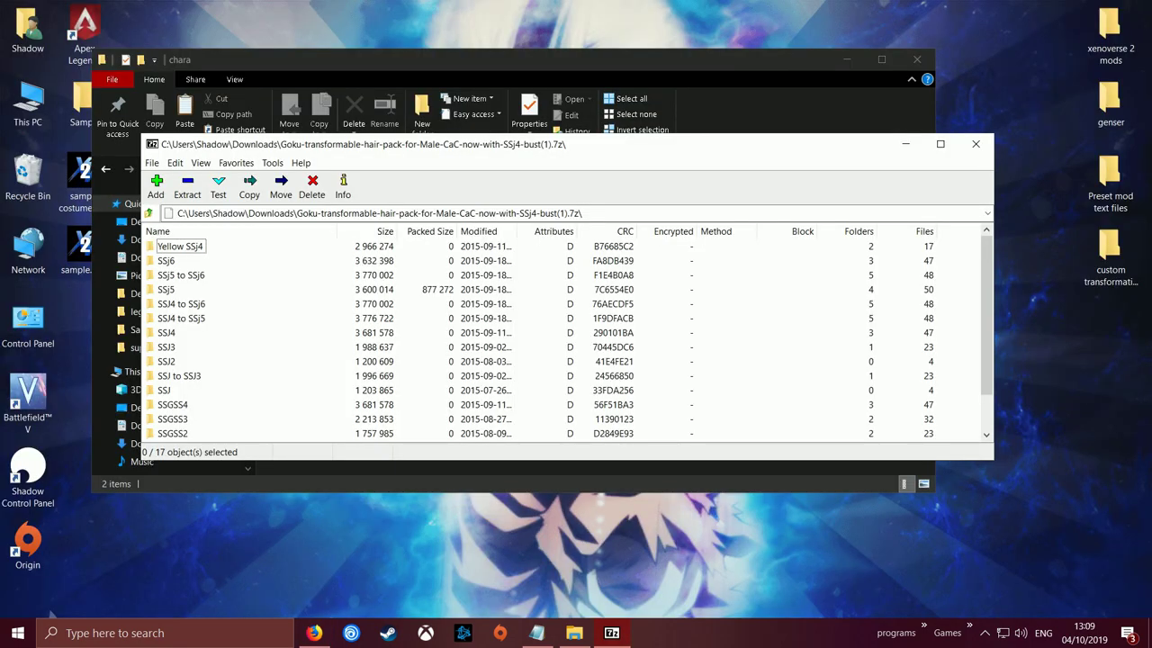
# Step: Copy the four HUM_004_Hair files from the archive's SSJ4 folder into chara's HUM folder and close the archive
pyautogui.moveTo(493, 151); pyautogui.dragTo(1006, 132)
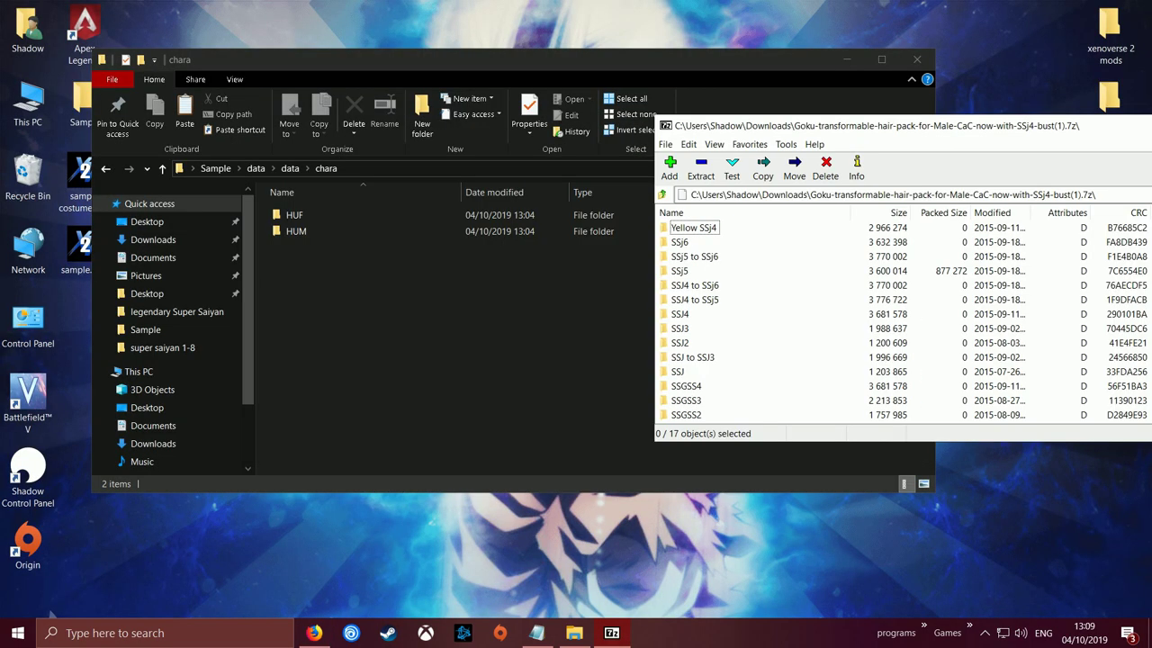
pyautogui.doubleClick(680, 314)
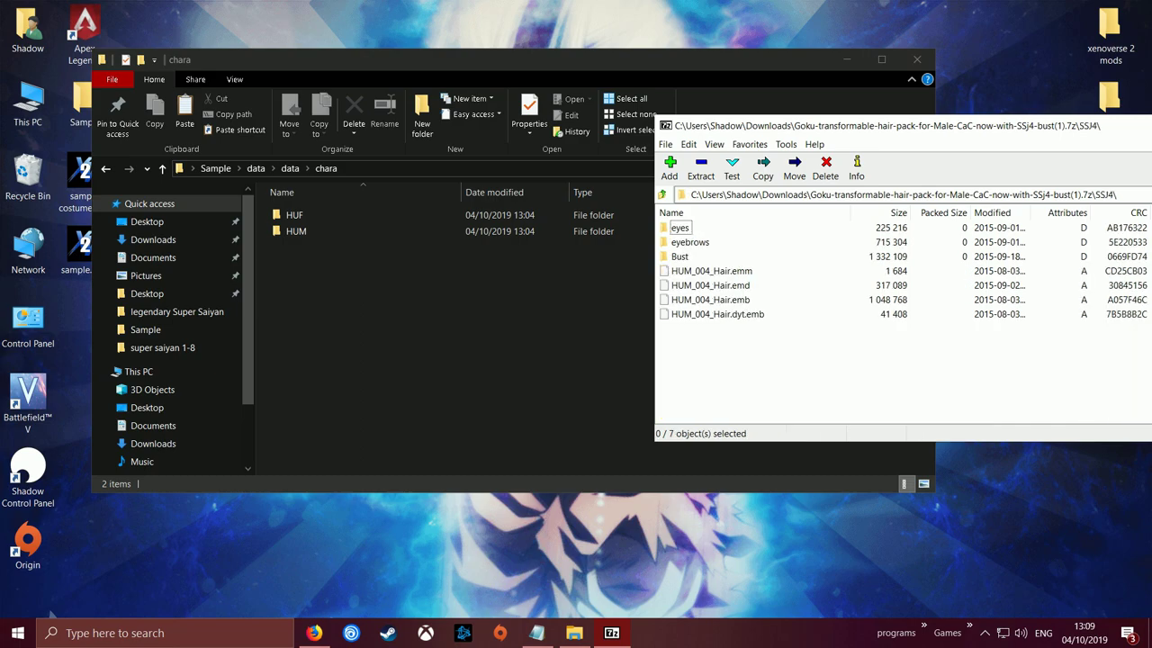
pyautogui.moveTo(744, 379); pyautogui.dragTo(699, 322)
pyautogui.moveTo(809, 398); pyautogui.dragTo(671, 266)
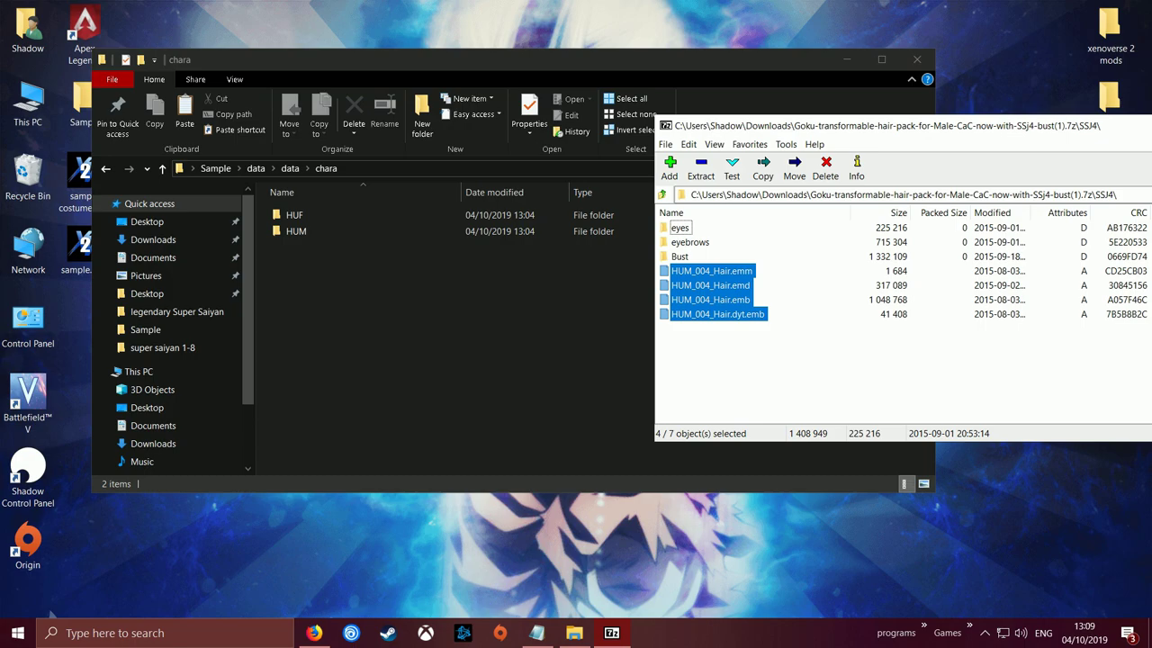
pyautogui.moveTo(711, 285); pyautogui.dragTo(711, 285)
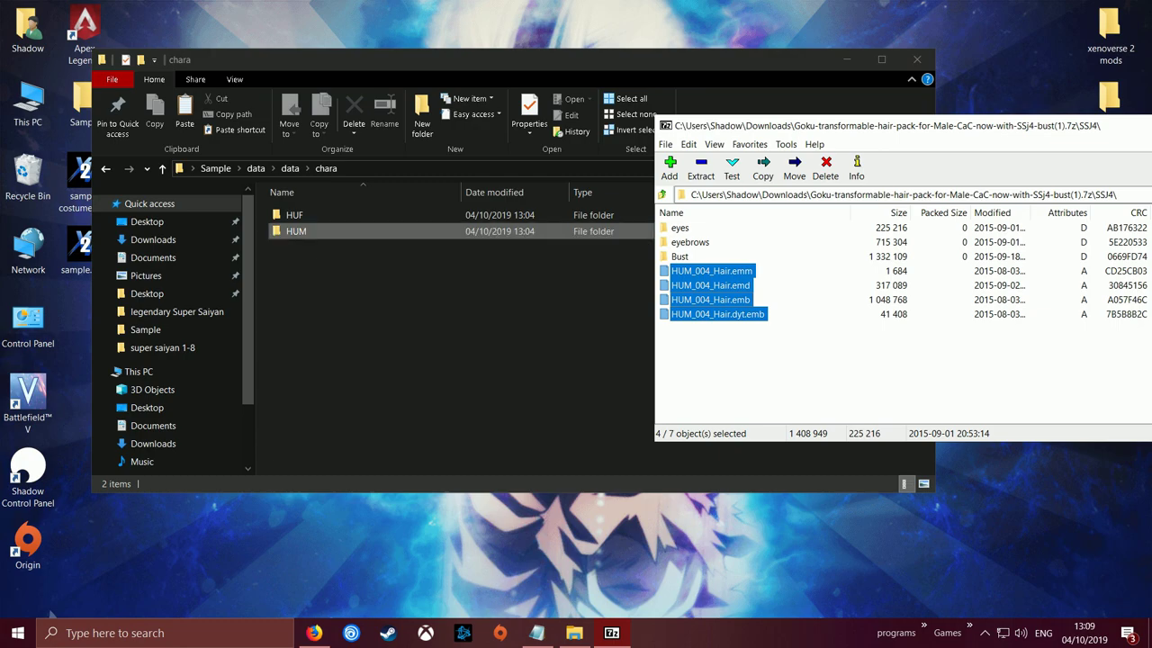
pyautogui.moveTo(360, 231); pyautogui.dragTo(360, 232)
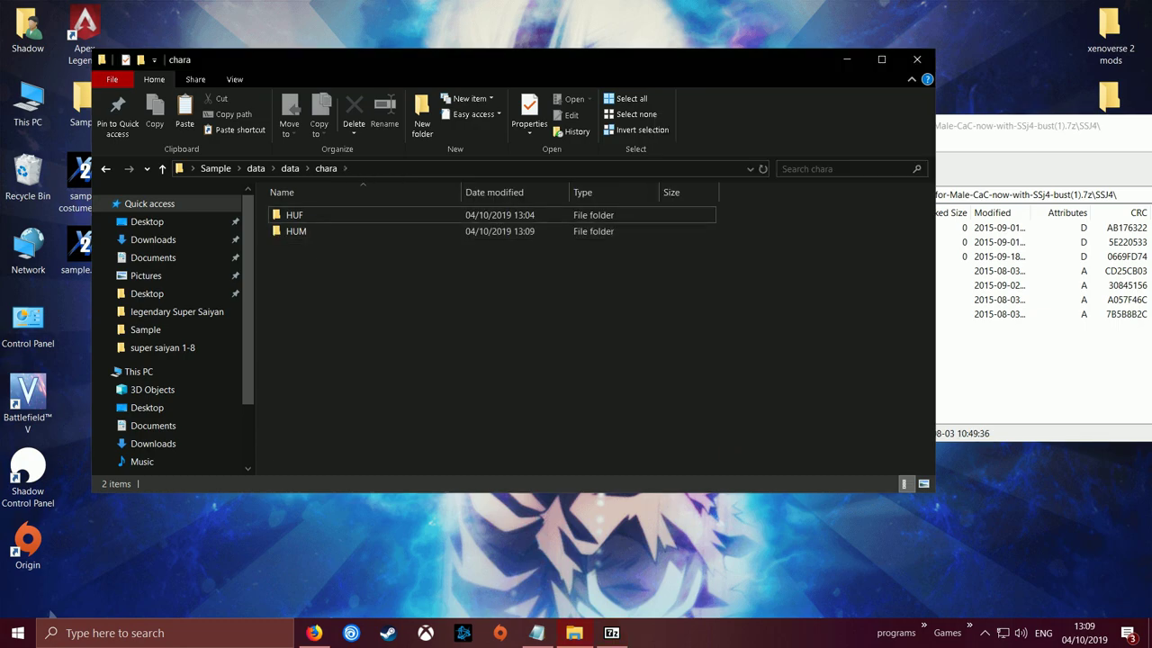
pyautogui.click(1017, 126)
pyautogui.click(810, 369)
pyautogui.moveTo(763, 125); pyautogui.dragTo(182, 180)
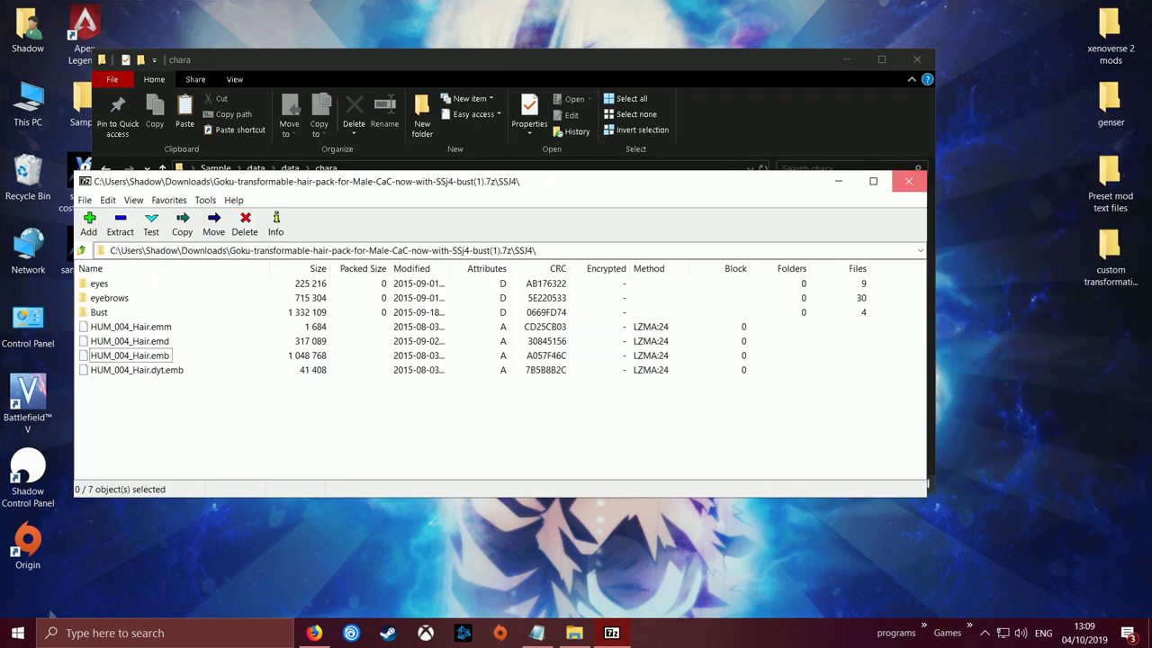
pyautogui.click(908, 181)
# Step: Switch to Firefox, download the Colorable/Transformable Goku SSJ4 Fair for Females (XV2) mod and open its zip with Windows Explorer
pyautogui.click(314, 632)
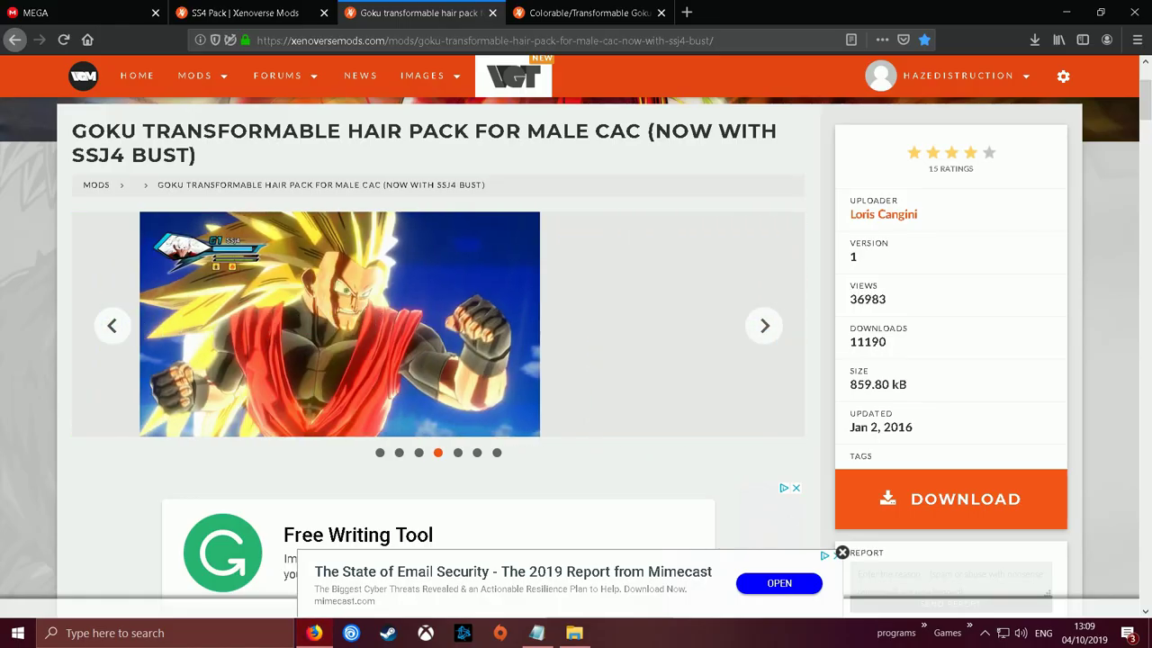
pyautogui.click(588, 13)
pyautogui.scroll(-3, 576, 360)
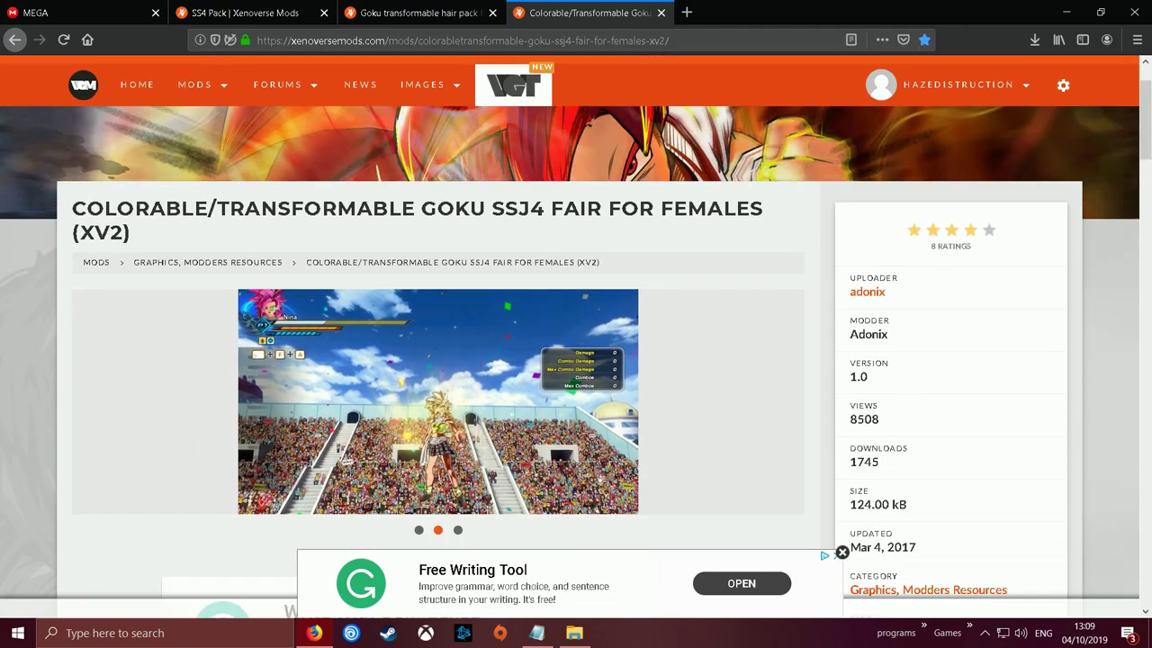
pyautogui.scroll(1, 576, 360)
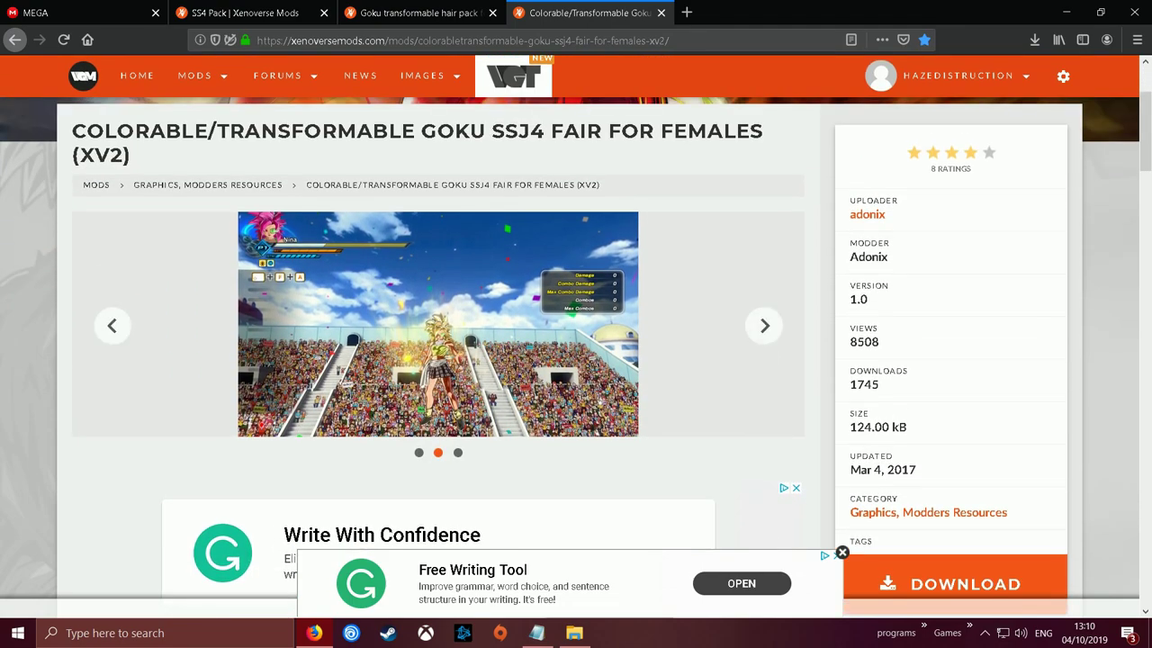
pyautogui.scroll(-3, 576, 360)
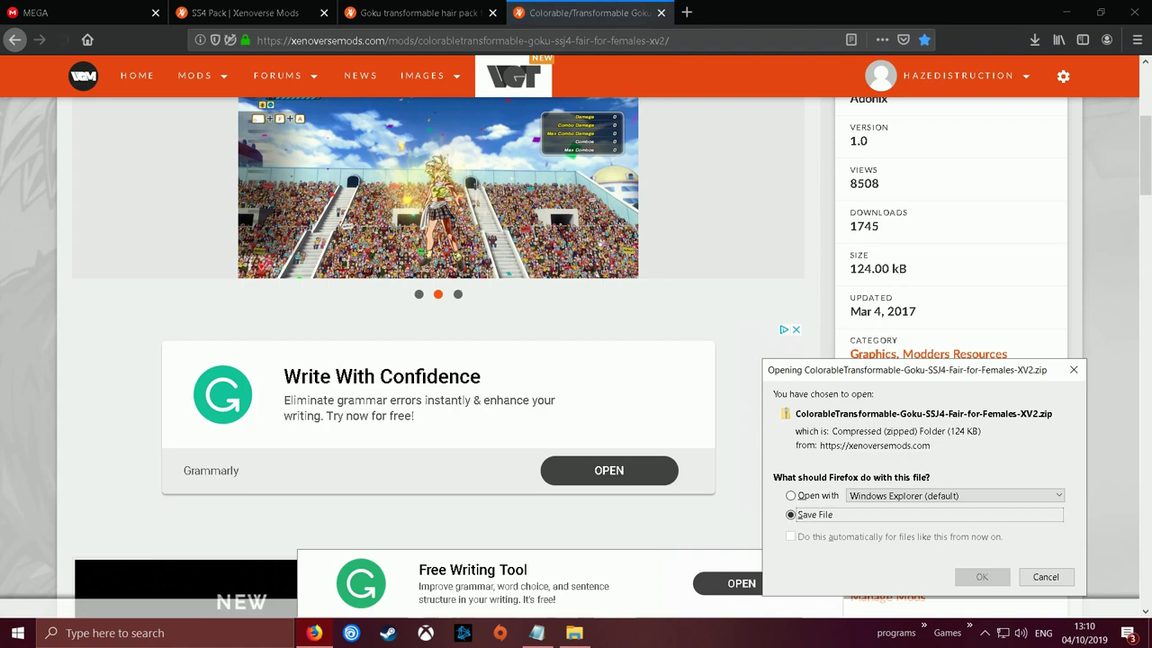
pyautogui.click(790, 496)
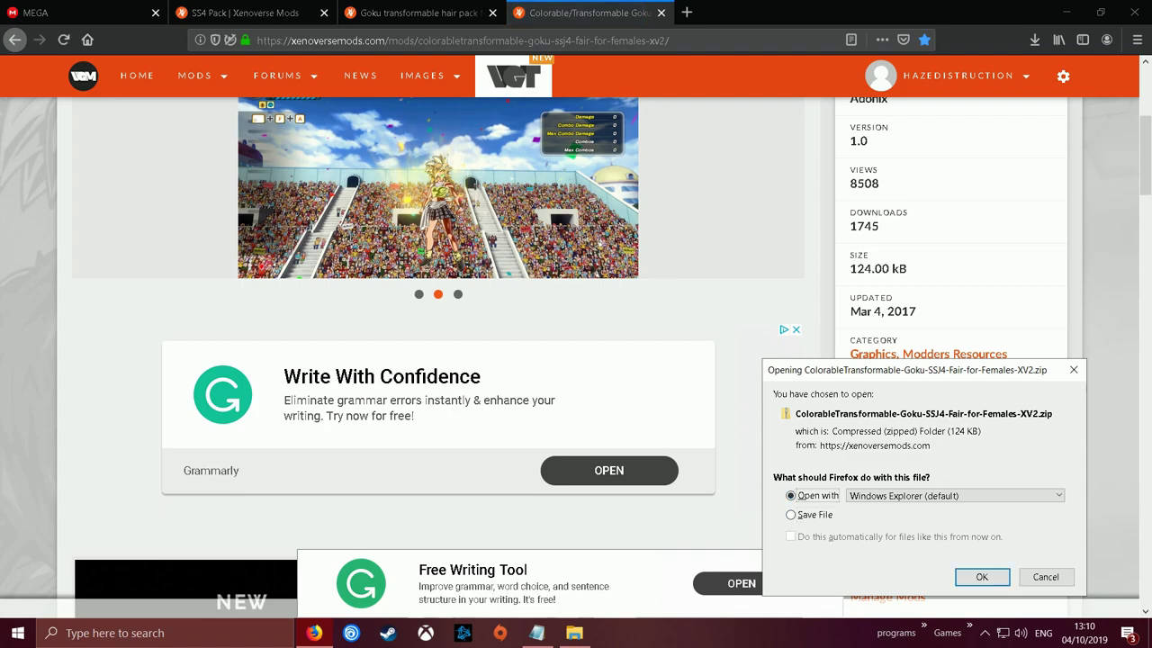
pyautogui.click(981, 577)
pyautogui.click(1066, 11)
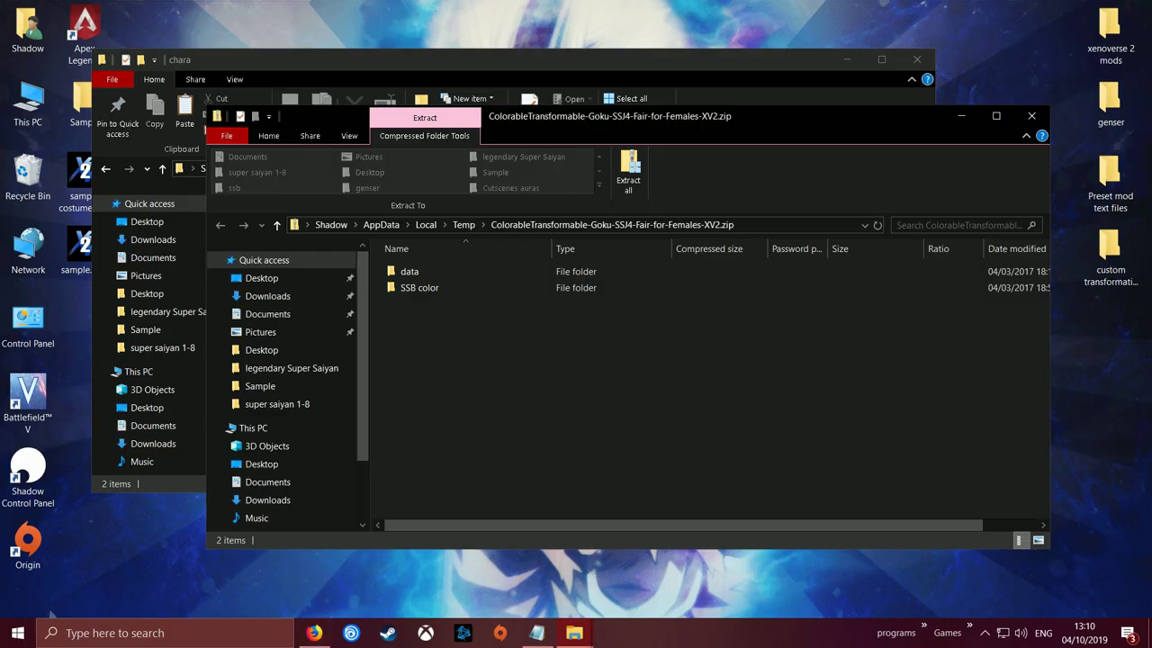
# Step: Copy the four HUF_015_Hair files from the zip's data/chara/HUF folder into Sample's HUF folder and close the zip
pyautogui.moveTo(516, 117); pyautogui.dragTo(938, 85)
pyautogui.doubleClick(829, 239)
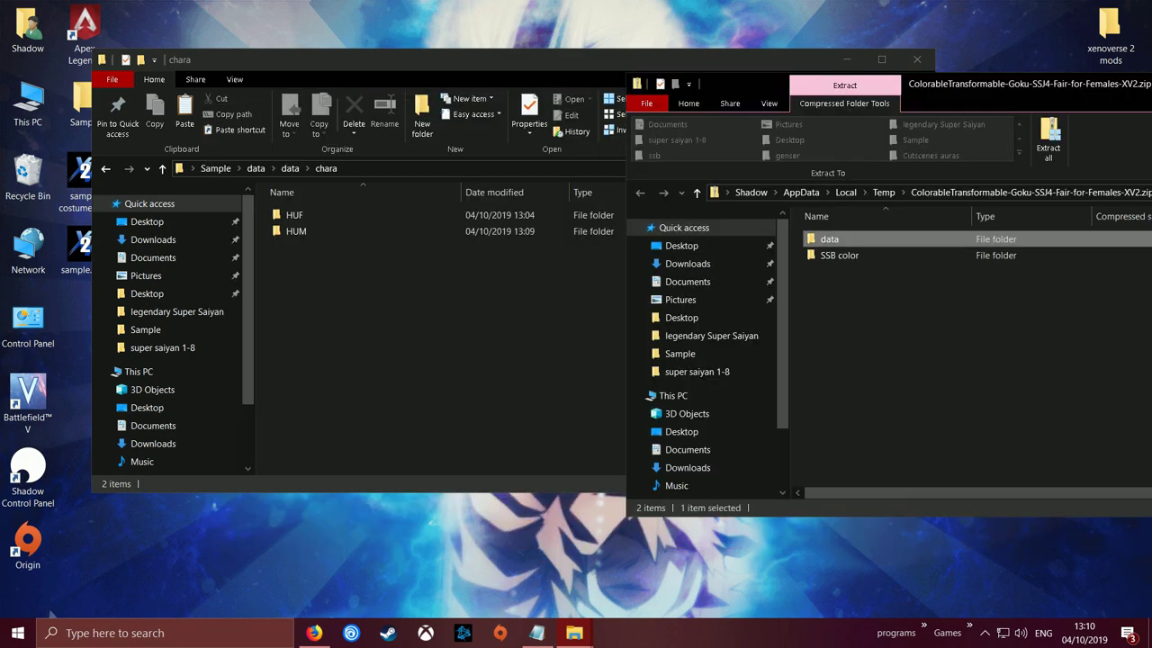
pyautogui.moveTo(931, 84); pyautogui.dragTo(697, 101)
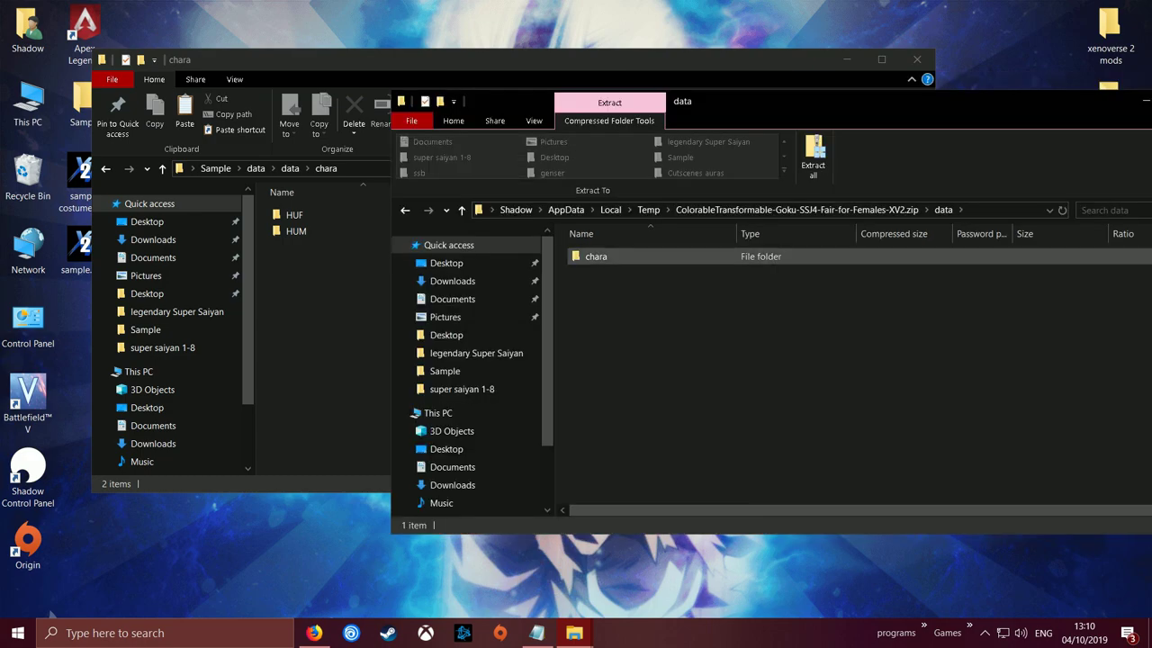
pyautogui.doubleClick(810, 256)
pyautogui.doubleClick(810, 257)
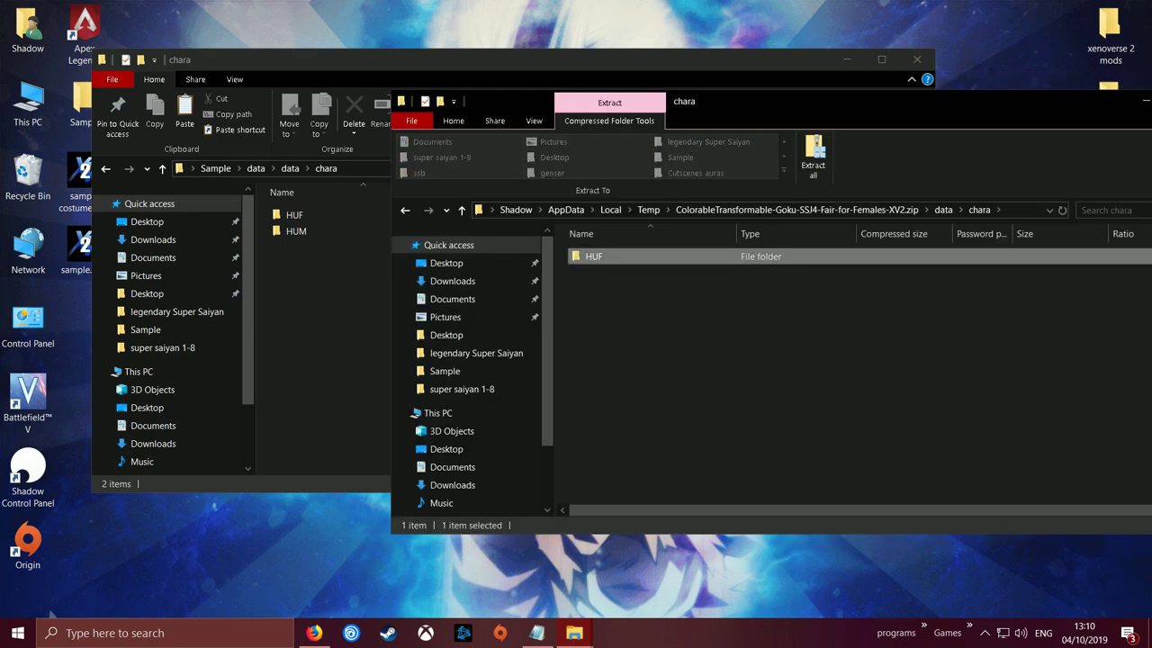
pyautogui.moveTo(715, 403); pyautogui.dragTo(296, 215)
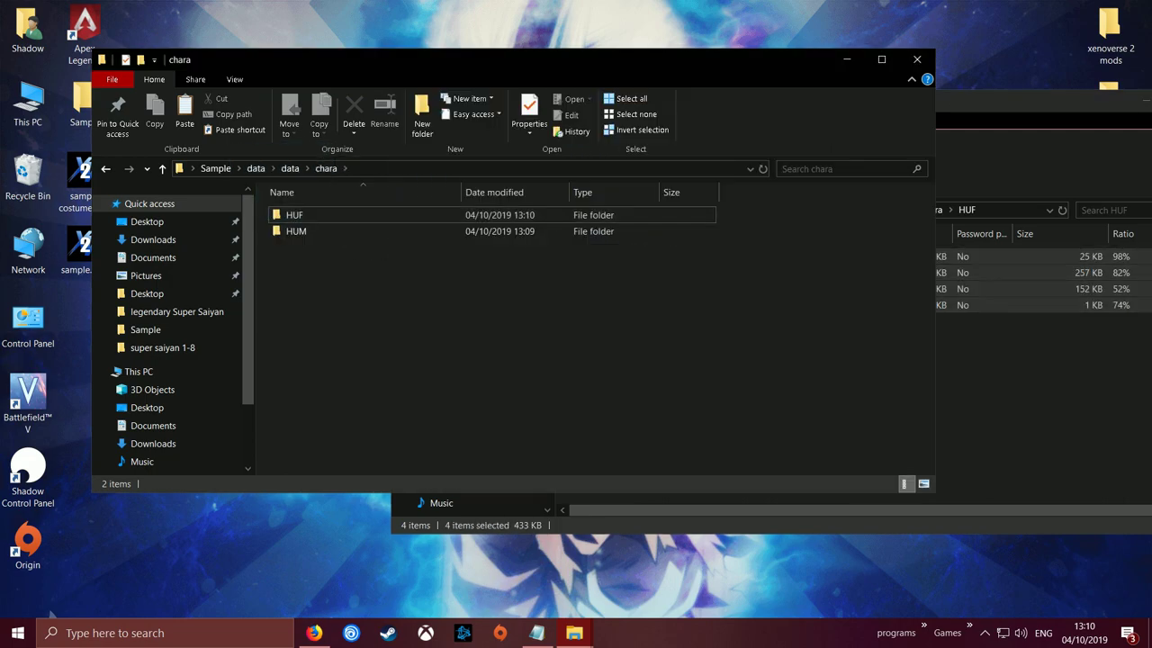
pyautogui.moveTo(1030, 101); pyautogui.dragTo(480, 164)
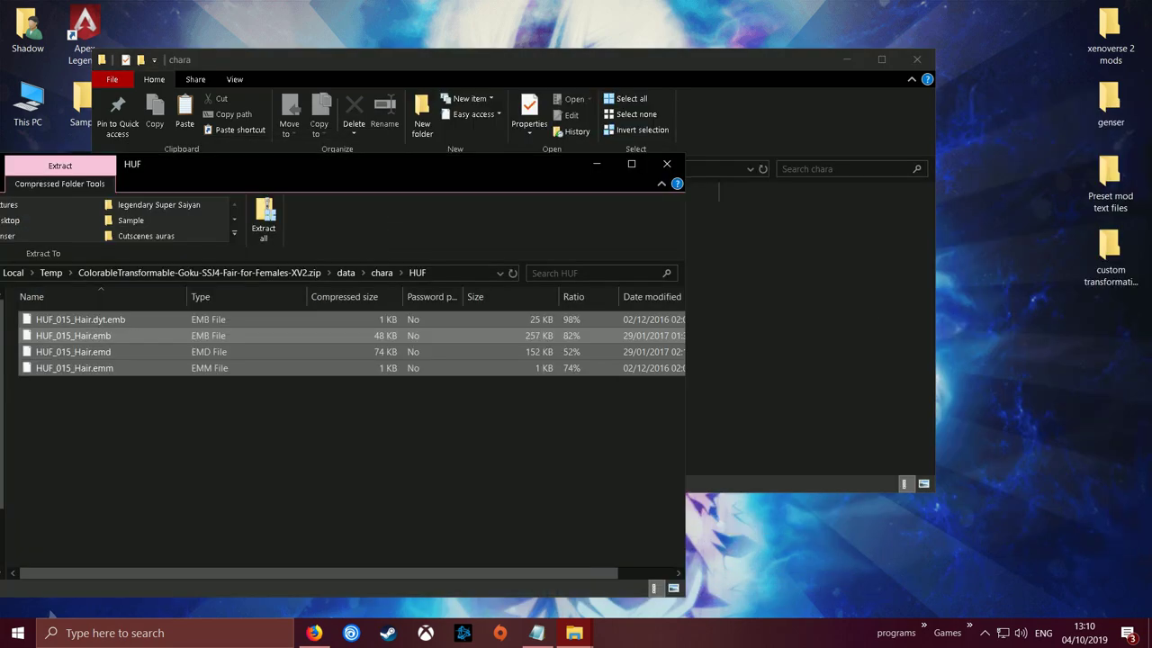
pyautogui.click(667, 164)
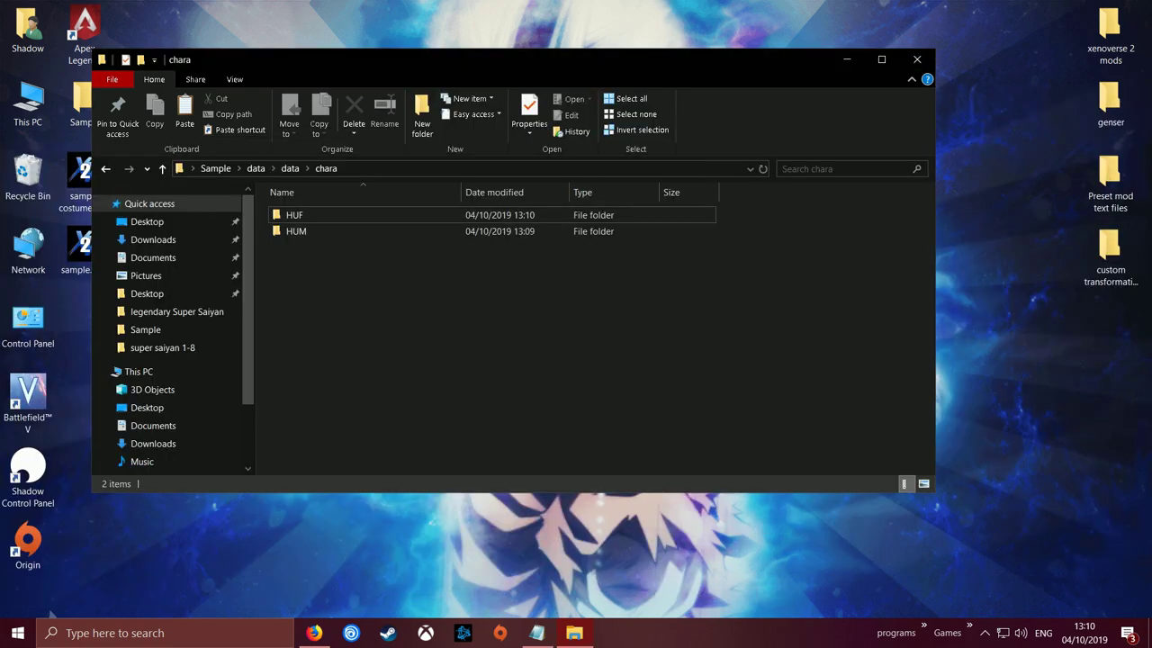
# Step: Open Sample's HUF folder under chara and rename HUF_015_Hair.dyt.emb as HUF_778_Hair.dyt.emb
pyautogui.moveTo(468, 60); pyautogui.dragTo(654, 63)
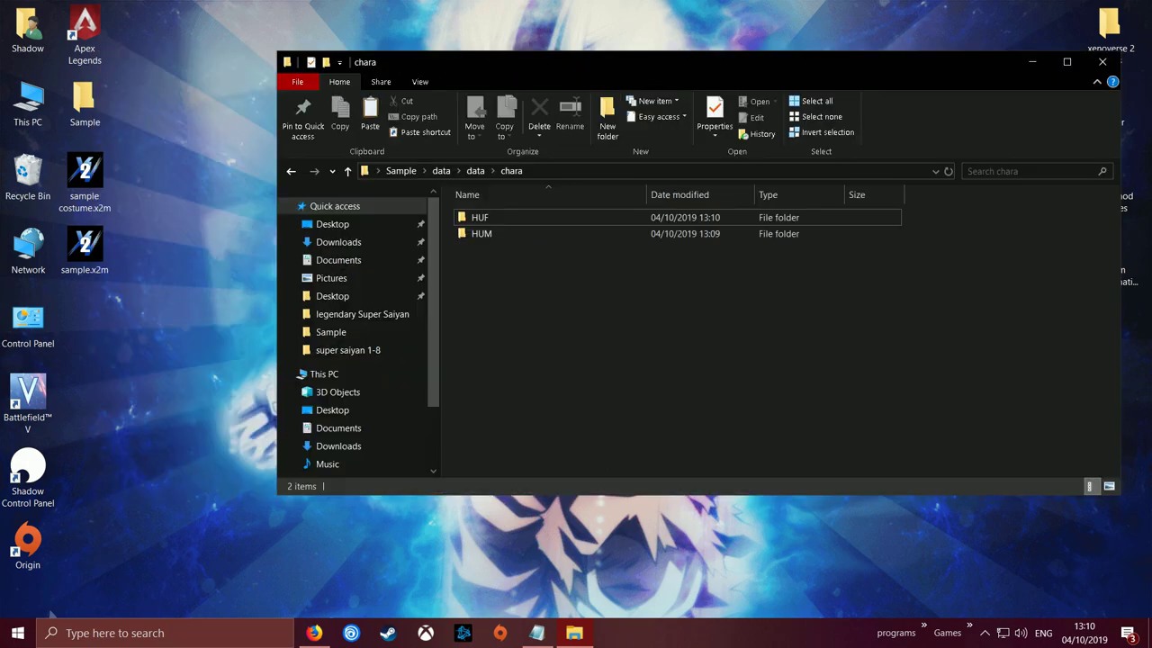
pyautogui.doubleClick(522, 218)
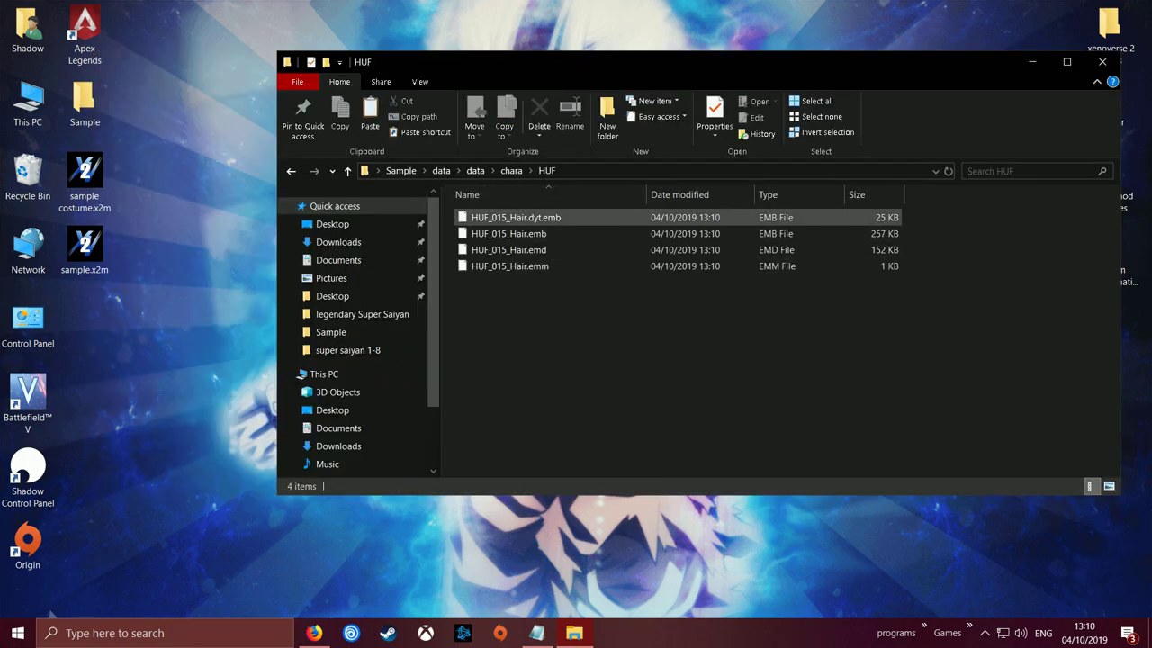
pyautogui.rightClick(500, 223)
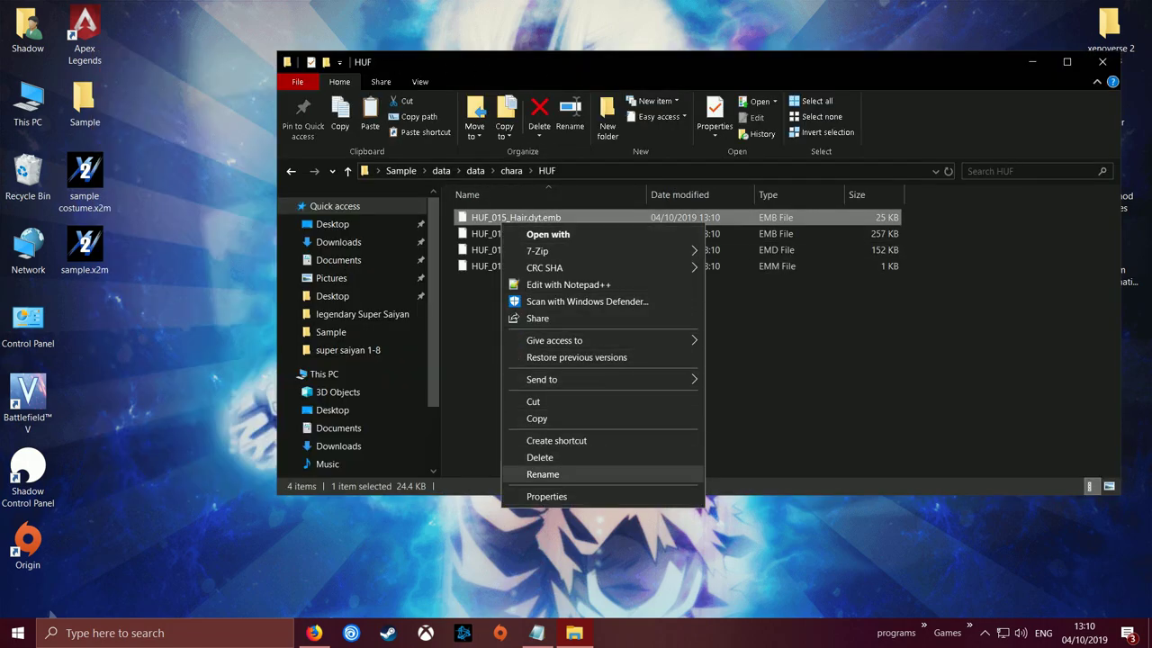
pyautogui.click(543, 474)
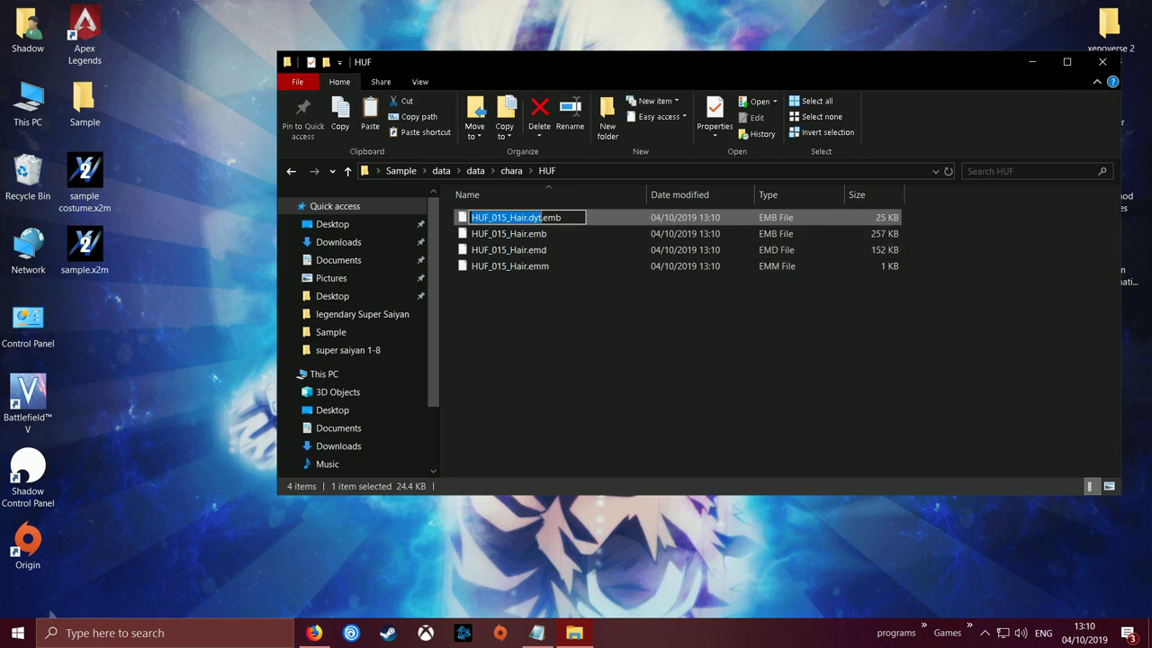
pyautogui.click(507, 218)
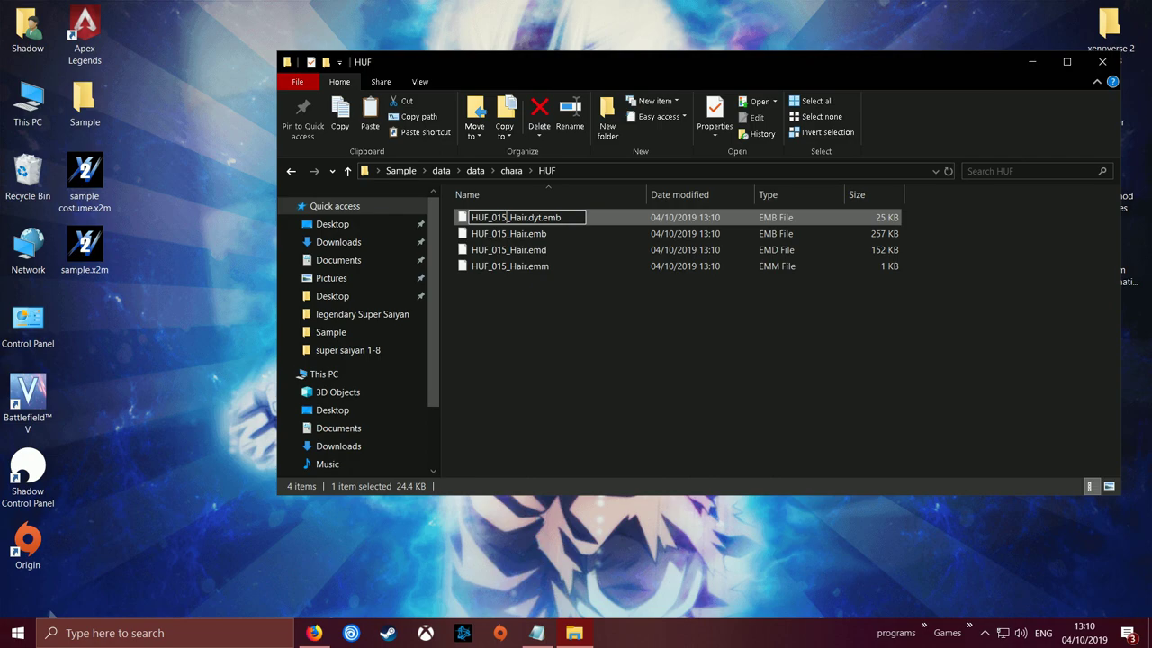
pyautogui.press('BackSpace')
pyautogui.press('BackSpace')
pyautogui.press('BackSpace')
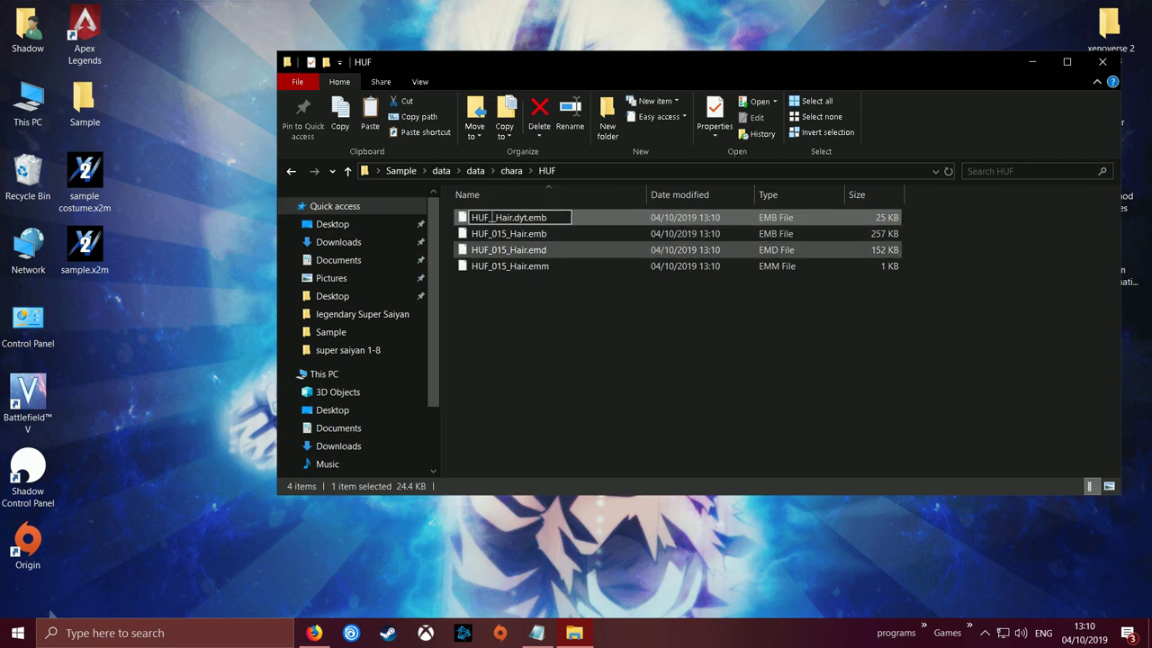
pyautogui.write('77')
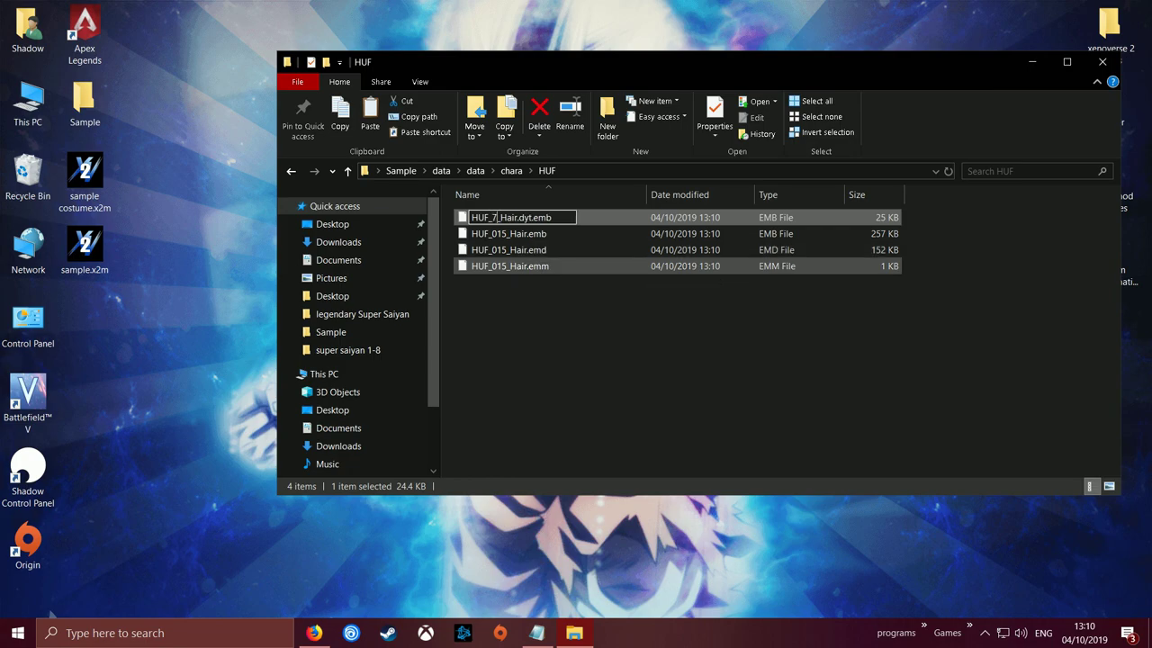
pyautogui.write('8')
pyautogui.press('Tab')
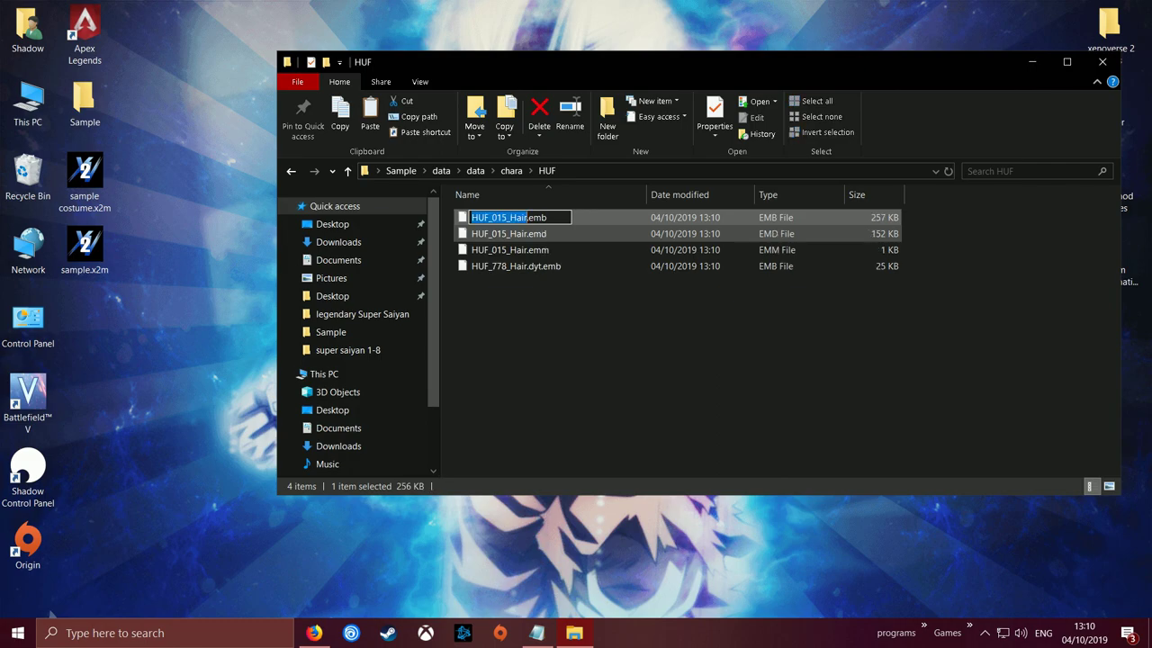
# Step: Rename HUF_015_Hair.emb as HUF_778_Hair.emb
pyautogui.click(491, 217)
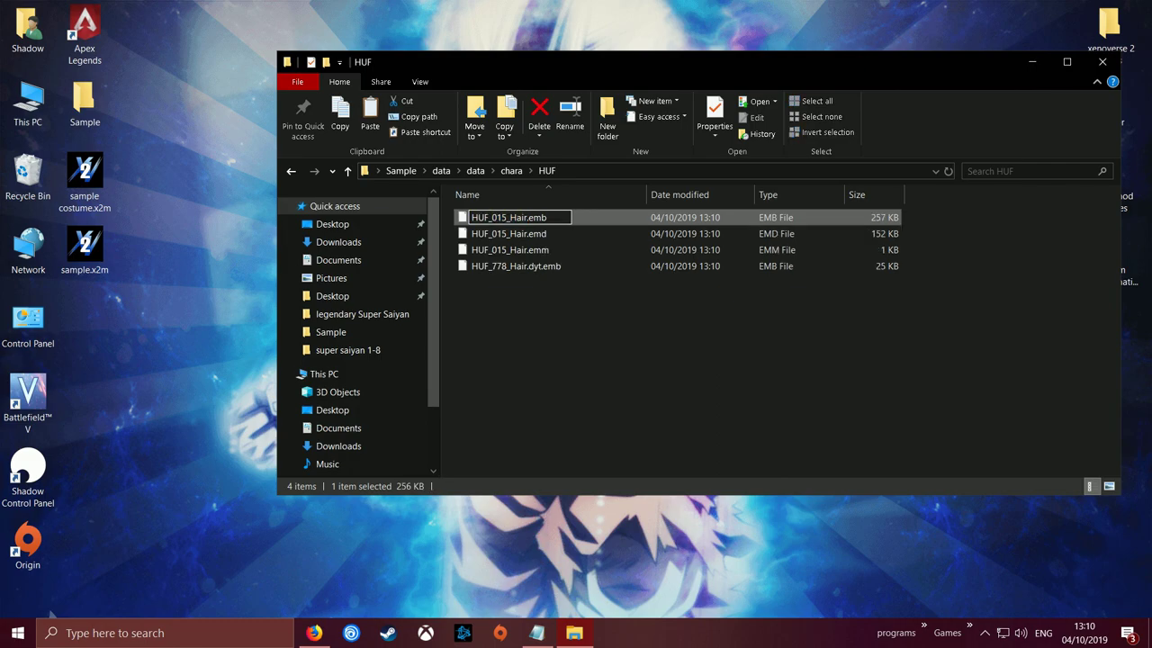
pyautogui.press('Delete')
pyautogui.press('Delete')
pyautogui.press('Delete')
pyautogui.write('778')
pyautogui.press('Tab')
# Step: Rename HUF_015_Hair.emd as HUF_778_Hair.emd
pyautogui.click(507, 217)
pyautogui.press('BackSpace')
pyautogui.press('BackSpace')
pyautogui.press('BackSpace')
pyautogui.write('778')
pyautogui.press('Tab')
# Step: Rename the remaining HUF_015_Hair.emm file as HUF_778_Hair.emm
pyautogui.click(508, 217)
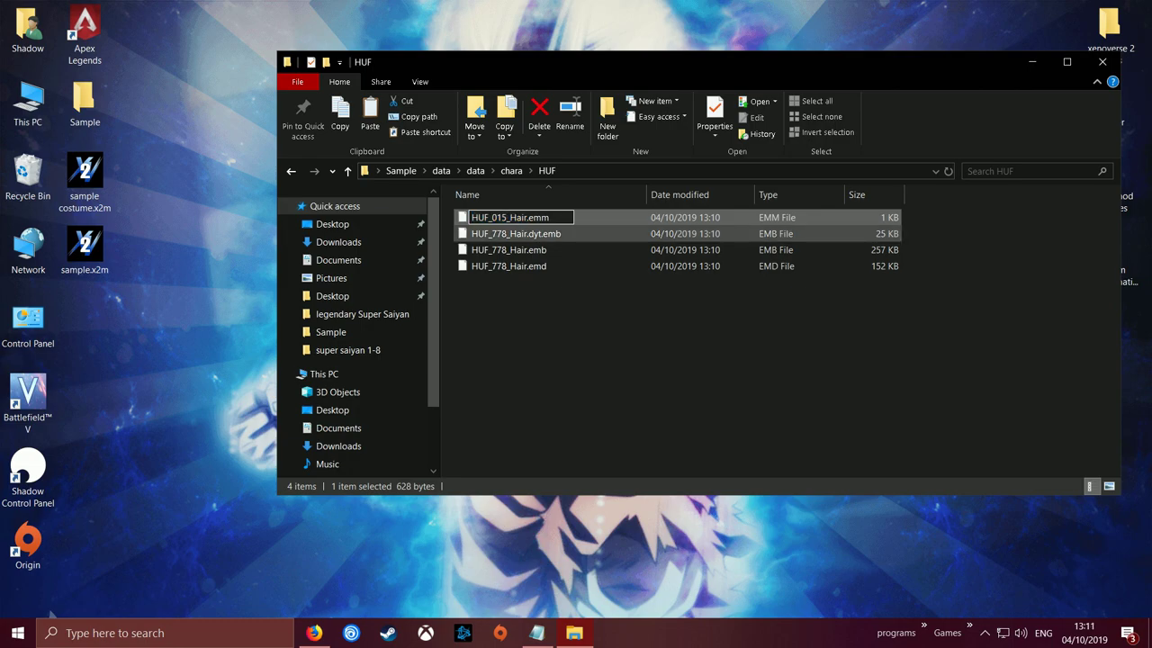
pyautogui.press('BackSpace')
pyautogui.press('BackSpace')
pyautogui.press('BackSpace')
pyautogui.write('7')
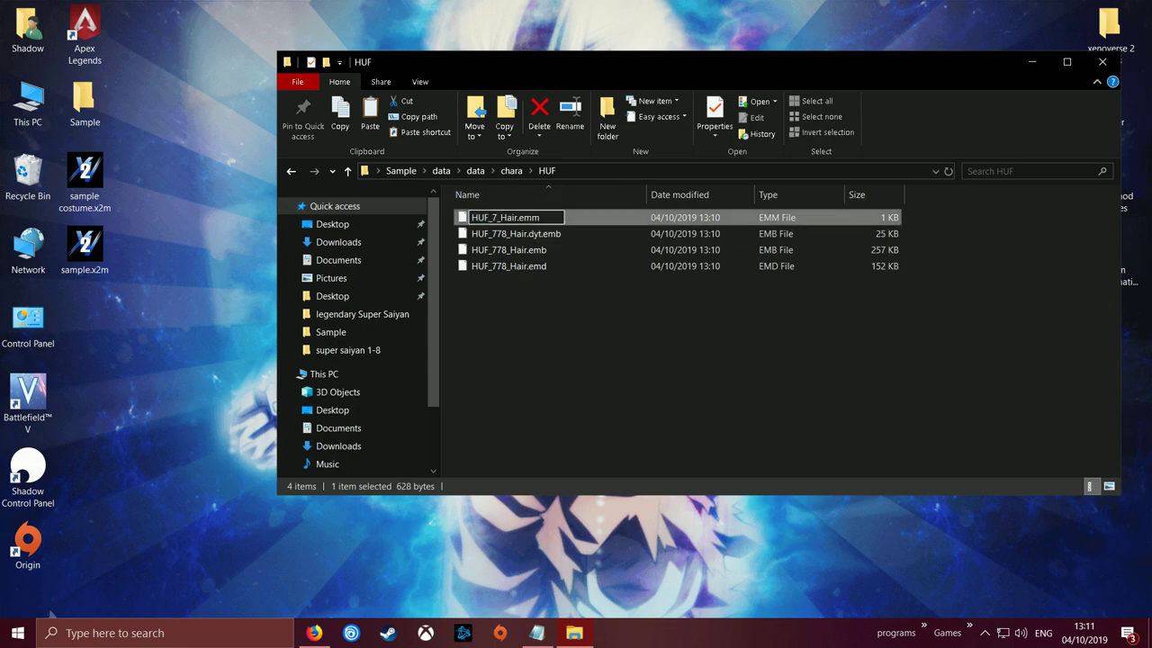
pyautogui.write('78')
pyautogui.press('Return')
# Step: Go to chara's HUM folder and rename HUM_004_Hair.dyt.emb as HUM_778_Hair.dyt.emb
pyautogui.press('BackSpace')
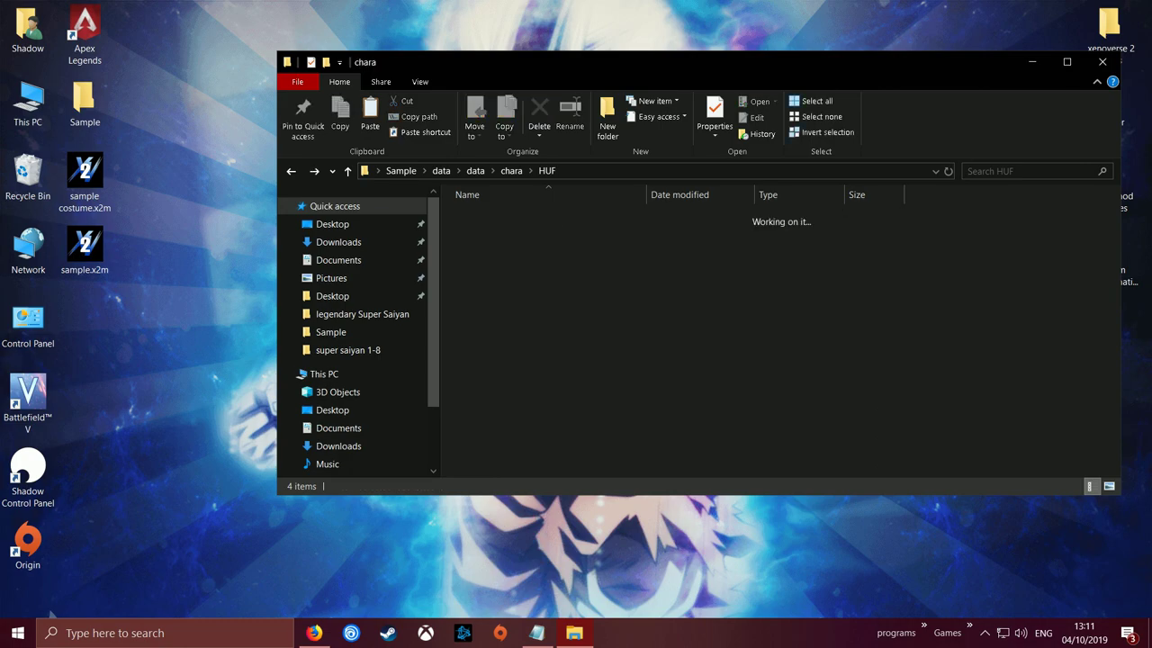
pyautogui.doubleClick(482, 233)
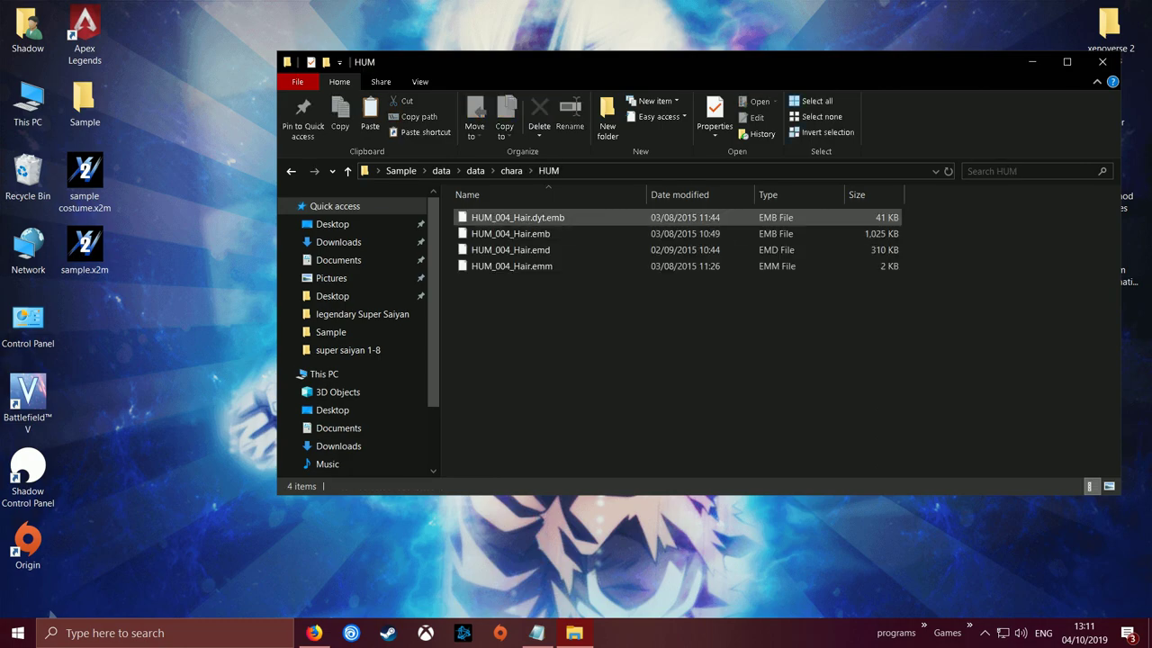
pyautogui.rightClick(496, 225)
pyautogui.click(538, 473)
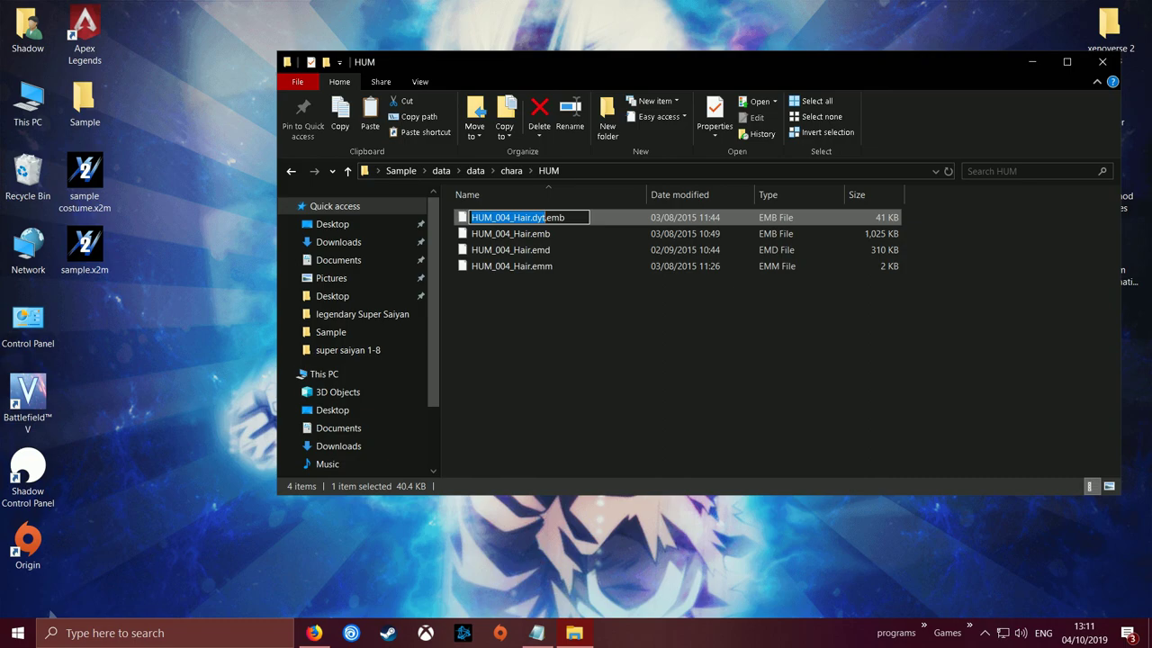
pyautogui.click(497, 217)
pyautogui.press('Delete')
pyautogui.press('Delete')
pyautogui.press('Delete')
pyautogui.write('778')
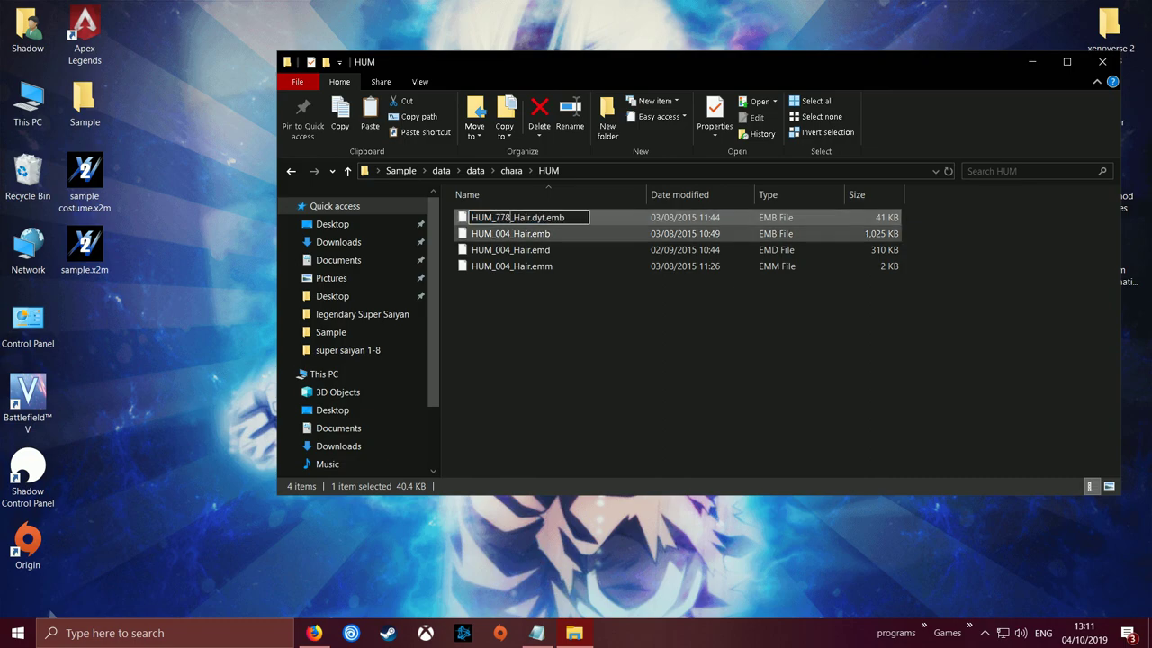
# Step: Rename HUM_004_Hair.emb as HUM_778_Hair.emb
pyautogui.rightClick(505, 236)
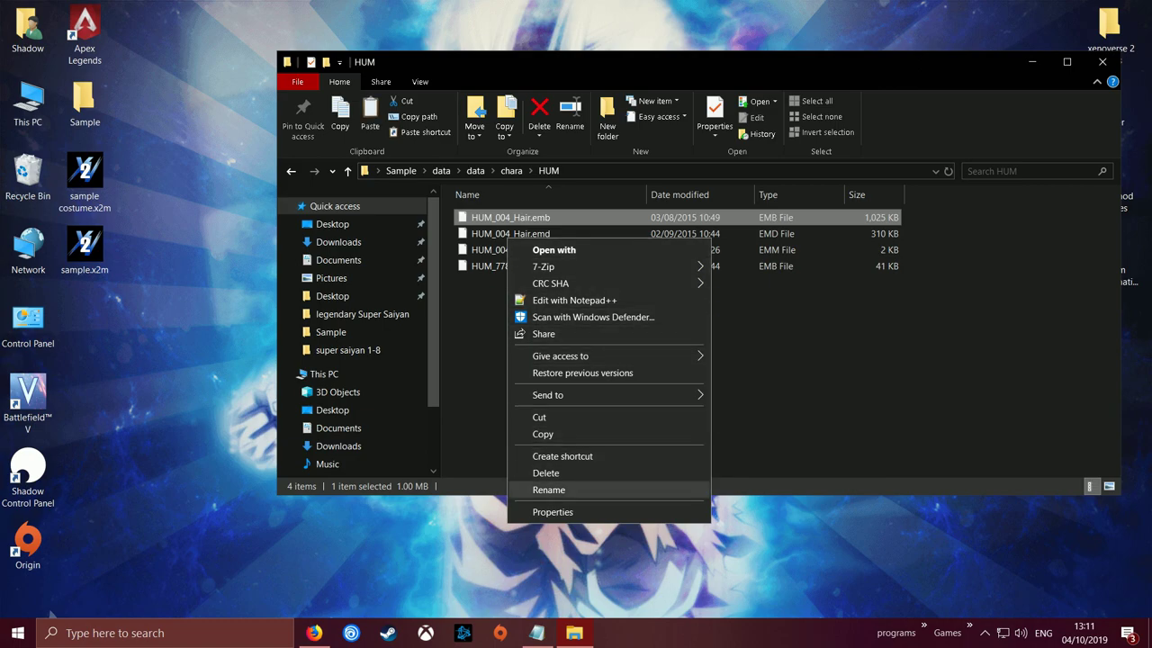
pyautogui.click(540, 489)
pyautogui.click(511, 217)
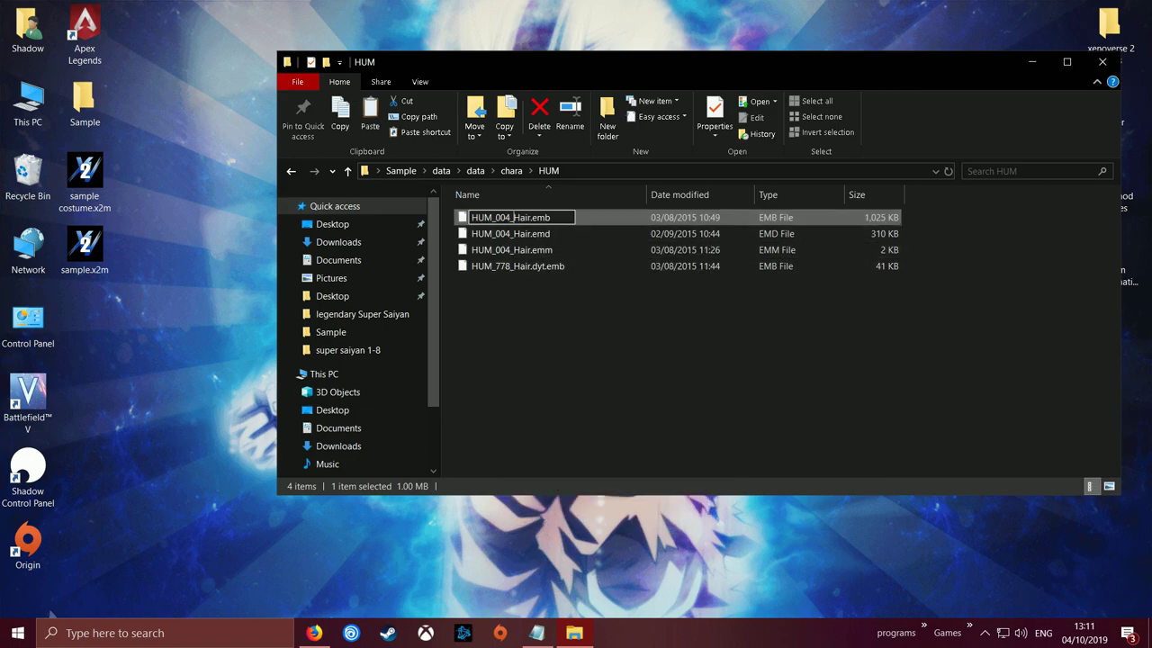
pyautogui.press('BackSpace')
pyautogui.press('BackSpace')
pyautogui.press('BackSpace')
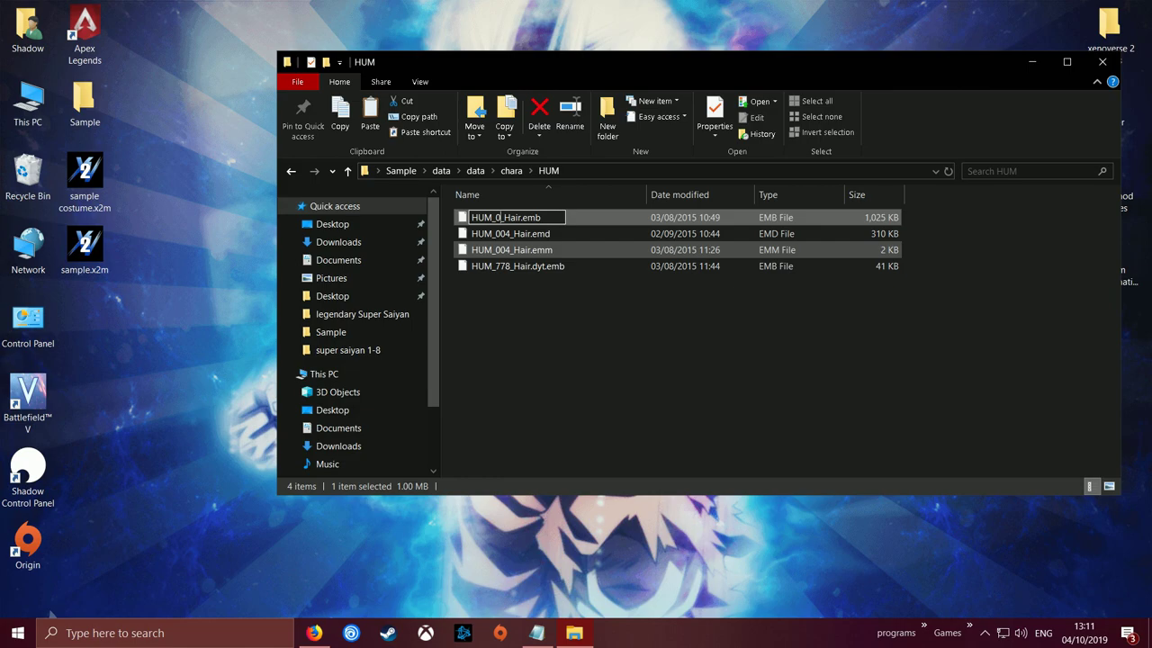
pyautogui.write('778')
pyautogui.press('Tab')
# Step: Rename HUM_004_Hair.emd as HUM_788_Hair.emd
pyautogui.click(509, 217)
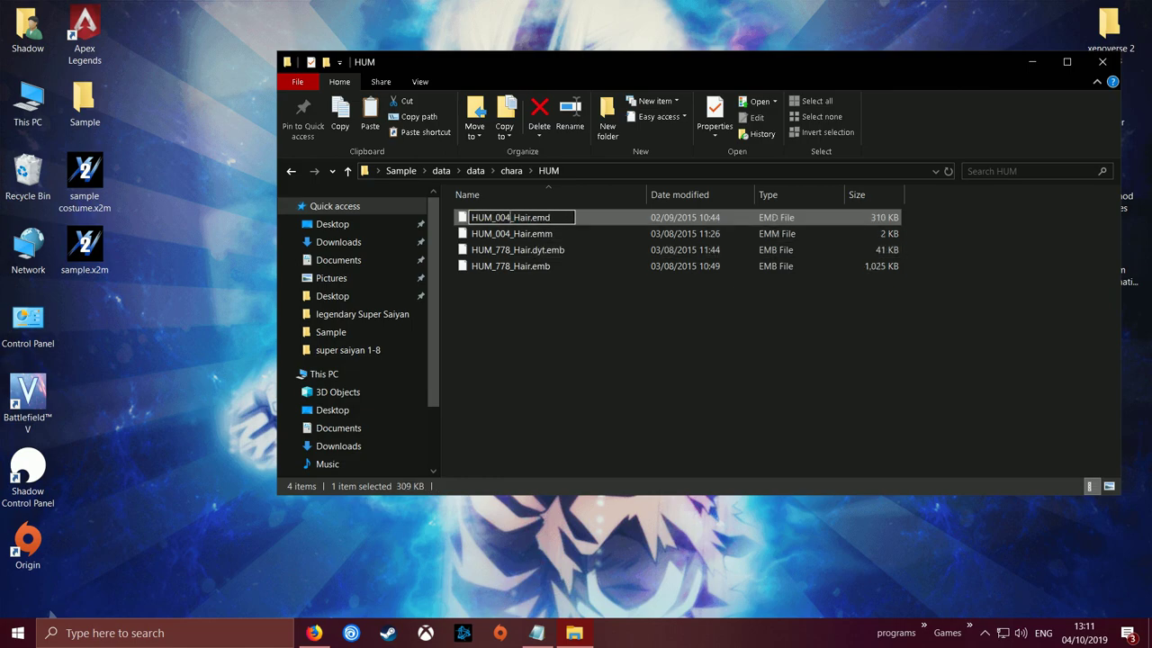
pyautogui.press('BackSpace')
pyautogui.press('BackSpace')
pyautogui.press('BackSpace')
pyautogui.write('788')
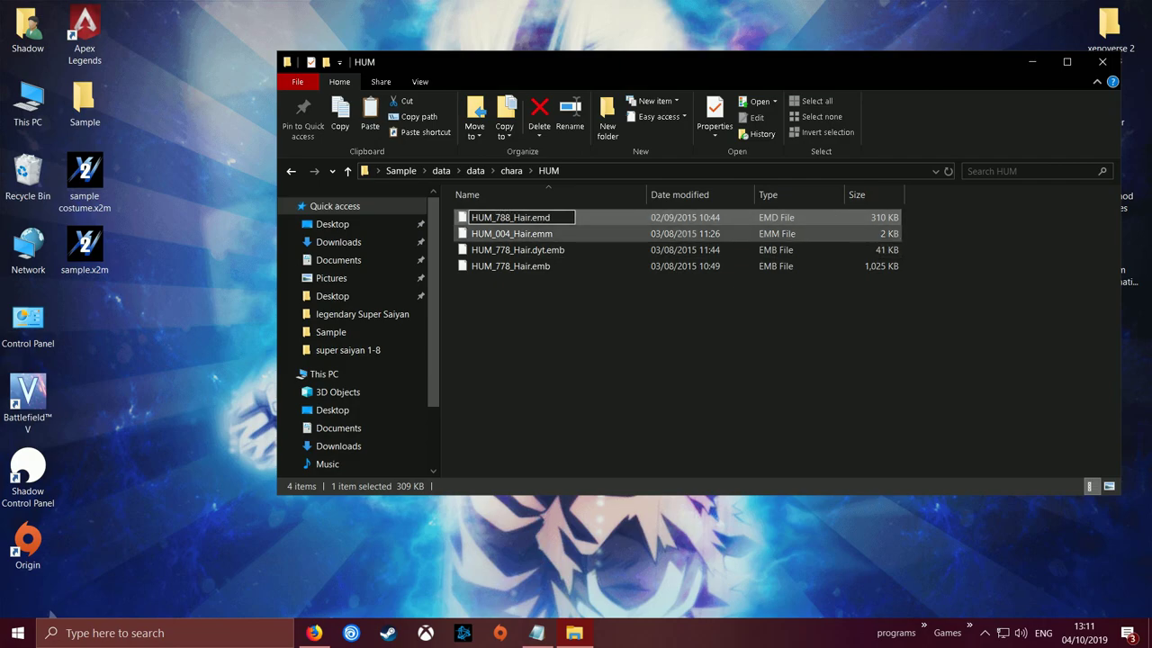
pyautogui.press('Tab')
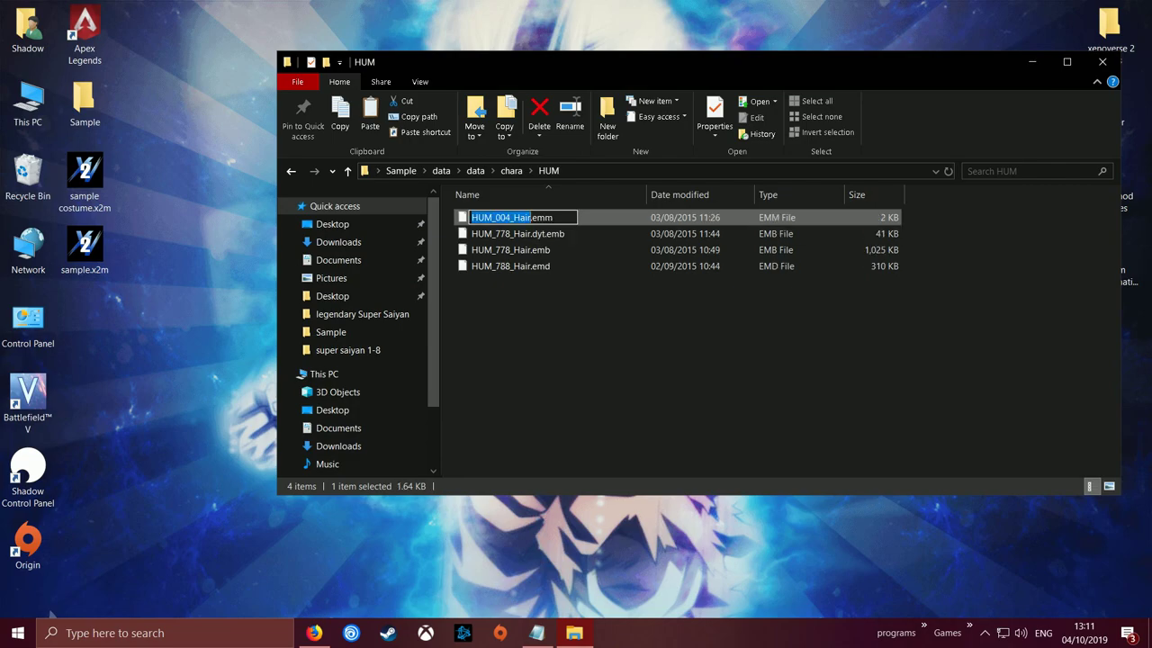
# Step: Rename HUM_004_Hair.emm as HUM_788_Hair.emm
pyautogui.click(514, 218)
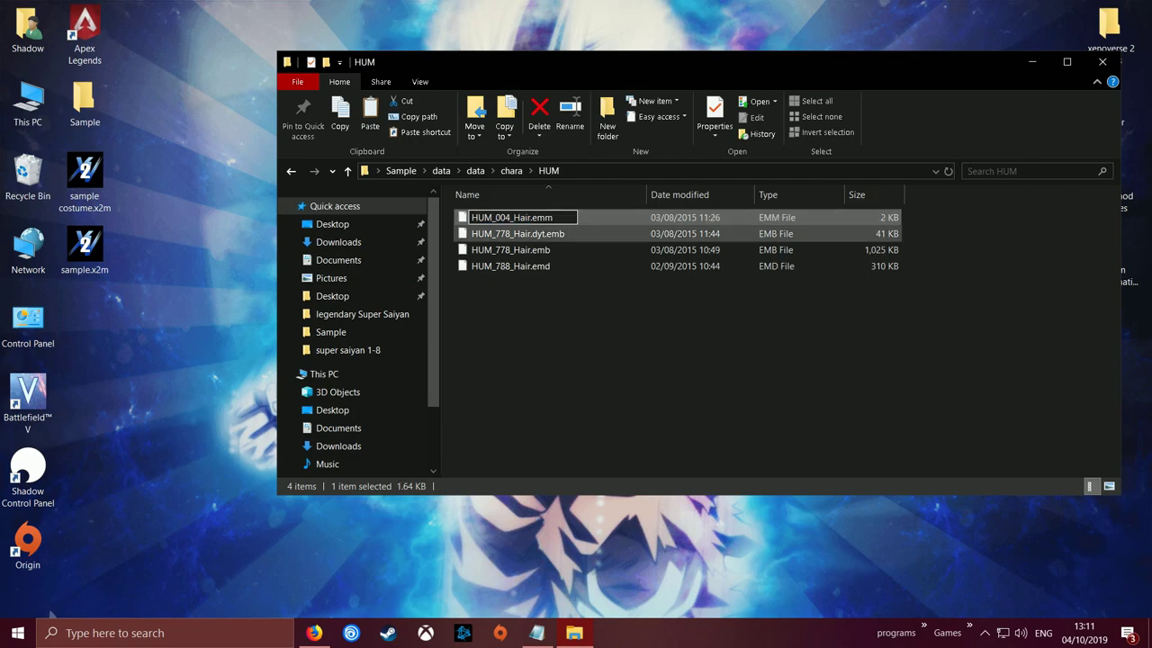
pyautogui.press('BackSpace')
pyautogui.press('BackSpace')
pyautogui.press('BackSpace')
pyautogui.write('788')
pyautogui.press('Return')
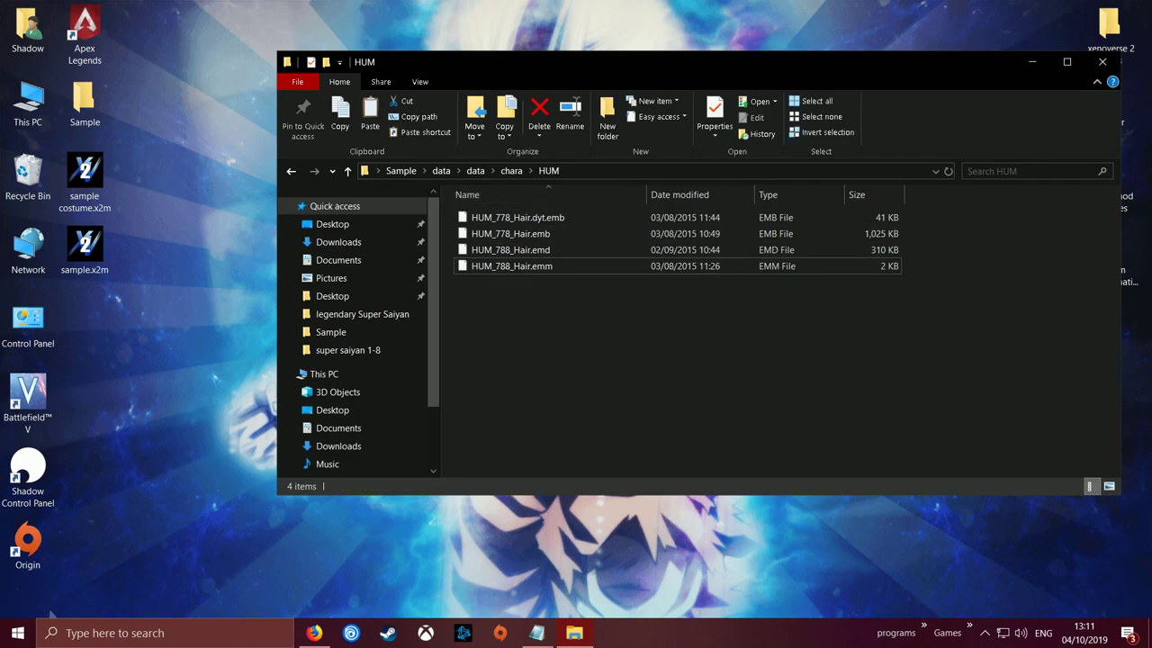
# Step: Check the renamed hair files in the HUF and HUM folders, then return to Sample's inner data folder
pyautogui.hotkey('alt', 'Left')
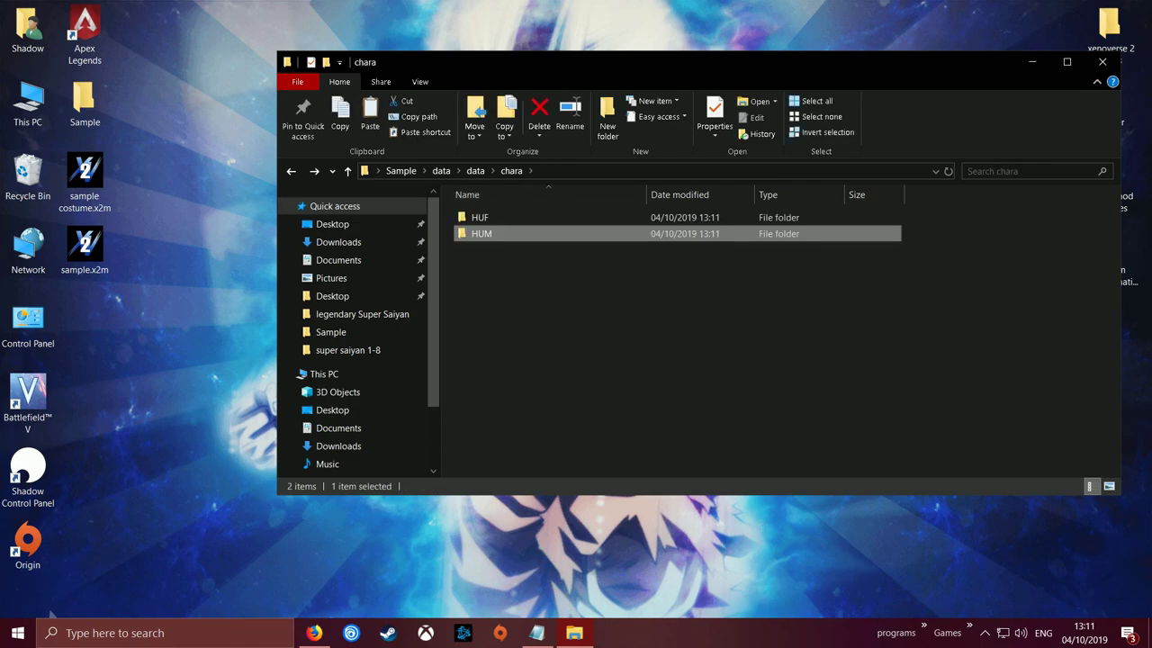
pyautogui.press('Up')
pyautogui.press('Return')
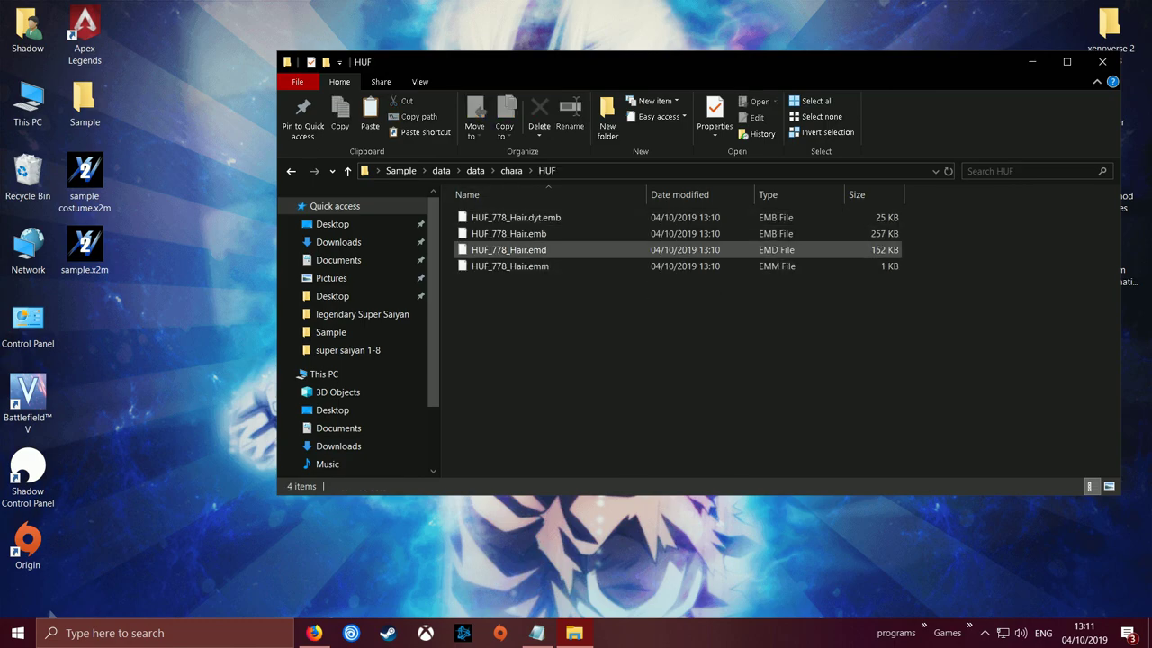
pyautogui.hotkey('alt', 'Left')
pyautogui.press('Down')
pyautogui.press('Return')
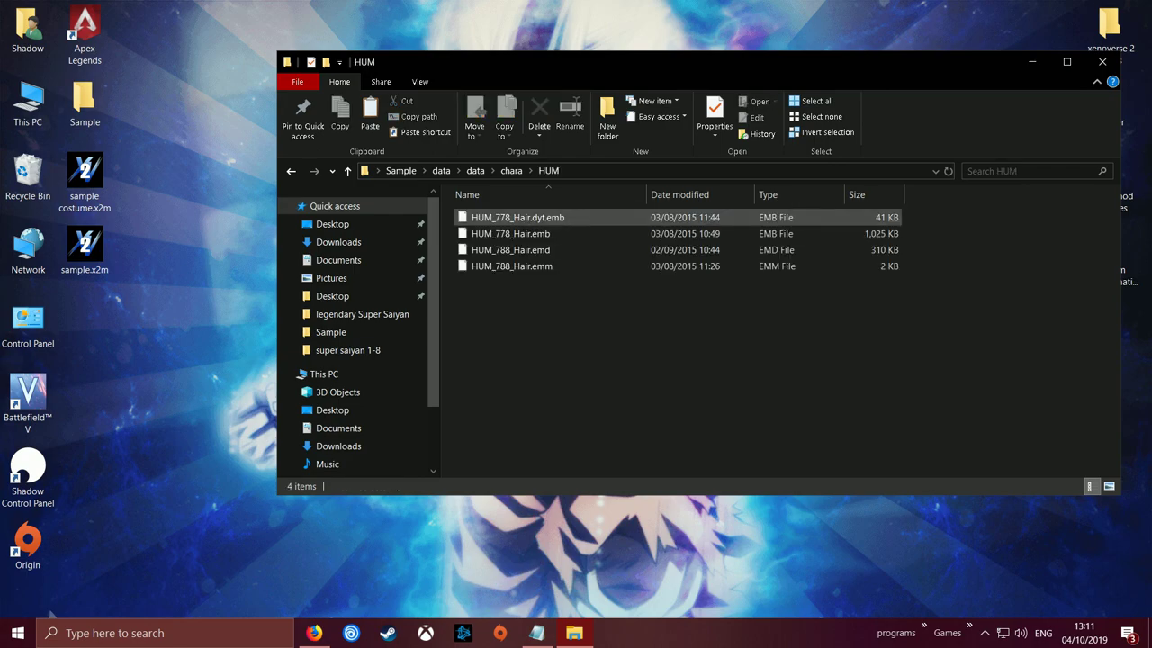
pyautogui.moveTo(351, 38); pyautogui.dragTo(352, 39)
pyautogui.press('BackSpace')
pyautogui.press('BackSpace')
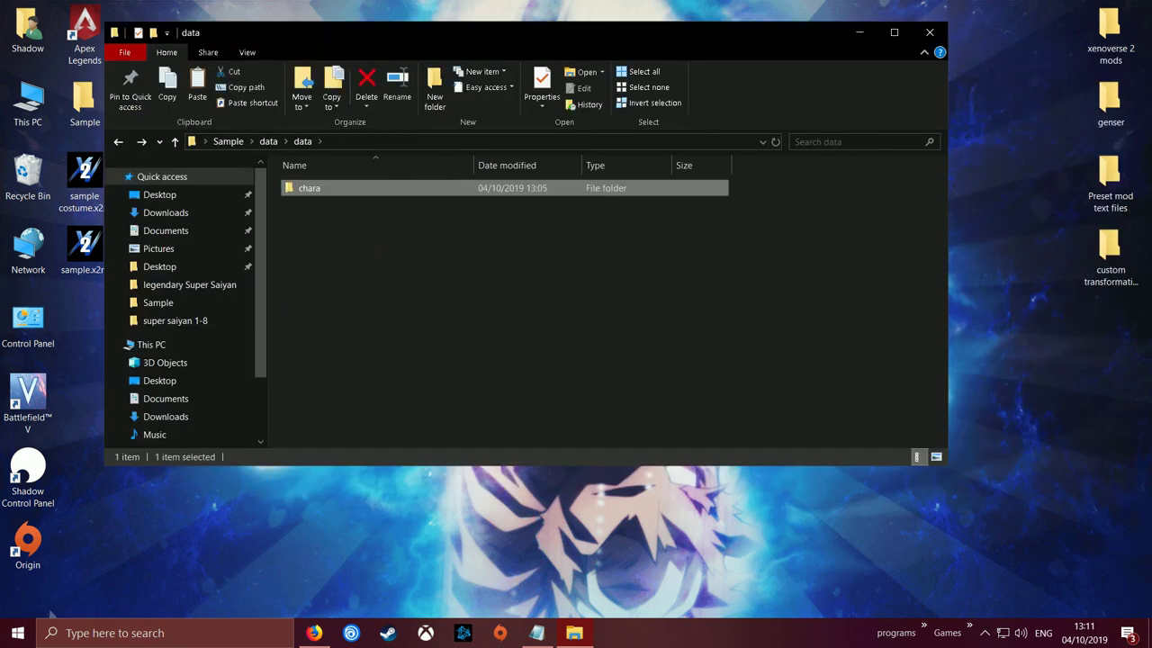
pyautogui.click(504, 306)
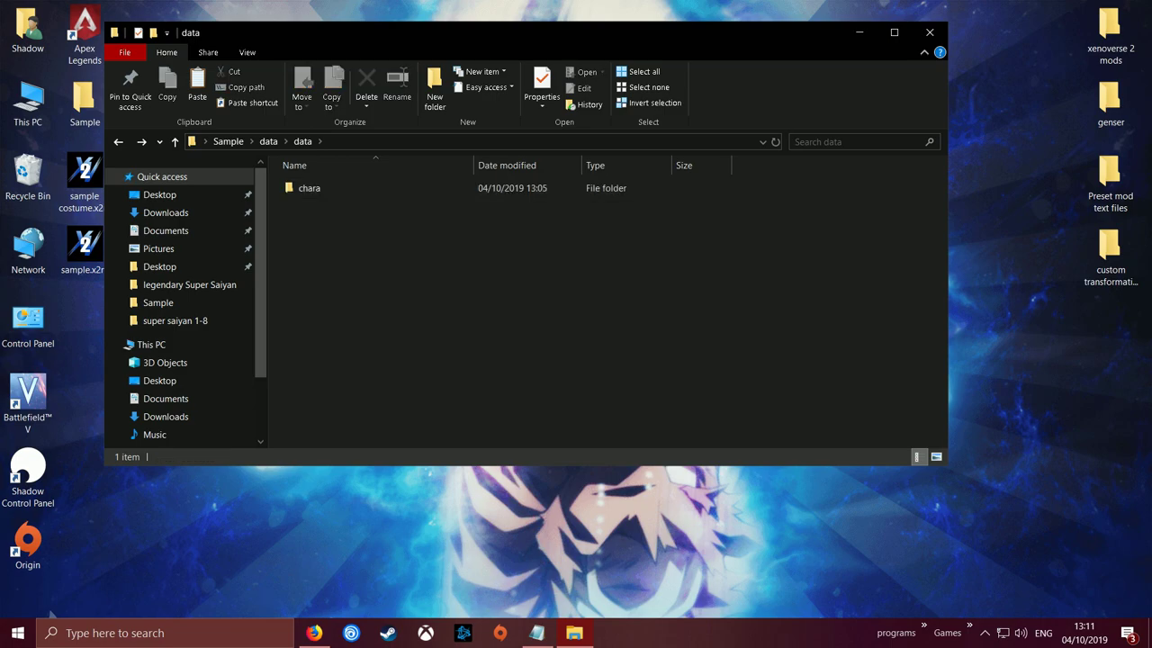
# Step: Open the desktop's custom transformations files folder in a second window and go to Animated Tail Mod inside Saiyan Super Pack
pyautogui.doubleClick(1110, 256)
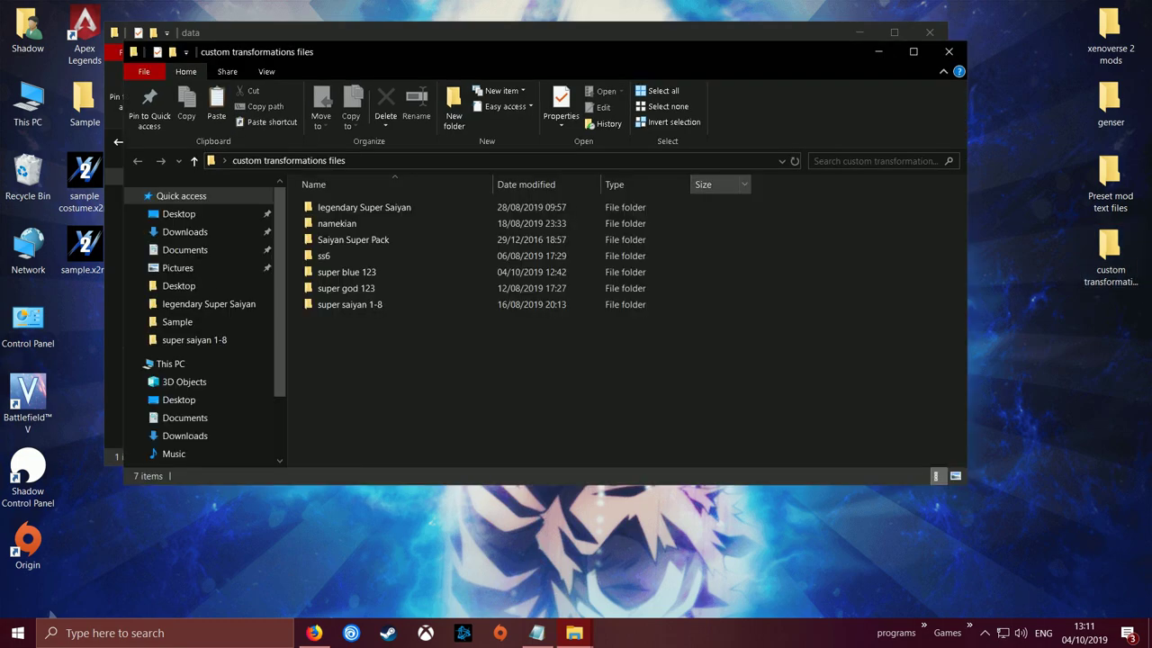
pyautogui.press('super+Right')
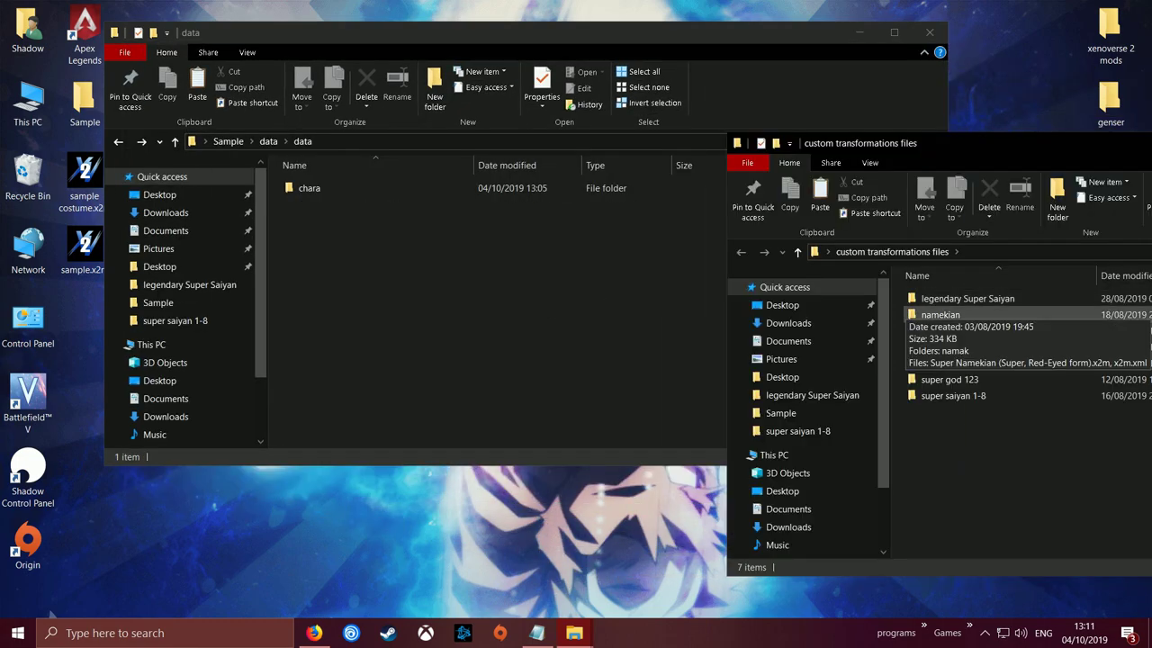
pyautogui.click(956, 331)
pyautogui.doubleClick(956, 332)
pyautogui.moveTo(926, 148); pyautogui.dragTo(586, 108)
pyautogui.doubleClick(636, 260)
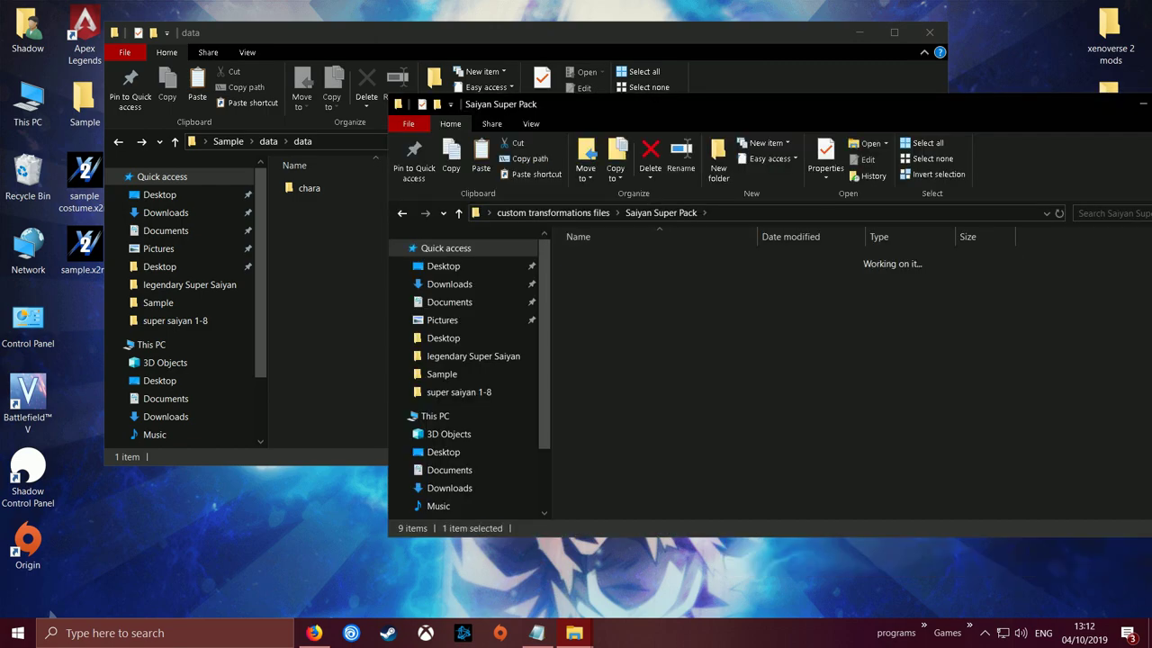
pyautogui.doubleClick(612, 261)
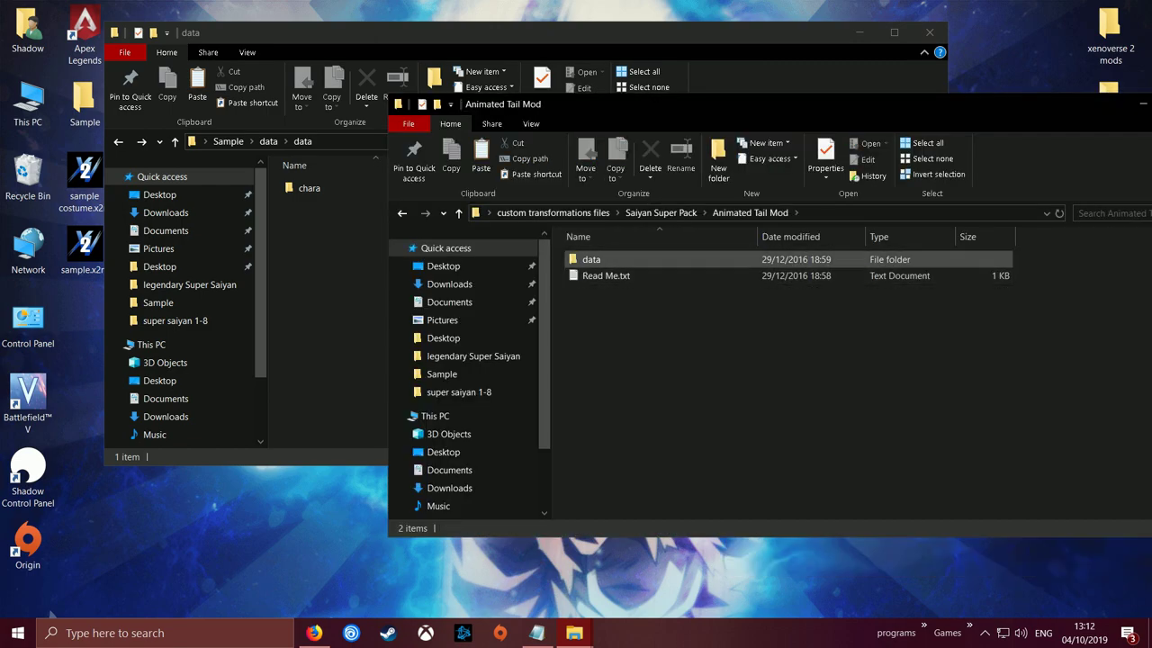
# Step: Examine the character folders in Animated Tail Mod's data/chara, then return to the mod folder and move its window aside
pyautogui.doubleClick(592, 259)
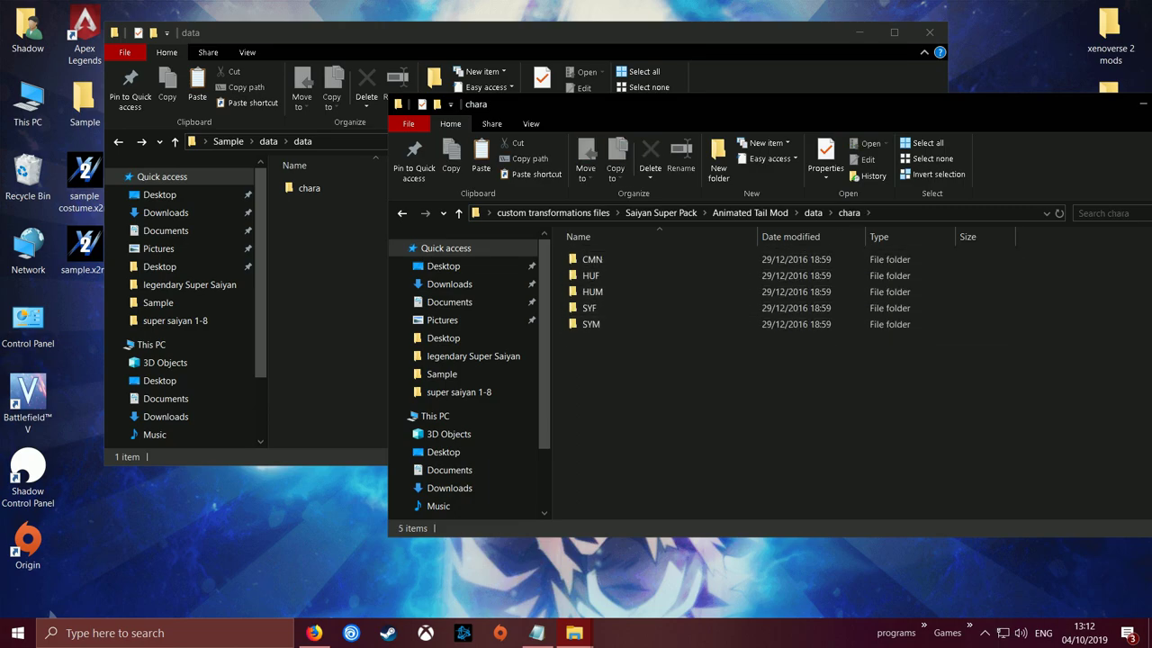
pyautogui.press('BackSpace')
pyautogui.press('BackSpace')
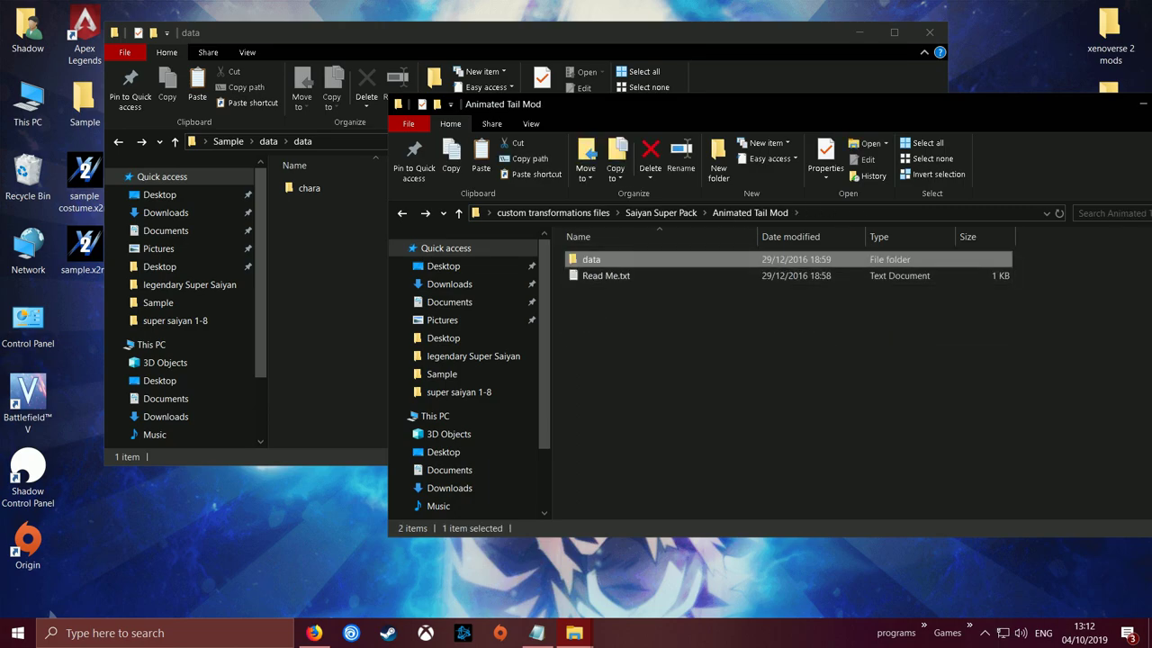
pyautogui.moveTo(589, 107); pyautogui.dragTo(703, 134)
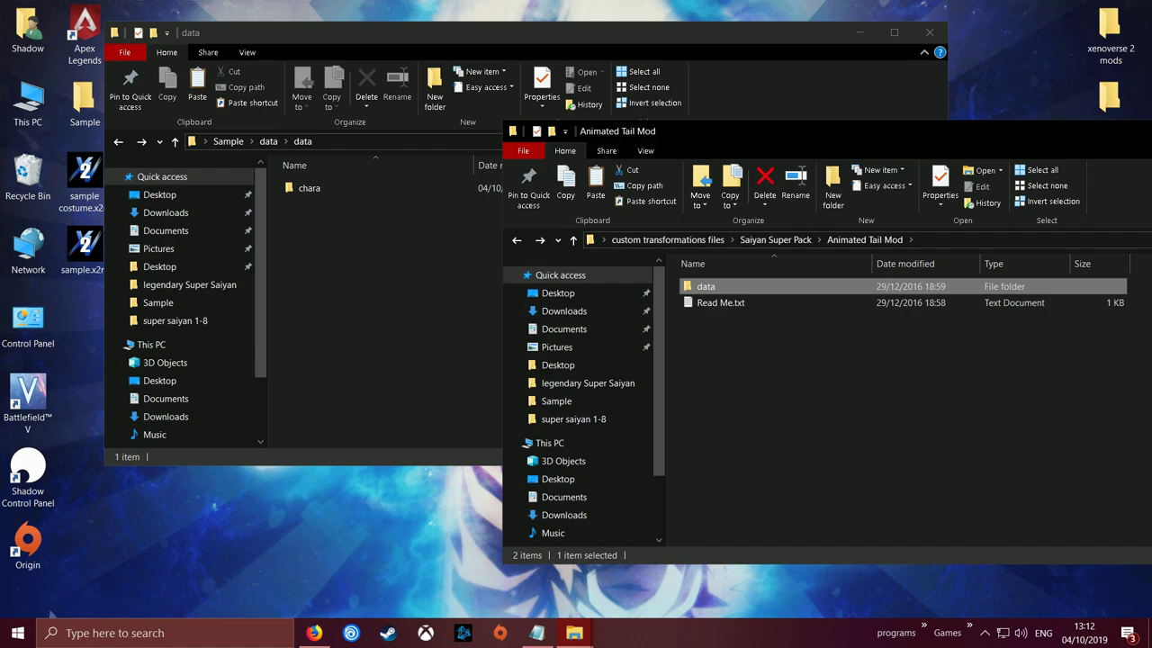
# Step: Copy Animated Tail Mod's data folder into Sample's outer data folder, merging it with the data folder already there
pyautogui.click(558, 33)
pyautogui.hotkey('alt', 'Tab')
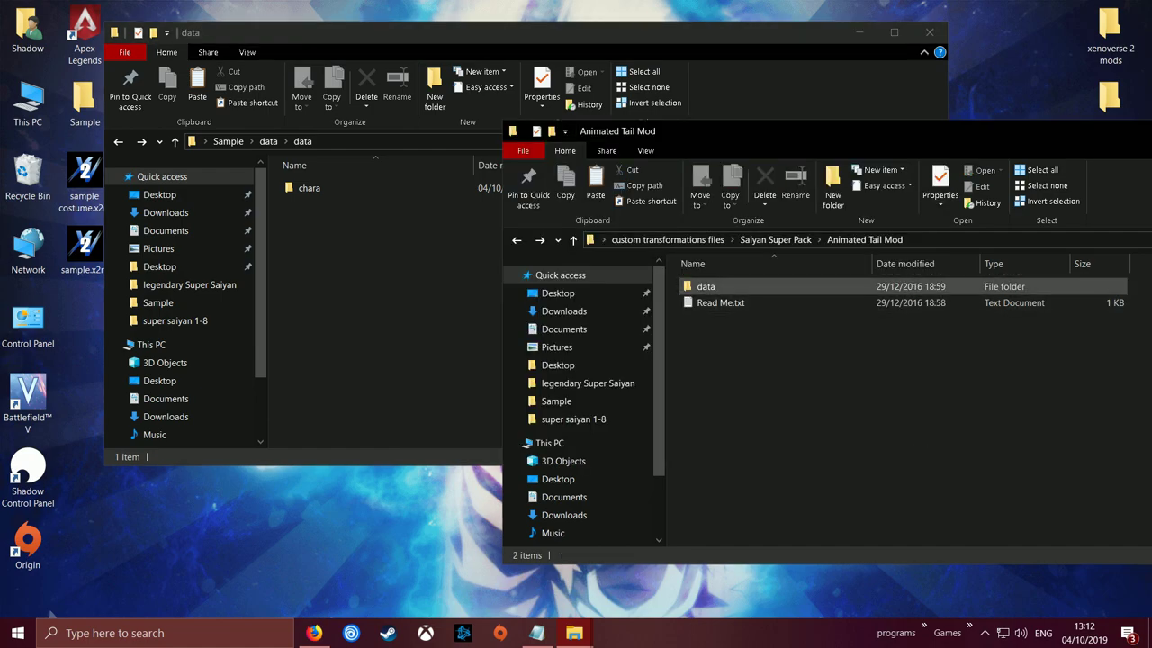
pyautogui.hotkey('alt', 'Tab')
pyautogui.hotkey('alt', 'Up')
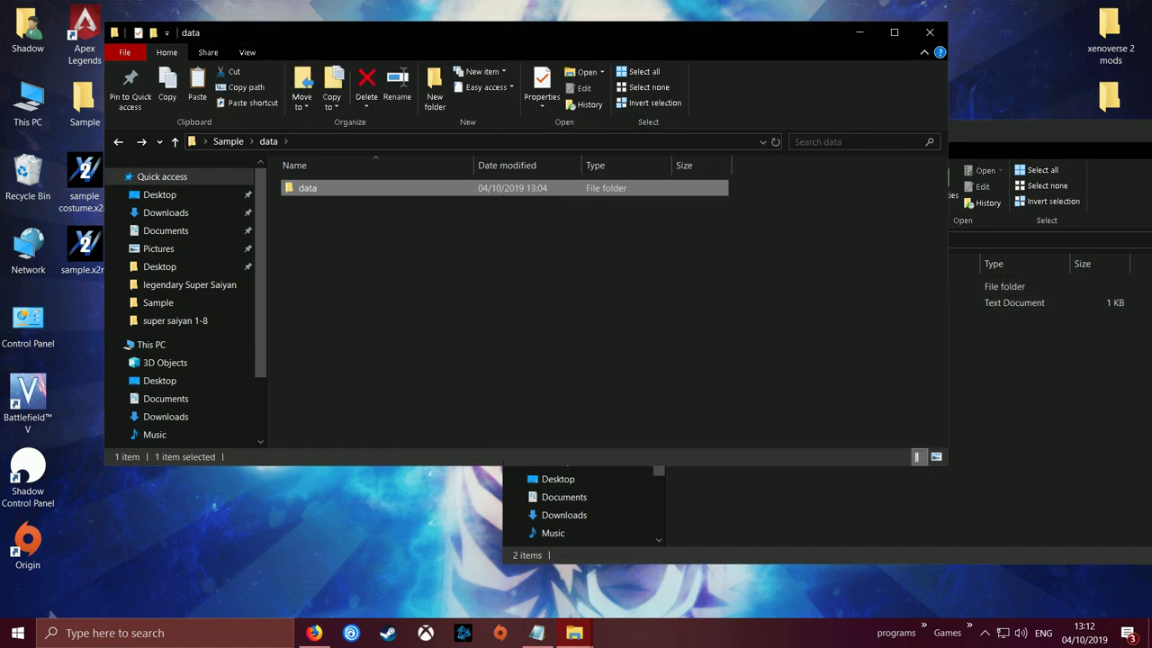
pyautogui.hotkey('alt', 'Tab')
pyautogui.rightClick(705, 286)
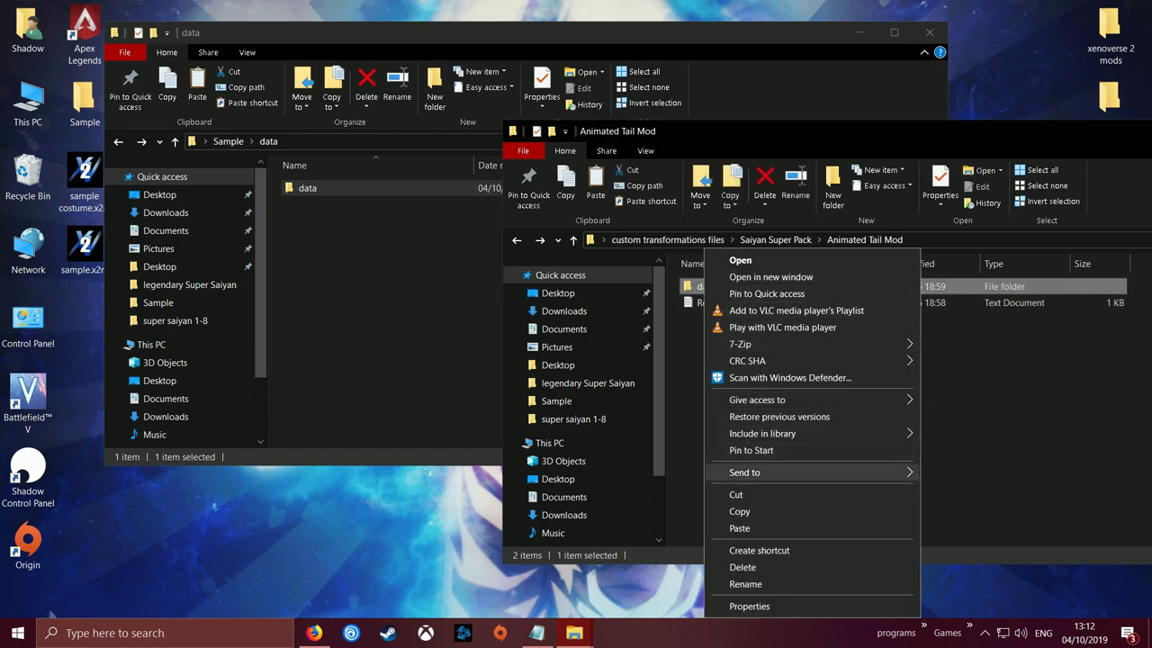
pyautogui.click(739, 511)
pyautogui.click(374, 291)
pyautogui.rightClick(374, 291)
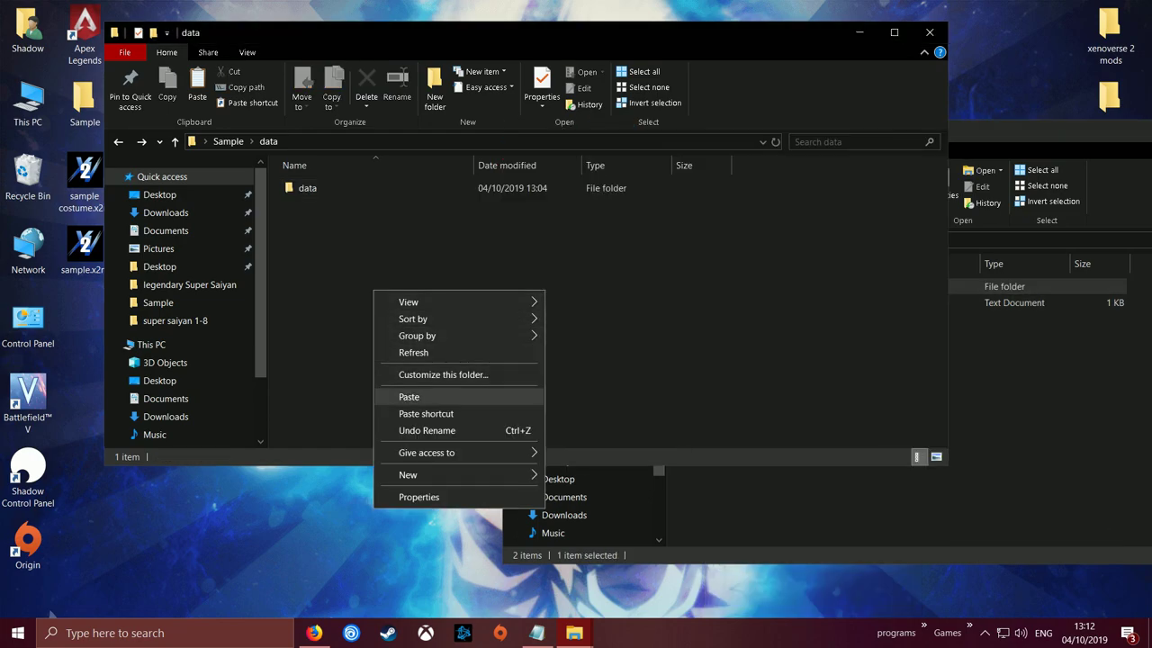
pyautogui.click(410, 398)
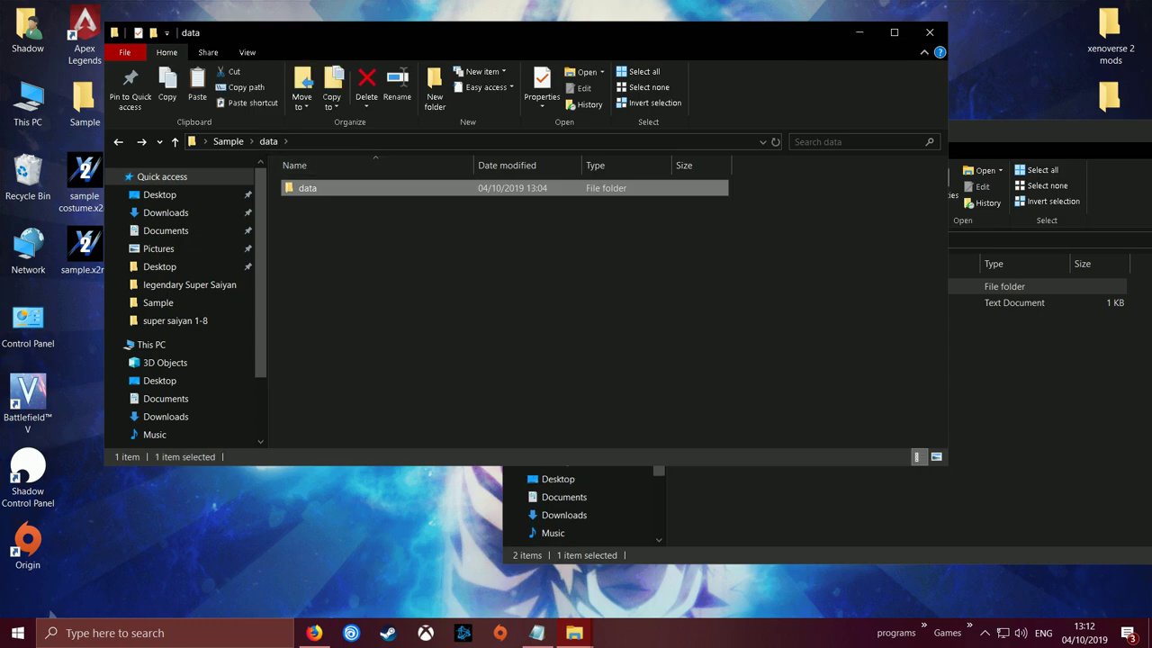
pyautogui.click(410, 396)
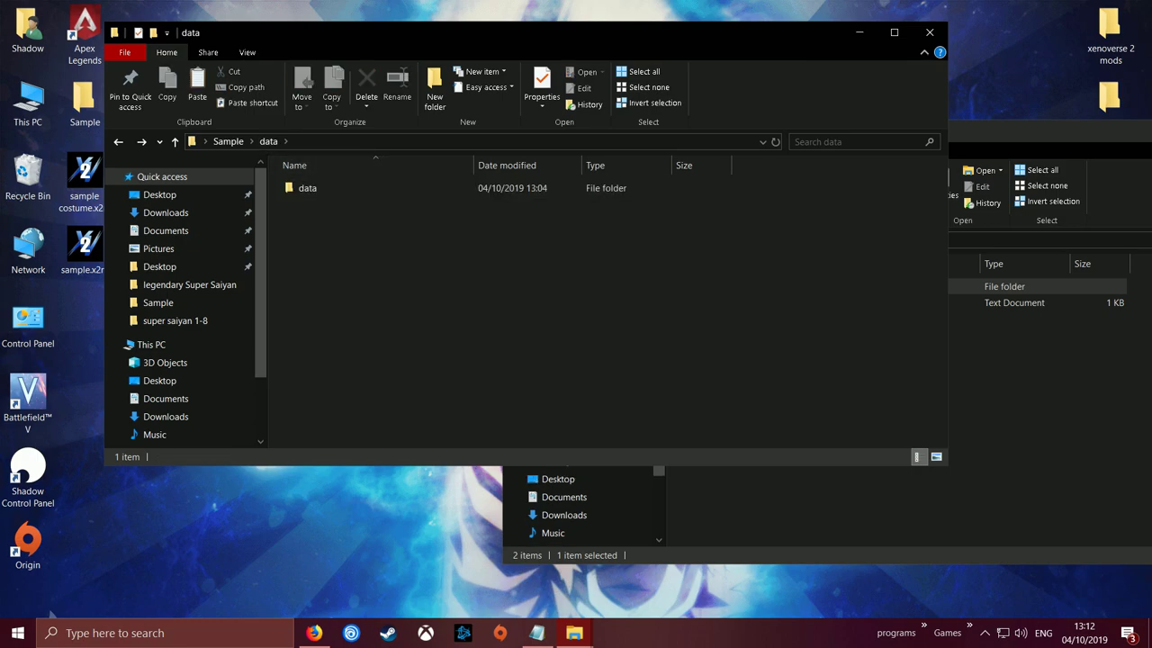
# Step: Bring the Animated Tail Mod window back into full view and close it
pyautogui.click(999, 423)
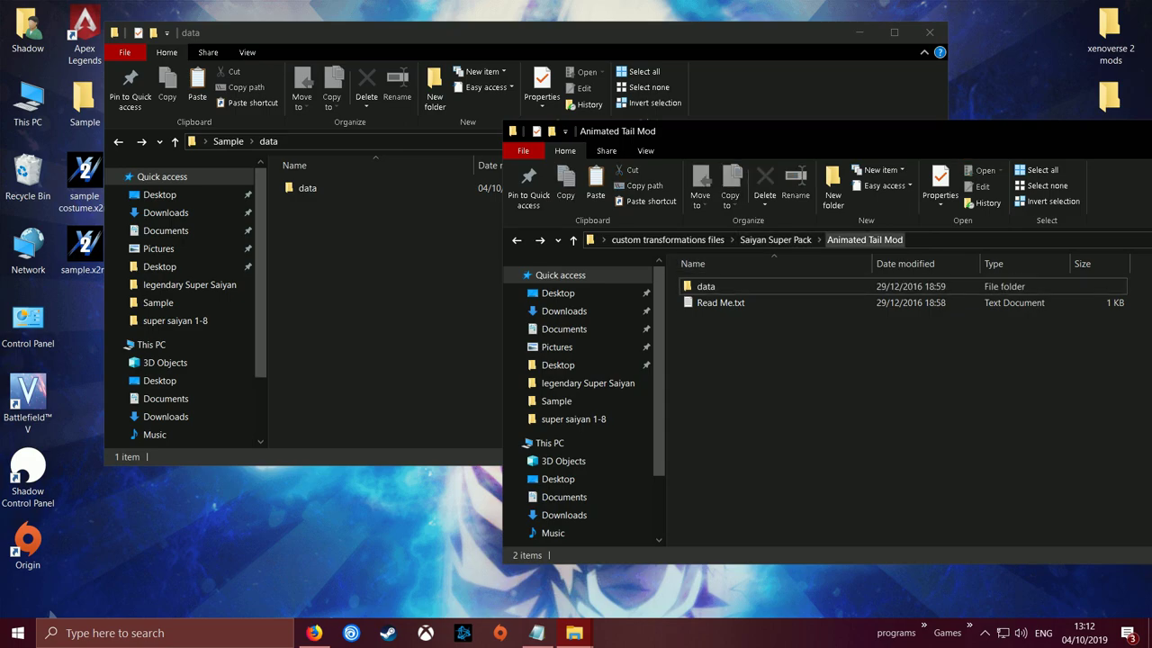
pyautogui.moveTo(841, 131); pyautogui.dragTo(547, 98)
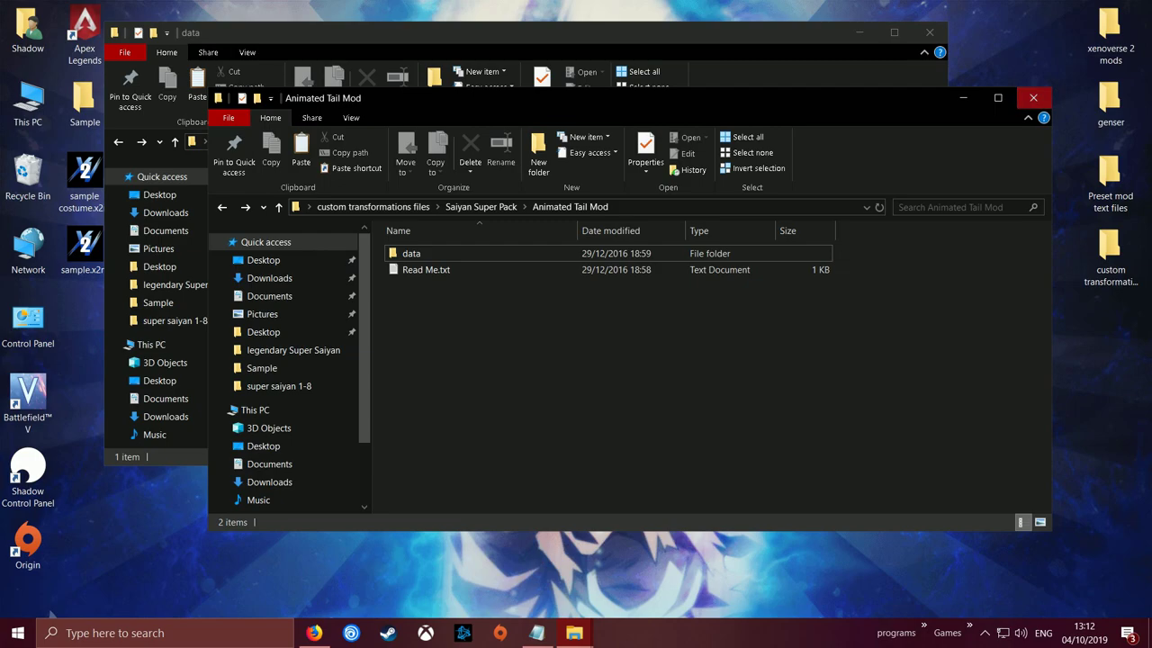
pyautogui.click(1033, 97)
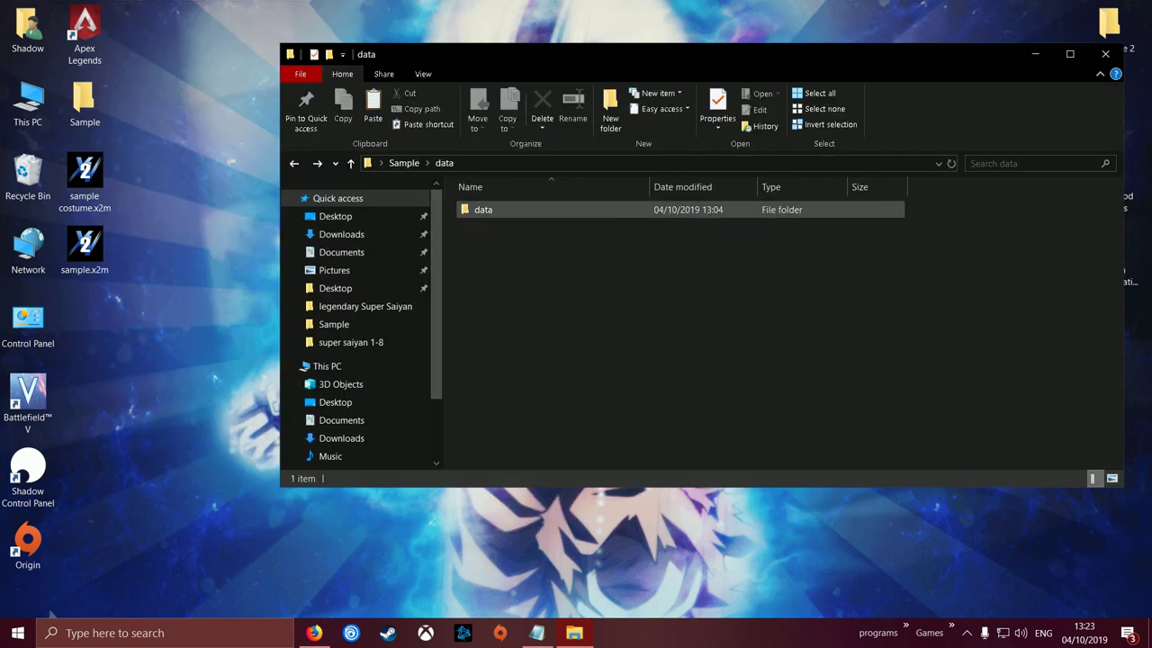
# Step: Check the merged character folders in Sample/data/data/chara and the hair and tail files inside HUF
pyautogui.doubleClick(483, 208)
pyautogui.doubleClick(483, 209)
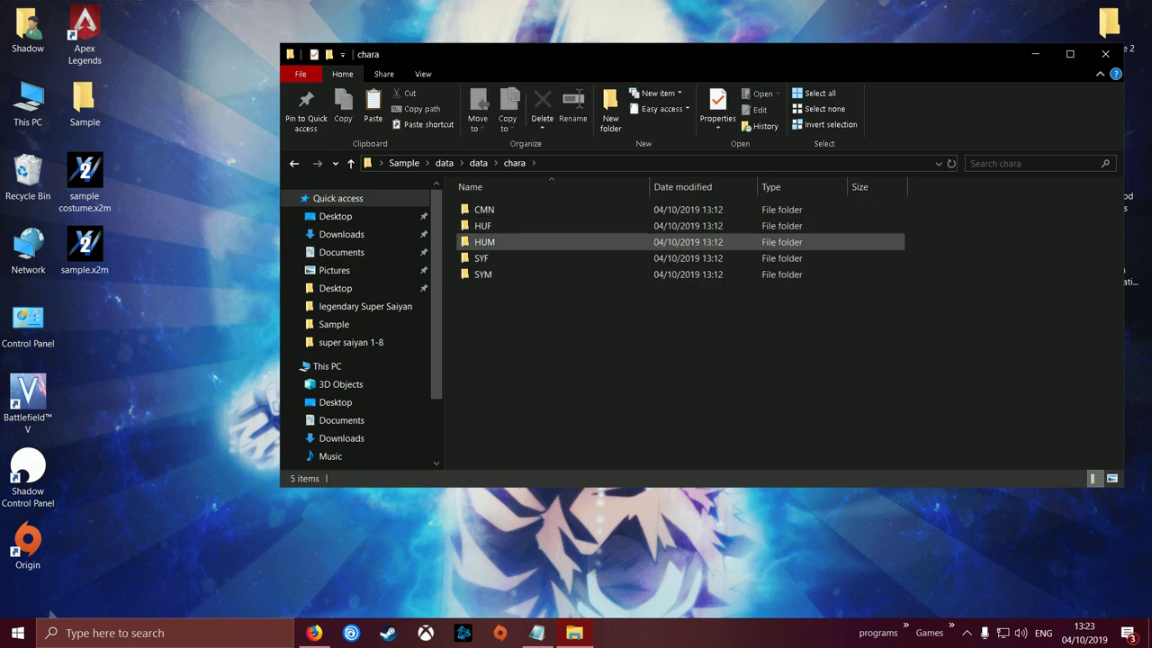
pyautogui.click(405, 163)
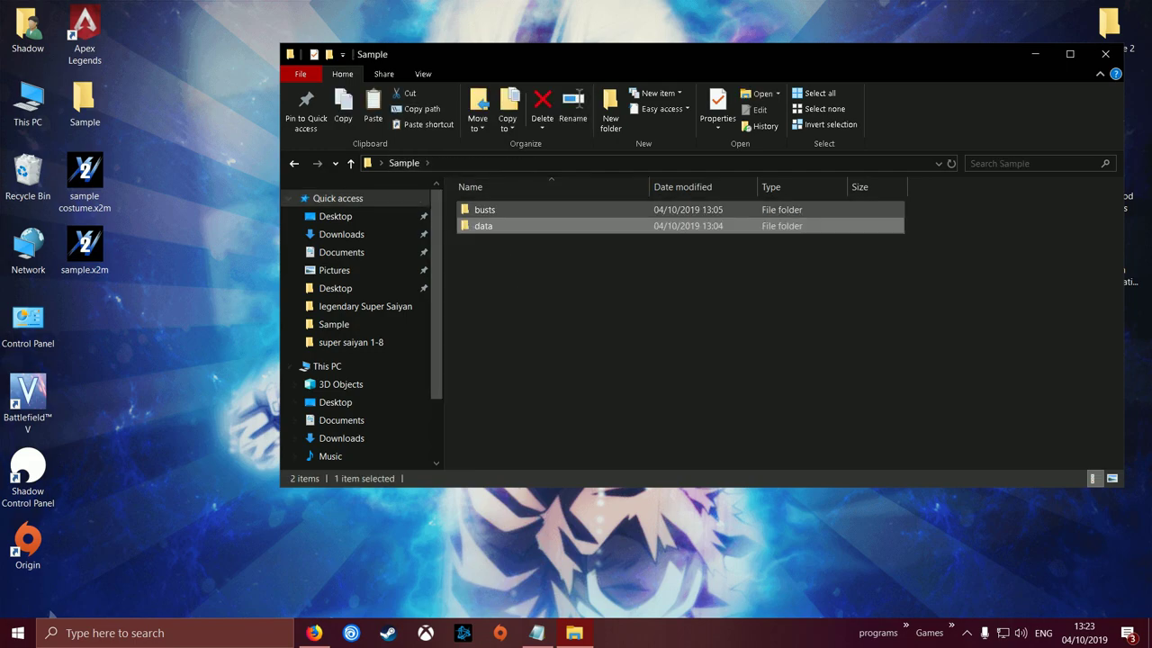
pyautogui.doubleClick(484, 226)
pyautogui.click(484, 210)
pyautogui.doubleClick(483, 210)
pyautogui.doubleClick(483, 210)
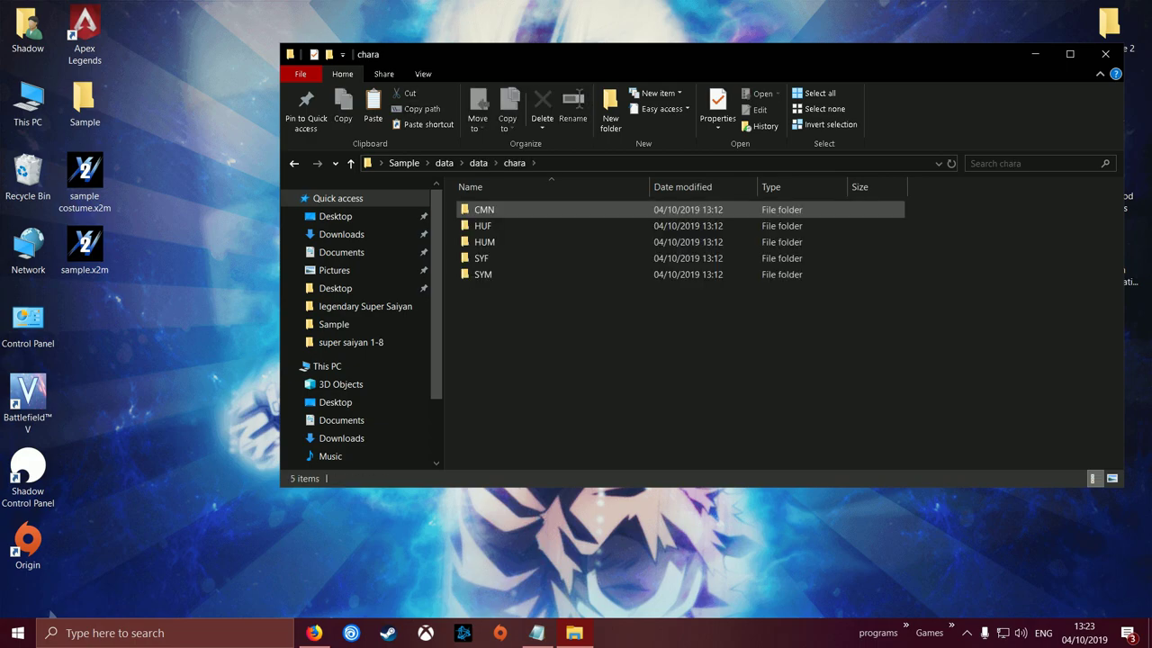
pyautogui.press('Return')
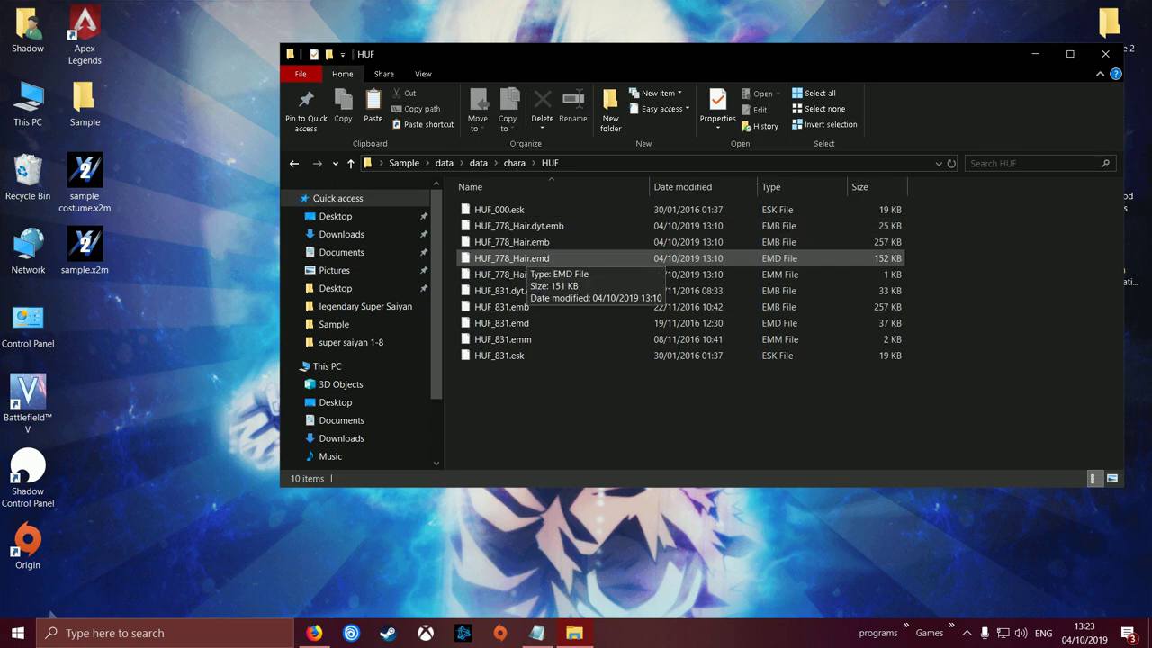
pyautogui.rightClick(516, 258)
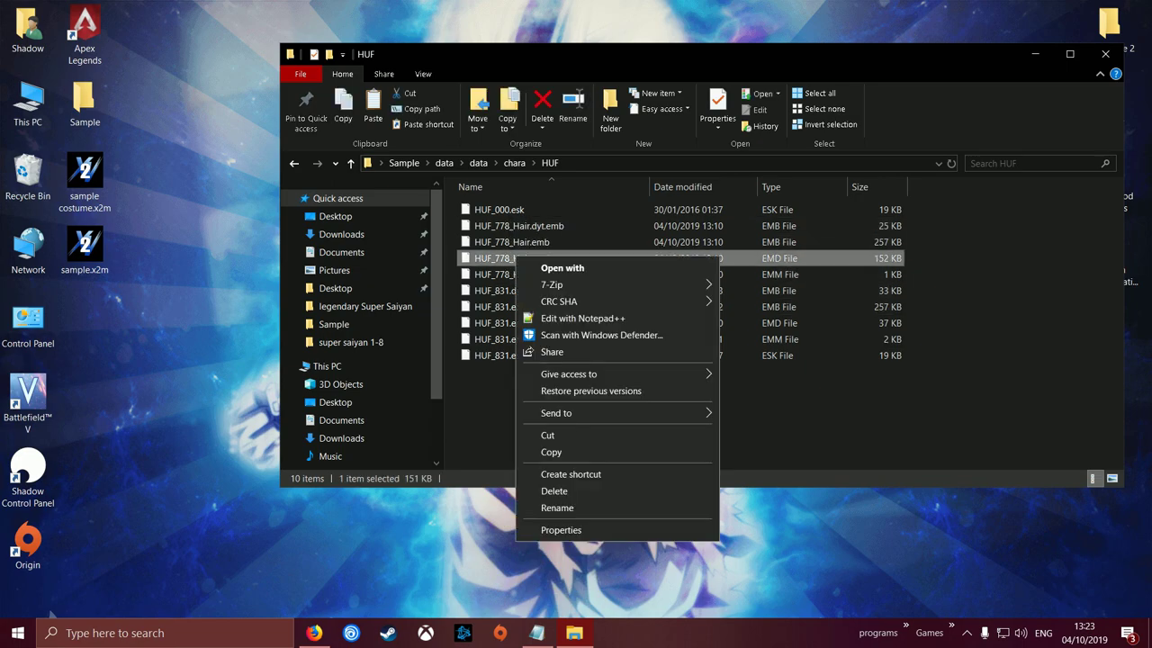
pyautogui.click(498, 291)
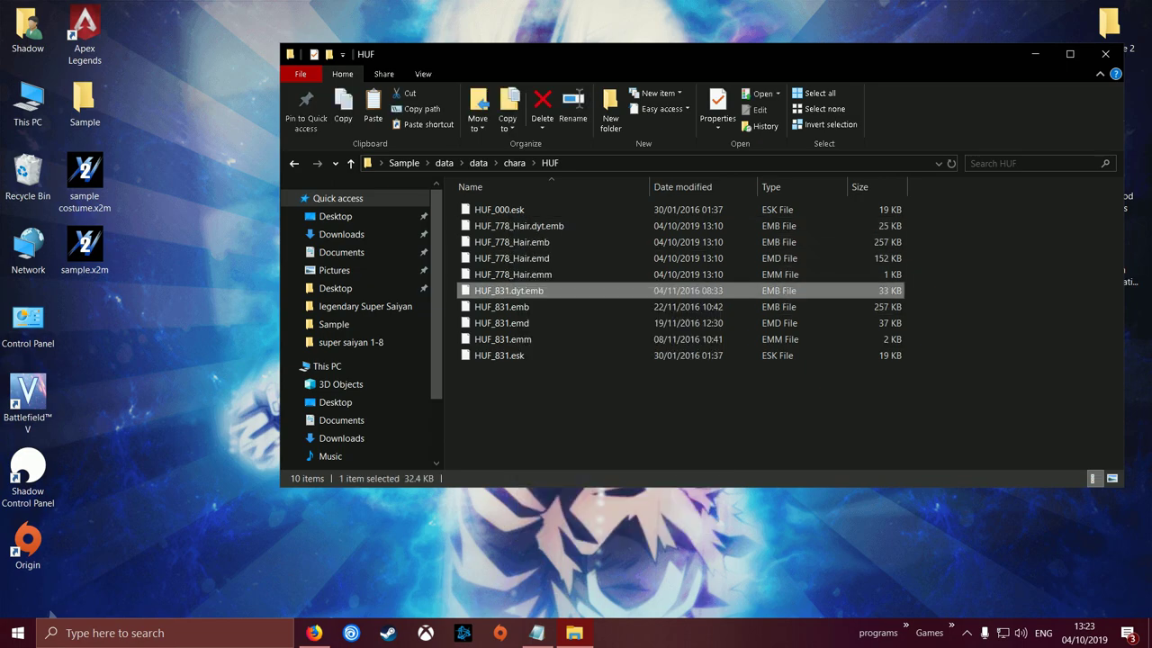
pyautogui.hotkey('alt', 'Left')
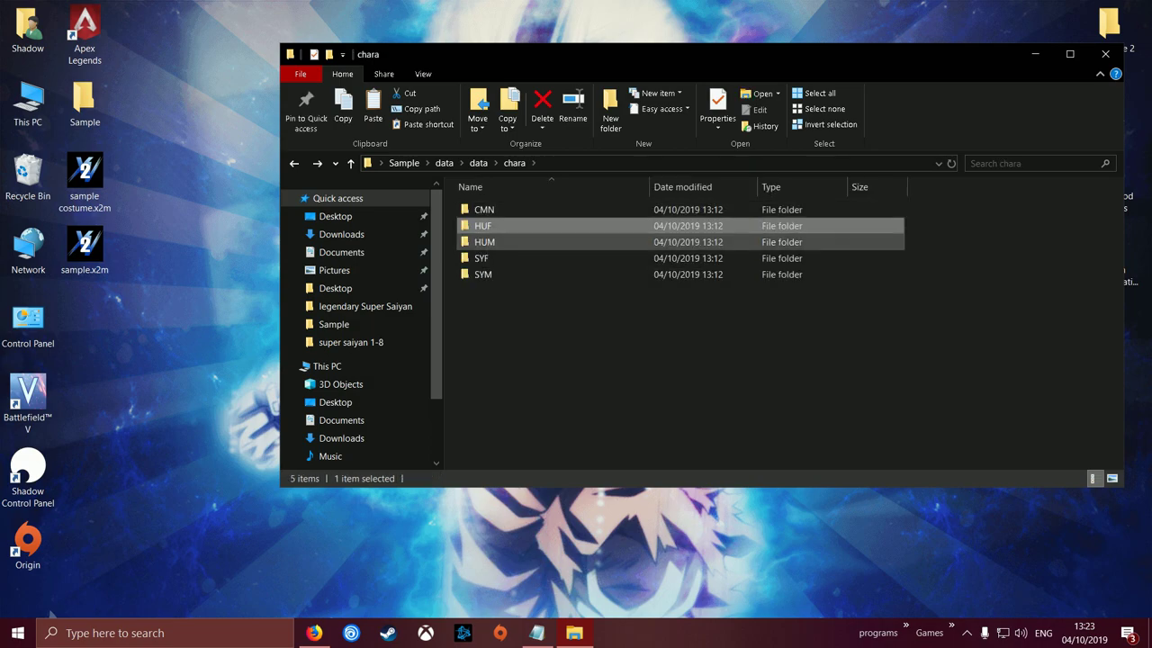
# Step: In the HUM folder, rename HUM_788_Hair.emd as HUM_778_Hair.emd
pyautogui.doubleClick(485, 242)
pyautogui.click(540, 259)
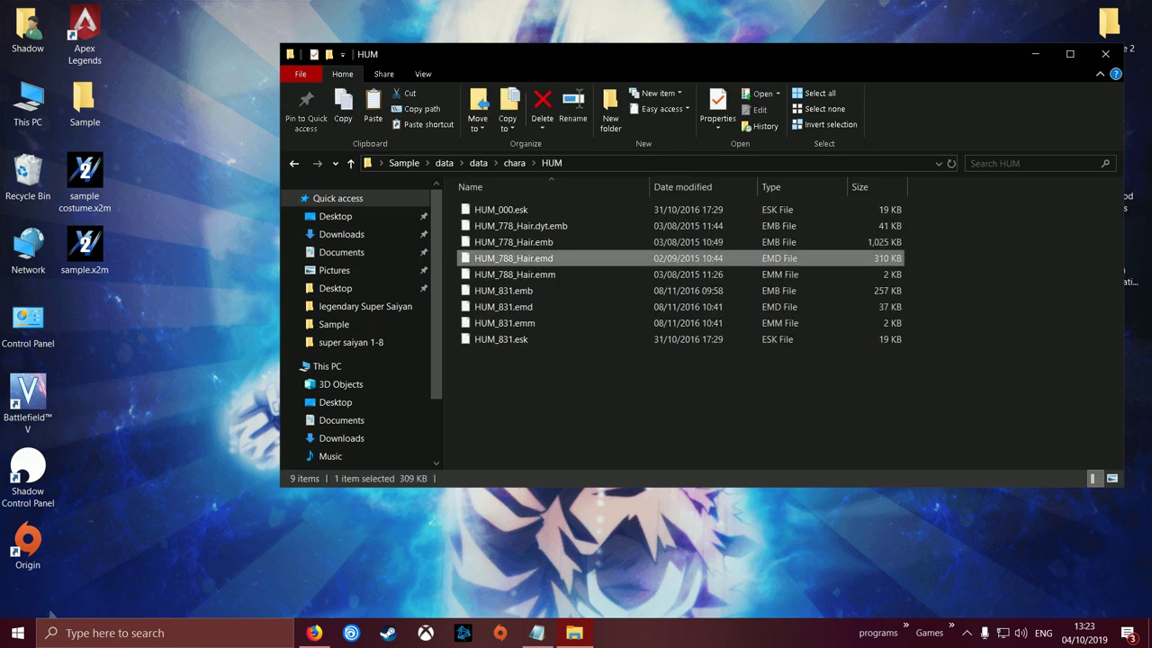
pyautogui.rightClick(540, 259)
pyautogui.click(581, 506)
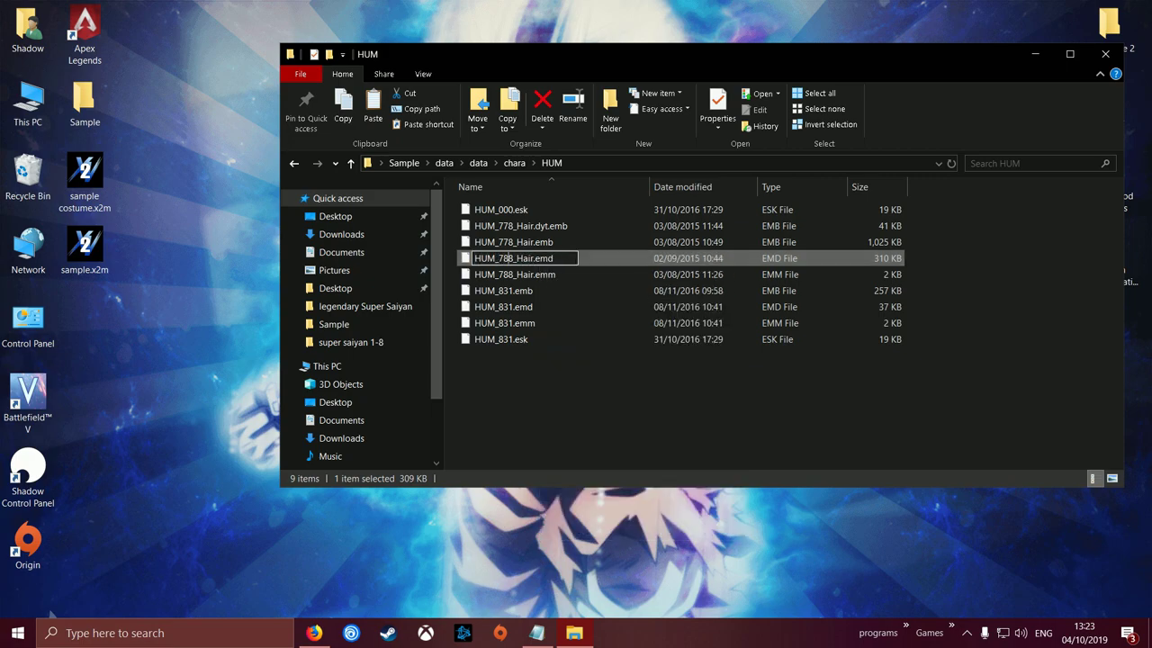
pyautogui.click(510, 259)
pyautogui.press('BackSpace')
pyautogui.write('7')
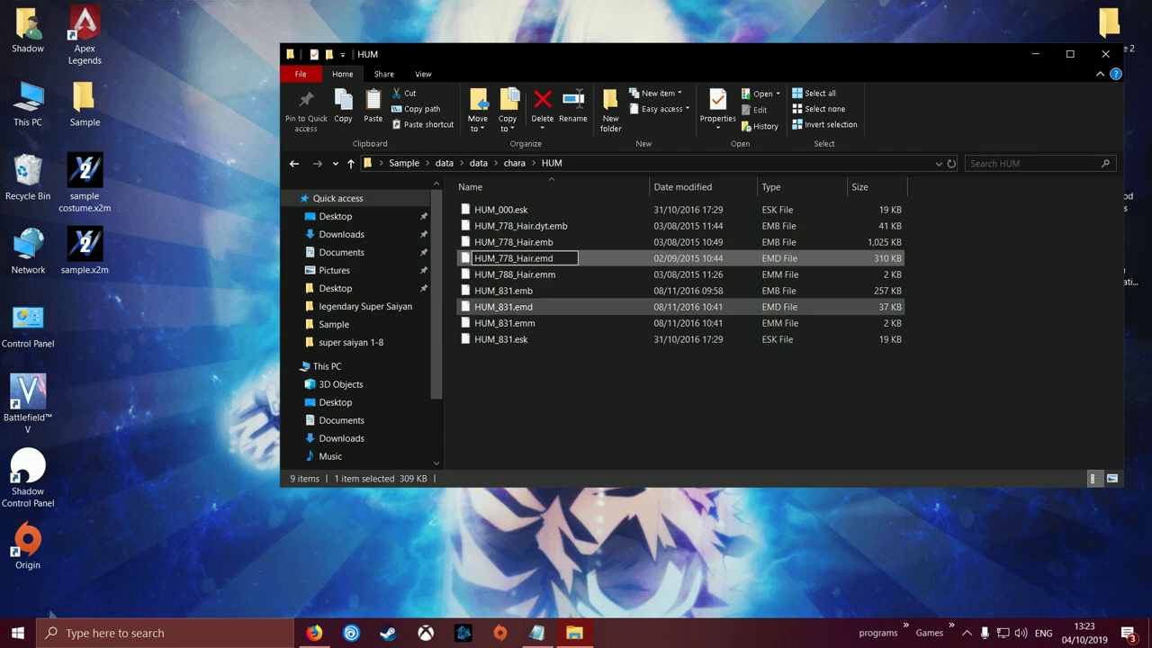
# Step: Rename HUM_788_Hair.emm as HUM_778_Hair.emm
pyautogui.rightClick(519, 279)
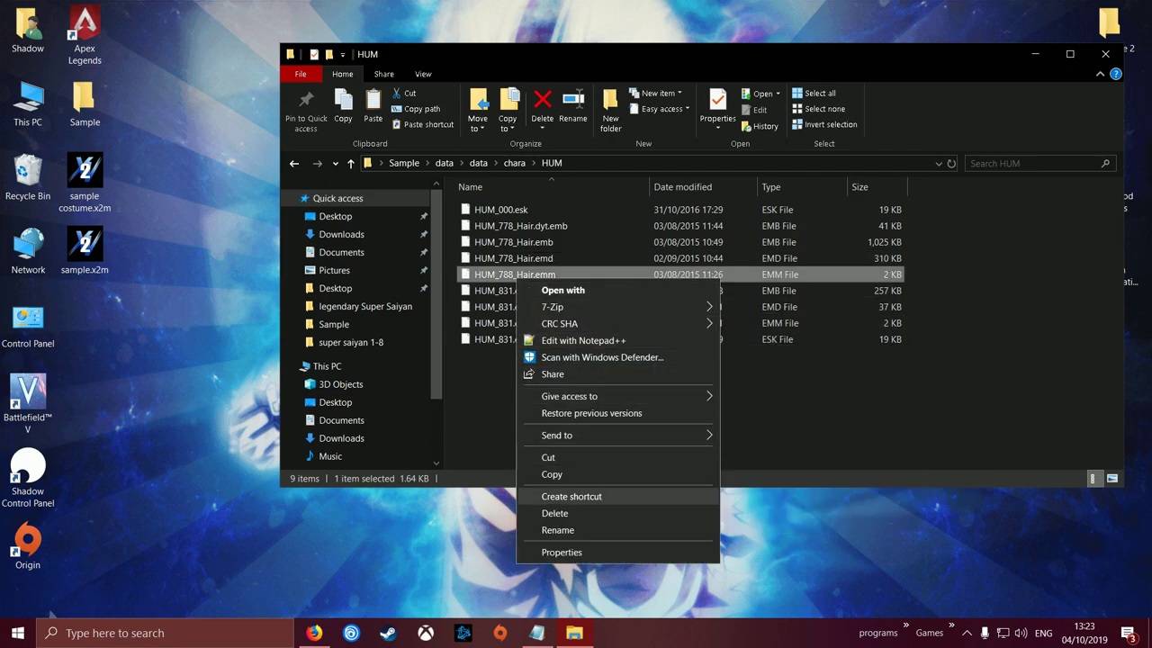
pyautogui.click(558, 530)
pyautogui.click(555, 274)
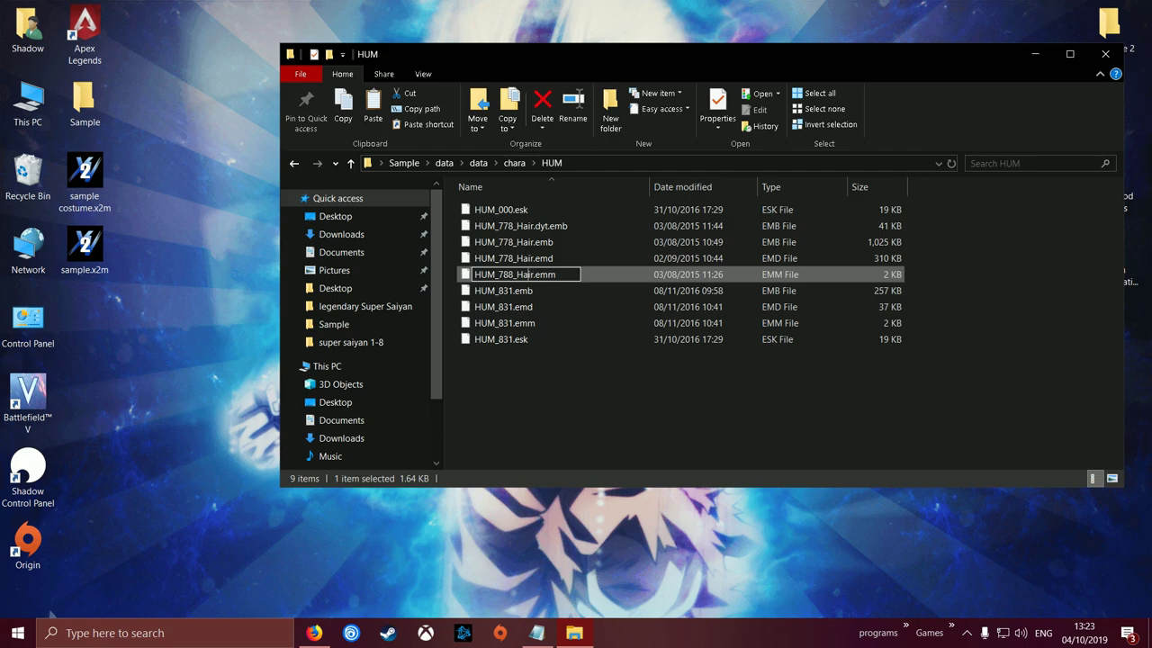
pyautogui.press('BackSpace')
pyautogui.write('7')
pyautogui.press('Return')
# Step: Check the file names in the HUF folder, then go back up to Sample's outer data folder
pyautogui.press('BackSpace')
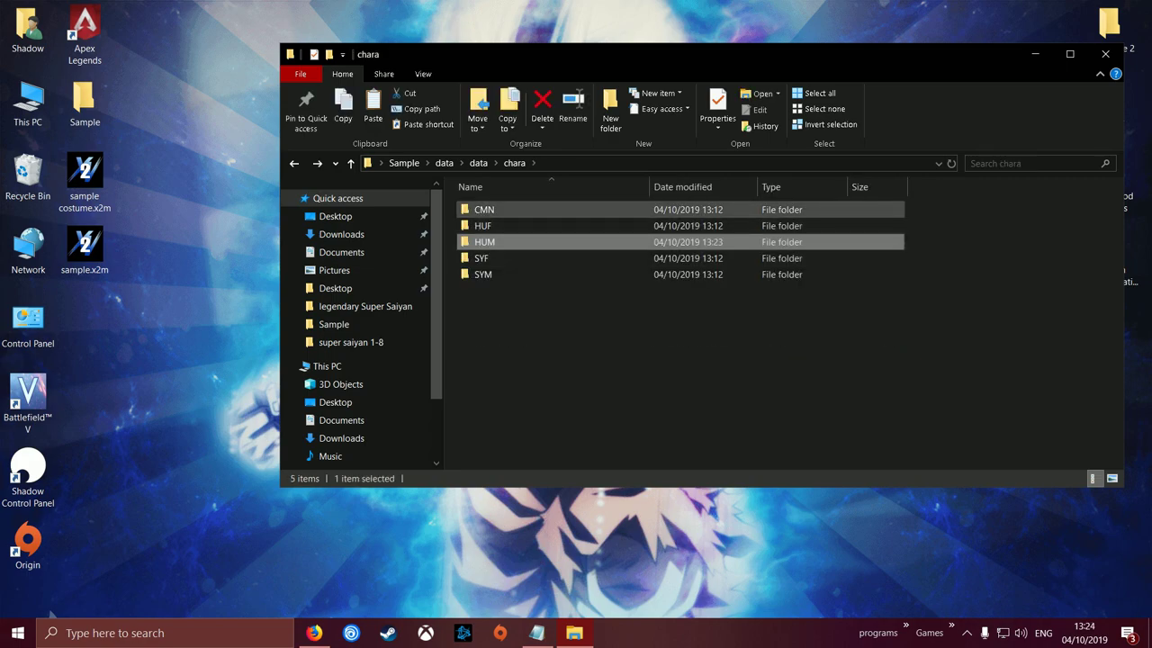
pyautogui.doubleClick(486, 226)
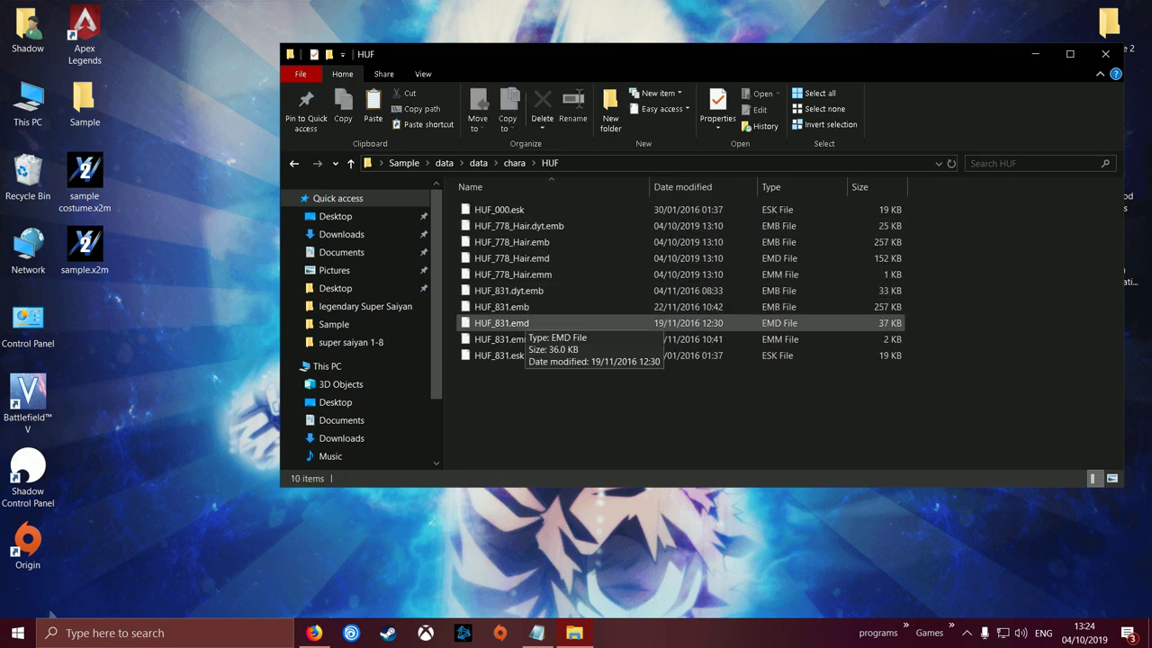
pyautogui.press('BackSpace')
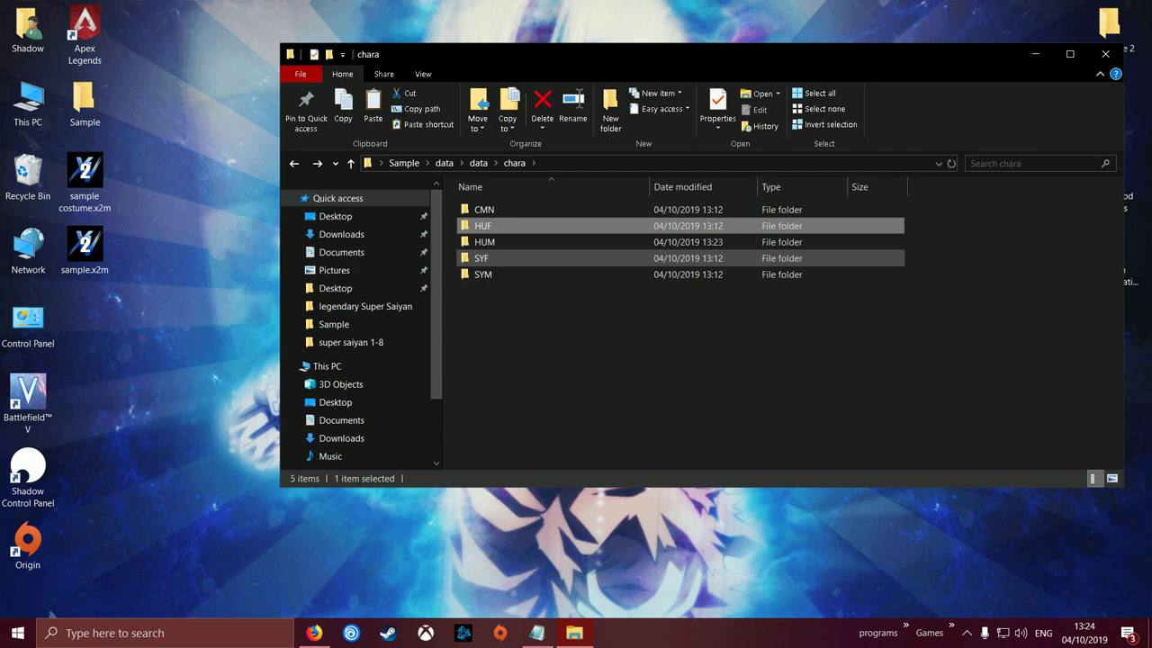
pyautogui.press('BackSpace')
pyautogui.press('BackSpace')
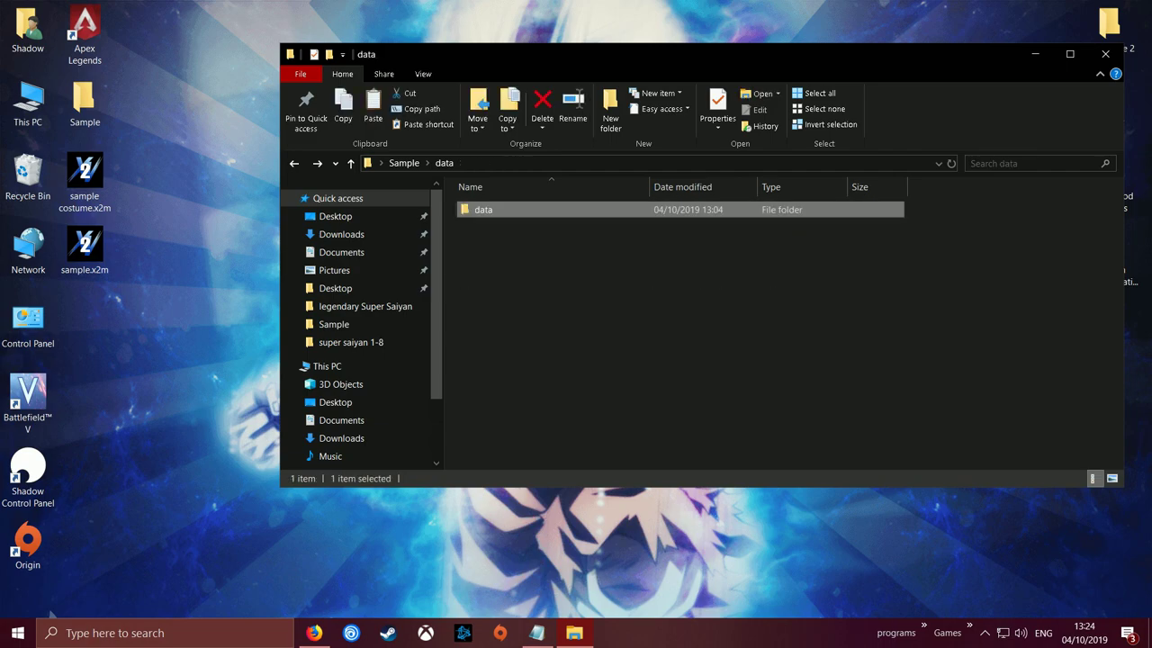
# Step: Open Sample's busts folder and examine the bust files in its HUF and HUM folders
pyautogui.press('BackSpace')
pyautogui.press('Up')
pyautogui.press('Return')
pyautogui.moveTo(502, 55); pyautogui.dragTo(332, 56)
pyautogui.doubleClick(315, 209)
pyautogui.moveTo(394, 383); pyautogui.dragTo(324, 198)
pyautogui.click(396, 360)
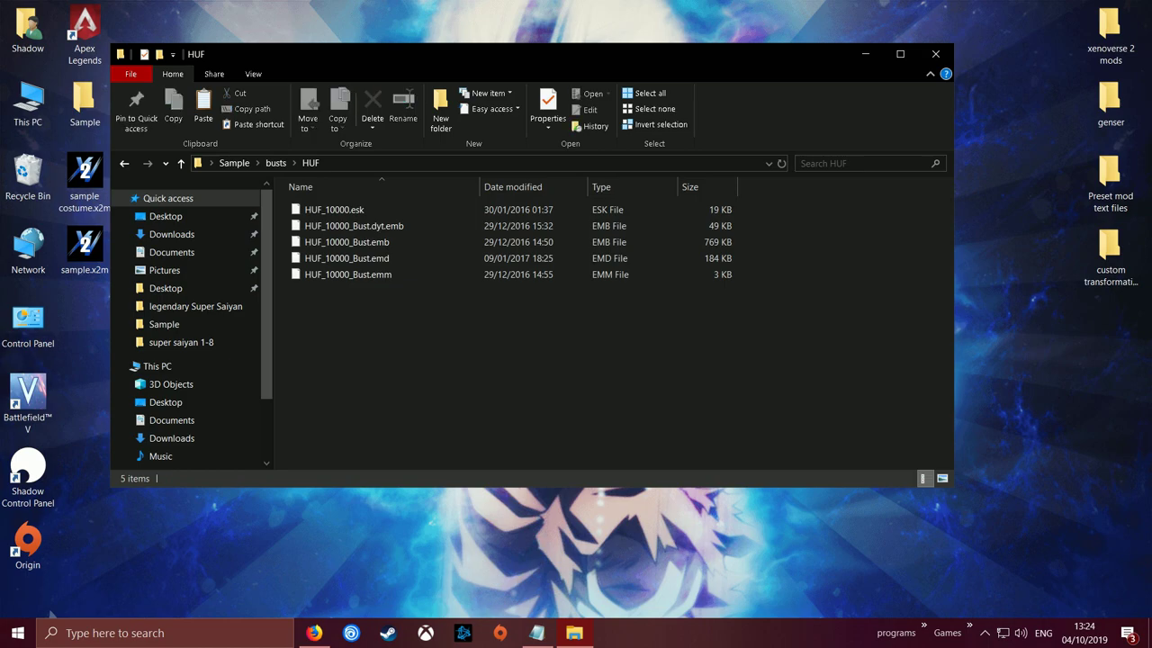
pyautogui.moveTo(425, 415); pyautogui.dragTo(317, 196)
pyautogui.press('BackSpace')
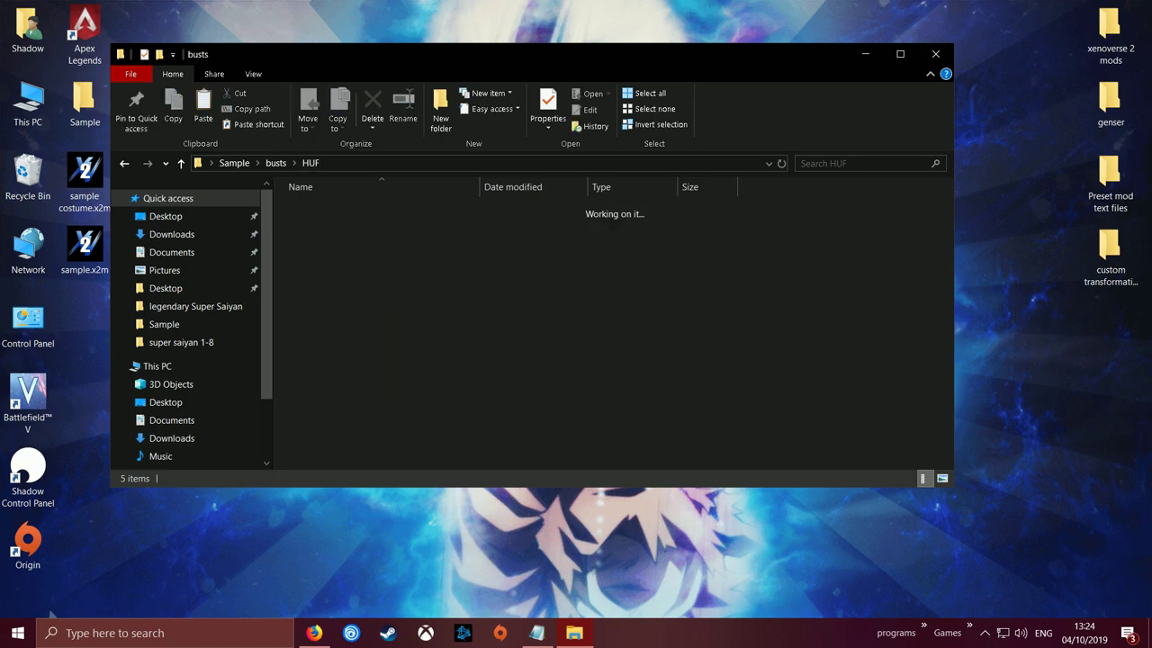
pyautogui.hotkey('alt', 'Right')
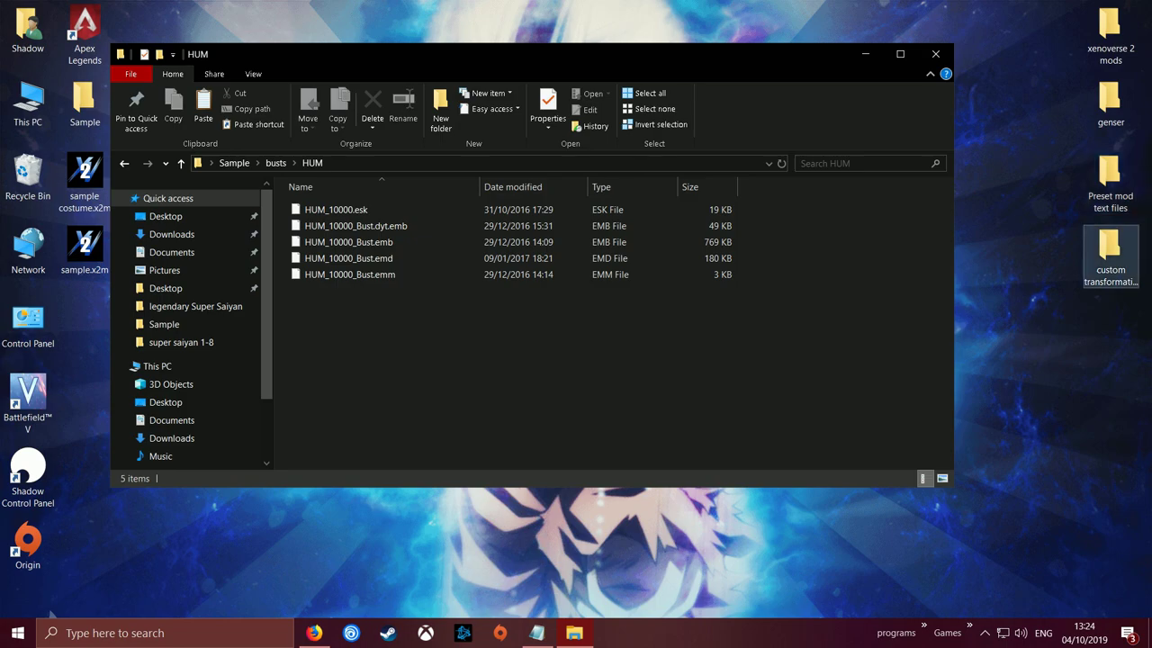
# Step: Open Saiyan Super Pack from the desktop's custom transformations files folder in a second window and place it beside the HUM busts window
pyautogui.click(1110, 256)
pyautogui.click(1044, 229)
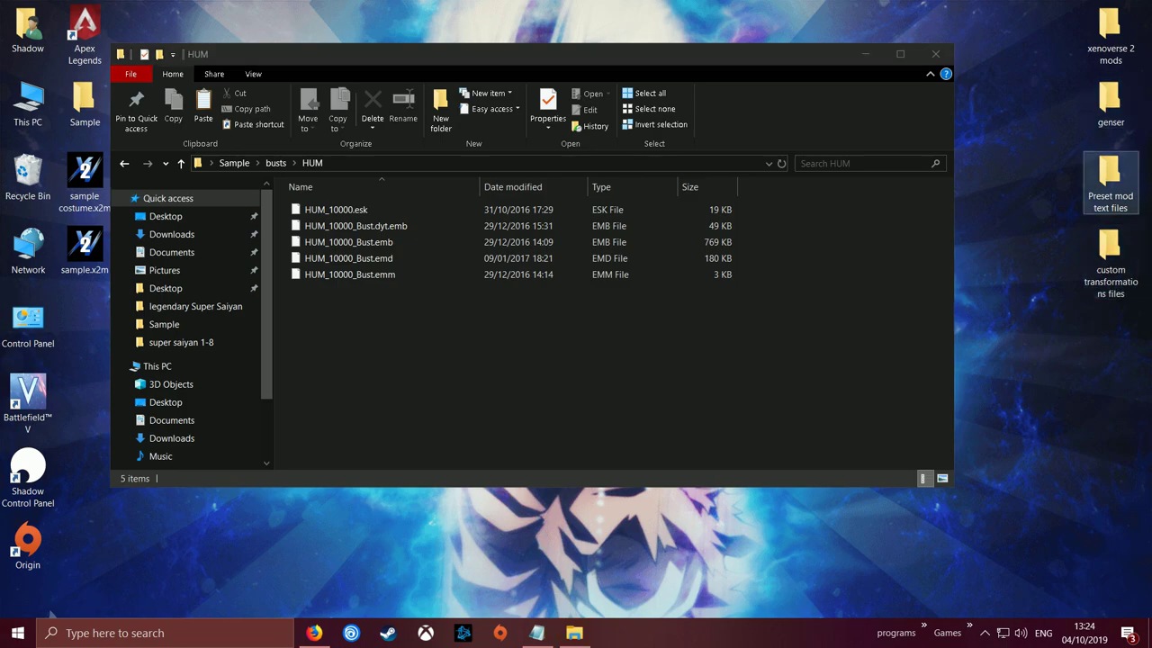
pyautogui.doubleClick(1110, 261)
pyautogui.moveTo(478, 73); pyautogui.dragTo(1033, 131)
pyautogui.doubleClick(914, 320)
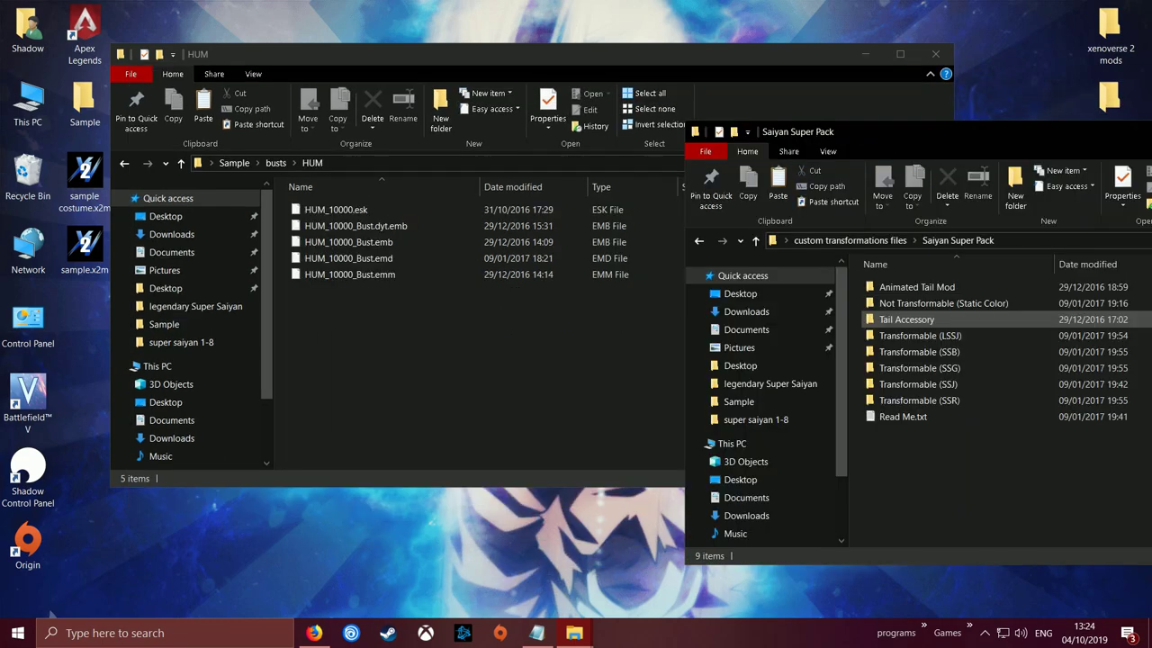
pyautogui.moveTo(897, 137); pyautogui.dragTo(767, 58)
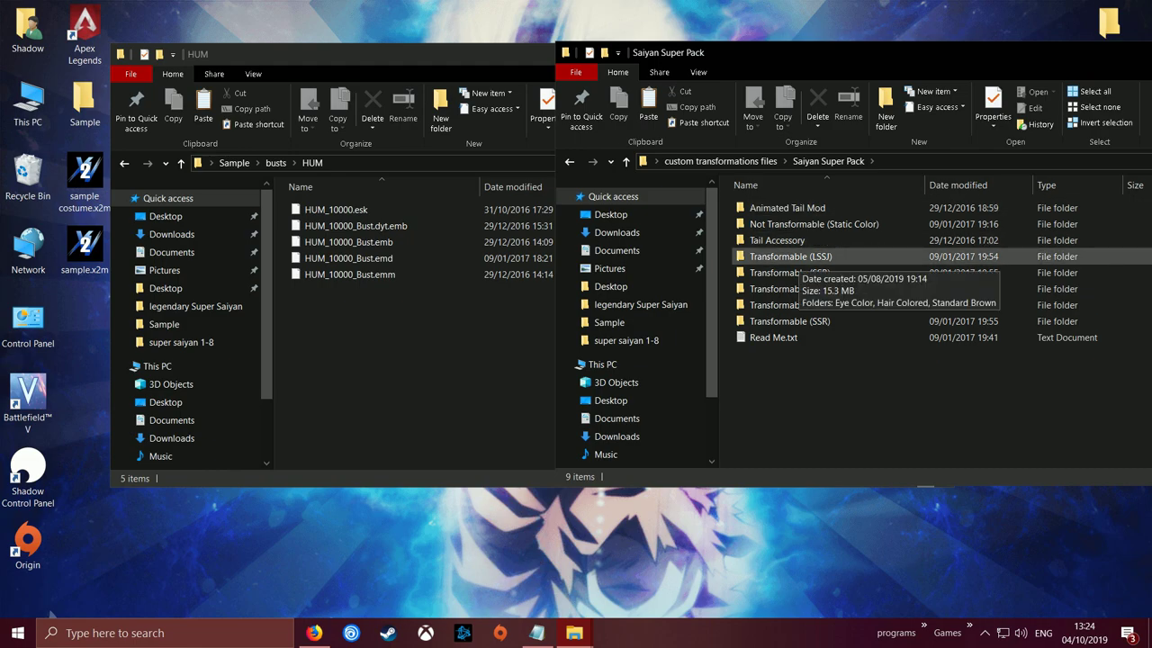
# Step: Go to Transformable (LSSJ)/Hair Colored/Female/Bust (Tailed) and select all the HUF_000 files
pyautogui.doubleClick(790, 257)
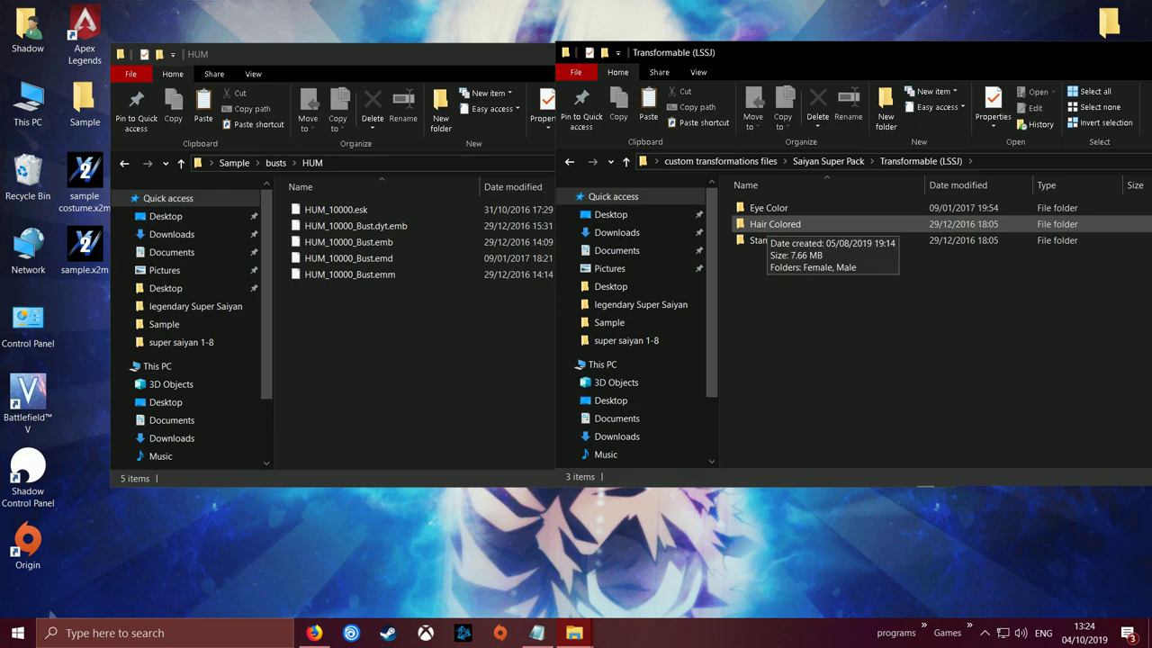
pyautogui.doubleClick(774, 224)
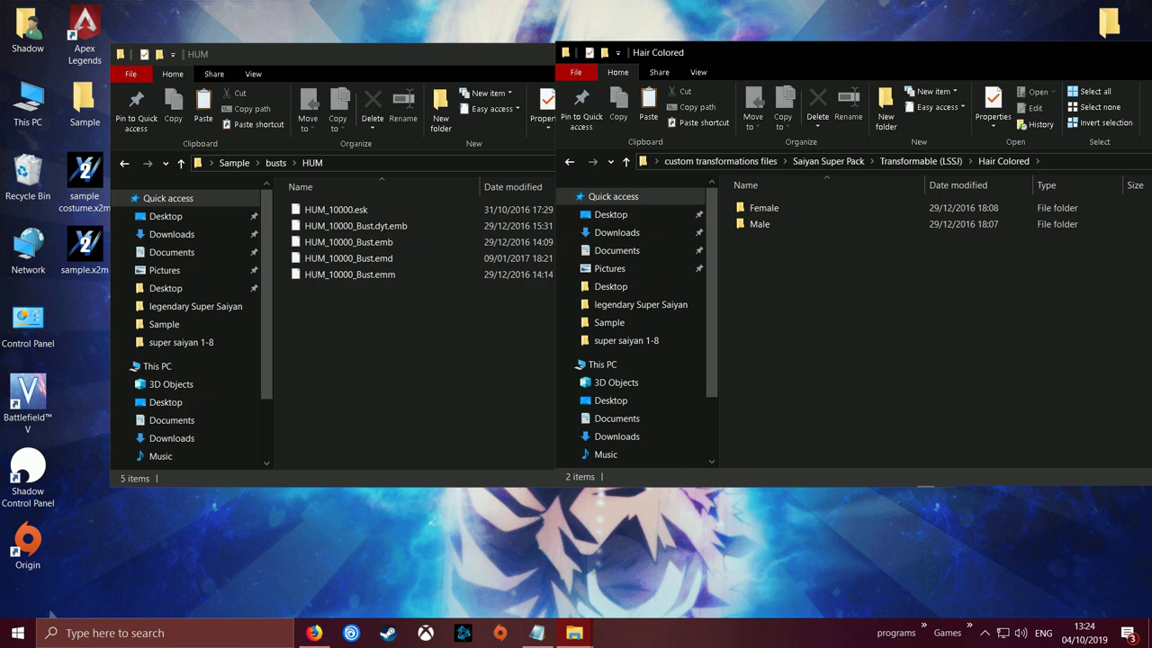
pyautogui.doubleClick(764, 208)
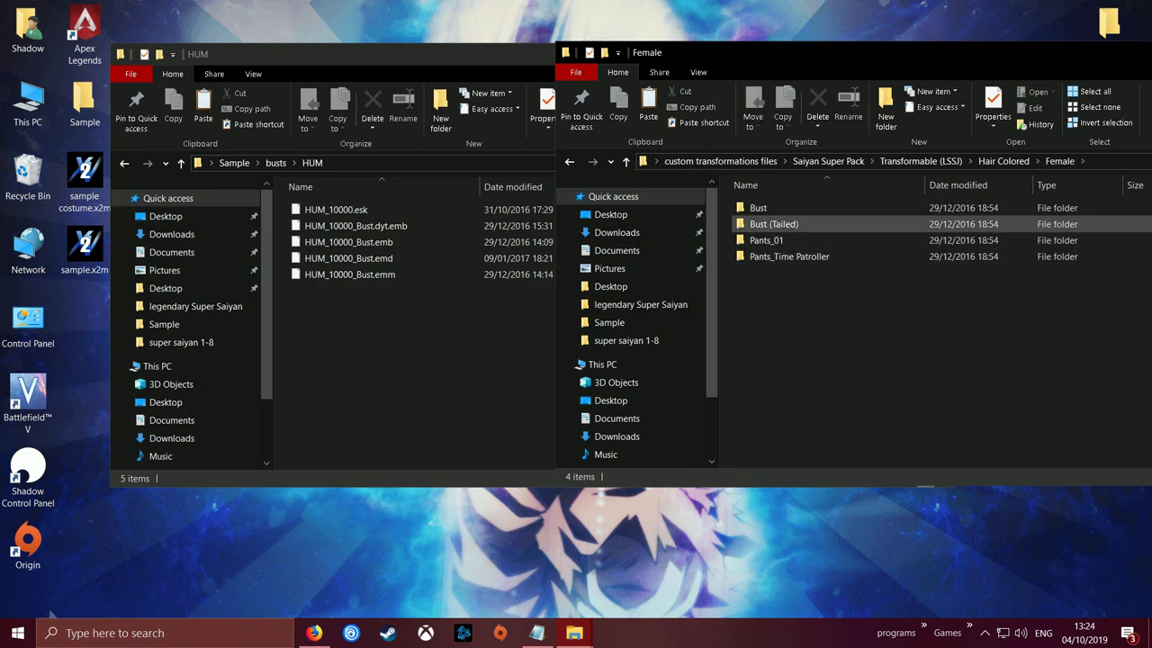
pyautogui.doubleClick(774, 224)
pyautogui.moveTo(787, 378); pyautogui.dragTo(762, 205)
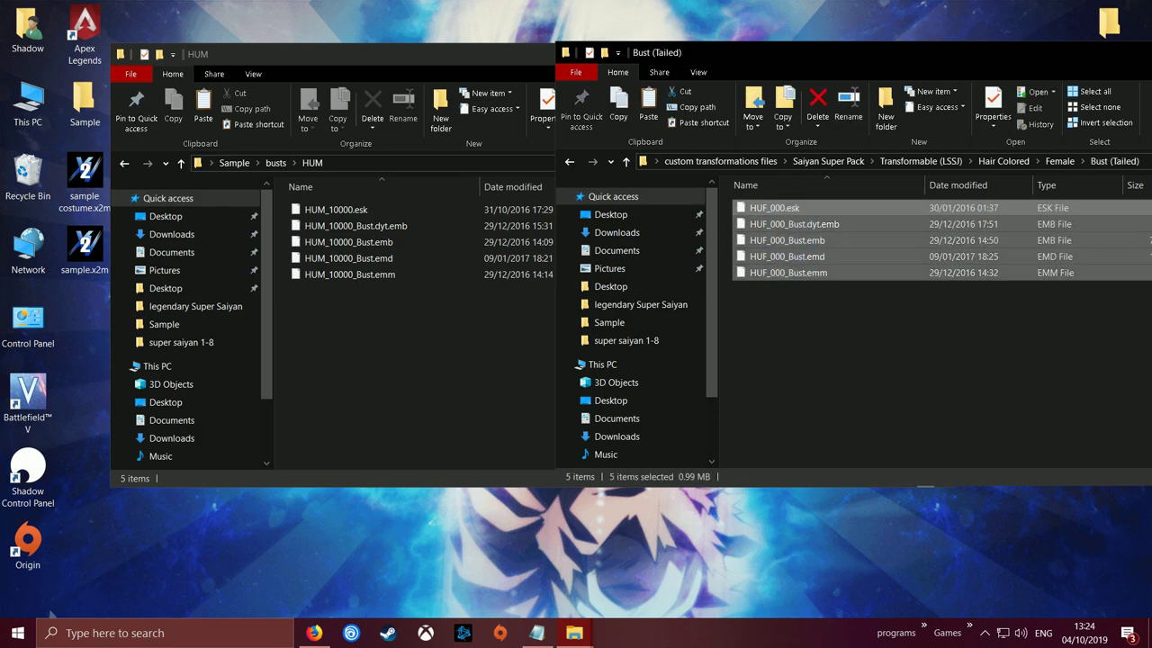
# Step: Copy the selected HUF_000 files from the female Bust (Tailed) folder into Sample/busts/HUF
pyautogui.rightClick(775, 254)
pyautogui.click(810, 411)
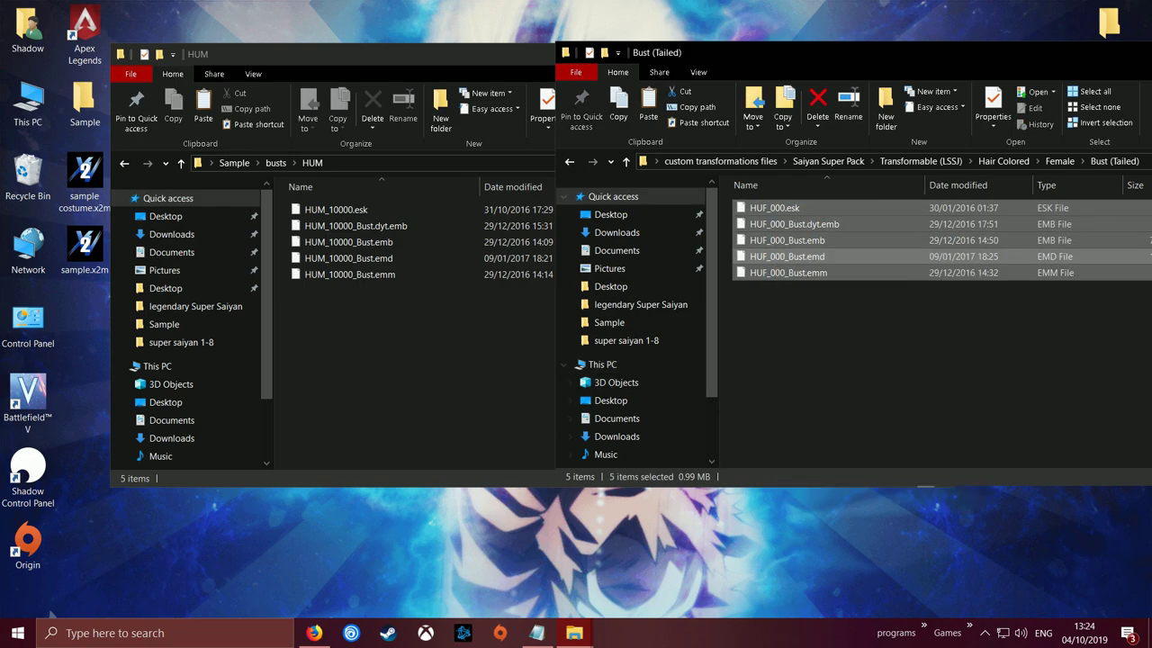
pyautogui.click(486, 360)
pyautogui.hotkey('alt', 'Left')
pyautogui.click(1008, 333)
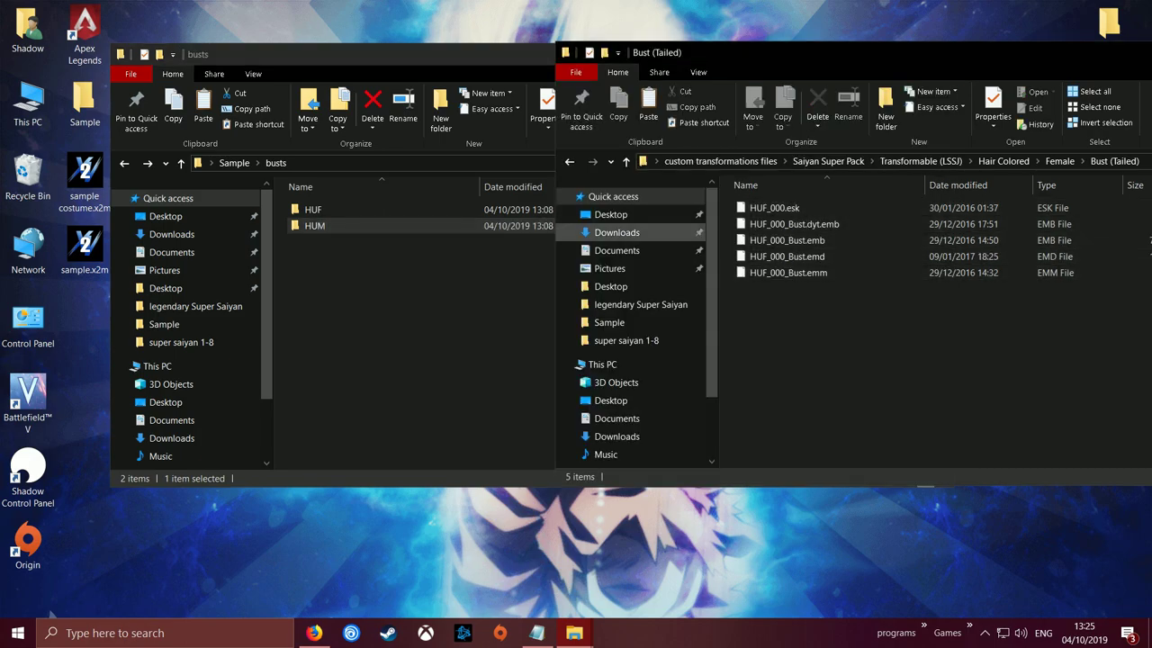
pyautogui.doubleClick(313, 209)
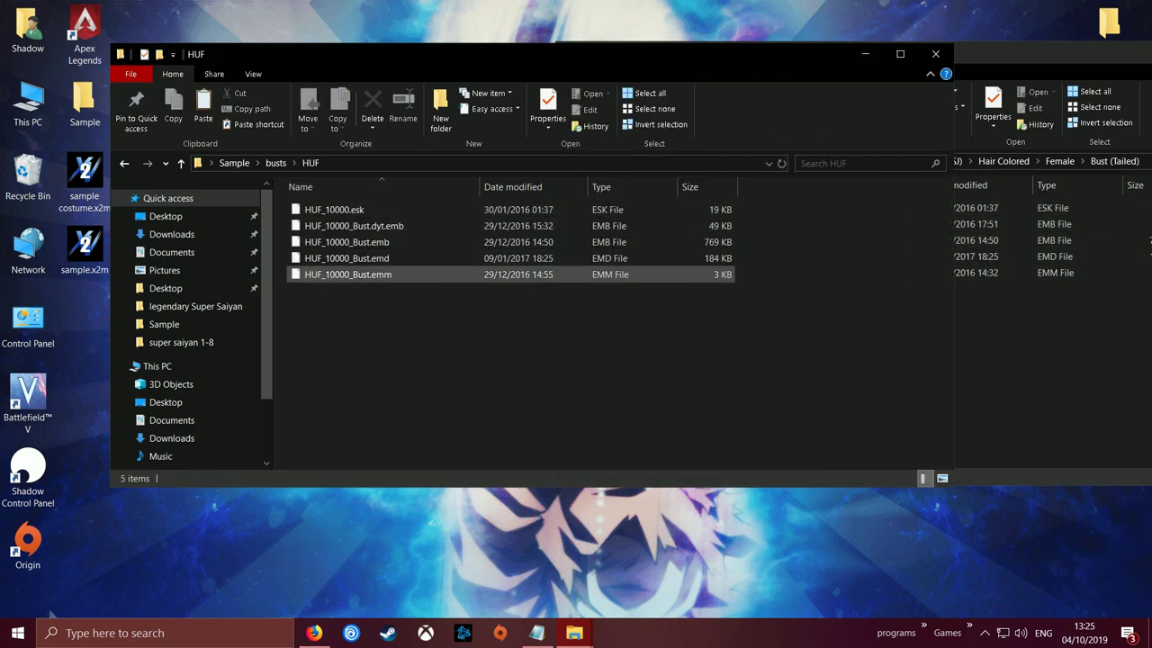
pyautogui.rightClick(382, 342)
pyautogui.click(421, 447)
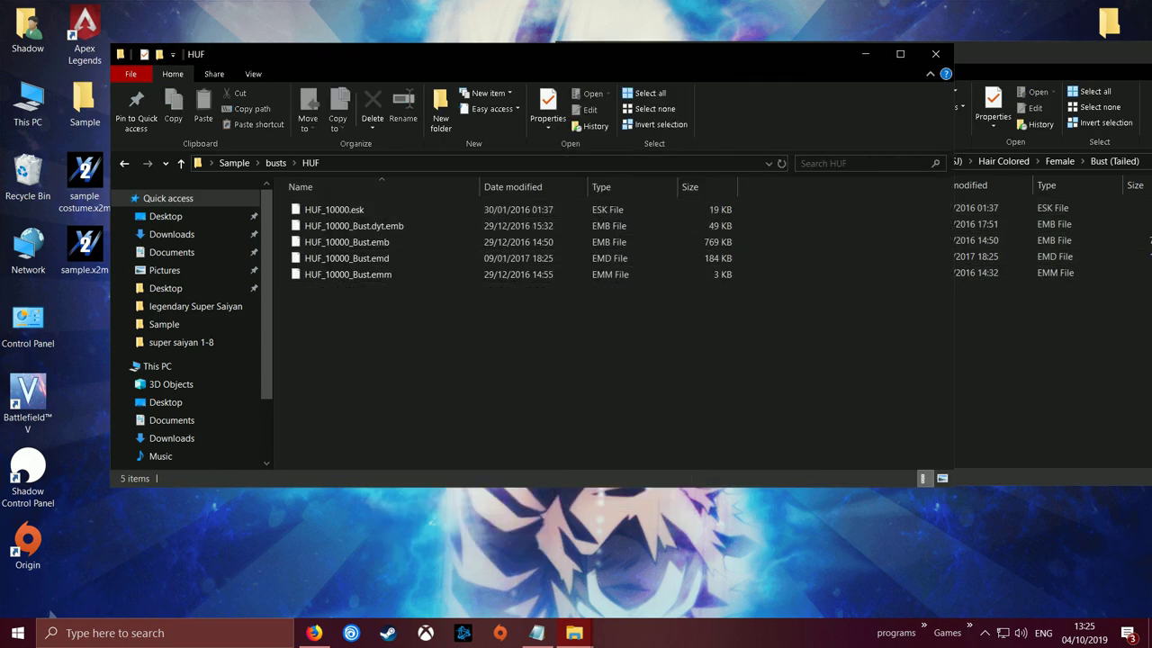
# Step: Go to Hair Colored/Male/Bust (Tailed) in the Saiyan Super Pack window and copy all five HUM_000 files
pyautogui.click(1008, 333)
pyautogui.hotkey('alt', 'Left')
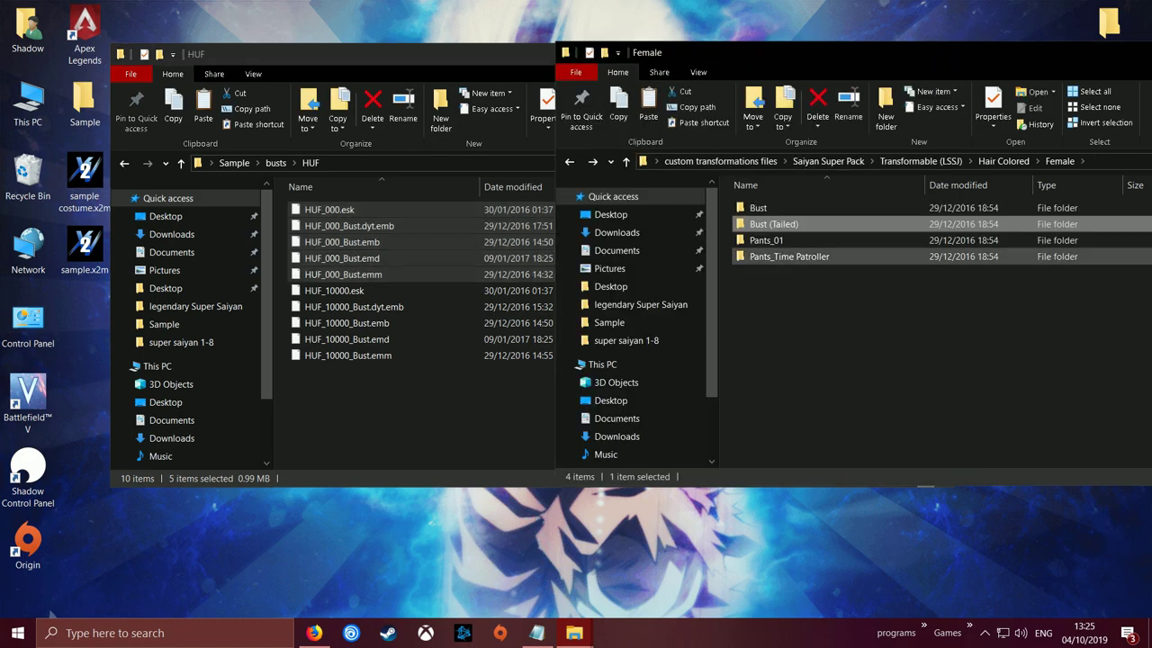
pyautogui.press('BackSpace')
pyautogui.press('Down')
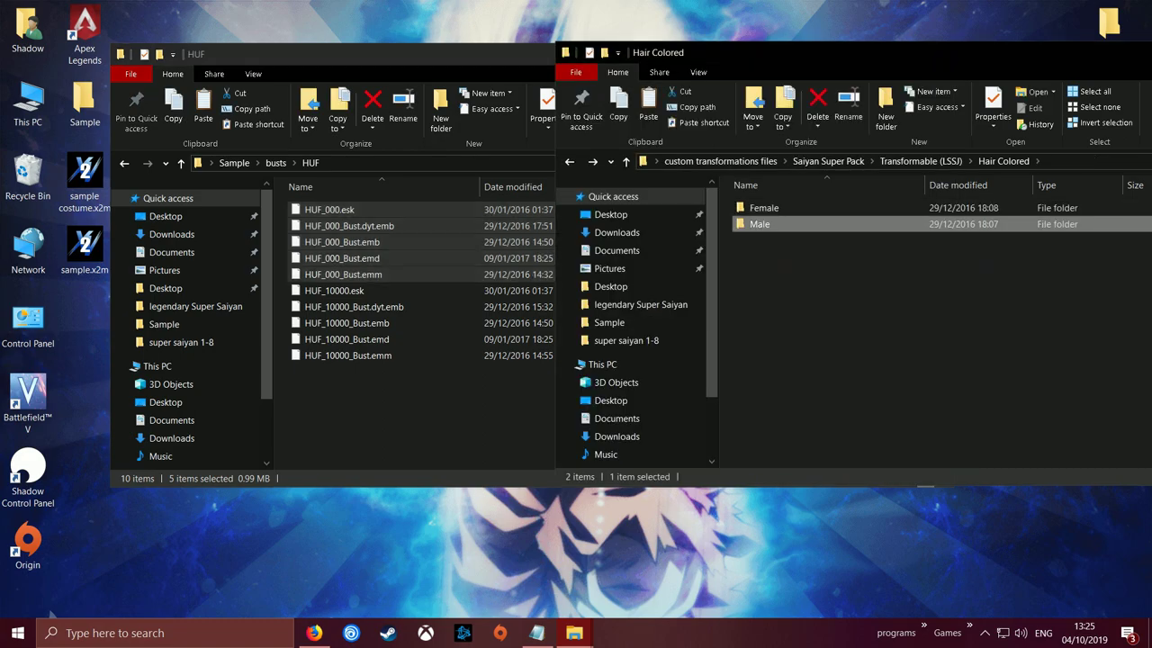
pyautogui.press('Return')
pyautogui.press('Down')
pyautogui.press('Up')
pyautogui.press('Return')
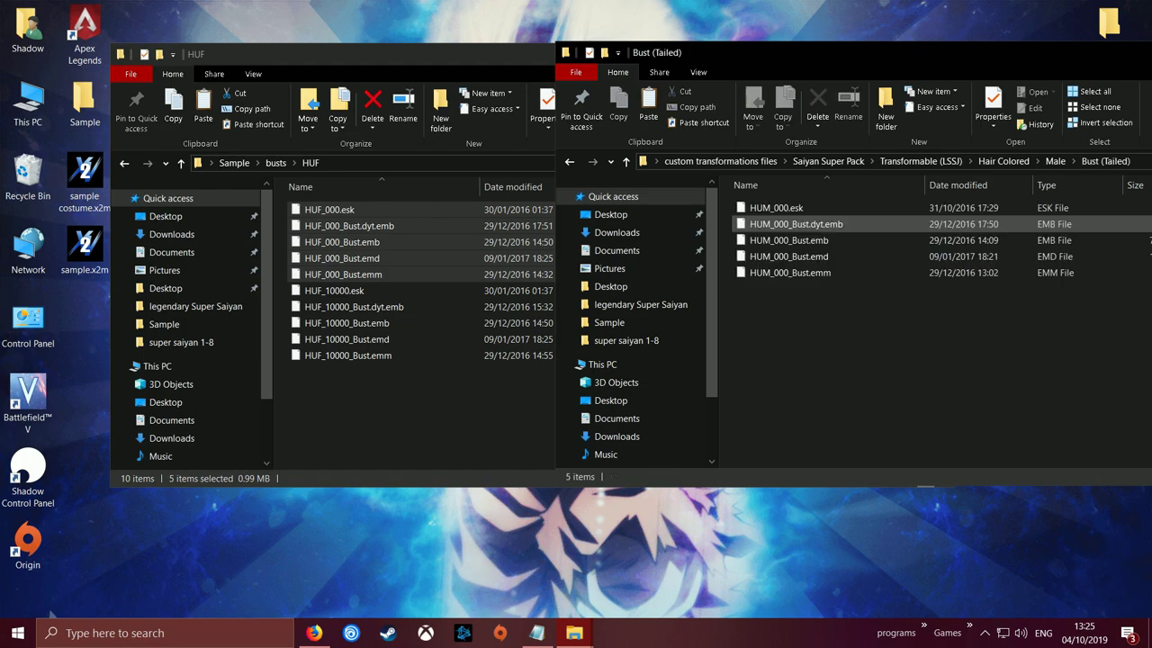
pyautogui.moveTo(845, 368); pyautogui.dragTo(762, 201)
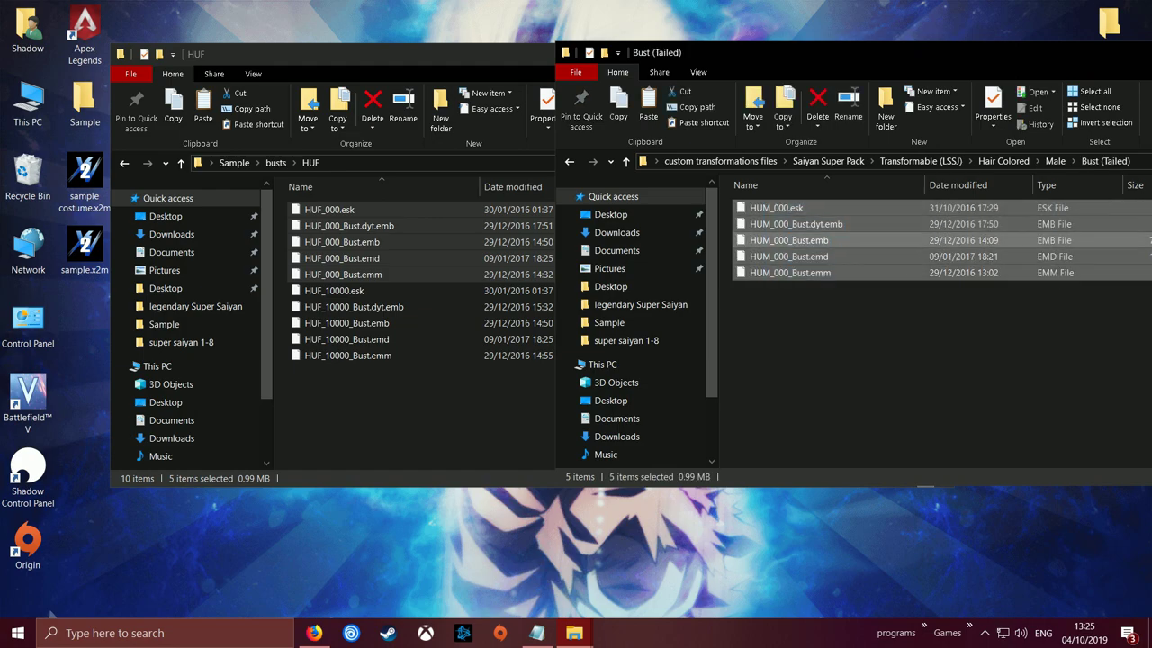
pyautogui.rightClick(767, 235)
pyautogui.click(795, 394)
# Step: Paste the copied HUM_000 files into Sample/busts/HUM and close the Bust (Tailed) window
pyautogui.click(432, 407)
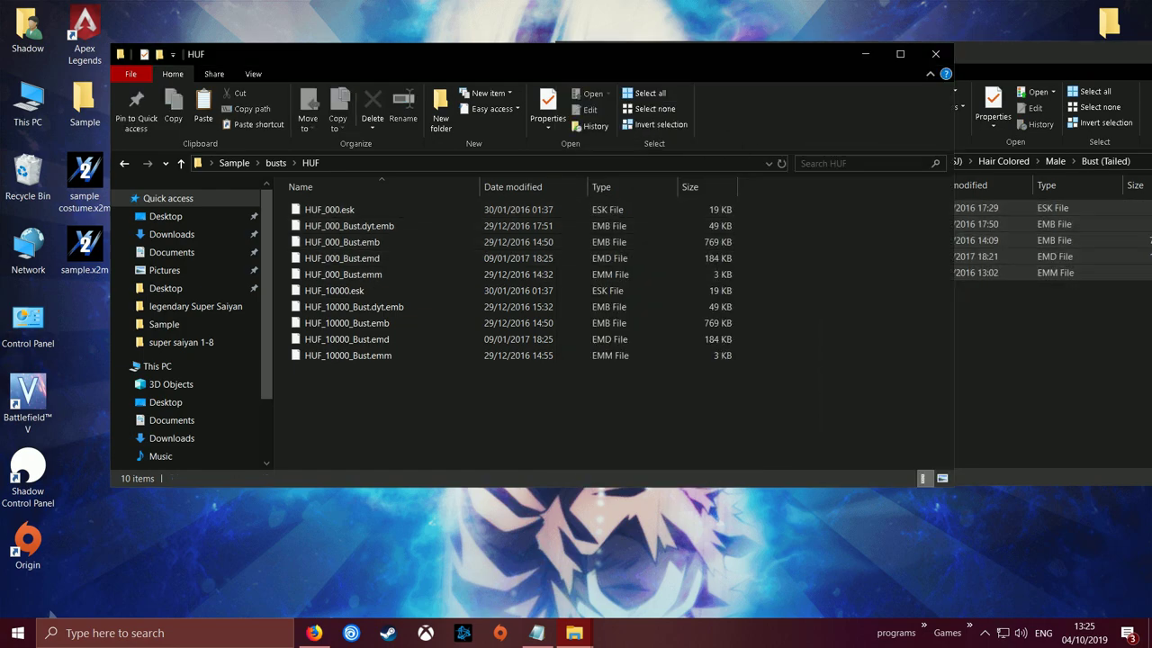
pyautogui.hotkey('alt', 'Left')
pyautogui.doubleClick(328, 225)
pyautogui.click(352, 339)
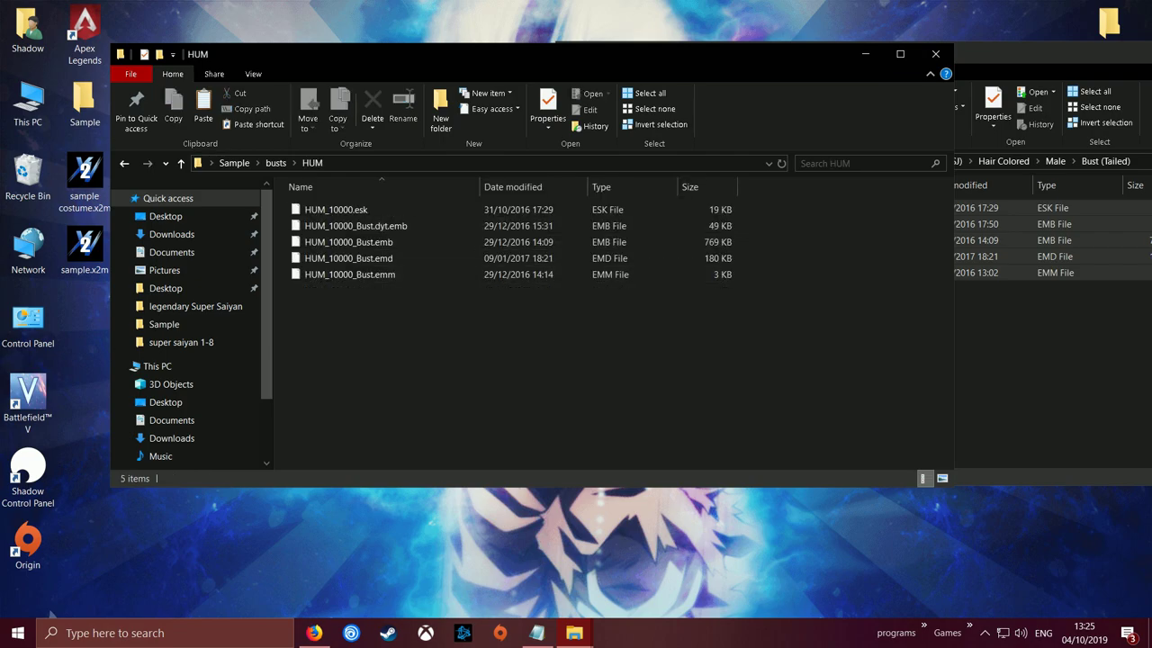
pyautogui.rightClick(352, 339)
pyautogui.click(386, 445)
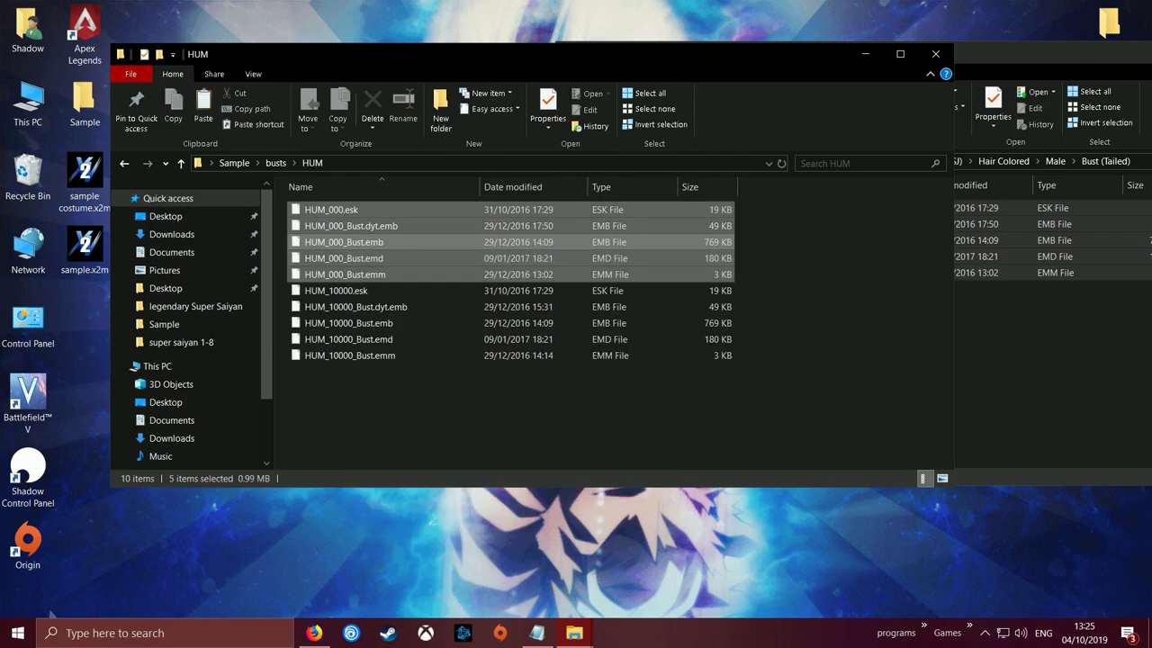
pyautogui.moveTo(1026, 54); pyautogui.dragTo(536, 89)
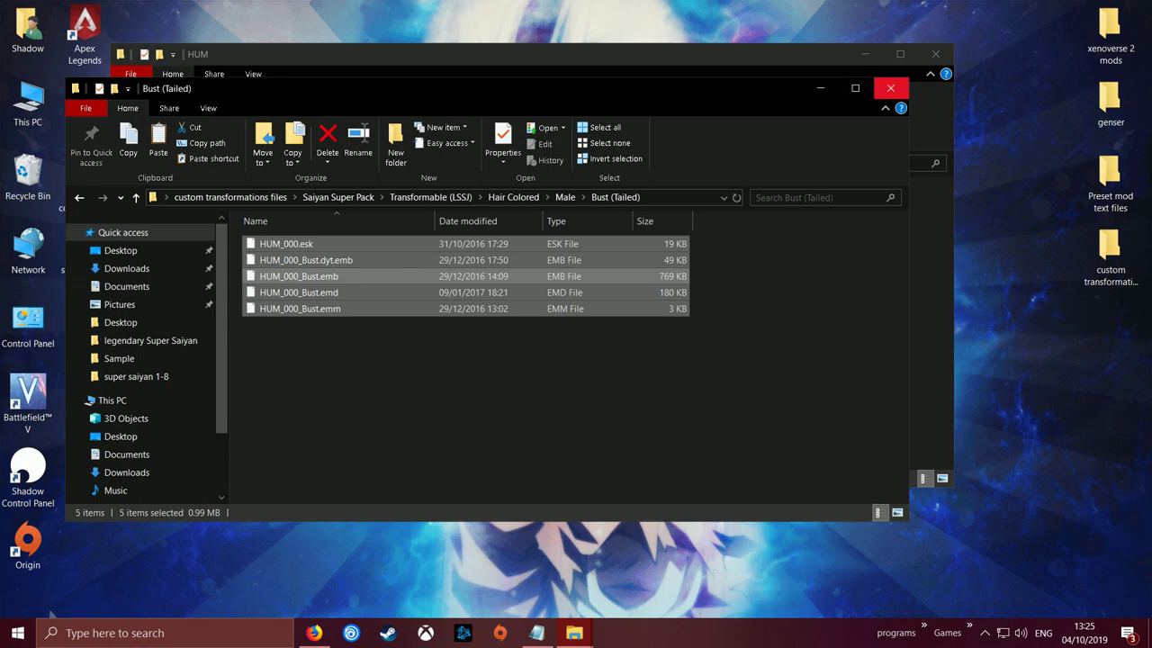
pyautogui.click(890, 87)
# Step: Rename HUM_000.esk as HUM_10001.esk in the HUM folder
pyautogui.click(333, 210)
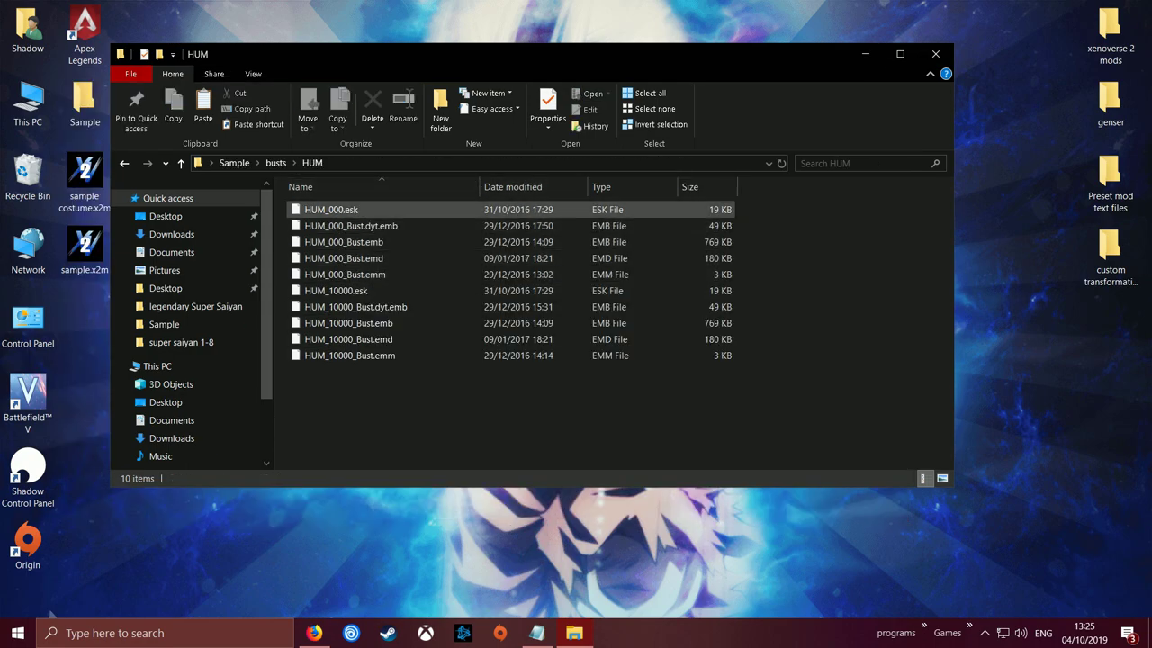
pyautogui.rightClick(341, 211)
pyautogui.click(381, 462)
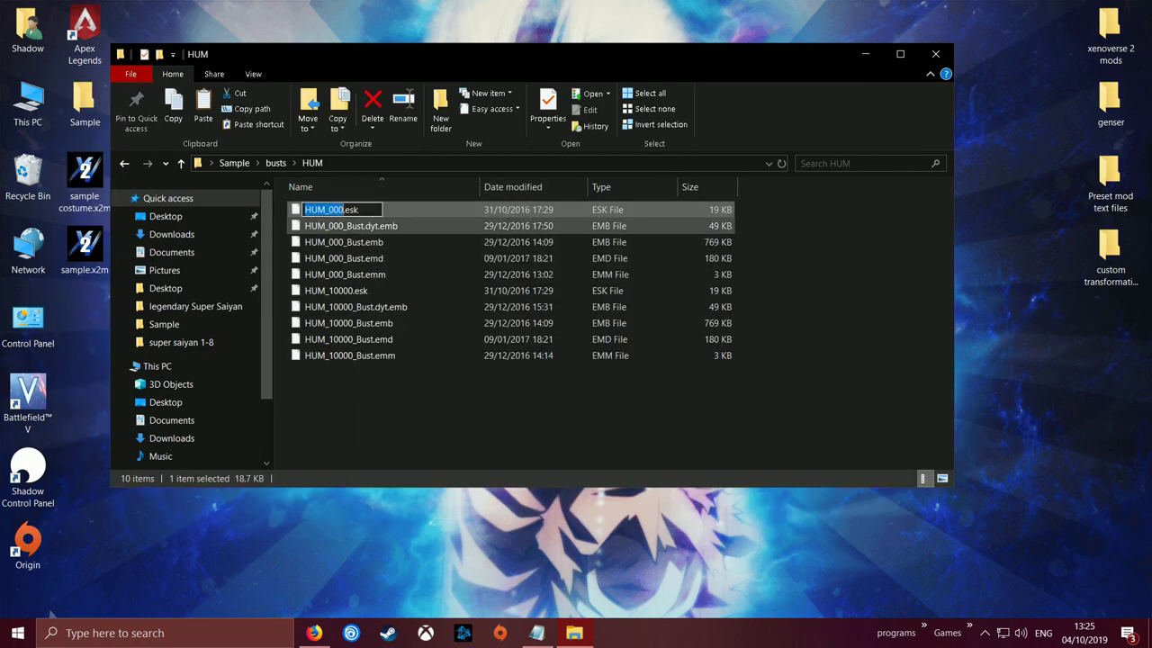
pyautogui.hotkey('ctrl', 'a')
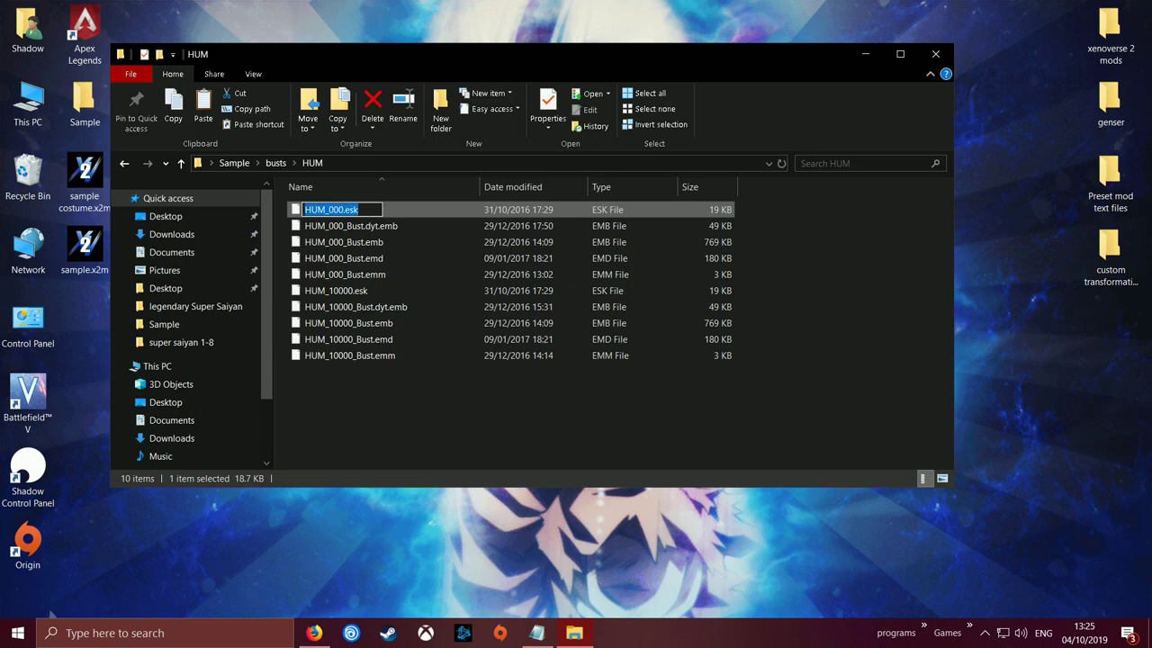
pyautogui.click(330, 210)
pyautogui.write('10')
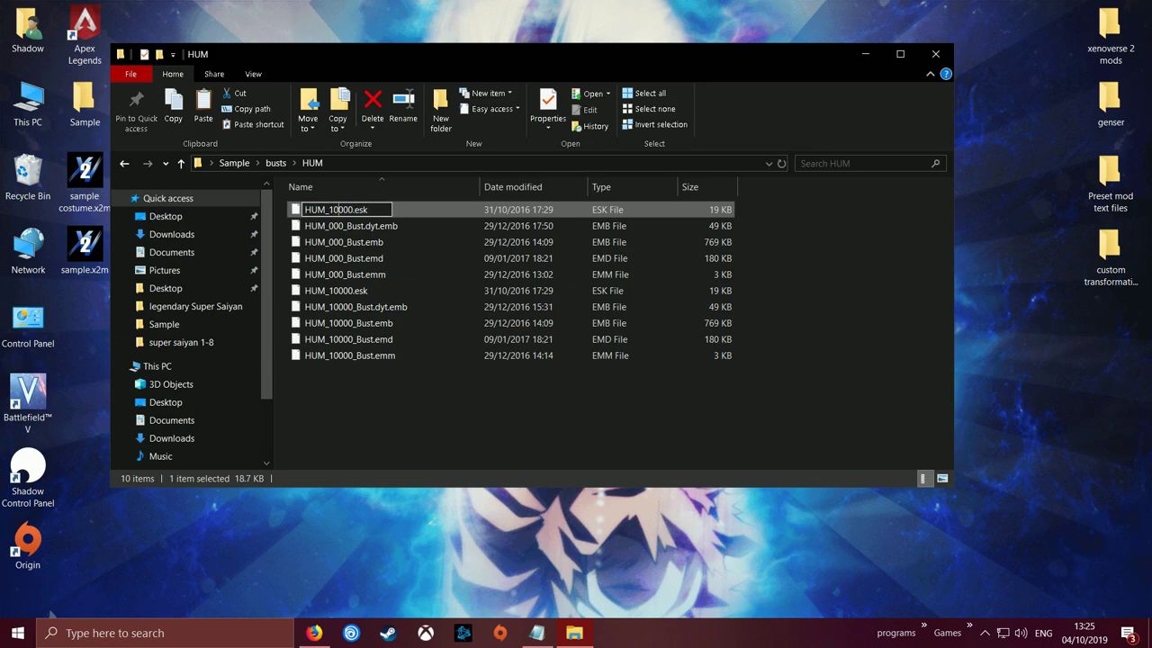
pyautogui.press('BackSpace')
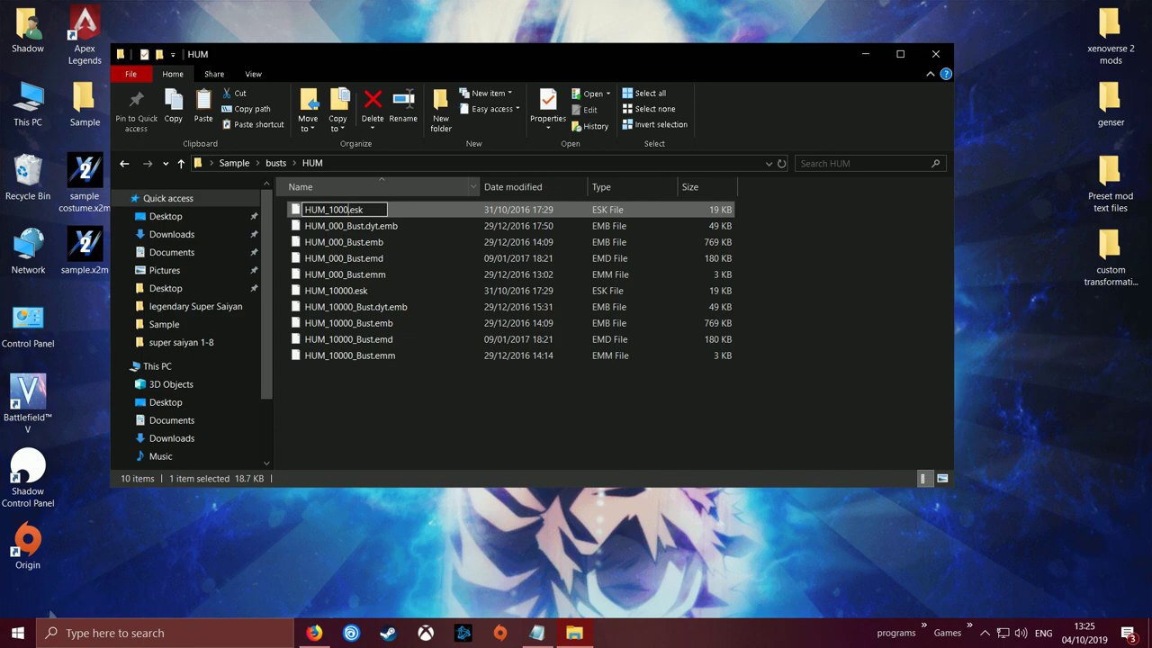
pyautogui.write('1')
pyautogui.press('Tab')
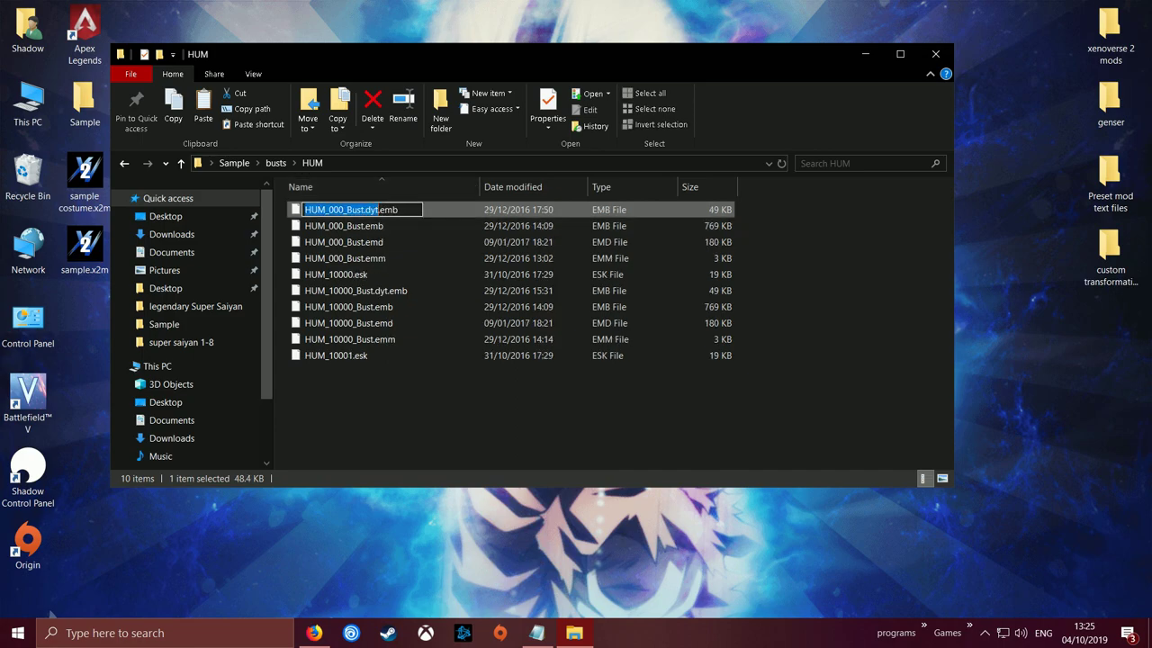
# Step: Rename HUM_000_Bust.dyt.emb as HUM_10001_Bust.dyt.emb
pyautogui.click(333, 210)
pyautogui.write('10')
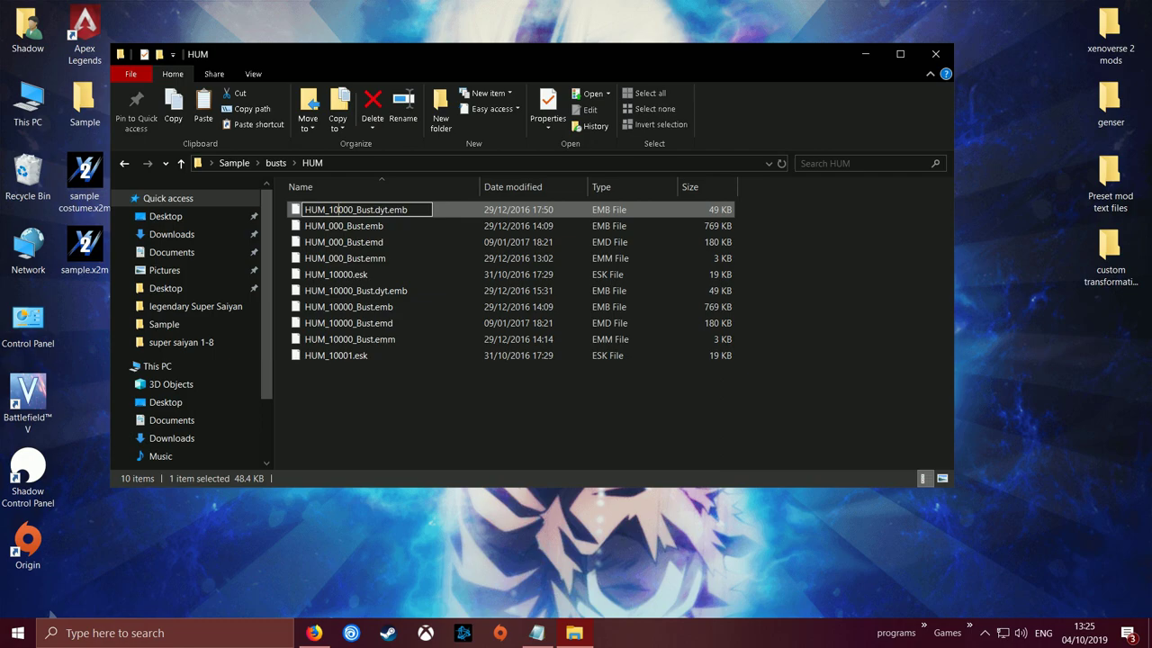
pyautogui.press('BackSpace')
pyautogui.write('1')
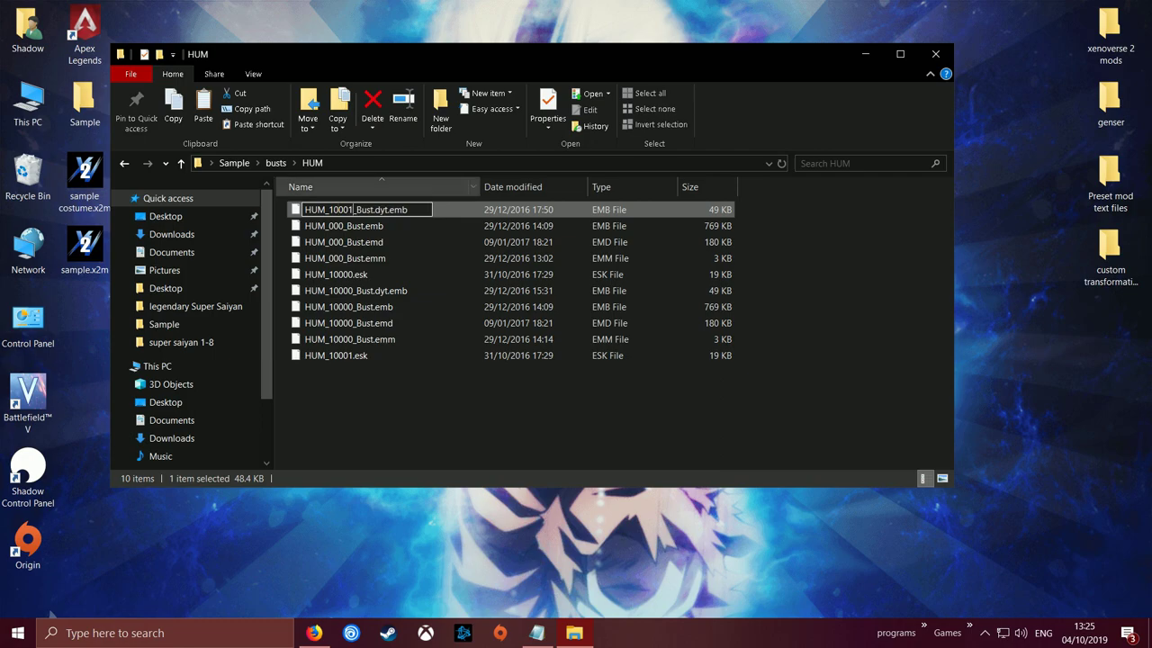
pyautogui.press('Tab')
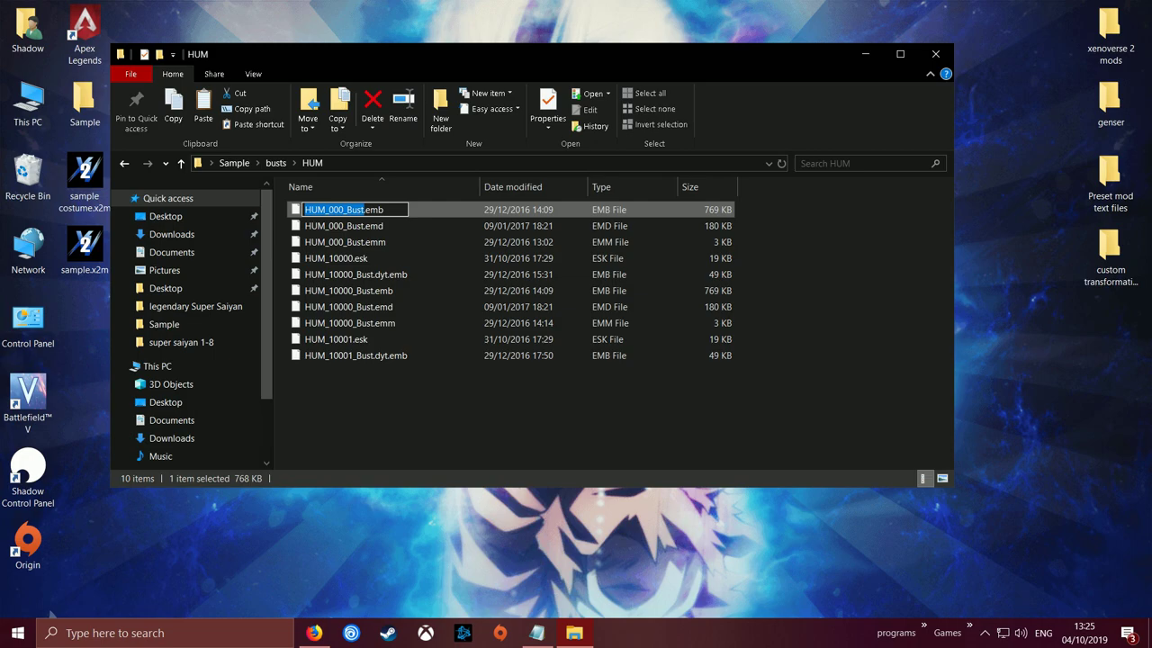
# Step: Rename HUM_000_Bust.emb as HUM_10001_Bust.emb
pyautogui.click(334, 210)
pyautogui.write('10')
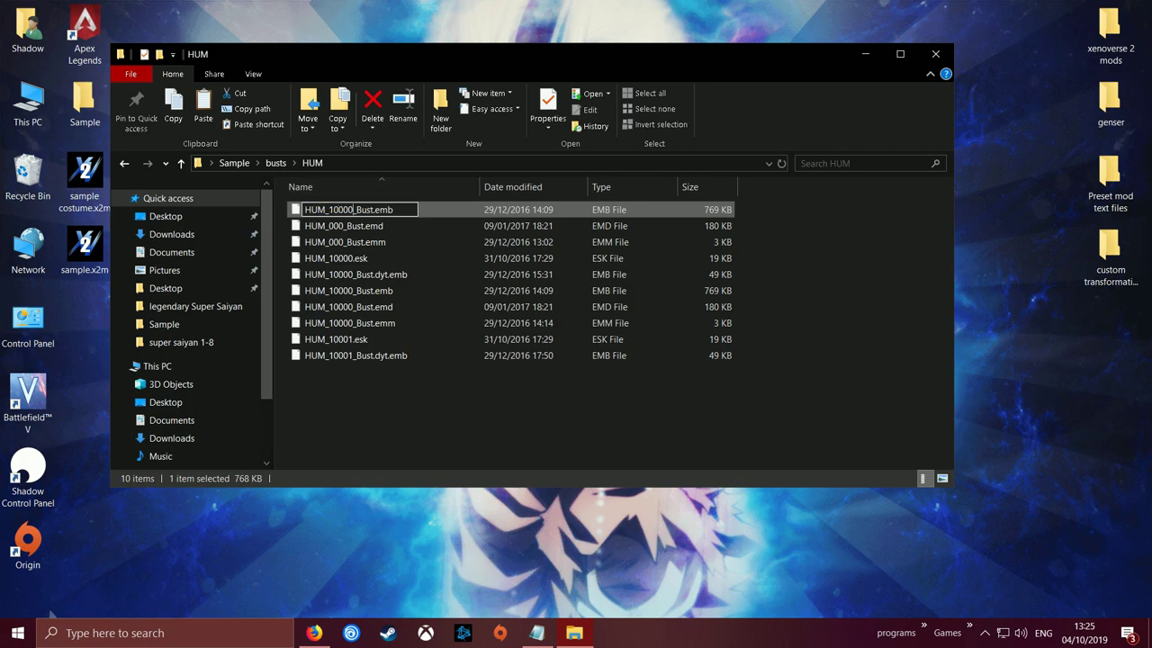
pyautogui.press('Right')
pyautogui.press('Right')
pyautogui.press('Right')
pyautogui.press('BackSpace')
pyautogui.write('1')
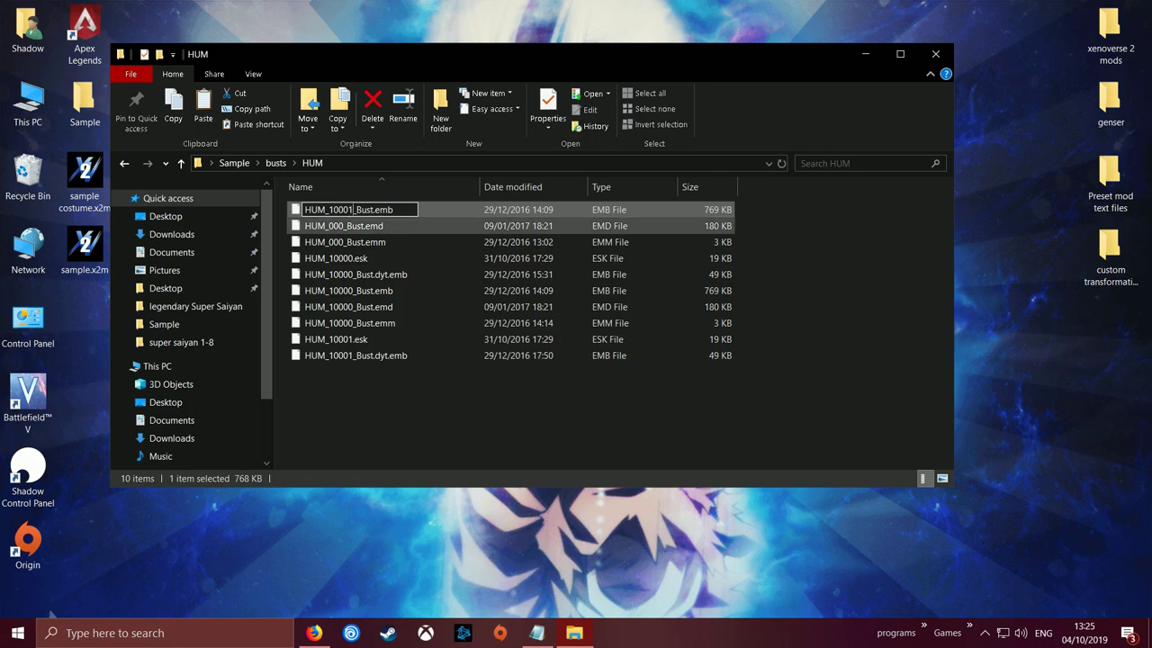
pyautogui.press('Tab')
# Step: Rename HUM_000_Bust.emd as HUM_10001_Bust.emd
pyautogui.click(329, 210)
pyautogui.write('10')
pyautogui.press('Right')
pyautogui.press('Right')
pyautogui.press('Right')
pyautogui.press('BackSpace')
pyautogui.write('1')
pyautogui.press('Tab')
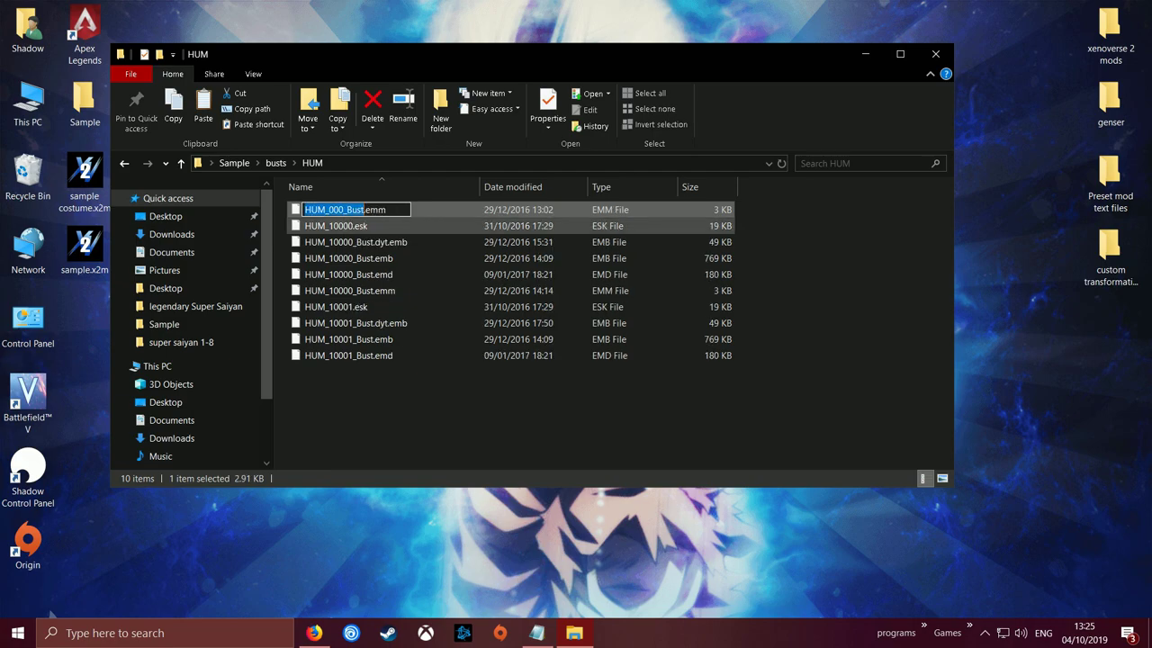
# Step: Rename HUM_000_Bust.emm as HUM_10001_Bust.emm
pyautogui.click(329, 209)
pyautogui.write('10')
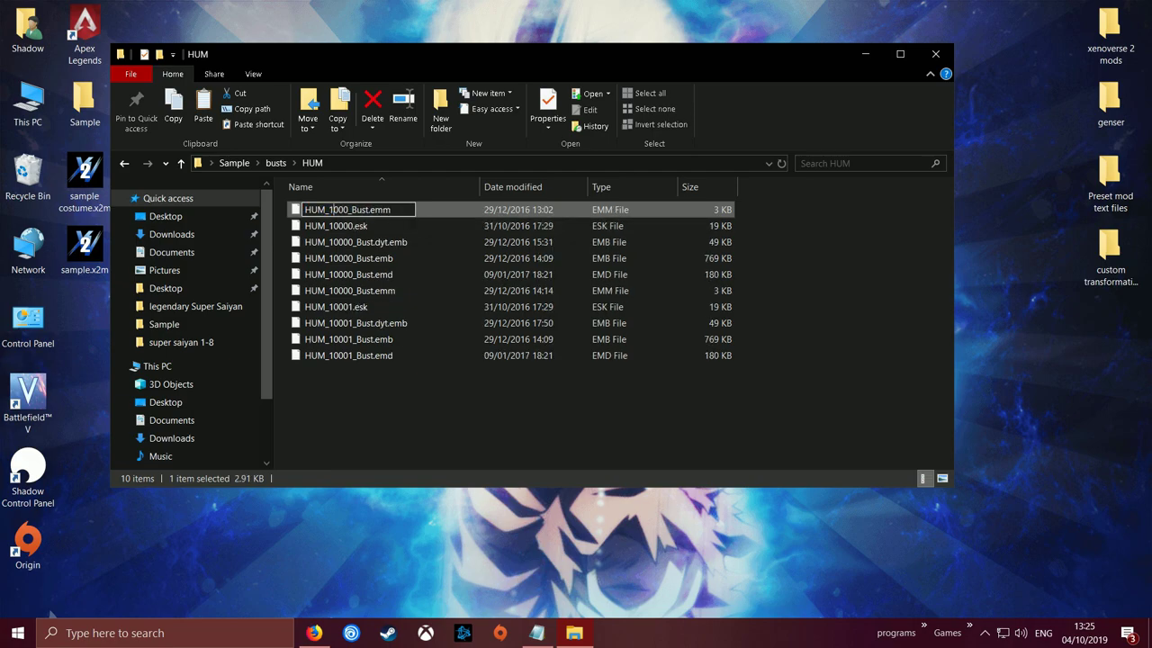
pyautogui.press('BackSpace')
pyautogui.write('1')
pyautogui.press('Return')
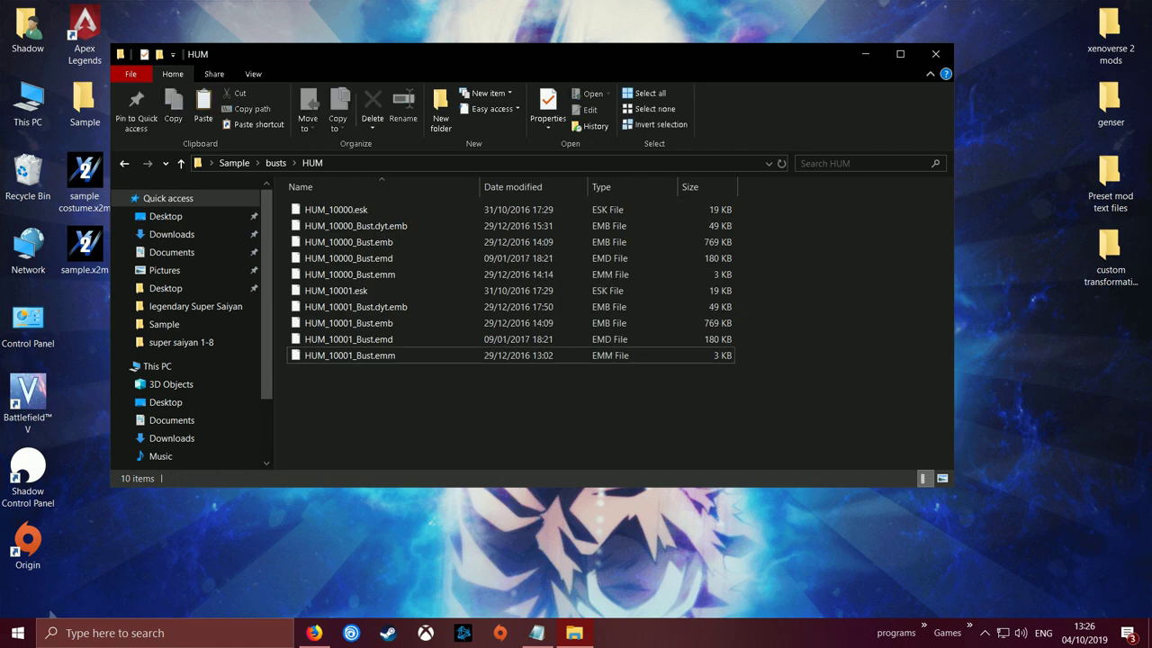
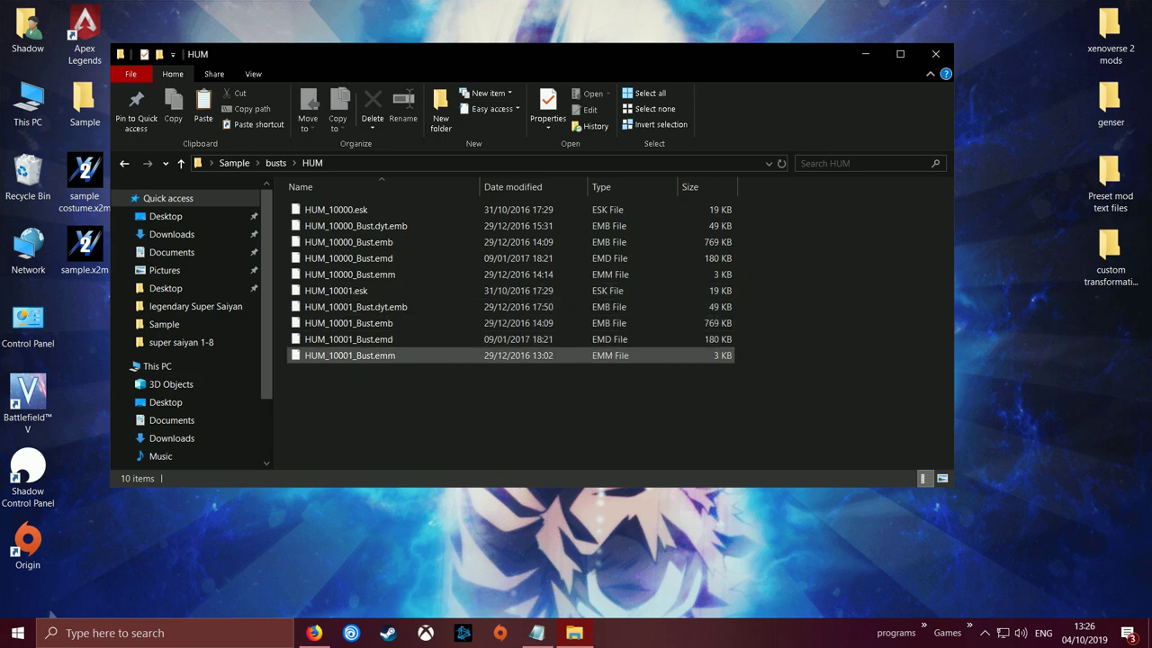
# Step: Open Sample/busts/HUF and rename HUF_000.esk as HUF_10001.esk
pyautogui.hotkey('alt', 'Up')
pyautogui.doubleClick(322, 209)
pyautogui.rightClick(340, 215)
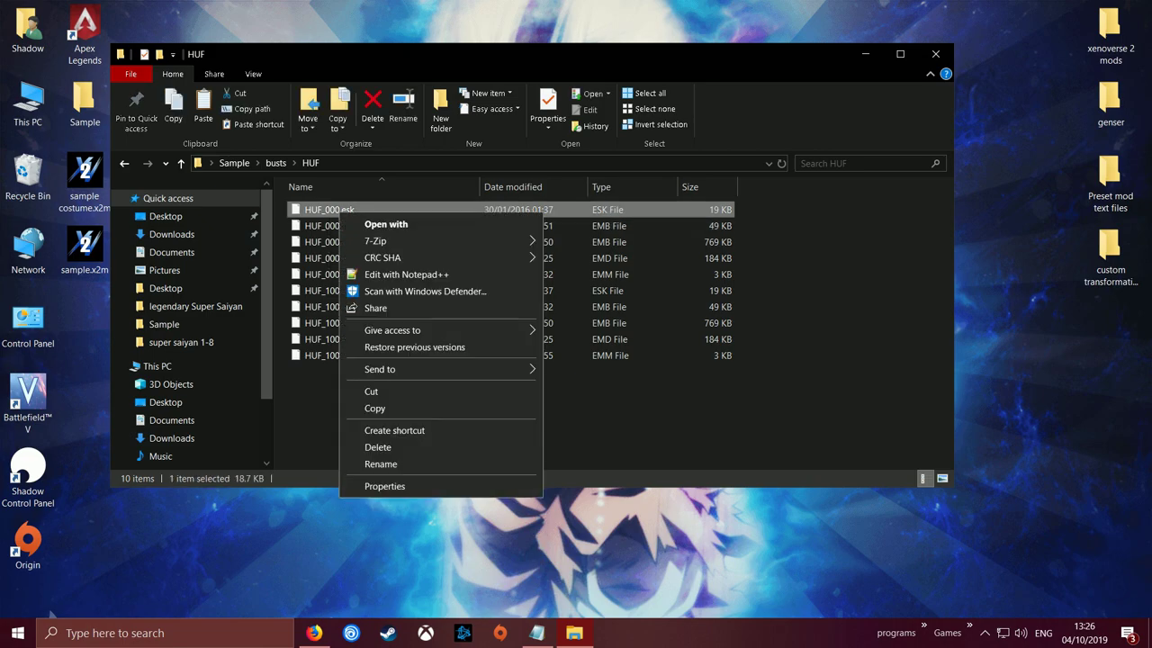
pyautogui.click(387, 463)
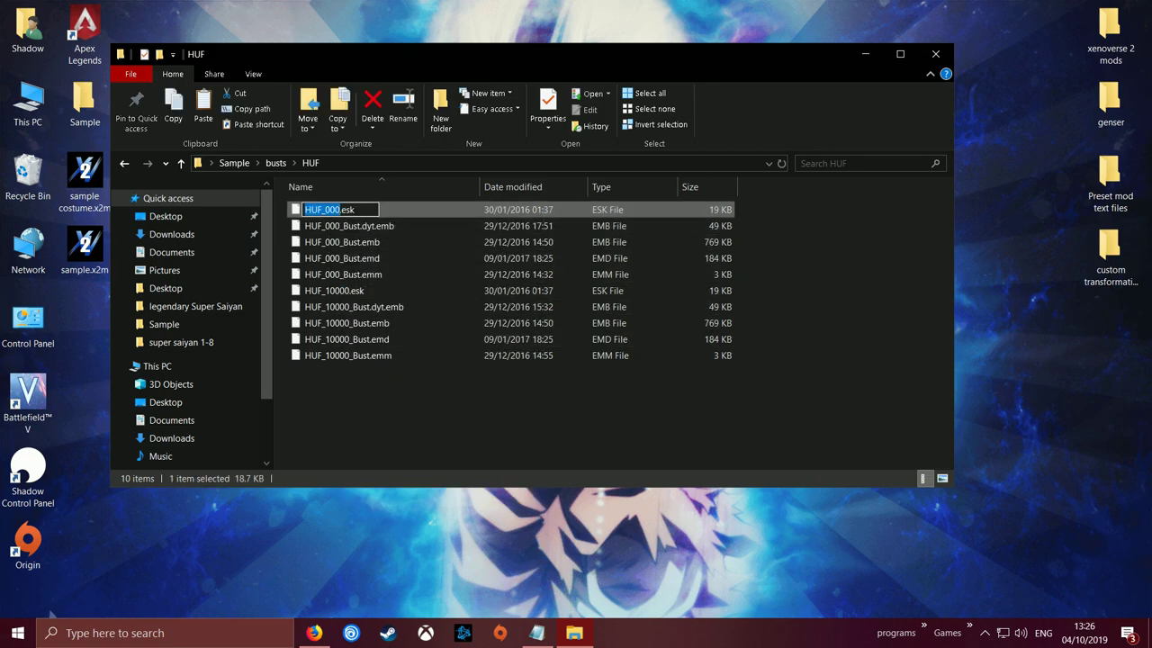
pyautogui.press('Right')
pyautogui.press('Left')
pyautogui.press('Left')
pyautogui.press('Left')
pyautogui.write('10')
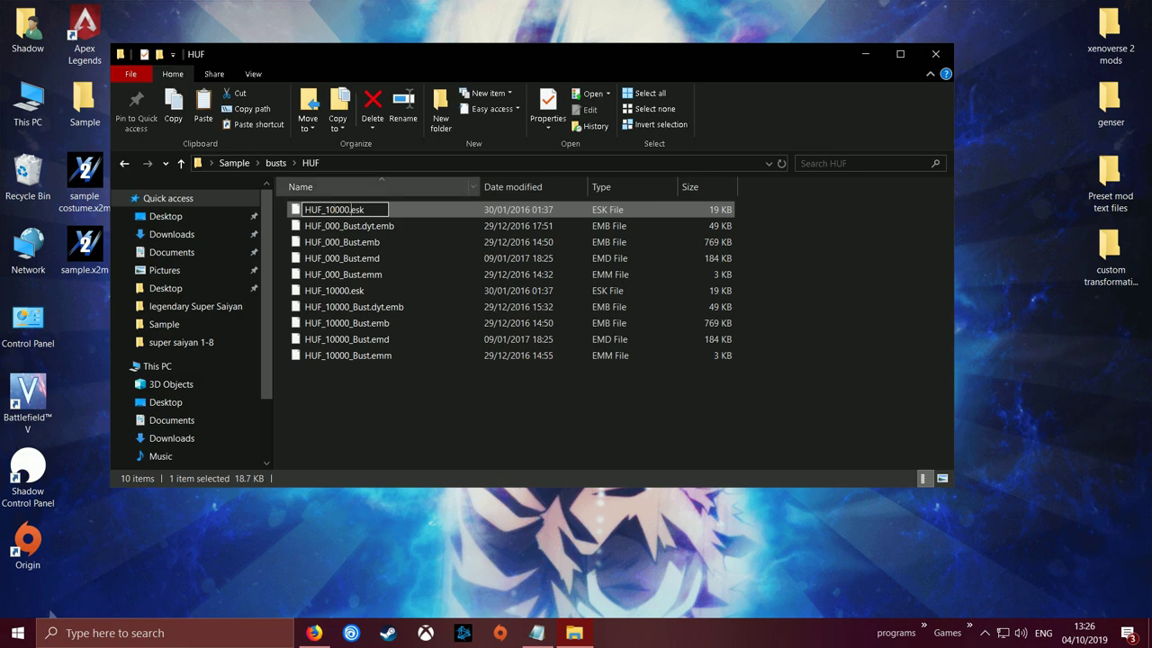
pyautogui.press('BackSpace')
pyautogui.write('1')
pyautogui.press('Tab')
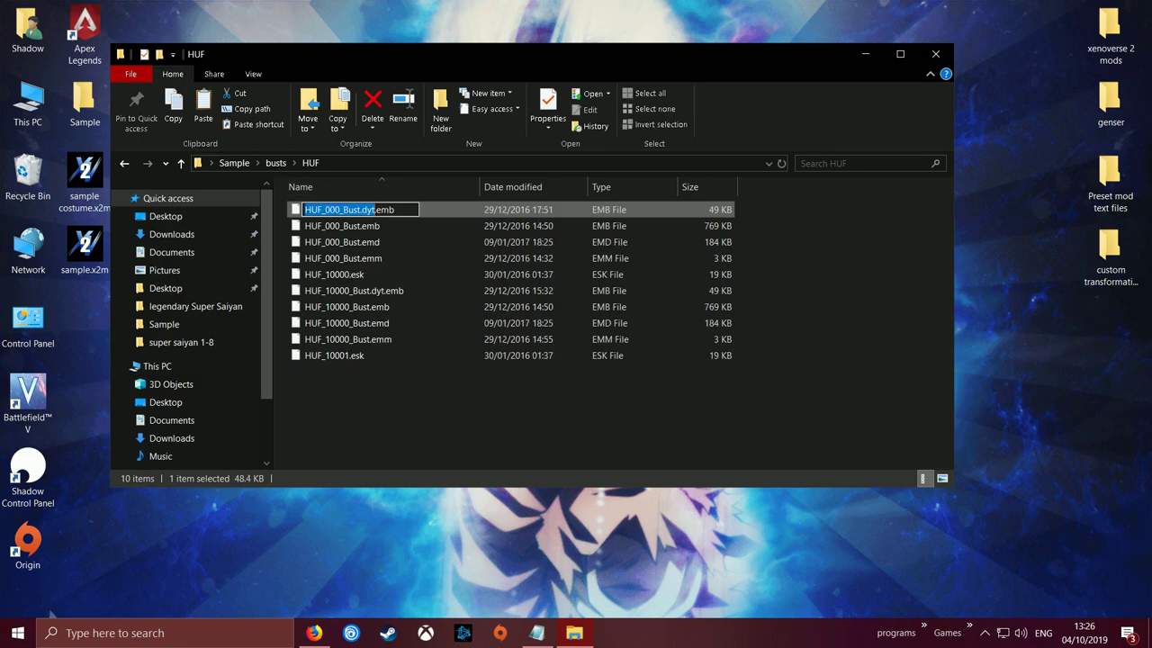
# Step: Rename HUF_000_Bust.dyt.emb as HUF_10001_Bust.dyt.emb
pyautogui.press('Right')
pyautogui.press('Left')
pyautogui.press('Left')
pyautogui.press('Left')
pyautogui.press('Left')
pyautogui.press('Left')
pyautogui.press('Left')
pyautogui.press('Left')
pyautogui.press('Left')
pyautogui.press('Left')
pyautogui.press('Left')
pyautogui.press('Left')
pyautogui.press('Left')
pyautogui.write('10')
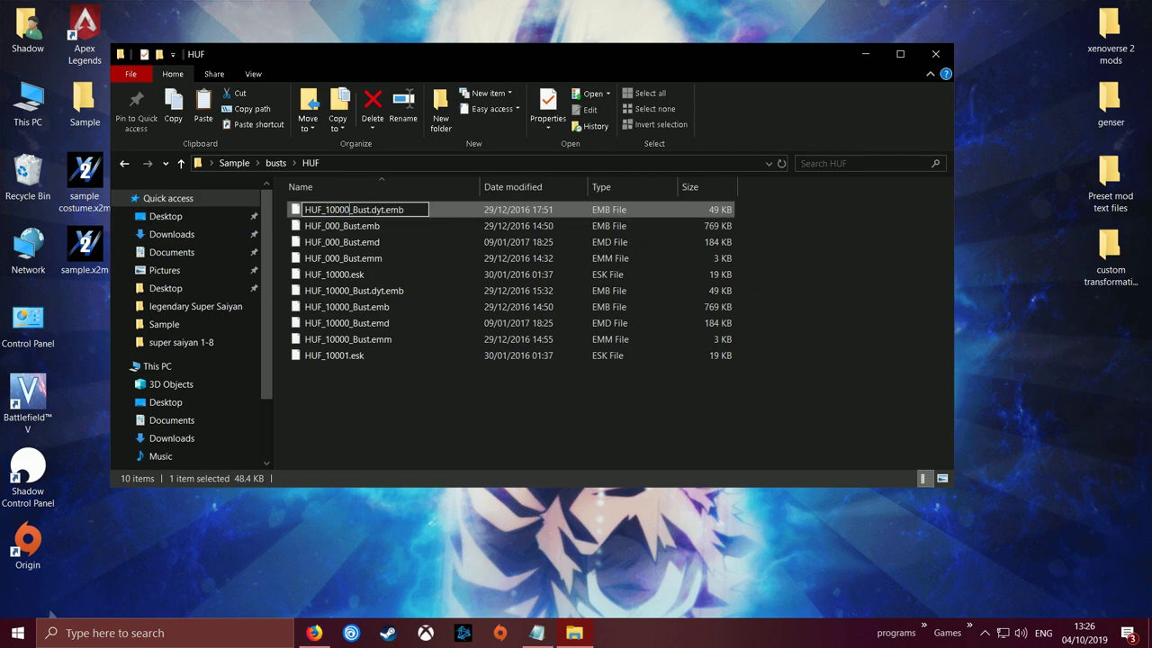
pyautogui.press('Right')
pyautogui.press('Right')
pyautogui.press('Right')
pyautogui.press('BackSpace')
pyautogui.write('1')
pyautogui.press('Tab')
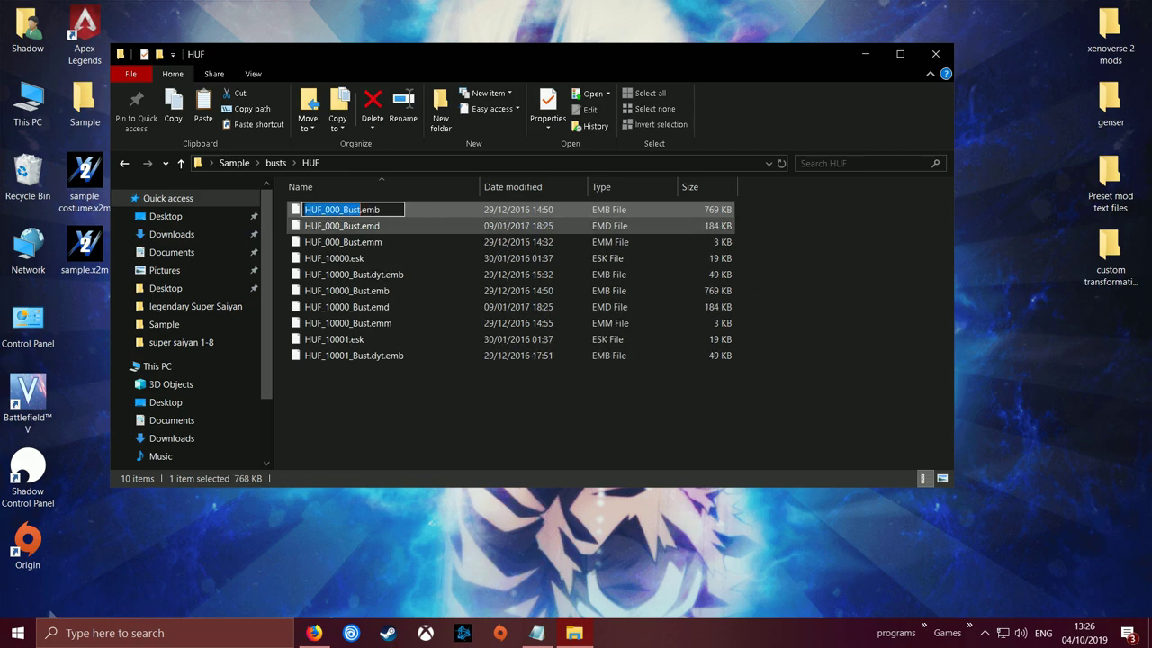
# Step: Rename HUF_000_Bust.emb as HUF_10001_Bust.emb
pyautogui.press('Right')
pyautogui.press('Left')
pyautogui.press('Left')
pyautogui.press('Left')
pyautogui.press('Left')
pyautogui.press('Left')
pyautogui.press('Left')
pyautogui.press('Left')
pyautogui.press('Left')
pyautogui.write('10')
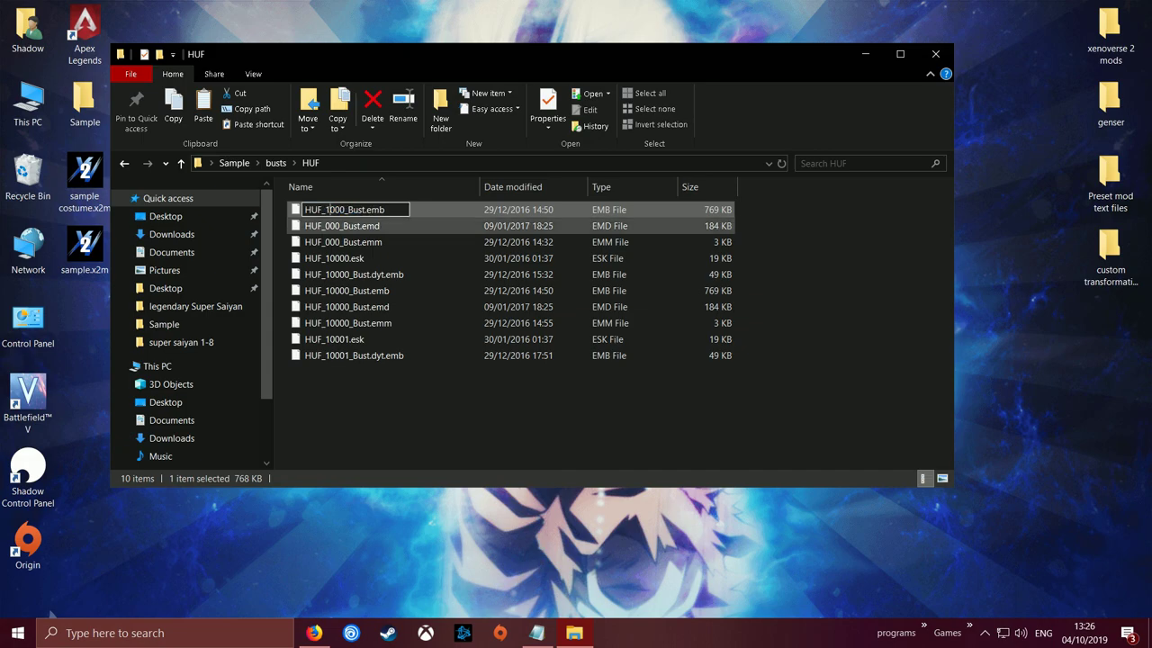
pyautogui.press('Right')
pyautogui.press('Right')
pyautogui.press('Right')
pyautogui.press('BackSpace')
pyautogui.write('1')
pyautogui.press('Tab')
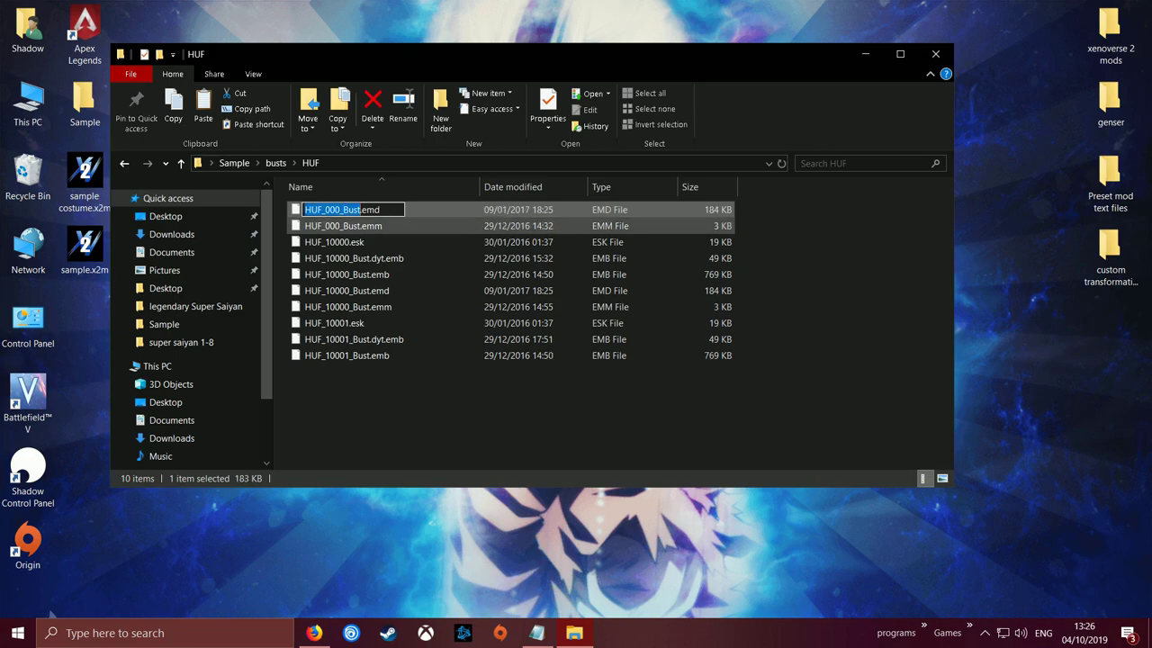
# Step: Rename HUF_000_Bust.emd as HUF_10001_Bust.emd
pyautogui.press('Home')
pyautogui.press('Right')
pyautogui.press('Right')
pyautogui.press('Right')
pyautogui.press('Right')
pyautogui.write('10')
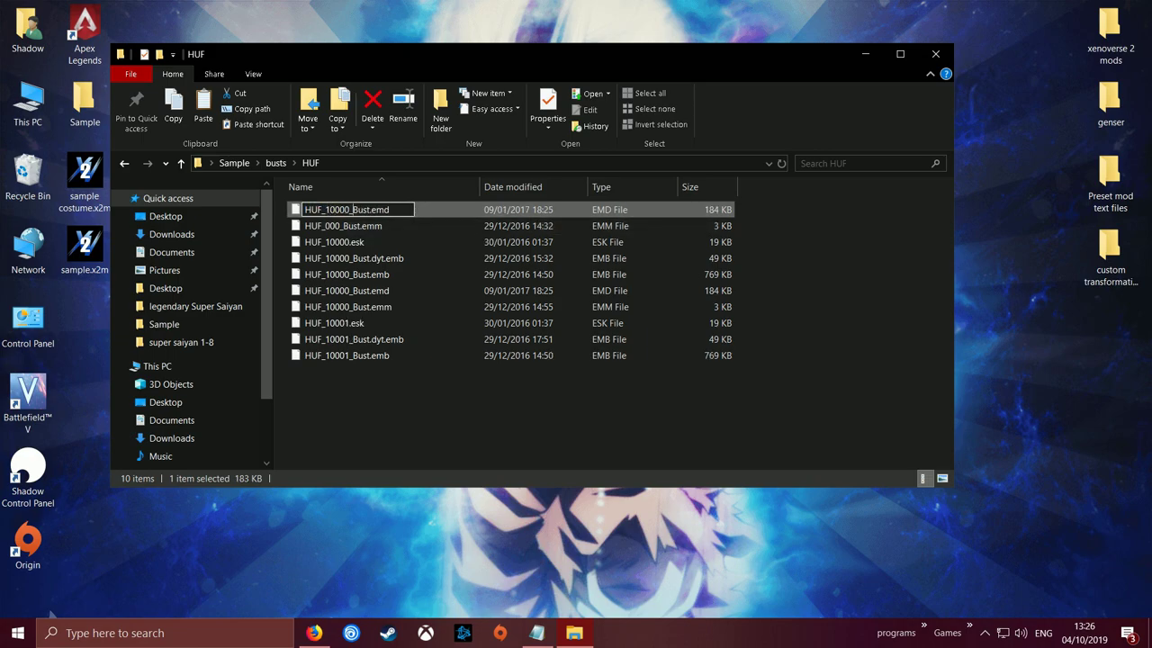
pyautogui.press('Tab')
# Step: Rename HUF_000_Bust.emm as HUF_10001_Bust.emm
pyautogui.press('Left')
pyautogui.press('Right')
pyautogui.press('Right')
pyautogui.press('Right')
pyautogui.press('Right')
pyautogui.write('10')
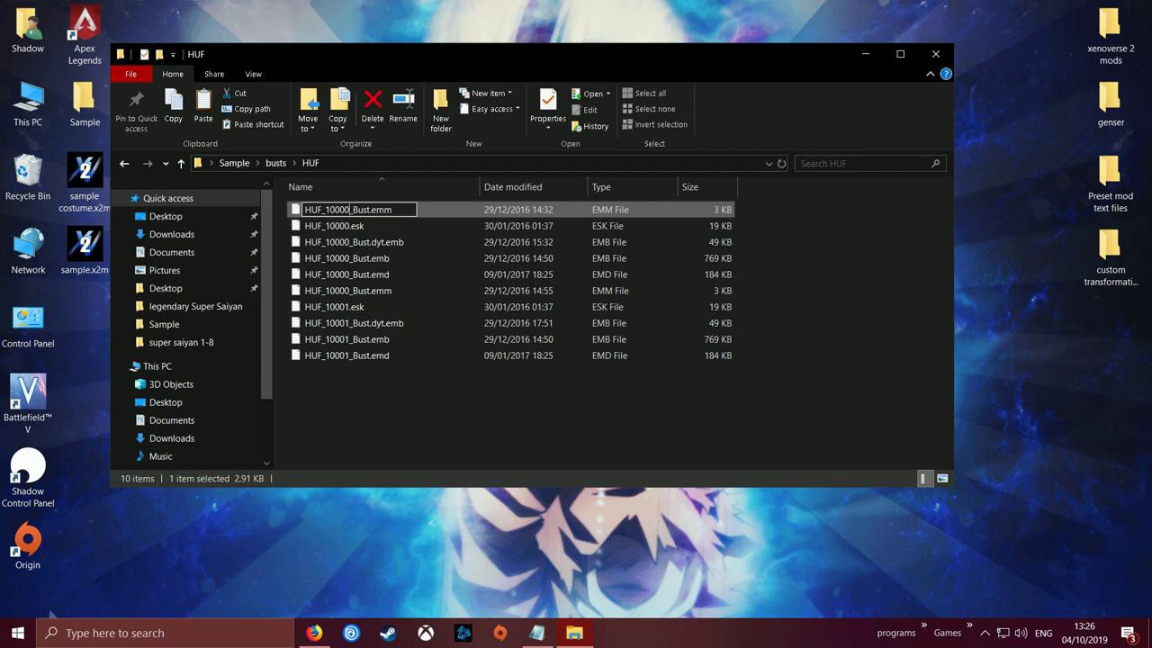
pyautogui.press('BackSpace')
pyautogui.write('1')
pyautogui.press('Tab')
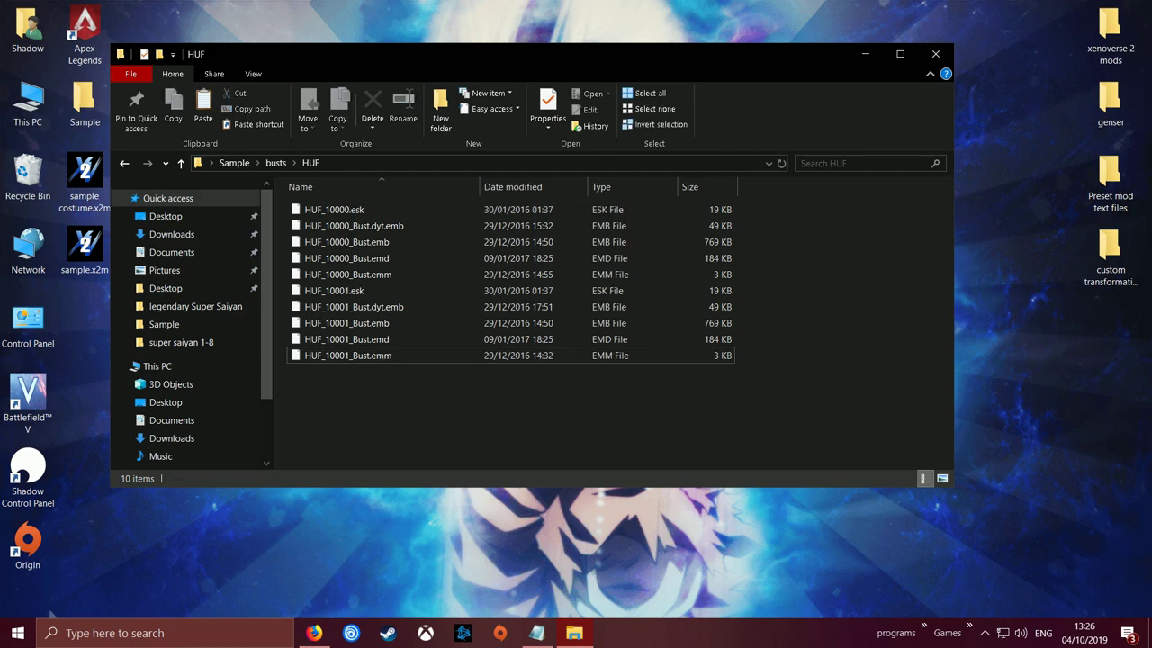
# Step: Review the renamed files in the HUF and HUM bust folders and close the folder window
pyautogui.press('Up')
pyautogui.press('Up')
pyautogui.press('Up')
pyautogui.press('Up')
pyautogui.press('Down')
pyautogui.press('Down')
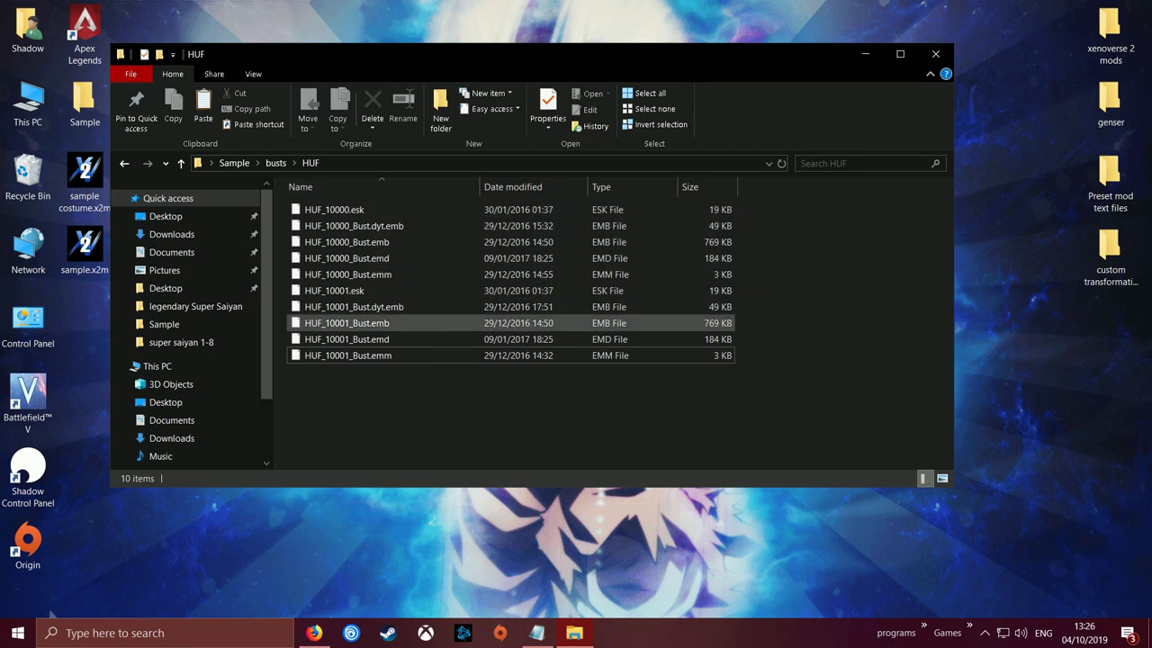
pyautogui.hotkey('alt', 'Up')
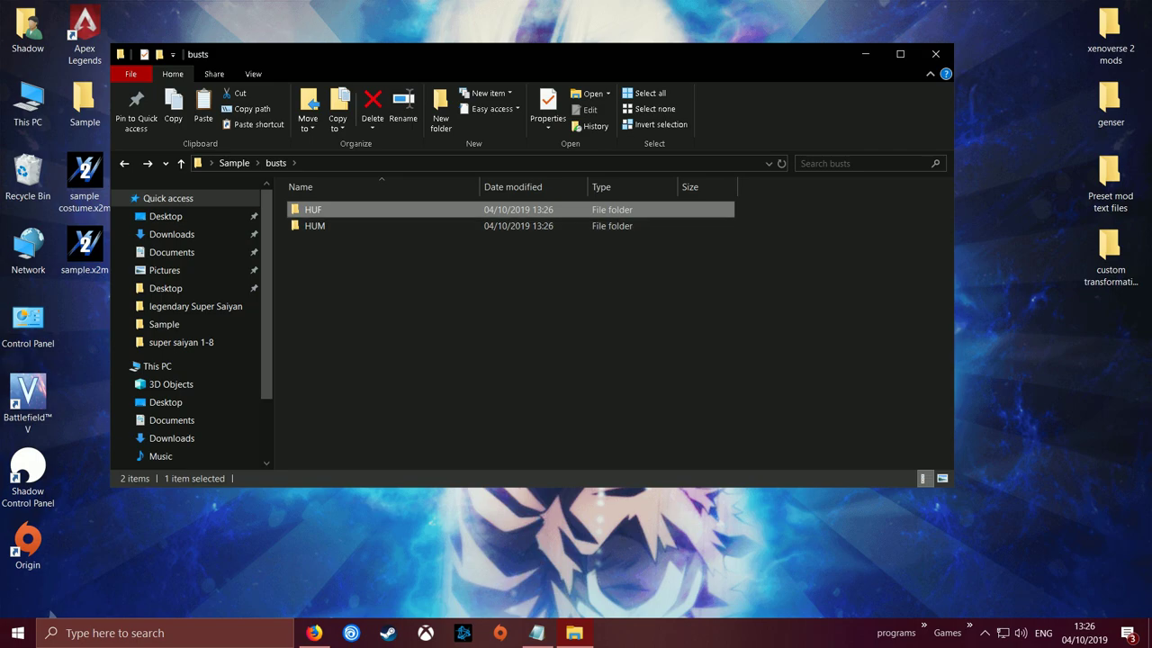
pyautogui.press('Down')
pyautogui.press('Return')
pyautogui.hotkey('alt', 'Up')
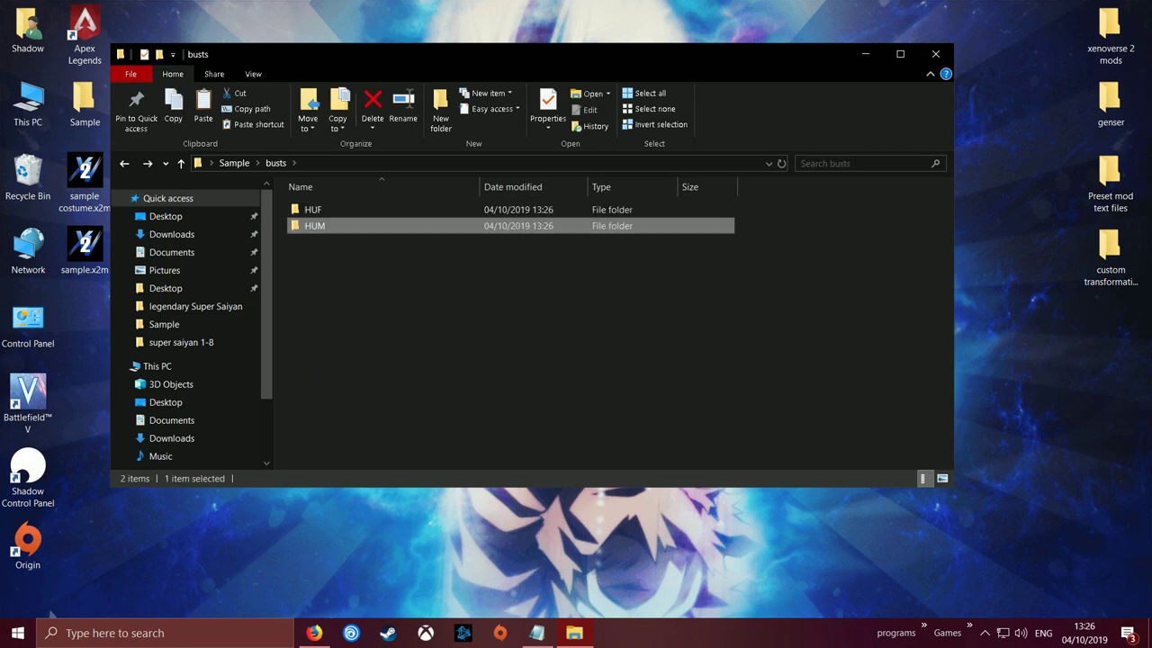
pyautogui.hotkey('alt', 'Up')
pyautogui.moveTo(324, 59)
pyautogui.mouseDown()
pyautogui.moveTo(536, 55)
pyautogui.moveTo(339, 63)
pyautogui.mouseUp()
pyautogui.hotkey('alt', 'Left')
pyautogui.click(931, 57)
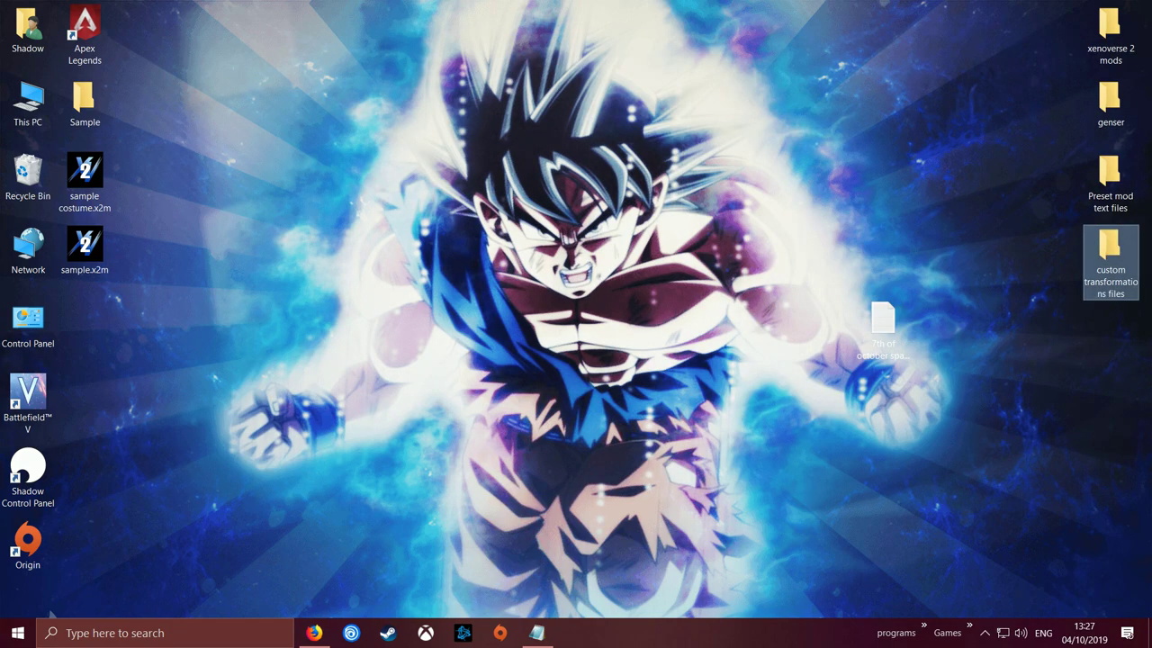
pyautogui.moveTo(92, 137); pyautogui.dragTo(173, 261)
pyautogui.moveTo(91, 261); pyautogui.dragTo(67, 293)
pyautogui.moveTo(85, 178)
pyautogui.mouseDown()
pyautogui.moveTo(142, 152)
pyautogui.moveTo(102, 184)
pyautogui.moveTo(88, 178)
pyautogui.mouseUp()
pyautogui.click(171, 225)
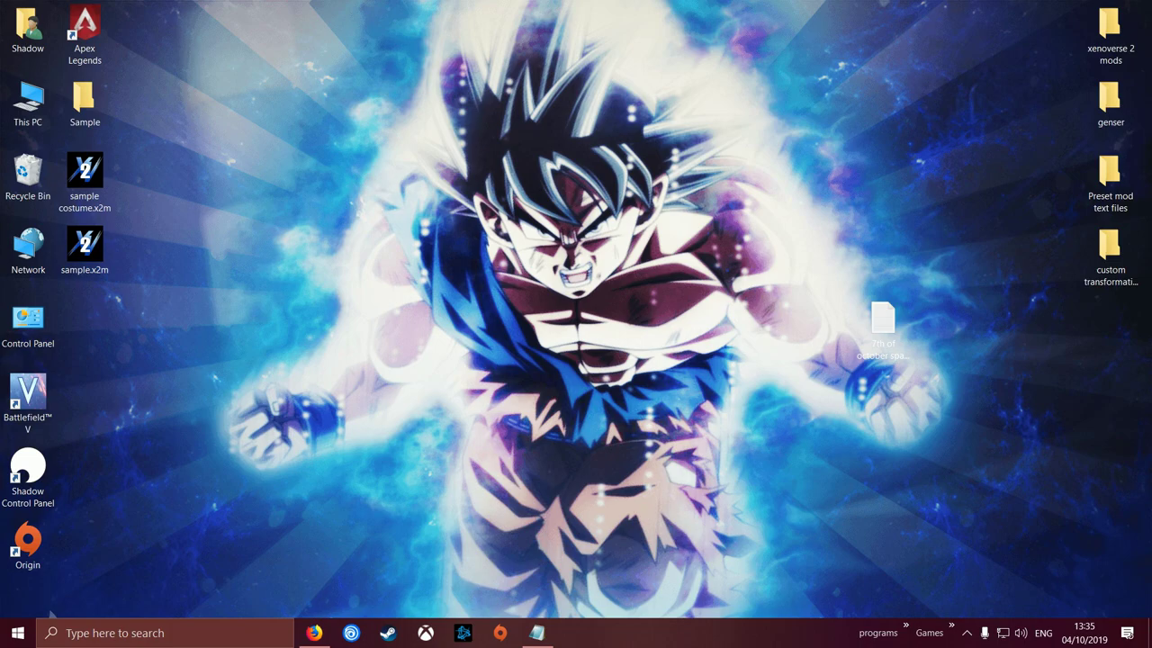
# Step: Create a new folder named "skill files" inside the Sample folder on the desktop
pyautogui.doubleClick(85, 103)
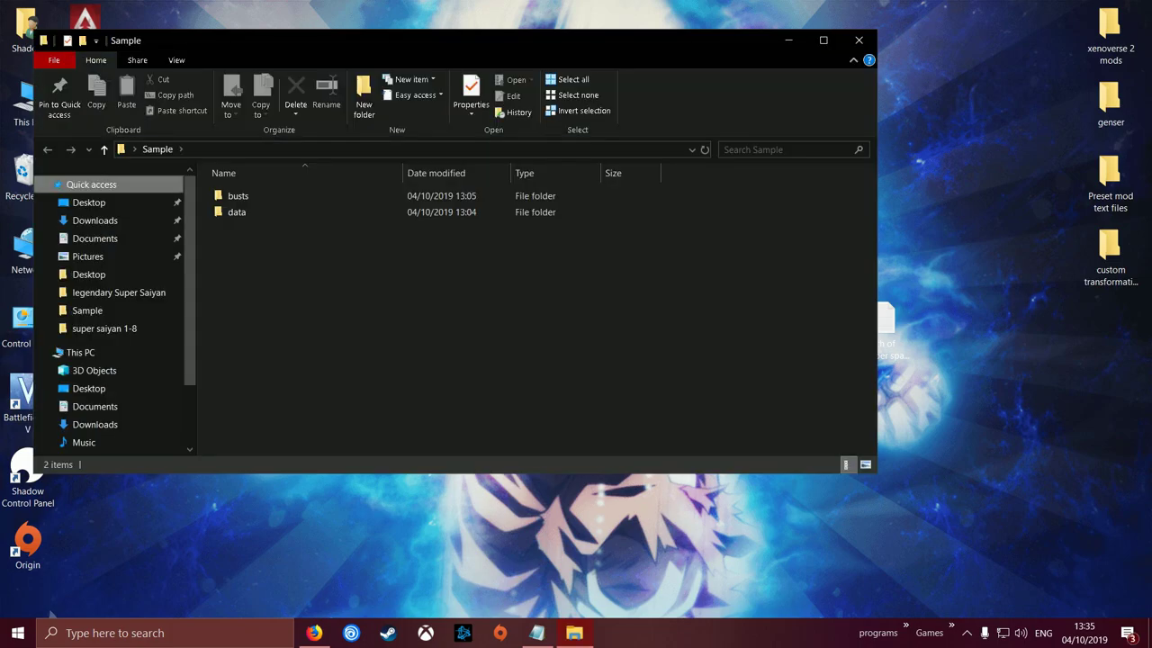
pyautogui.moveTo(396, 41); pyautogui.dragTo(626, 54)
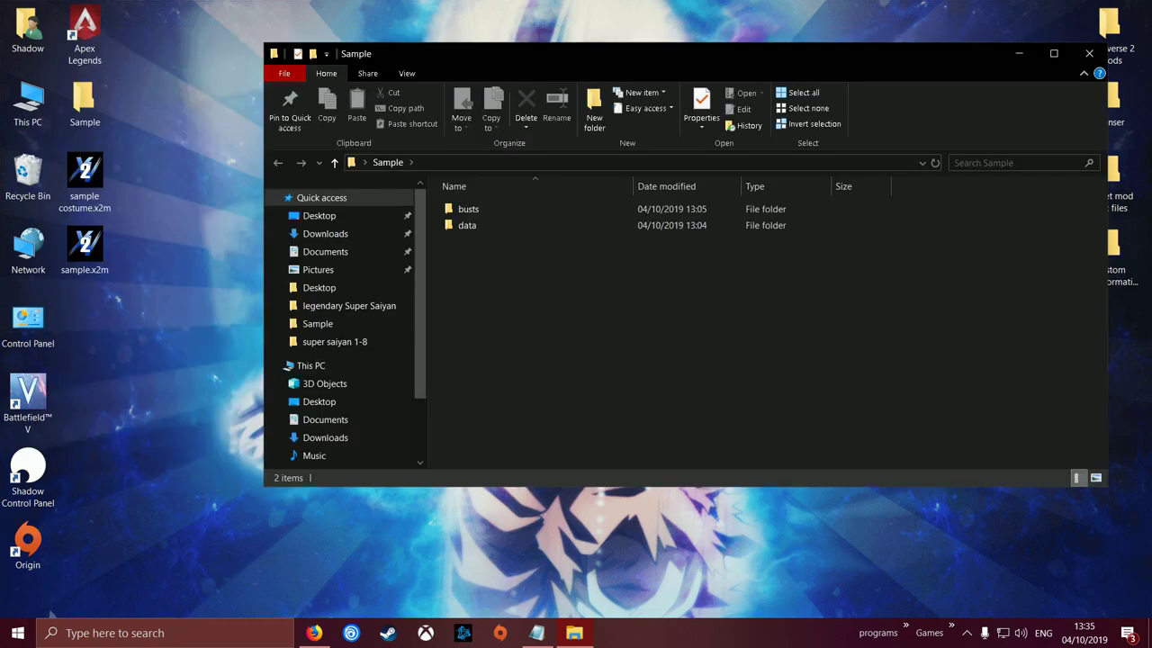
pyautogui.rightClick(509, 314)
pyautogui.moveTo(541, 497)
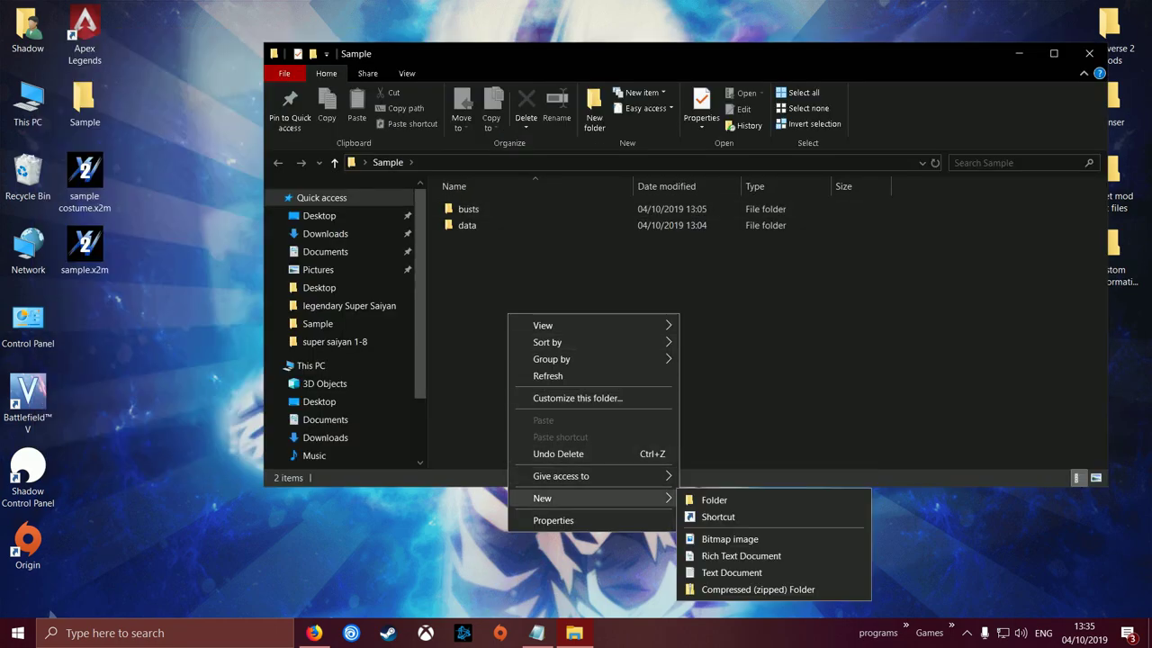
pyautogui.click(714, 499)
pyautogui.write('ski')
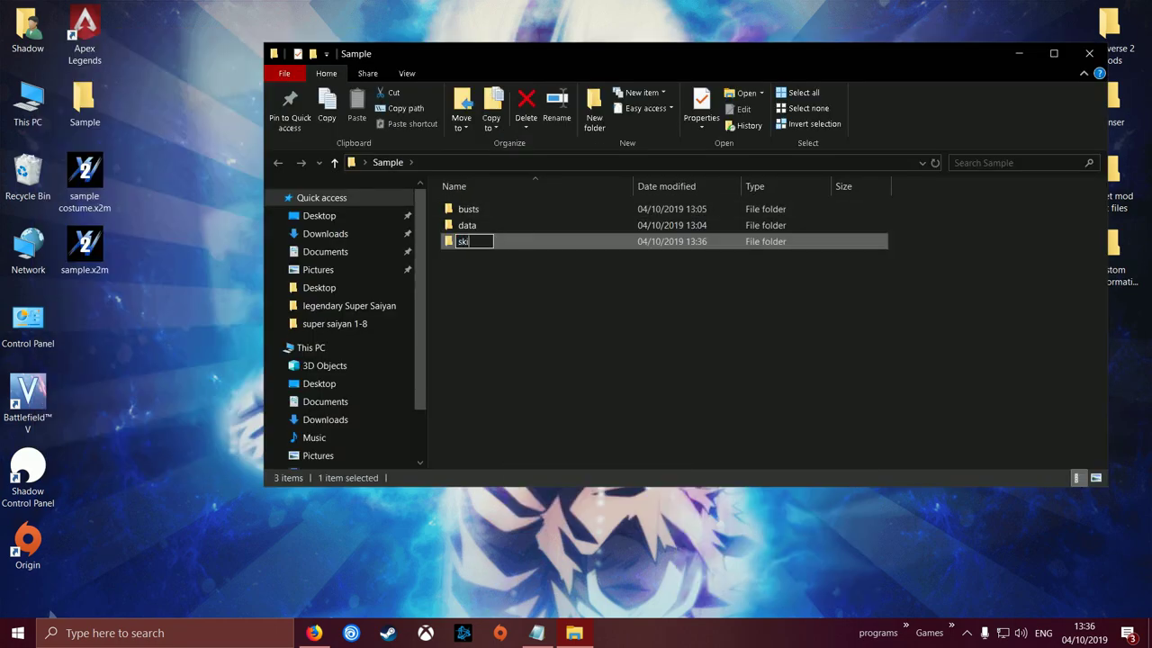
pyautogui.write('ll files')
pyautogui.press('Return')
# Step: Look inside the new skill files folder, return to Sample and minimize its window
pyautogui.moveTo(675, 53); pyautogui.dragTo(517, 31)
pyautogui.doubleClick(316, 218)
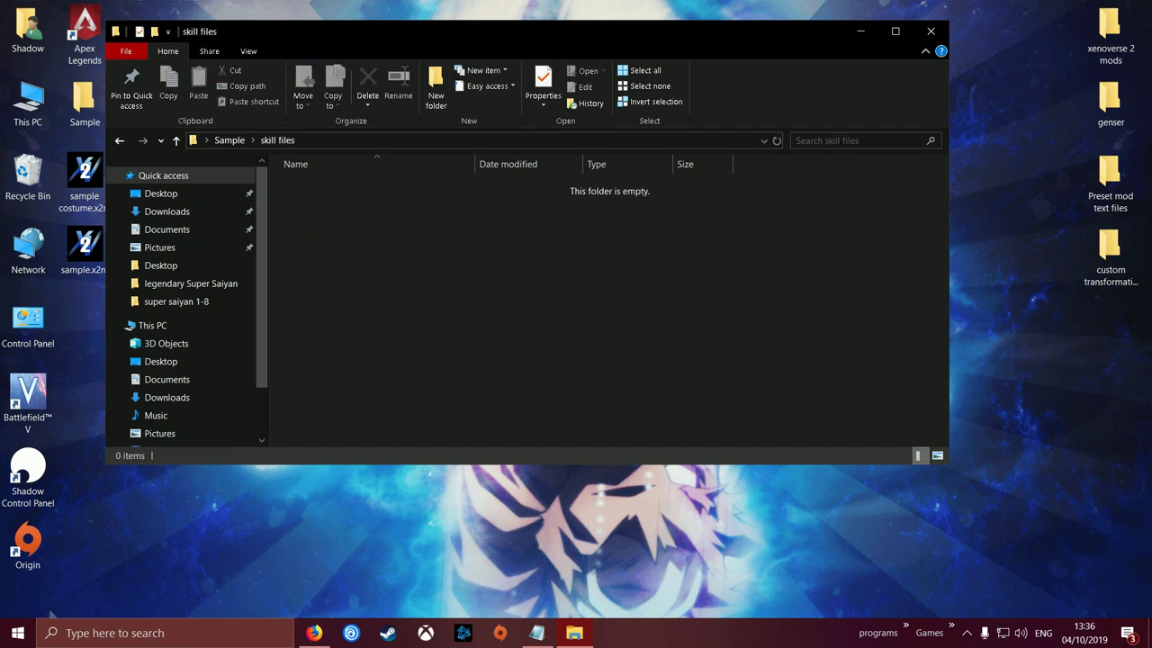
pyautogui.hotkey('alt', 'Left')
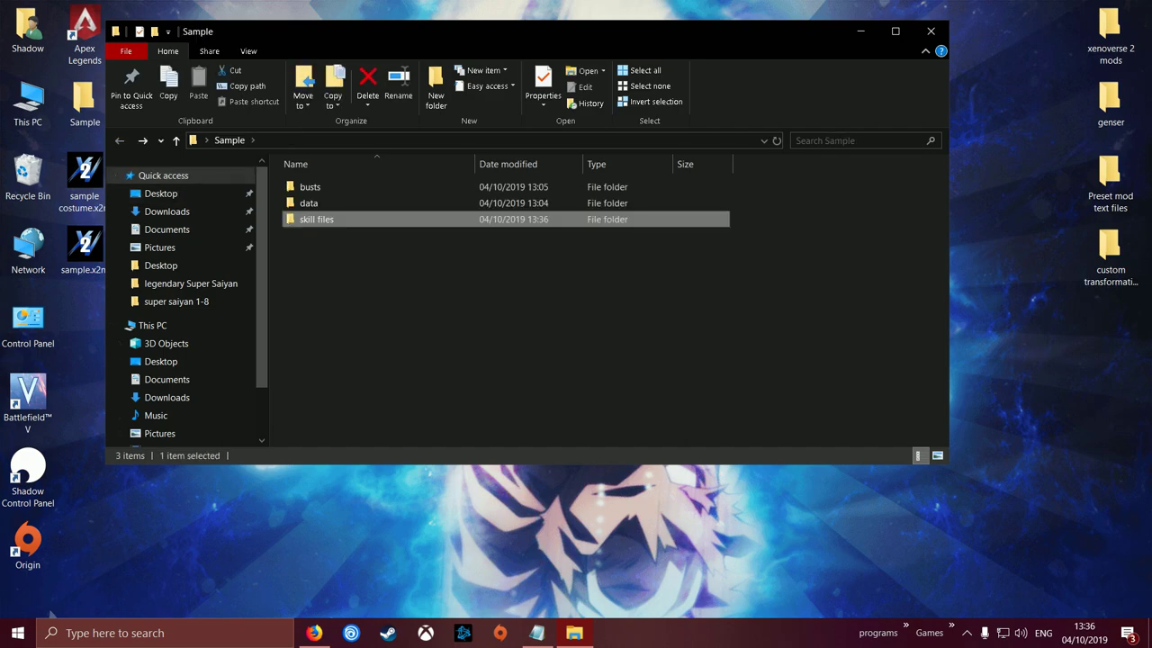
pyautogui.click(860, 31)
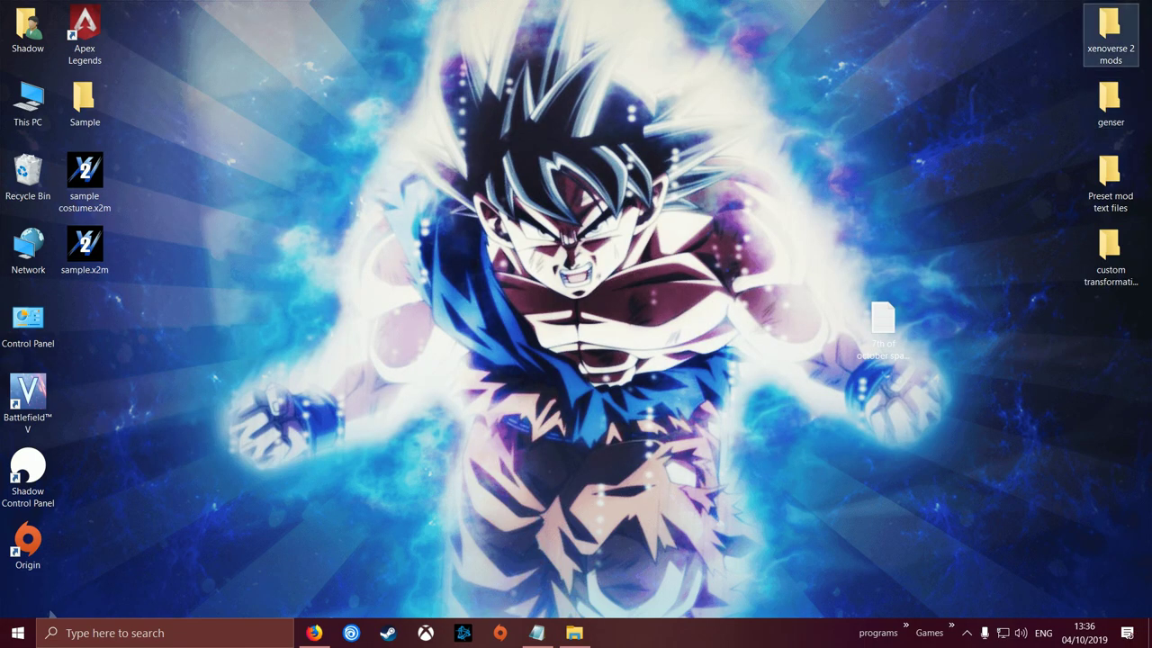
# Step: Launch xv2skilcreat.exe from xenoverse 2 mods/Modding Tools/mod installer and close the folder window
pyautogui.doubleClick(1111, 29)
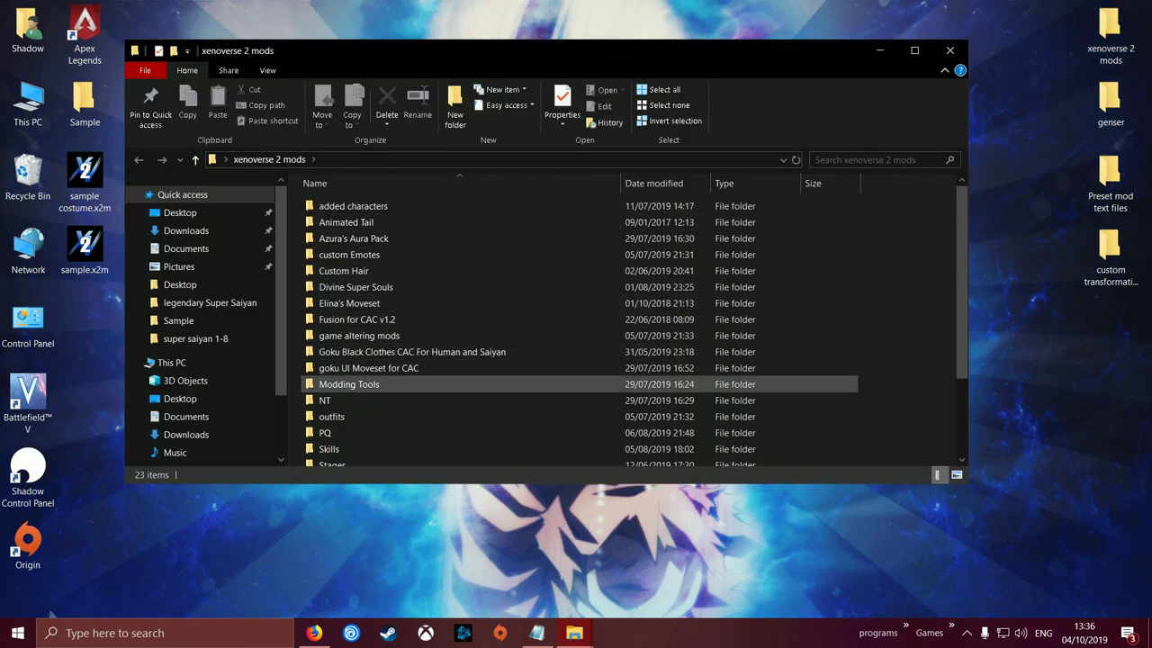
pyautogui.doubleClick(347, 384)
pyautogui.doubleClick(344, 223)
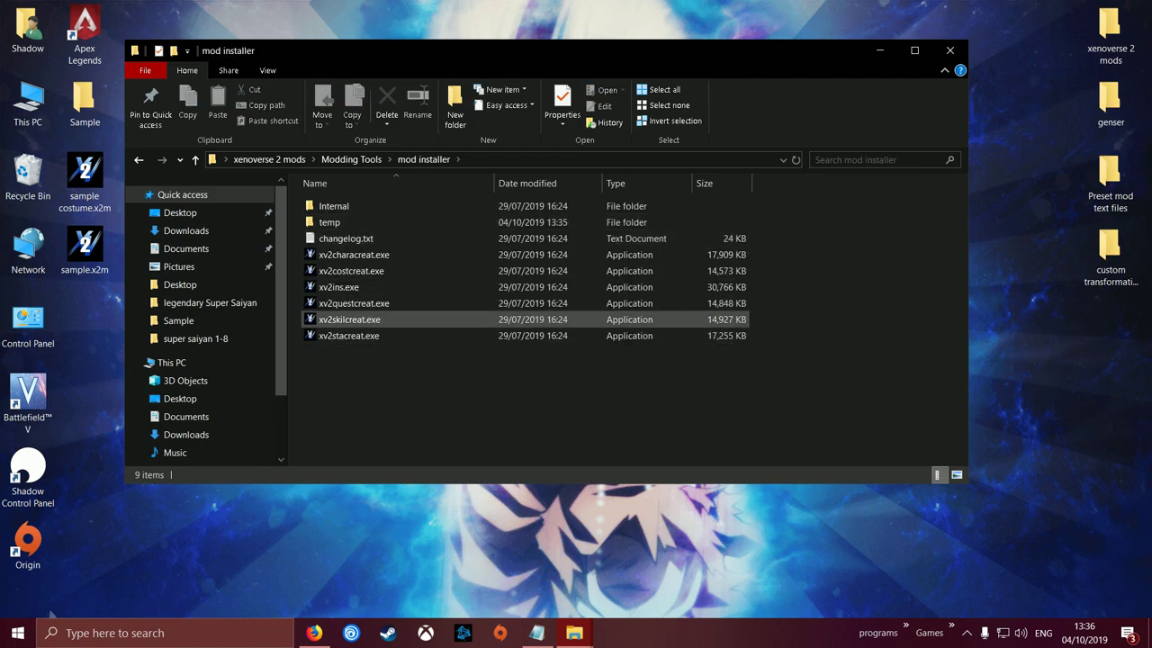
pyautogui.click(349, 319)
pyautogui.doubleClick(349, 319)
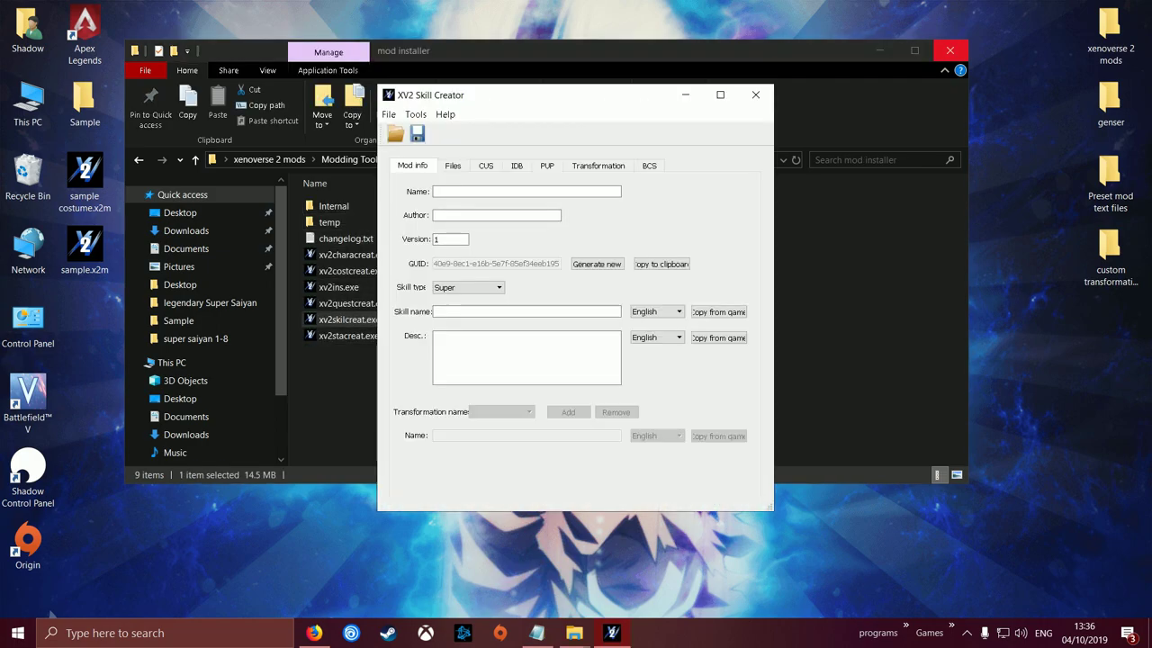
pyautogui.click(950, 50)
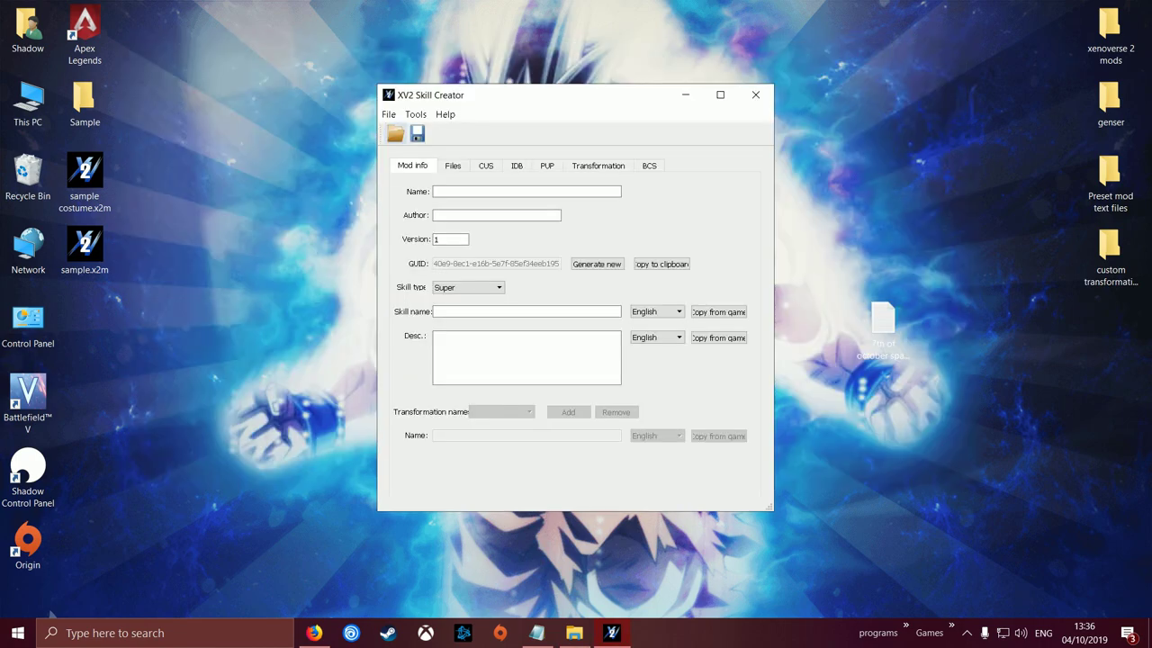
# Step: Load sample.x2m from the Desktop and generate a new GUID for the mod
pyautogui.click(395, 134)
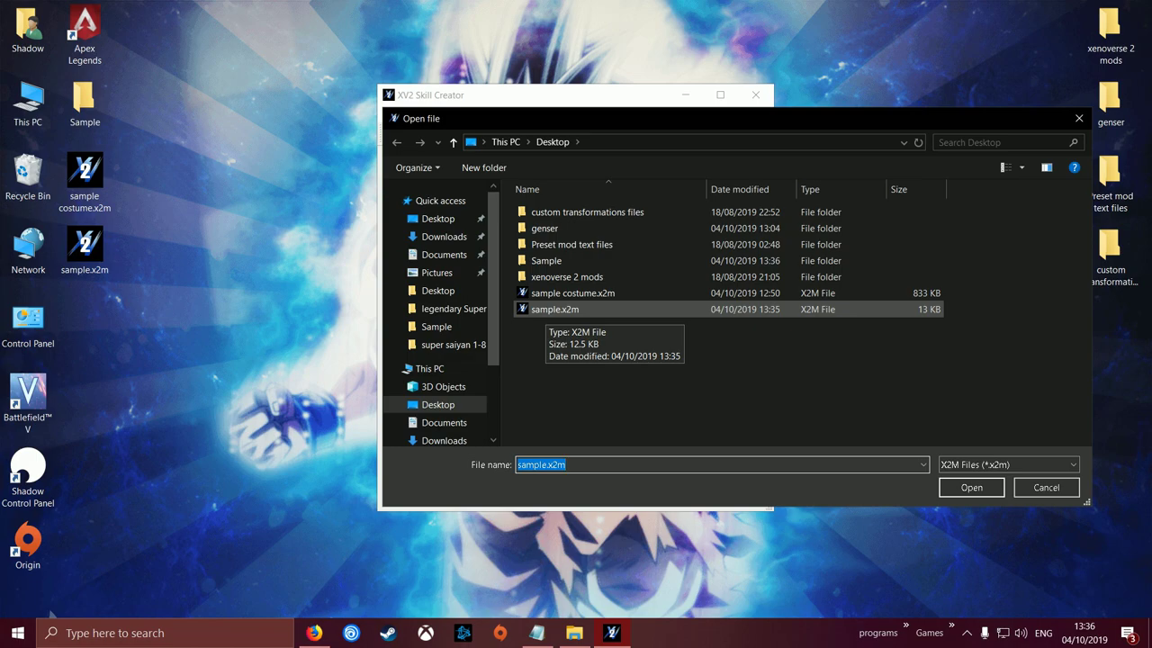
pyautogui.doubleClick(549, 309)
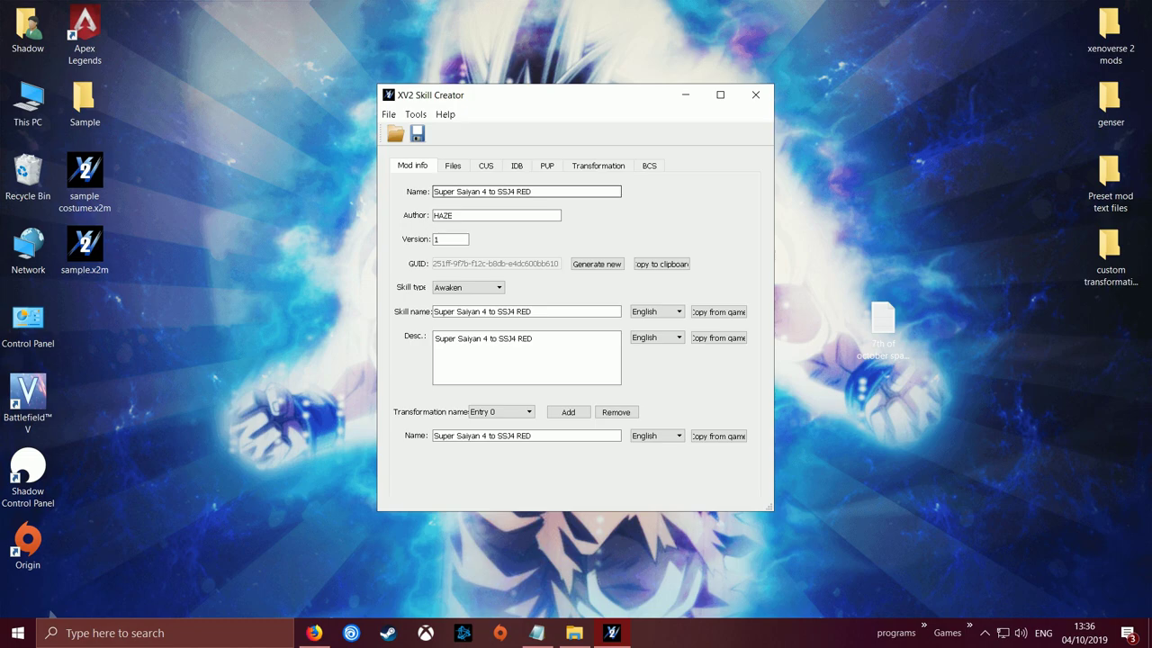
pyautogui.moveTo(538, 192); pyautogui.dragTo(432, 191)
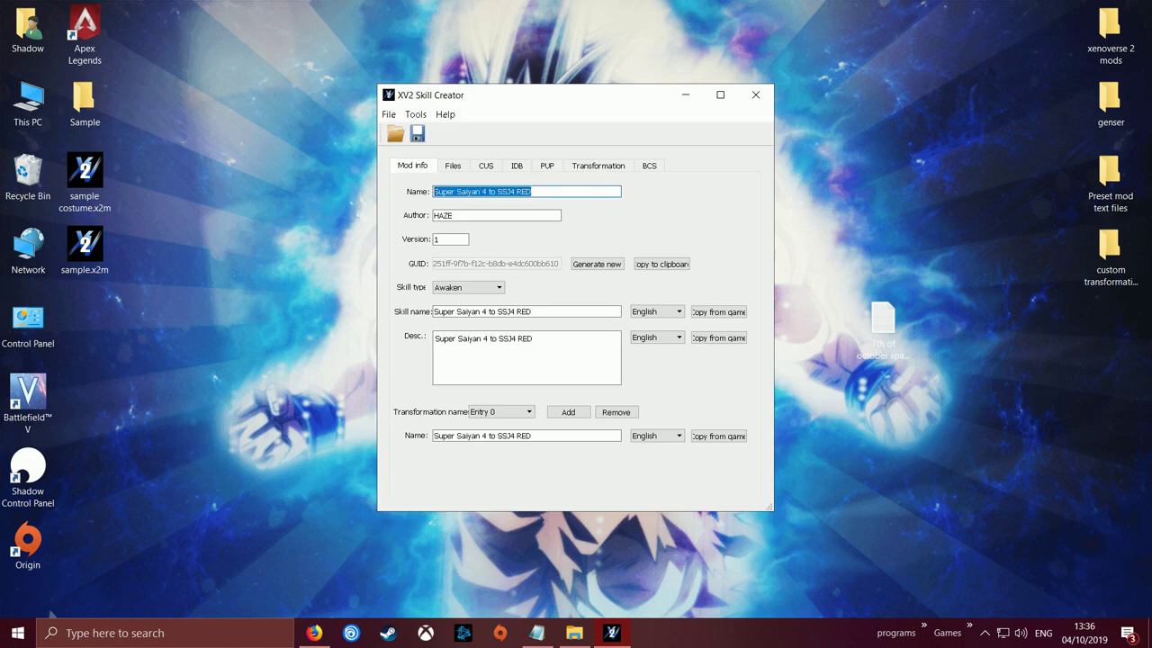
pyautogui.click(549, 192)
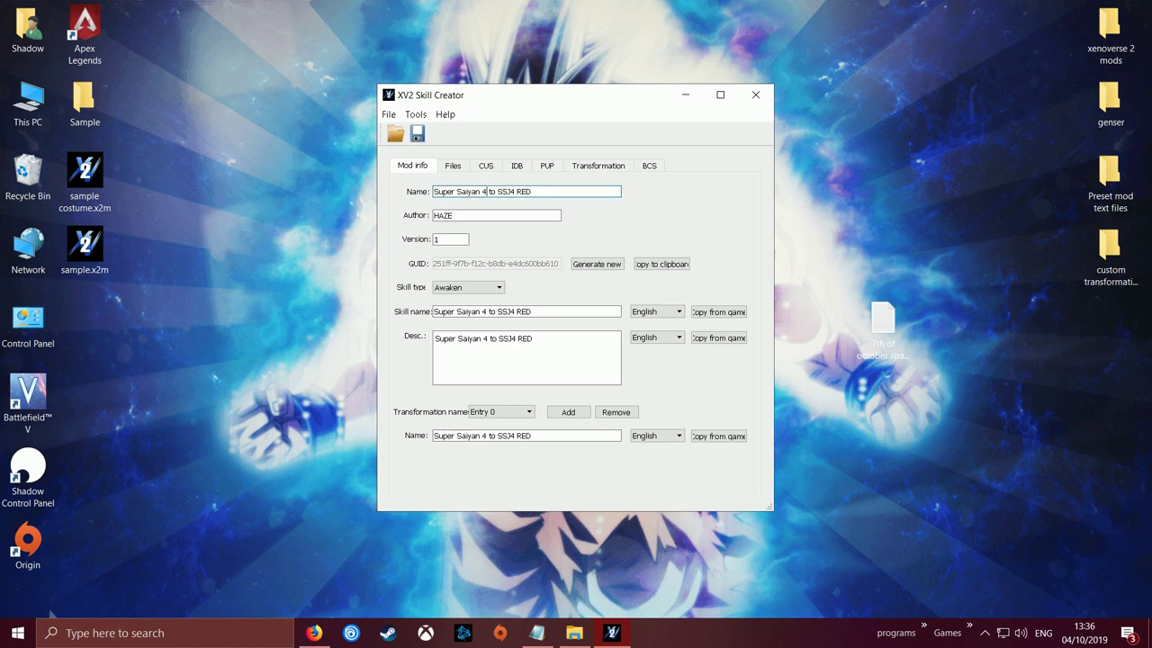
pyautogui.press('Tab')
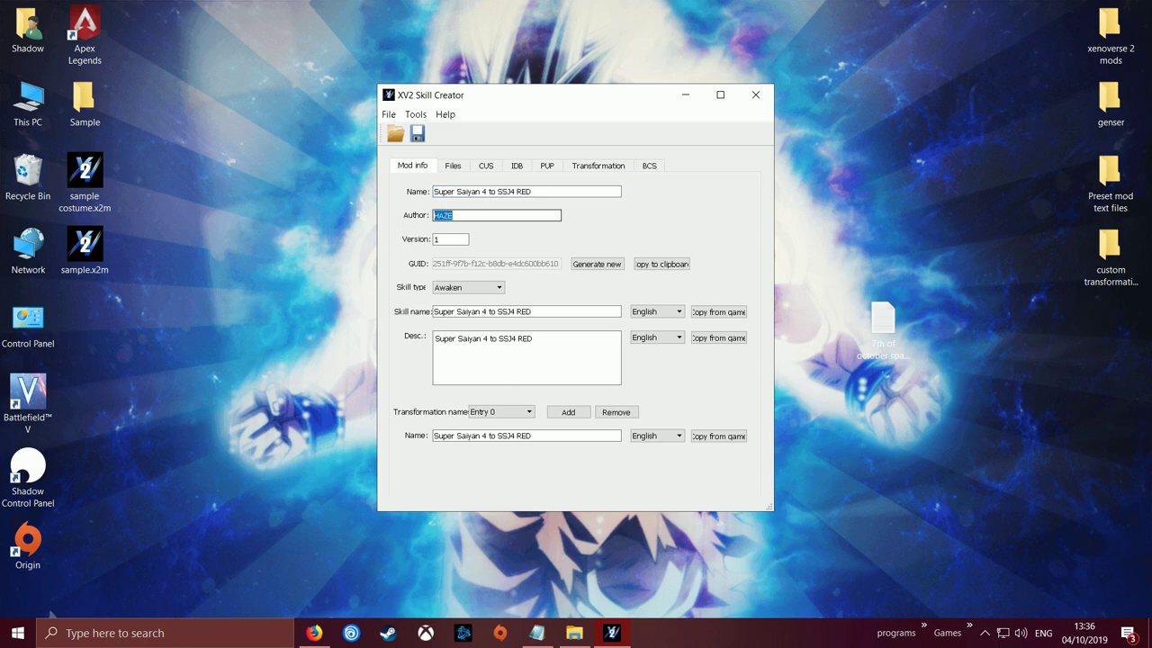
pyautogui.press('Tab')
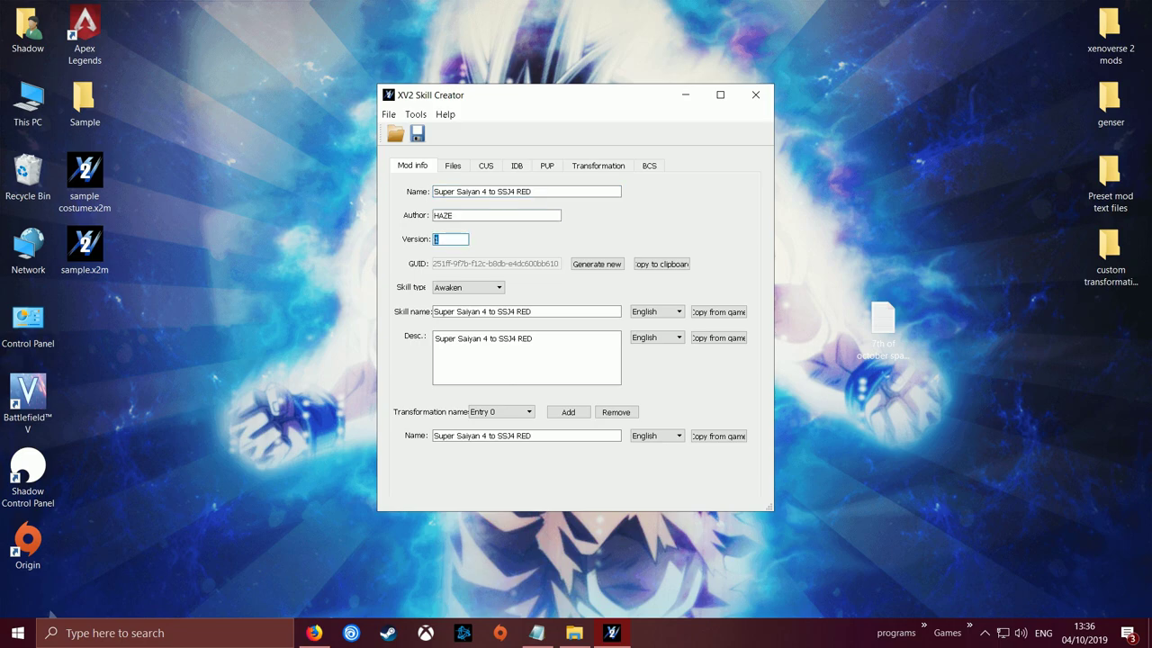
pyautogui.press('Tab')
pyautogui.press('space')
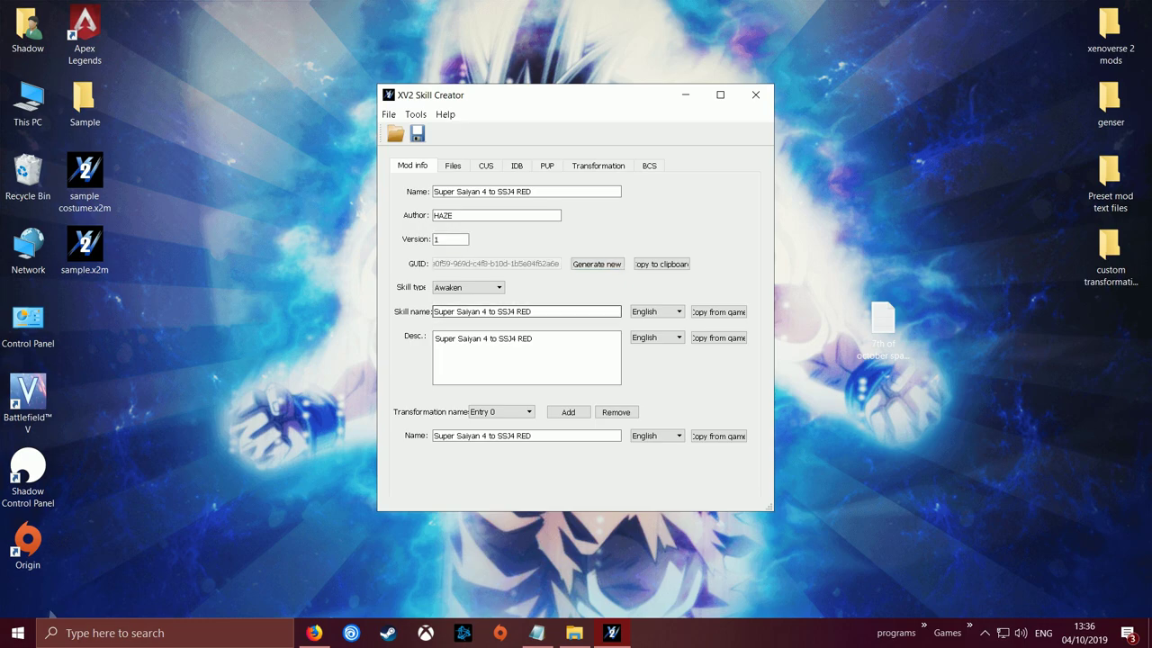
# Step: Review the skill name and description text of the mod
pyautogui.moveTo(538, 312); pyautogui.dragTo(461, 312)
pyautogui.hotkey('shift', 'Left')
pyautogui.hotkey('shift', 'Left')
pyautogui.hotkey('shift', 'Left')
pyautogui.hotkey('shift', 'Left')
pyautogui.hotkey('shift', 'Left')
pyautogui.hotkey('shift', 'Left')
pyautogui.hotkey('shift', 'Left')
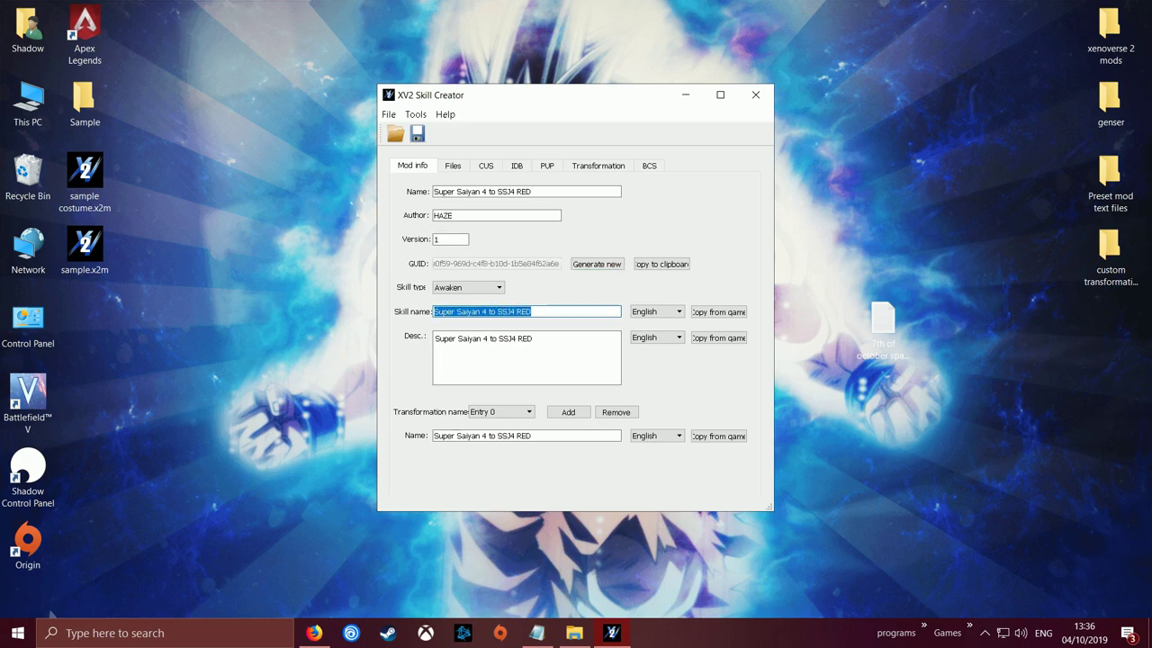
pyautogui.press('Tab')
pyautogui.hotkey('shift', 'Left')
pyautogui.hotkey('shift', 'Left')
pyautogui.hotkey('shift', 'Left')
pyautogui.hotkey('shift', 'Left')
pyautogui.hotkey('shift', 'Left')
pyautogui.hotkey('shift', 'Left')
pyautogui.hotkey('shift', 'Left')
pyautogui.hotkey('shift', 'Left')
pyautogui.hotkey('shift', 'Left')
pyautogui.hotkey('shift', 'Left')
pyautogui.hotkey('shift', 'Left')
pyautogui.hotkey('shift', 'Left')
pyautogui.hotkey('shift', 'Left')
pyautogui.hotkey('shift', 'Left')
pyautogui.hotkey('shift', 'Left')
pyautogui.hotkey('shift', 'Left')
pyautogui.hotkey('shift', 'Left')
pyautogui.hotkey('shift', 'Left')
pyautogui.hotkey('shift', 'Left')
pyautogui.hotkey('shift', 'Left')
# Step: Copy the transformation name "Super Saiyan 4 to SSJ4 RED" from Entry 0 into Entry 1
pyautogui.press('Tab')
pyautogui.hotkey('alt', 'Down')
pyautogui.press('Return')
pyautogui.press('Tab')
pyautogui.hotkey('shift', 'Home')
pyautogui.hotkey('ctrl', 'c')
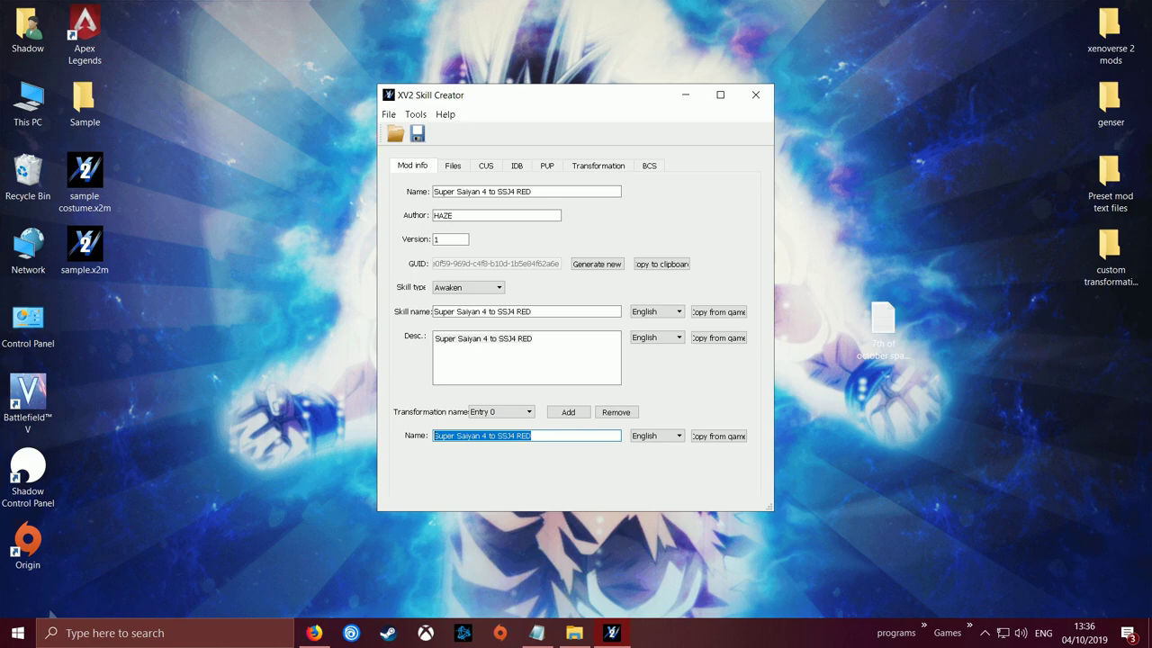
pyautogui.hotkey('shift', 'Tab')
pyautogui.hotkey('alt', 'Down')
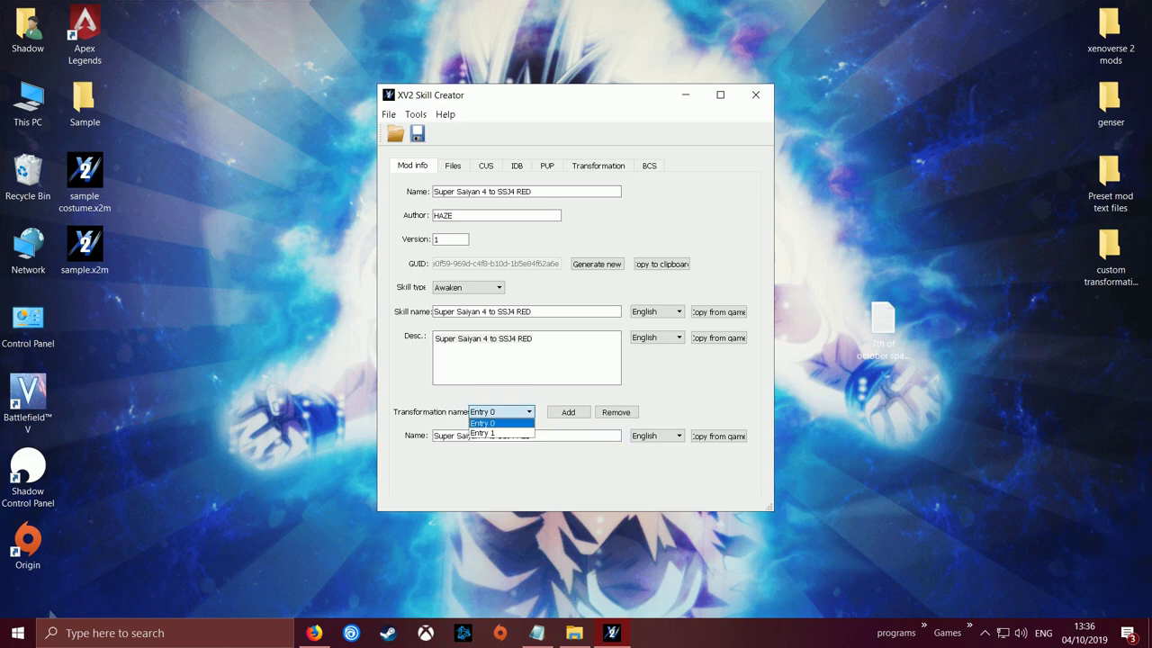
pyautogui.press('Down')
pyautogui.press('Return')
pyautogui.press('Tab')
pyautogui.hotkey('ctrl', 'a')
pyautogui.hotkey('ctrl', 'v')
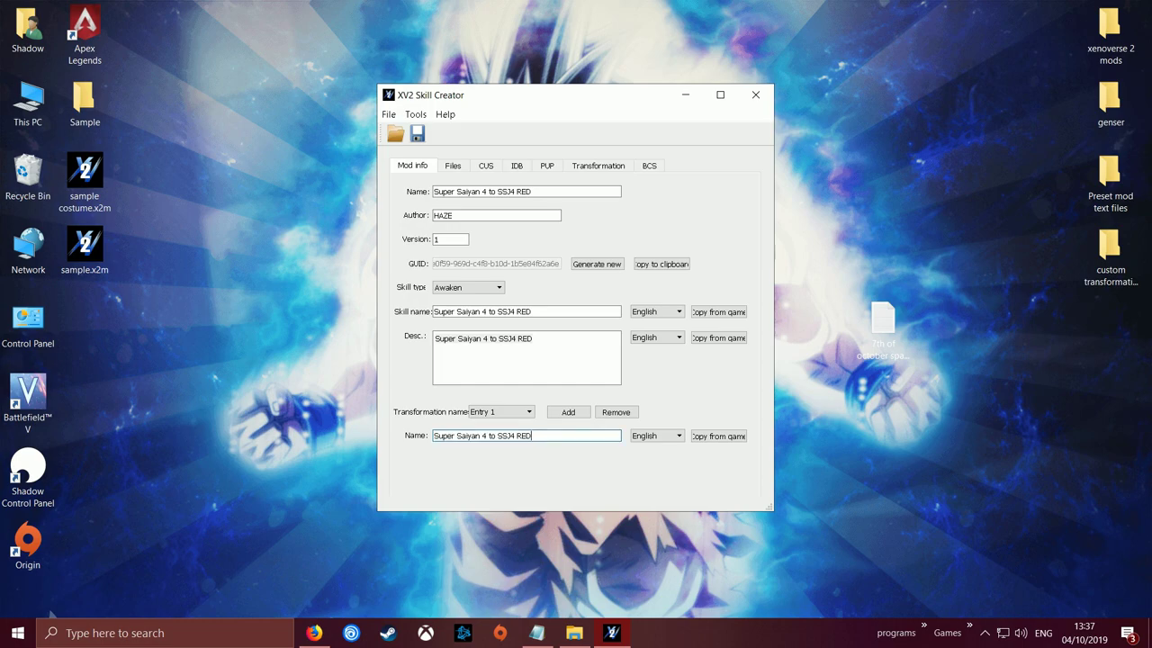
# Step: Compare the transformation names of Entry 0 and Entry 1
pyautogui.click(501, 412)
pyautogui.click(495, 423)
pyautogui.hotkey('alt', 'Down')
pyautogui.press('Down')
pyautogui.press('Return')
# Step: Add Entry 2 to the transformation names, view the entry list and remove Entry 2 again
pyautogui.press('Tab')
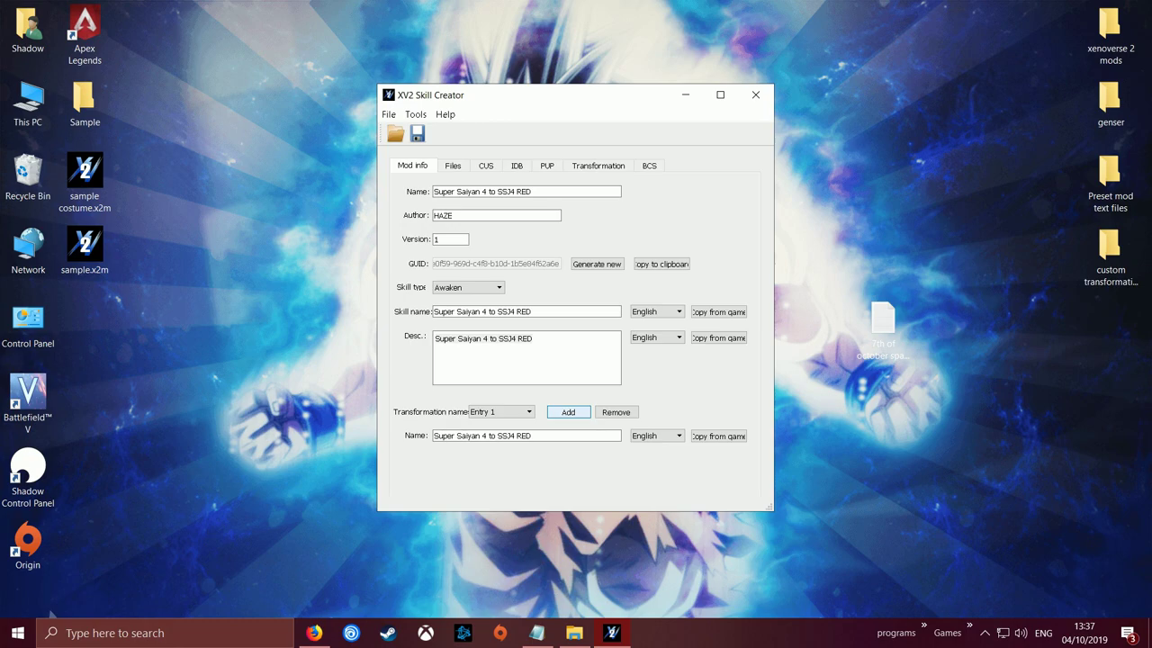
pyautogui.press('space')
pyautogui.hotkey('shift', 'Tab')
pyautogui.hotkey('alt', 'Down')
pyautogui.press('Up')
pyautogui.press('Up')
pyautogui.press('Down')
pyautogui.press('Down')
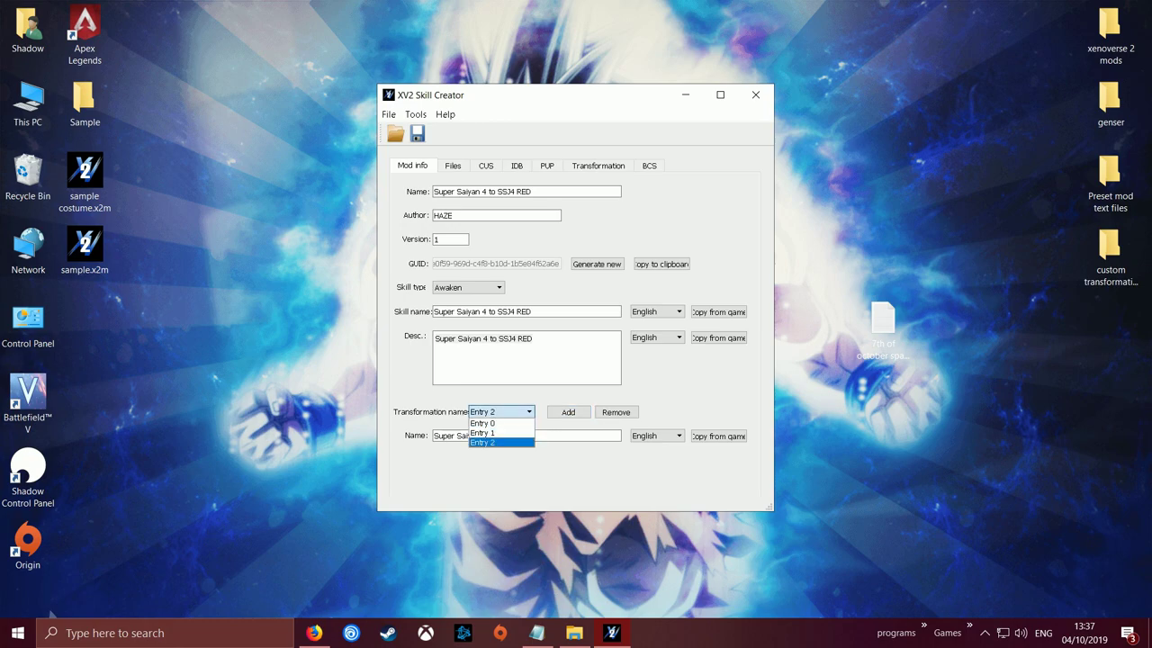
pyautogui.click(501, 443)
pyautogui.click(616, 412)
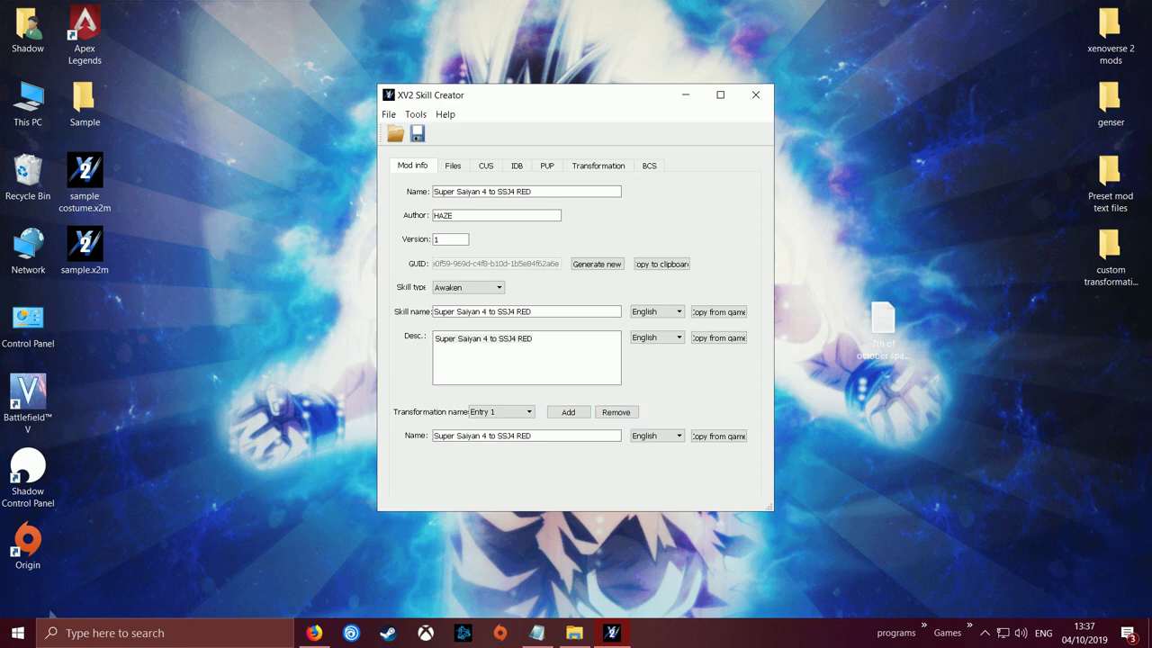
# Step: Switch the displayed transformation name back to Entry 0
pyautogui.click(502, 412)
pyautogui.click(502, 423)
pyautogui.click(504, 362)
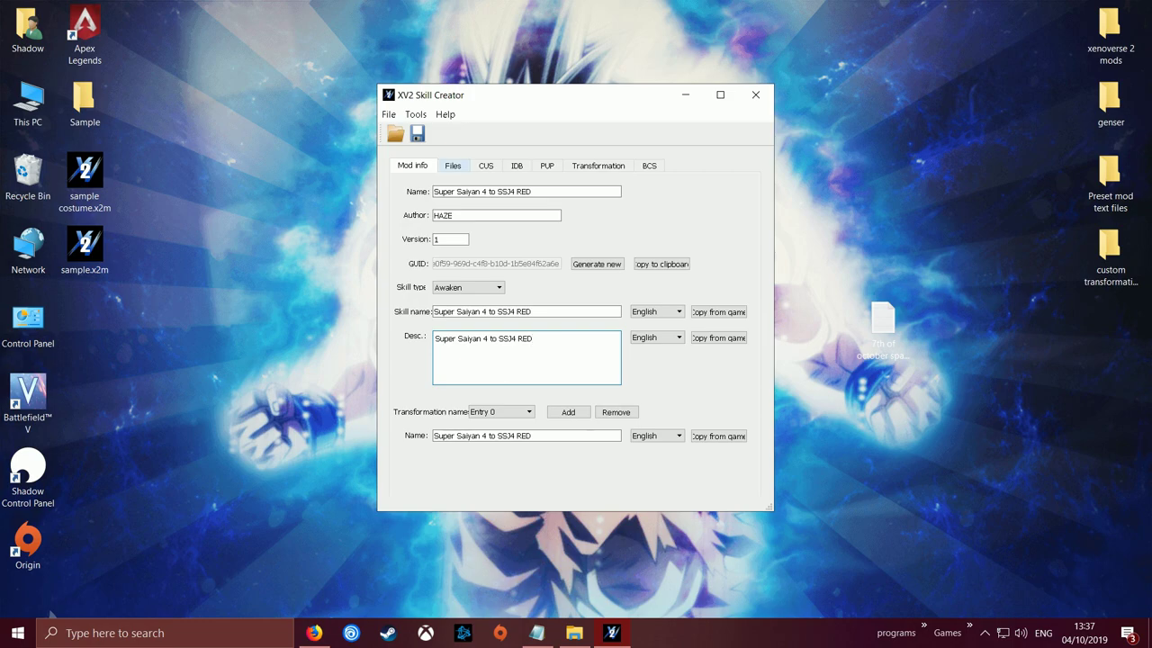
# Step: Open the directory selection for the mod's skill files
pyautogui.click(453, 166)
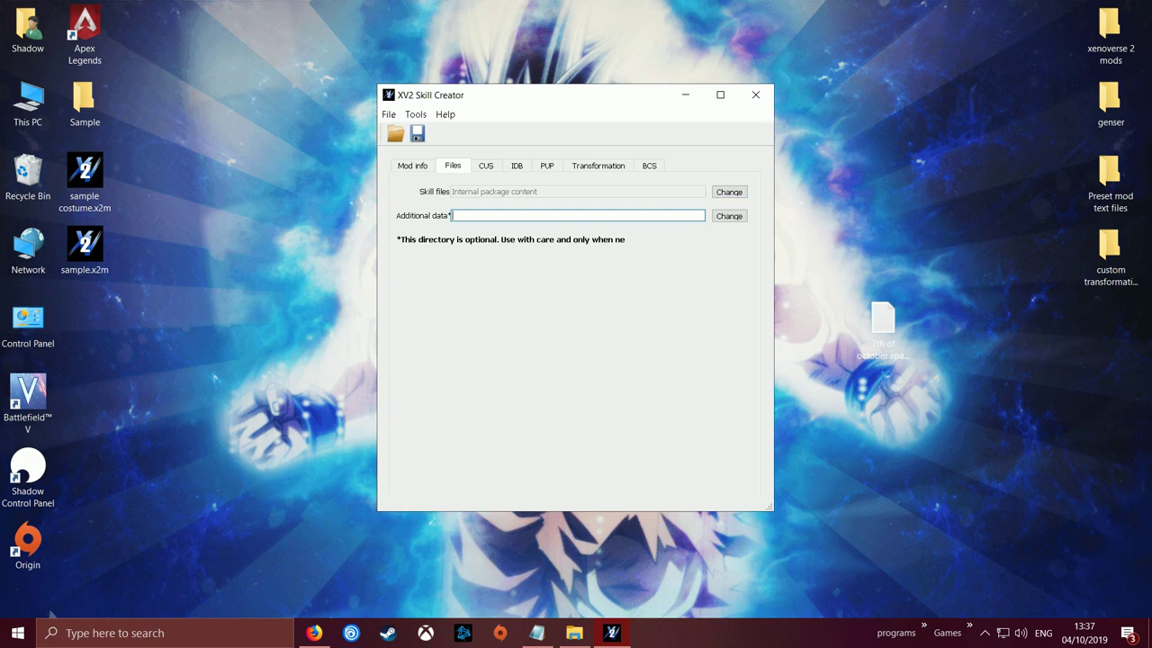
pyautogui.click(730, 192)
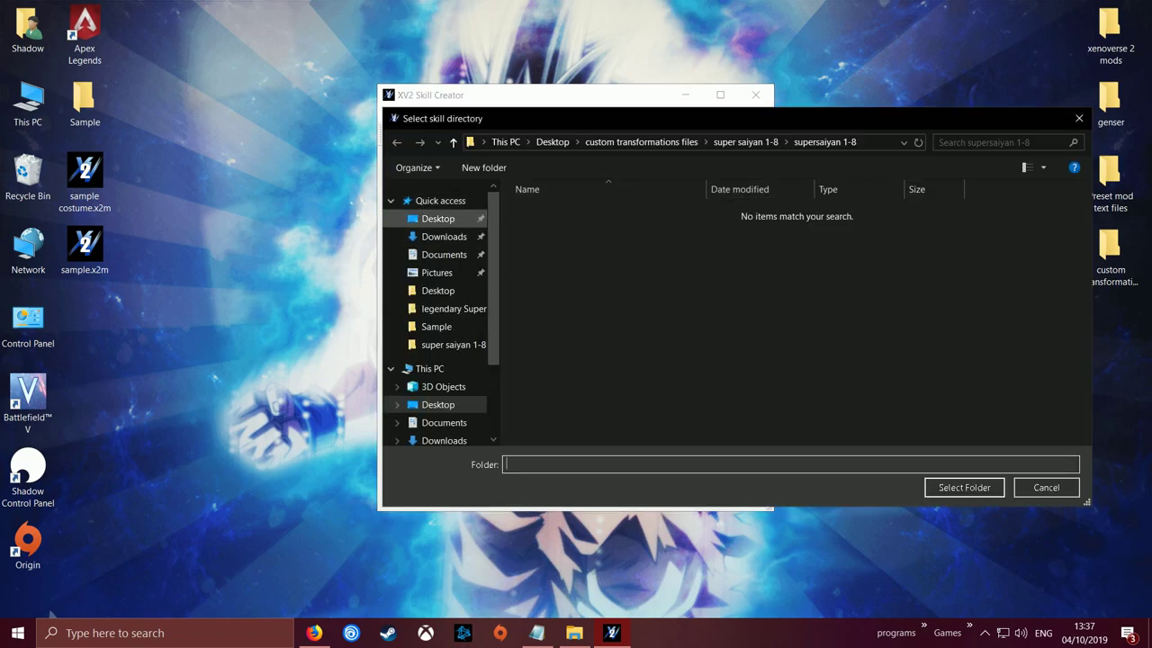
# Step: Set the skill files directory to the skill files folder inside Sample on the Desktop
pyautogui.click(438, 219)
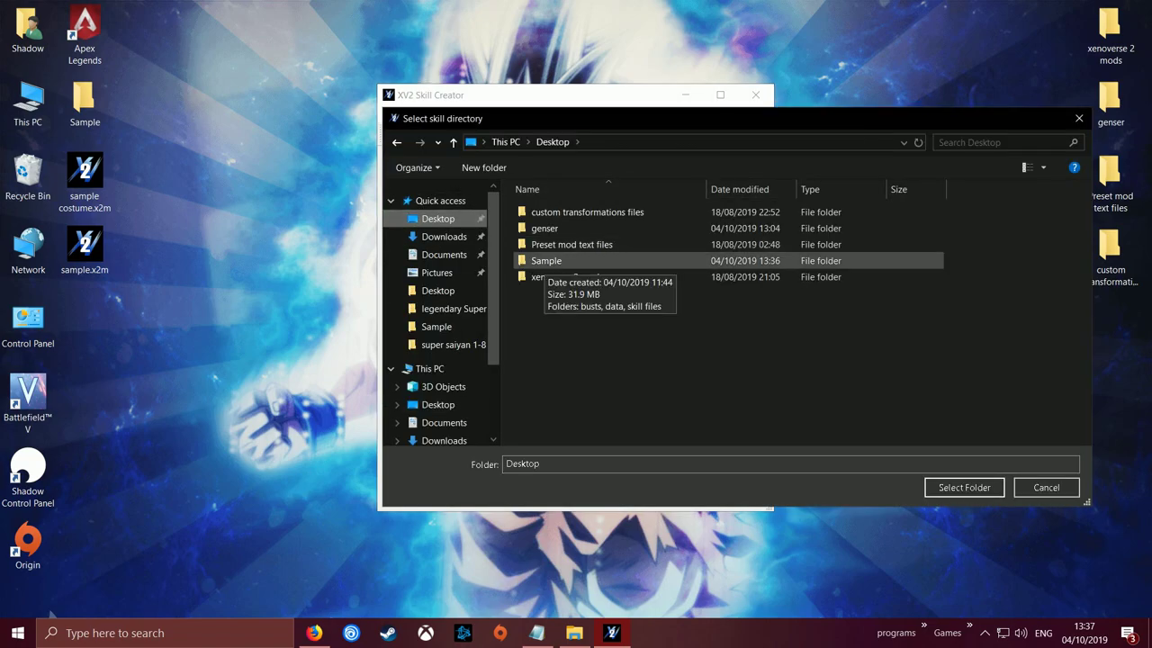
pyautogui.doubleClick(545, 261)
pyautogui.doubleClick(547, 244)
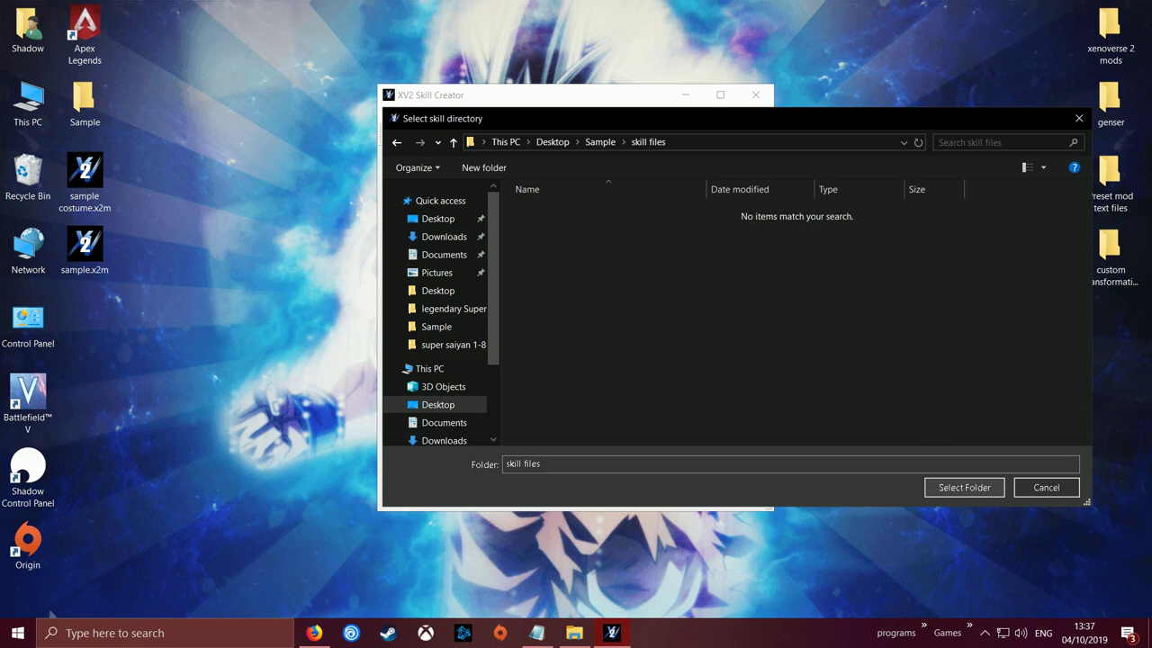
pyautogui.click(964, 488)
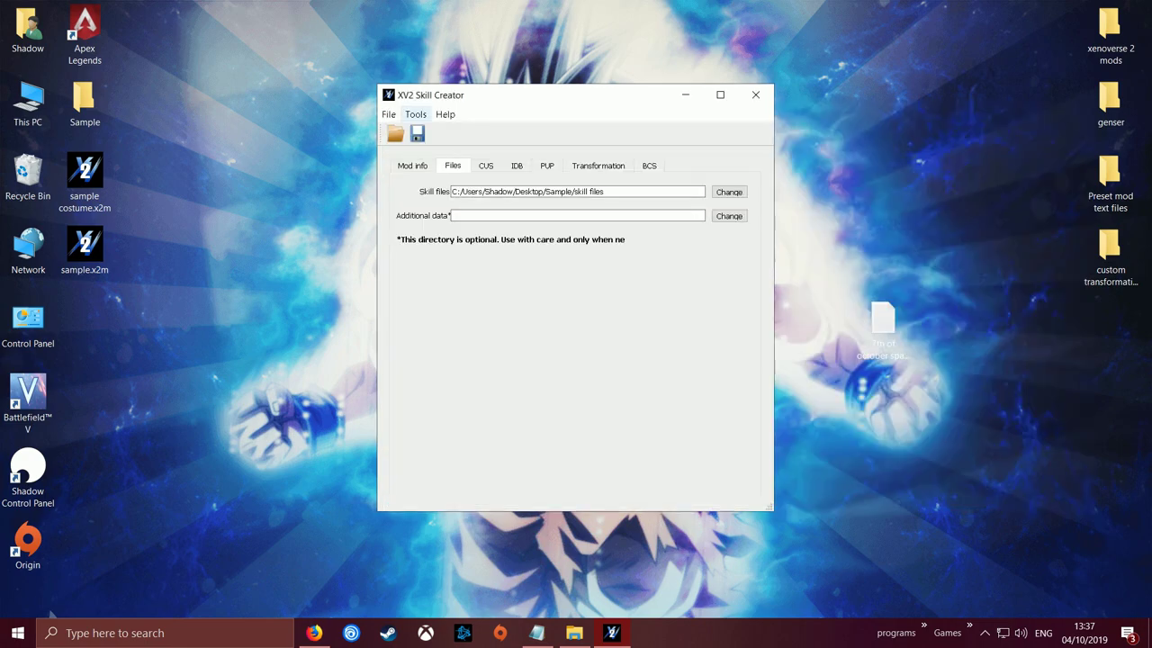
# Step: Import the skill directory of the awaken skill Super Saiyan - GS2 - 25008 into the Sample skill files folder
pyautogui.click(415, 115)
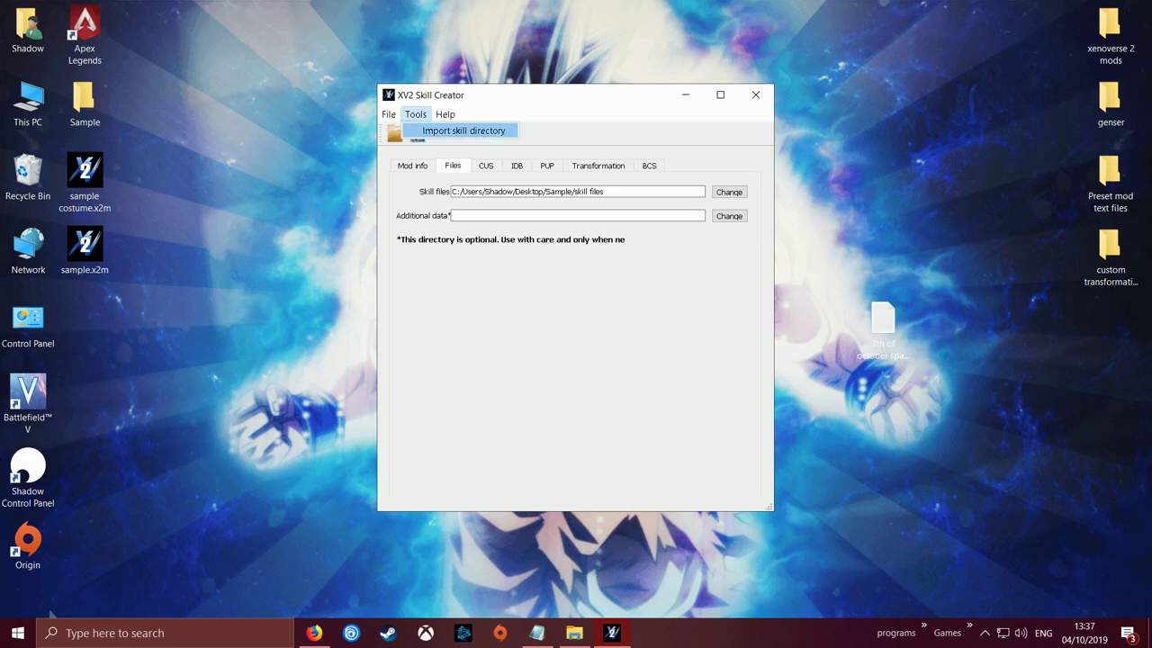
pyautogui.click(459, 132)
pyautogui.moveTo(657, 231); pyautogui.dragTo(656, 326)
pyautogui.scroll(-5, 630, 323)
pyautogui.scroll(-10, 569, 315)
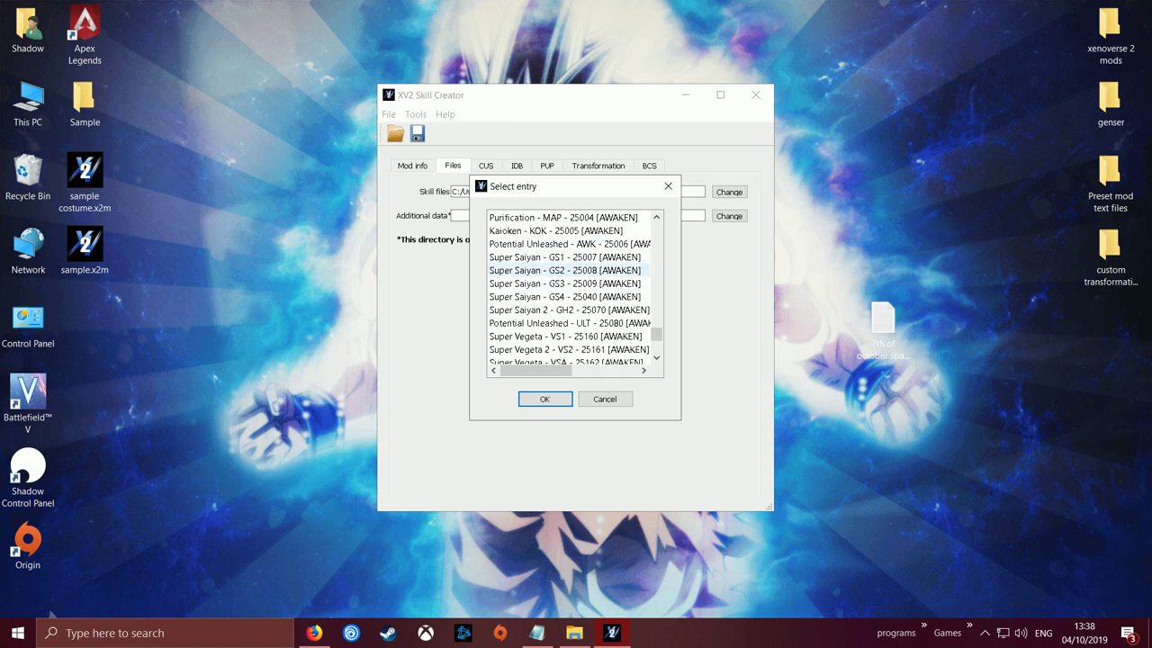
pyautogui.click(565, 259)
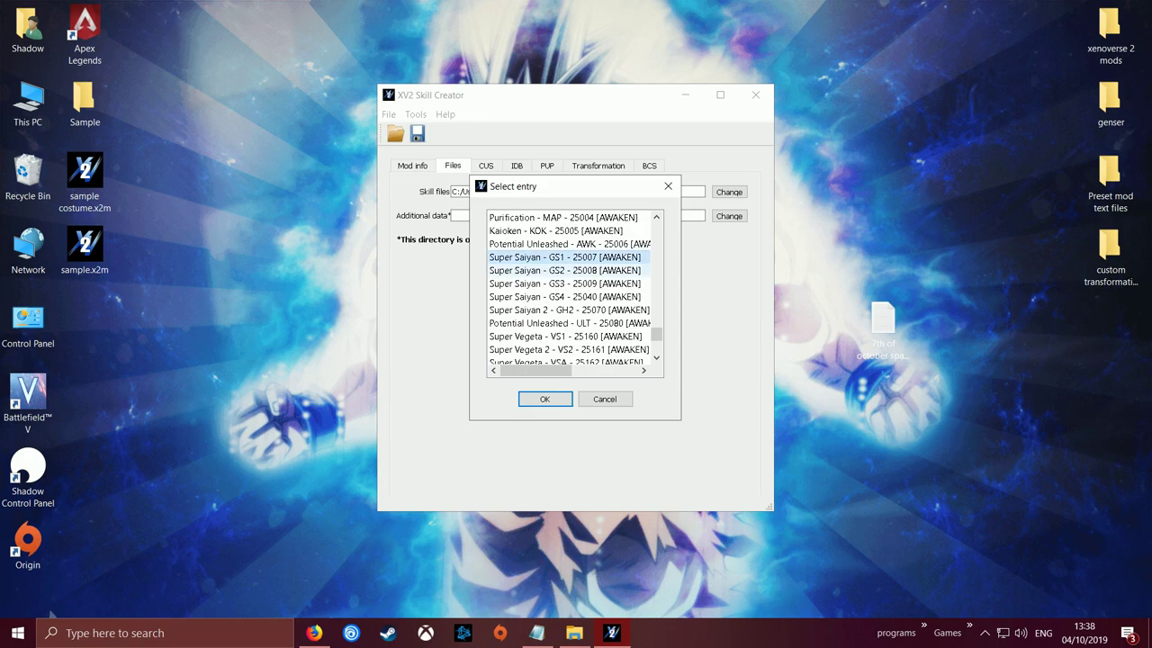
pyautogui.click(565, 271)
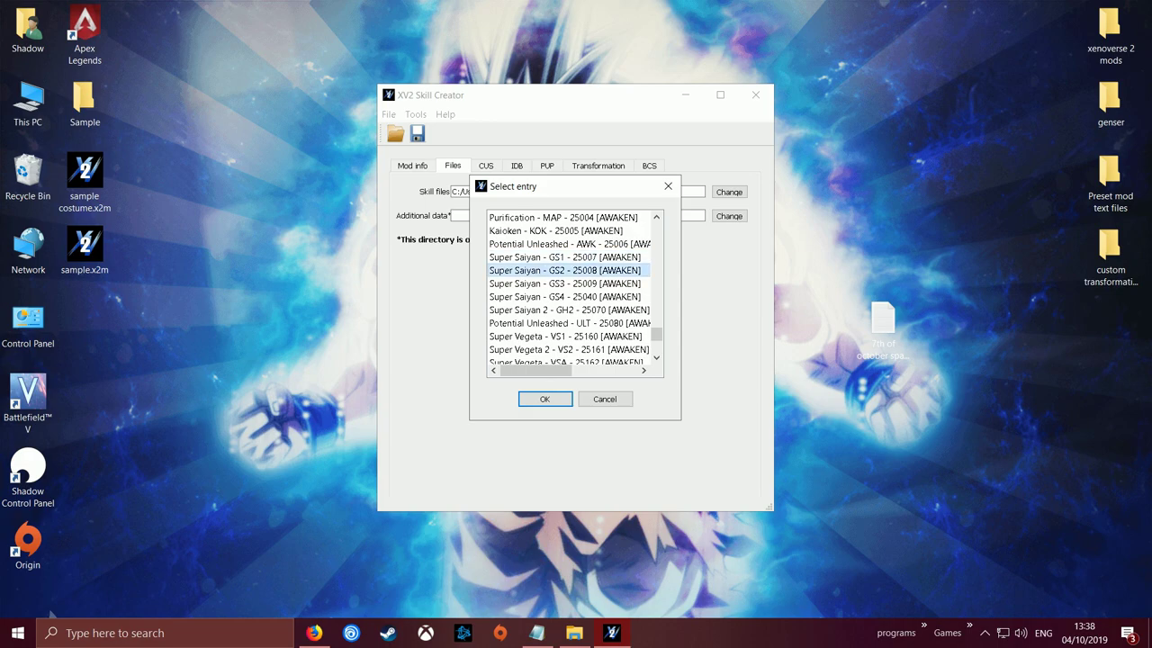
pyautogui.click(565, 284)
pyautogui.click(565, 297)
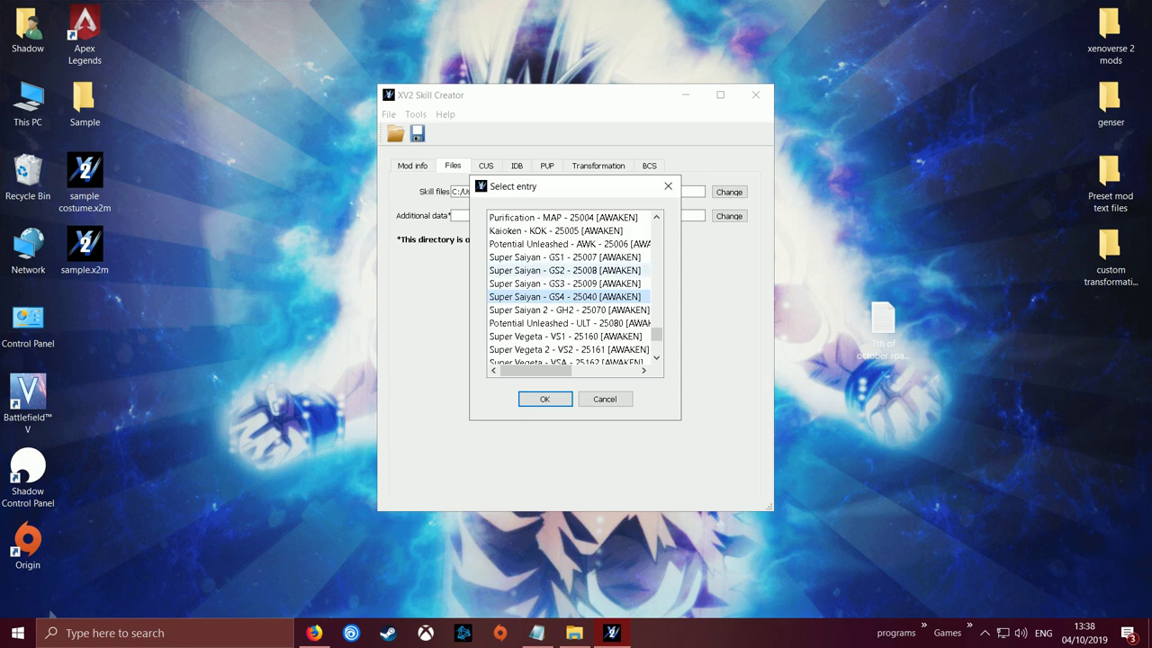
pyautogui.click(566, 271)
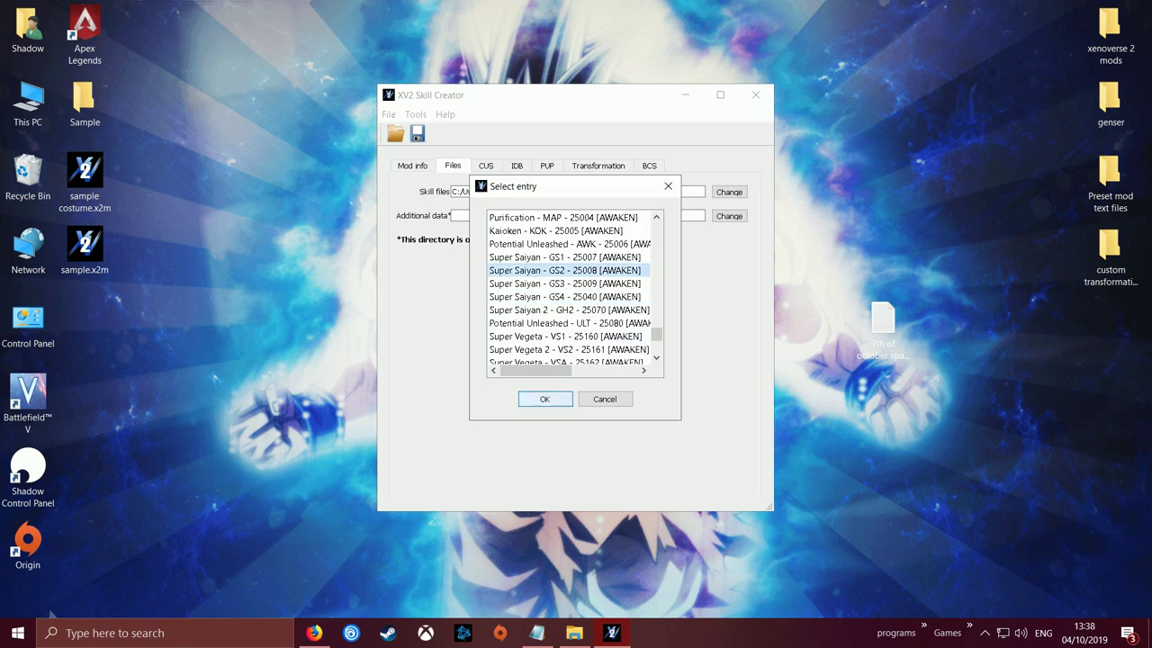
pyautogui.click(545, 398)
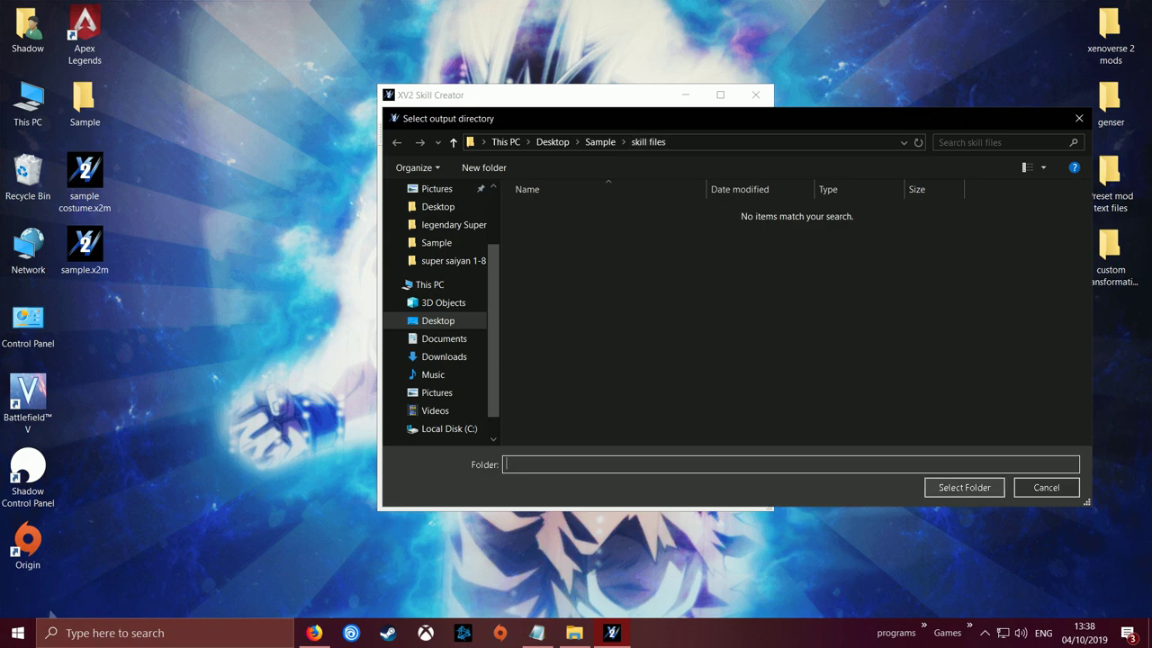
pyautogui.press('Return')
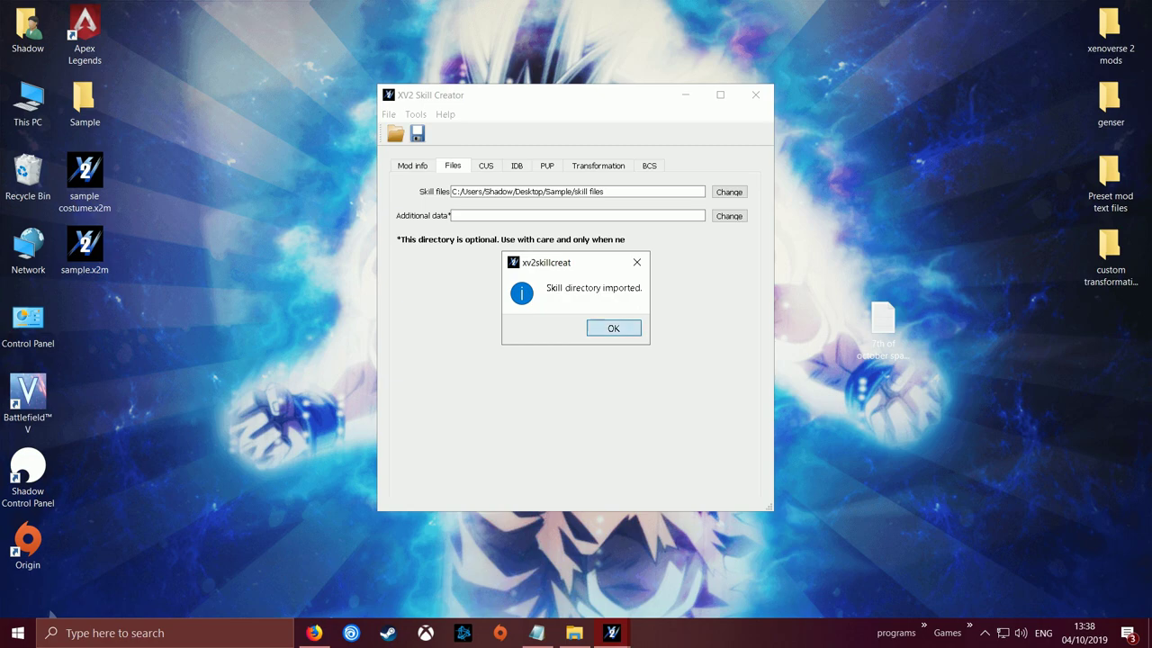
pyautogui.press('Return')
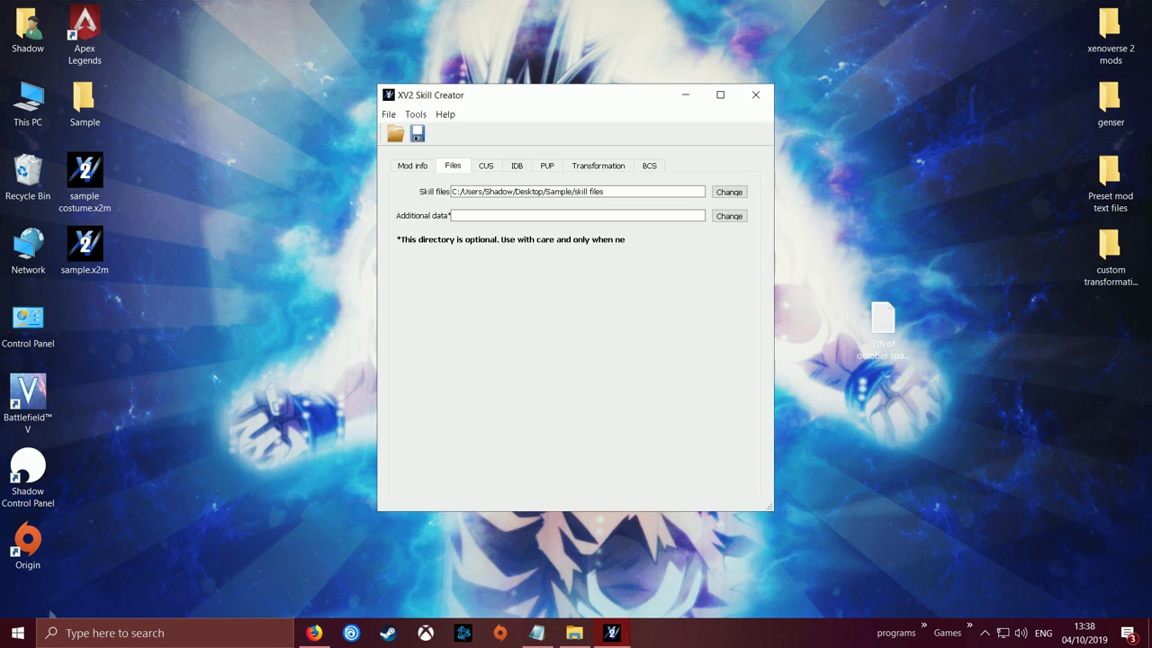
# Step: Open the Sample folder's skill files subfolder in File Explorer and reposition its window
pyautogui.doubleClick(84, 101)
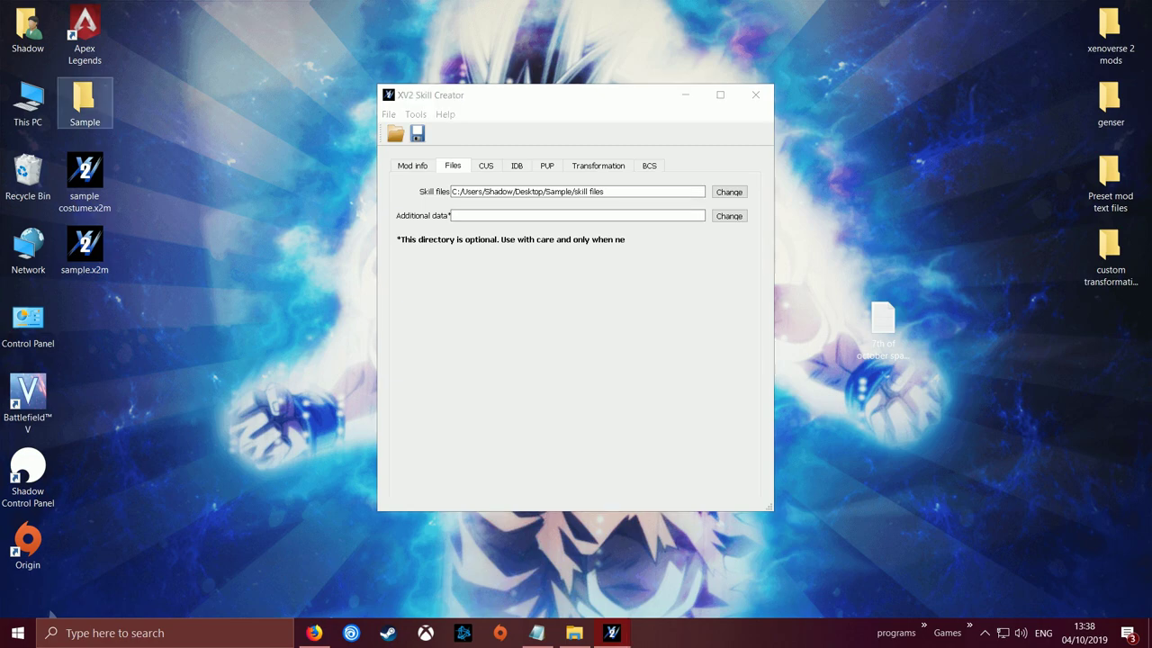
pyautogui.press('Return')
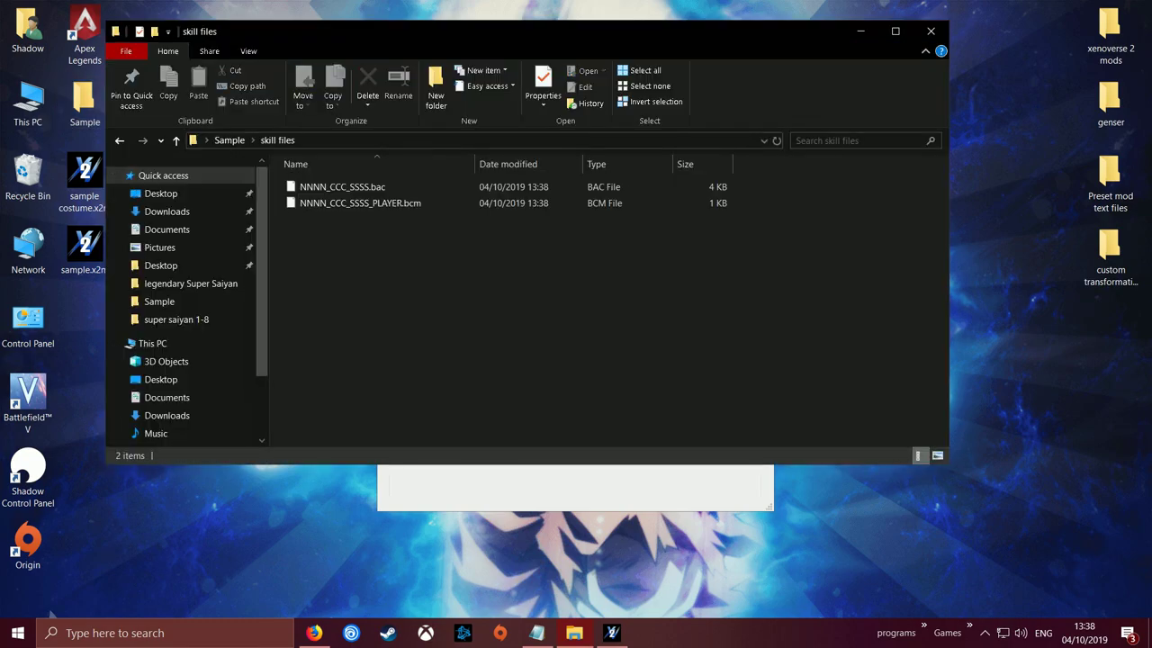
pyautogui.moveTo(401, 44); pyautogui.dragTo(407, 101)
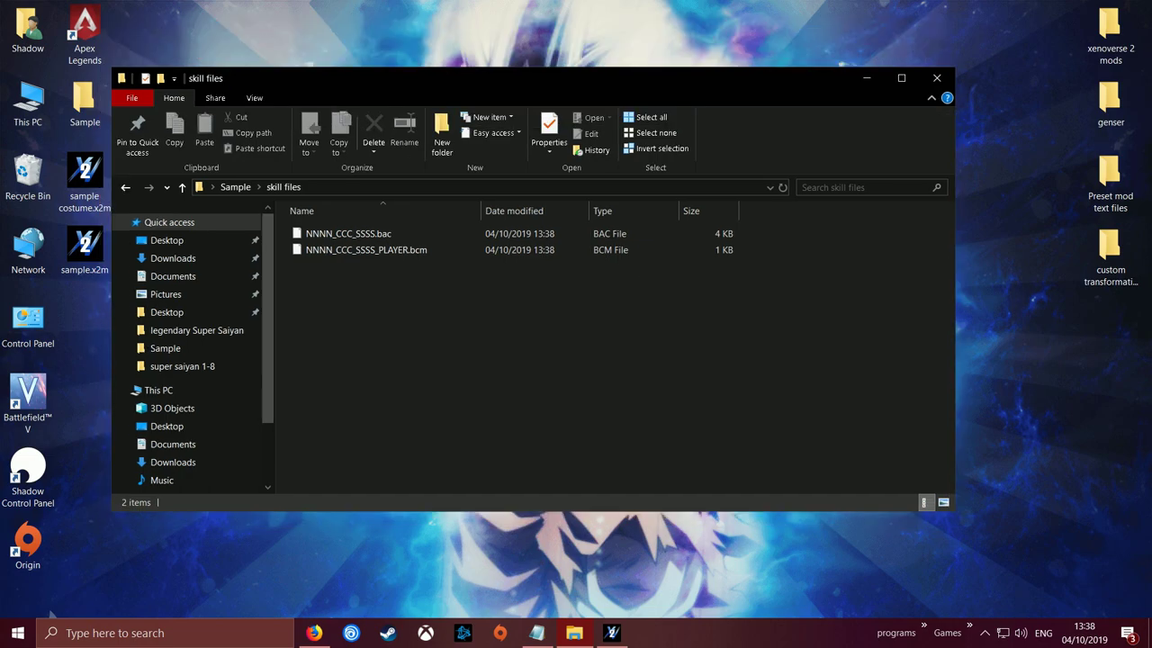
pyautogui.moveTo(452, 83); pyautogui.dragTo(440, 54)
# Step: Launch YaBCM Organizer.exe from the genser folder, allow it to run despite SmartScreen, and place it beside the skill files window
pyautogui.doubleClick(1110, 103)
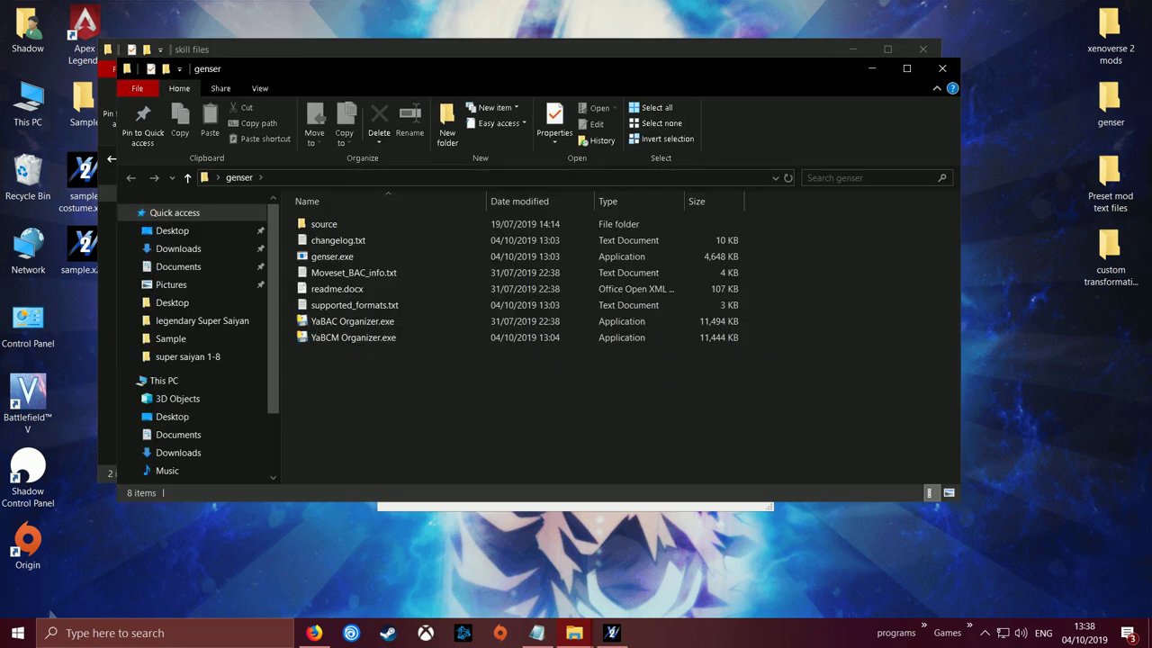
pyautogui.moveTo(516, 70); pyautogui.dragTo(1009, 97)
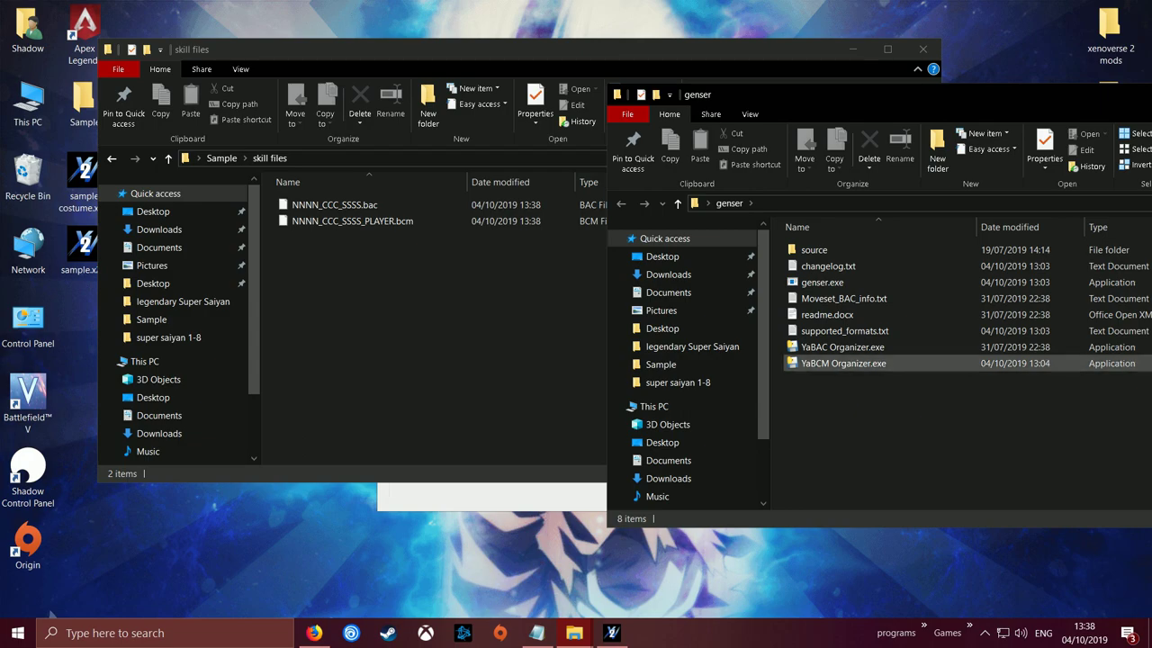
pyautogui.doubleClick(843, 363)
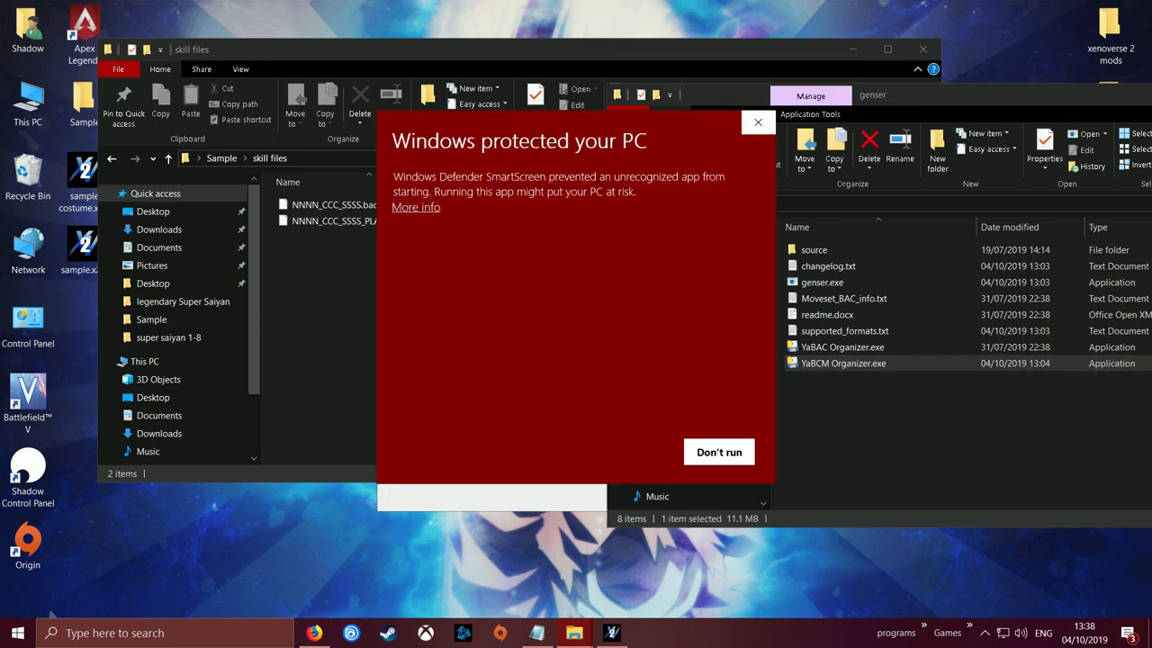
pyautogui.click(416, 208)
pyautogui.click(628, 452)
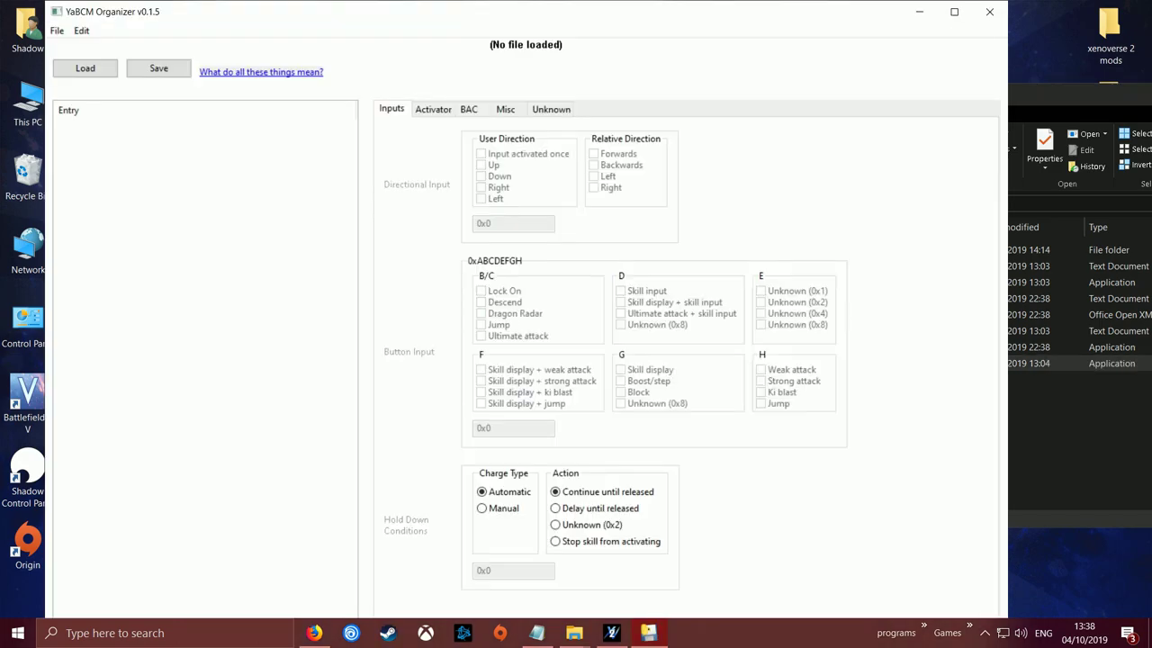
pyautogui.moveTo(261, 12); pyautogui.dragTo(639, 41)
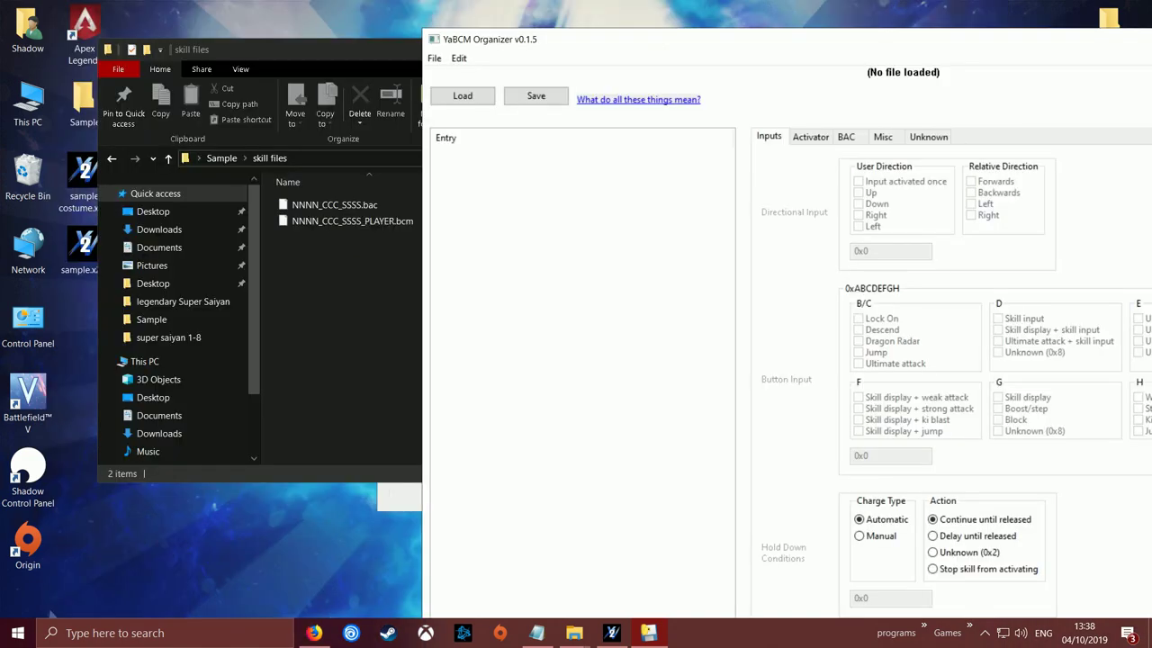
# Step: Load NNNN_CCC_SSSS_PLAYER.bcm from the Desktop's Sample/skill files folder into YaBCM Organizer
pyautogui.click(463, 96)
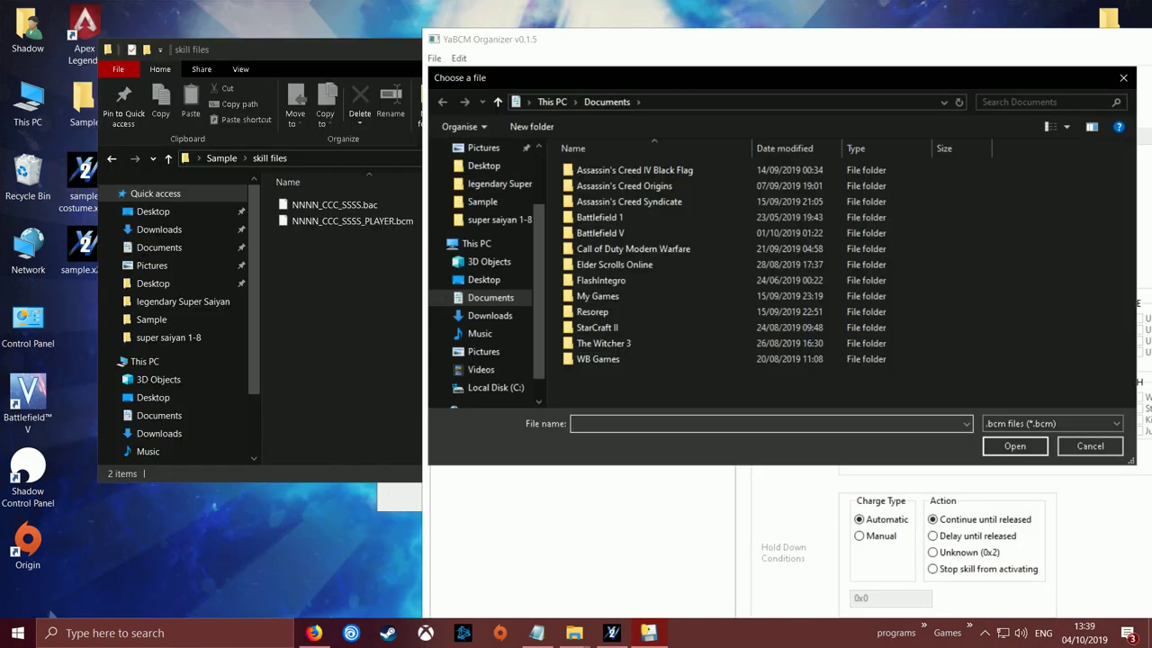
pyautogui.click(1123, 77)
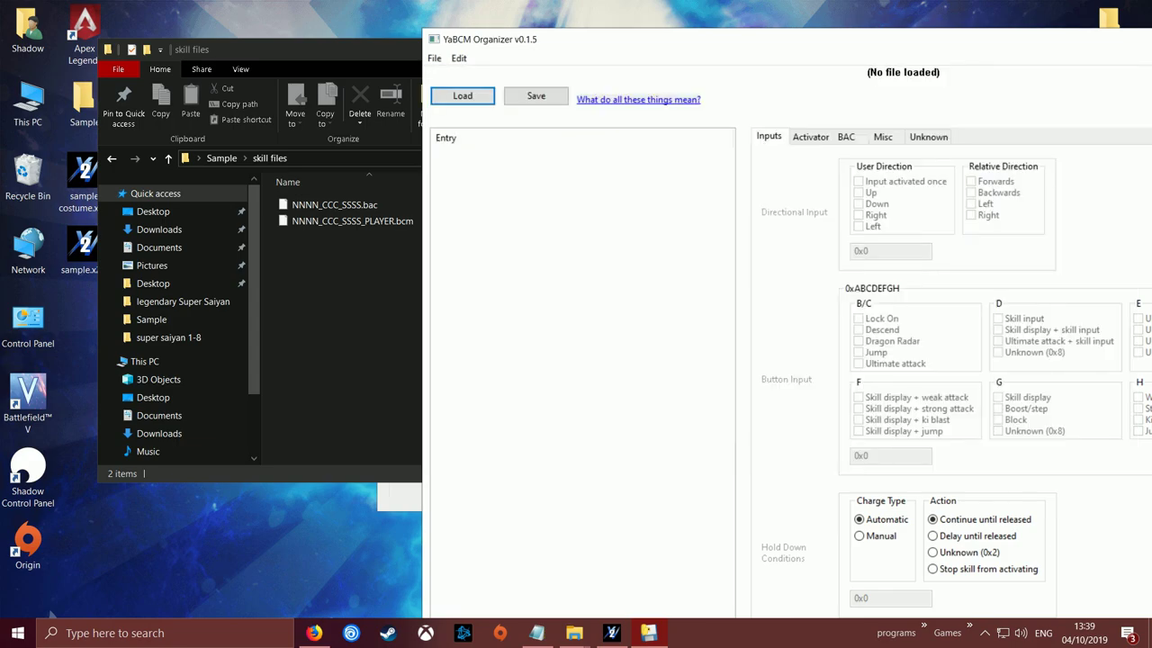
pyautogui.click(462, 96)
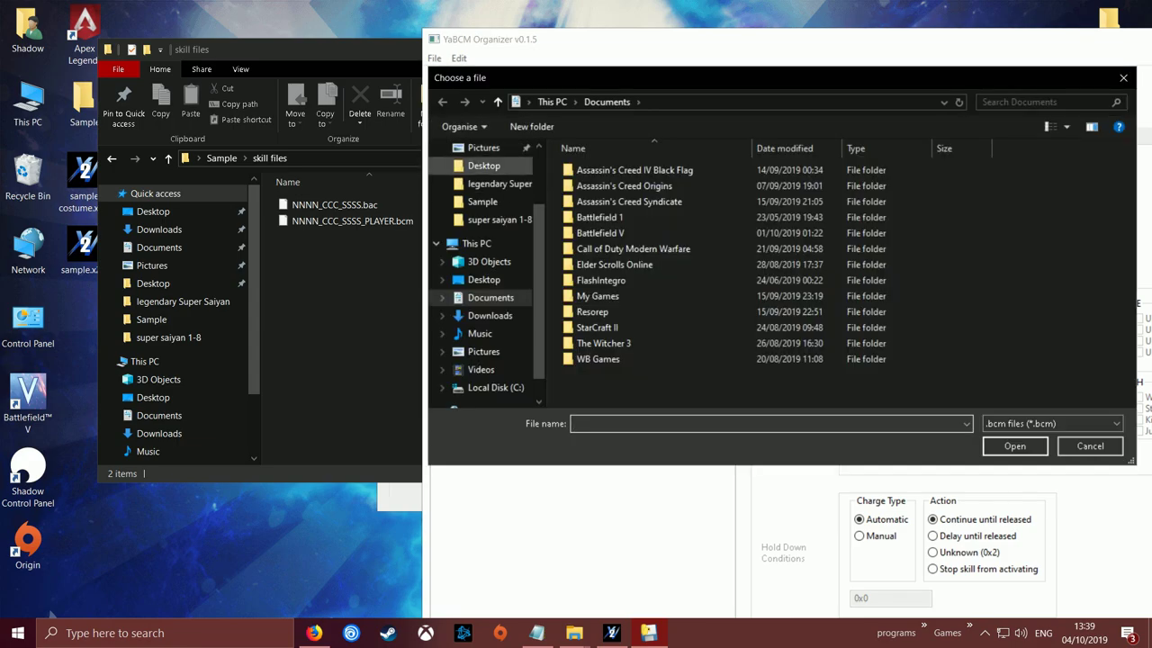
pyautogui.click(483, 279)
pyautogui.doubleClick(594, 217)
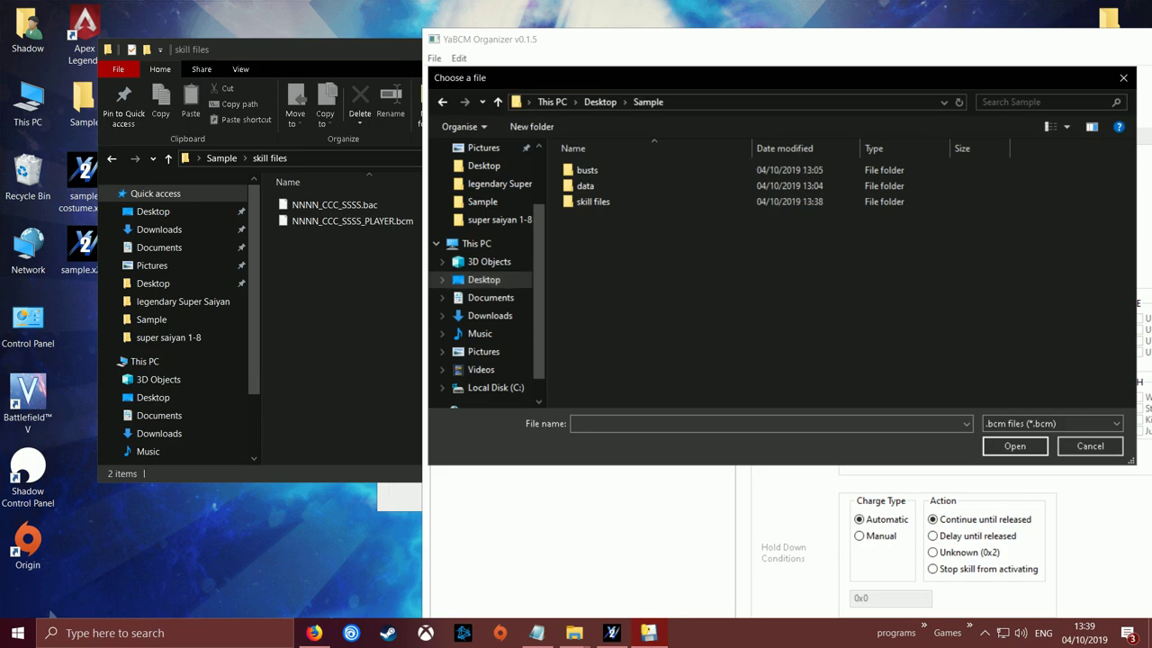
pyautogui.click(594, 201)
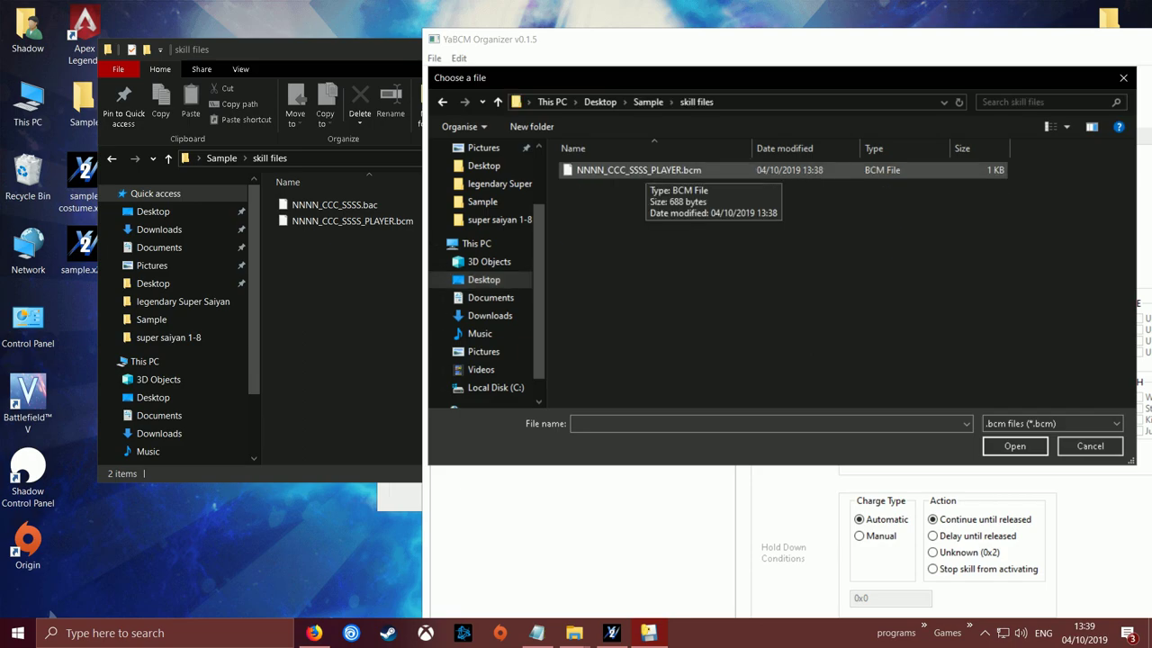
pyautogui.click(645, 170)
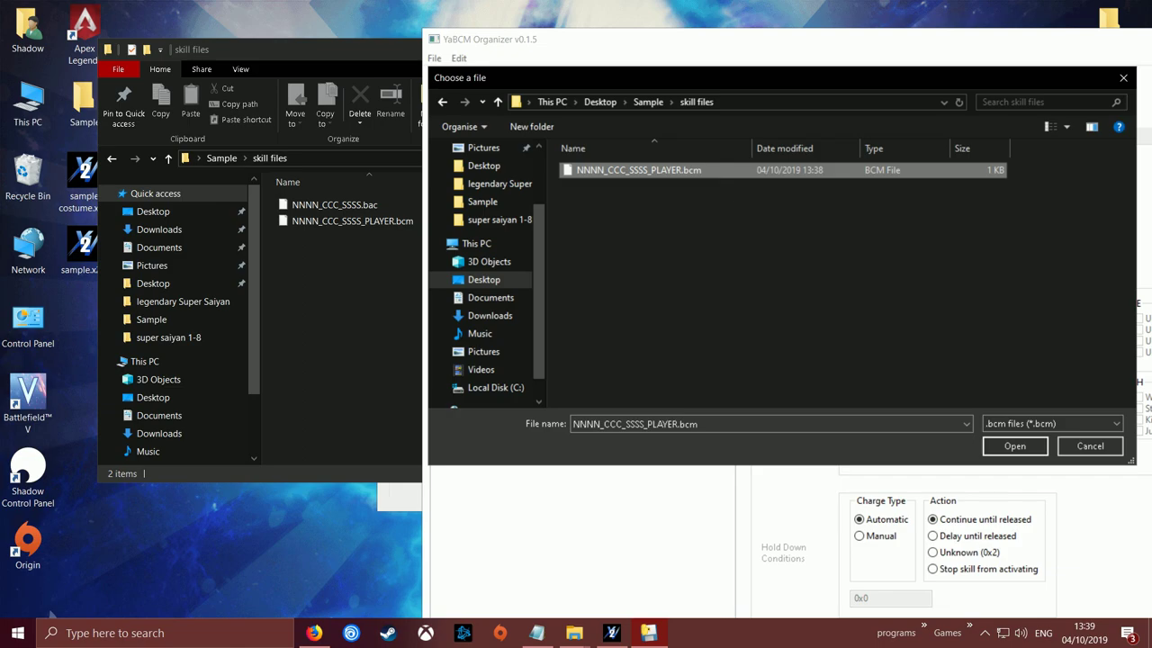
pyautogui.press('Return')
pyautogui.moveTo(588, 43); pyautogui.dragTo(514, 21)
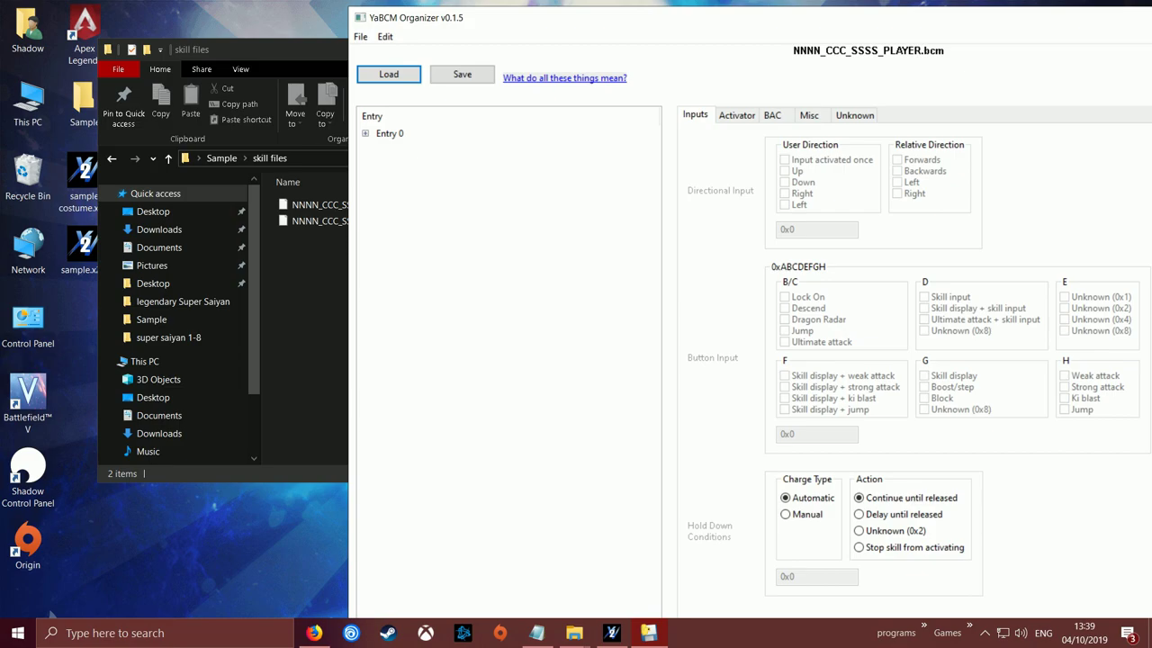
# Step: Expand Entry 0 and examine the miscellaneous settings of Entry 1, especially Ki Required
pyautogui.click(366, 133)
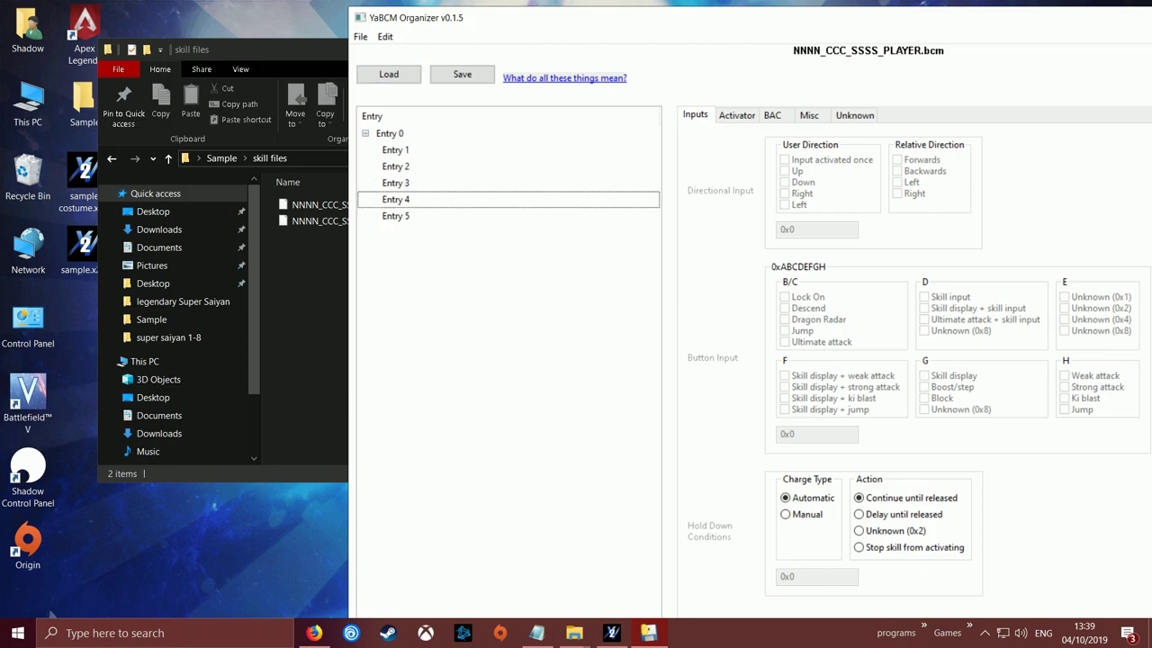
pyautogui.click(396, 150)
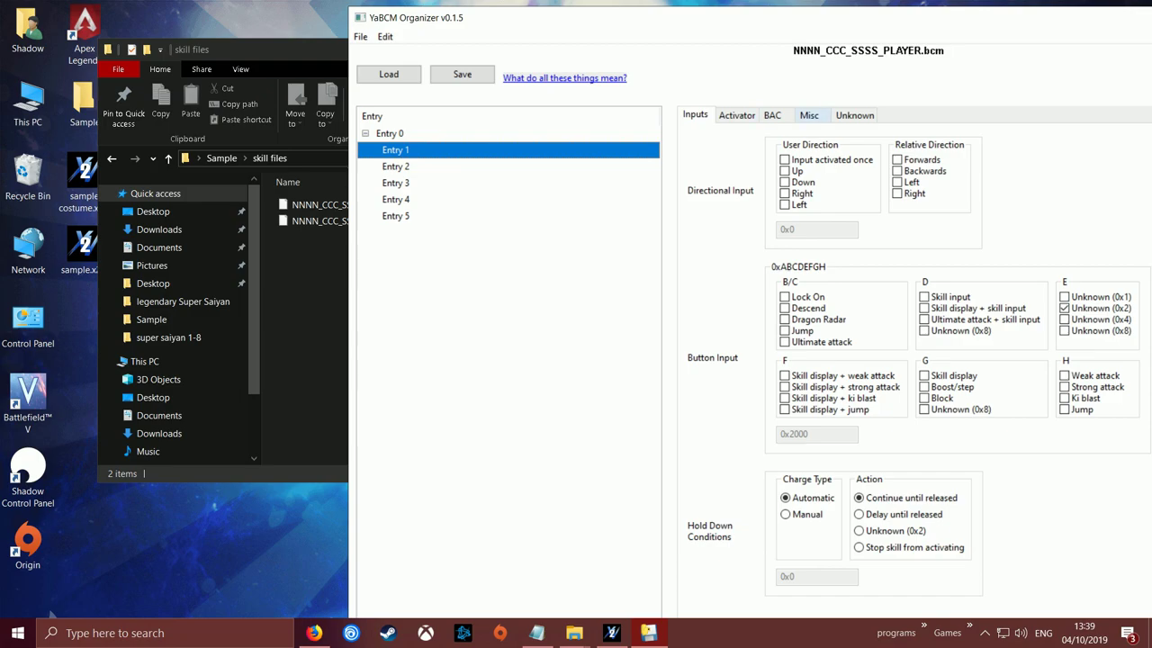
pyautogui.click(809, 115)
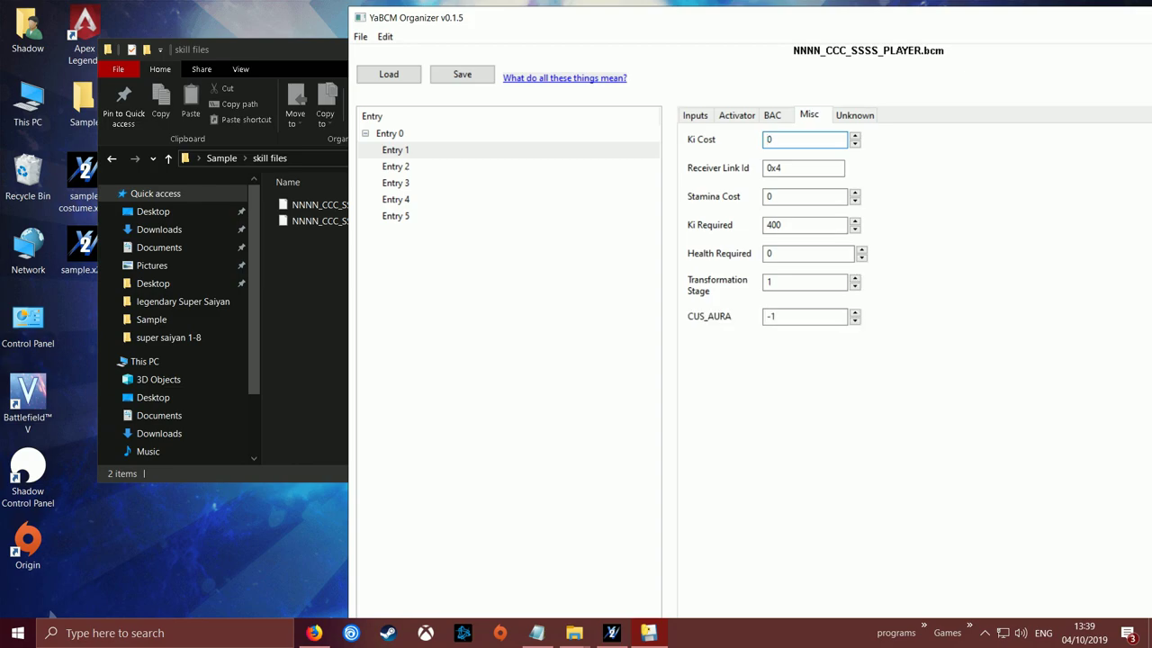
pyautogui.doubleClick(783, 225)
pyautogui.click(783, 225)
pyautogui.doubleClick(783, 226)
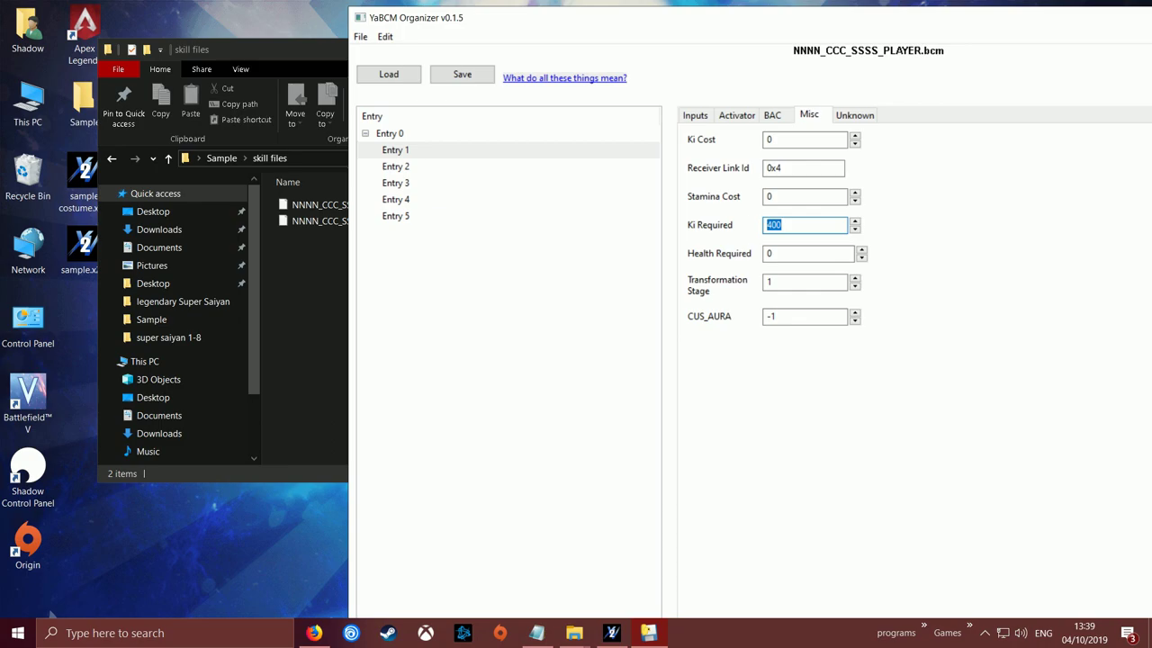
# Step: Set Ki Required to 400 for Entry 2
pyautogui.click(396, 166)
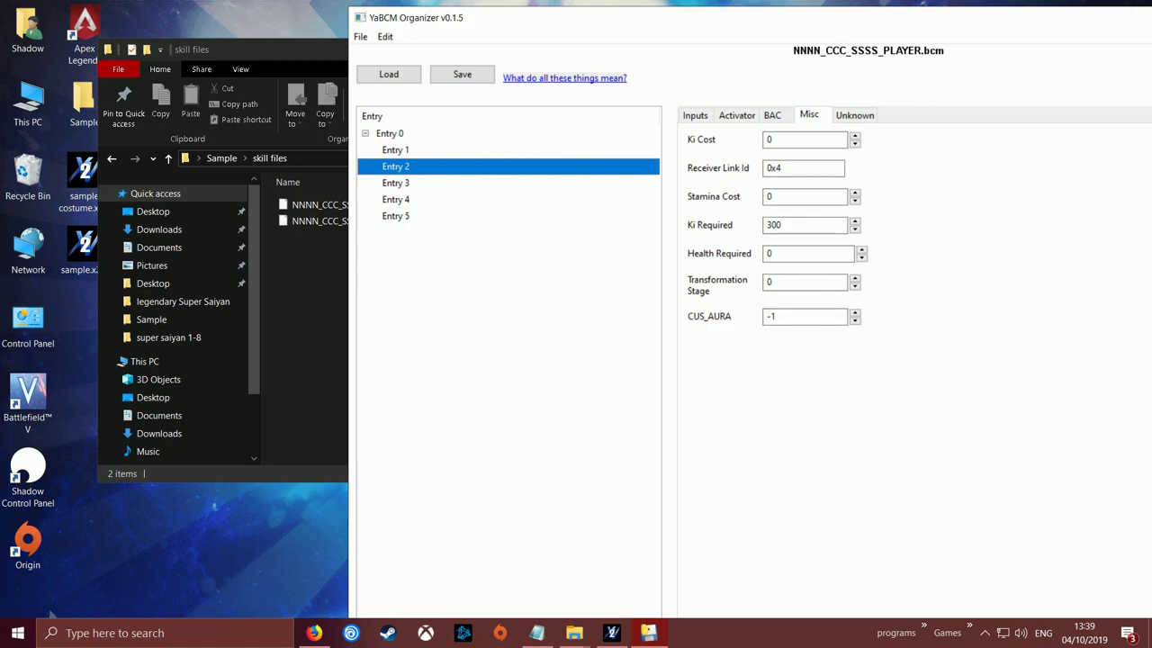
pyautogui.doubleClick(781, 226)
pyautogui.doubleClick(781, 226)
pyautogui.doubleClick(781, 226)
pyautogui.click(781, 226)
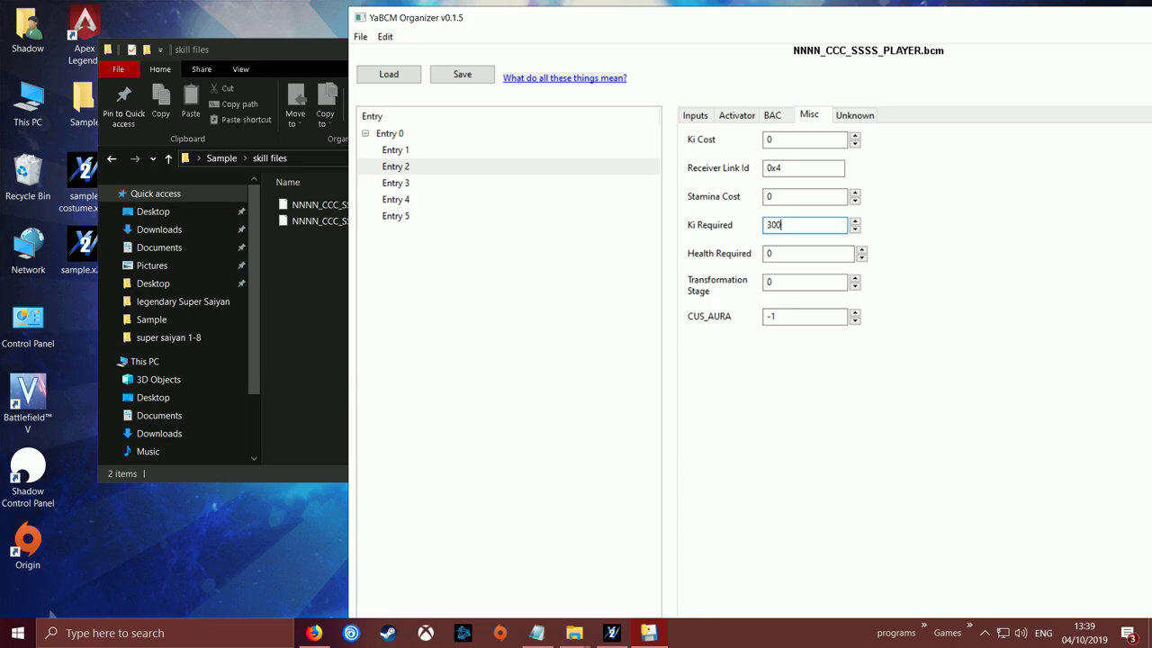
pyautogui.doubleClick(782, 226)
pyautogui.write('400')
# Step: Set Ki Required to 500 for Entry 1
pyautogui.click(396, 150)
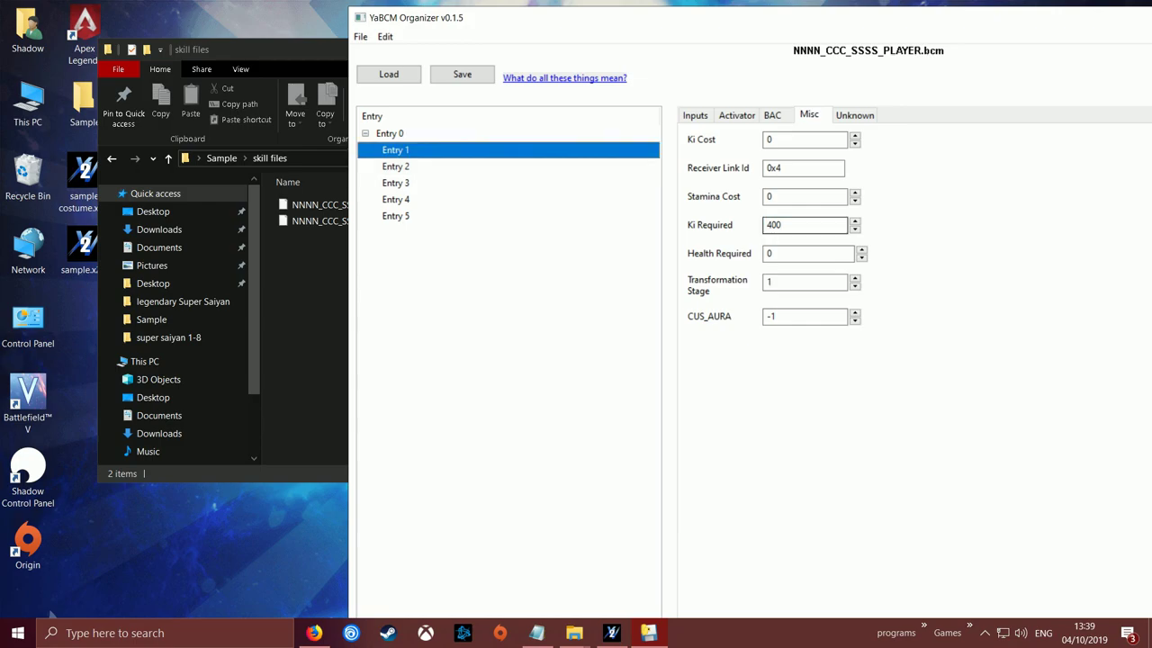
pyautogui.doubleClick(779, 226)
pyautogui.write('500')
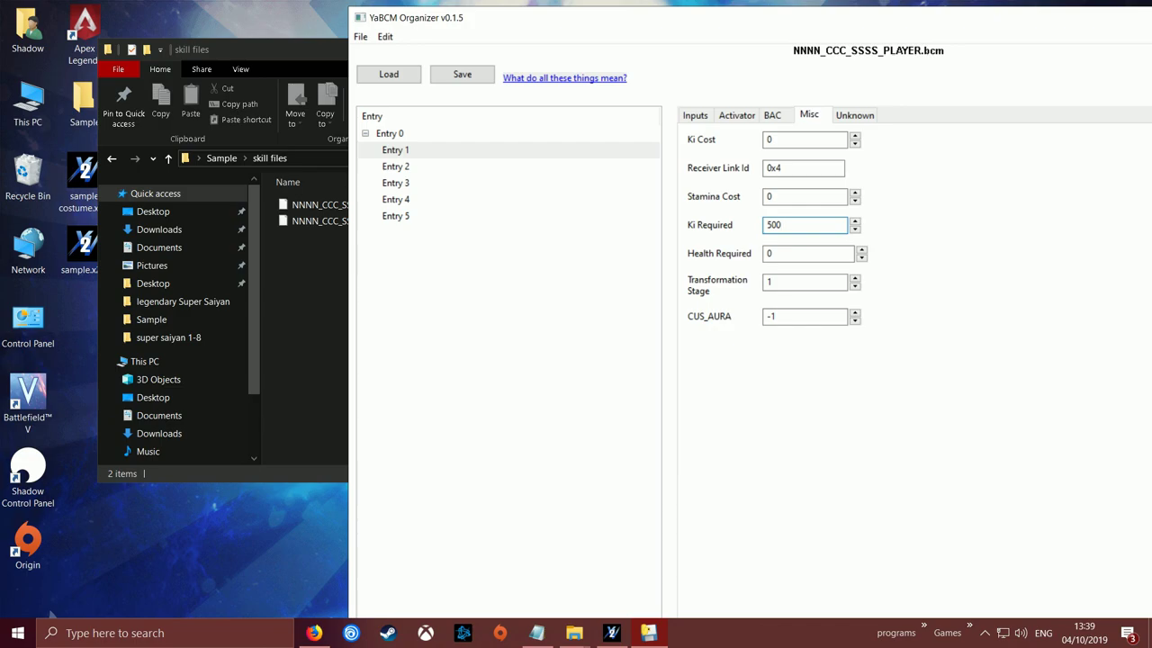
# Step: Set Ki Required to 500 for Entry 3
pyautogui.click(396, 182)
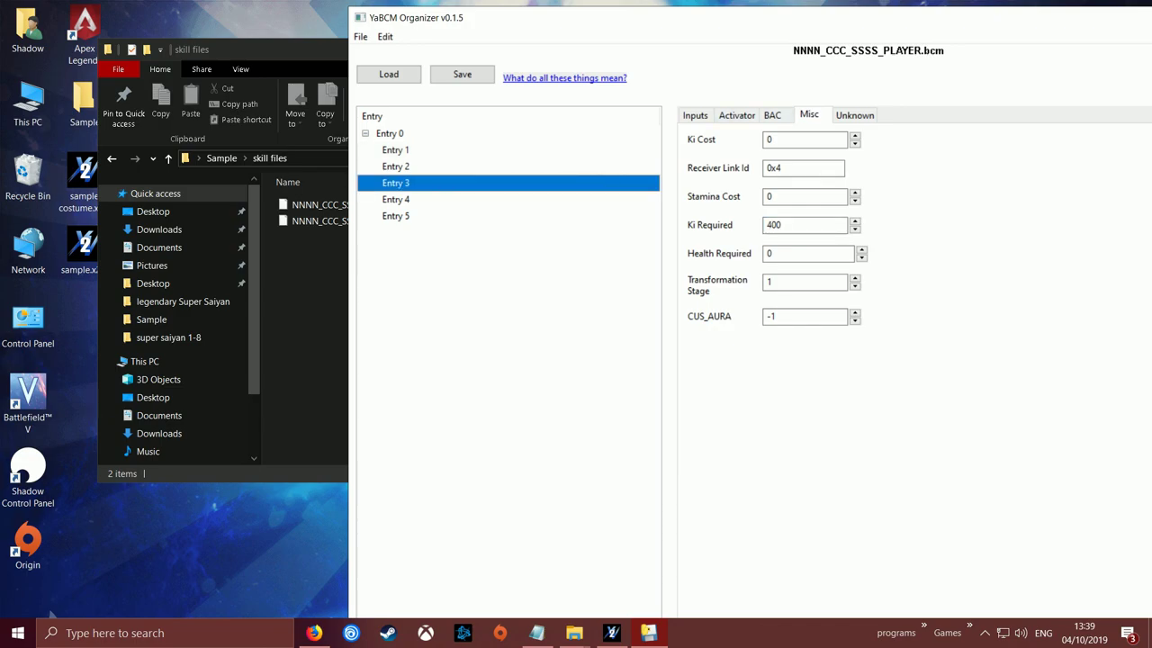
pyautogui.doubleClick(778, 226)
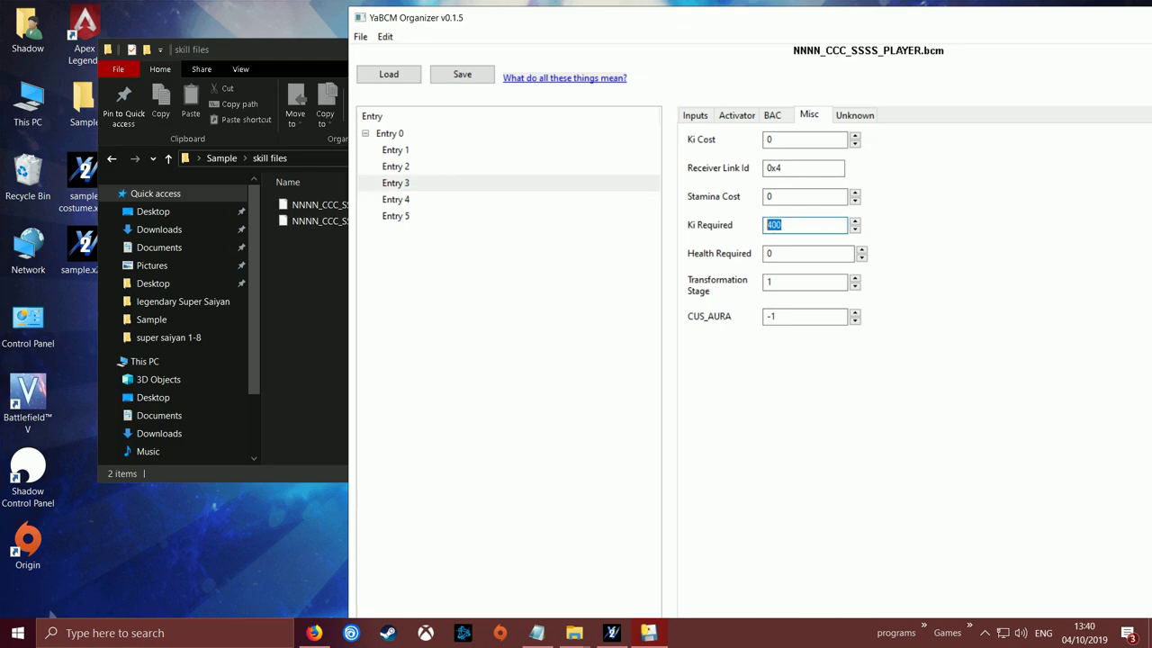
pyautogui.press('BackSpace')
pyautogui.write('500')
# Step: Compare the Ki Required and Transformation Stage settings of Entries 1, 2 and 3
pyautogui.click(396, 150)
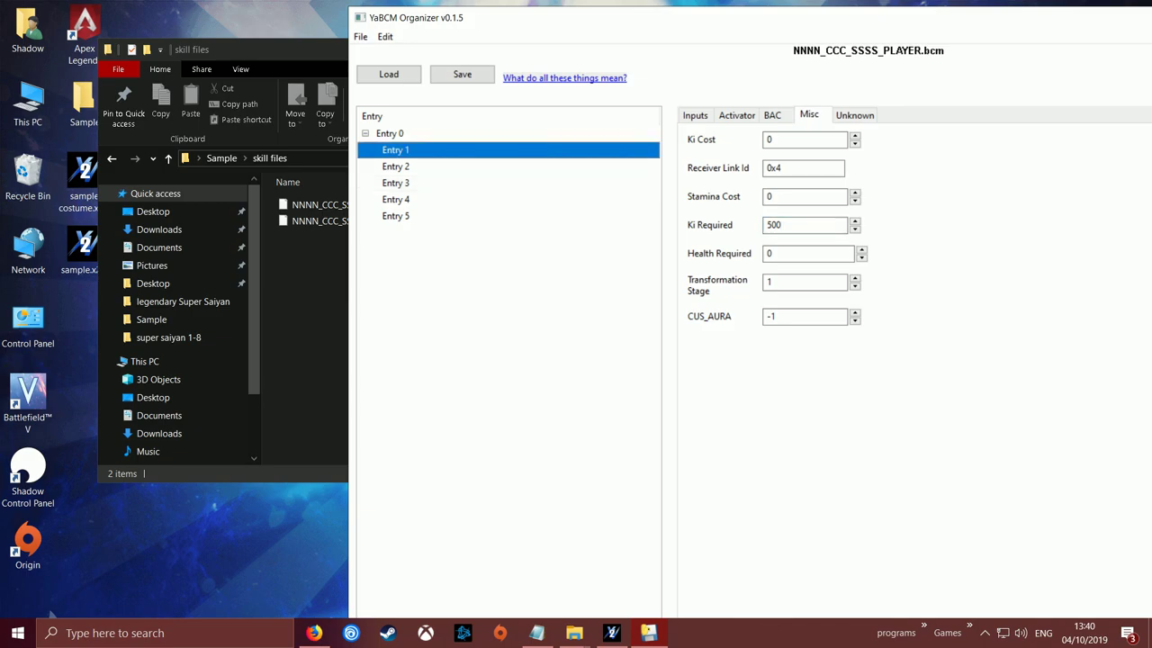
pyautogui.click(396, 183)
pyautogui.click(396, 150)
pyautogui.click(396, 183)
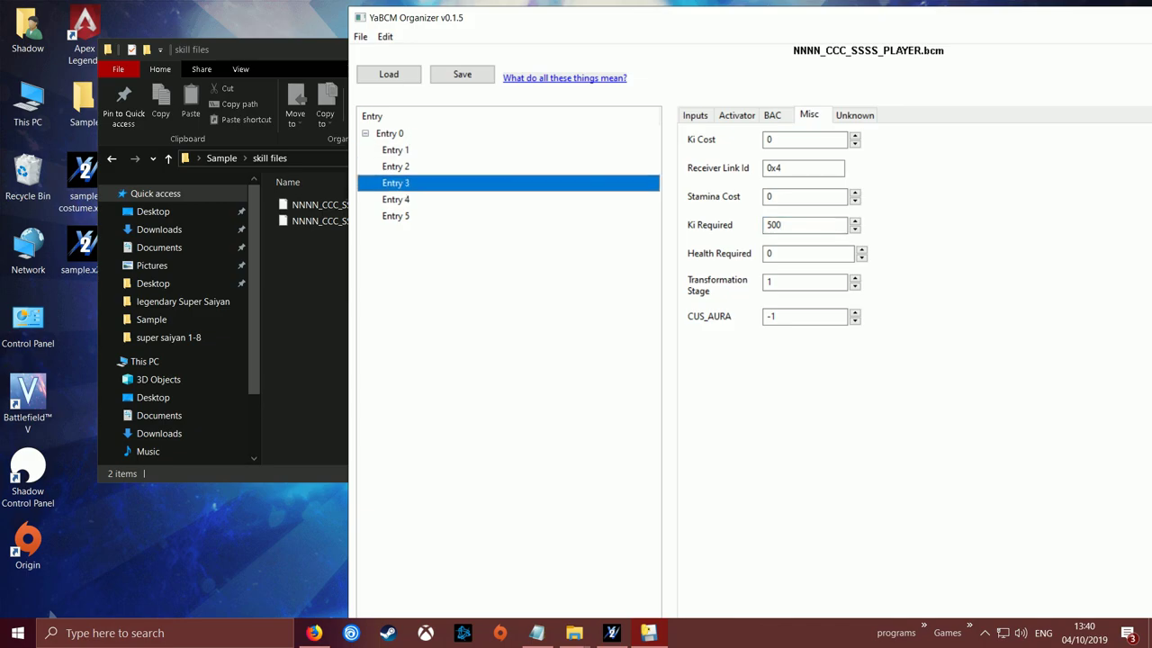
pyautogui.click(396, 150)
pyautogui.click(396, 182)
pyautogui.click(396, 150)
pyautogui.click(396, 182)
pyautogui.click(396, 167)
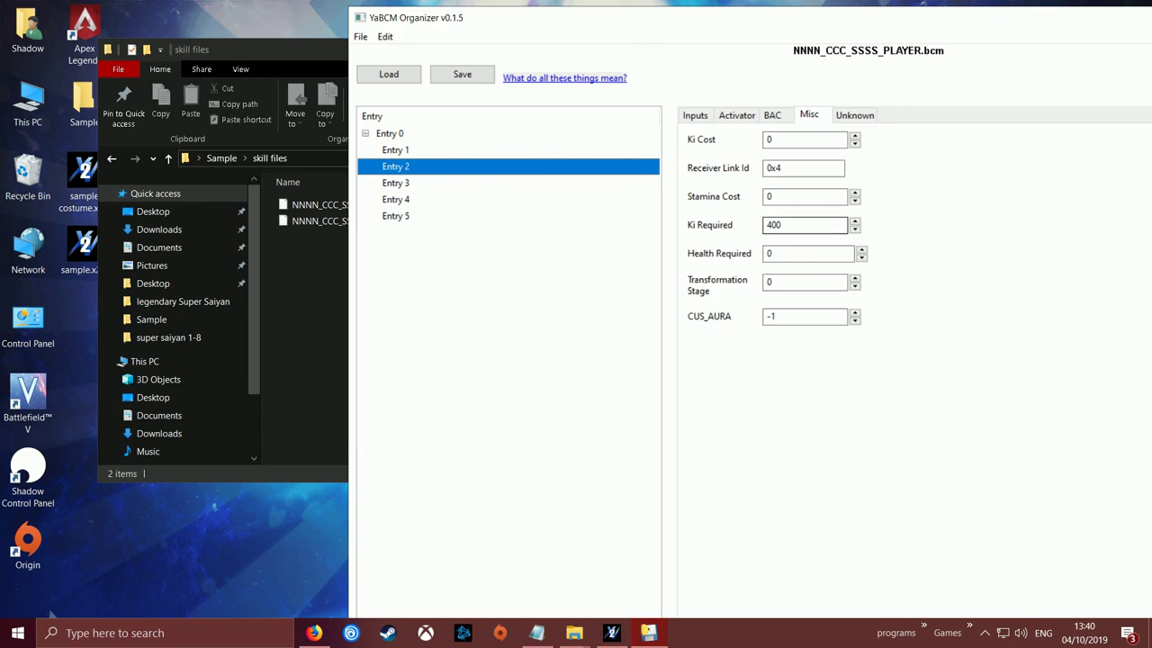
pyautogui.doubleClick(780, 225)
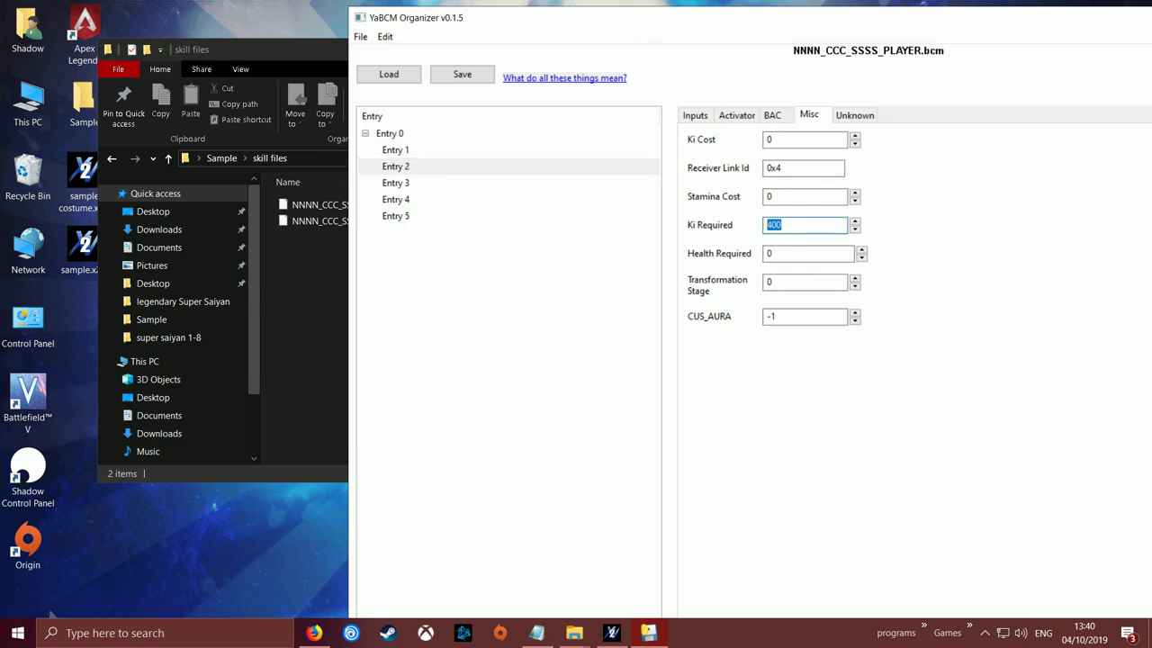
pyautogui.click(396, 182)
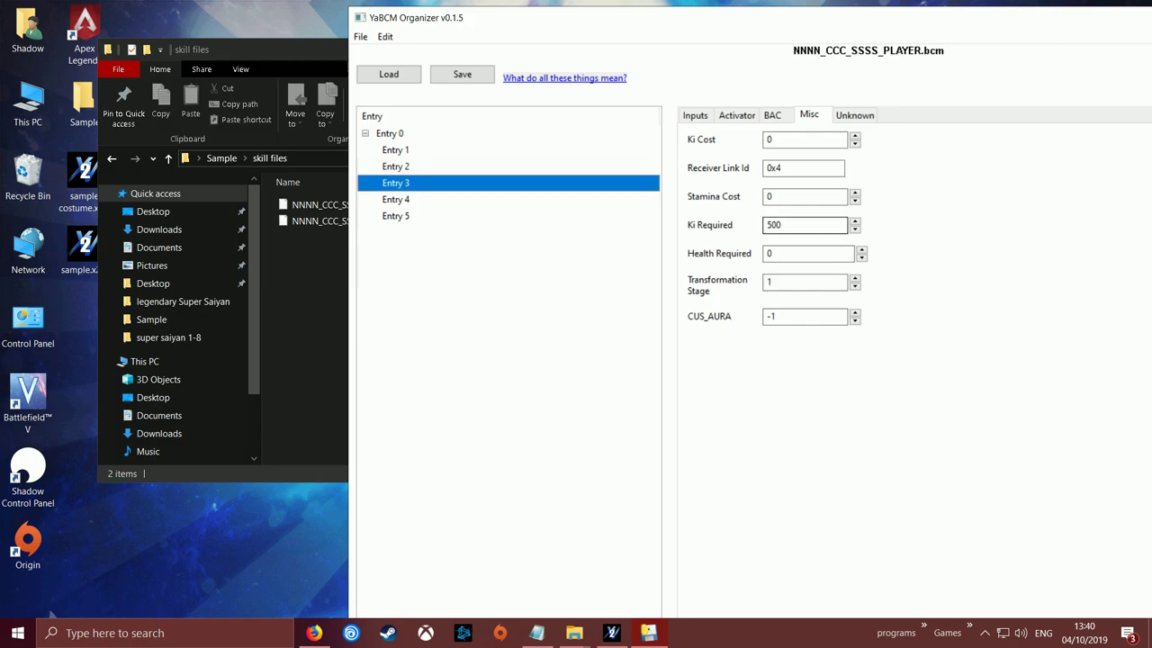
pyautogui.doubleClick(780, 225)
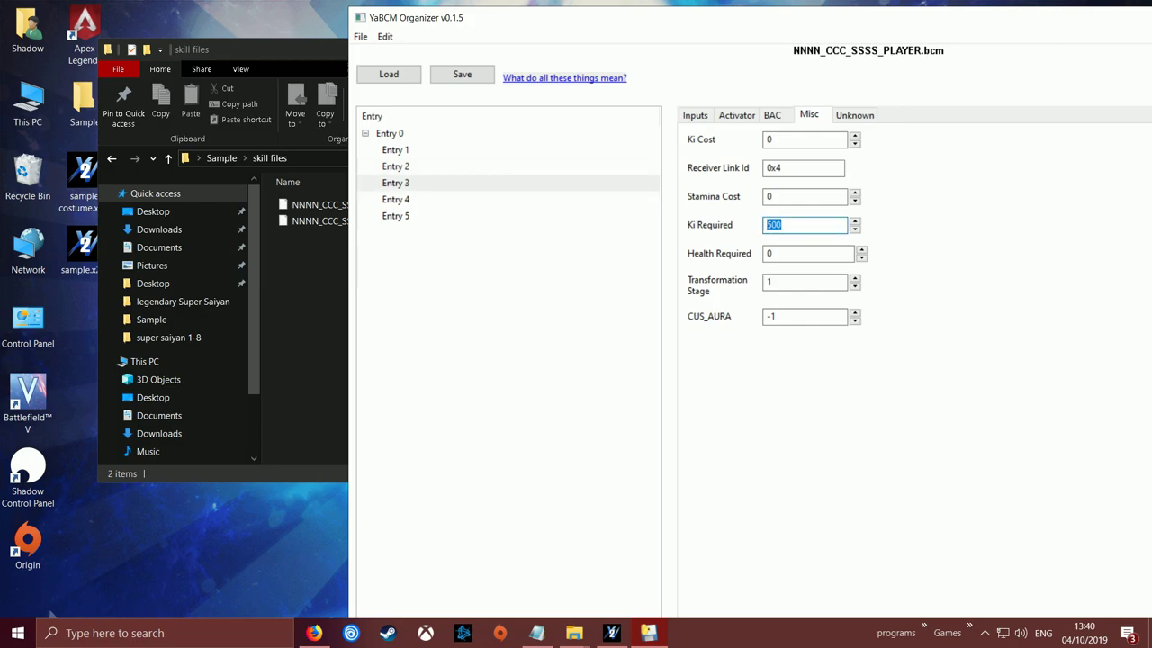
# Step: Save the edited BCM over NNNN_CCC_SSSS_PLAYER.bcm in the Sample/skill files folder
pyautogui.click(462, 74)
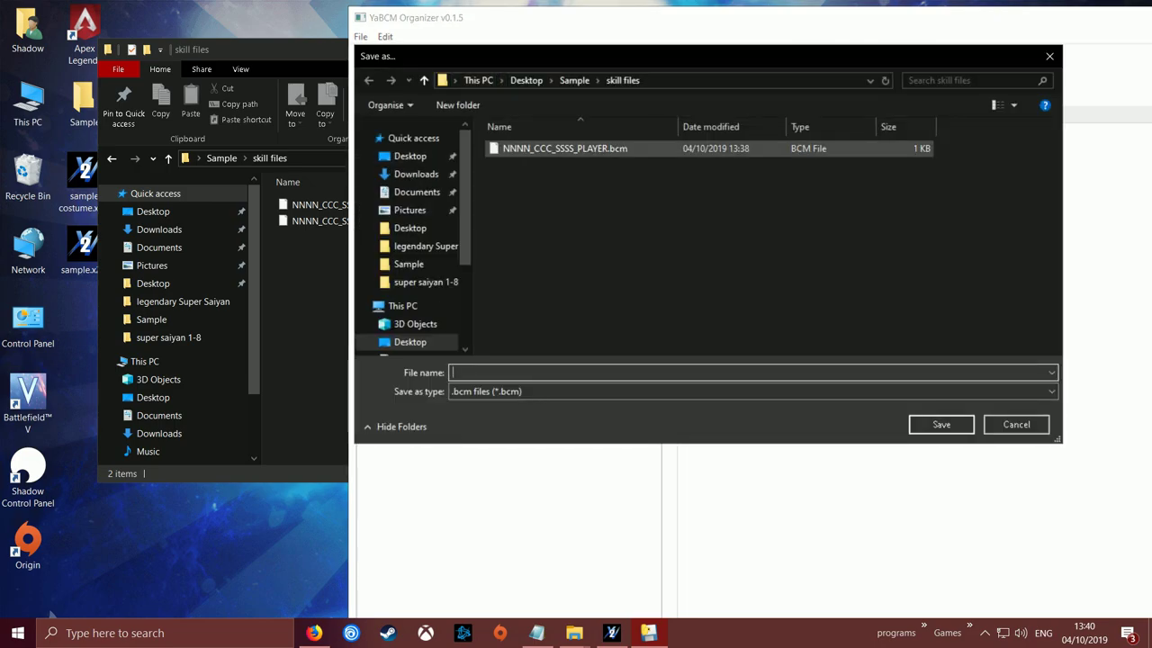
pyautogui.click(565, 149)
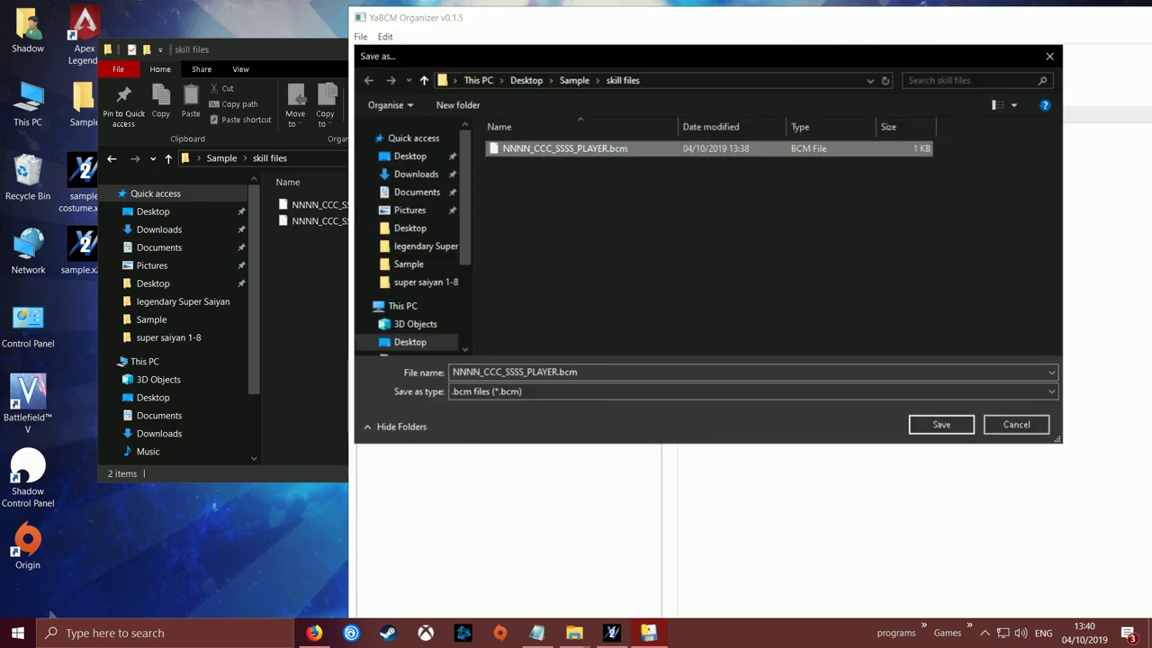
pyautogui.click(941, 424)
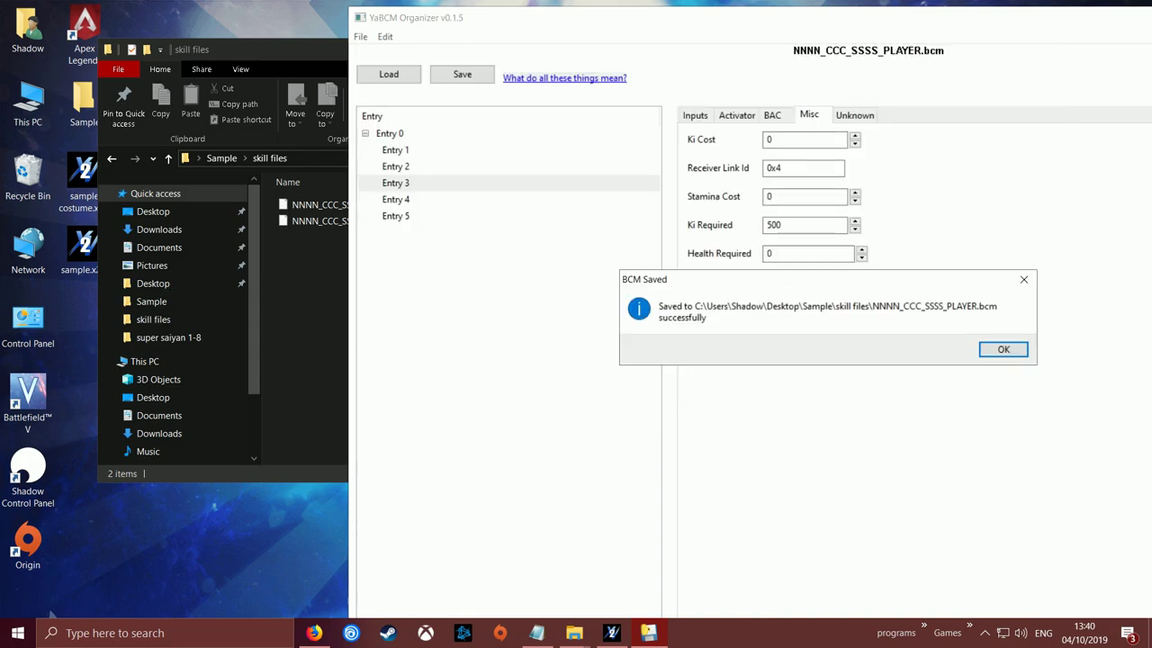
pyautogui.press('Return')
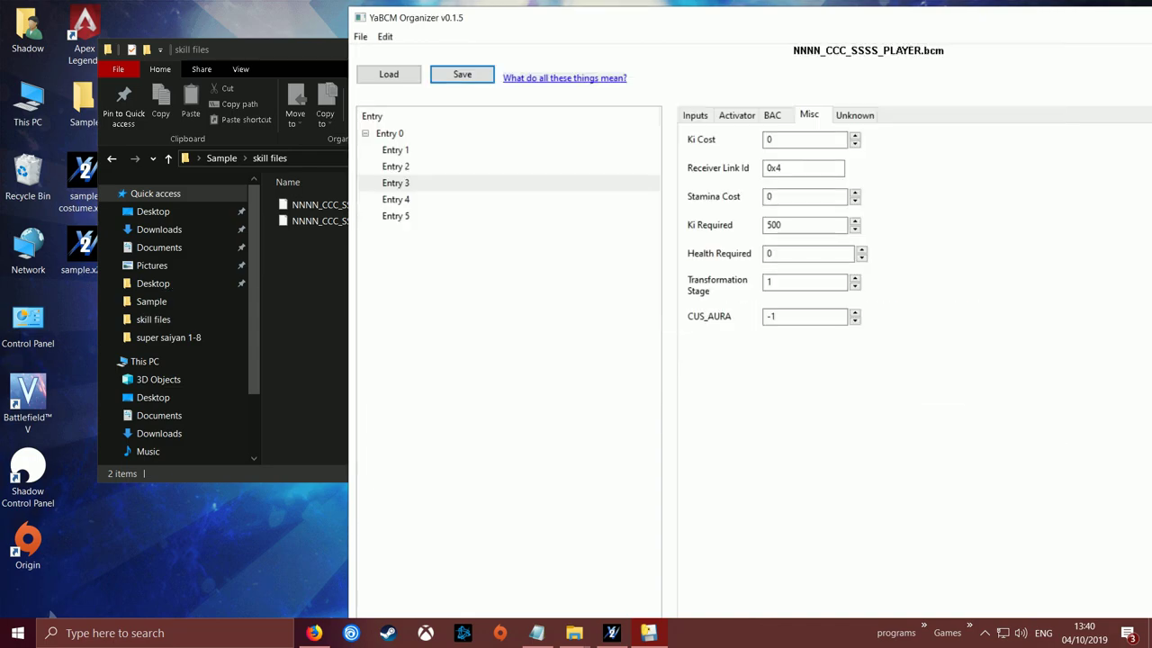
# Step: Close YaBCM Organizer and the genser and skill files folder windows to return to XV2 Skill Creator
pyautogui.moveTo(576, 18); pyautogui.dragTo(182, 101)
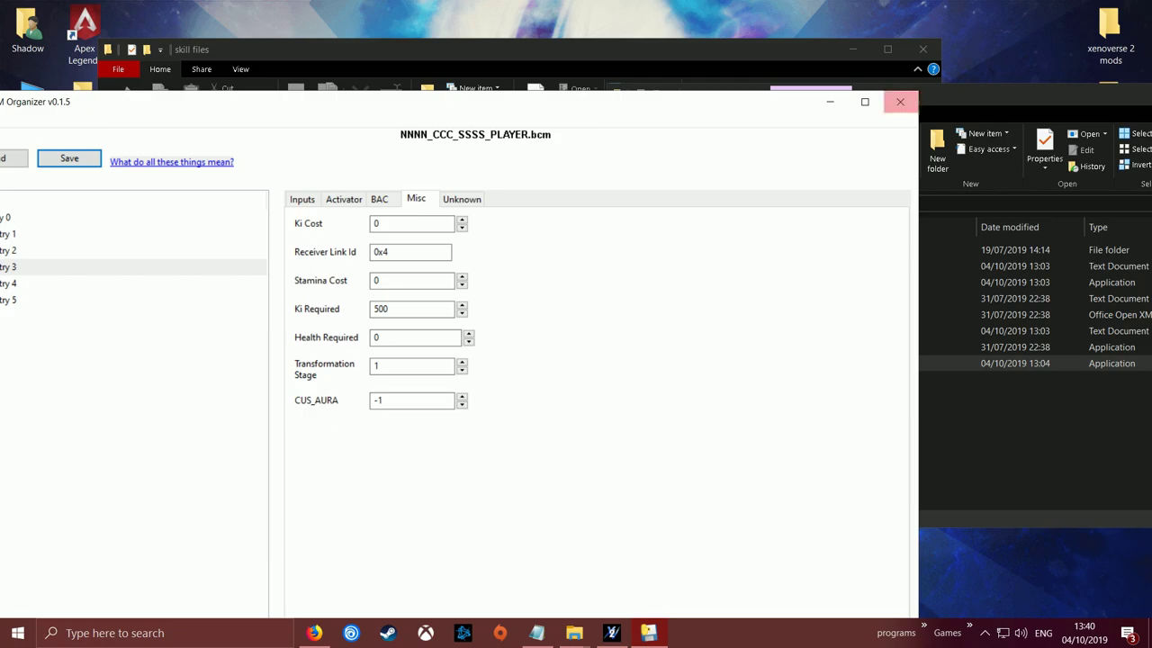
pyautogui.click(900, 102)
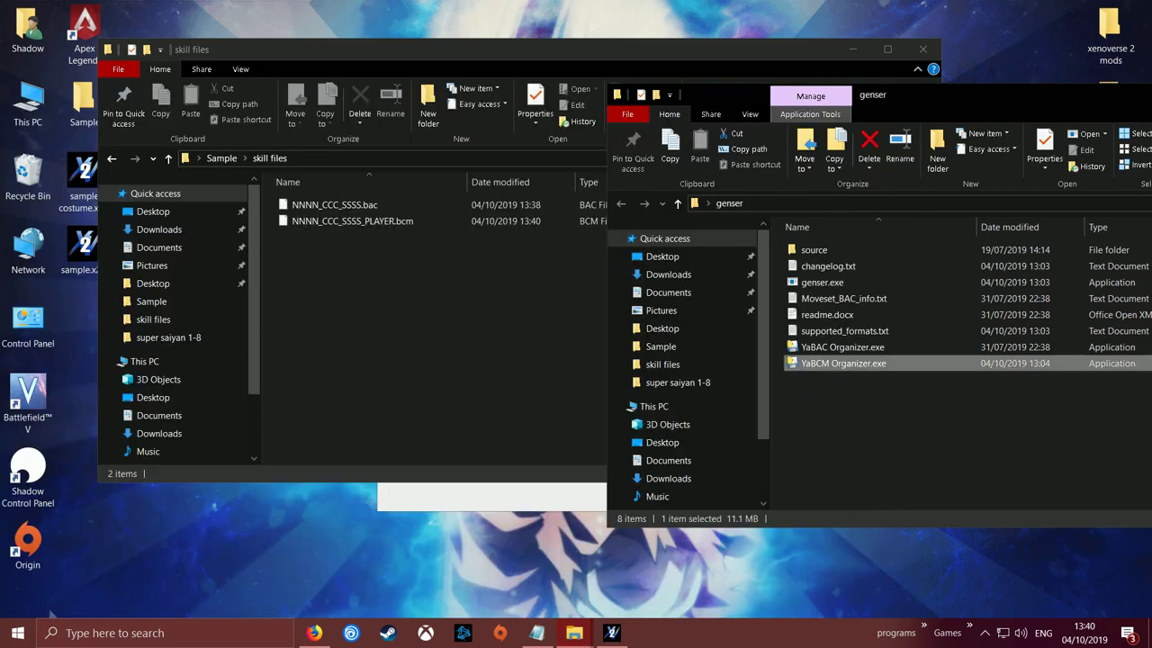
pyautogui.moveTo(903, 100); pyautogui.dragTo(499, 108)
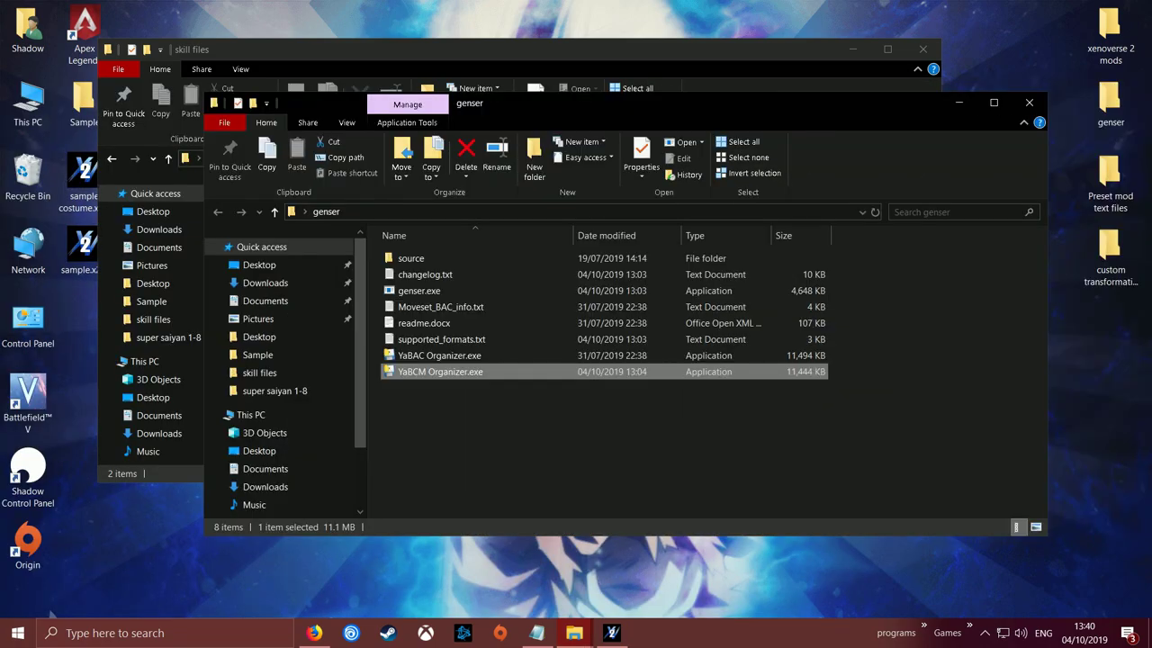
pyautogui.click(1029, 102)
pyautogui.click(922, 49)
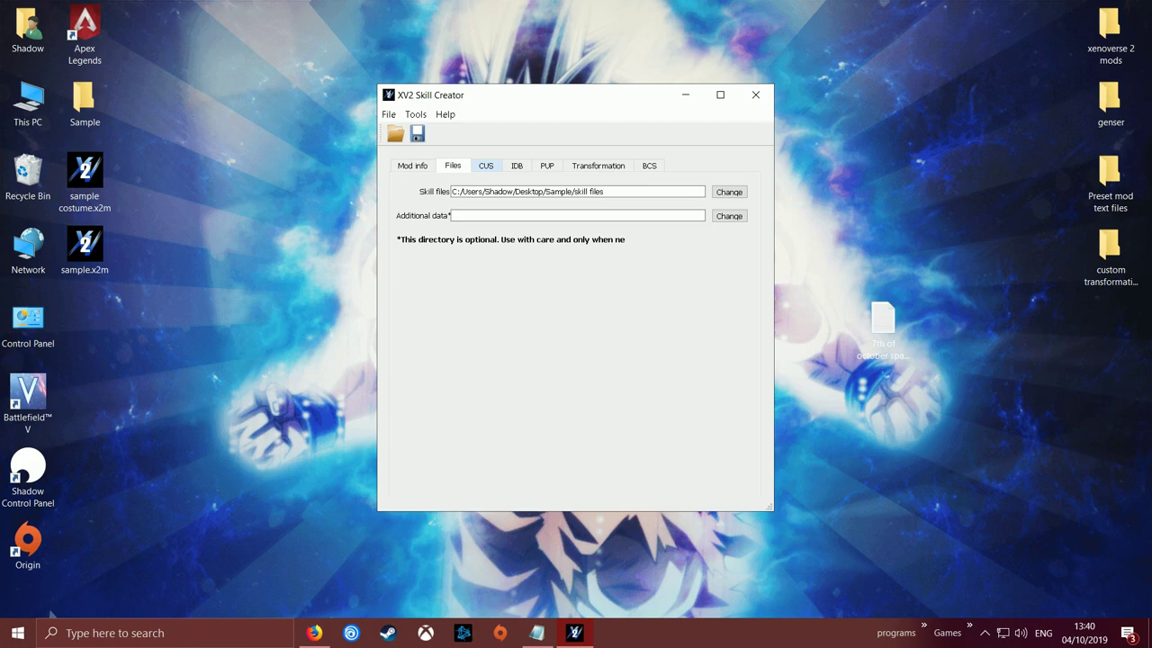
# Step: Copy the CUS settings from the game's Super Saiyan - GS2 - 25008 [AWAKEN] entry
pyautogui.click(486, 165)
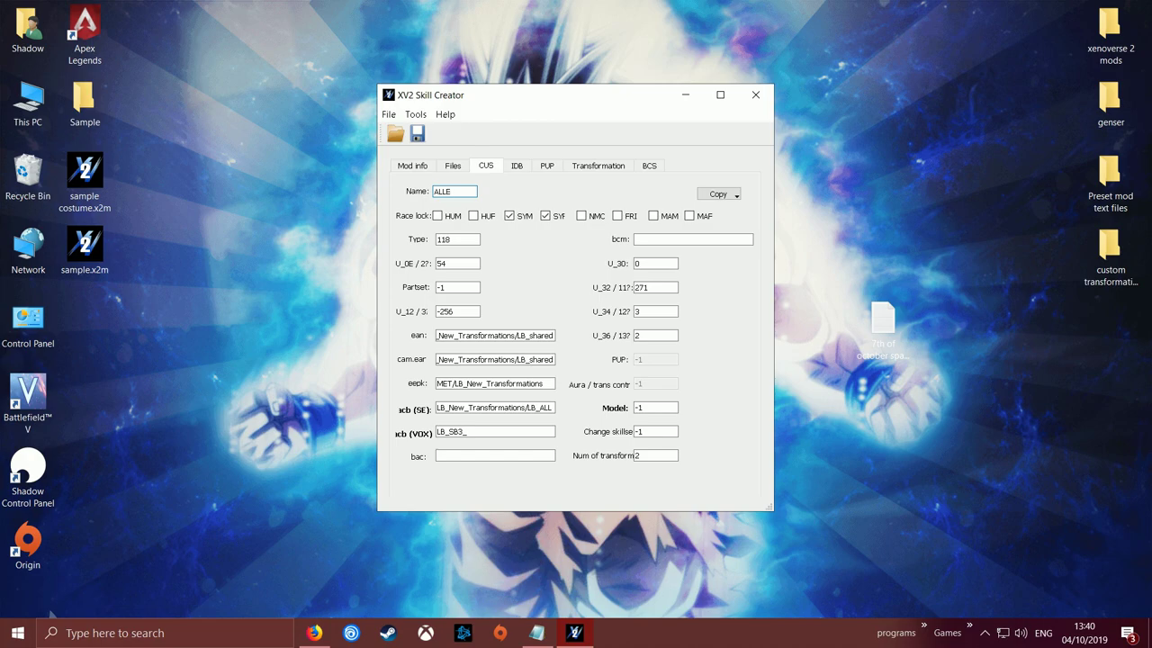
pyautogui.click(719, 194)
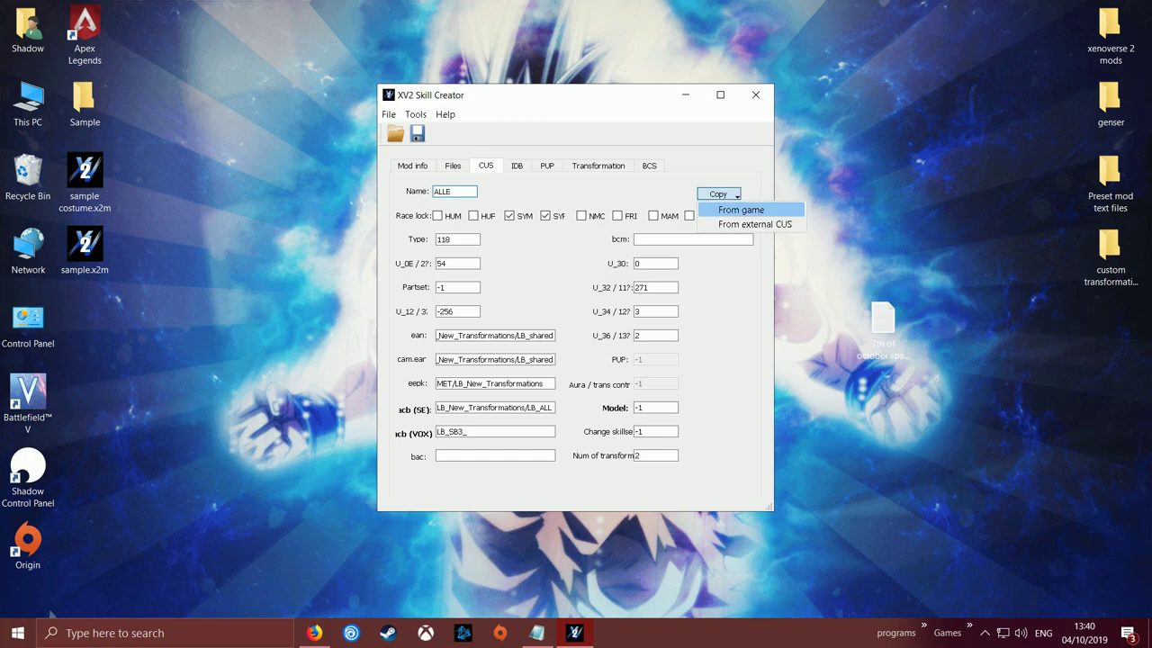
pyautogui.click(740, 210)
pyautogui.moveTo(656, 230); pyautogui.dragTo(656, 335)
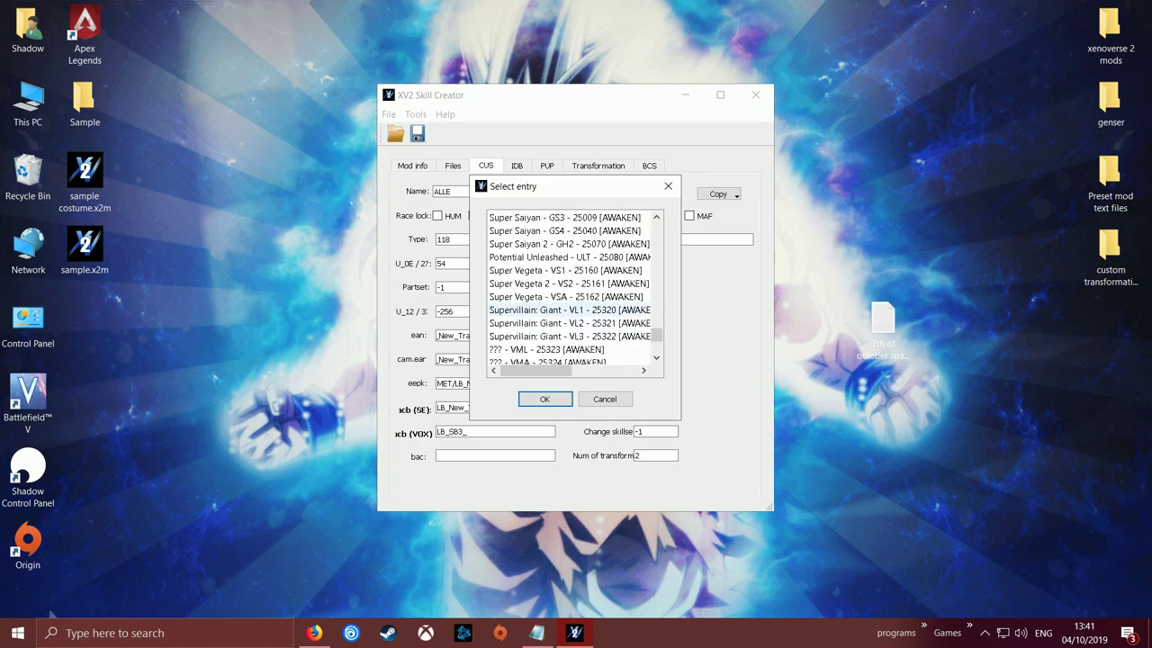
pyautogui.scroll(1, 565, 283)
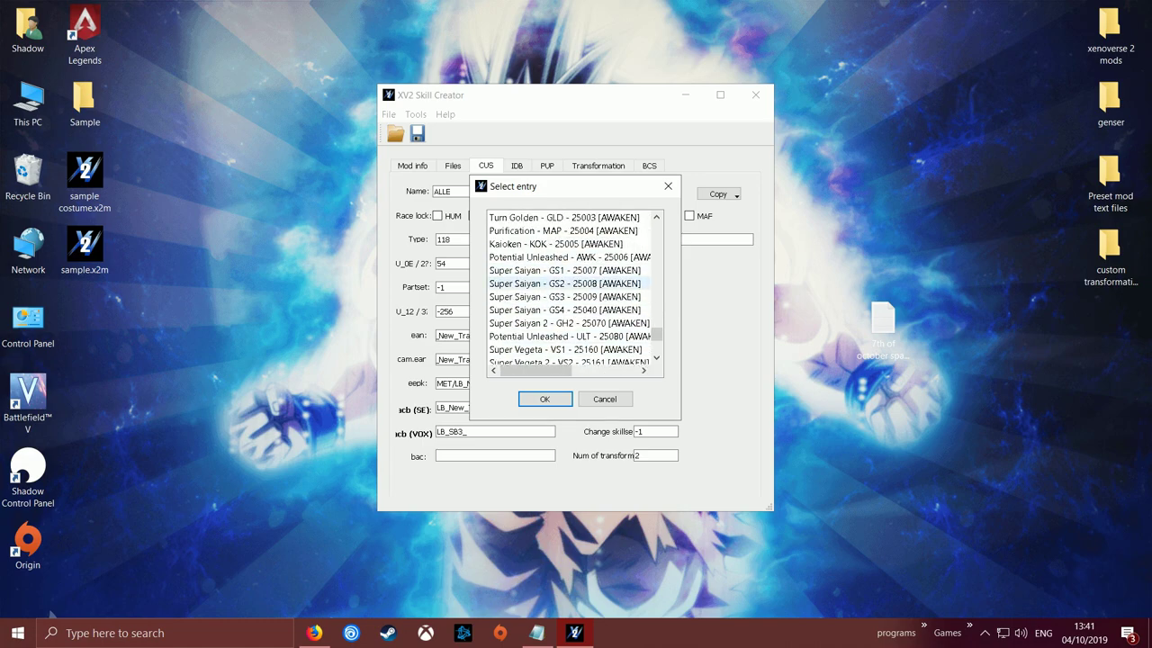
pyautogui.click(565, 282)
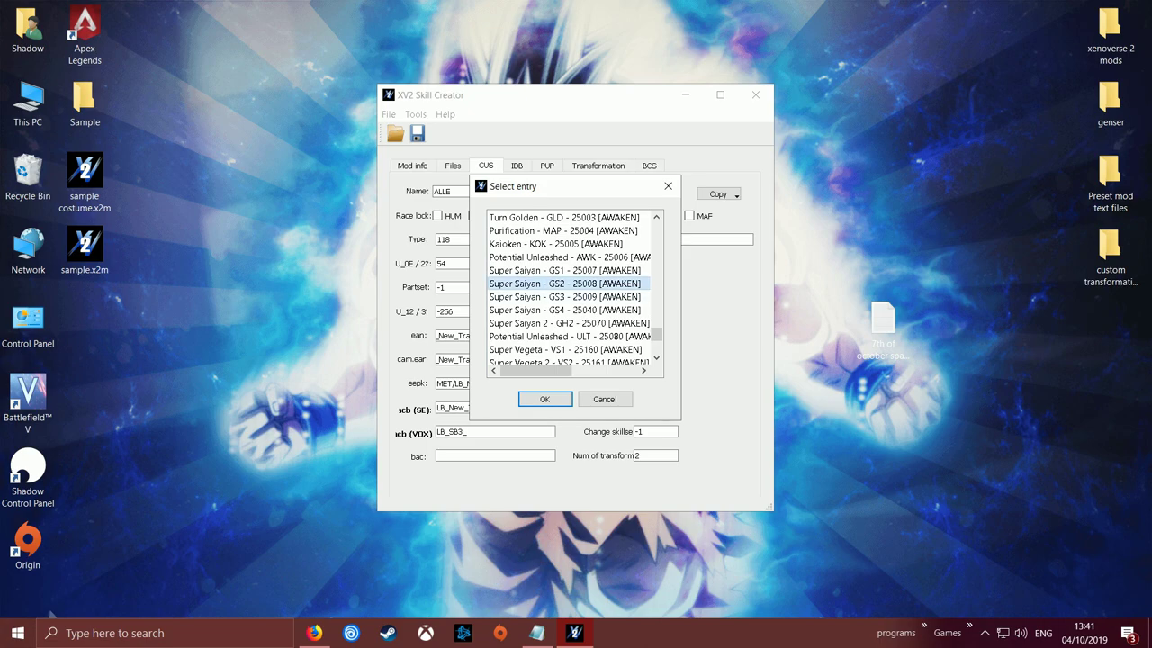
pyautogui.click(545, 398)
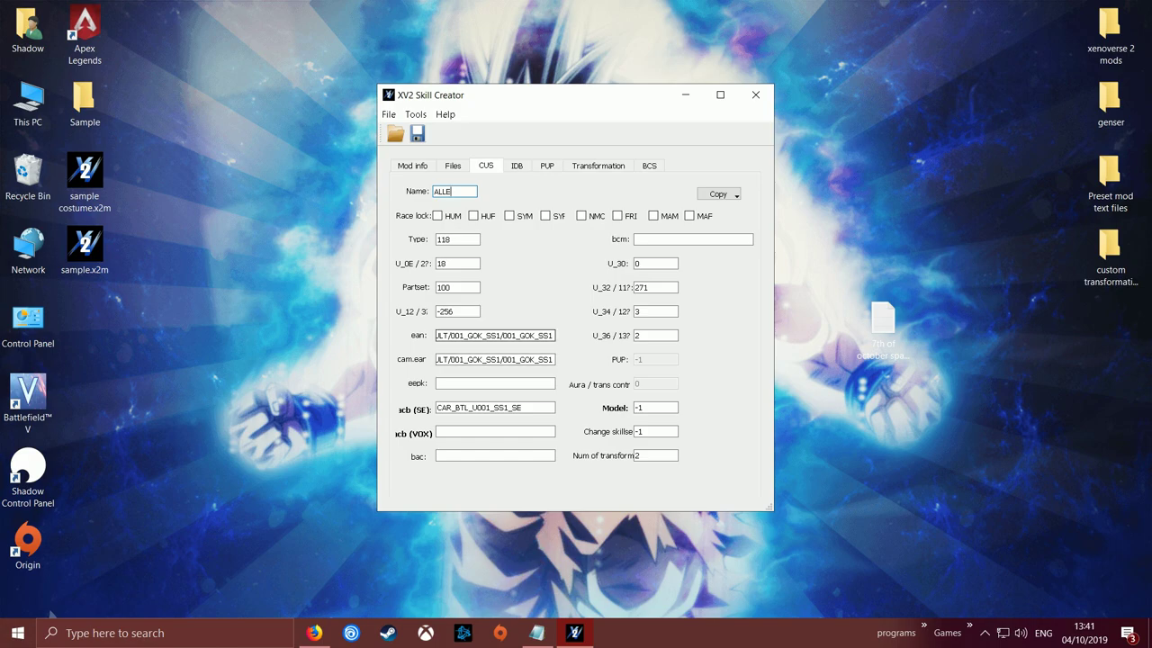
# Step: Check the copied ean path and tick the SYM race lock in the CUS settings
pyautogui.moveTo(449, 336); pyautogui.dragTo(555, 336)
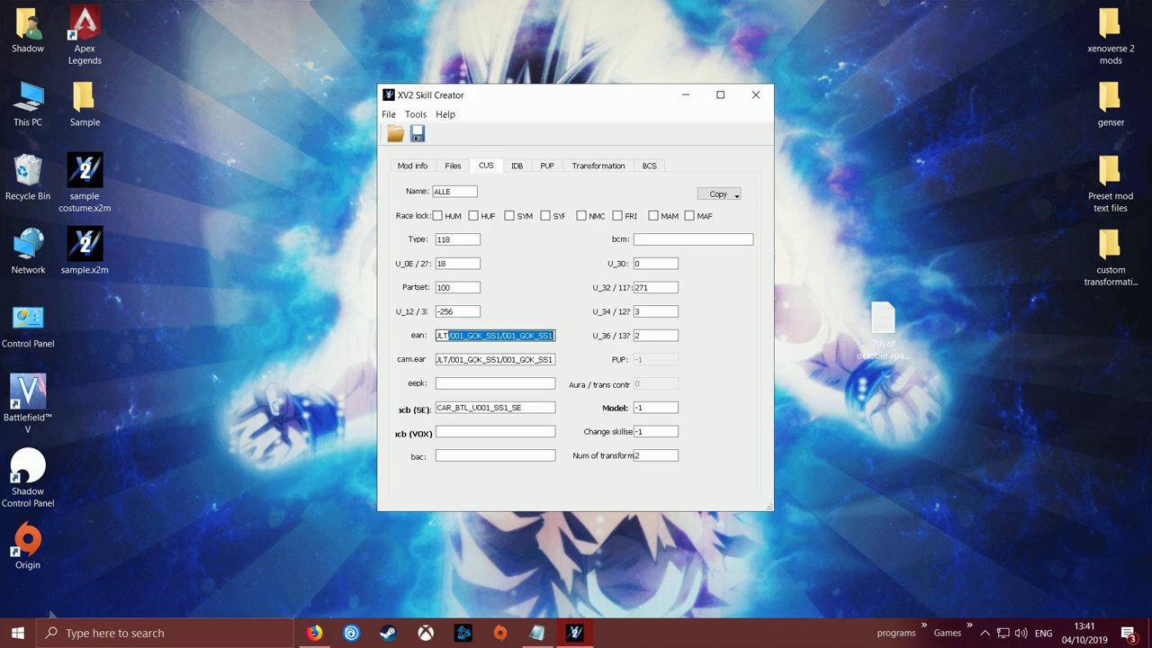
pyautogui.click(545, 335)
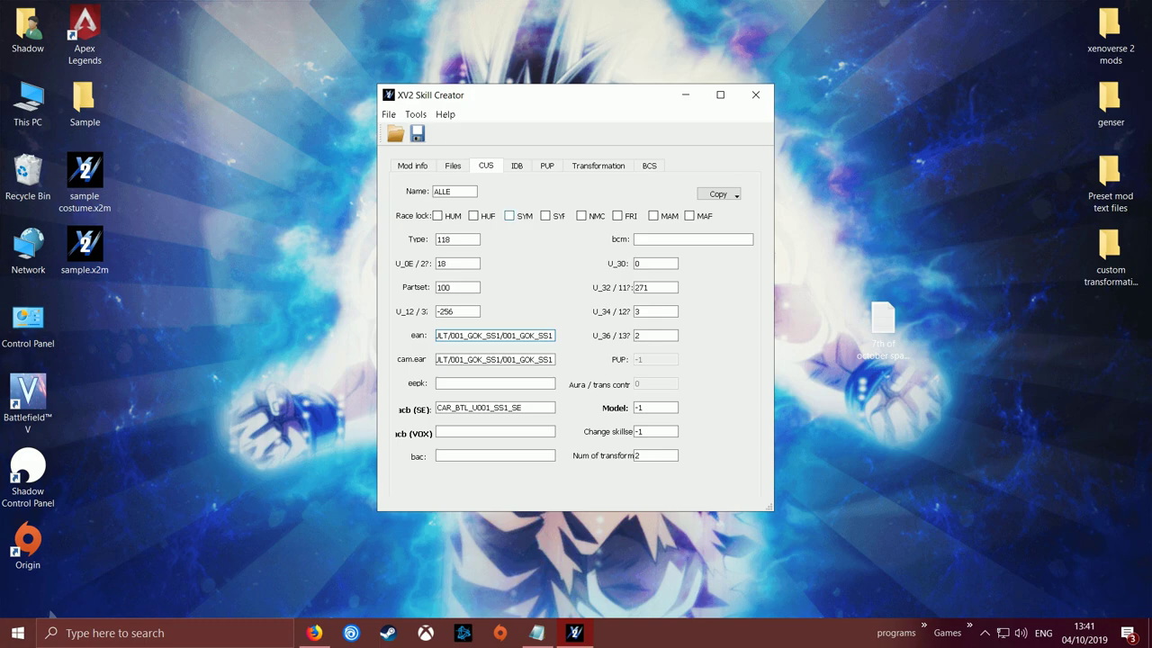
pyautogui.click(509, 216)
# Step: Examine the skill's IDB settings, especially the Buy and Sell prices
pyautogui.click(516, 166)
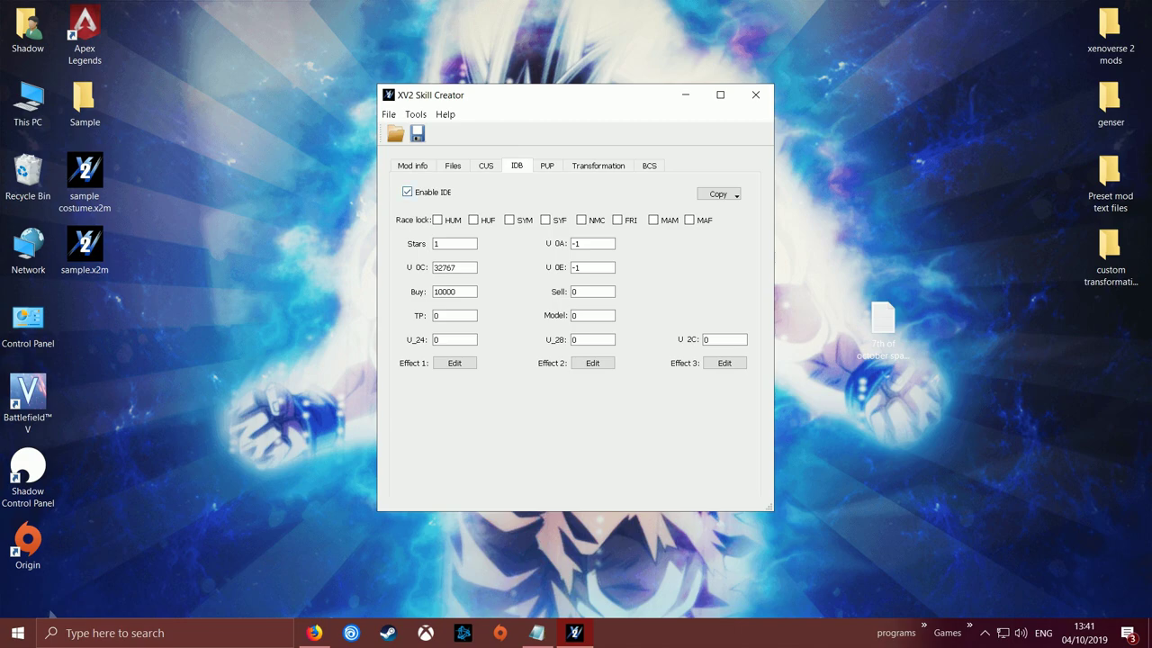
pyautogui.doubleClick(447, 291)
pyautogui.click(460, 291)
pyautogui.doubleClick(593, 292)
# Step: Examine the PUP stat modifiers of Entry 0 and Entry 1, especially the normal, ki blast and super damage values
pyautogui.click(546, 166)
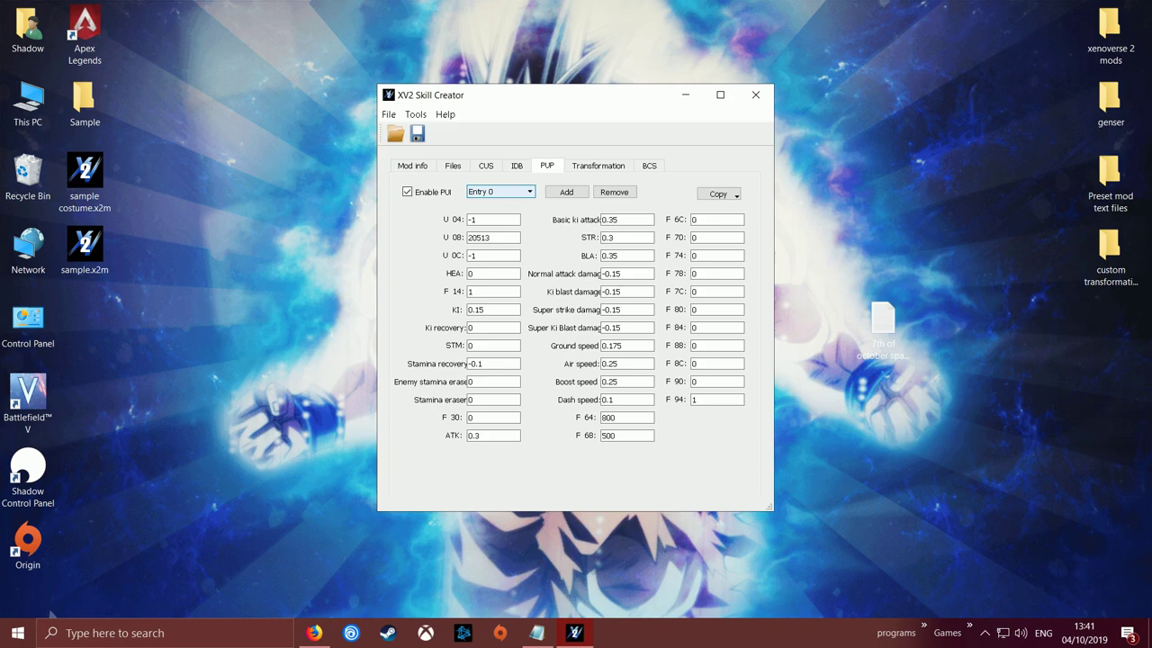
pyautogui.click(501, 192)
pyautogui.click(501, 203)
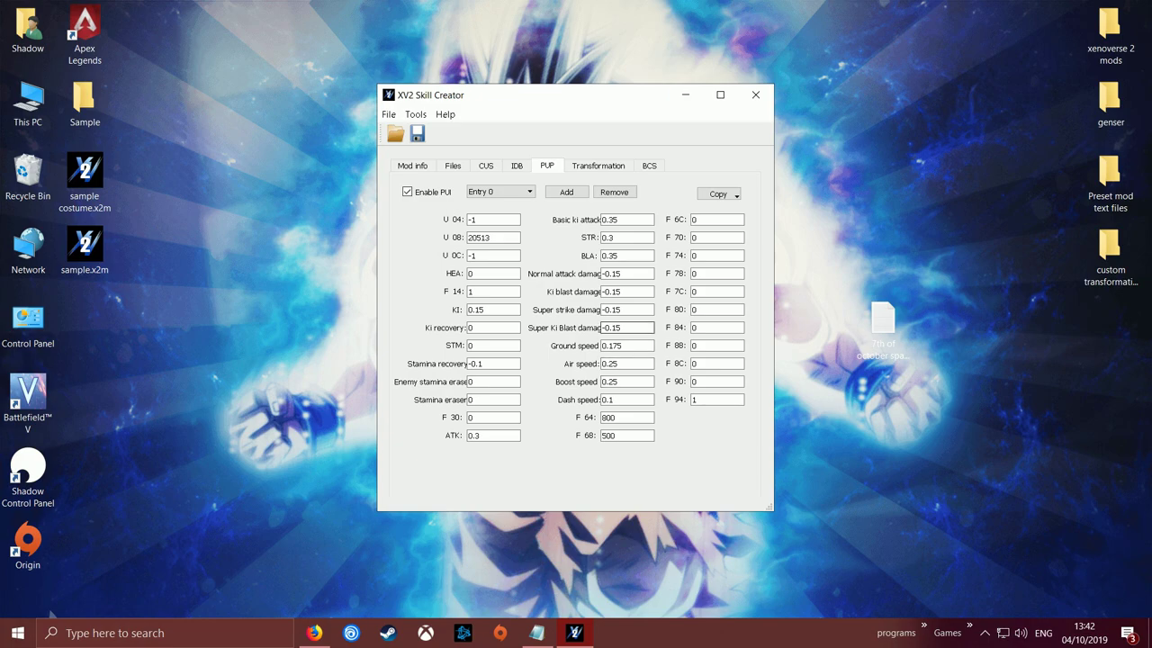
pyautogui.moveTo(619, 256)
pyautogui.mouseDown()
pyautogui.moveTo(608, 256)
pyautogui.moveTo(616, 275)
pyautogui.mouseUp()
pyautogui.click(621, 273)
pyautogui.click(621, 292)
pyautogui.click(621, 310)
pyautogui.moveTo(621, 310); pyautogui.dragTo(616, 310)
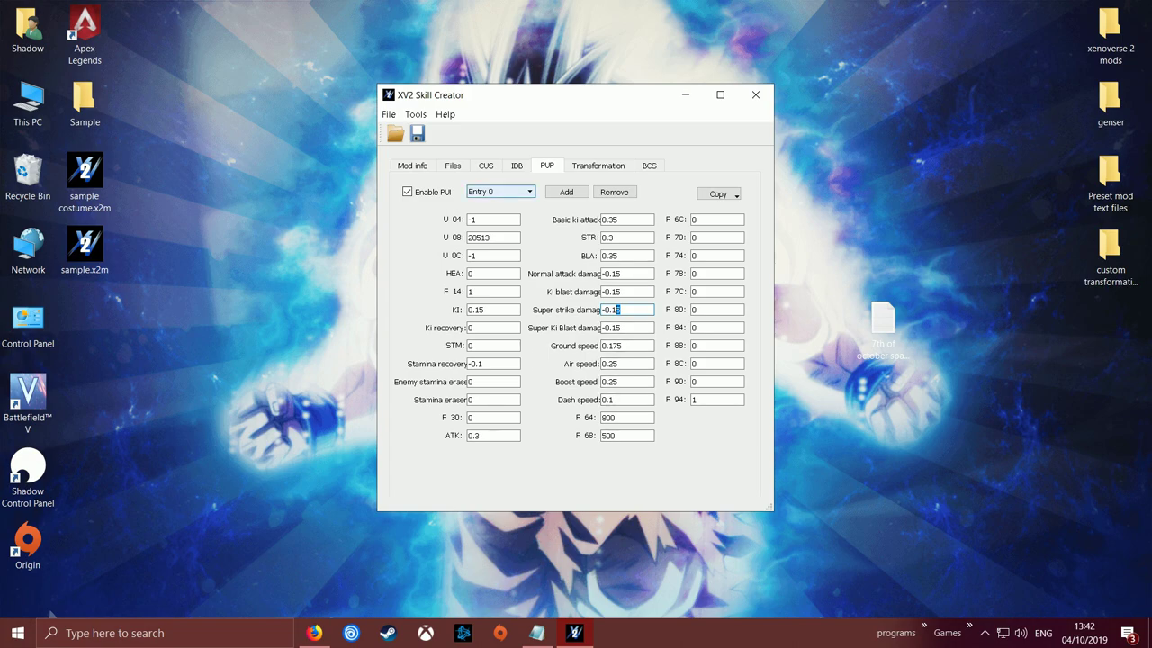
pyautogui.click(500, 192)
pyautogui.click(482, 214)
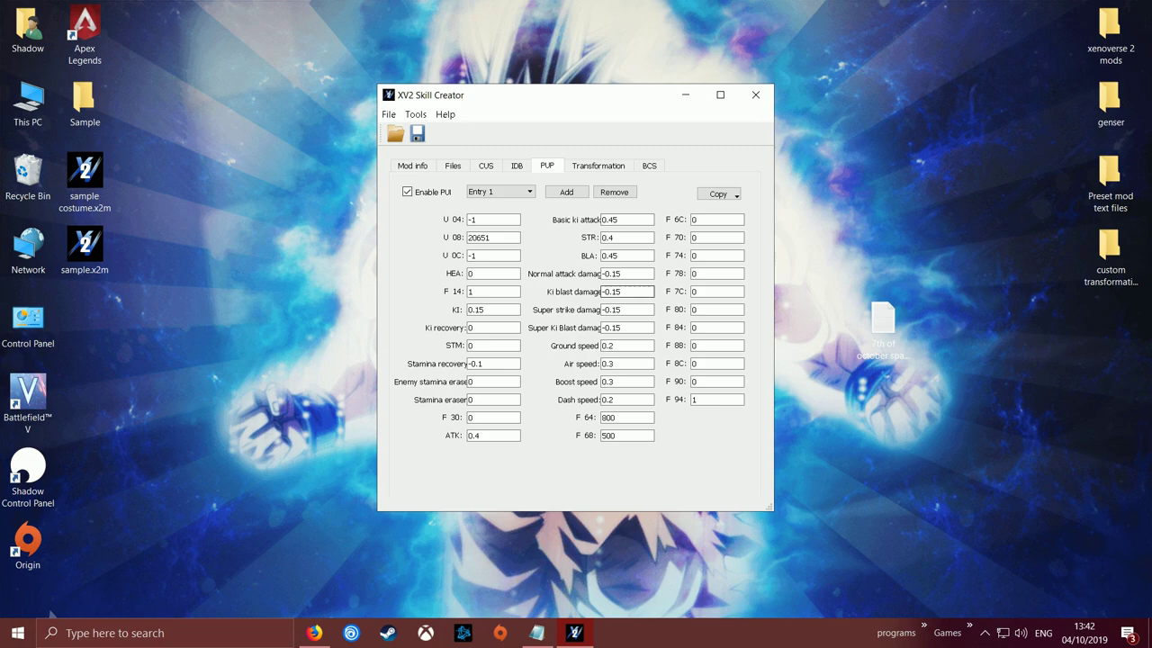
# Step: Review the aura and patcher settings of the Transformation entries, switching between Entry 0 and Entry 1
pyautogui.click(598, 166)
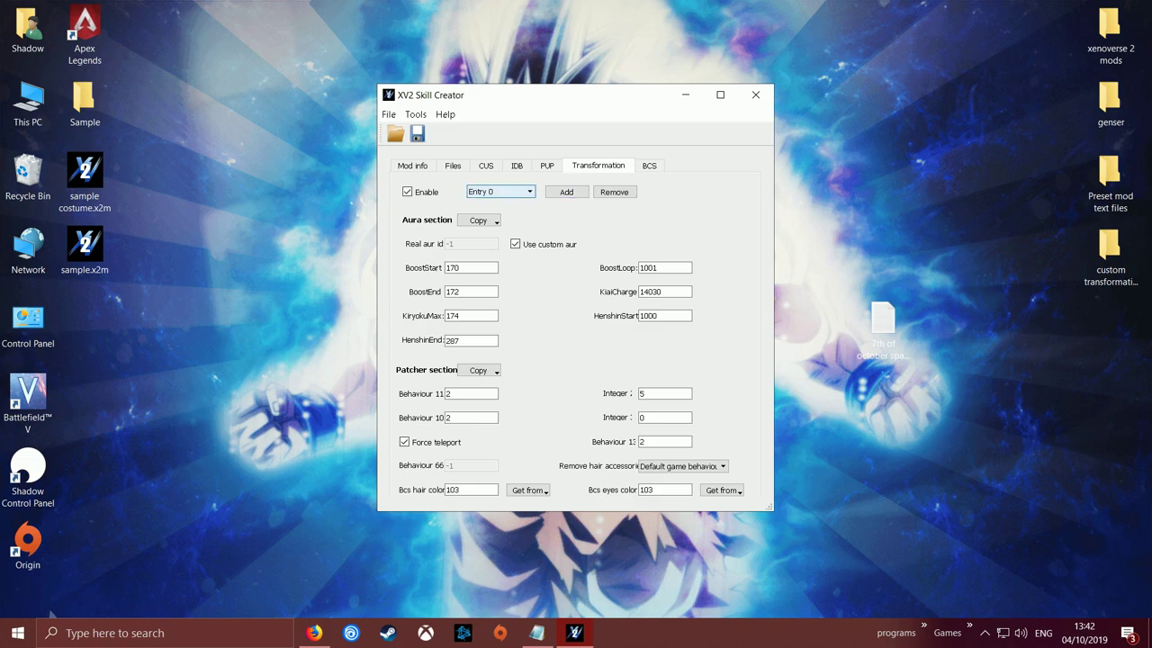
pyautogui.click(499, 191)
pyautogui.click(500, 196)
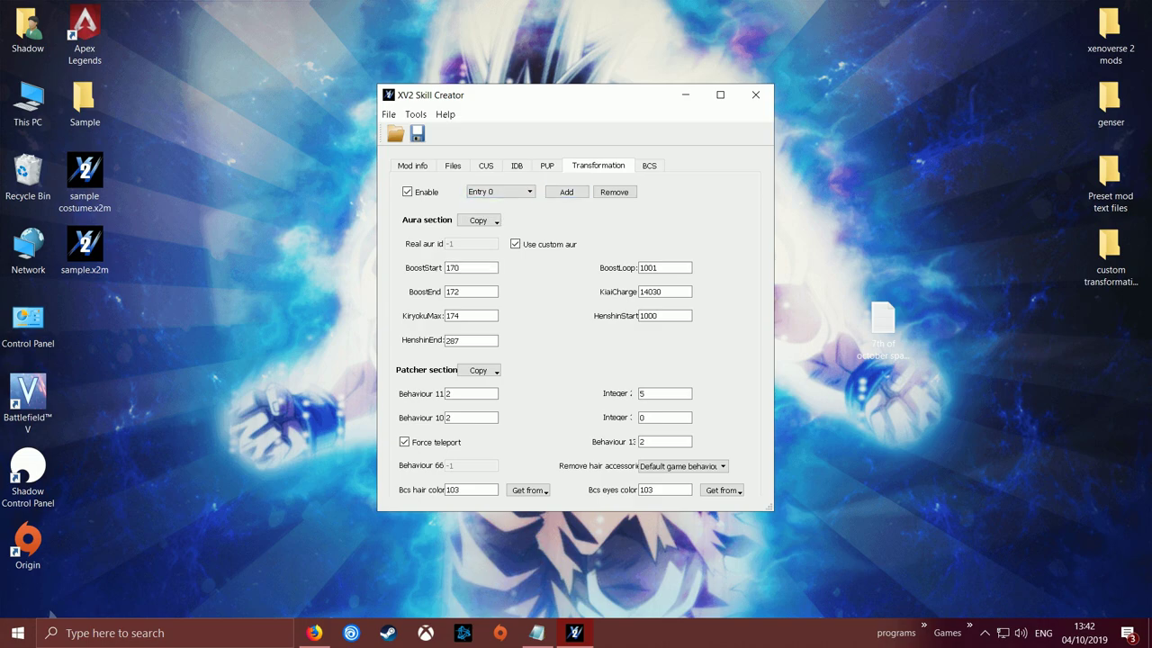
pyautogui.click(501, 192)
pyautogui.click(499, 213)
pyautogui.click(500, 191)
pyautogui.click(500, 203)
# Step: Open the Aura Installer folder under xenoverse 2 mods, Azura's Aura Pack, V4.0 in File Explorer
pyautogui.doubleClick(1110, 36)
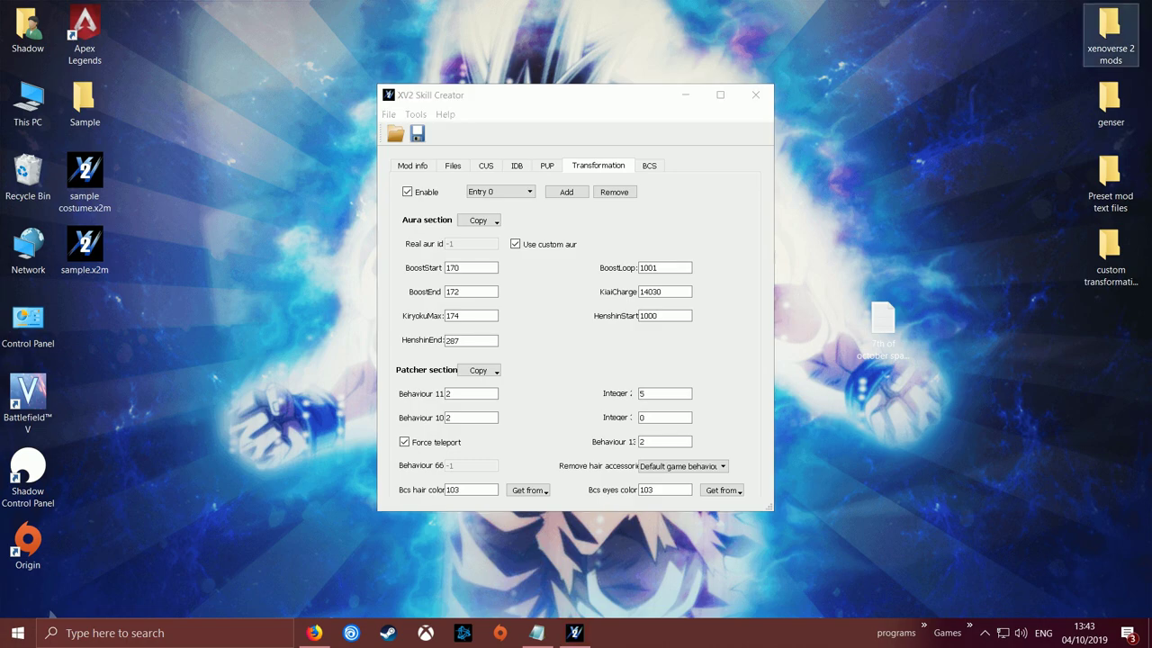
pyautogui.moveTo(339, 103); pyautogui.dragTo(833, 49)
pyautogui.click(927, 236)
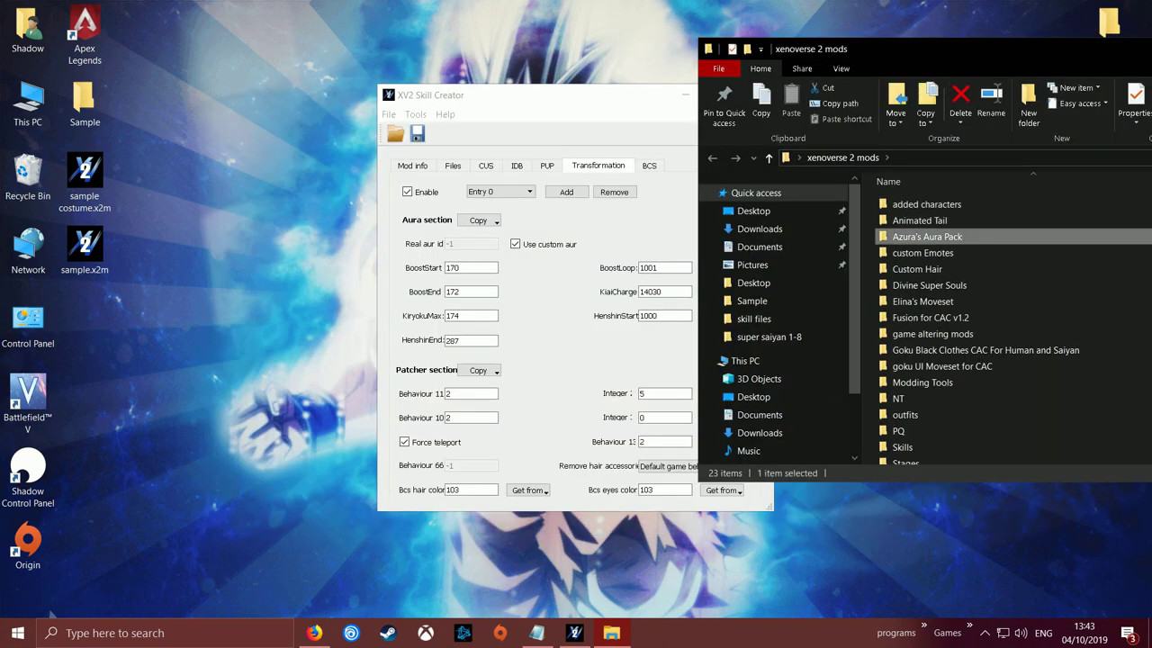
pyautogui.doubleClick(927, 237)
pyautogui.moveTo(833, 48); pyautogui.dragTo(609, 55)
pyautogui.doubleClick(676, 210)
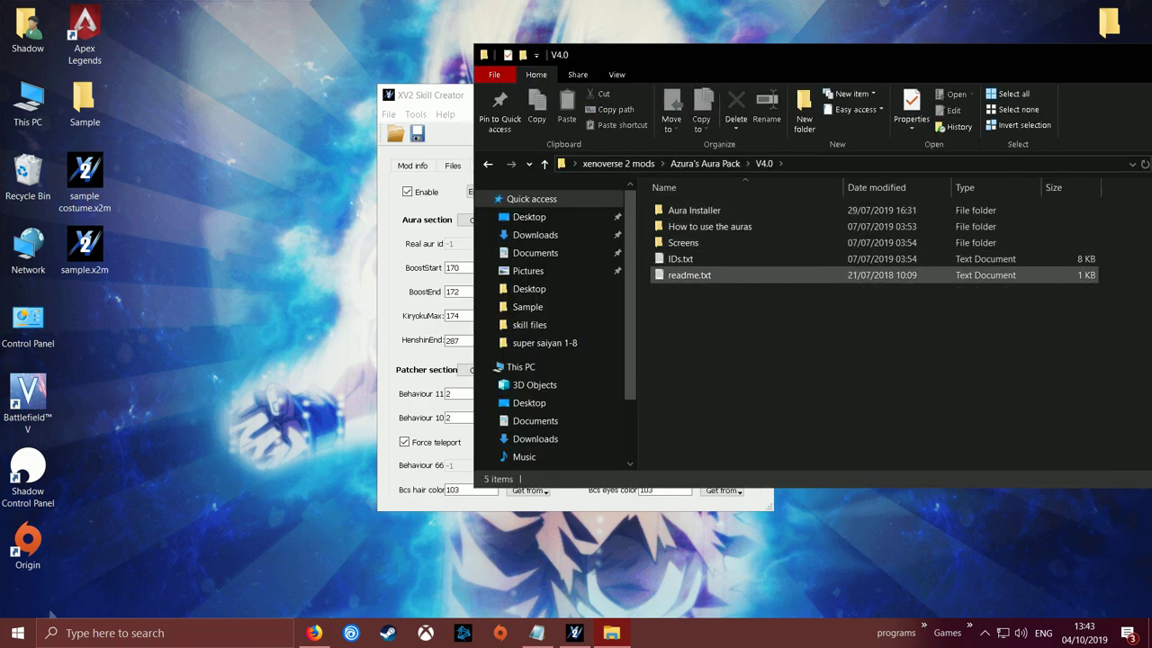
pyautogui.doubleClick(693, 210)
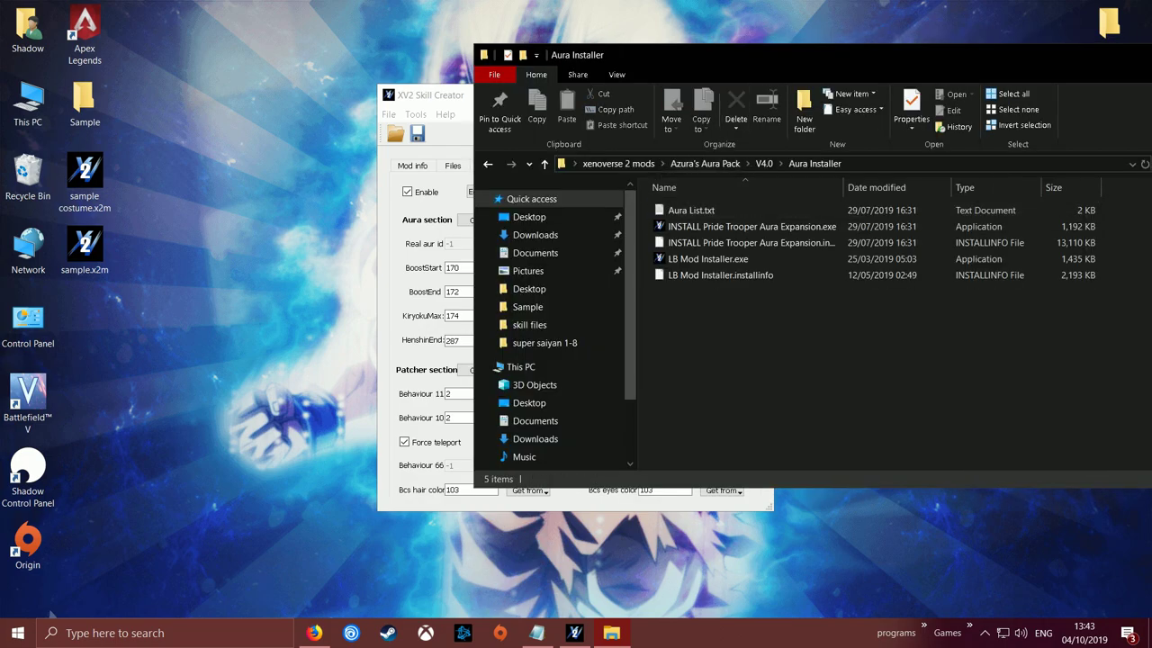
# Step: Open the Screens folder of Azura's Aura Pack V4.0 and arrange it beside the XV2 Skill Creator window
pyautogui.moveTo(704, 61); pyautogui.dragTo(625, 51)
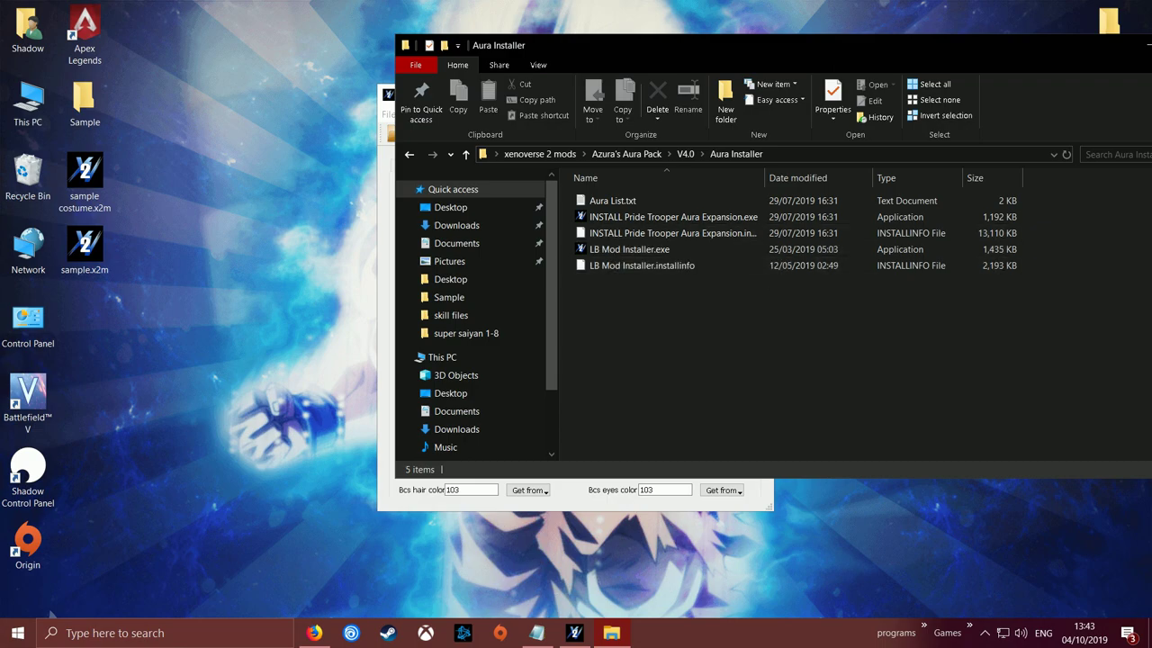
pyautogui.moveTo(780, 47); pyautogui.dragTo(742, 54)
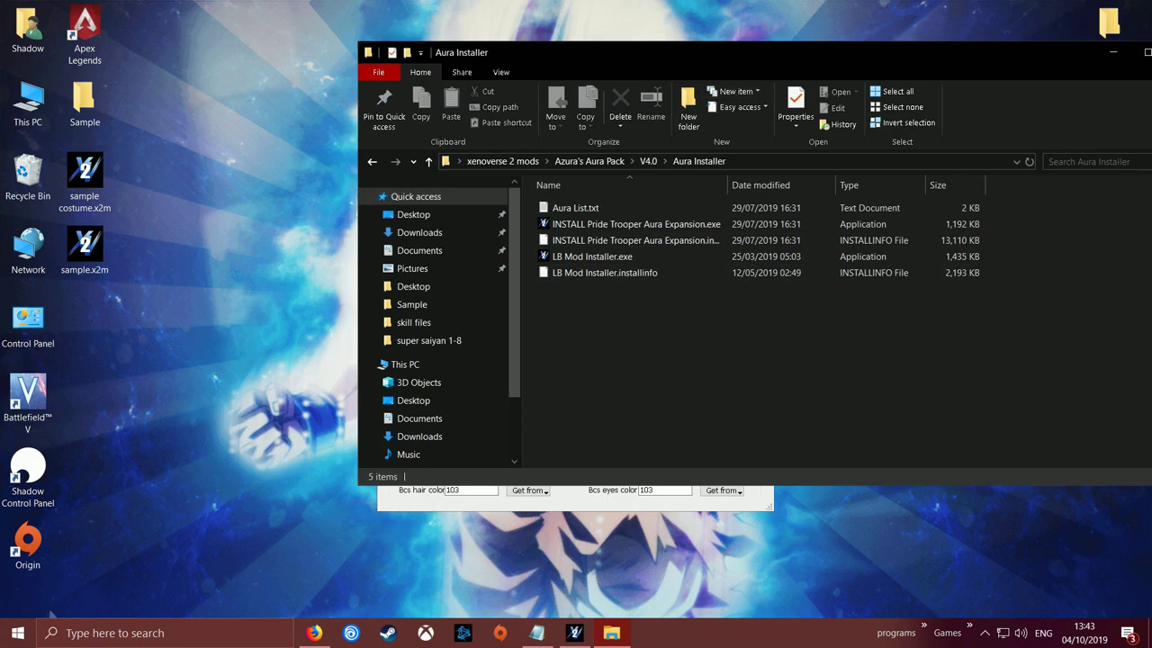
pyautogui.click(589, 161)
pyautogui.moveTo(561, 57); pyautogui.dragTo(763, 50)
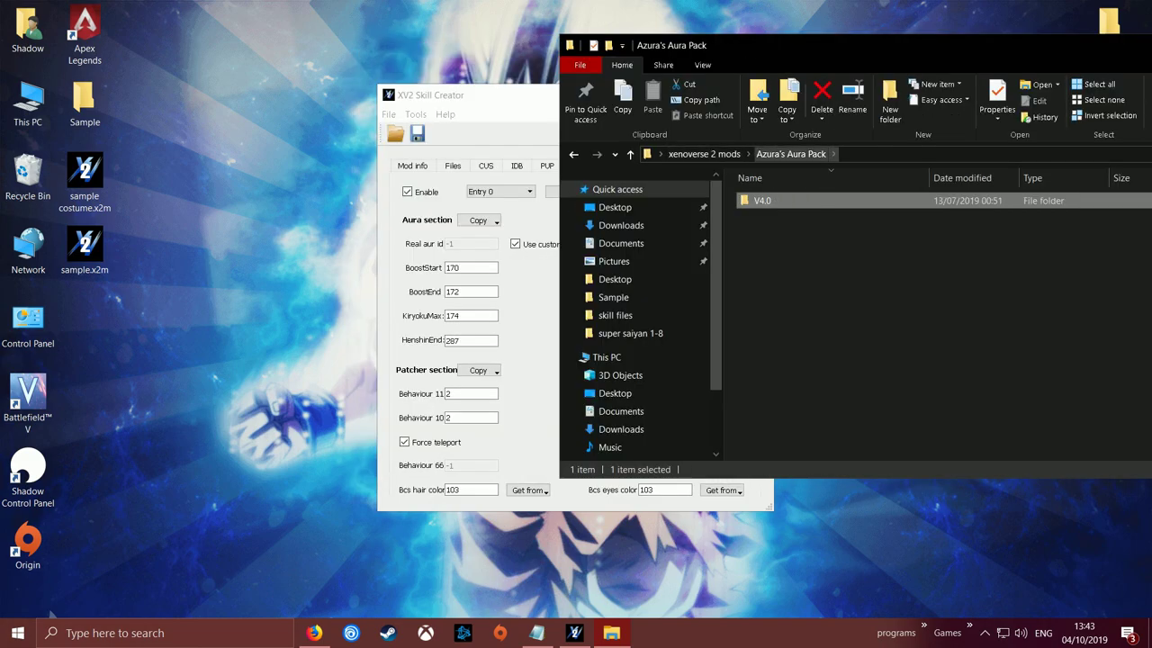
pyautogui.click(791, 154)
pyautogui.doubleClick(810, 199)
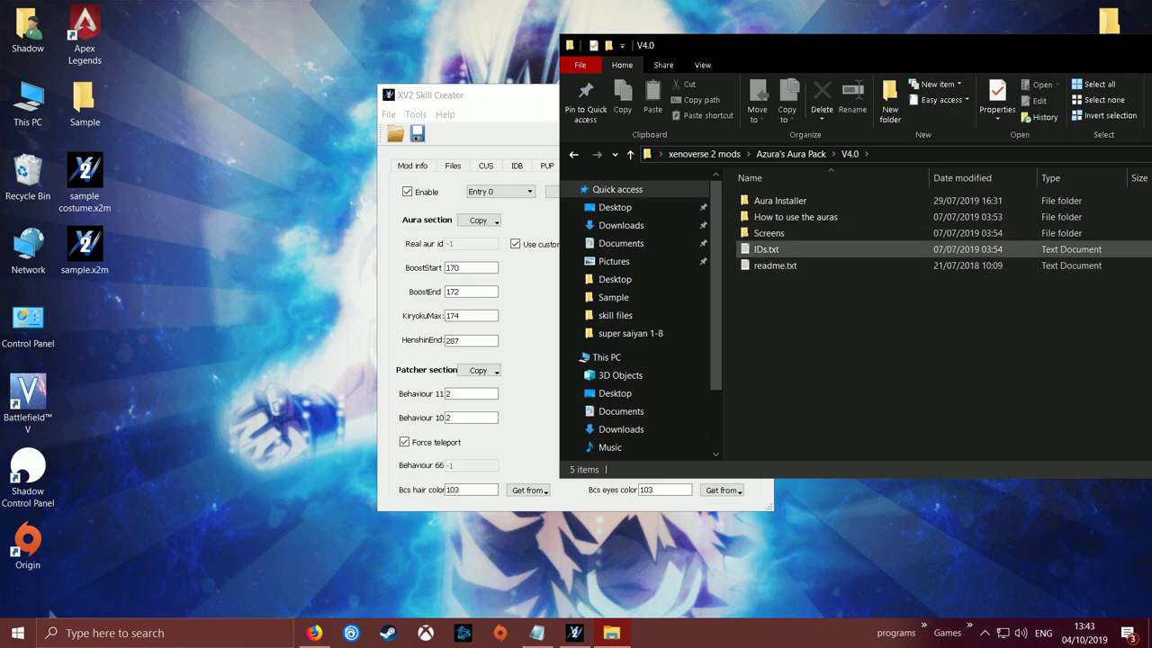
pyautogui.doubleClick(769, 233)
pyautogui.moveTo(512, 95); pyautogui.dragTo(244, 50)
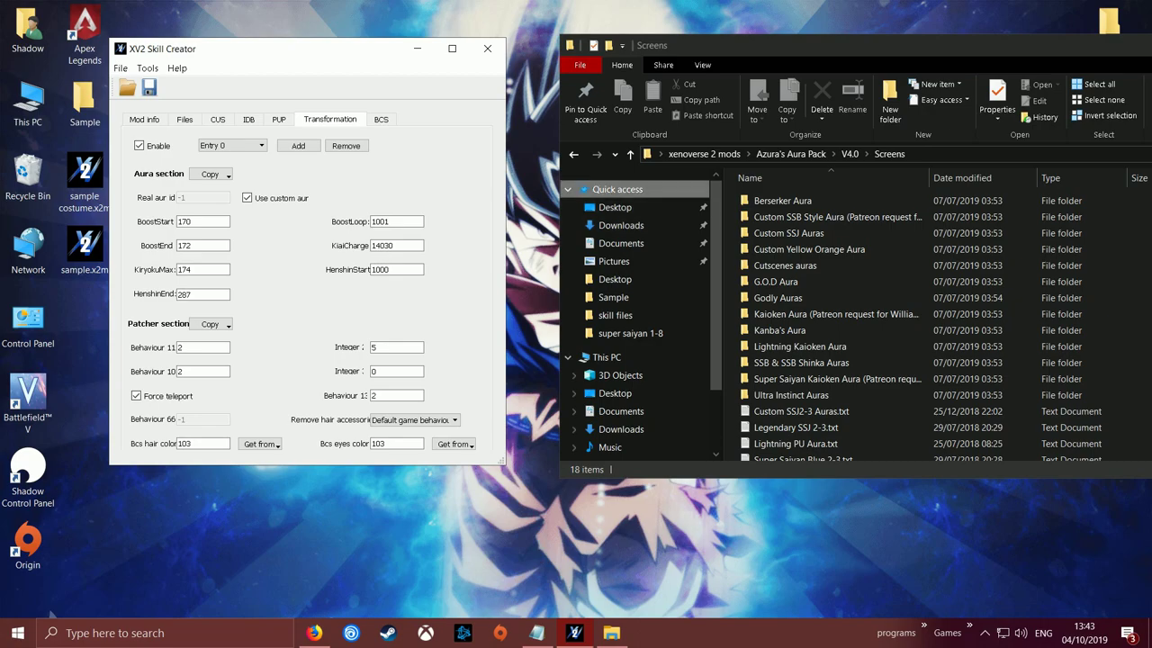
pyautogui.moveTo(747, 45); pyautogui.dragTo(747, 0)
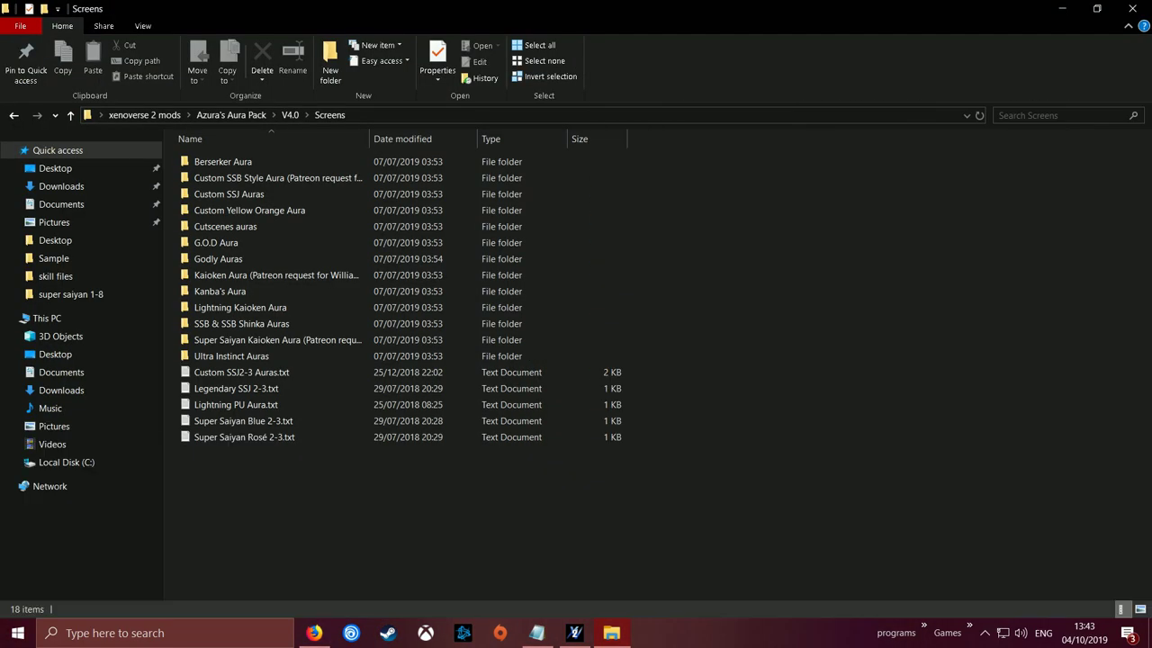
pyautogui.moveTo(414, 9); pyautogui.dragTo(927, 68)
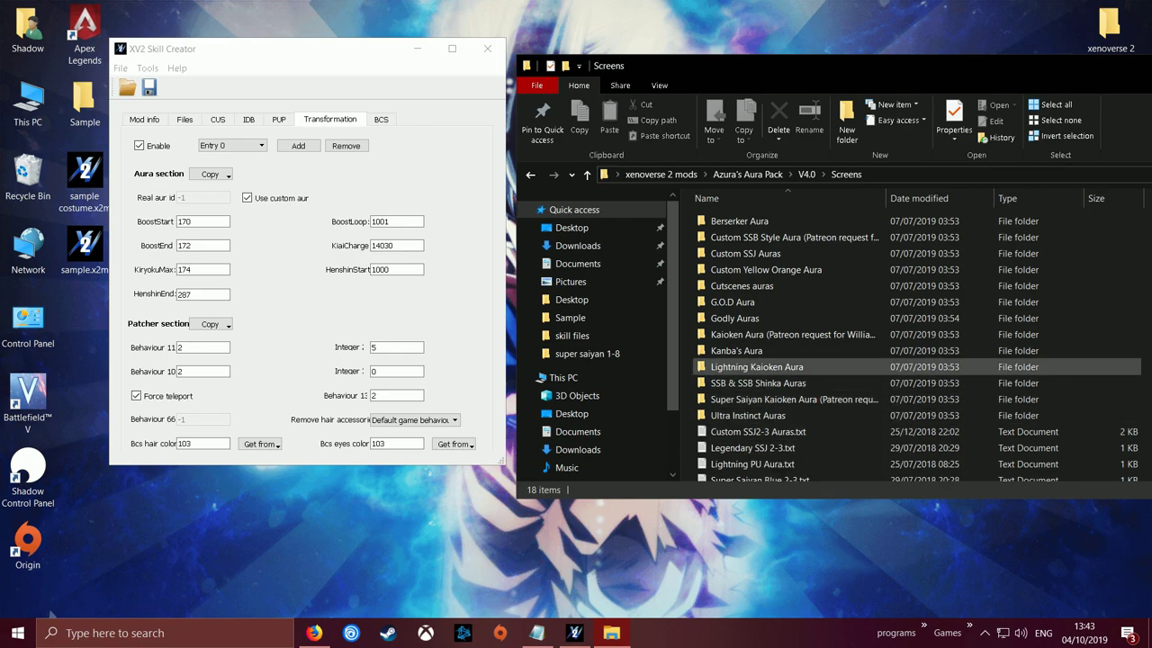
# Step: Preview the Lightning Kaioken Aura image, close it, and open that aura's IDs.txt beside the skill editor
pyautogui.doubleClick(734, 367)
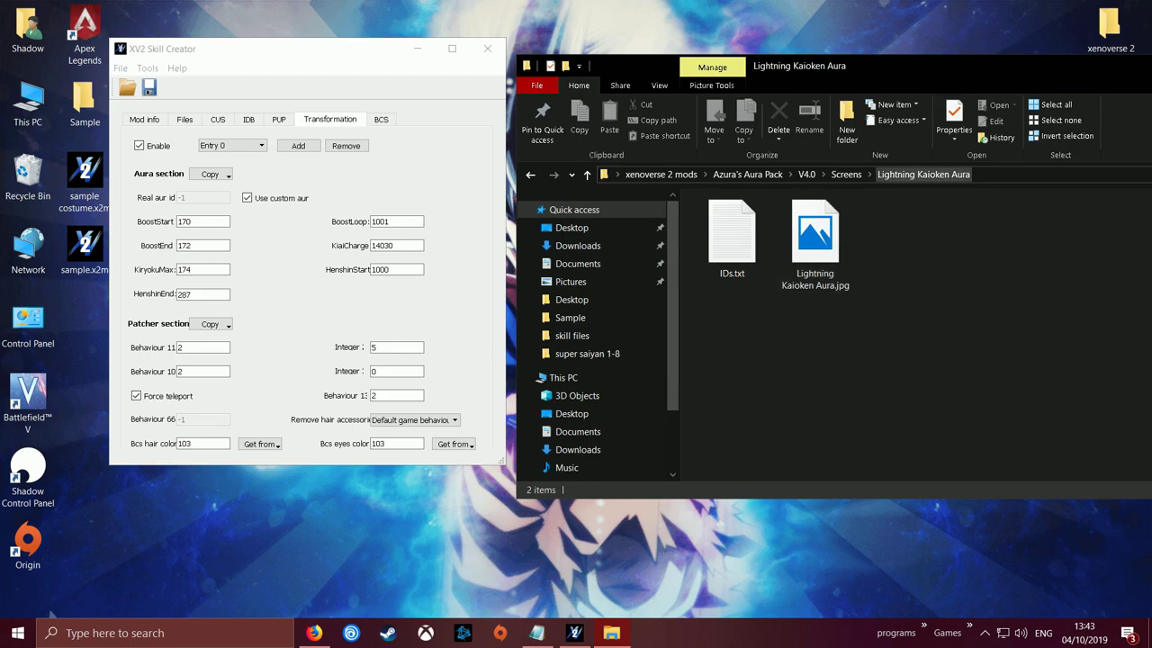
pyautogui.doubleClick(815, 236)
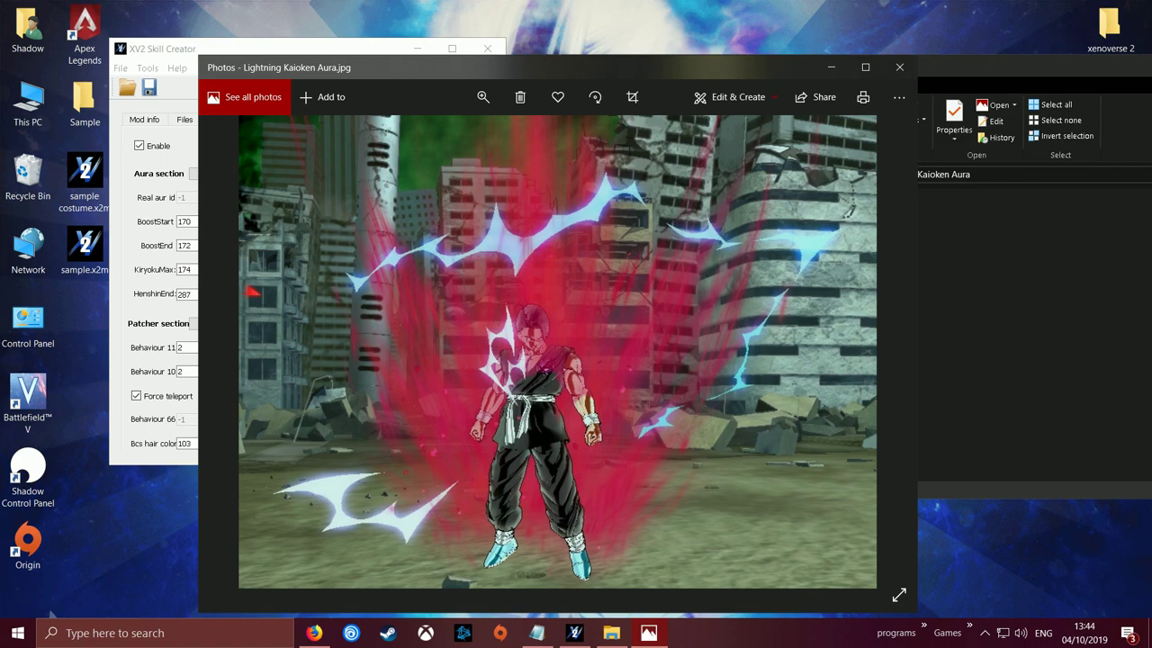
pyautogui.click(899, 66)
pyautogui.doubleClick(732, 232)
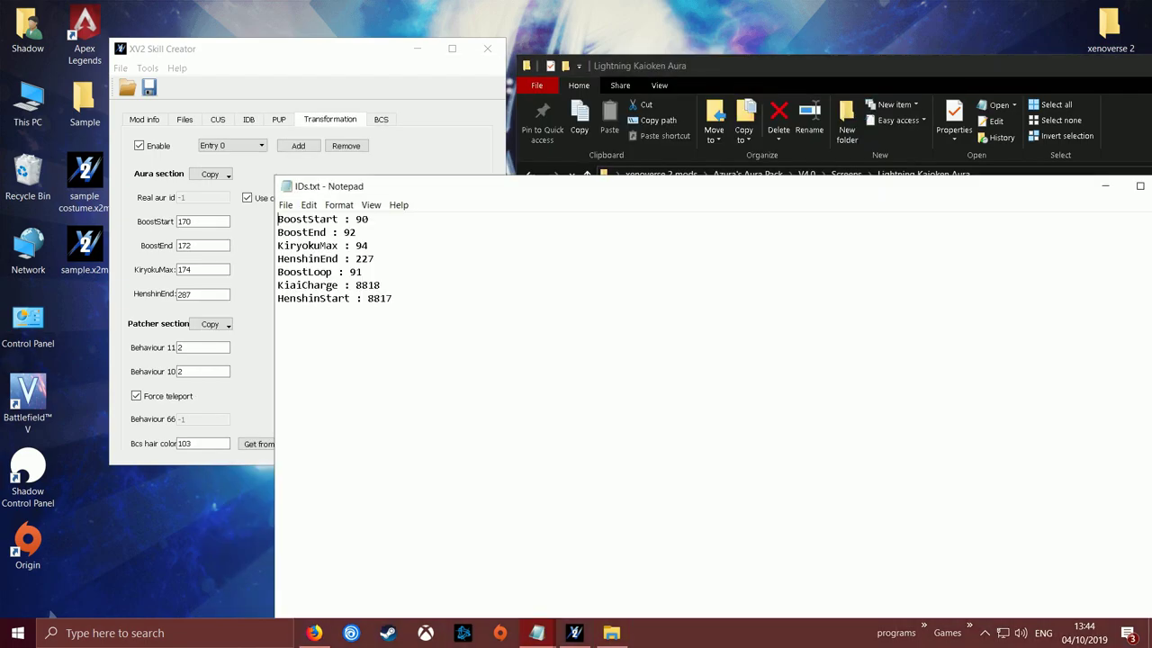
pyautogui.moveTo(407, 186); pyautogui.dragTo(747, 112)
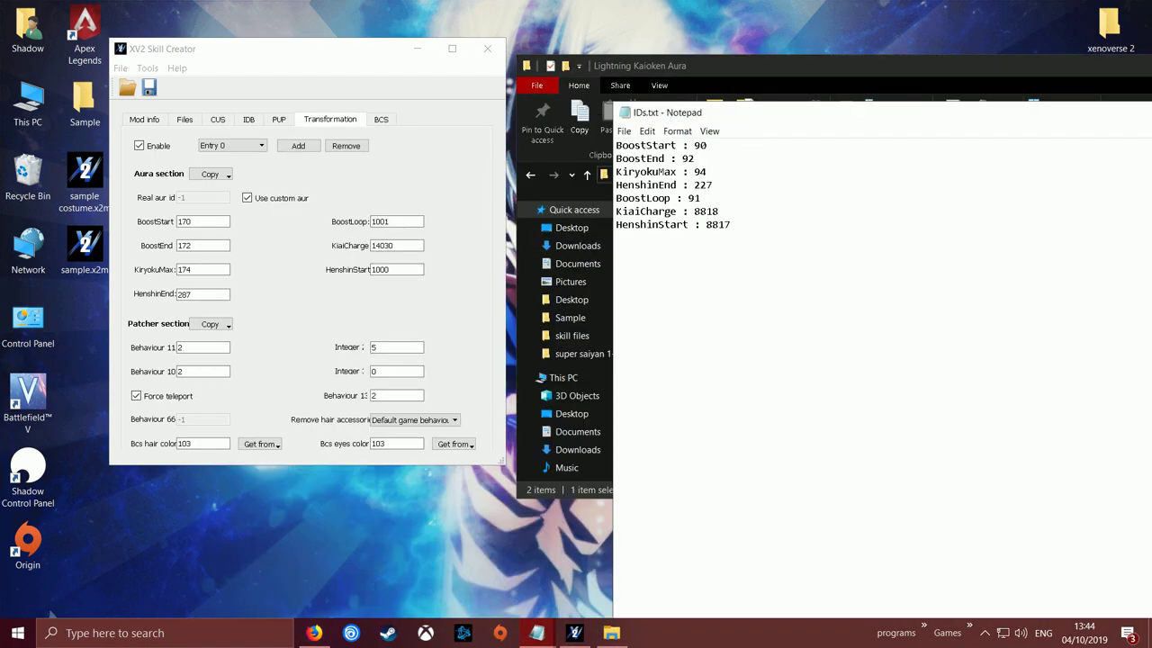
# Step: Copy the aura IDs from IDs.txt into Transformation Entry 0, setting BoostStart to 90 and BoostEnd to 92
pyautogui.doubleClick(701, 145)
pyautogui.moveTo(629, 145); pyautogui.dragTo(673, 145)
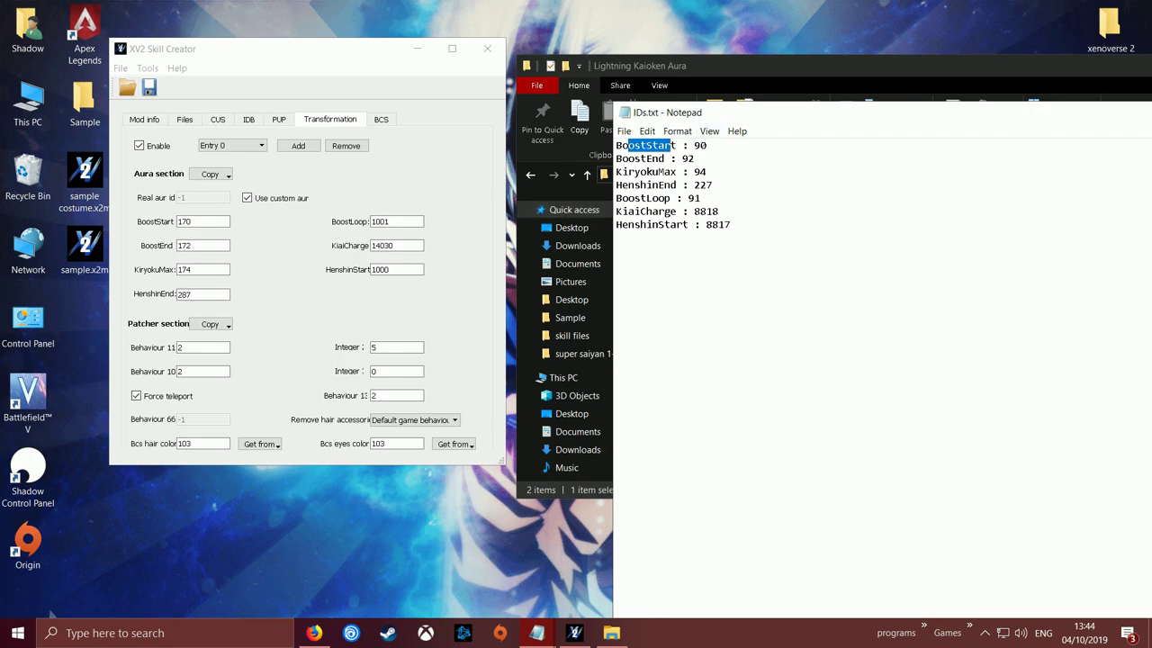
pyautogui.doubleClick(701, 145)
pyautogui.hotkey('ctrl', 'c')
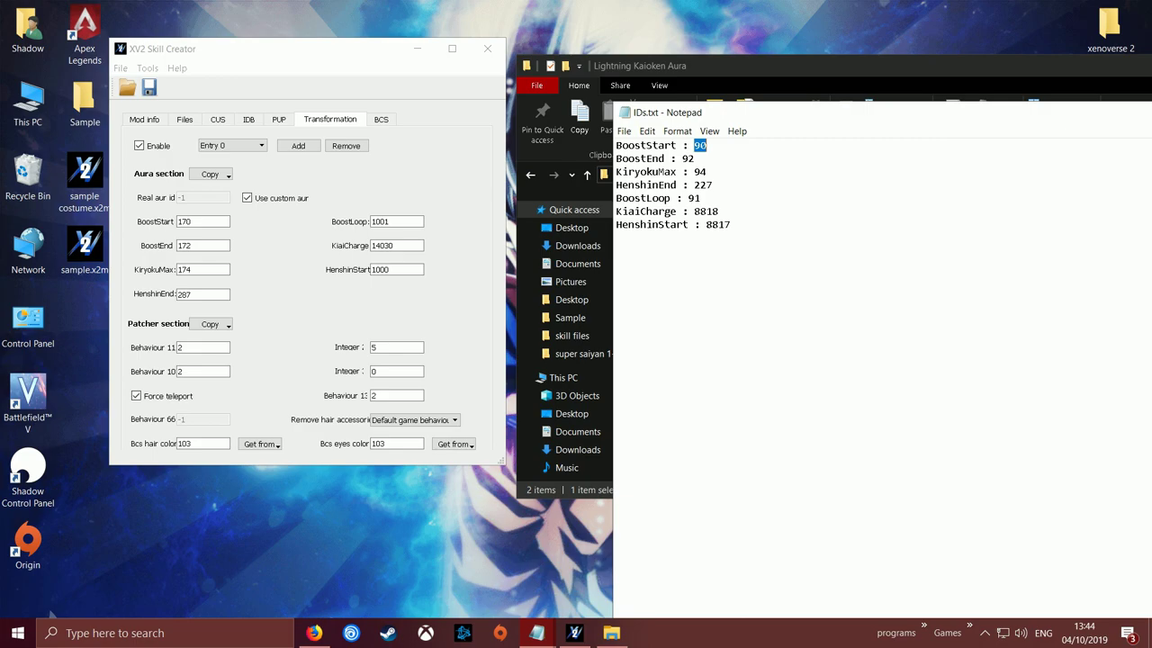
pyautogui.doubleClick(185, 222)
pyautogui.hotkey('ctrl', 'v')
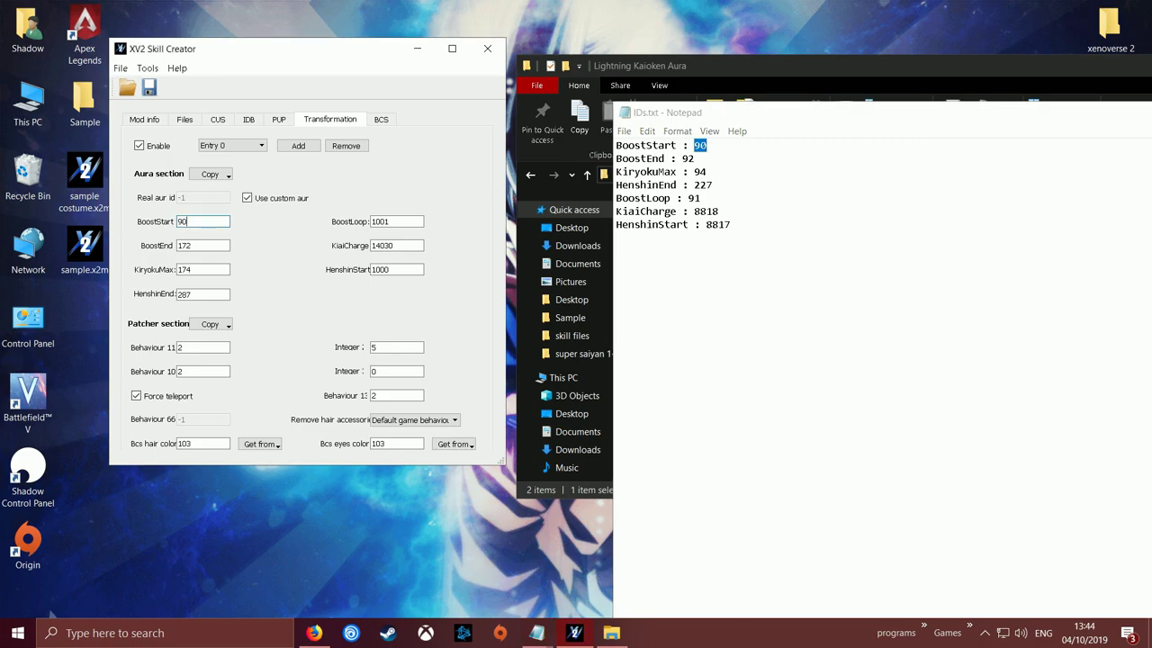
pyautogui.doubleClick(688, 158)
pyautogui.hotkey('ctrl', 'c')
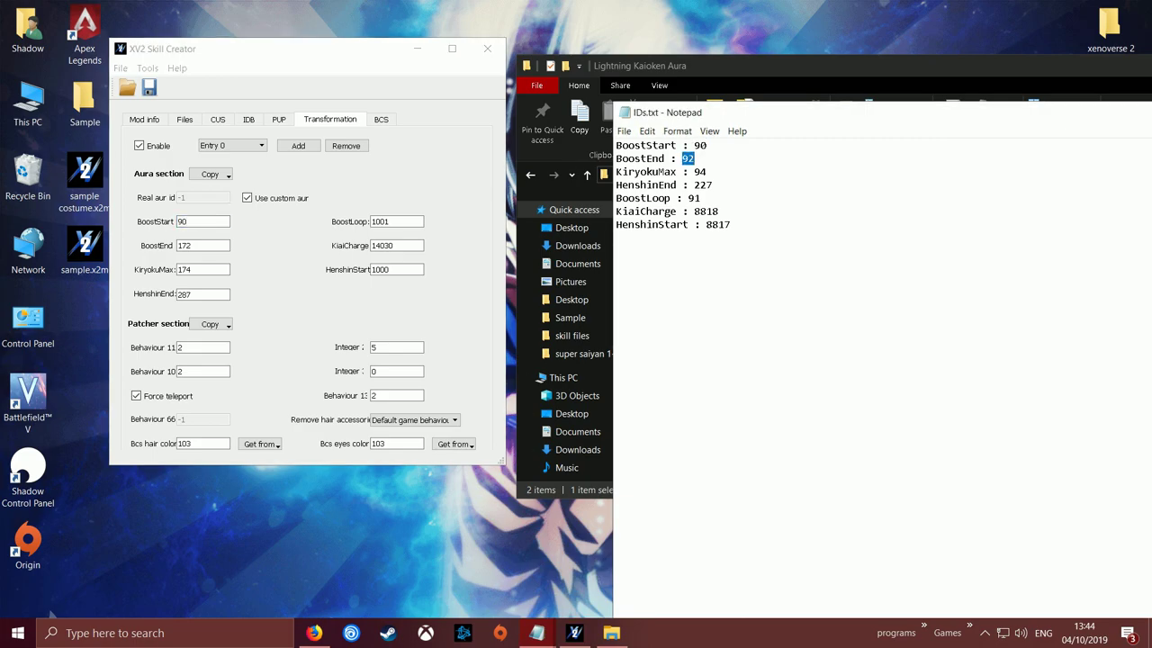
pyautogui.doubleClick(185, 245)
pyautogui.hotkey('ctrl', 'v')
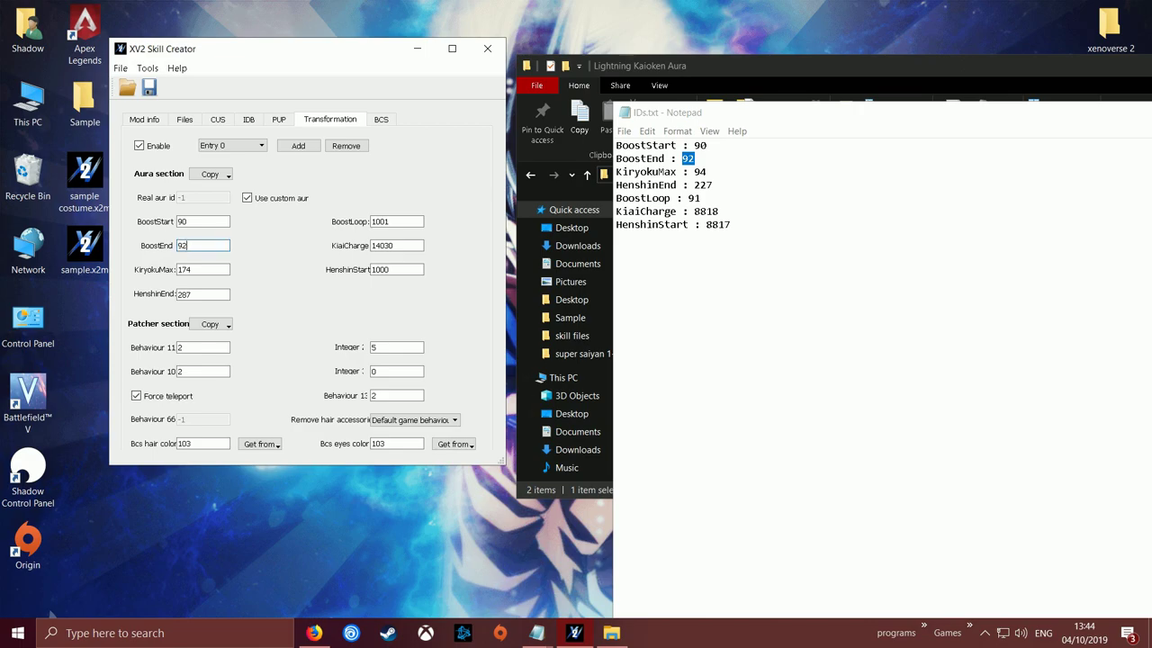
# Step: Copy the KiryokuMax value 94 and the HenshinEnd value 227 from IDs.txt into Entry 0's aura section
pyautogui.doubleClick(700, 171)
pyautogui.hotkey('ctrl', 'c')
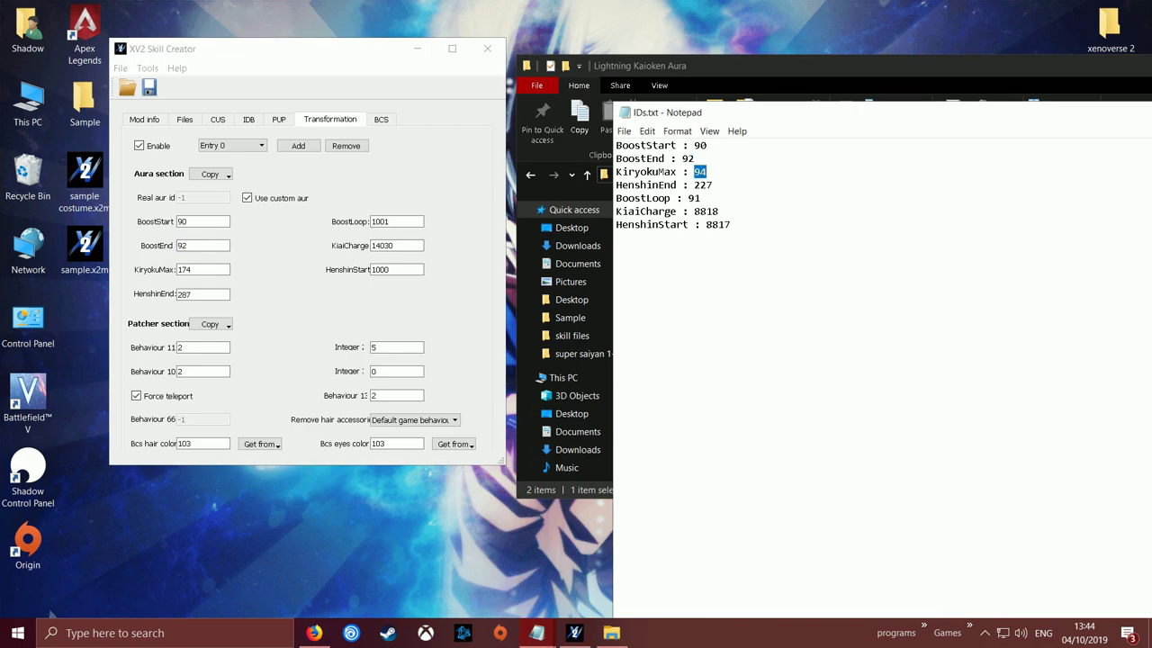
pyautogui.doubleClick(189, 269)
pyautogui.hotkey('ctrl', 'v')
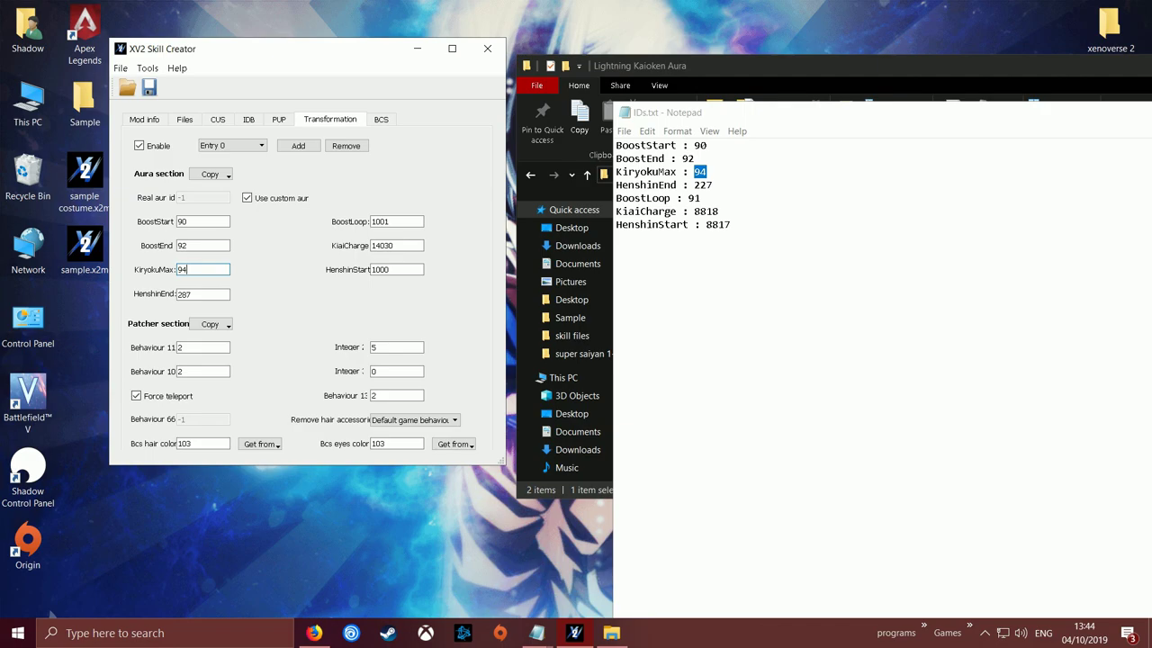
pyautogui.click(708, 184)
pyautogui.doubleClick(706, 185)
pyautogui.hotkey('ctrl', 'c')
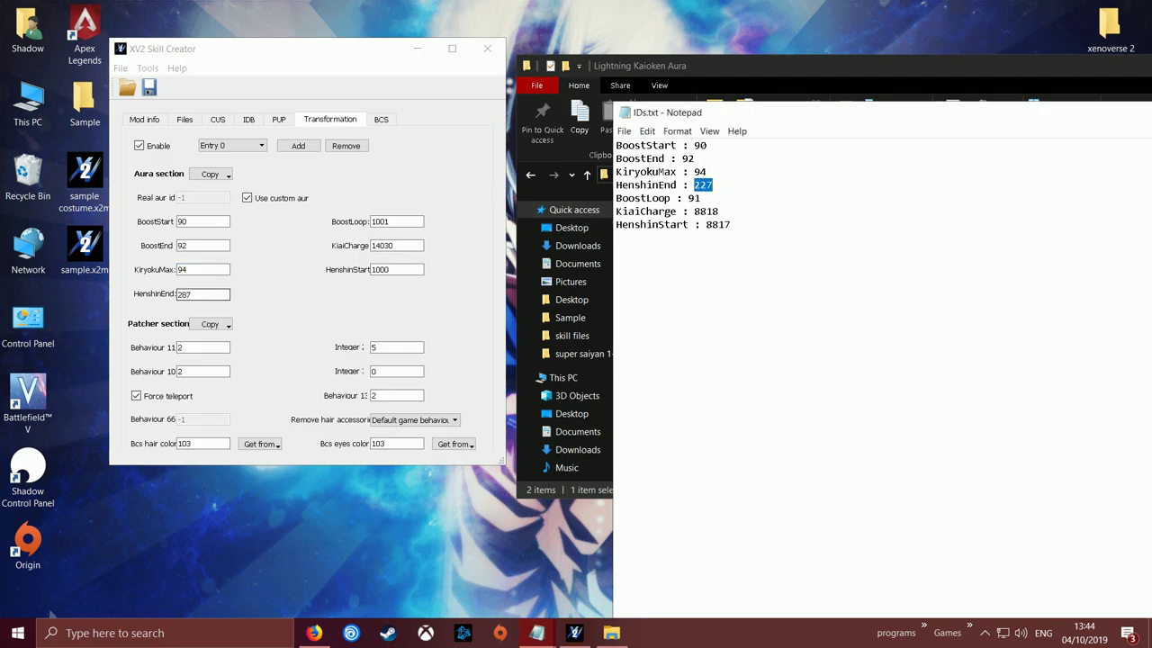
pyautogui.hotkey('alt', 'Tab')
pyautogui.press('Tab')
pyautogui.hotkey('ctrl', 'v')
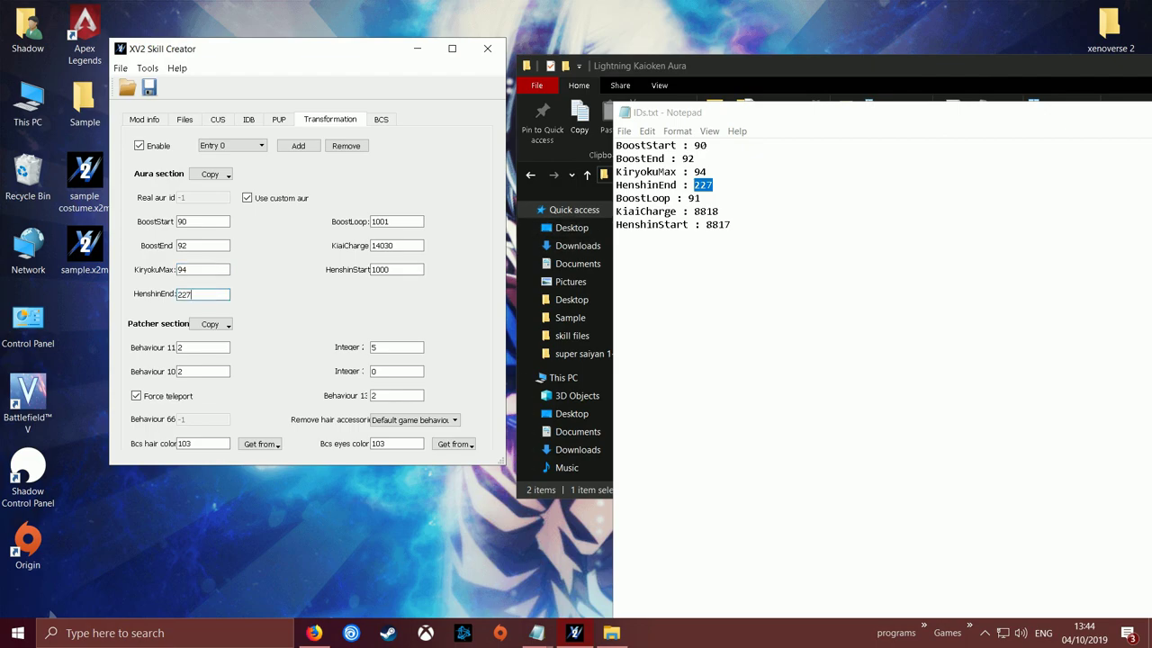
# Step: Copy BoostLoop 91, KiaiCharge 8818 and HenshinStart 8817 from IDs.txt into Entry 0's aura section
pyautogui.doubleClick(694, 198)
pyautogui.hotkey('ctrl', 'c')
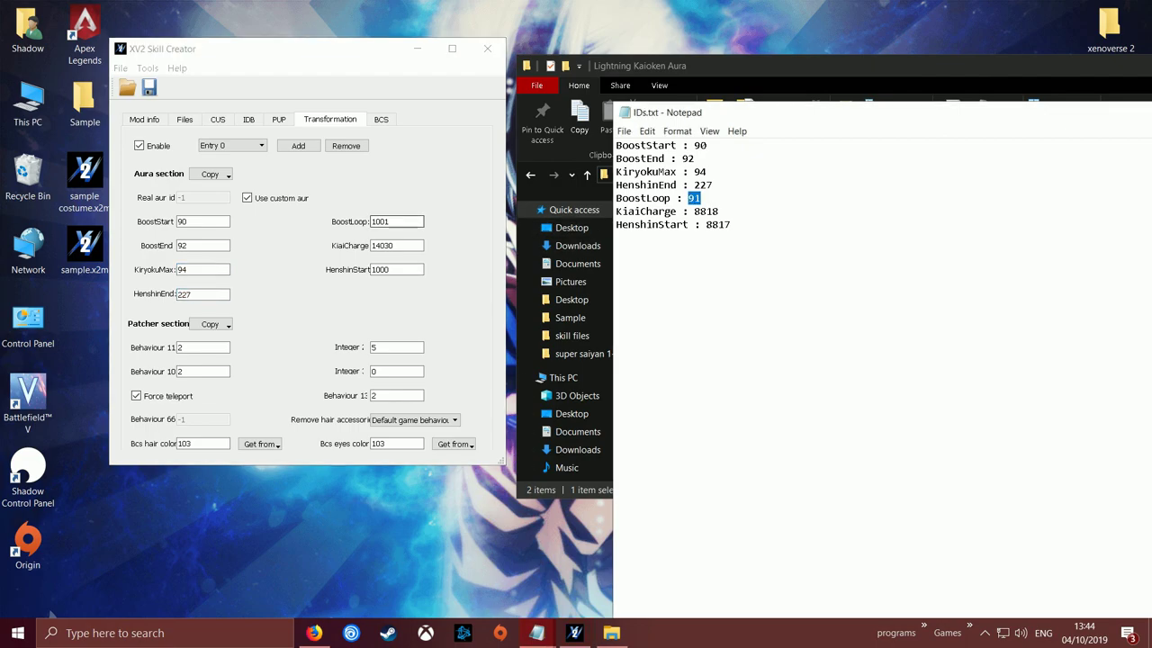
pyautogui.hotkey('alt', 'Tab')
pyautogui.hotkey('ctrl', 'v')
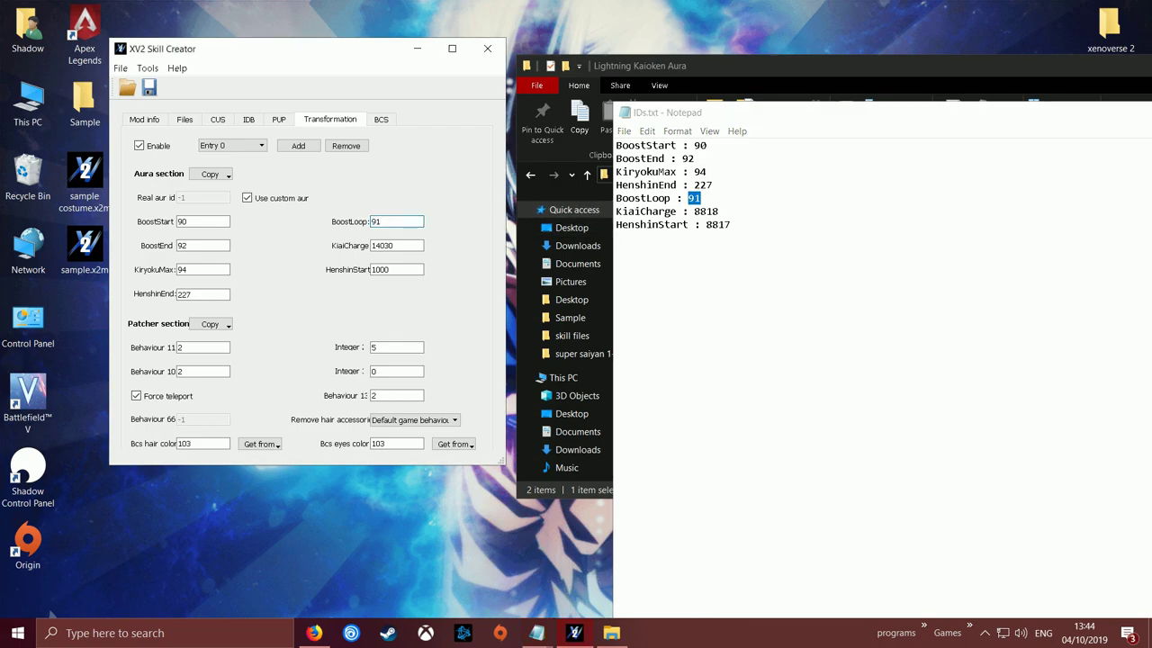
pyautogui.doubleClick(707, 211)
pyautogui.hotkey('ctrl', 'c')
pyautogui.hotkey('alt', 'Tab')
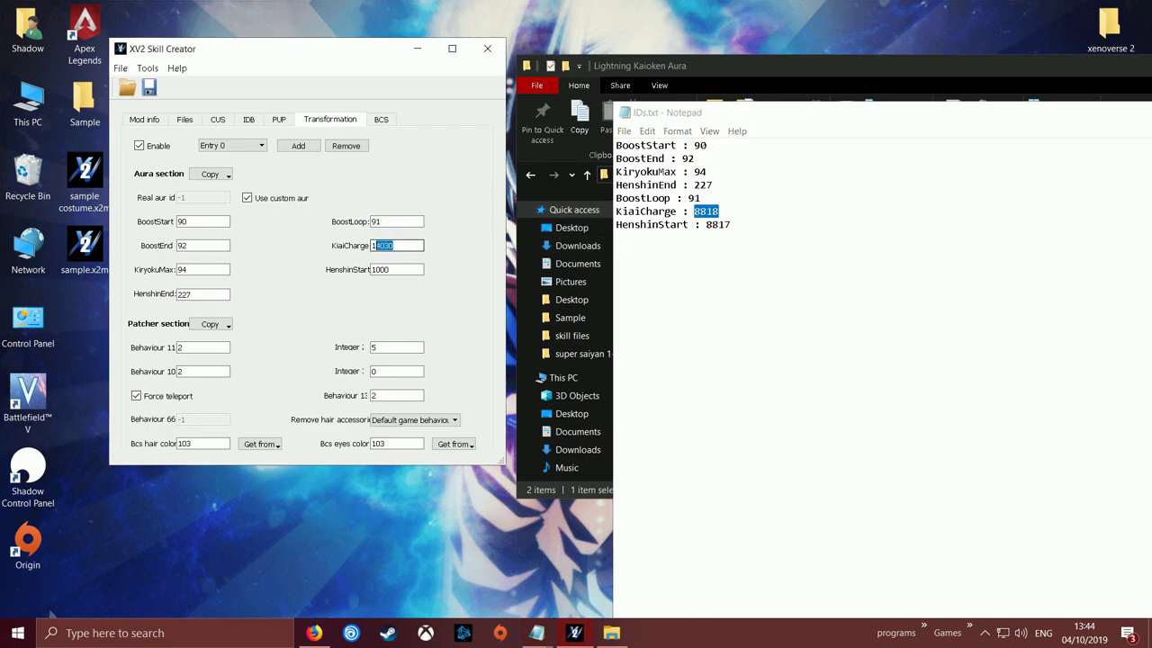
pyautogui.hotkey('ctrl', 'v')
pyautogui.doubleClick(718, 225)
pyautogui.hotkey('ctrl', 'c')
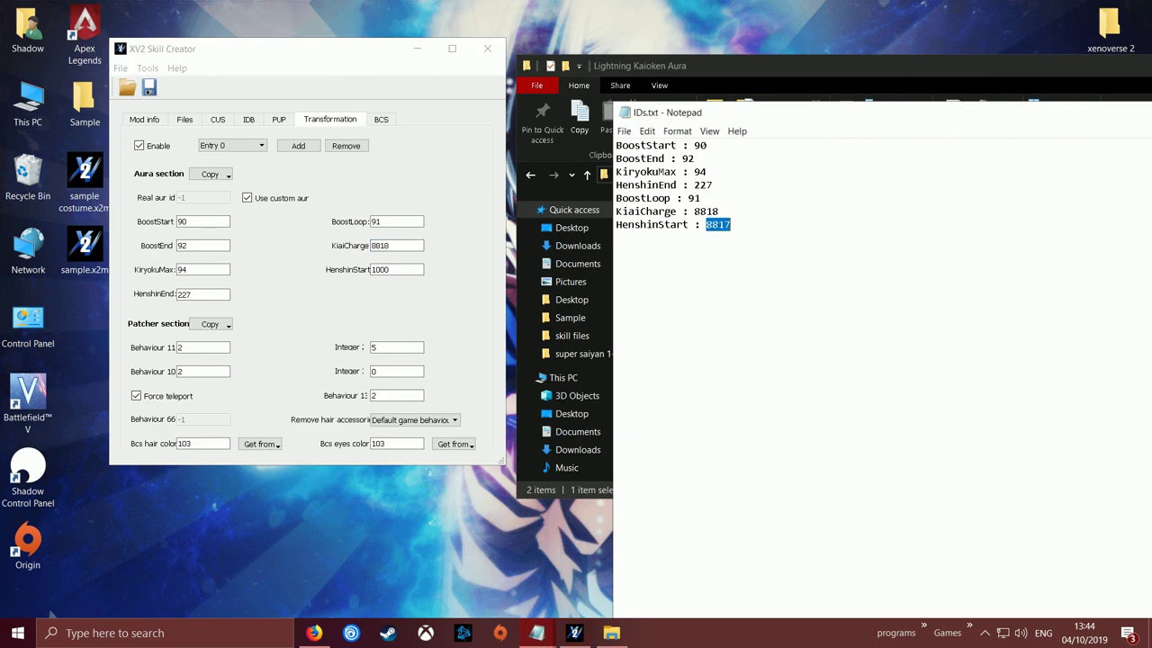
pyautogui.hotkey('alt', 'Tab')
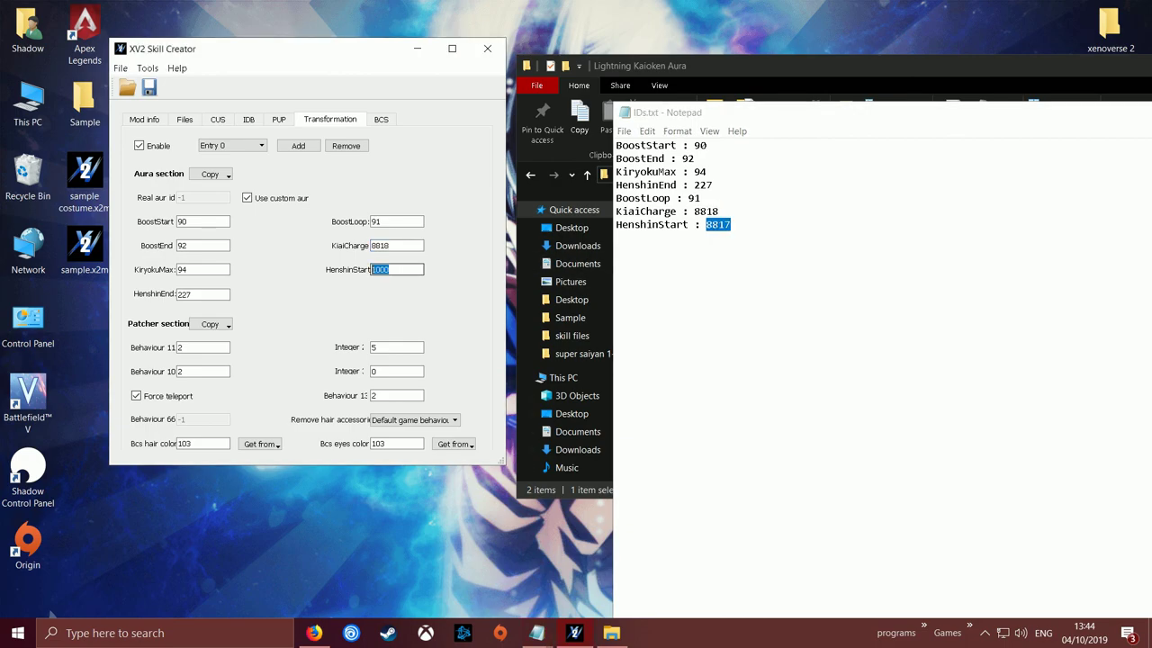
pyautogui.hotkey('ctrl', 'v')
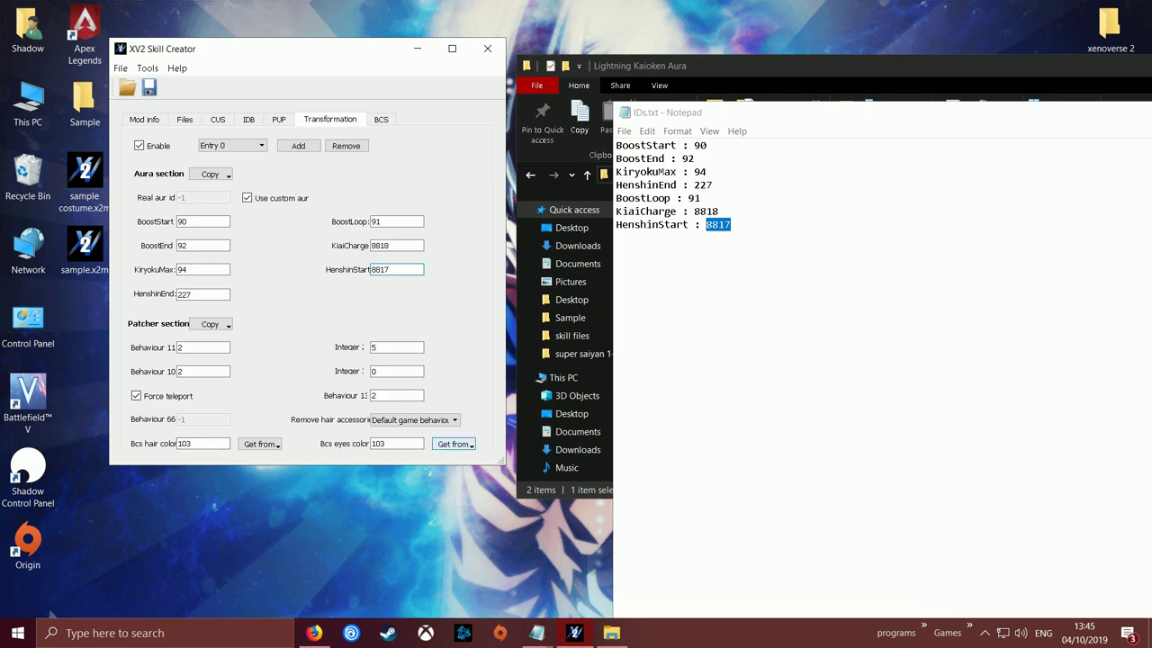
# Step: Set Entry 0's Bcs hair color to 1 by picking the second near-black swatch from the HUM.bcs palette
pyautogui.click(260, 444)
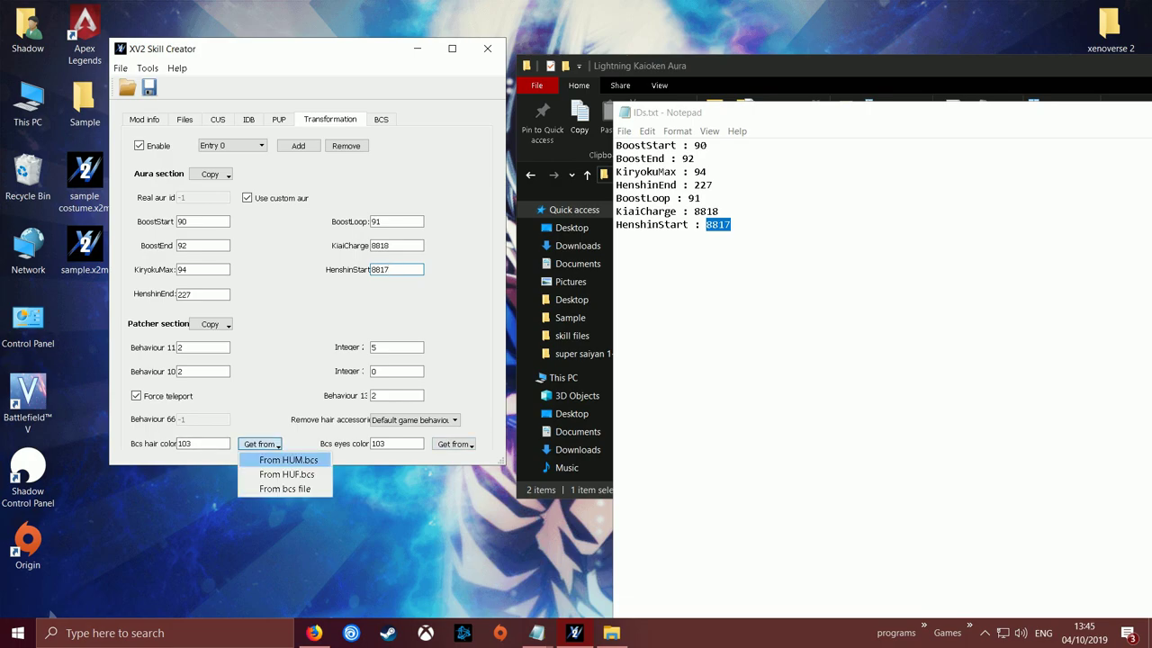
pyautogui.click(288, 460)
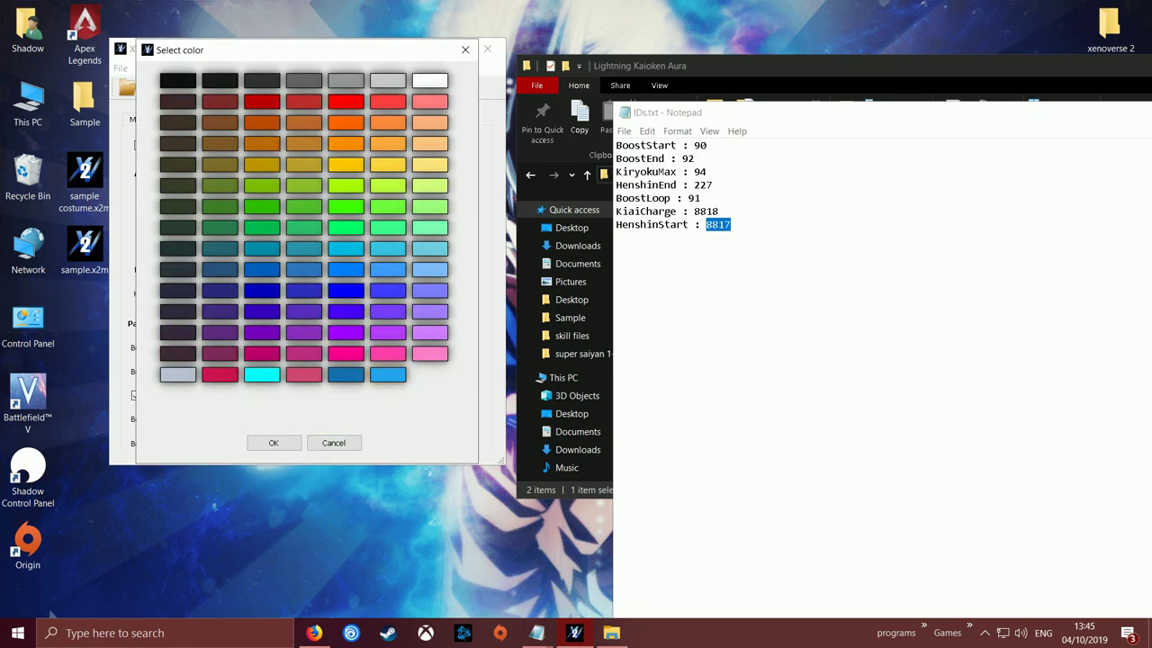
pyautogui.click(219, 80)
pyautogui.click(274, 442)
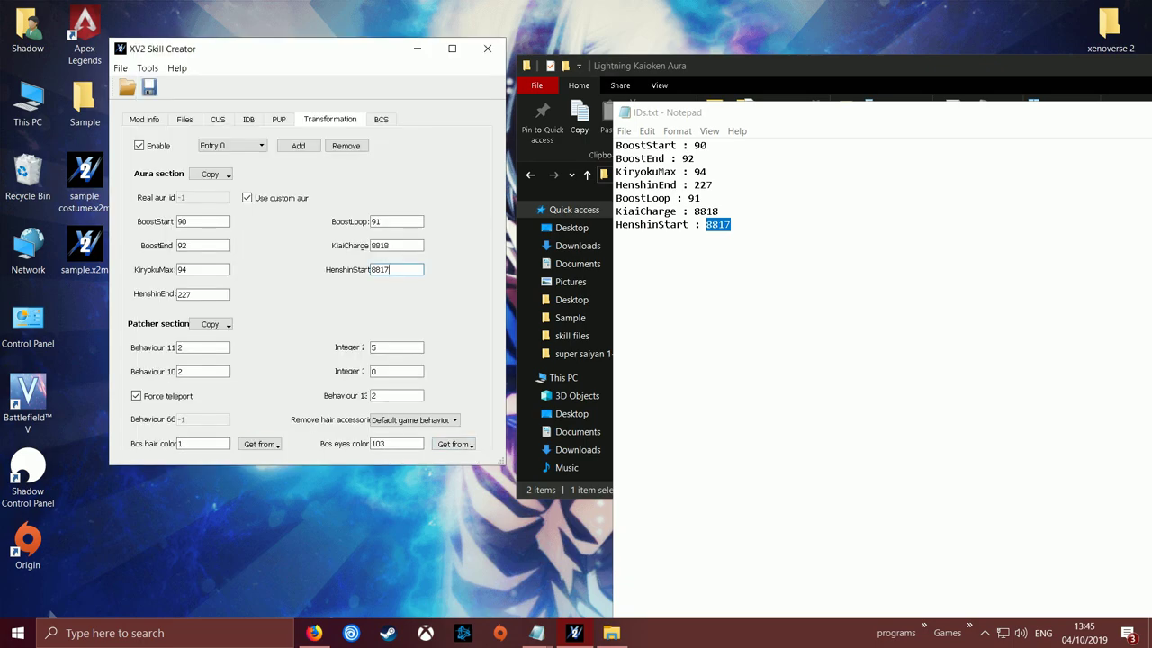
# Step: Set Entry 0's Bcs eyes color to 1 using the second near-black swatch of the HUM.bcs palette
pyautogui.click(454, 443)
pyautogui.click(482, 460)
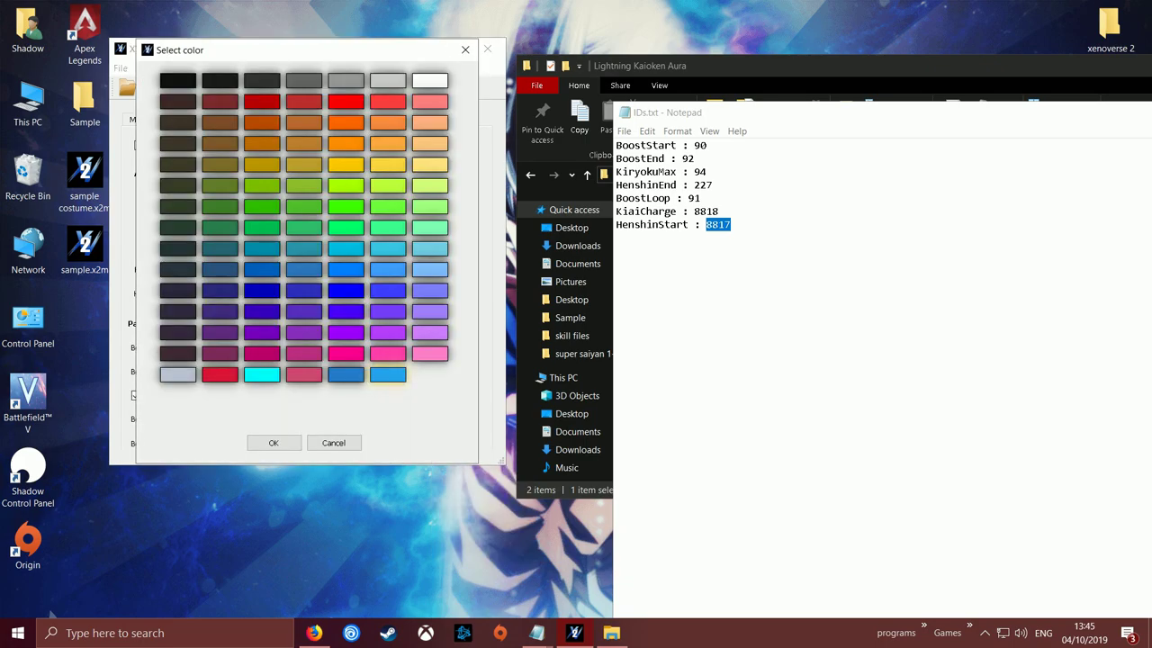
pyautogui.click(220, 80)
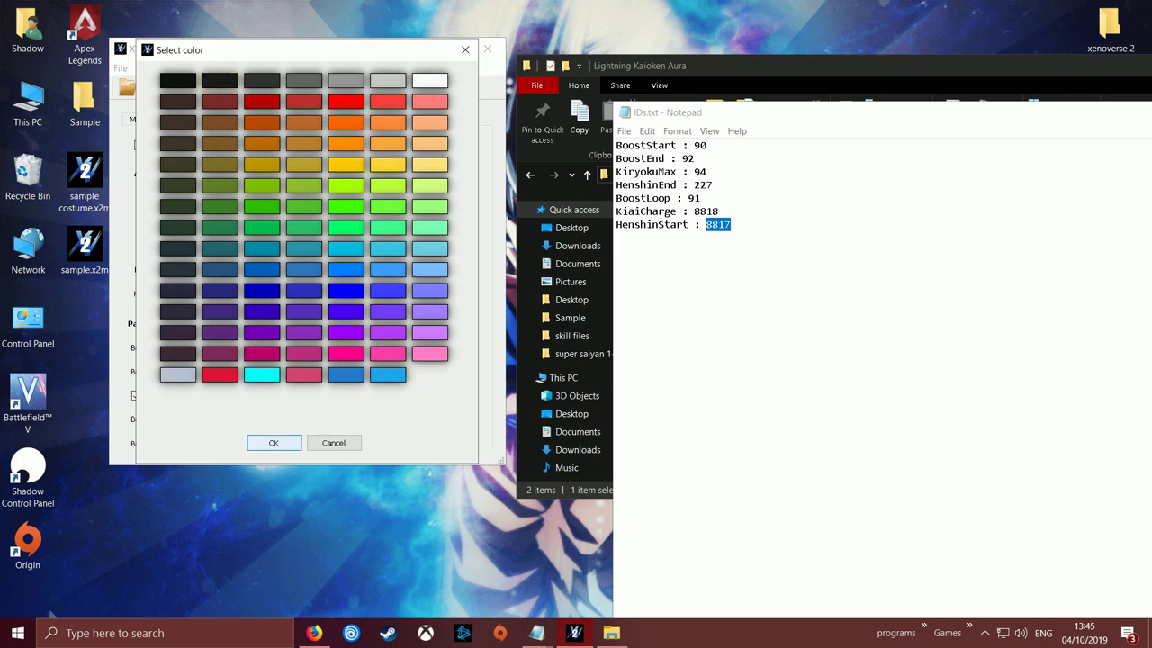
pyautogui.click(274, 442)
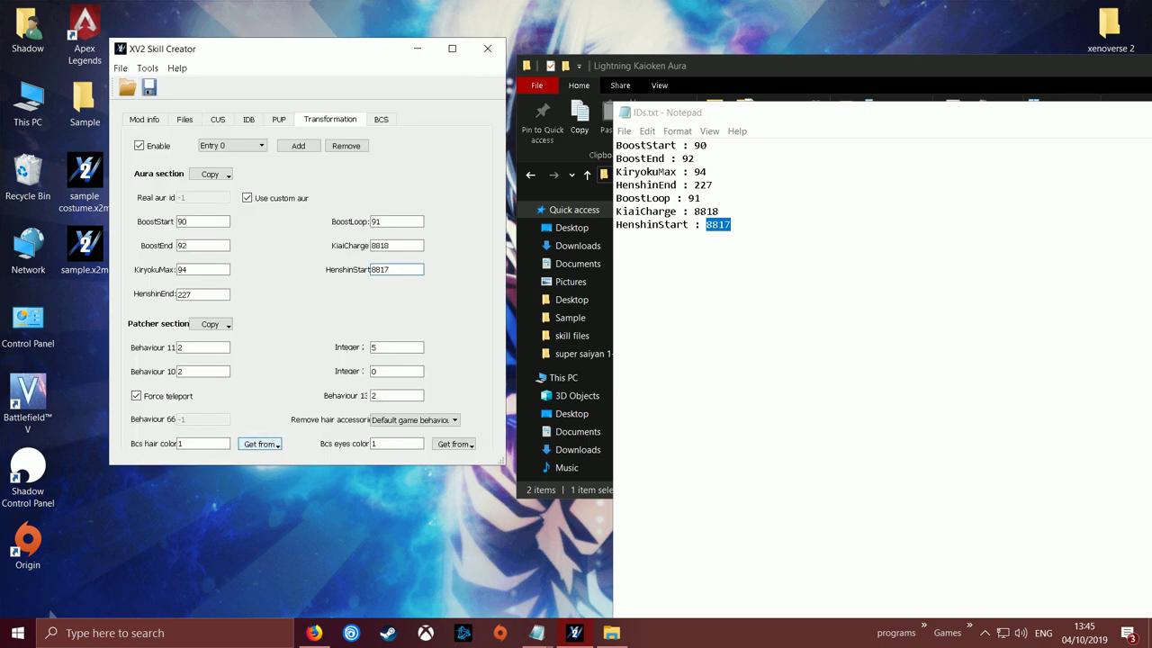
# Step: Review the HUM.bcs palette for Entry 0's hair color once more and accept it
pyautogui.click(260, 444)
pyautogui.click(274, 459)
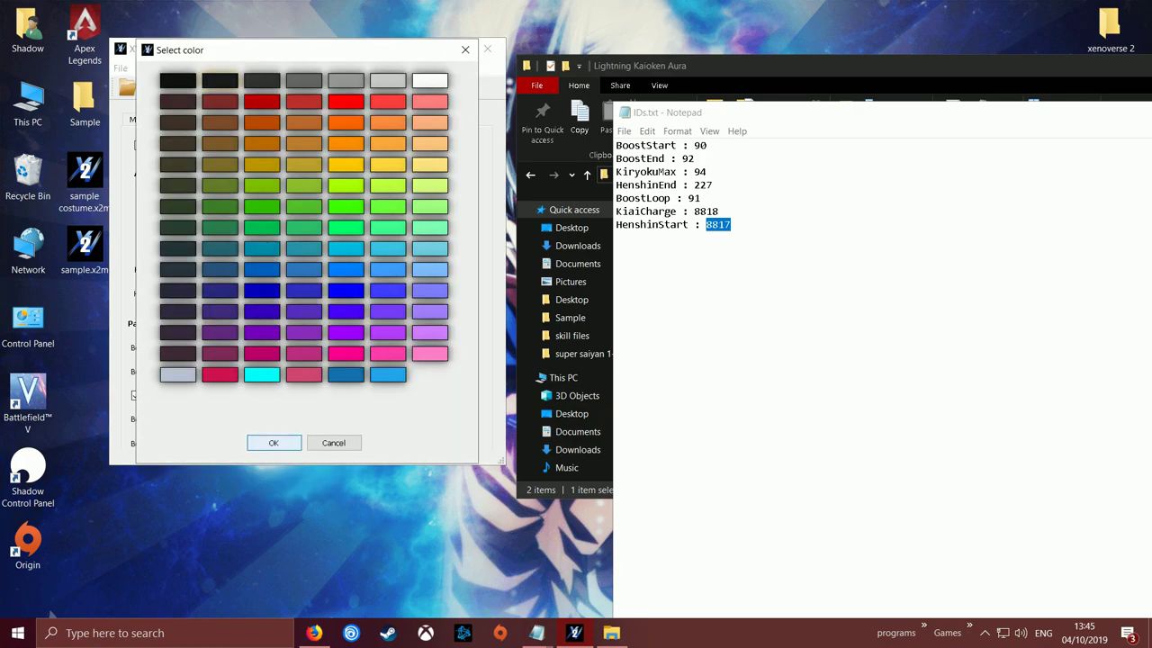
pyautogui.click(274, 442)
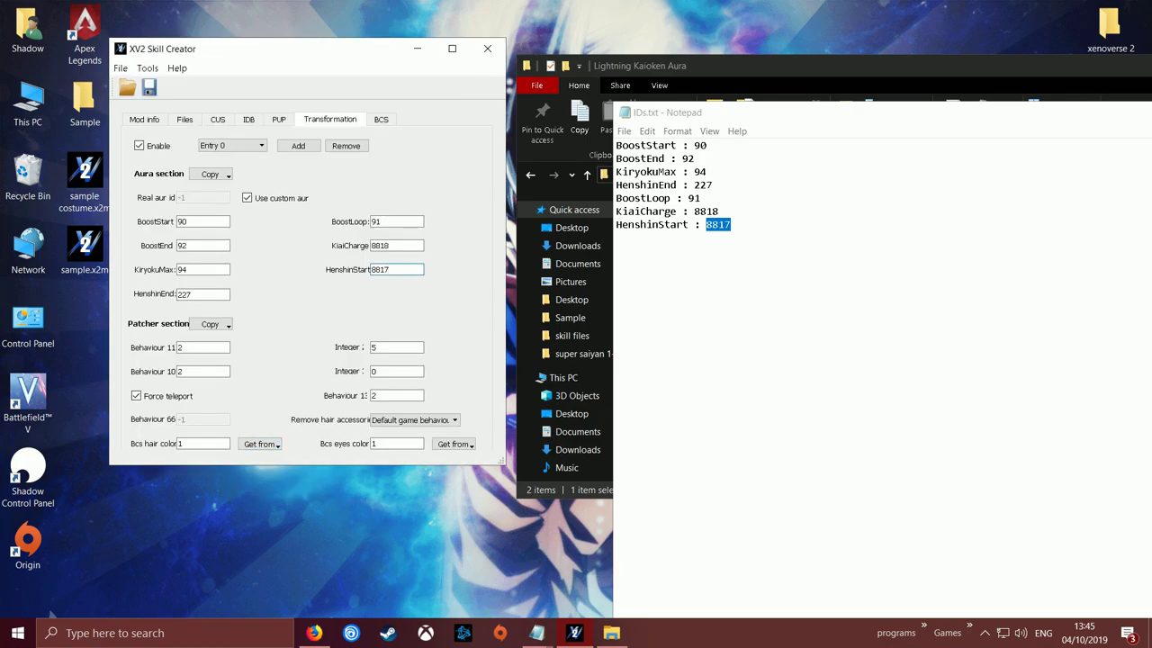
# Step: Select Entry 1 in the Transformation settings and close the Lightning Kaioken Aura IDs.txt
pyautogui.click(233, 145)
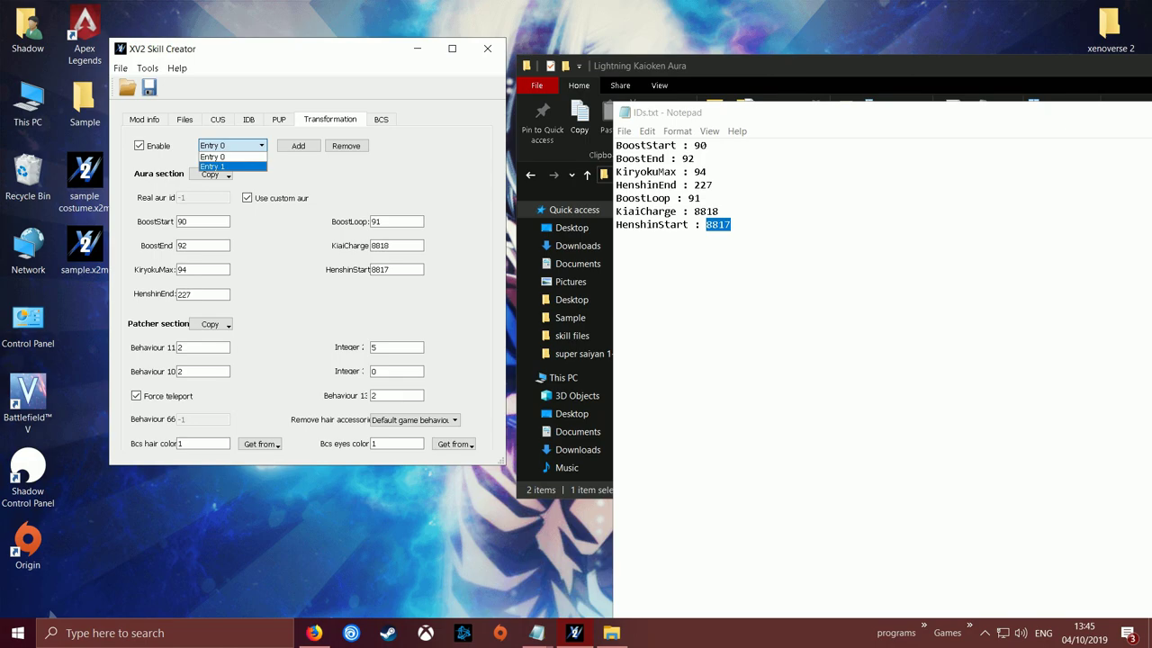
pyautogui.click(216, 166)
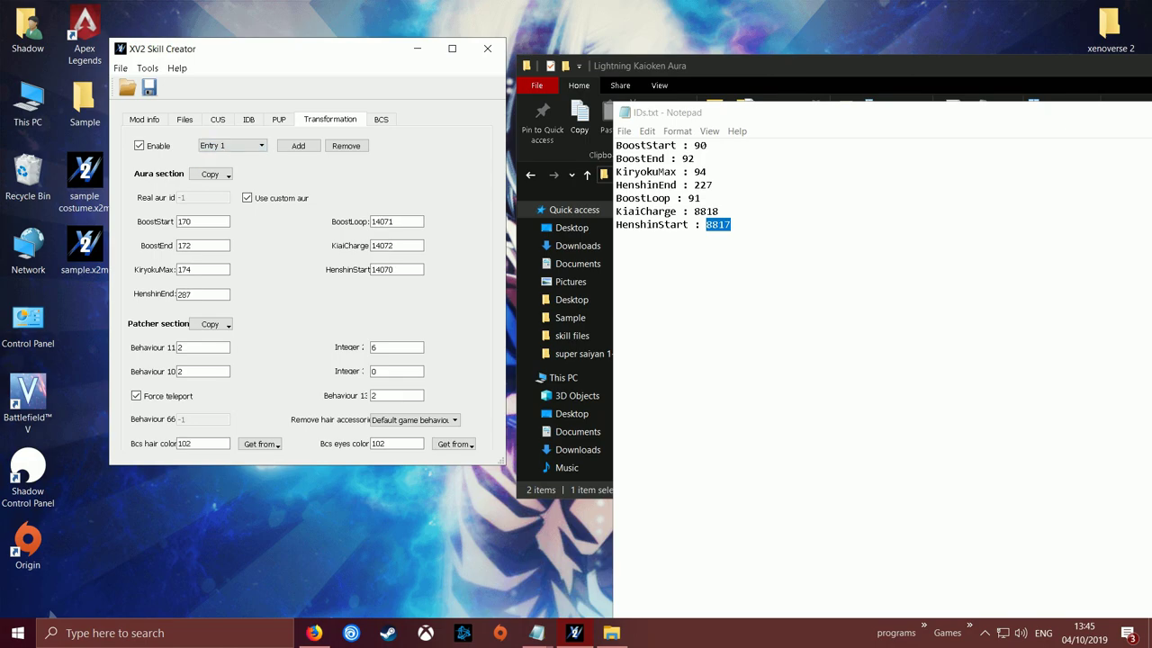
pyautogui.moveTo(744, 114); pyautogui.dragTo(101, 111)
pyautogui.click(870, 109)
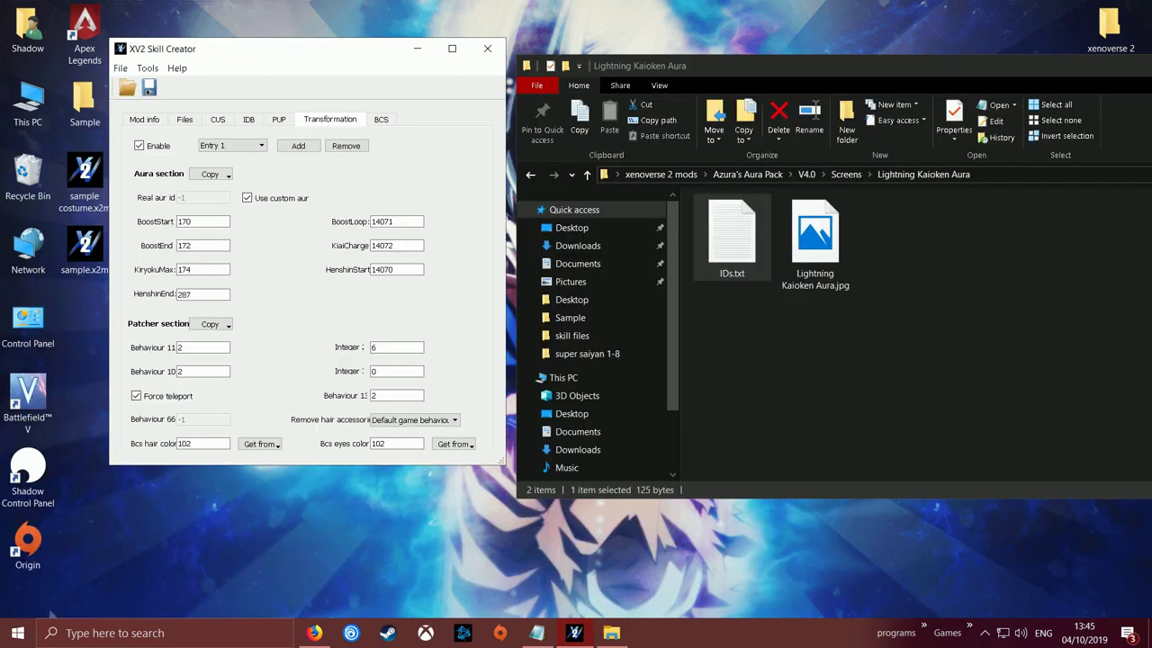
# Step: In File Explorer, open the Ultra Instinct Auras folder under Screens and preview Red.jpg
pyautogui.click(872, 383)
pyautogui.hotkey('alt', 'Left')
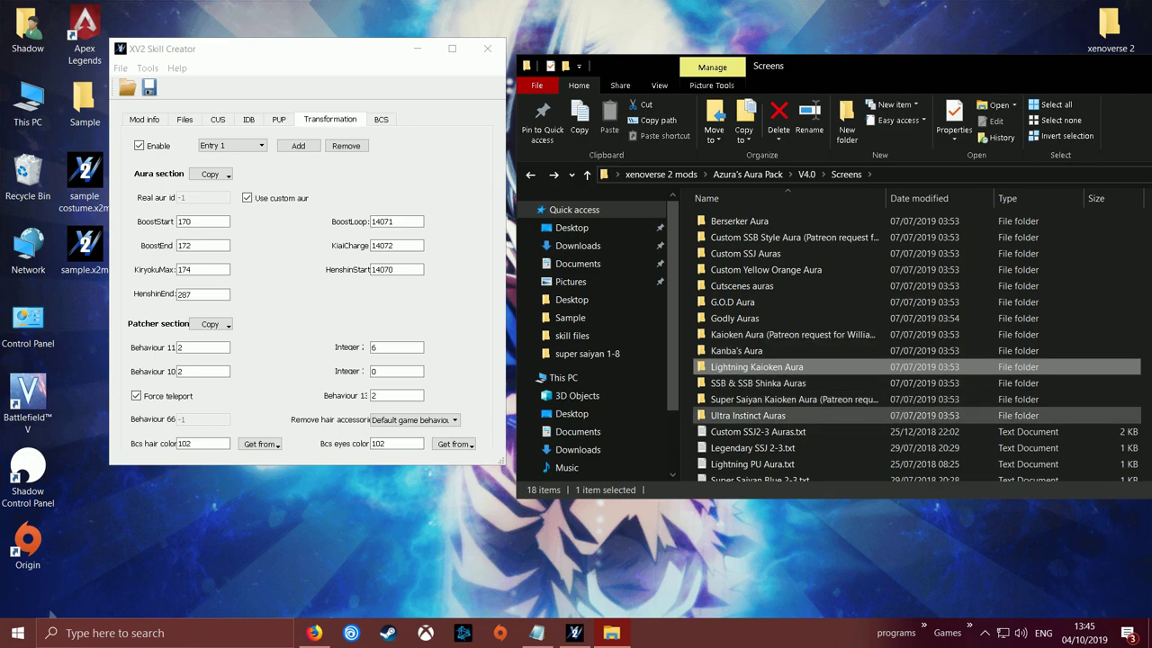
pyautogui.doubleClick(748, 415)
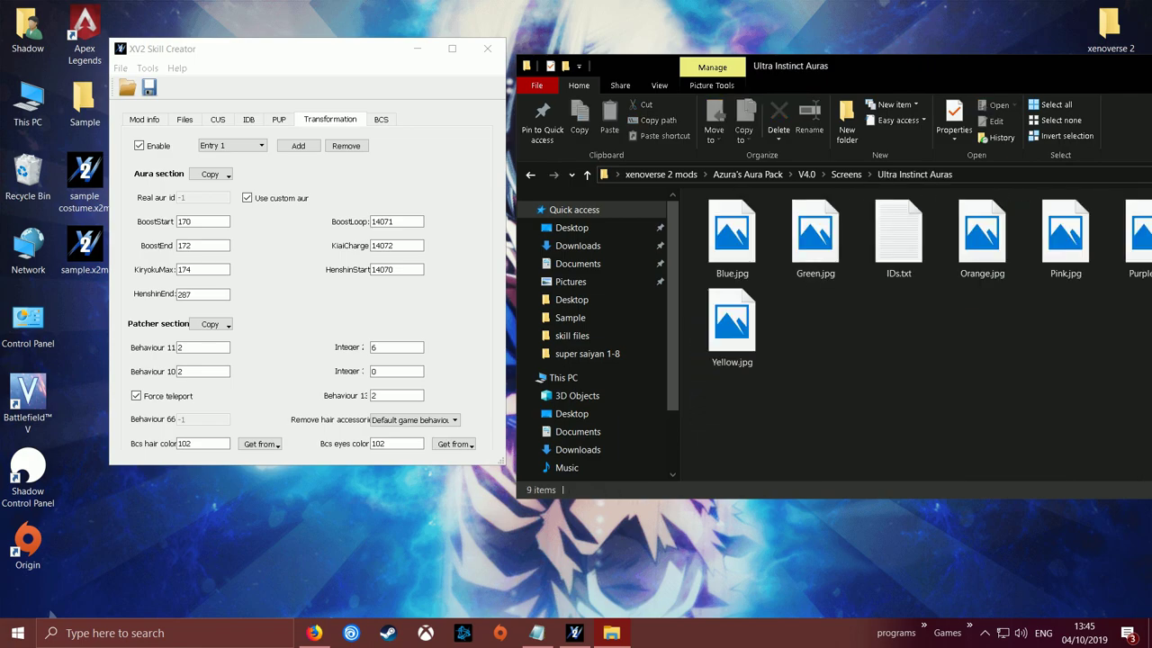
pyautogui.moveTo(884, 65); pyautogui.dragTo(642, 71)
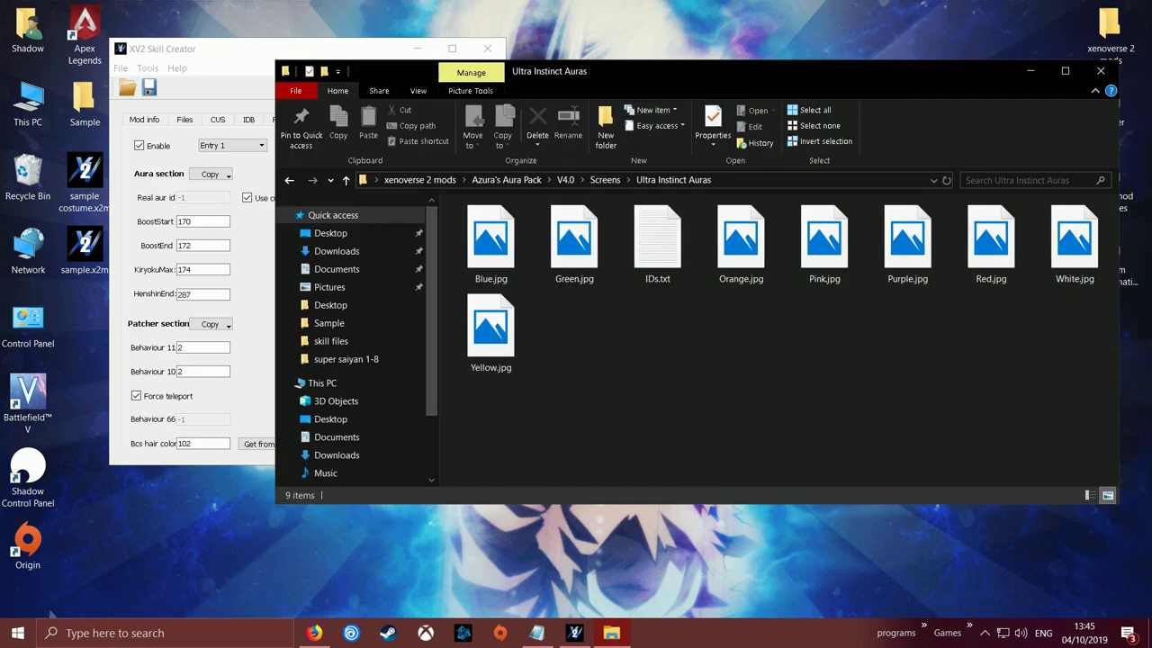
pyautogui.doubleClick(990, 241)
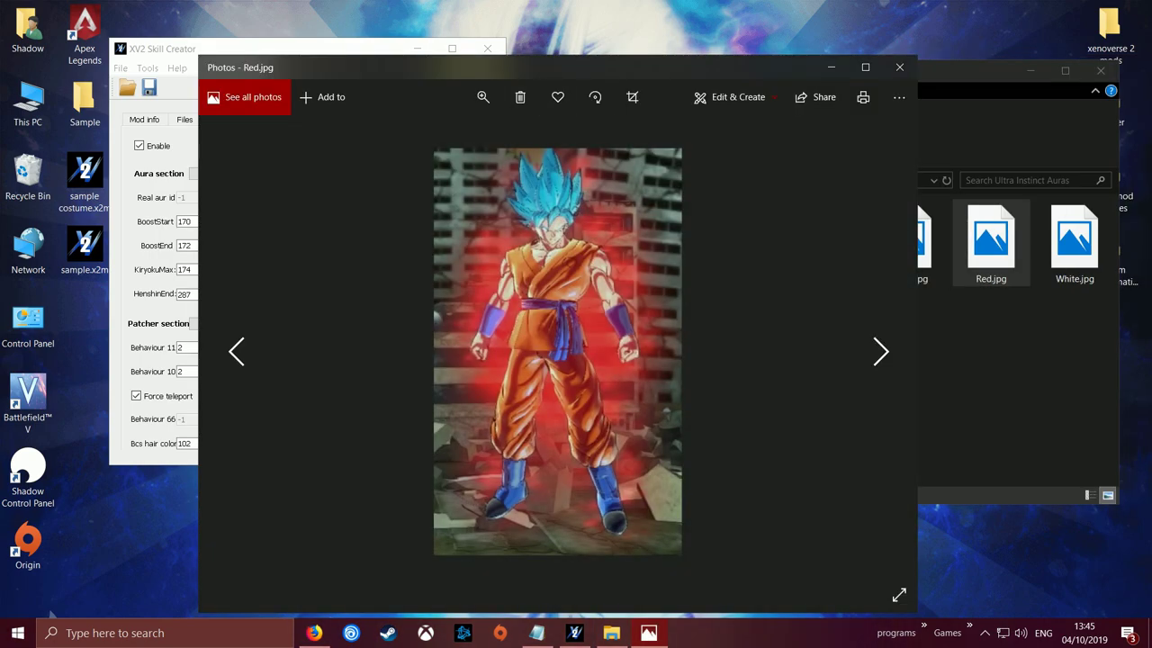
pyautogui.moveTo(526, 70); pyautogui.dragTo(629, 67)
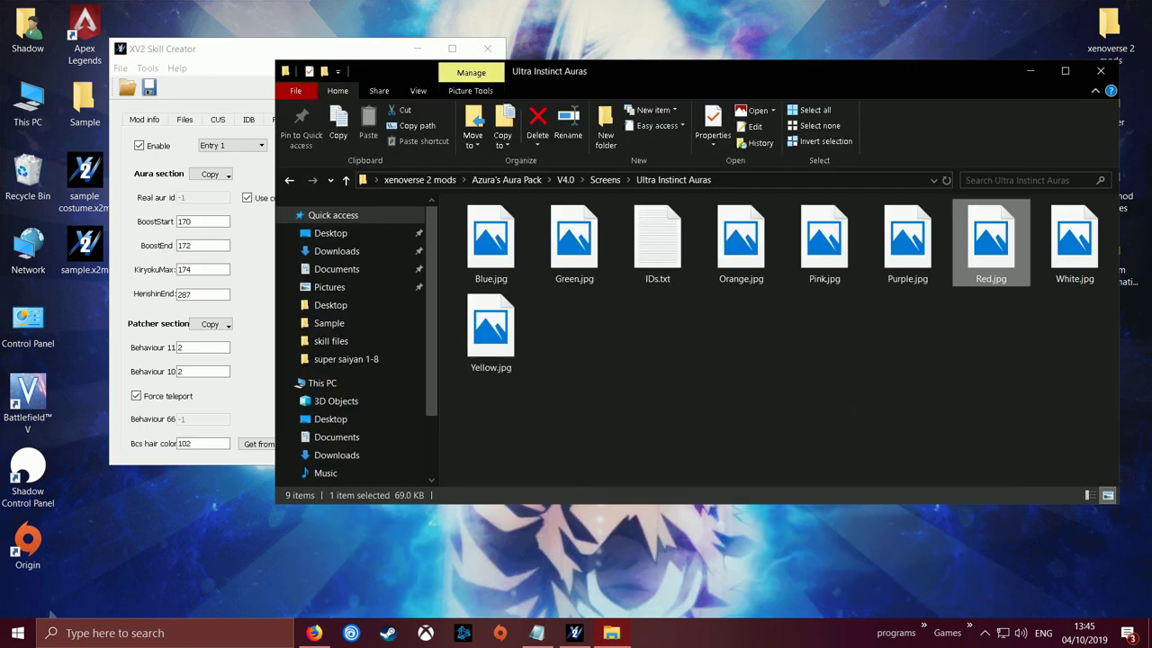
# Step: Open IDs.txt from the Ultra Instinct Auras folder and place it beside the skill creator, keeping Entry 1 selected
pyautogui.moveTo(720, 71); pyautogui.dragTo(1046, 65)
pyautogui.doubleClick(983, 236)
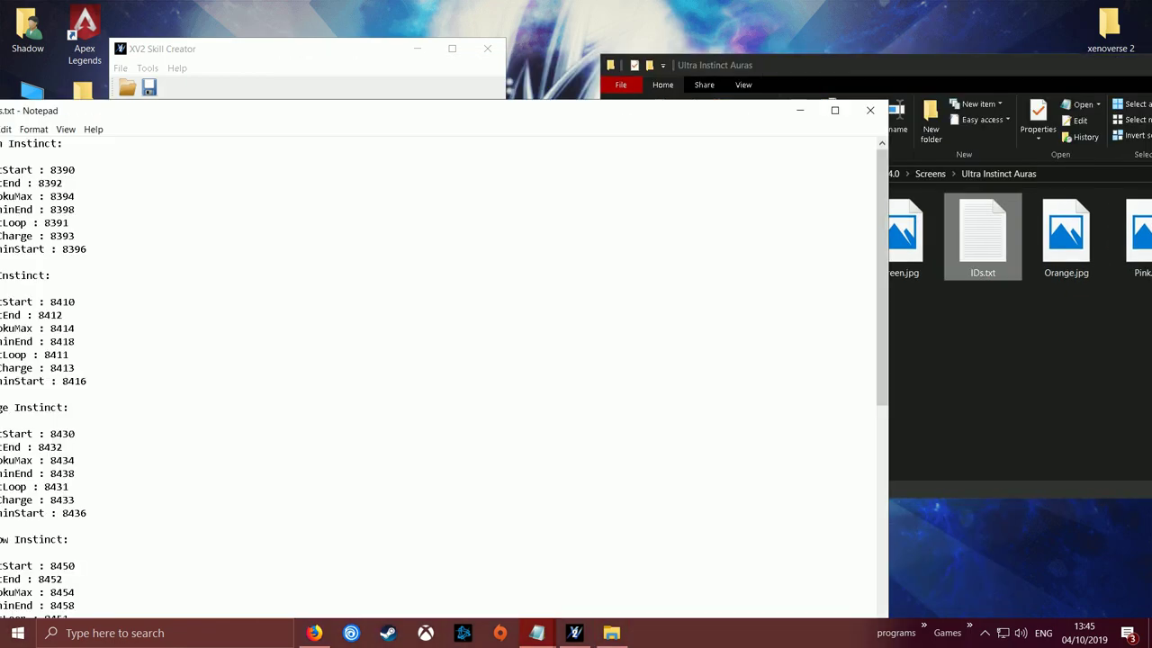
pyautogui.moveTo(201, 108); pyautogui.dragTo(868, 33)
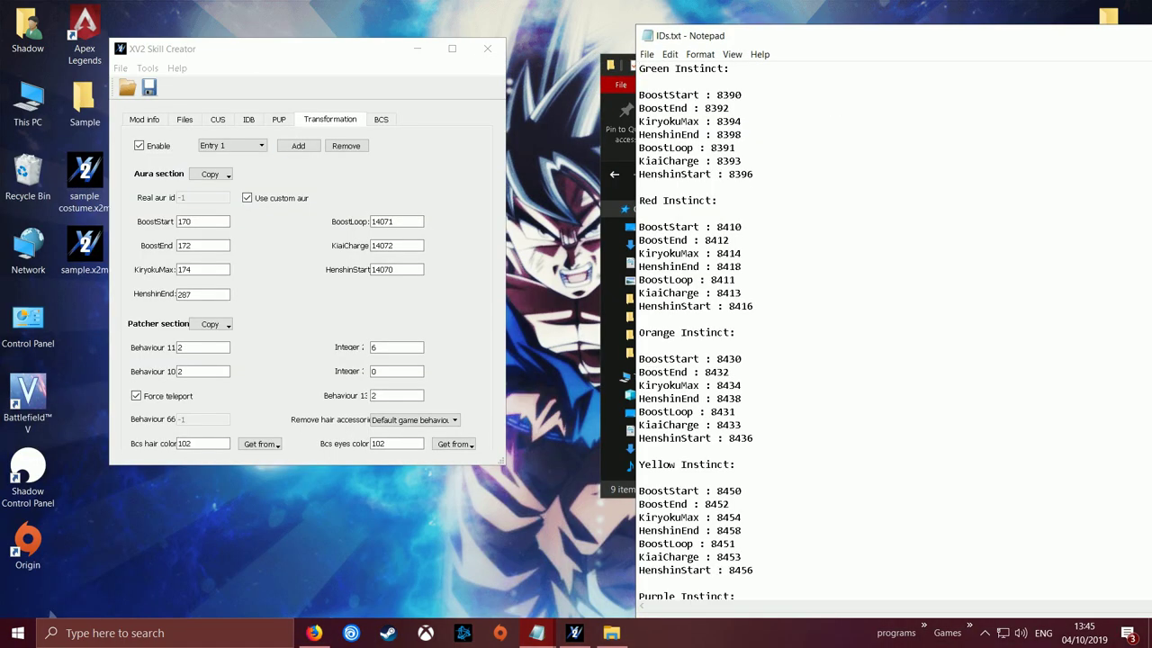
pyautogui.click(232, 145)
pyautogui.click(220, 167)
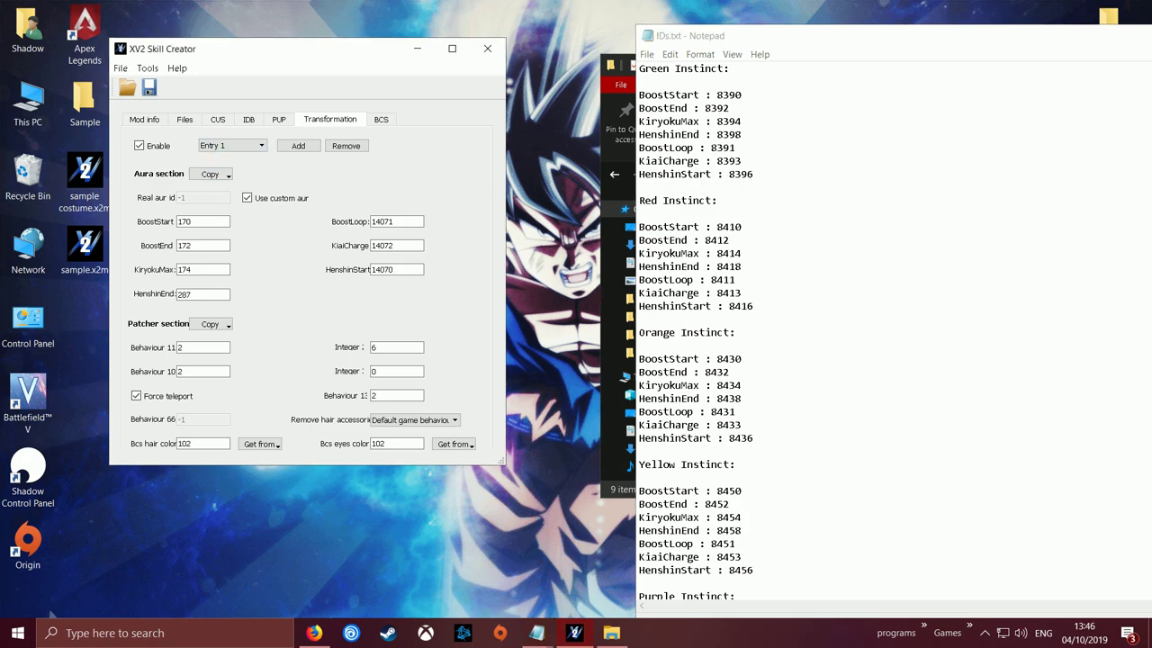
# Step: Copy the Red Instinct BoostStart 8410 and BoostEnd 8412 from IDs.txt into Entry 1's aura section
pyautogui.doubleClick(729, 228)
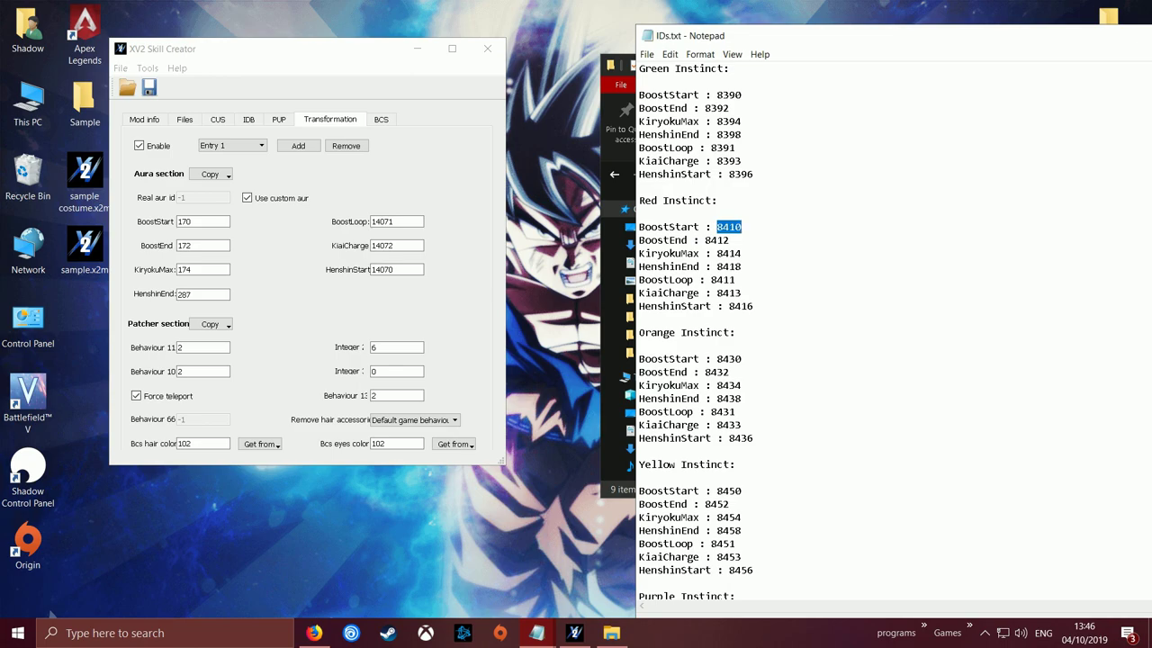
pyautogui.doubleClick(188, 221)
pyautogui.hotkey('ctrl', 'v')
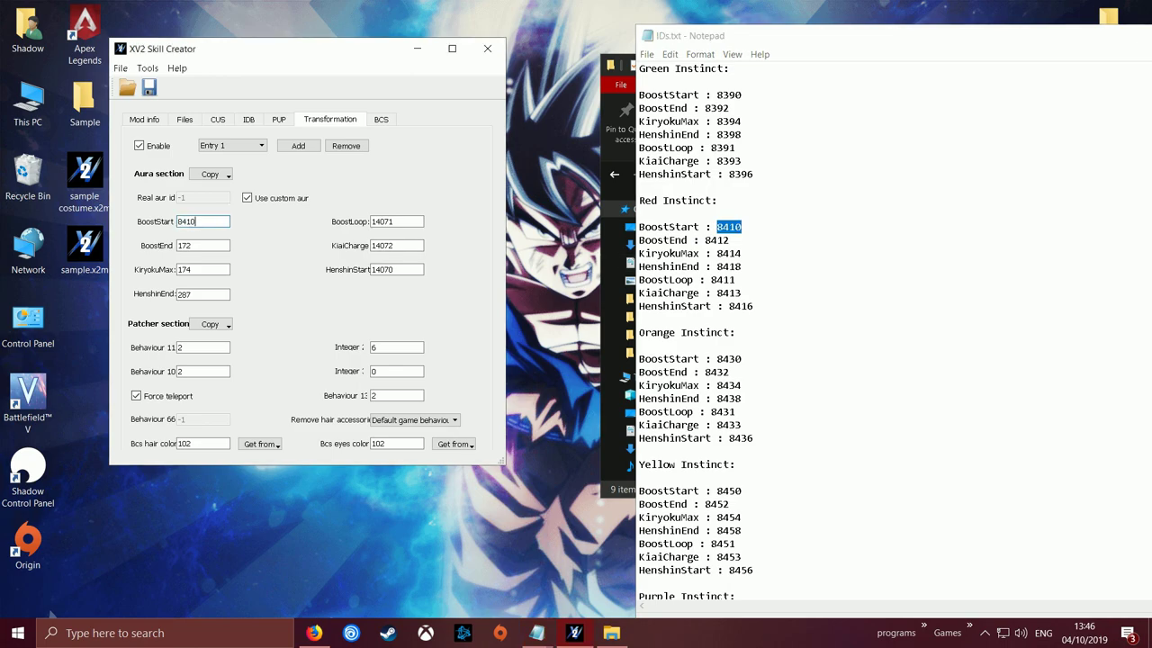
pyautogui.doubleClick(717, 240)
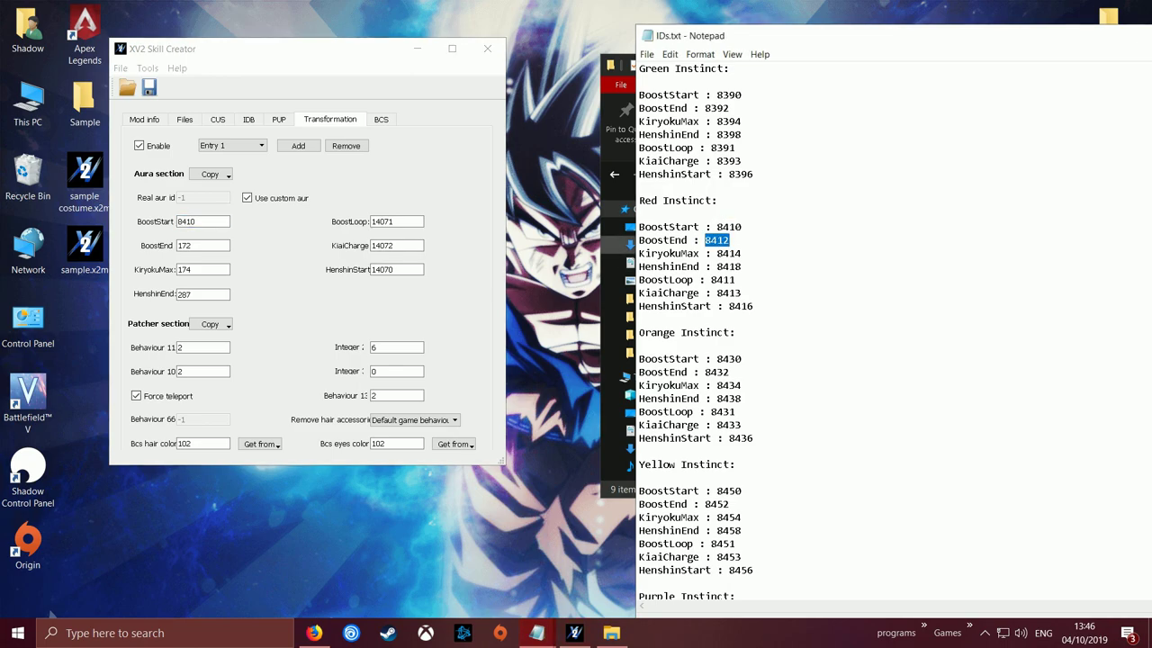
pyautogui.doubleClick(202, 244)
pyautogui.hotkey('ctrl', 'v')
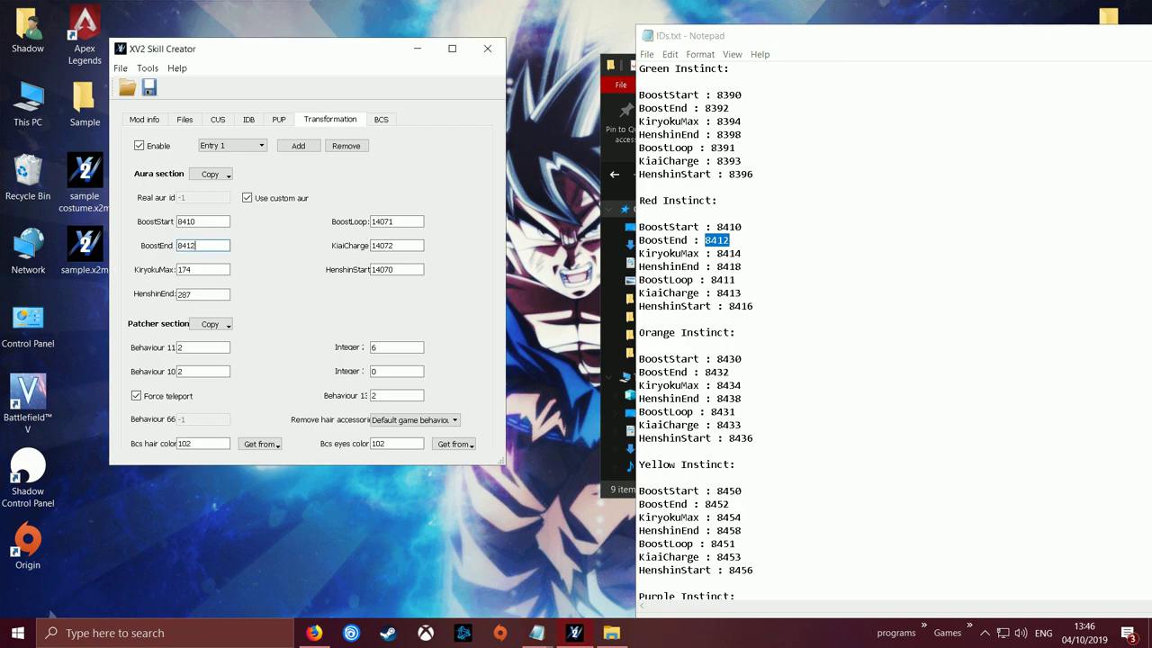
# Step: Copy the Red Instinct KiryokuMax 8414 and HenshinEnd 8418 into Entry 1's aura section
pyautogui.doubleClick(729, 254)
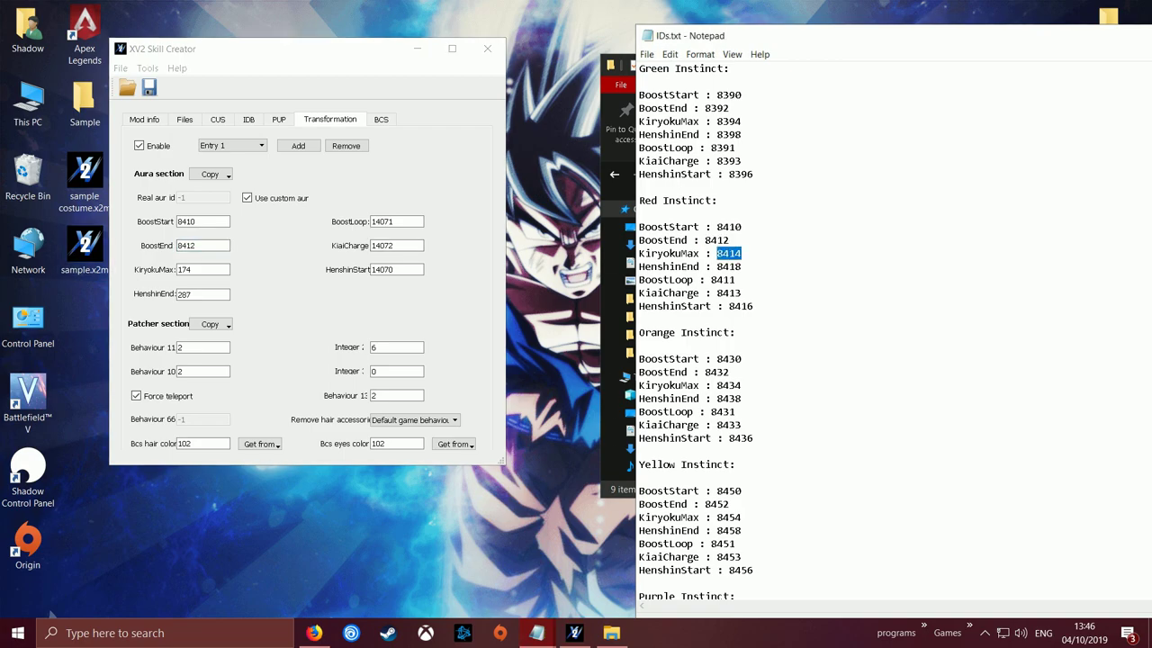
pyautogui.doubleClick(203, 269)
pyautogui.hotkey('ctrl', 'v')
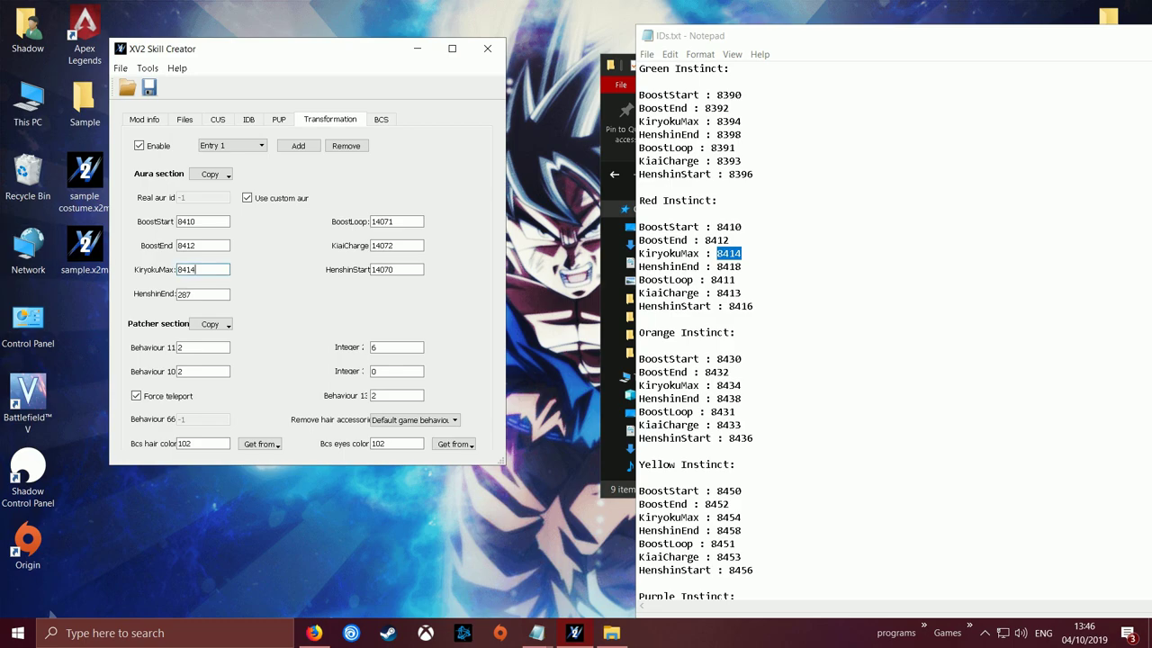
pyautogui.doubleClick(729, 267)
pyautogui.doubleClick(203, 293)
pyautogui.hotkey('ctrl', 'v')
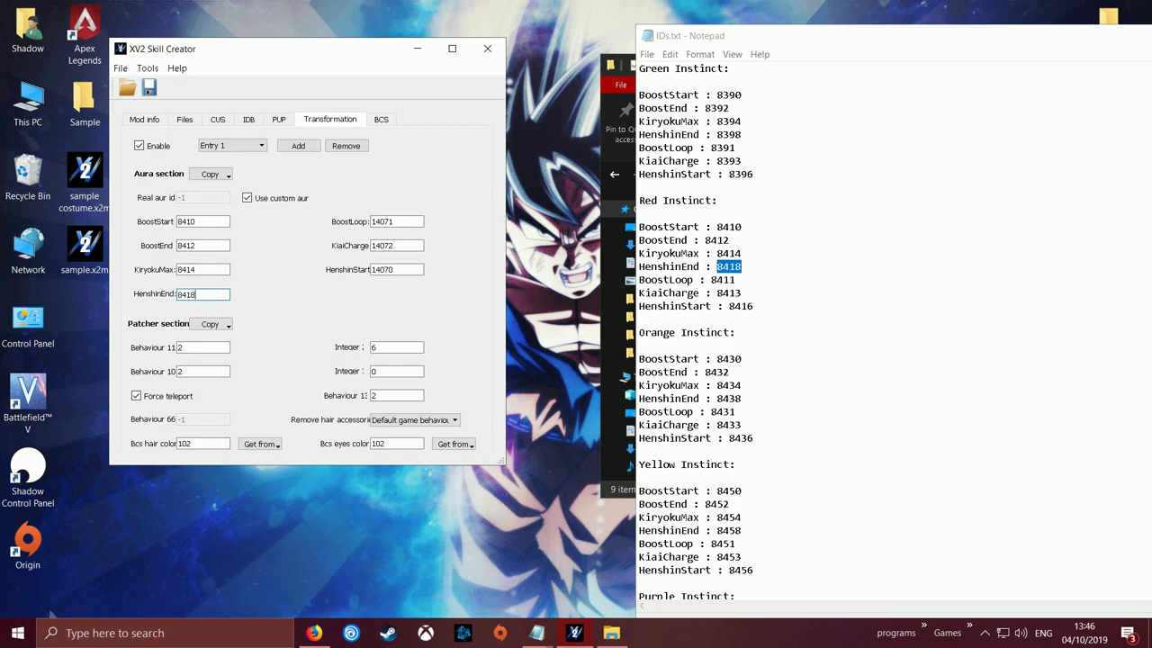
# Step: Copy the Red Instinct BoostLoop 8411 and KiaiCharge 8413 into Entry 1's aura section
pyautogui.doubleClick(722, 280)
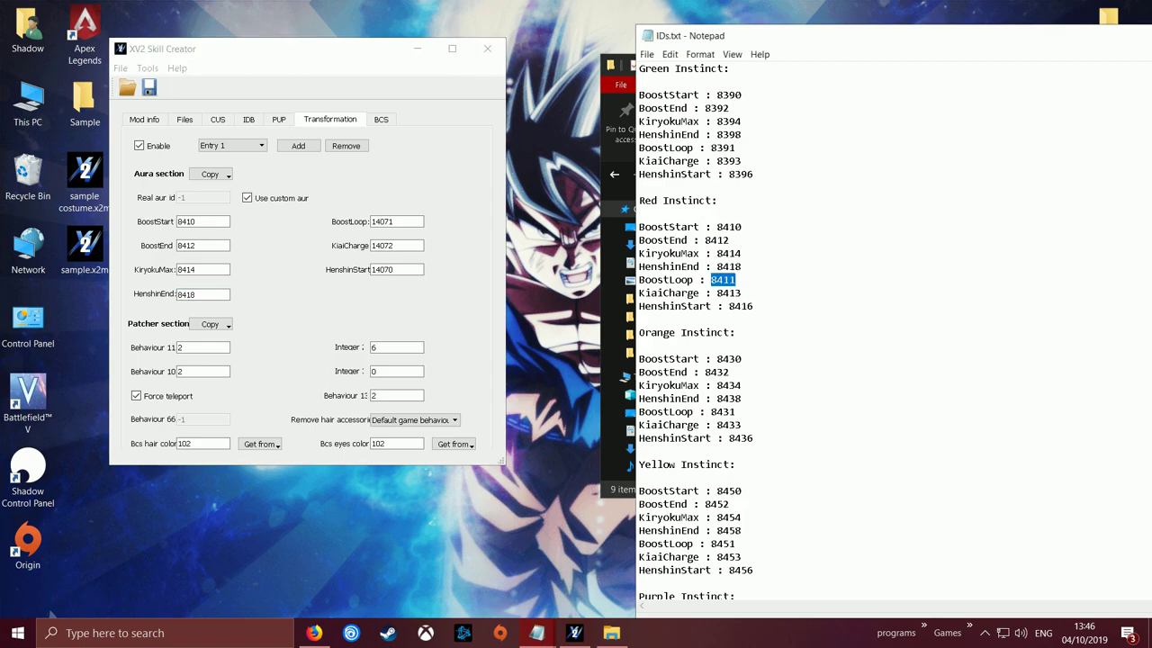
pyautogui.doubleClick(396, 222)
pyautogui.hotkey('ctrl', 'v')
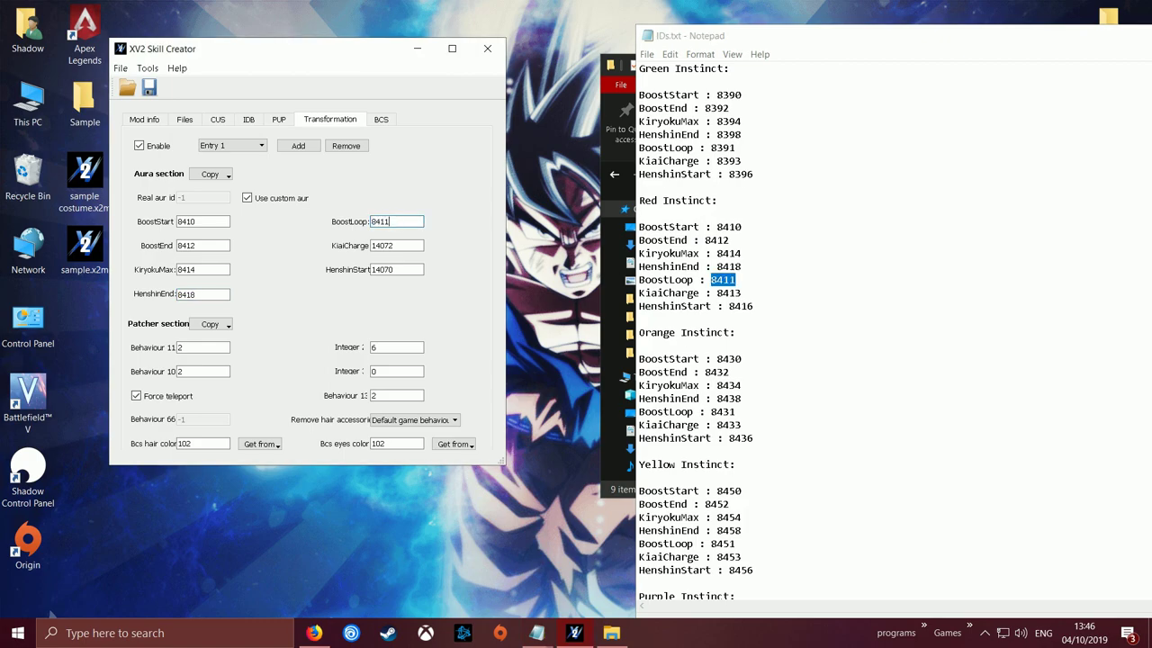
pyautogui.doubleClick(729, 293)
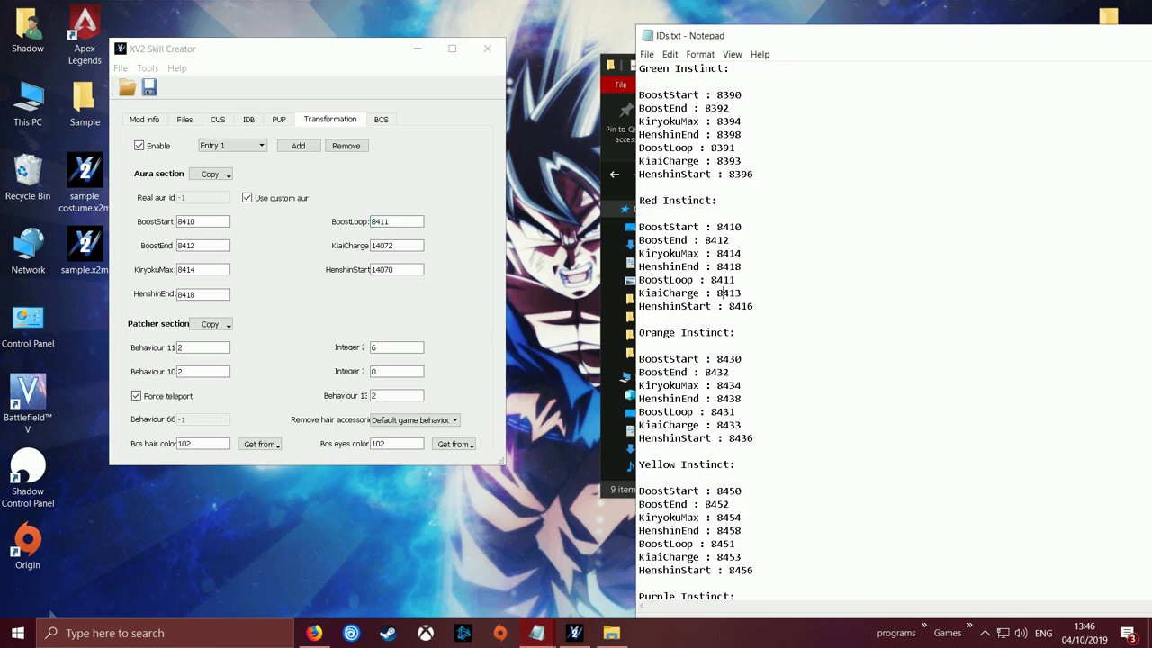
pyautogui.doubleClick(396, 244)
pyautogui.hotkey('ctrl', 'v')
# Step: Copy the Red Instinct HenshinStart 8416 into Entry 1's aura section
pyautogui.doubleClick(740, 306)
pyautogui.doubleClick(396, 269)
pyautogui.doubleClick(396, 269)
pyautogui.hotkey('ctrl', 'v')
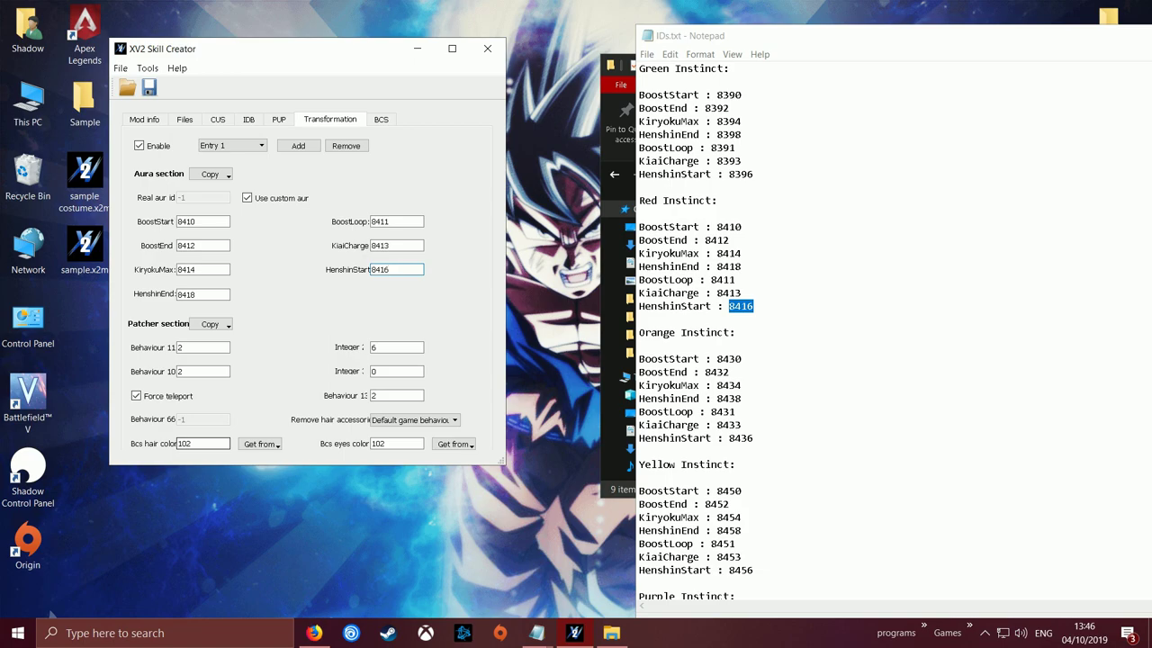
# Step: Switch to Firefox, search Google Images for "ss4 gogeta", and view a full-body picture as a hair and eye color reference
pyautogui.click(314, 633)
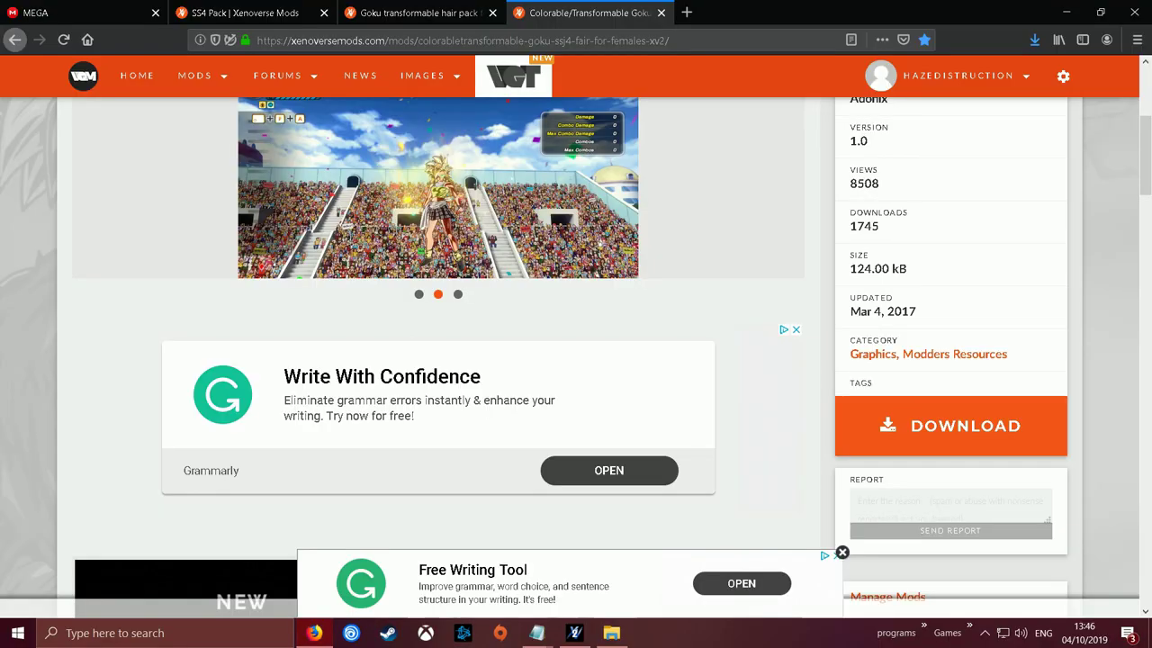
pyautogui.click(686, 12)
pyautogui.write('ss4')
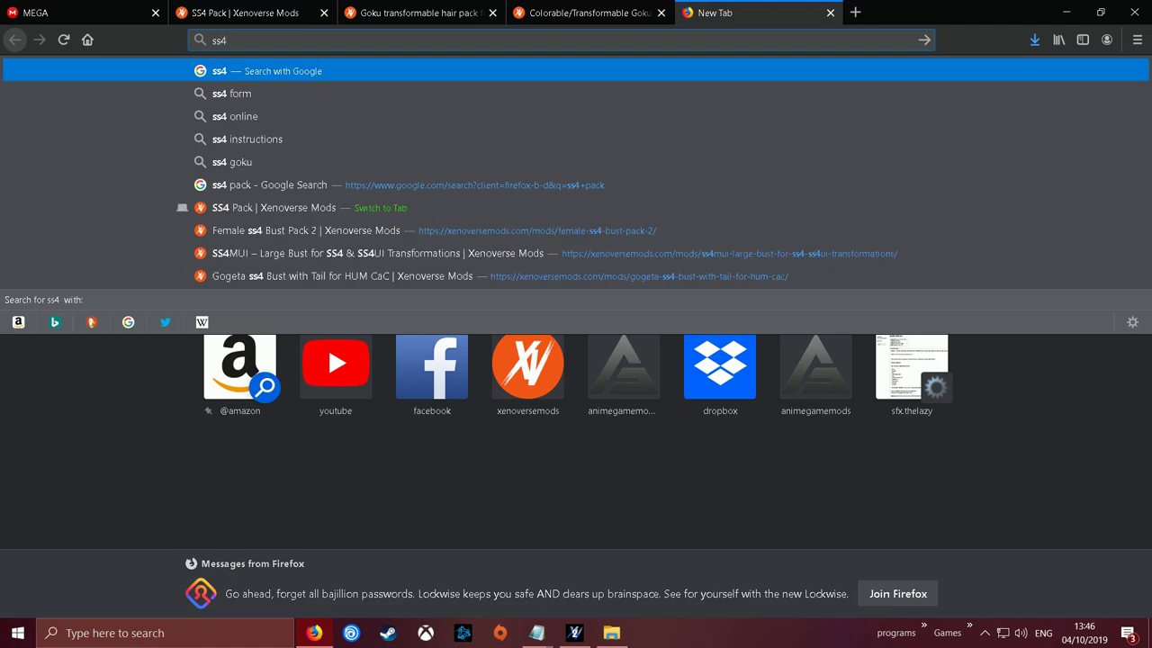
pyautogui.write(' go')
pyautogui.press('Down')
pyautogui.press('Down')
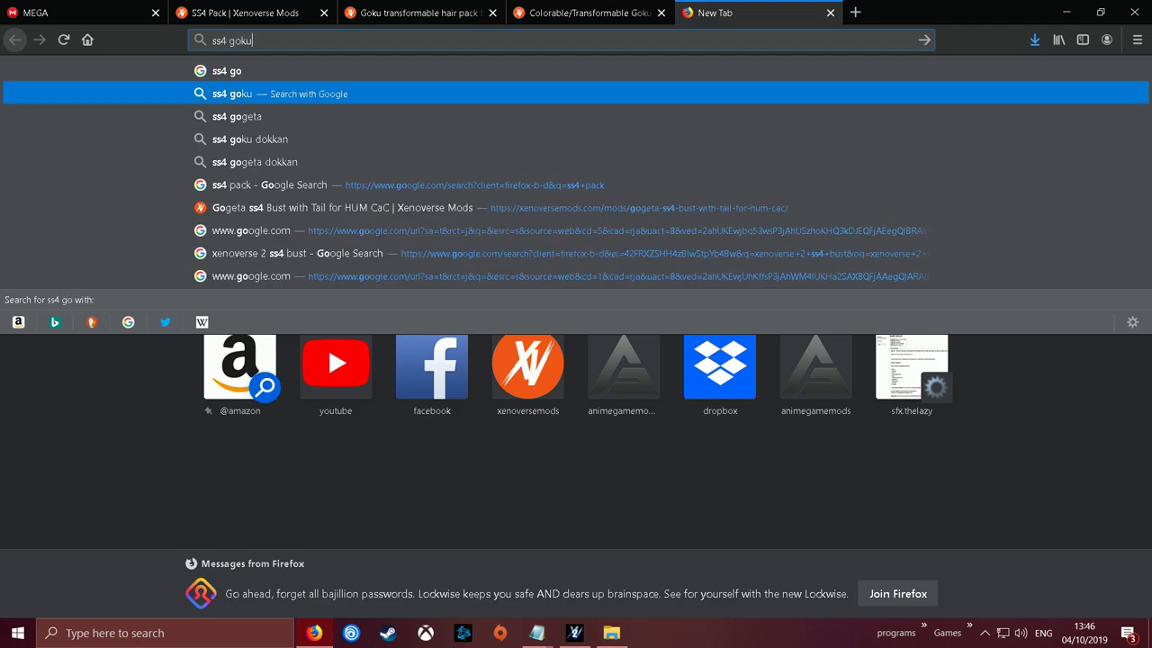
pyautogui.press('Return')
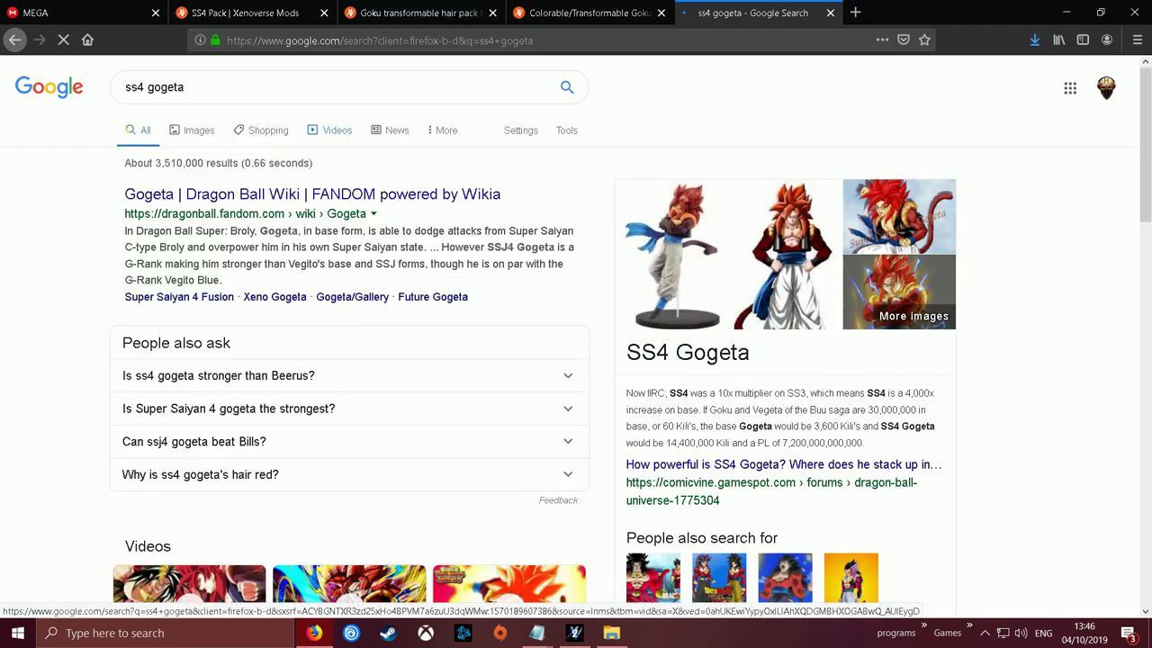
pyautogui.click(192, 130)
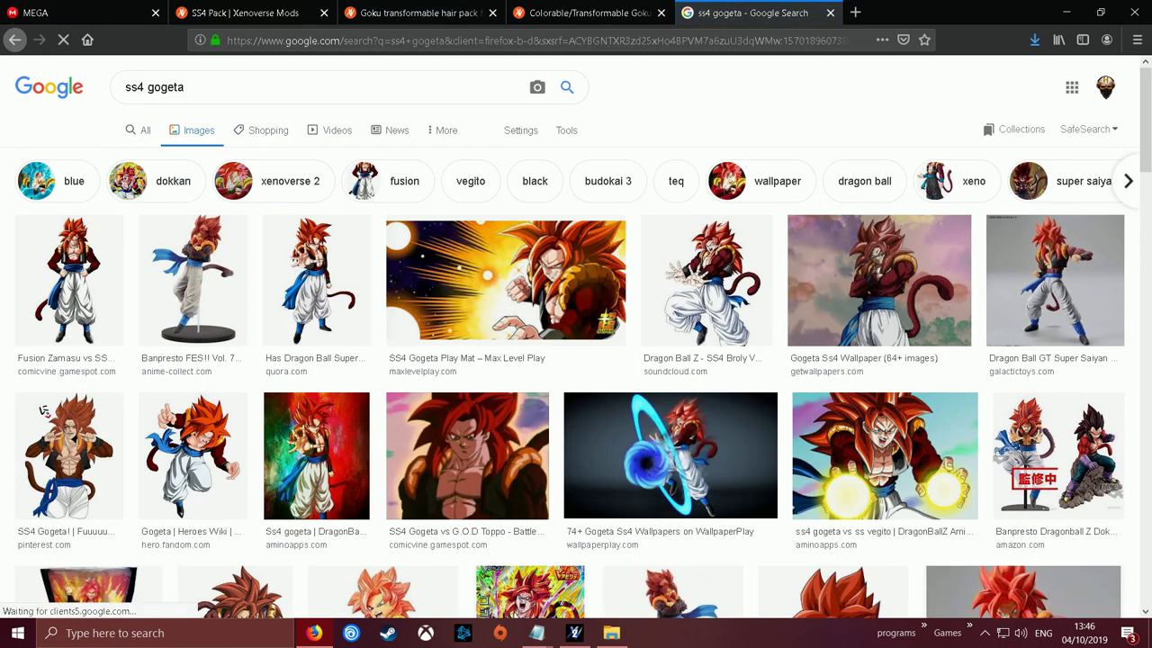
pyautogui.click(317, 455)
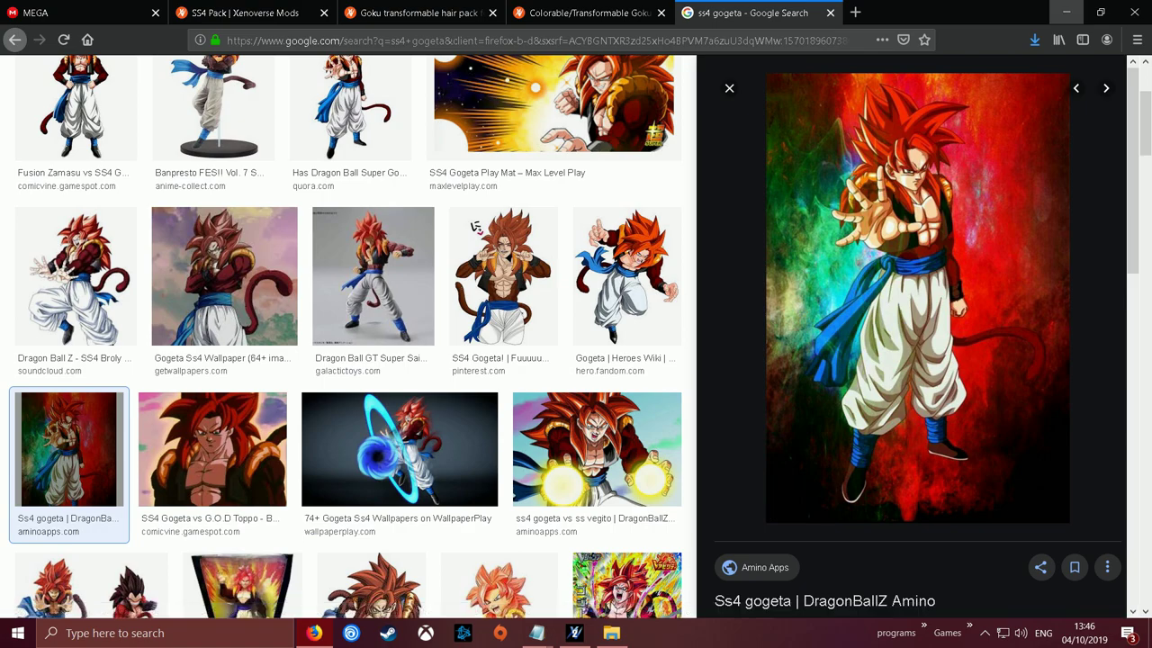
pyautogui.click(1067, 13)
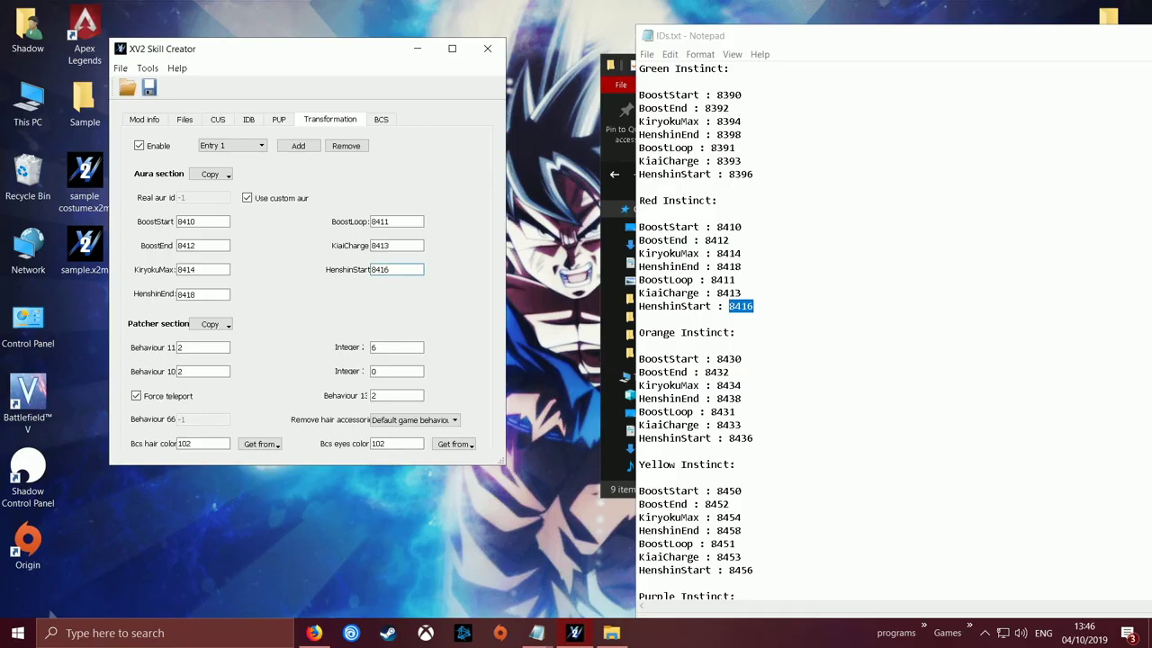
# Step: Set Entry 1's Bcs hair color to 11 using the pure red swatch of the HUM.bcs palette
pyautogui.click(261, 443)
pyautogui.click(279, 462)
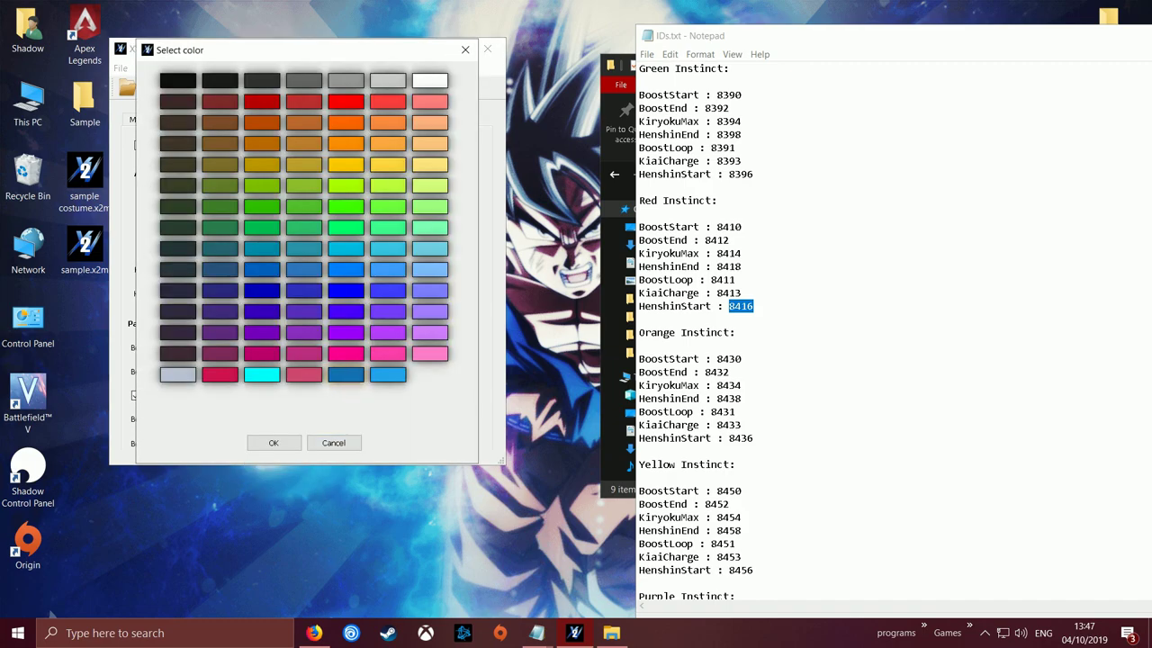
pyautogui.click(346, 101)
pyautogui.press('Tab')
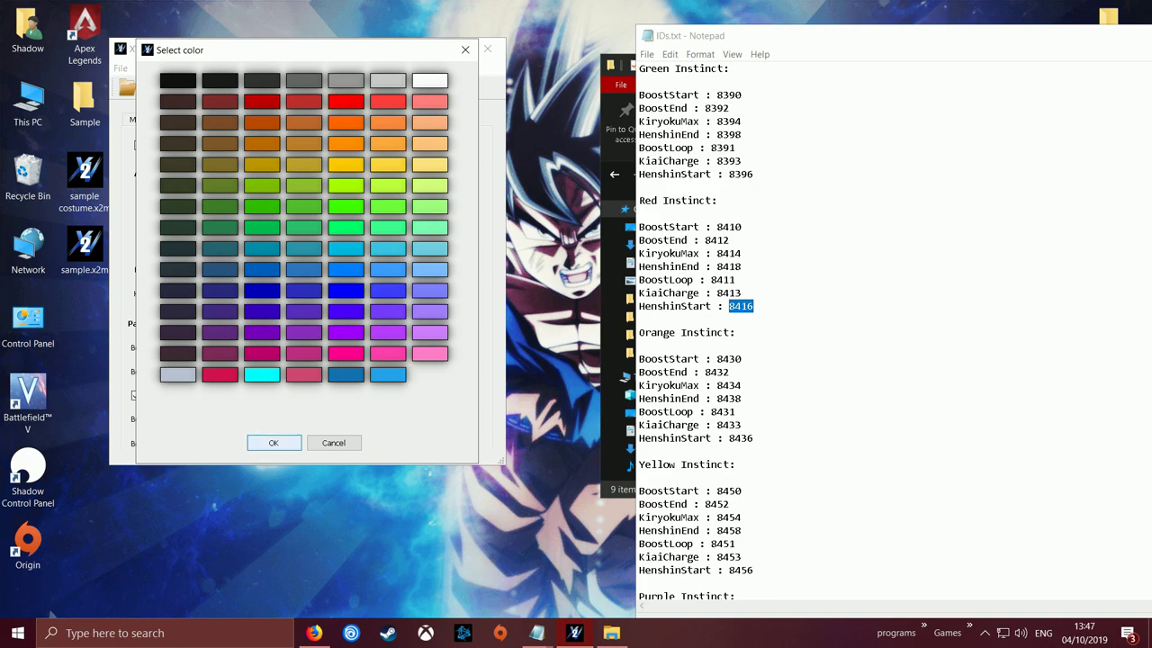
pyautogui.click(274, 443)
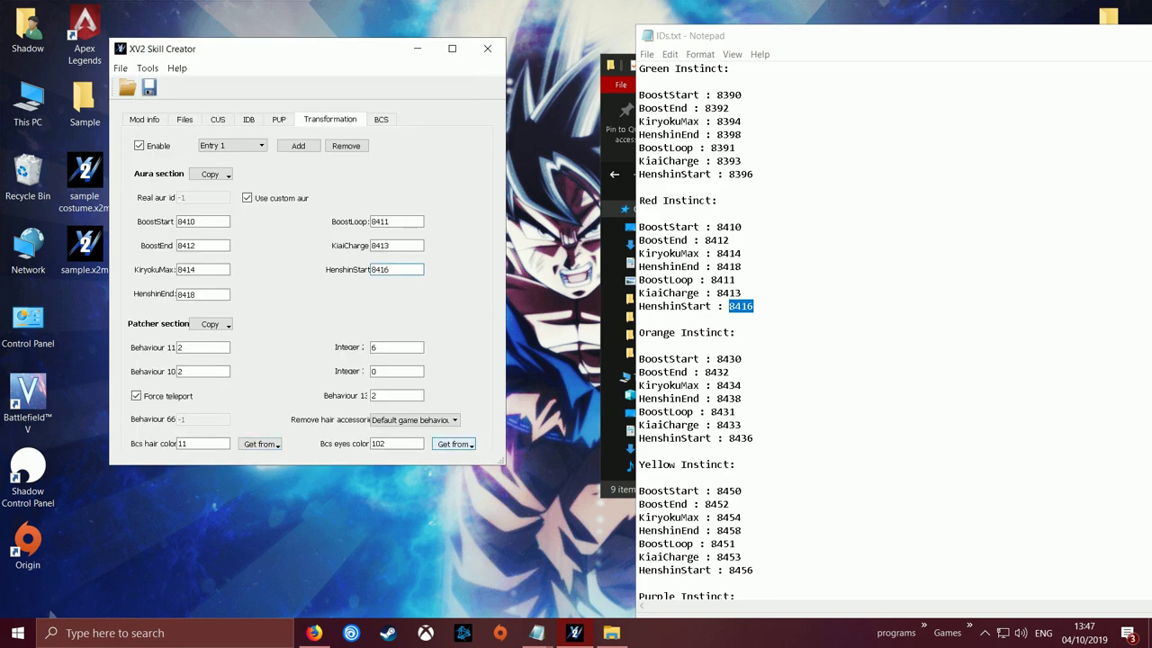
# Step: Set Entry 1's Bcs eyes color to 11 by picking the pure red swatch from the HUM.bcs palette
pyautogui.press('space')
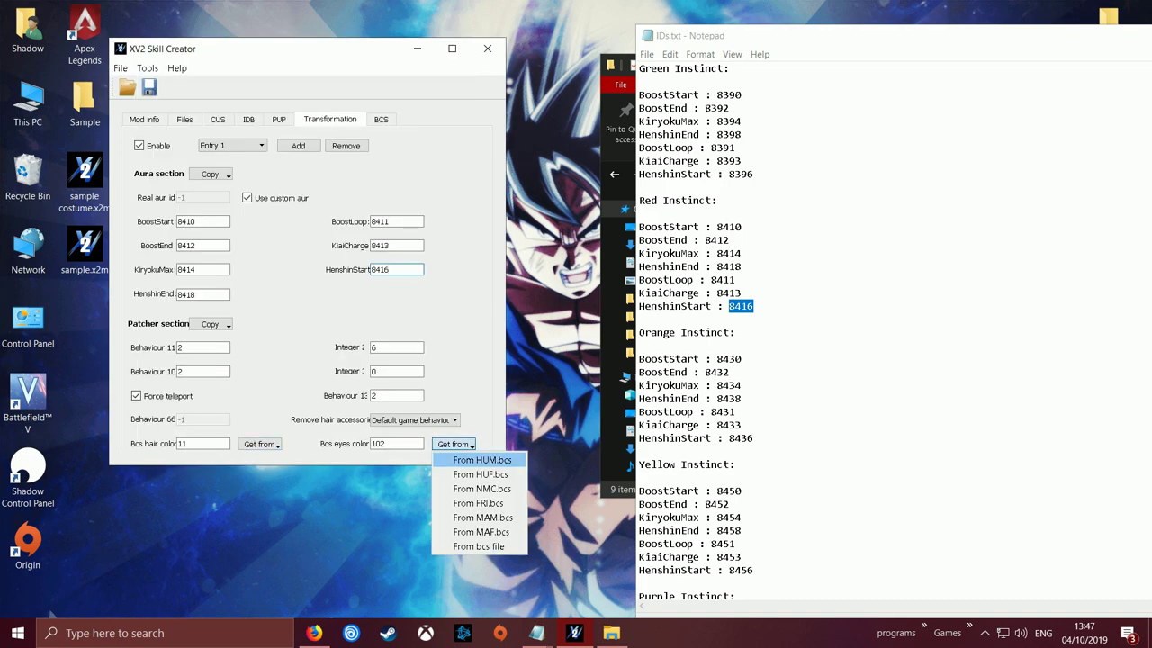
pyautogui.press('Return')
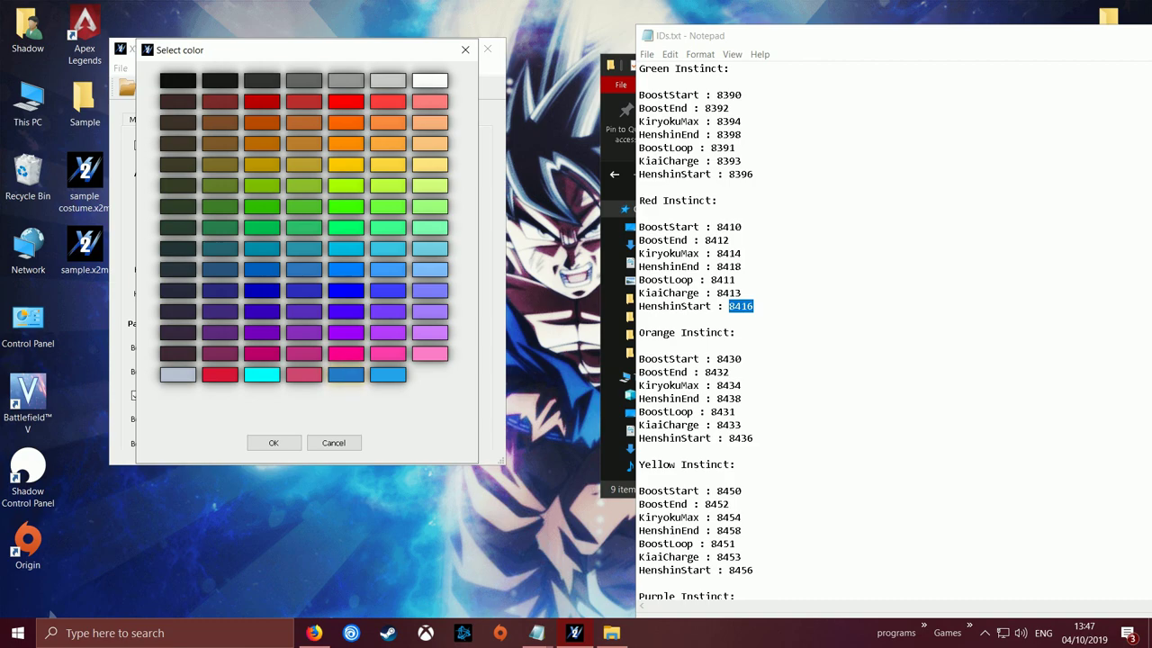
pyautogui.click(346, 102)
pyautogui.click(274, 443)
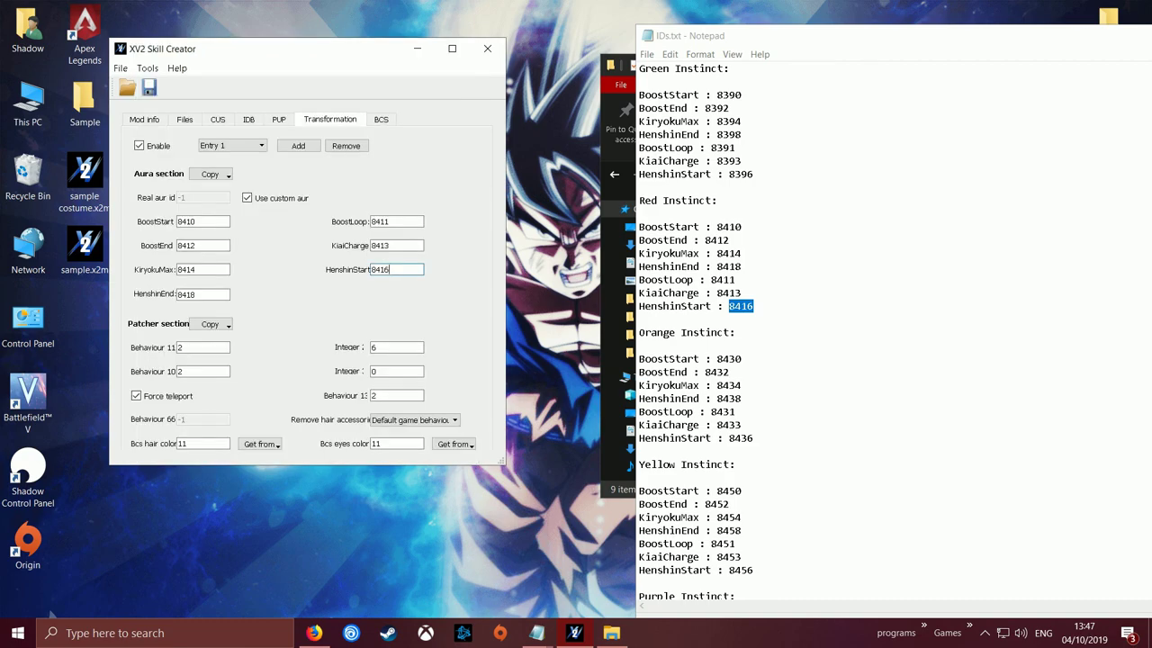
# Step: Review both Transformation entries and bring up the skill's BCS settings
pyautogui.click(232, 145)
pyautogui.click(225, 156)
pyautogui.click(232, 146)
pyautogui.click(225, 168)
pyautogui.click(382, 119)
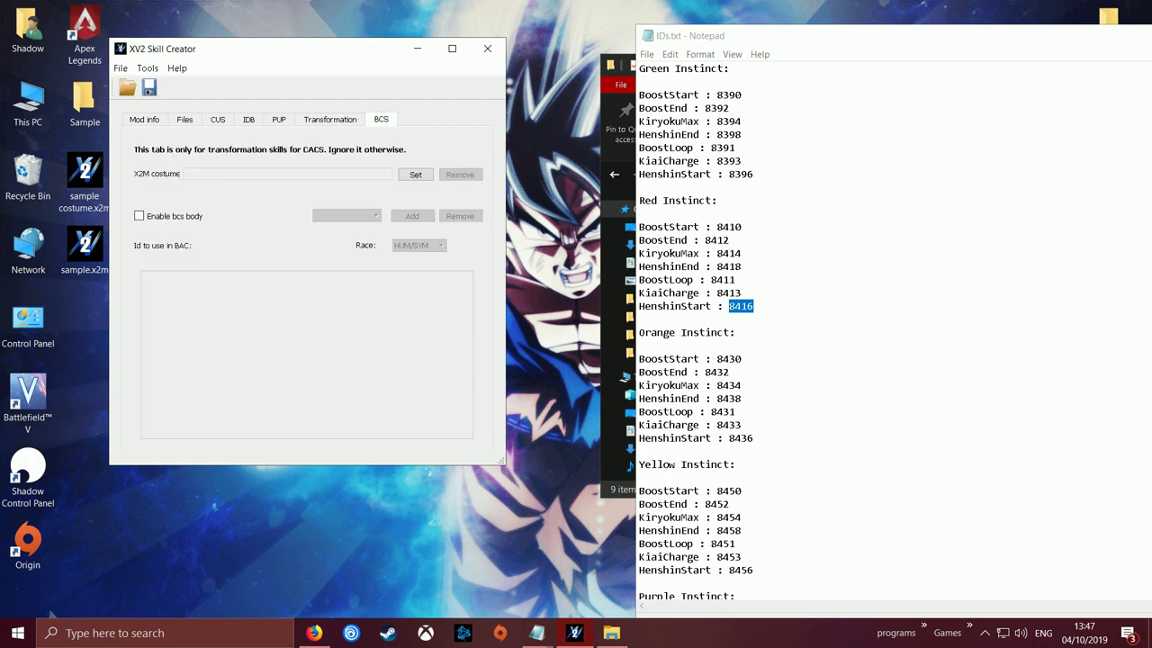
# Step: Close the IDs.txt document and the Ultra Instinct Auras folder, and move the Skill Creator window clear of the desktop files
pyautogui.moveTo(837, 36); pyautogui.dragTo(261, 76)
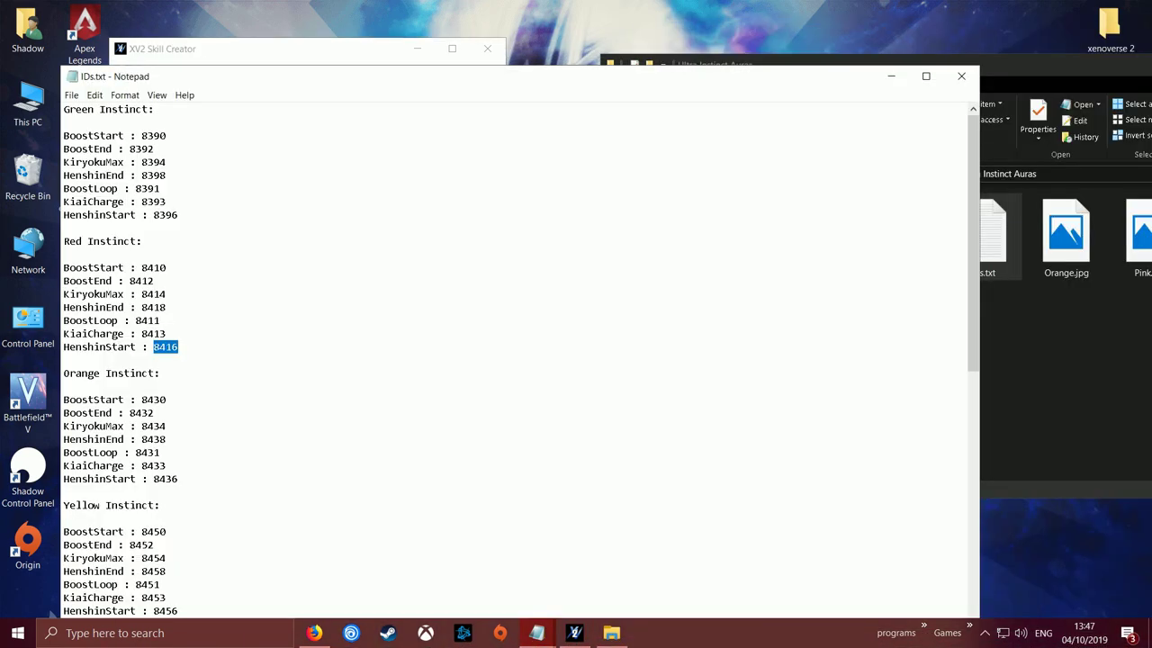
pyautogui.click(961, 77)
pyautogui.moveTo(957, 67); pyautogui.dragTo(497, 156)
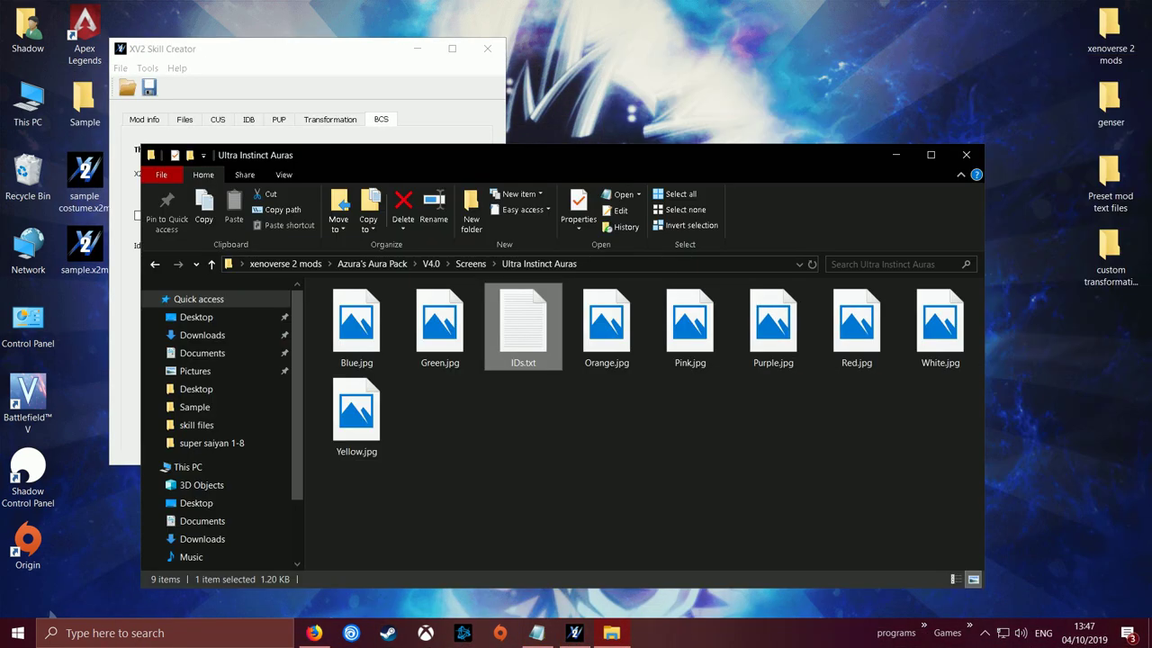
pyautogui.click(966, 155)
pyautogui.moveTo(321, 49); pyautogui.dragTo(878, 65)
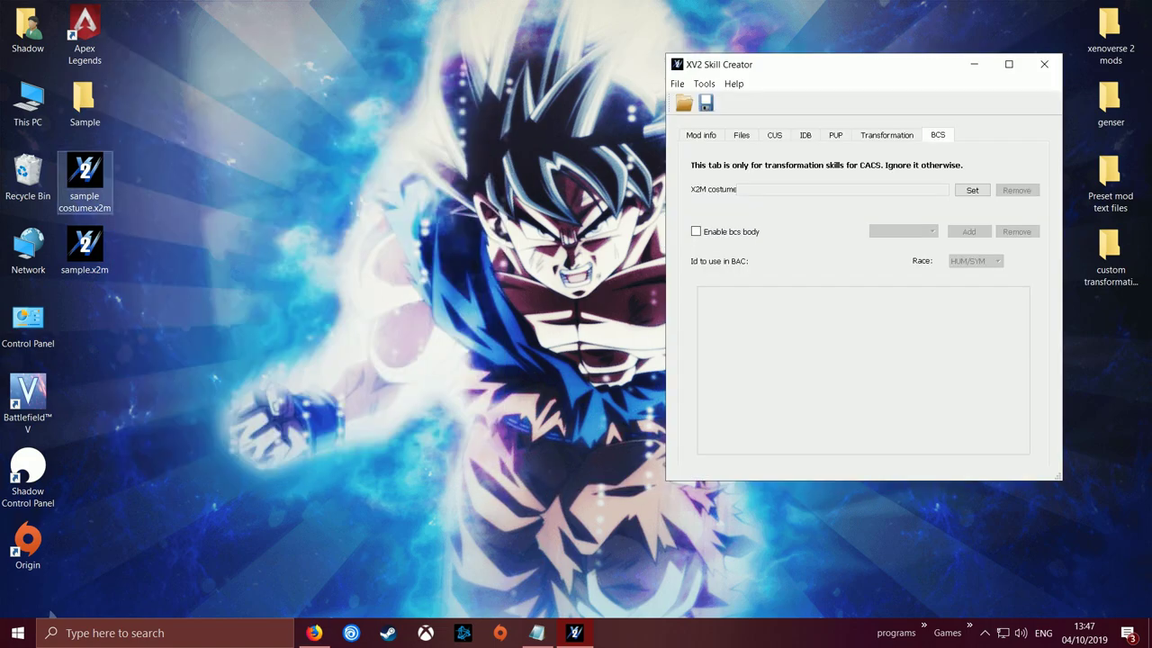
# Step: Launch xv2costcreat.exe from the mod installer folder inside xenoverse 2 mods > Modding Tools
pyautogui.rightClick(90, 204)
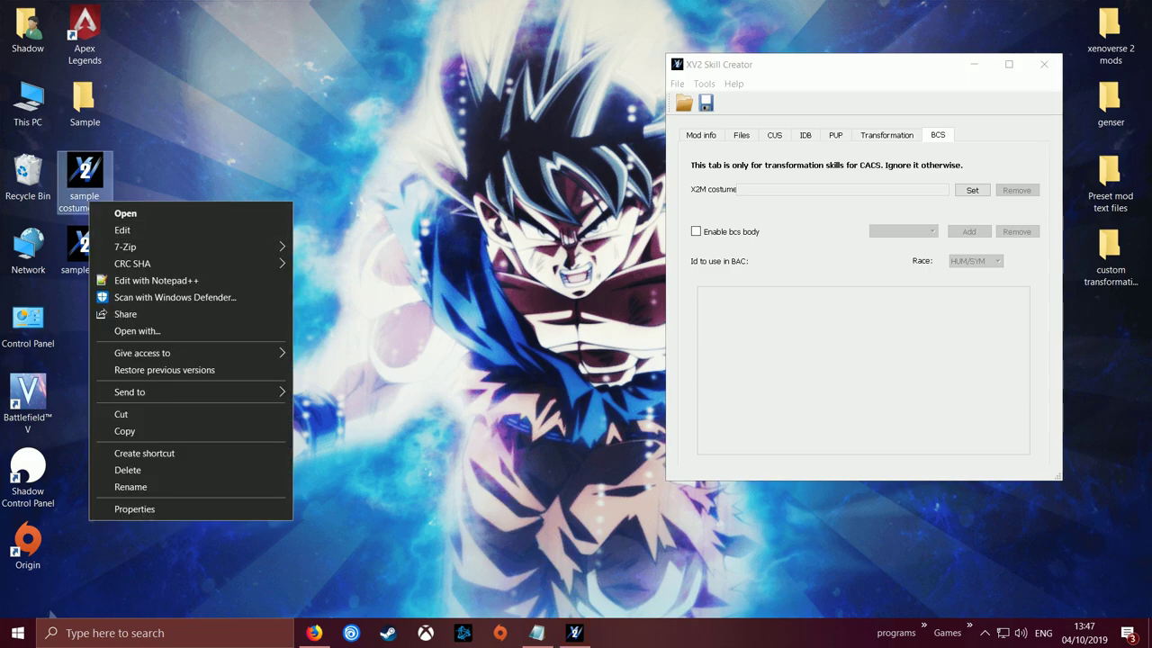
pyautogui.click(387, 261)
pyautogui.doubleClick(1110, 34)
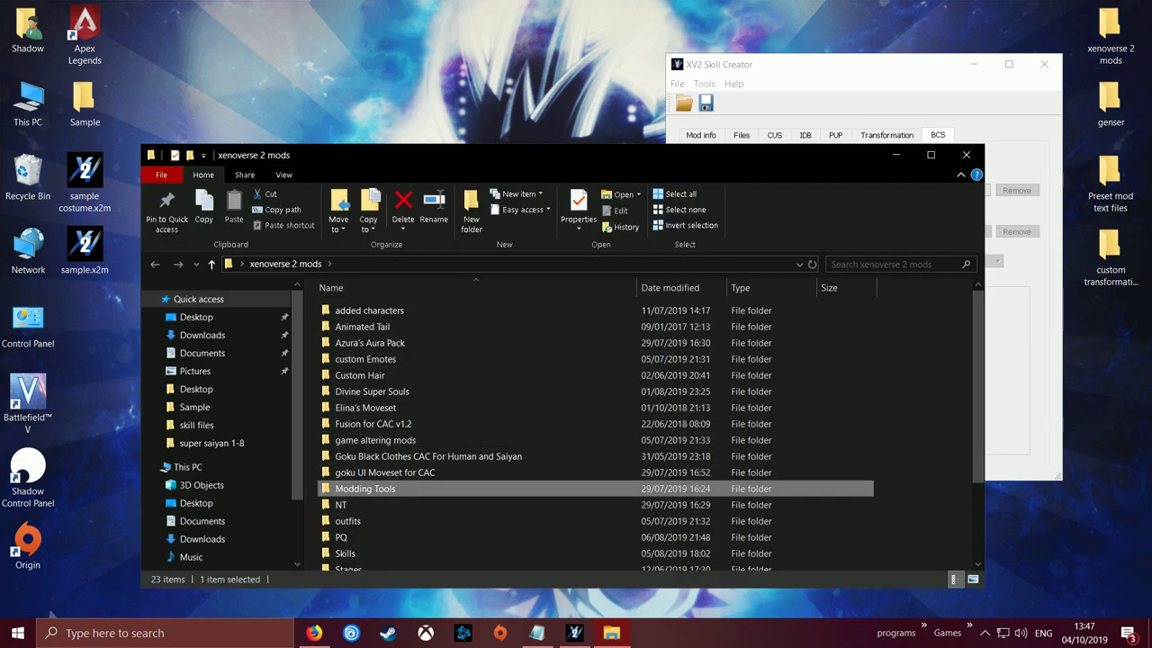
pyautogui.doubleClick(364, 489)
pyautogui.doubleClick(361, 327)
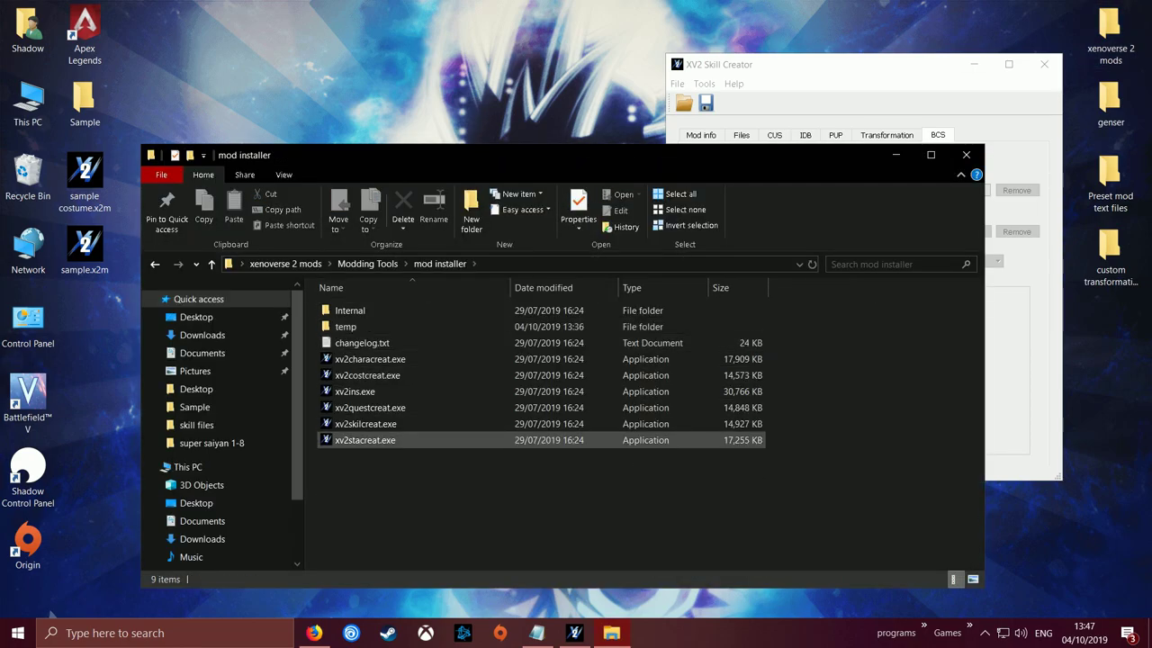
pyautogui.doubleClick(368, 375)
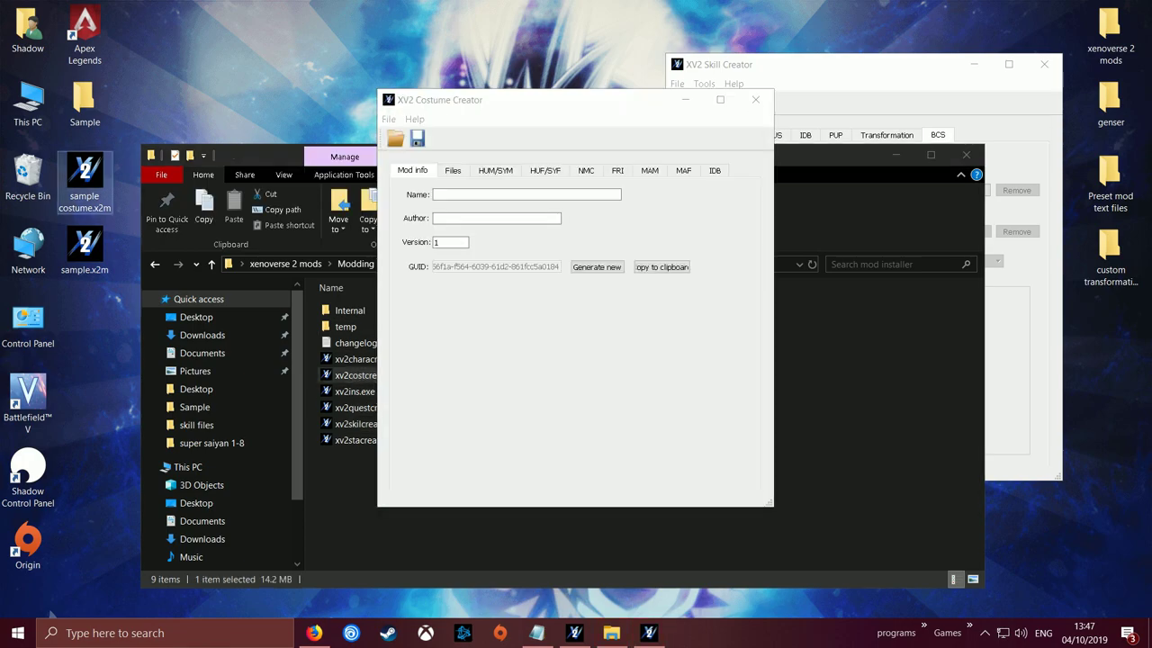
# Step: Close the mod installer folder and load sample costume.x2m from the Desktop into XV2 Costume Creator
pyautogui.rightClick(88, 187)
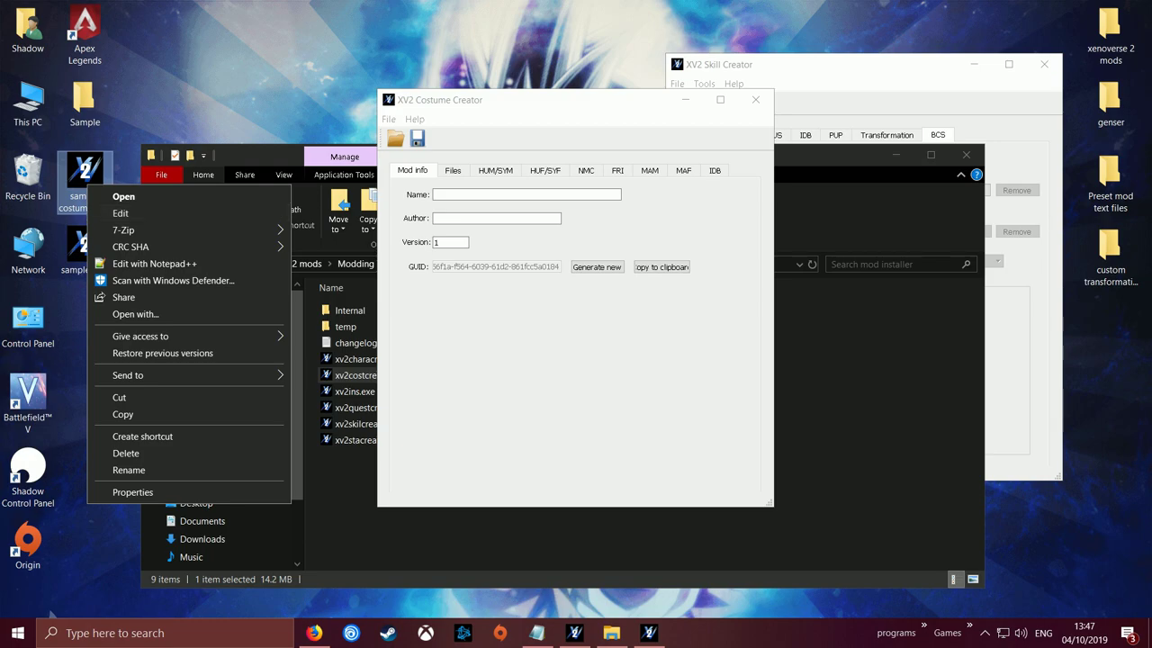
pyautogui.click(965, 155)
pyautogui.click(395, 137)
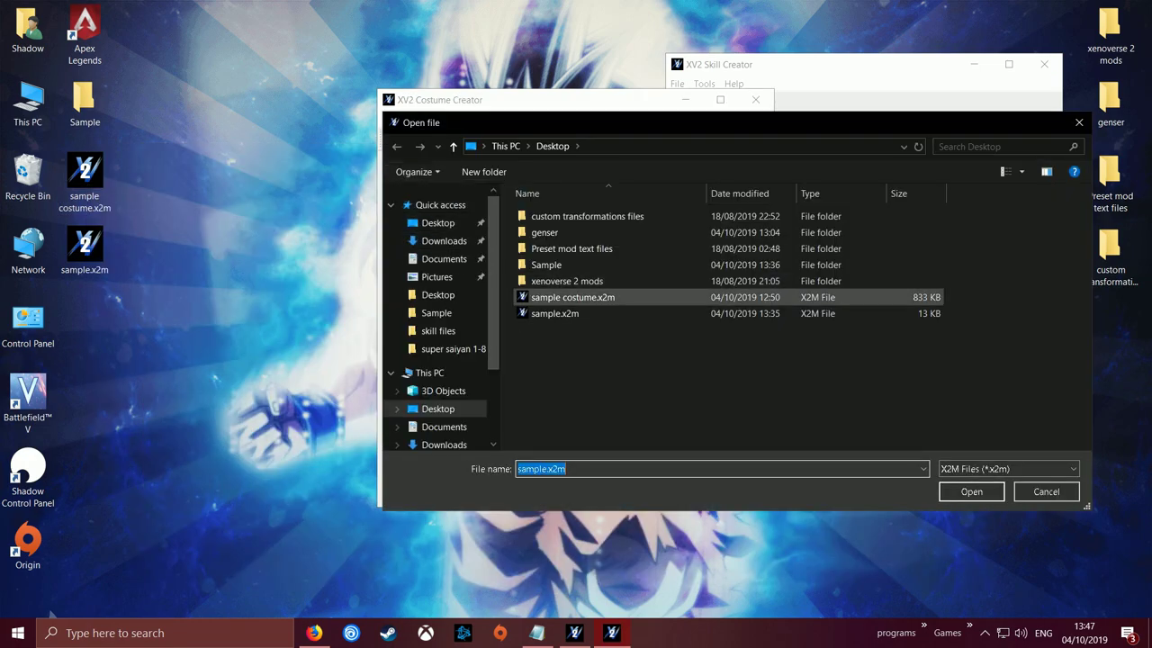
pyautogui.doubleClick(558, 297)
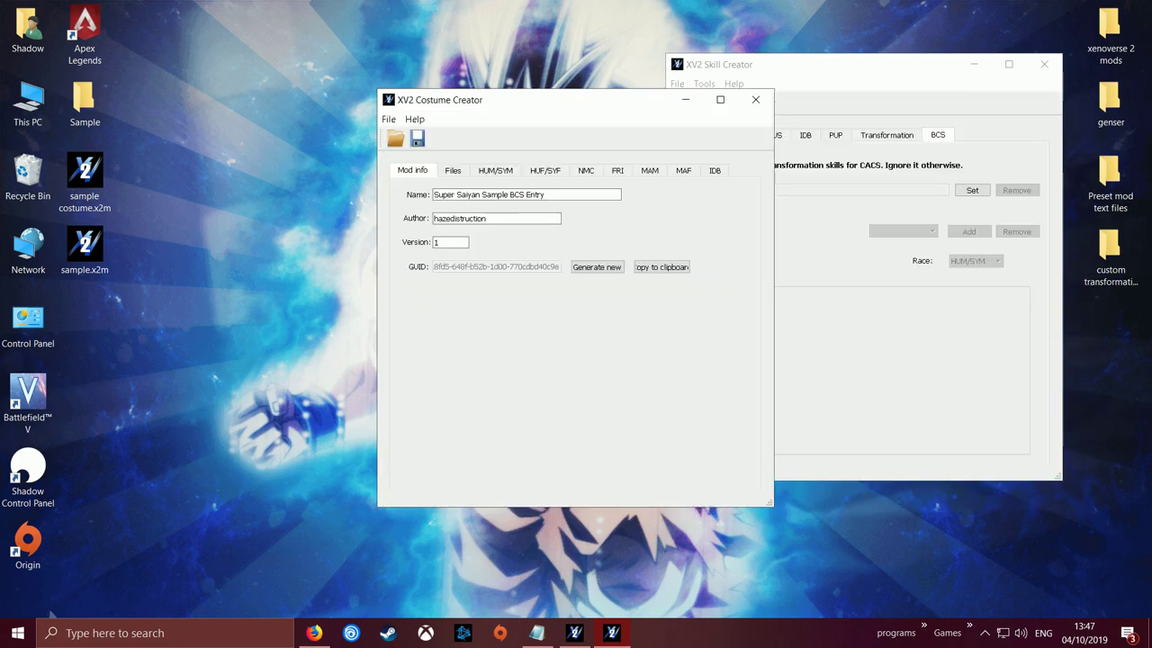
# Step: Rename the costume mod to "Super Saiyan 4 to RED Entry" and generate a new GUID for it
pyautogui.moveTo(483, 195); pyautogui.dragTo(524, 194)
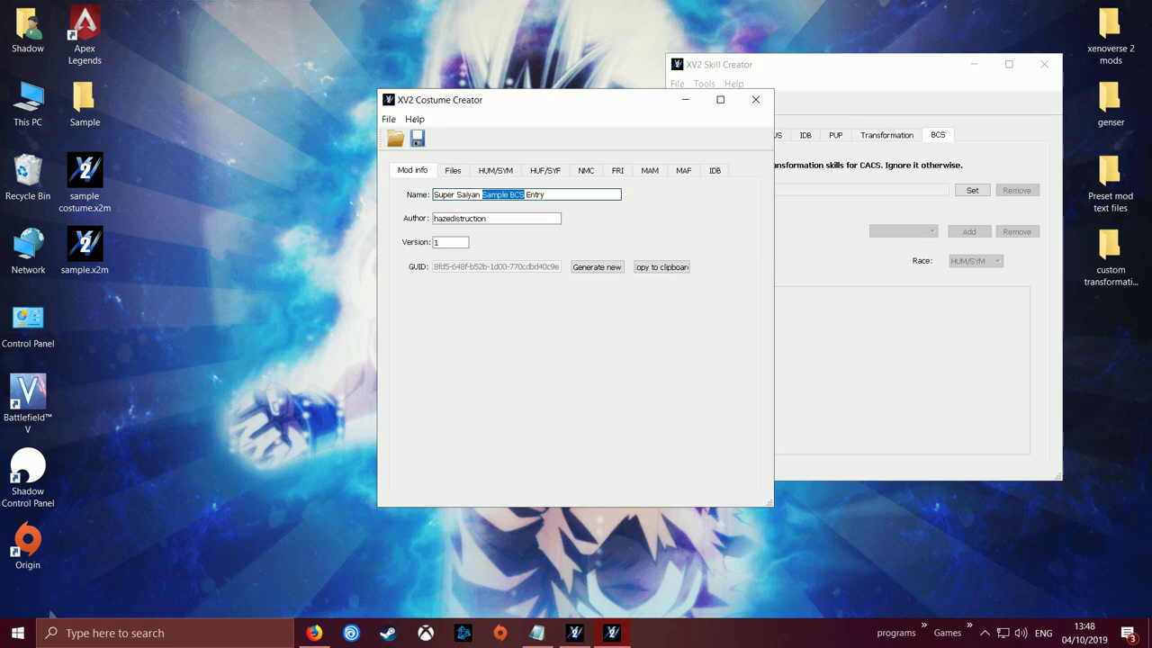
pyautogui.write('4 to RED')
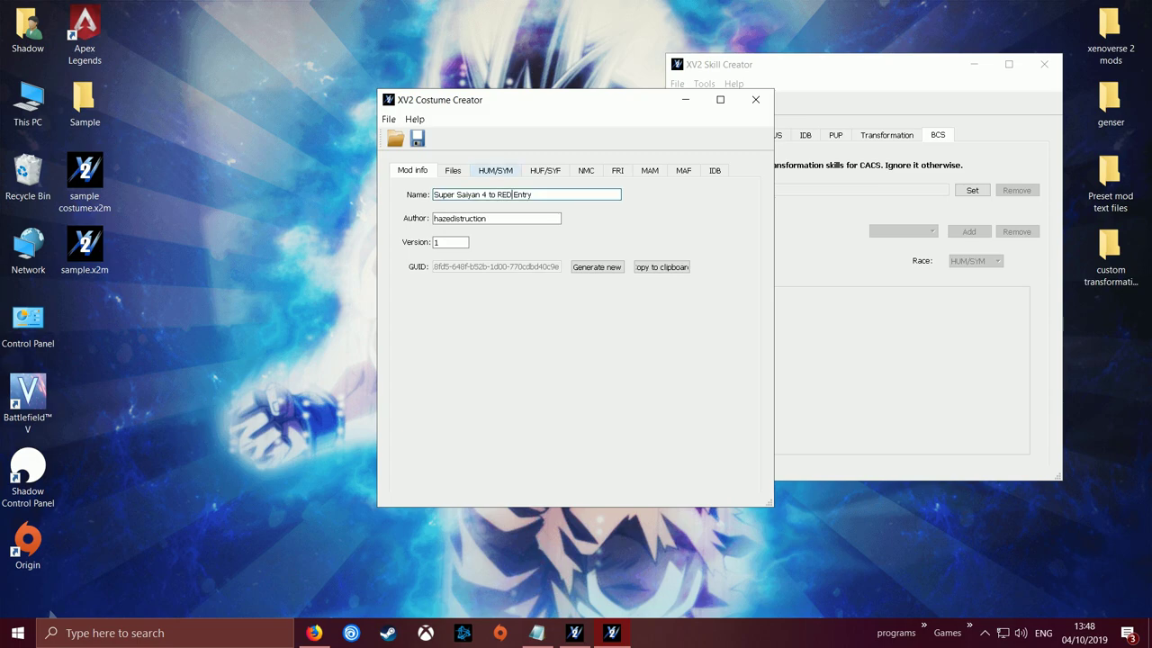
pyautogui.press('Tab')
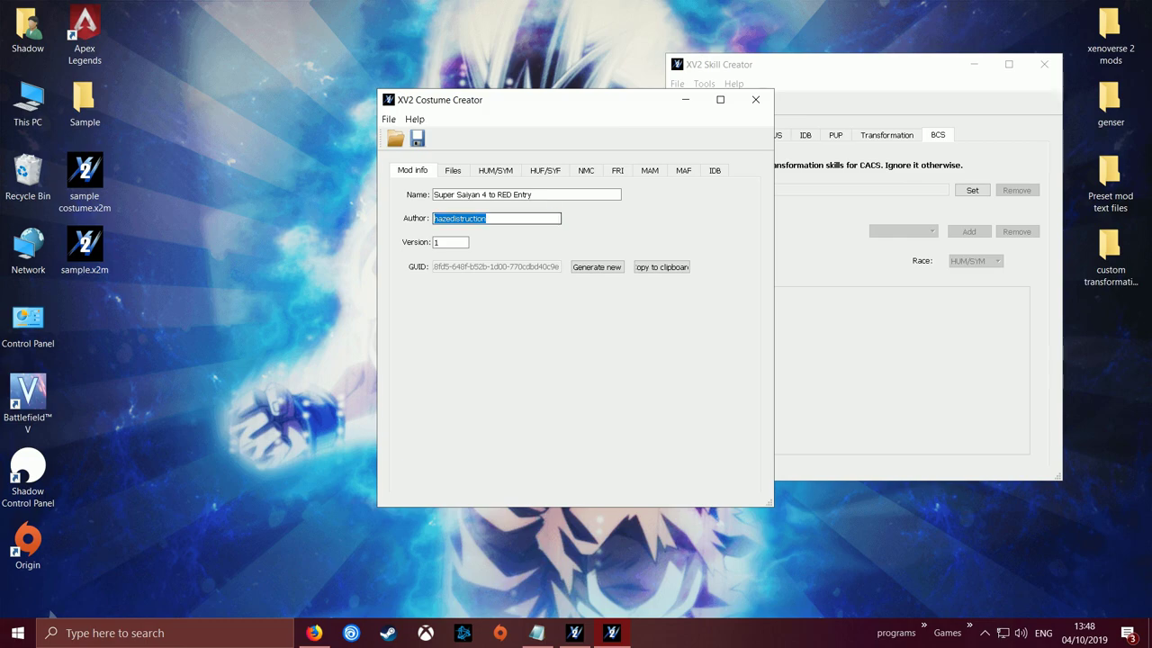
pyautogui.press('Tab')
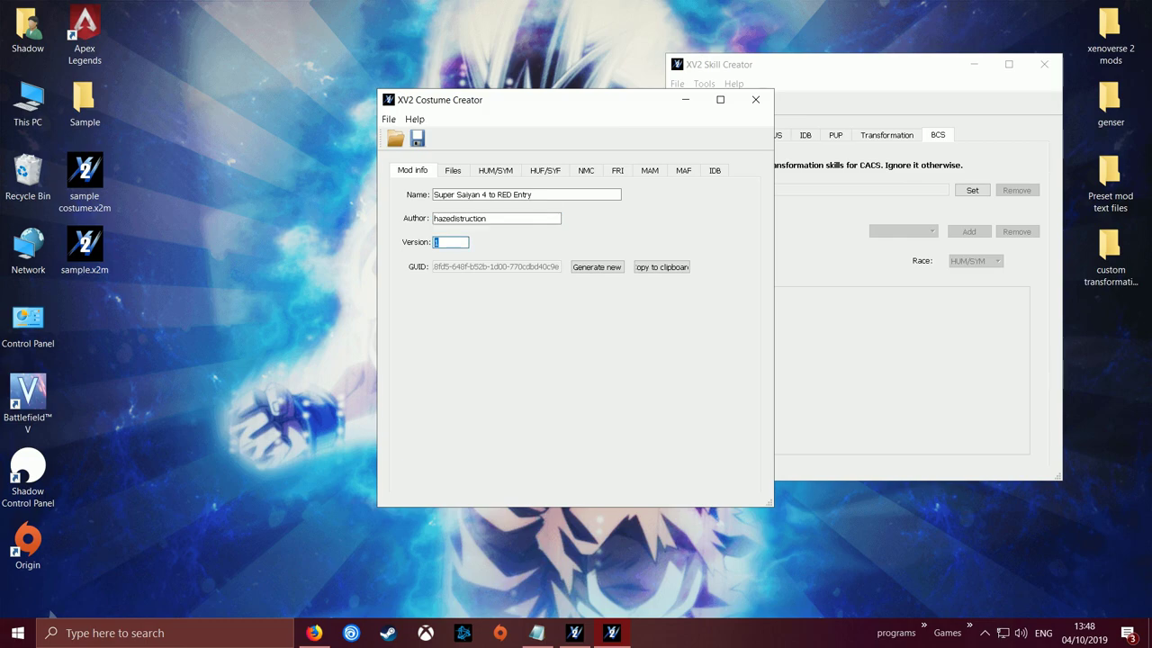
pyautogui.click(597, 267)
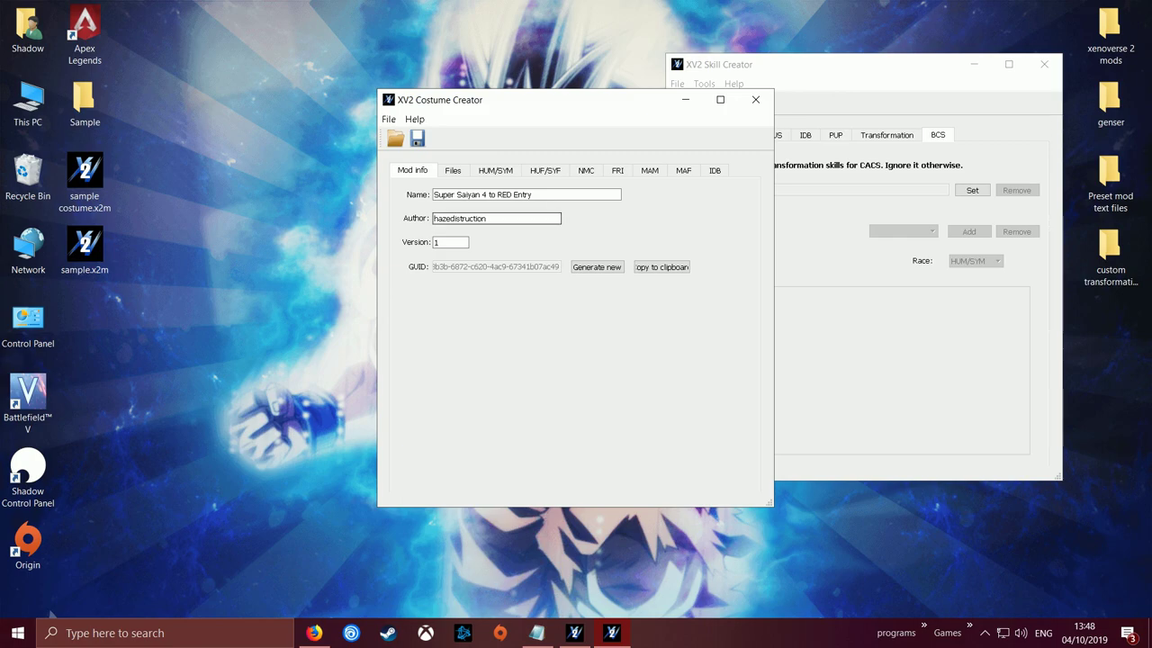
# Step: Set the costume's HUM/SYM files directory to the Desktop/Sample/busts/HUM folder
pyautogui.moveTo(486, 99); pyautogui.dragTo(269, 87)
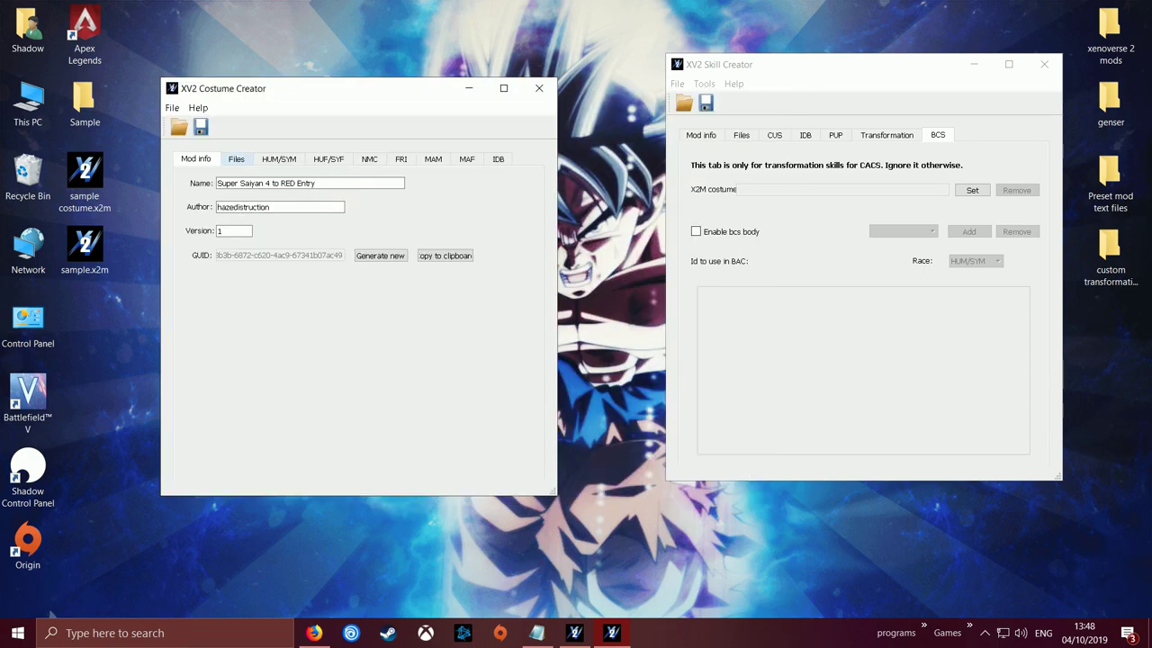
pyautogui.click(236, 158)
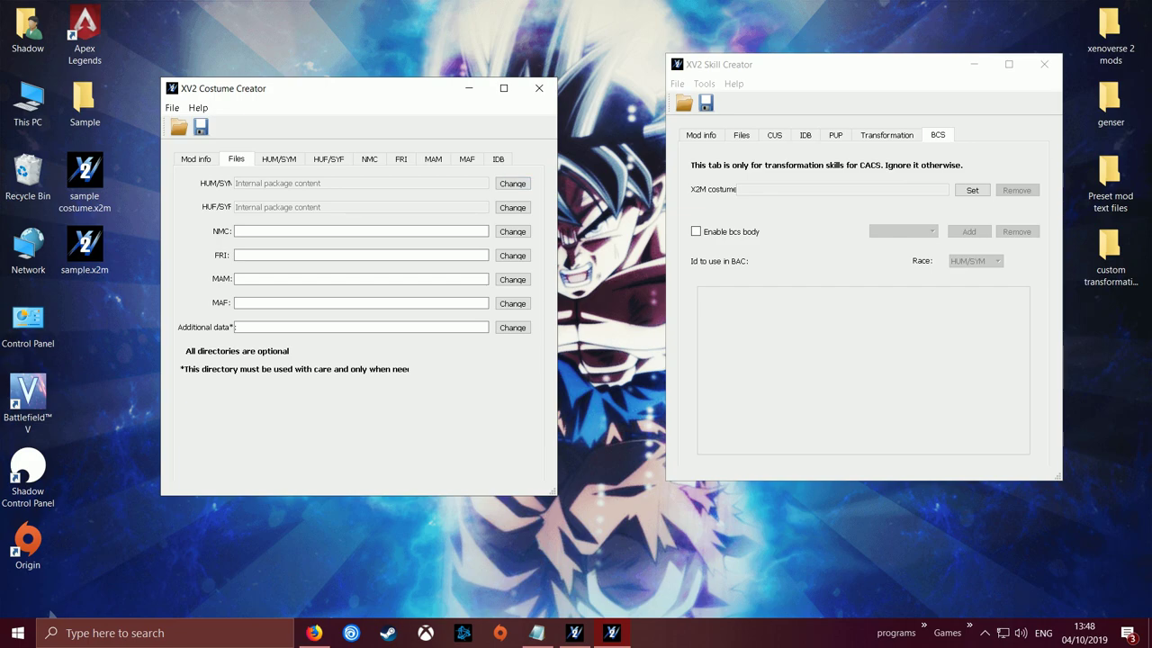
pyautogui.click(512, 183)
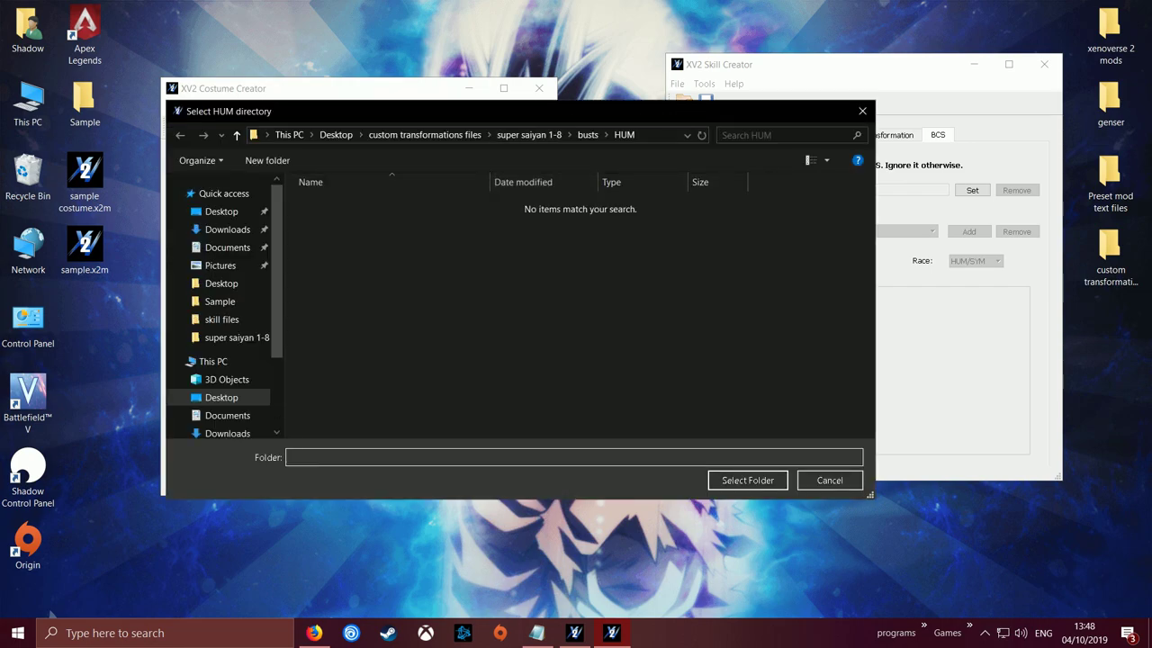
pyautogui.click(262, 220)
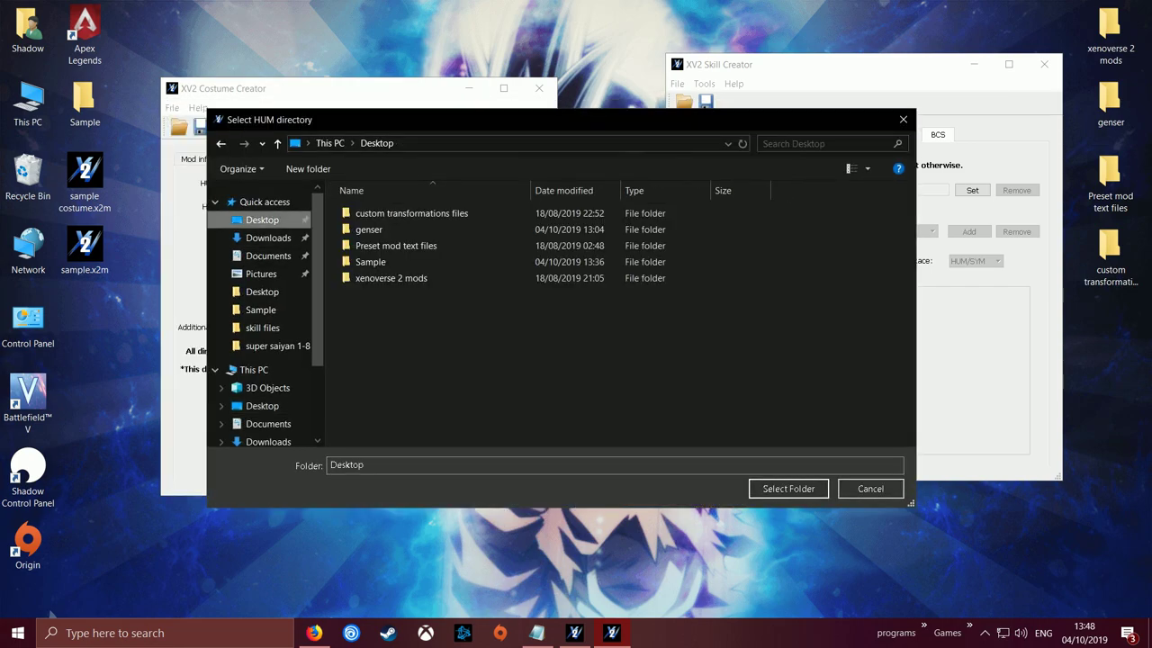
pyautogui.doubleClick(370, 262)
pyautogui.moveTo(401, 124); pyautogui.dragTo(631, 112)
pyautogui.doubleClick(596, 200)
pyautogui.doubleClick(594, 217)
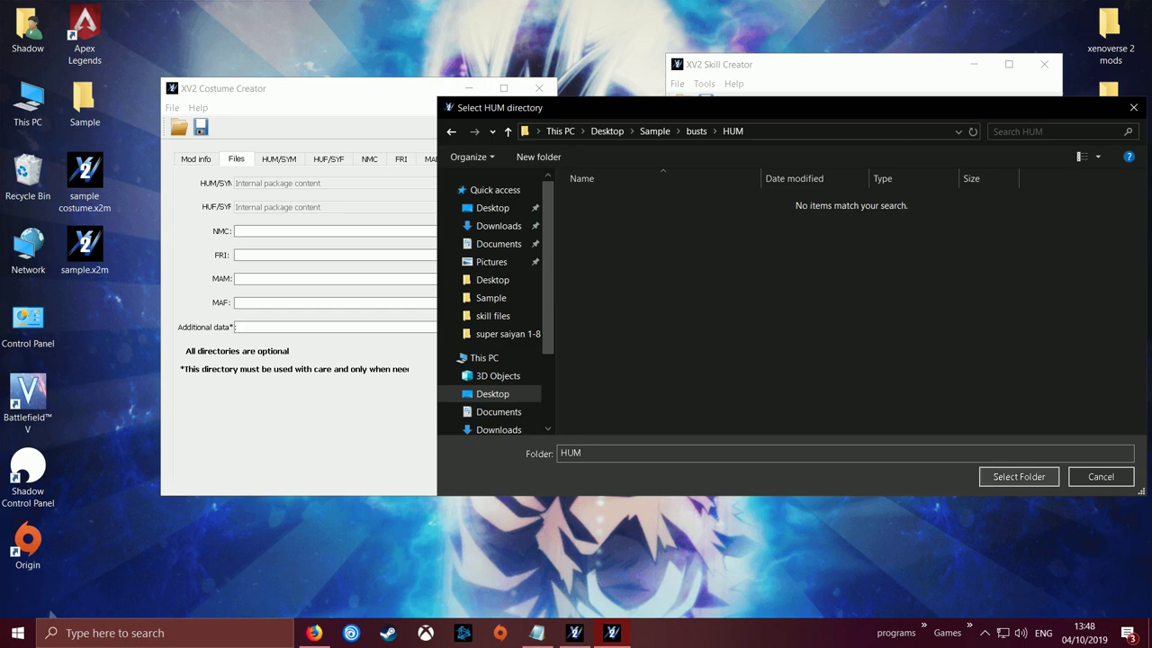
pyautogui.click(1019, 477)
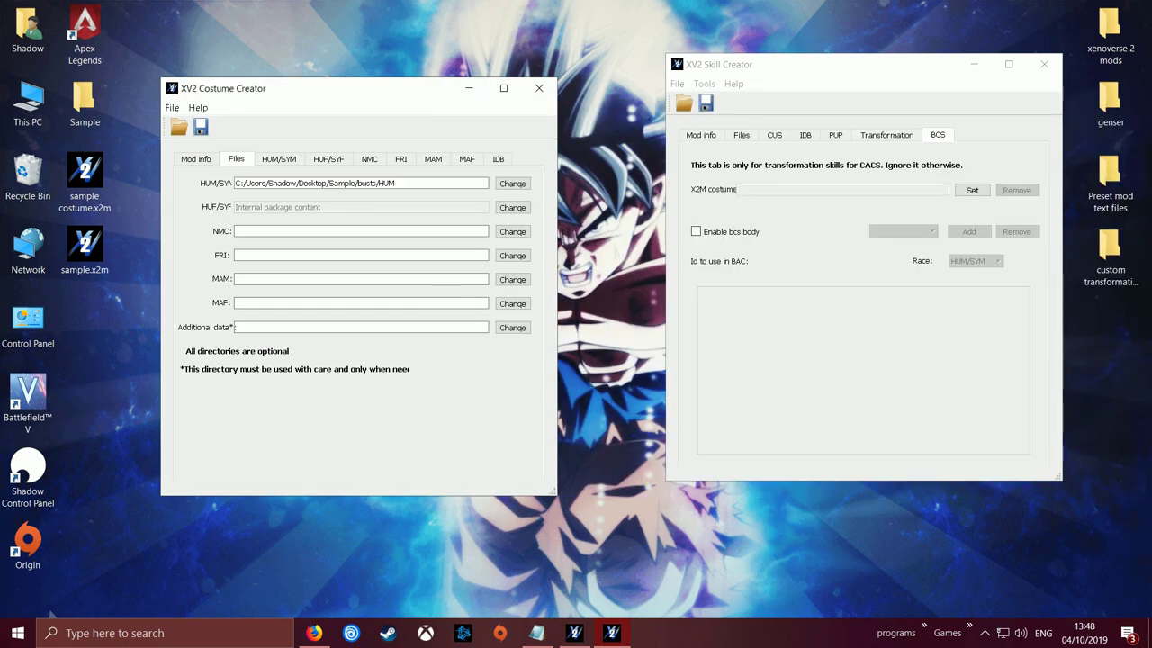
# Step: Set the costume's HUF/SYF files directory to the Desktop/Sample/busts/HUF folder
pyautogui.click(512, 207)
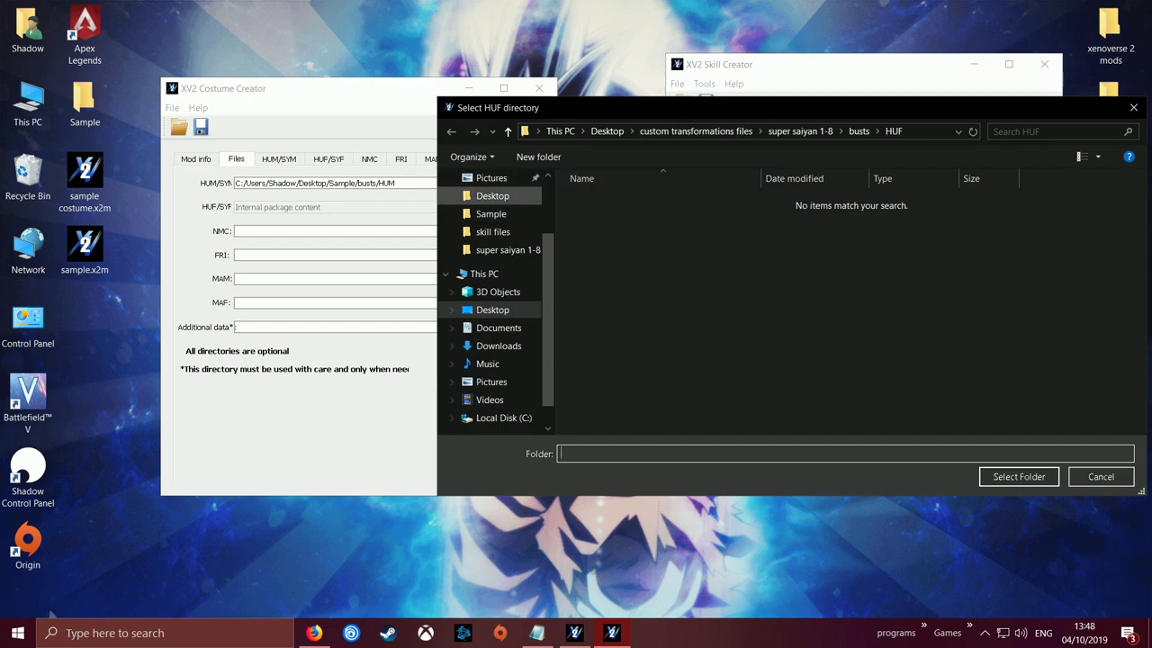
pyautogui.click(493, 310)
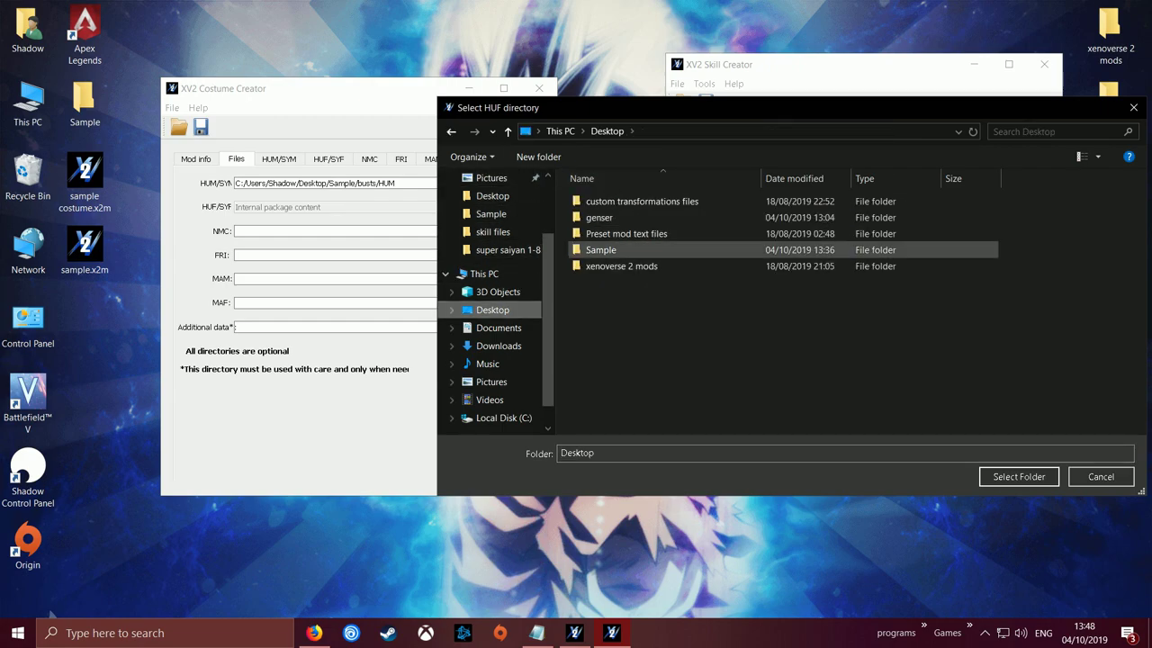
pyautogui.doubleClick(601, 250)
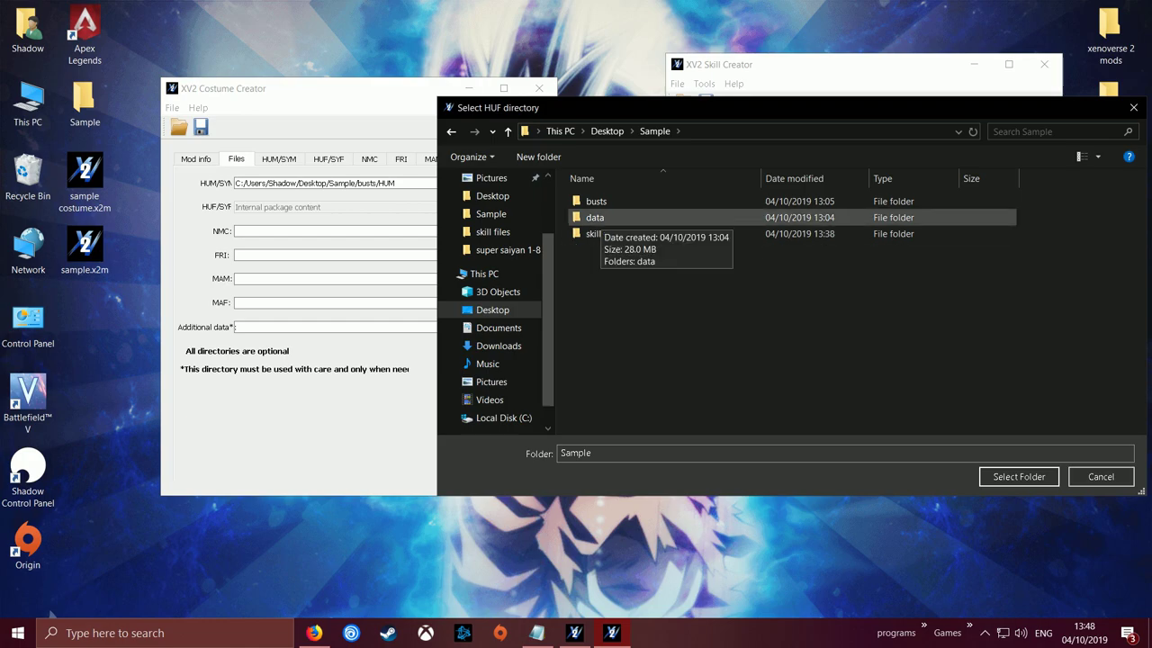
pyautogui.doubleClick(596, 200)
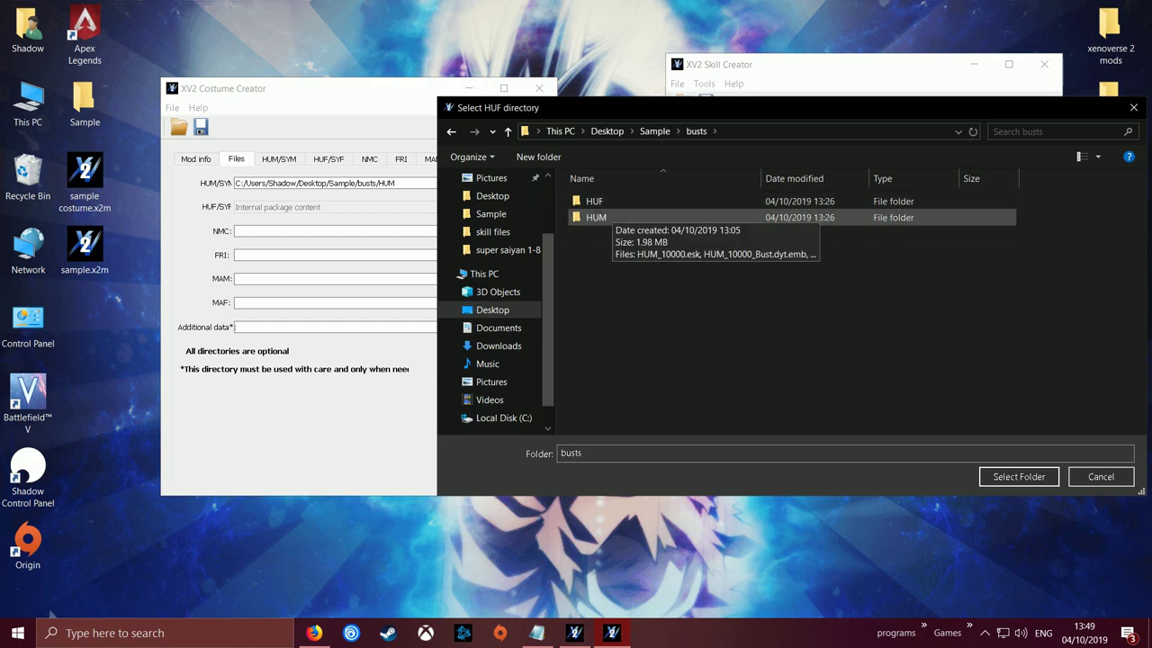
pyautogui.doubleClick(594, 201)
pyautogui.click(1018, 476)
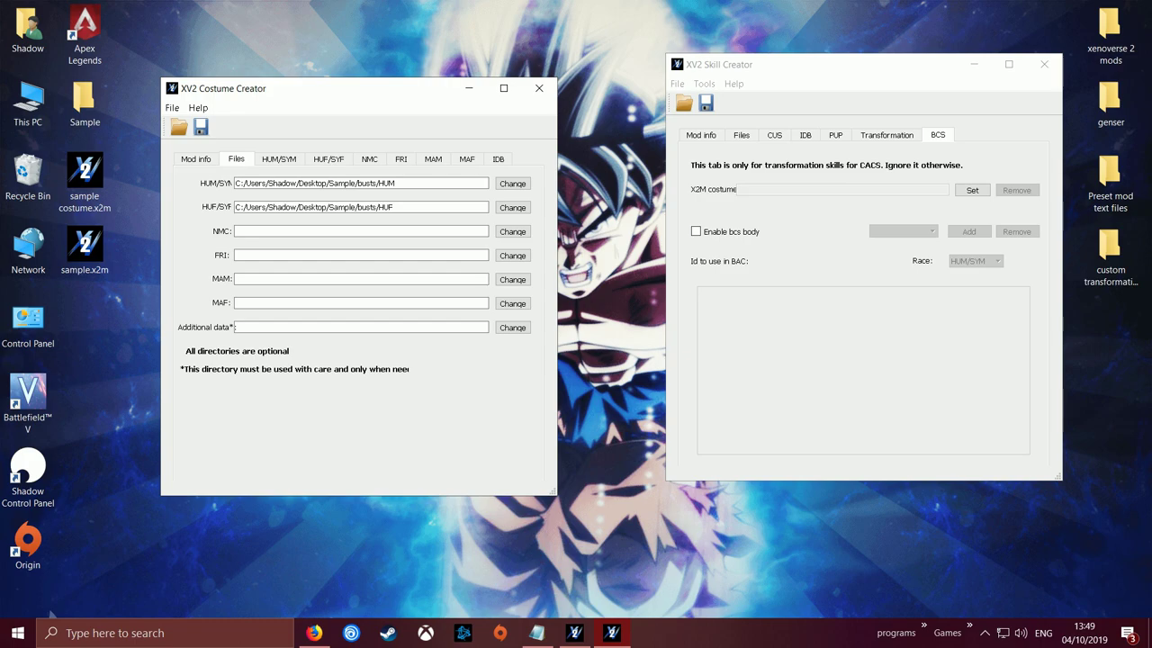
# Step: Switch to XV2 Skill Creator, set its Additional data directory to Desktop/Sample/data, and reposition the Costume Creator window beside it
pyautogui.click(731, 76)
pyautogui.moveTo(730, 76); pyautogui.dragTo(677, 85)
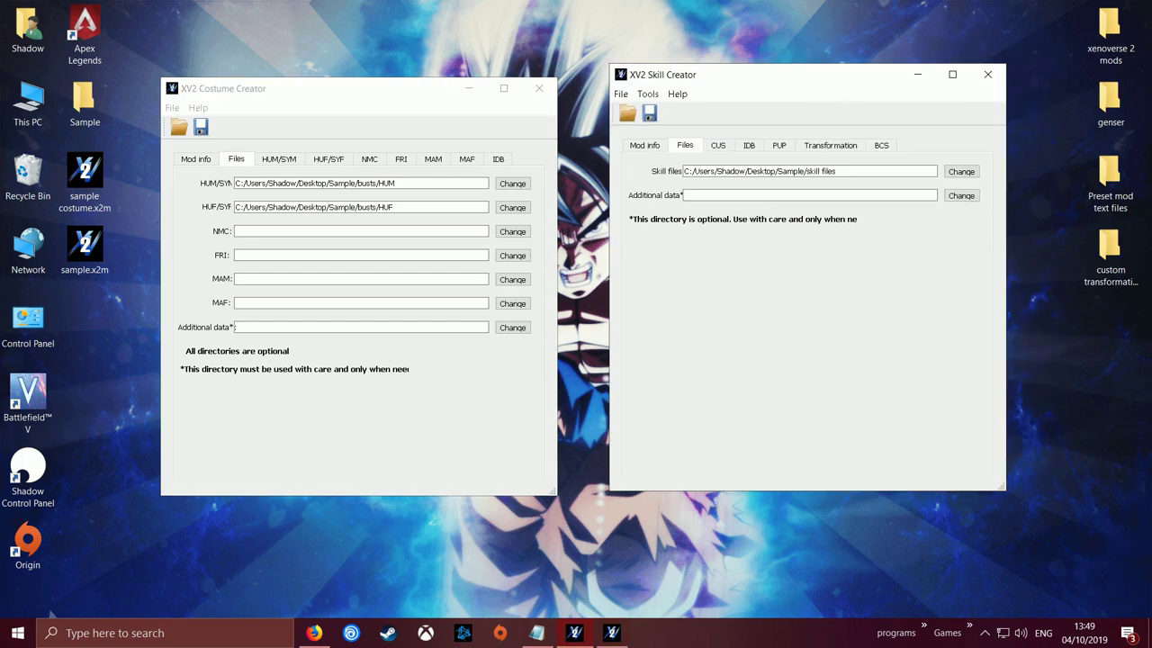
pyautogui.click(810, 195)
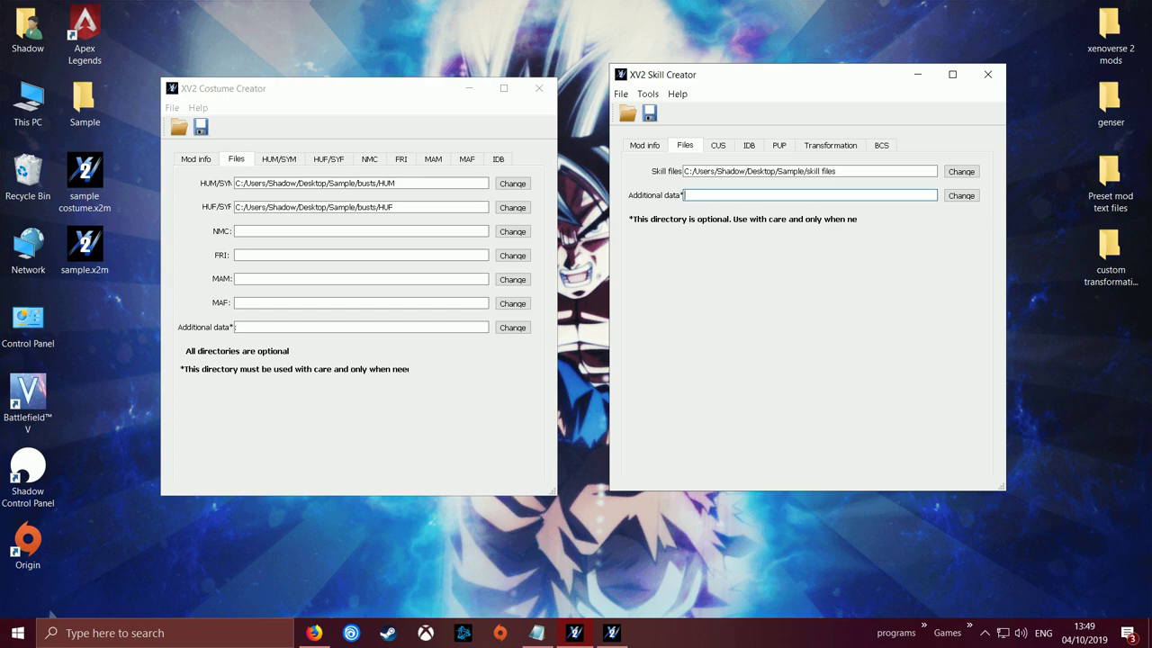
pyautogui.click(961, 195)
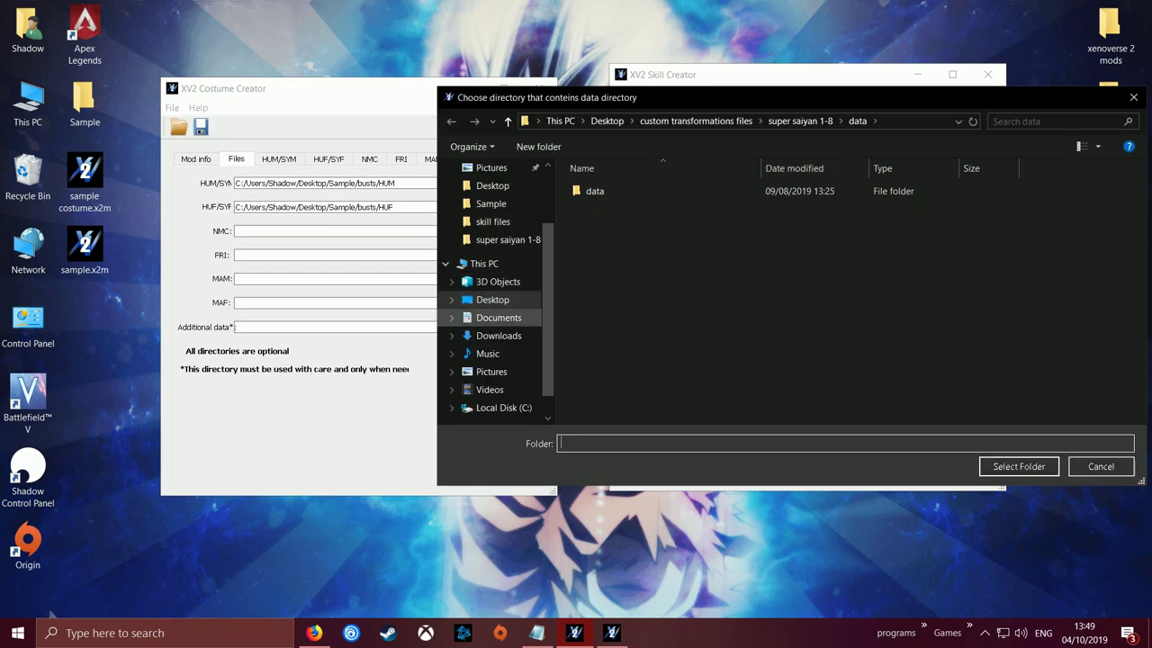
pyautogui.click(493, 299)
pyautogui.doubleClick(600, 239)
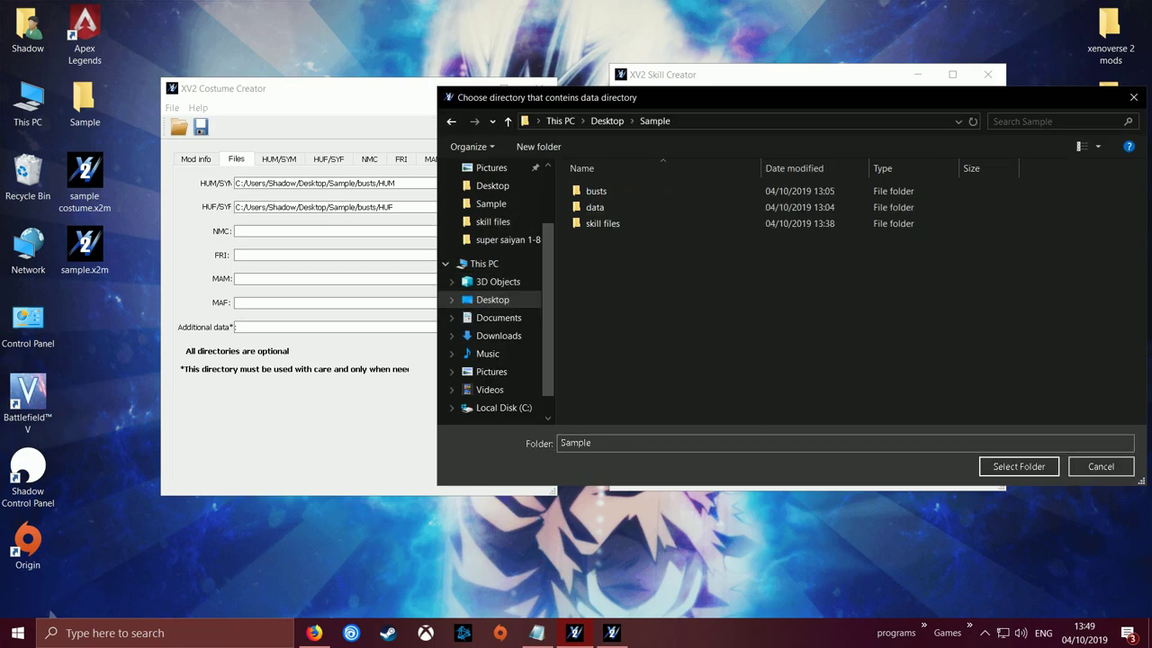
pyautogui.moveTo(640, 101); pyautogui.dragTo(641, 225)
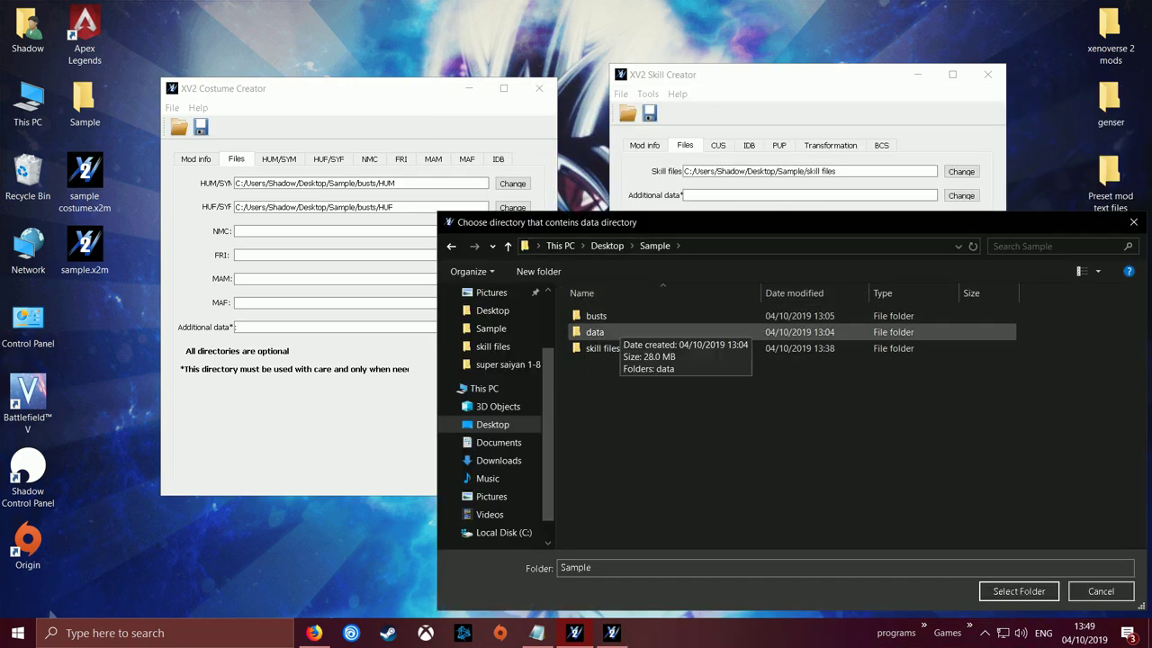
pyautogui.doubleClick(601, 332)
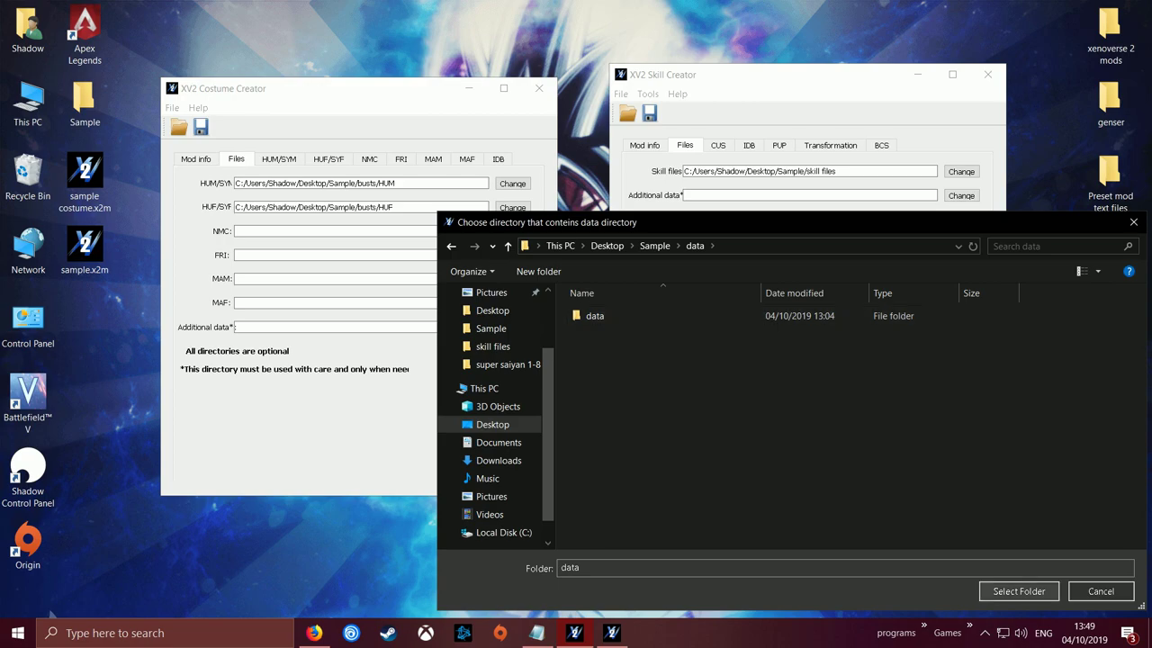
pyautogui.click(1019, 591)
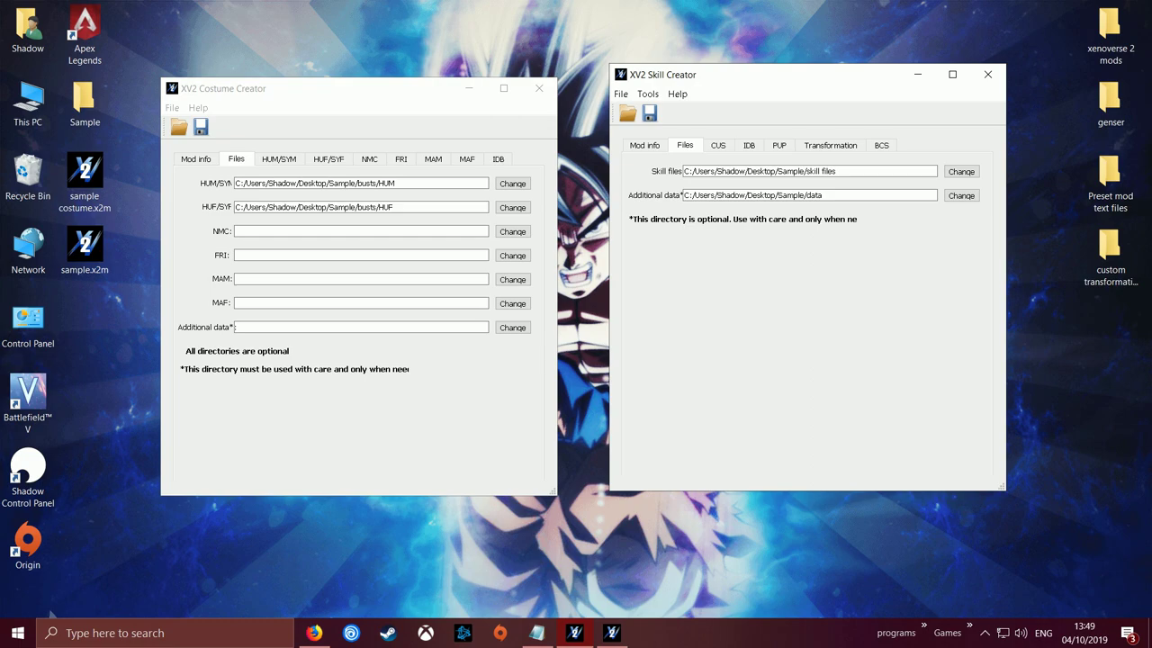
pyautogui.moveTo(351, 88); pyautogui.dragTo(472, 43)
pyautogui.moveTo(390, 43); pyautogui.dragTo(307, 60)
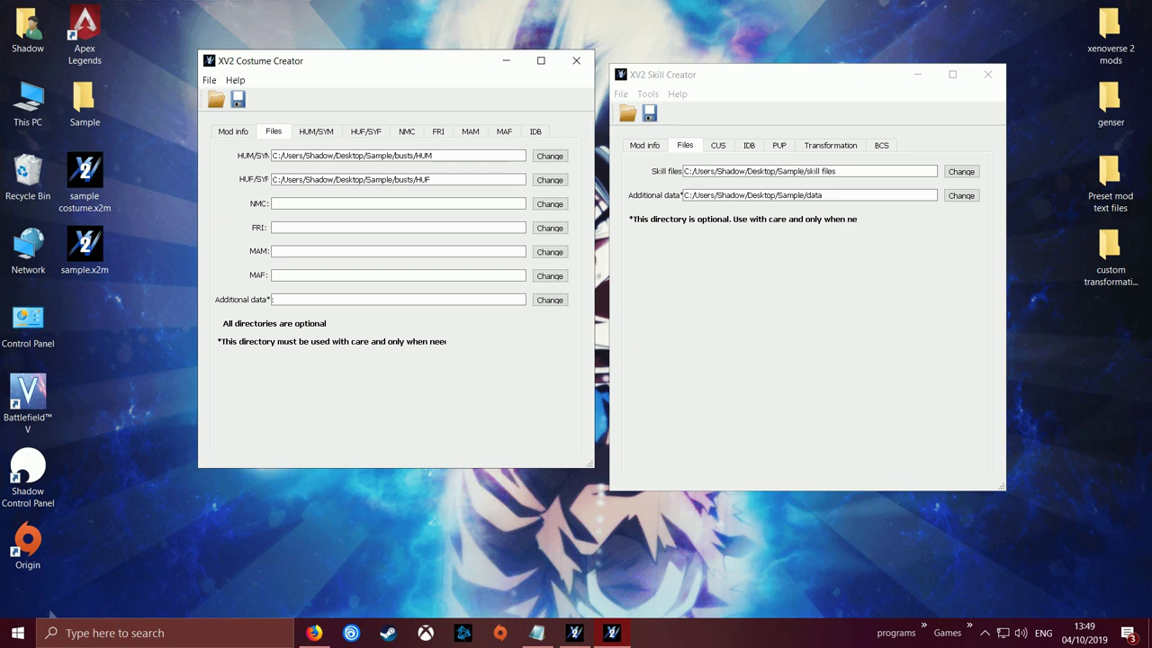
# Step: Display PartSet 0 of the costume's HUM/SYM settings and examine its Hair entry, Part idx 5
pyautogui.click(316, 131)
pyautogui.click(324, 158)
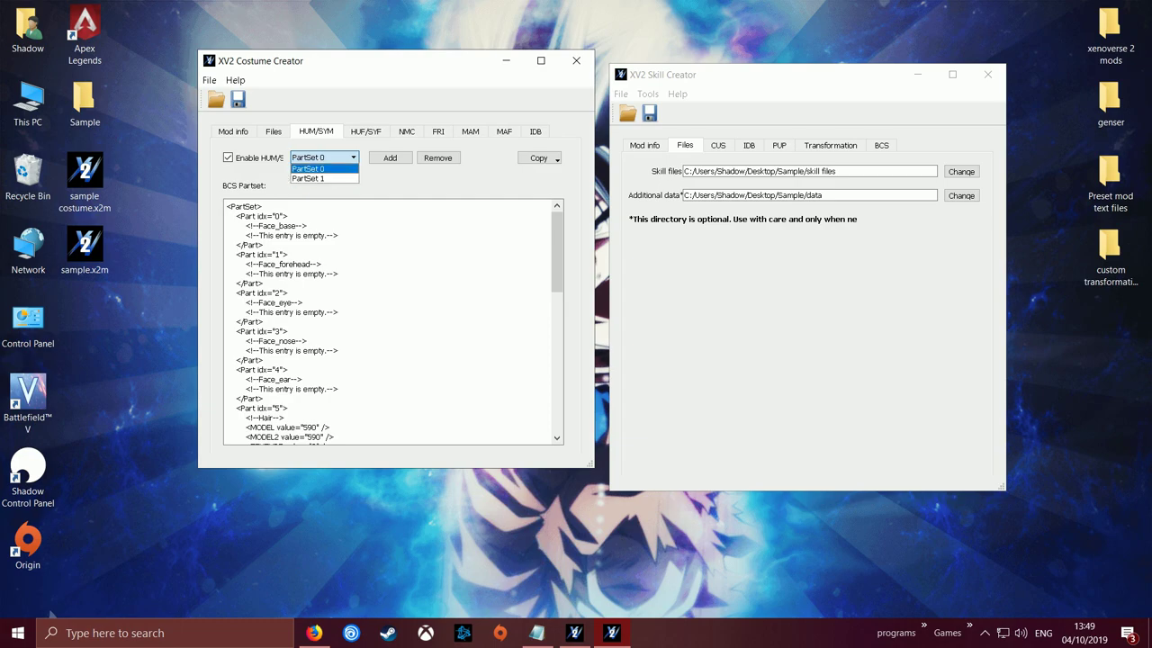
pyautogui.press('Down')
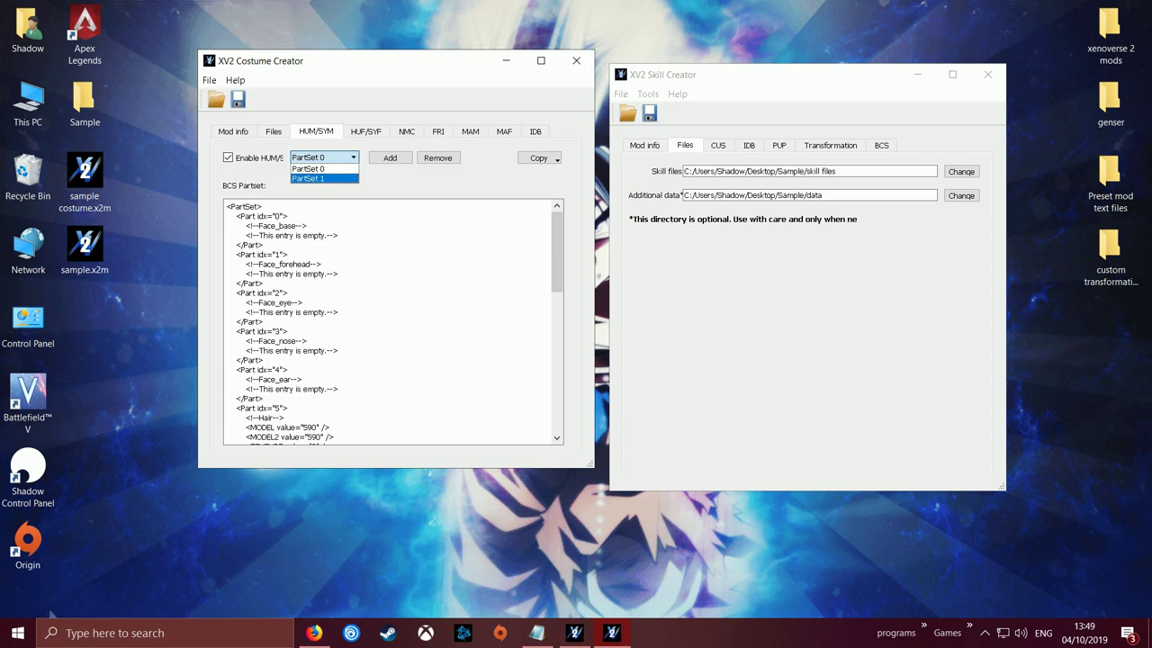
pyautogui.press('Up')
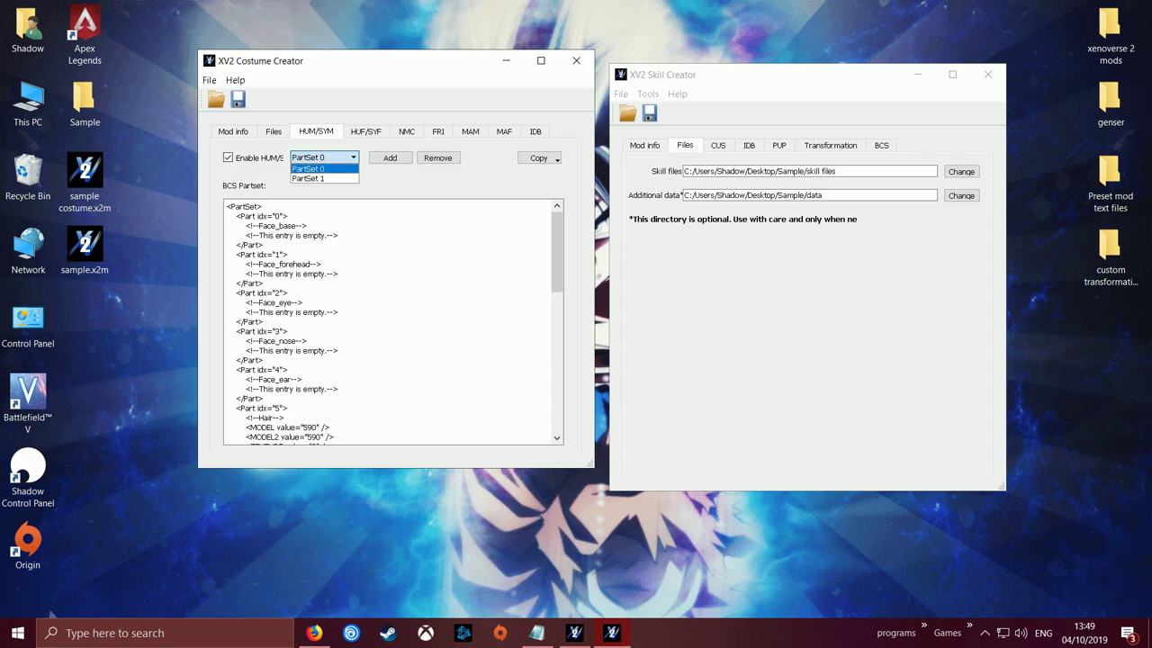
pyautogui.press('Down')
pyautogui.press('Up')
pyautogui.press('Return')
pyautogui.scroll(-4, 393, 322)
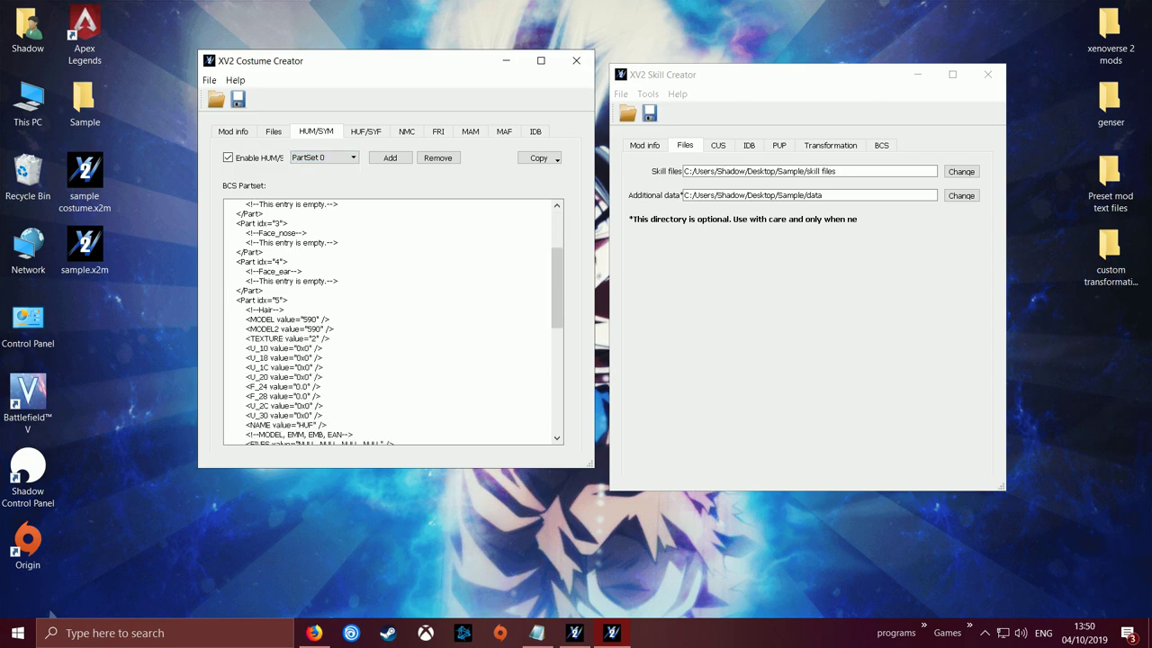
pyautogui.scroll(-1, 393, 321)
pyautogui.scroll(-1, 393, 322)
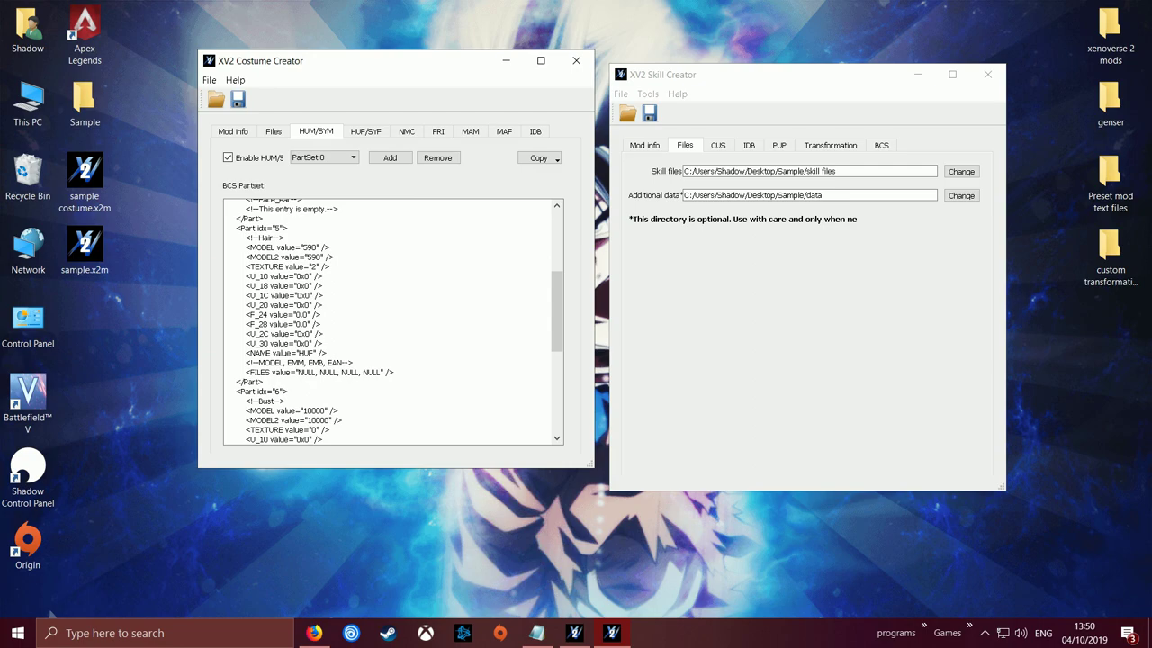
# Step: Open the Sample/data/data/chara/HUM folder beside the Costume Creator window to check the hair model file names
pyautogui.doubleClick(84, 103)
pyautogui.moveTo(307, 156); pyautogui.dragTo(853, 80)
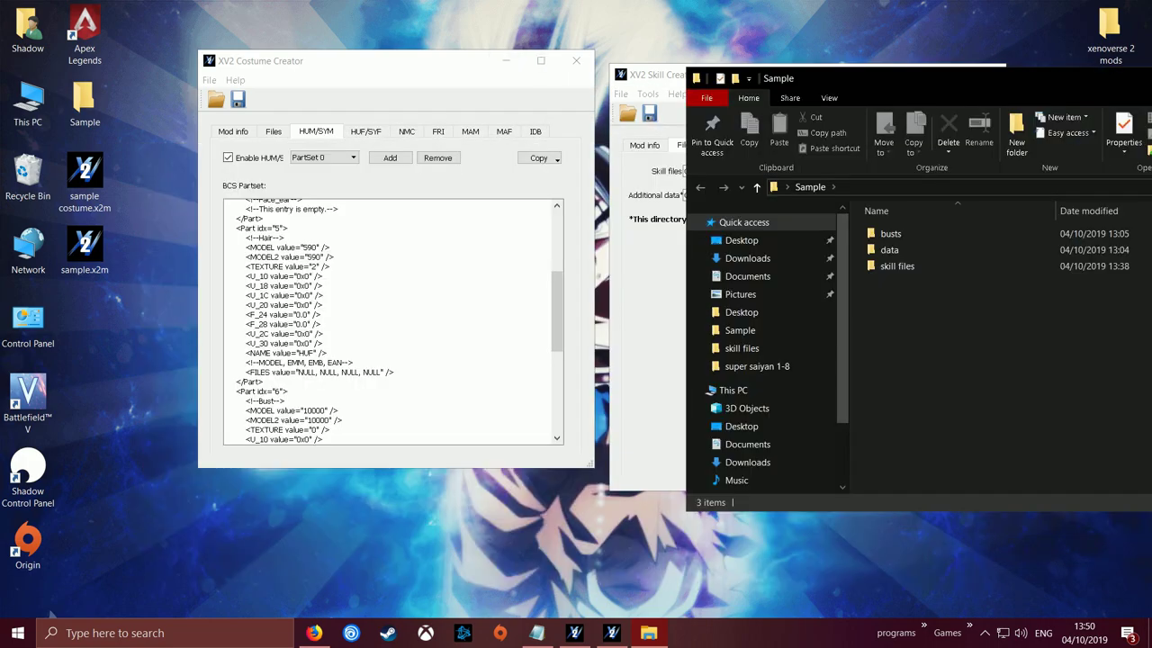
pyautogui.moveTo(364, 63); pyautogui.dragTo(289, 60)
pyautogui.moveTo(900, 78); pyautogui.dragTo(805, 77)
pyautogui.doubleClick(670, 240)
pyautogui.doubleClick(820, 225)
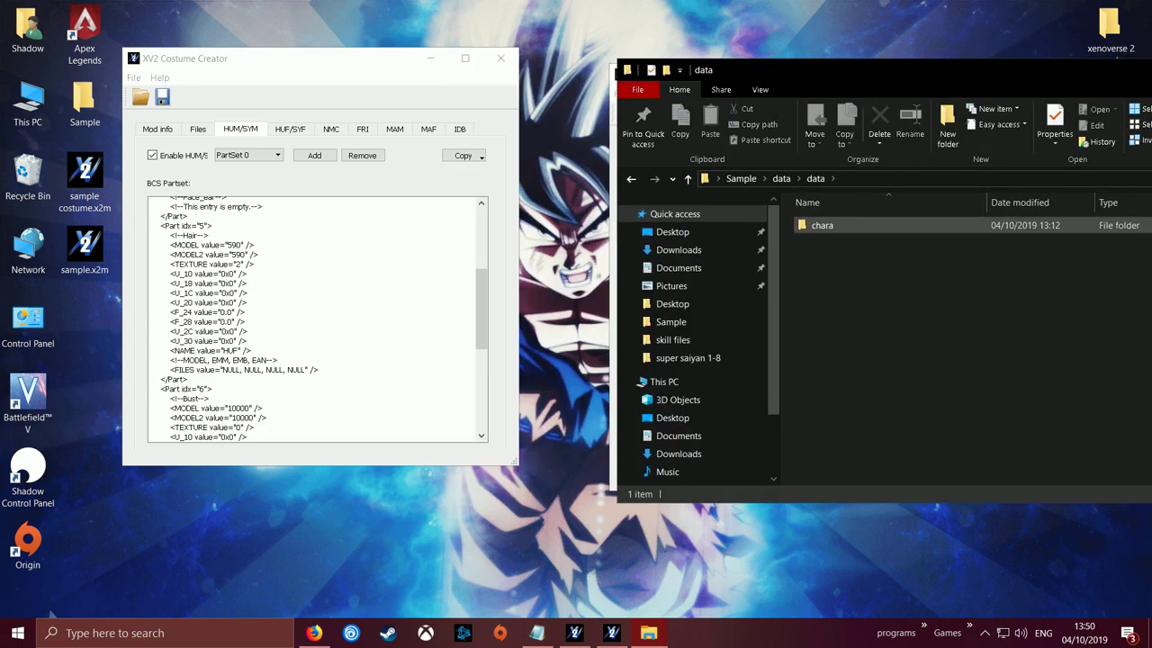
pyautogui.doubleClick(820, 225)
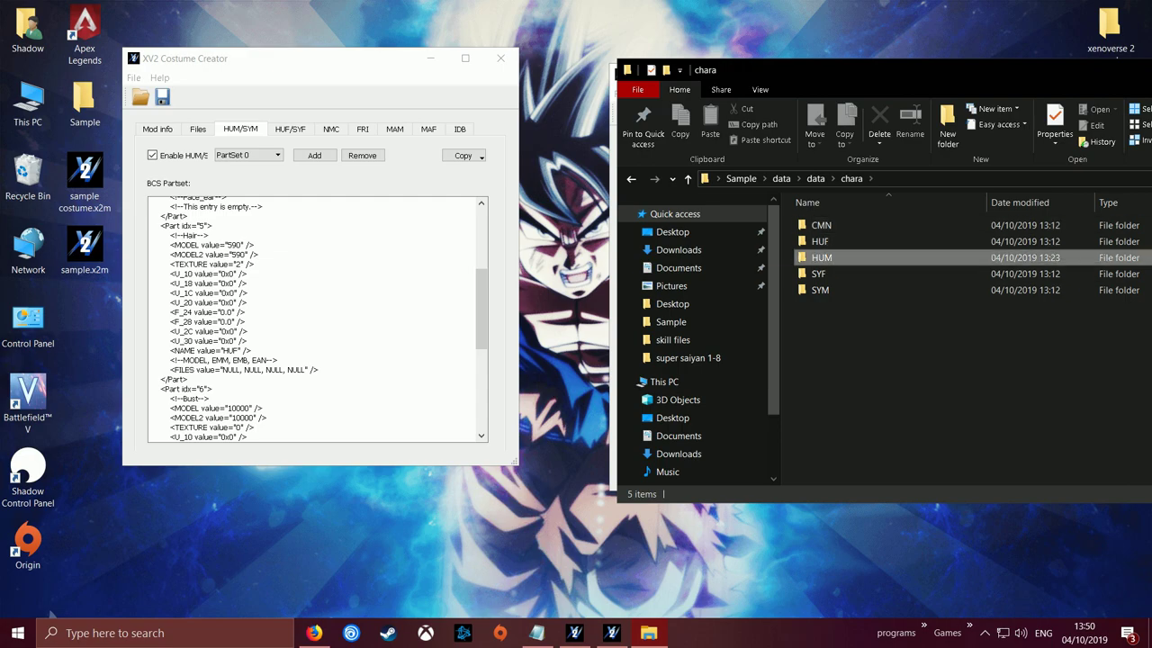
pyautogui.doubleClick(821, 258)
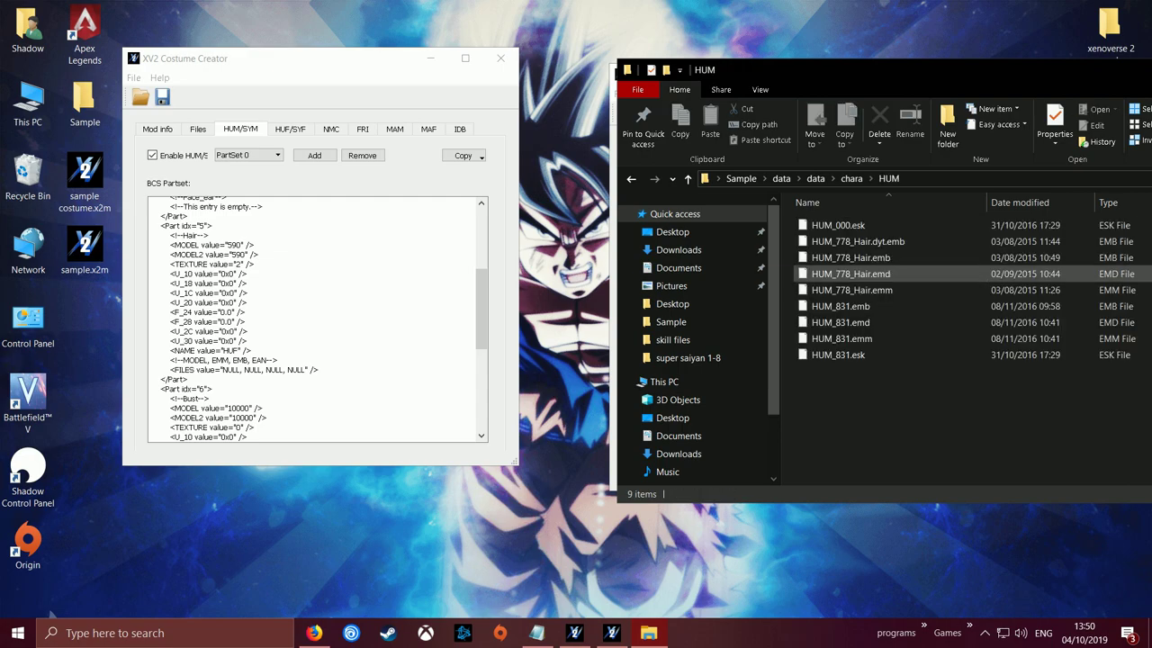
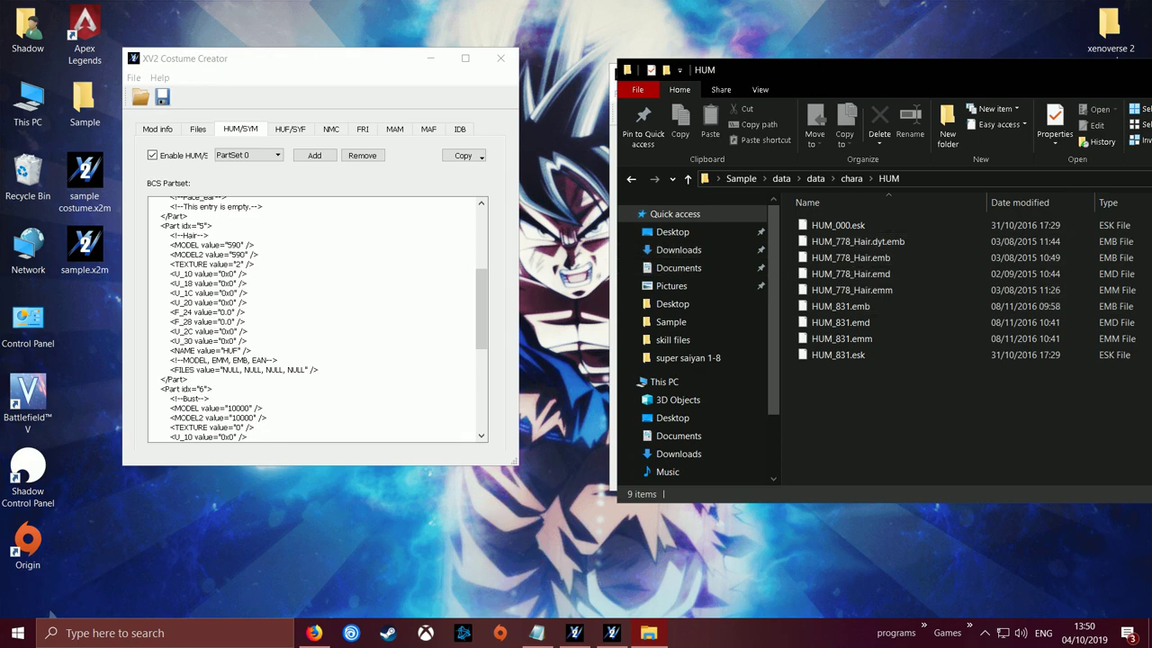
# Step: Set the Hair MODEL and MODEL2 values of HUM/SYM PartSet 0 to 778
pyautogui.doubleClick(234, 245)
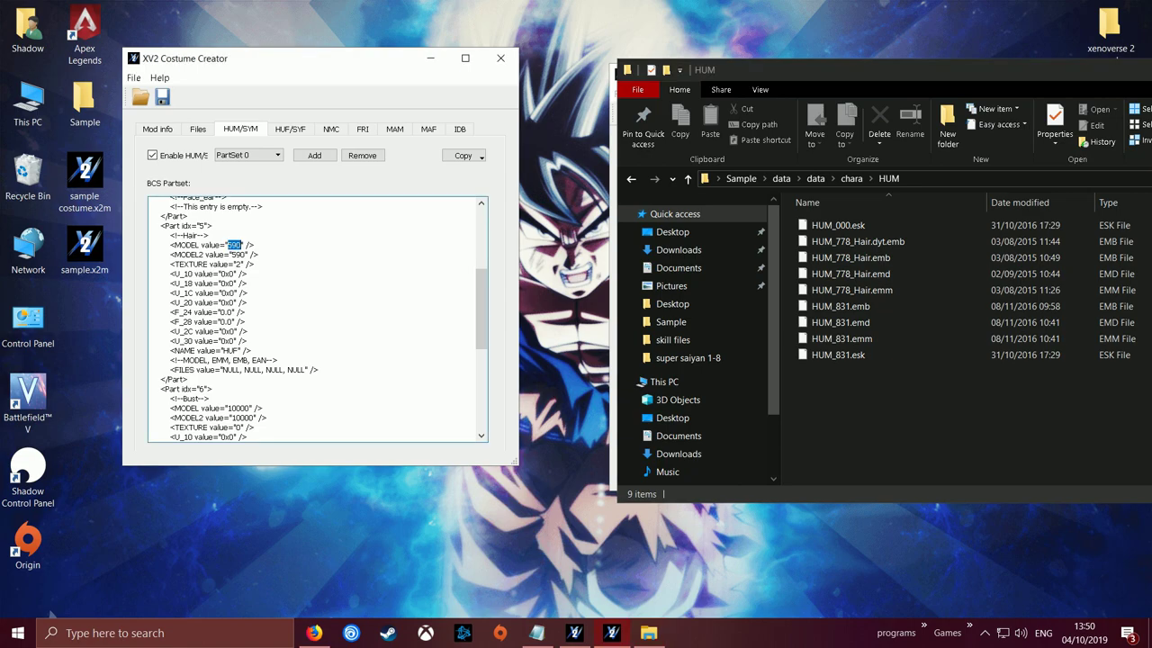
pyautogui.write('778')
pyautogui.doubleClick(238, 255)
pyautogui.write('778')
# Step: Compare the Bust entry of HUM/SYM PartSet 0 with the bust model files in the Sample/busts/HUM folder
pyautogui.moveTo(482, 309); pyautogui.dragTo(482, 352)
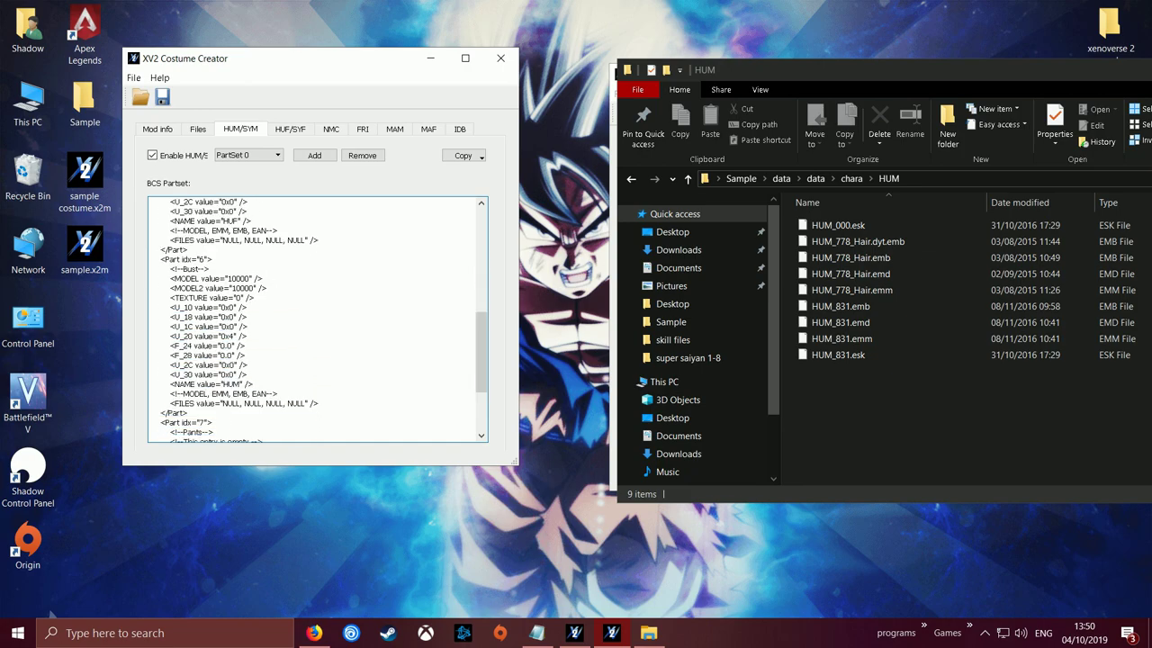
pyautogui.click(963, 414)
pyautogui.hotkey('alt', 'Left')
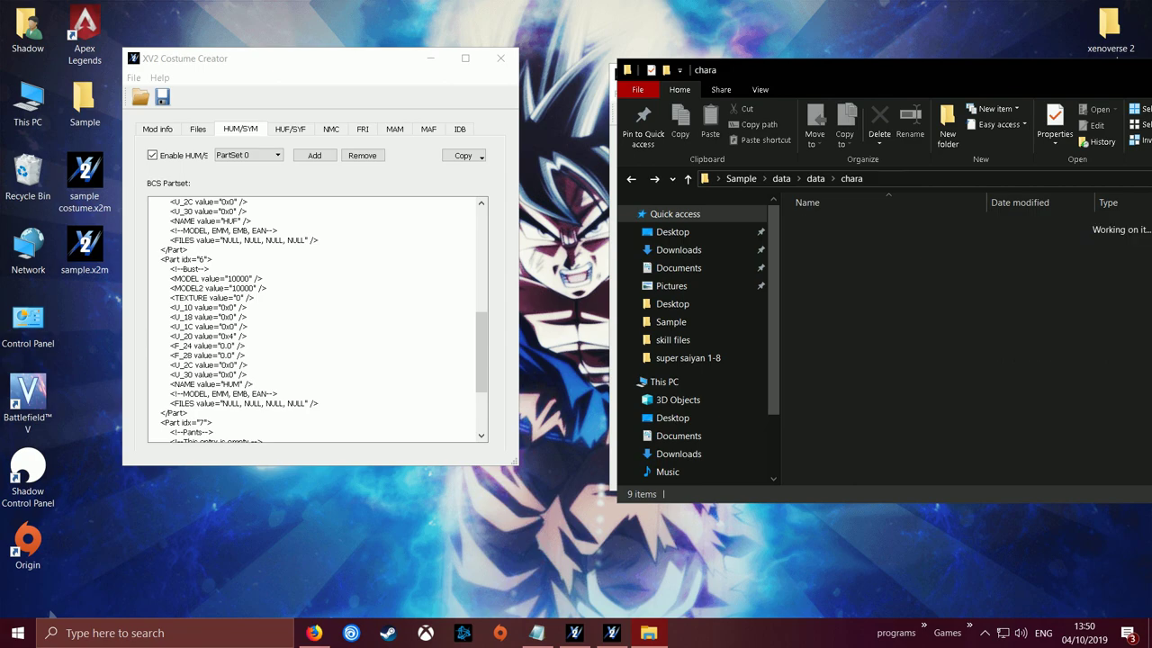
pyautogui.hotkey('alt', 'Left')
pyautogui.hotkey('alt', 'Up')
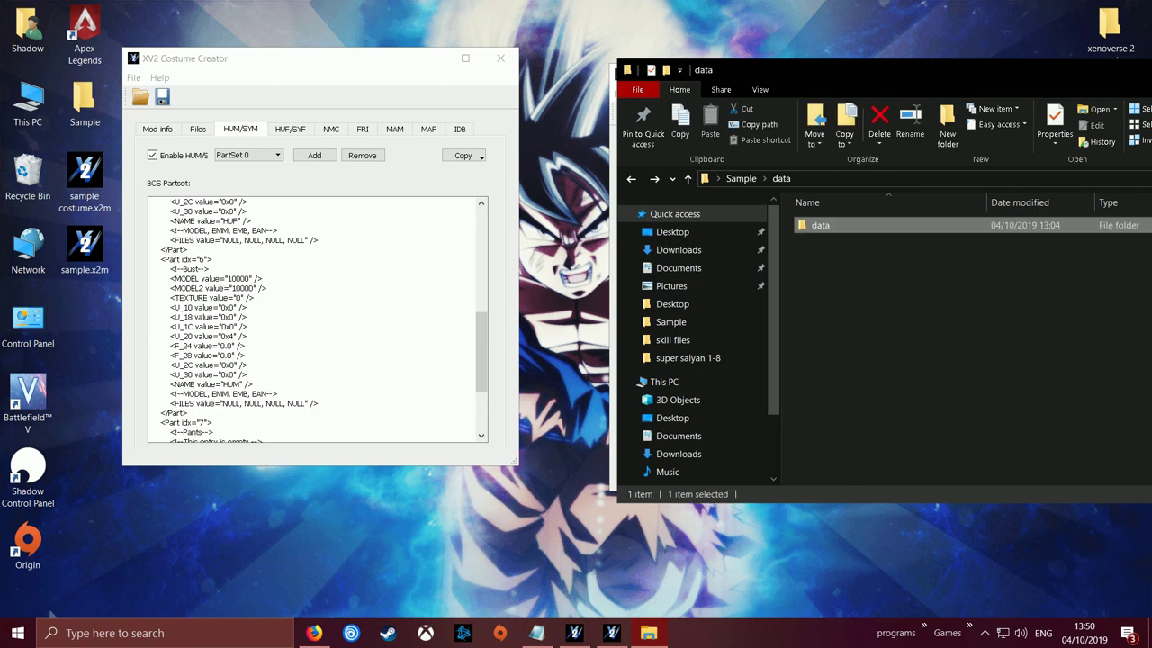
pyautogui.hotkey('alt', 'Up')
pyautogui.doubleClick(821, 225)
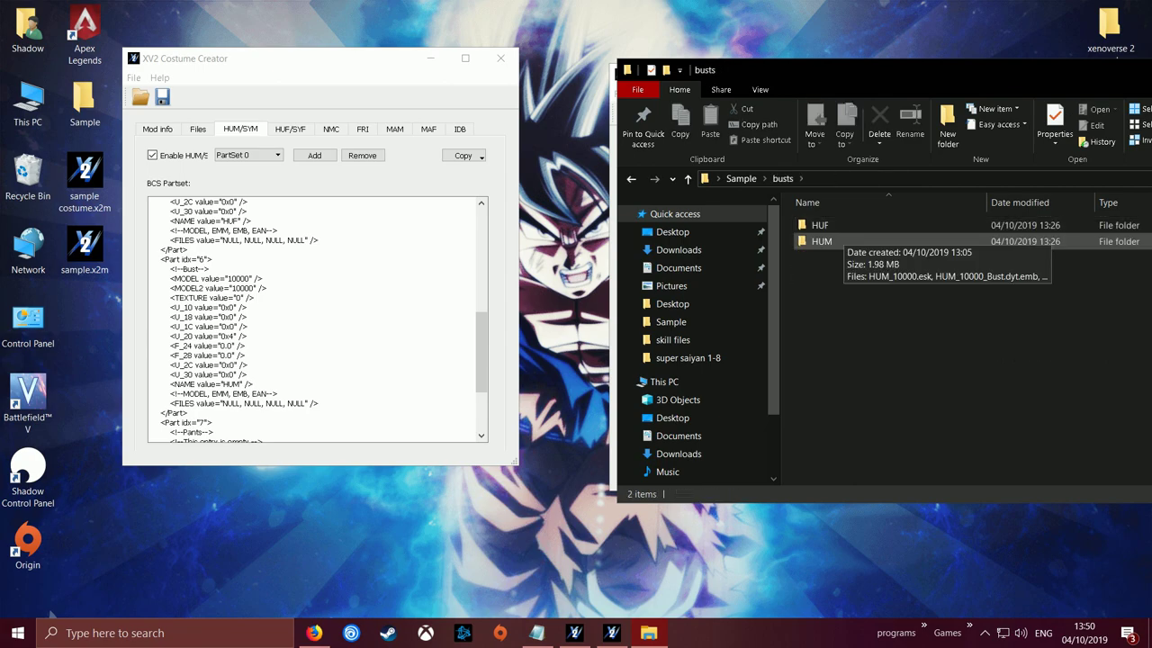
pyautogui.doubleClick(821, 241)
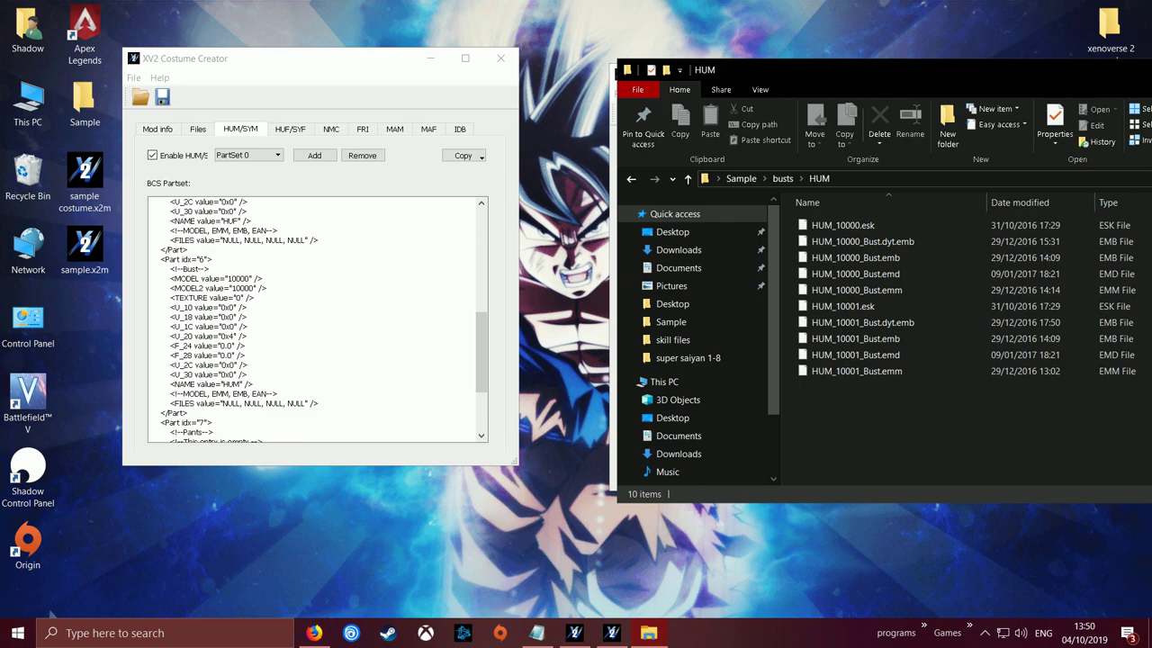
pyautogui.click(315, 315)
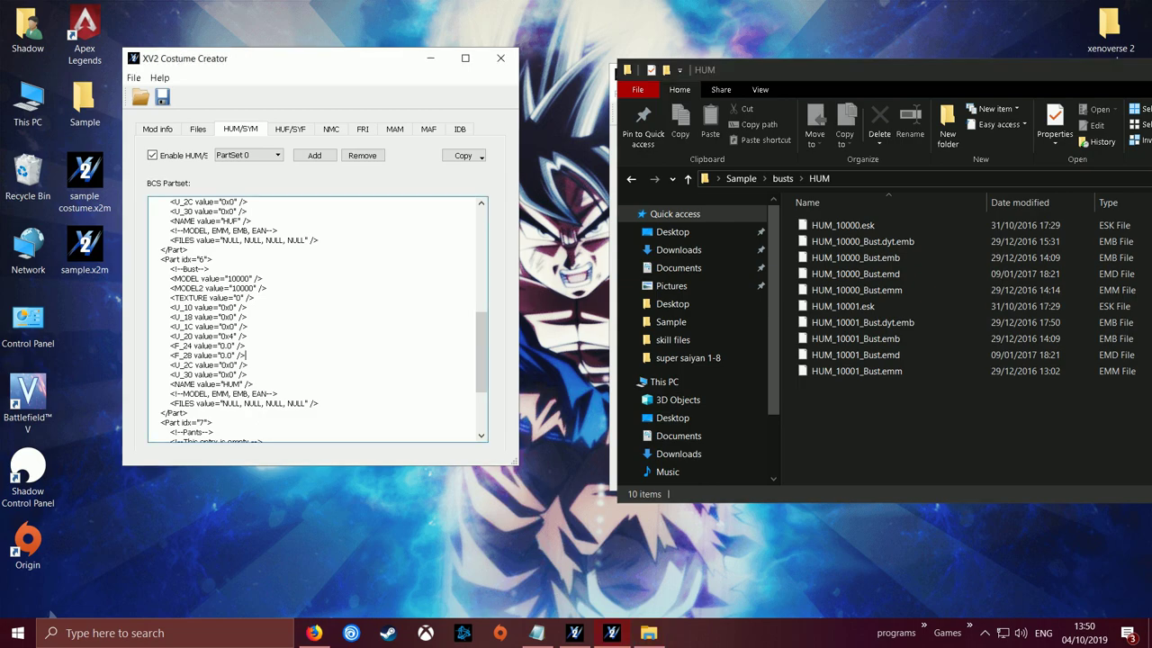
pyautogui.scroll(-4, 315, 315)
pyautogui.scroll(3, 315, 315)
pyautogui.scroll(5, 318, 319)
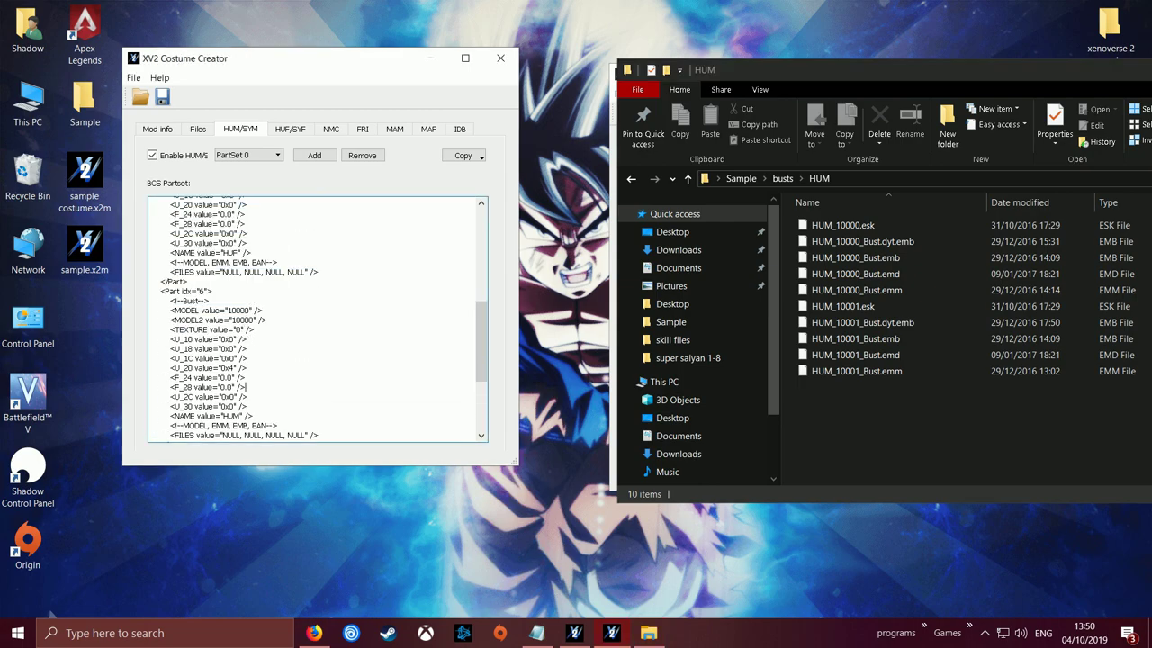
pyautogui.scroll(-5, 318, 320)
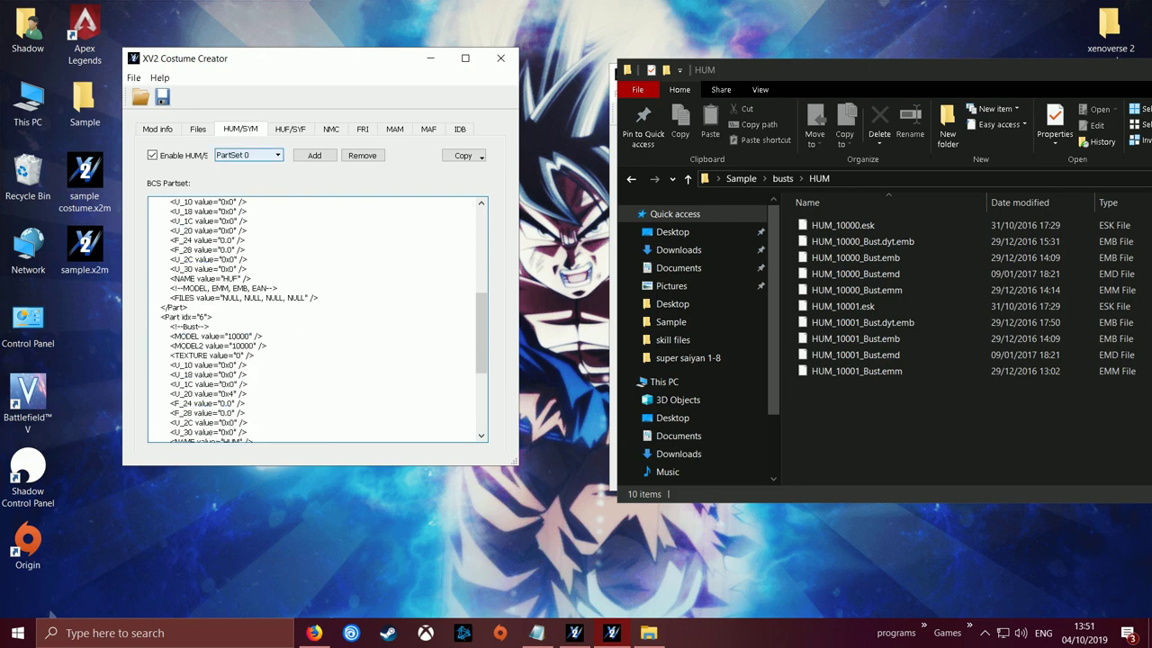
# Step: Switch the HUM/SYM settings to PartSet 1 and set its Hair MODEL and MODEL2 values to 778
pyautogui.click(248, 154)
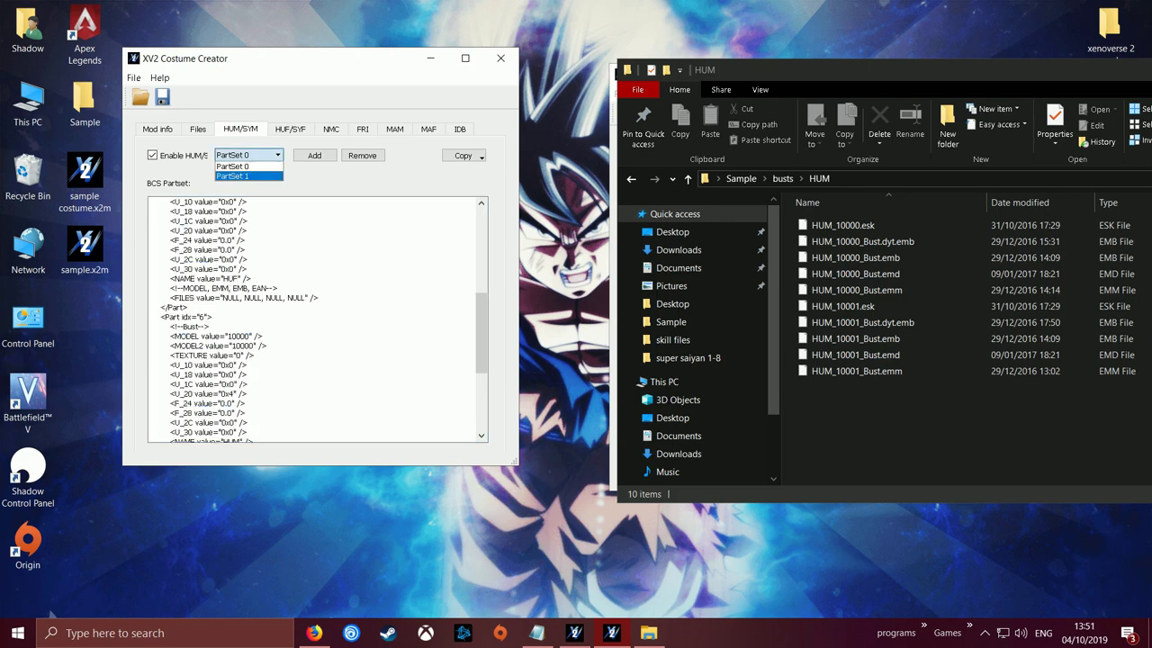
pyautogui.click(241, 176)
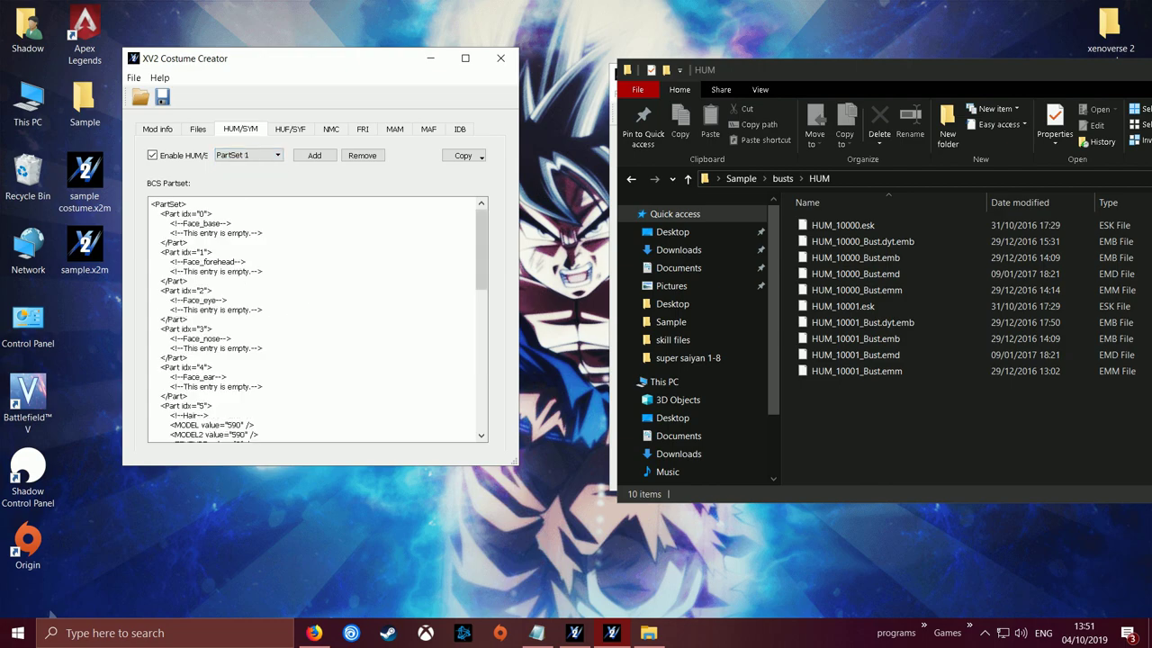
pyautogui.scroll(-4, 318, 319)
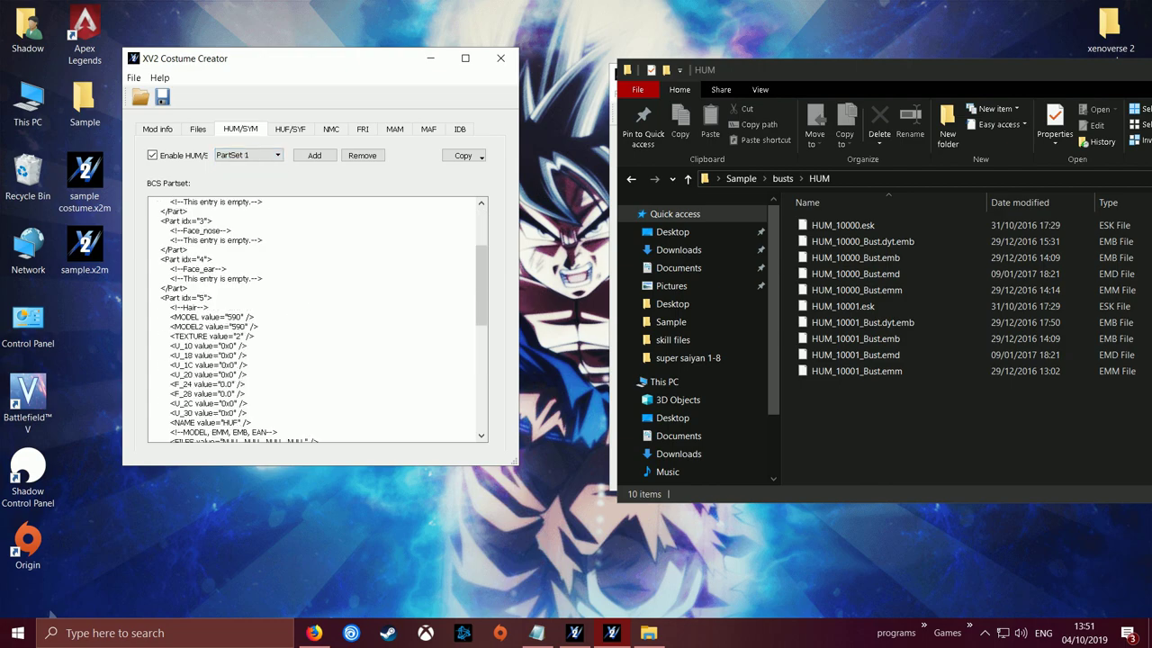
pyautogui.scroll(-3, 318, 320)
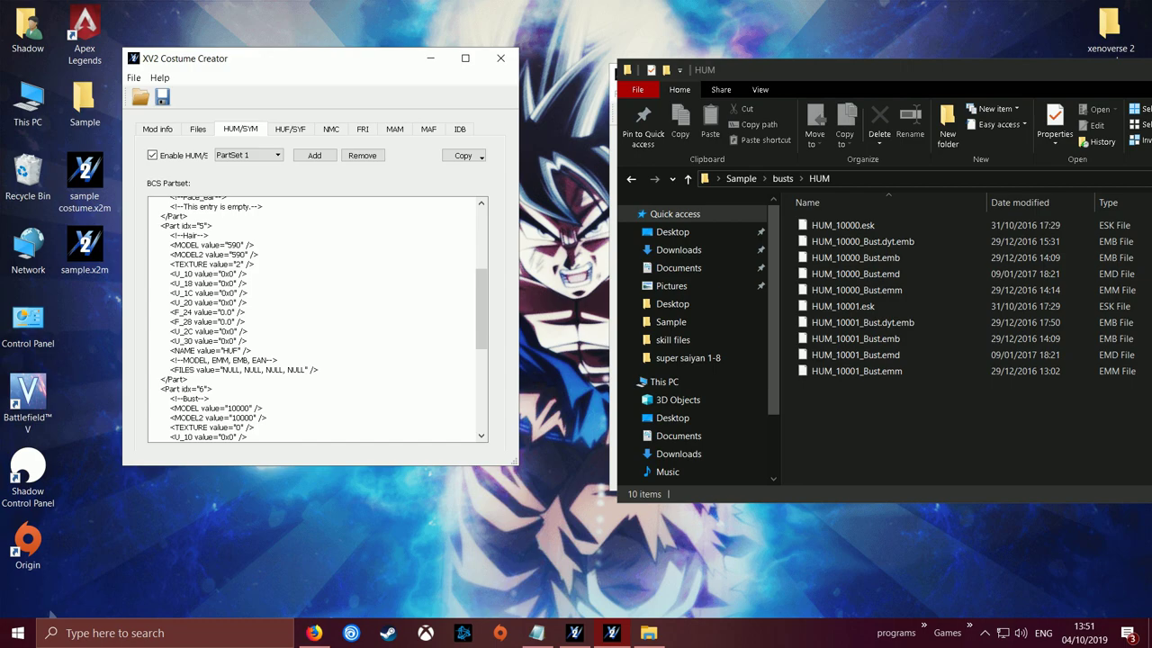
pyautogui.doubleClick(235, 245)
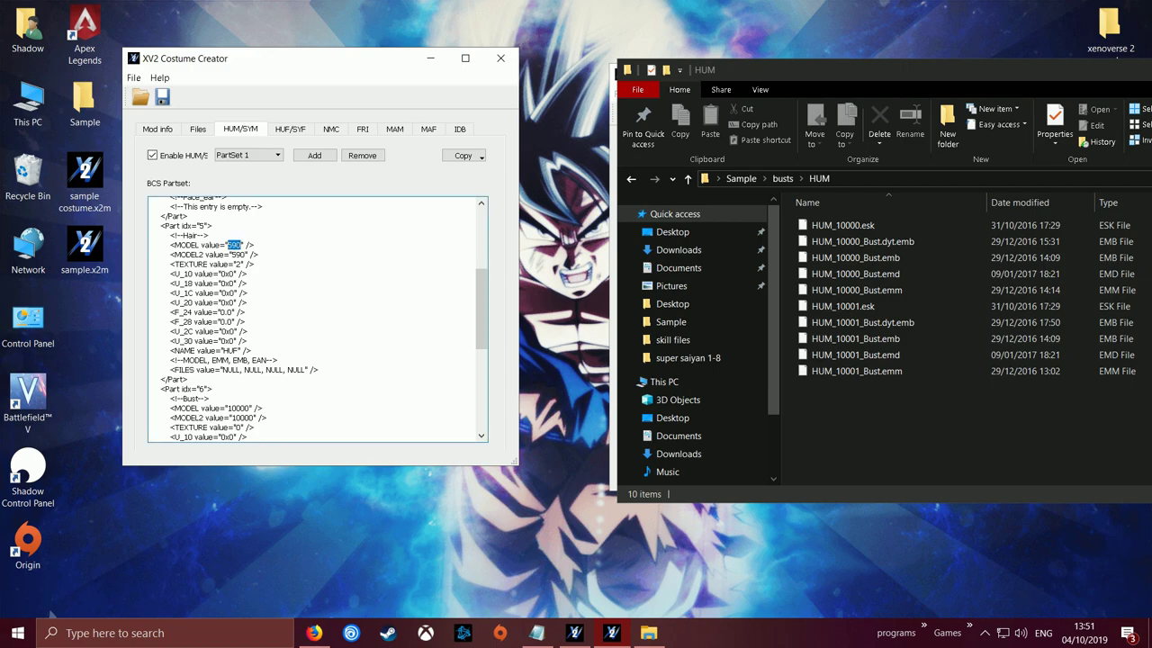
pyautogui.write('778')
pyautogui.doubleClick(237, 254)
pyautogui.write('778')
# Step: Set the Bust MODEL and MODEL2 values of HUM/SYM PartSet 1 to 10001
pyautogui.scroll(-4, 317, 320)
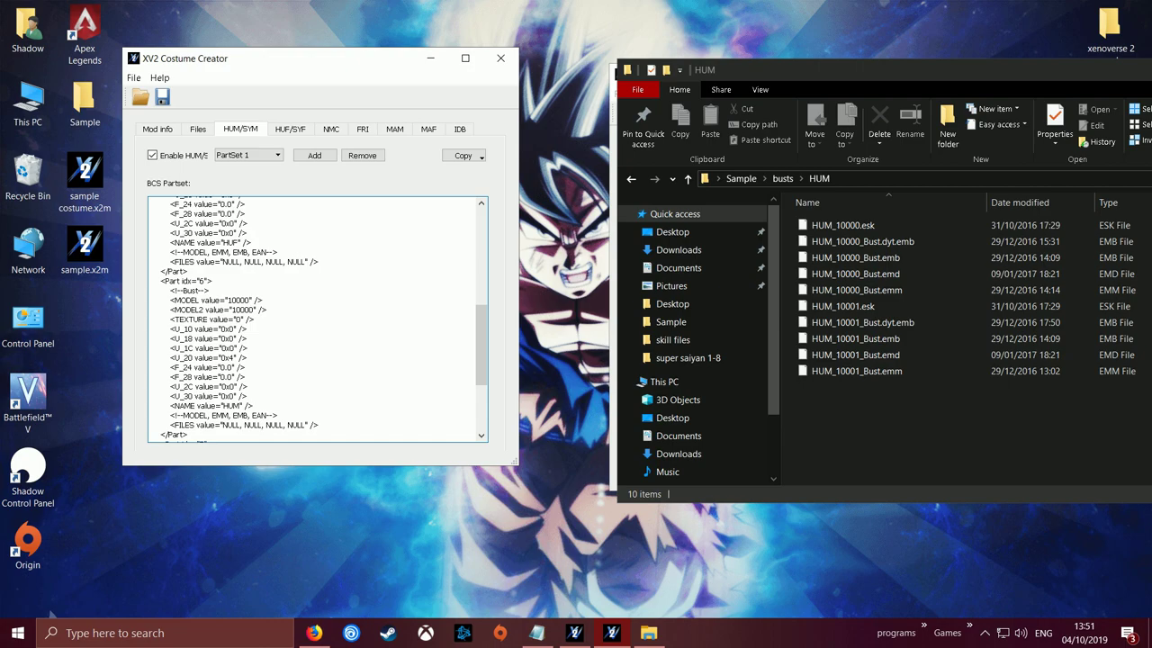
pyautogui.press('BackSpace')
pyautogui.write('1')
pyautogui.click(254, 310)
pyautogui.press('BackSpace')
pyautogui.write('1')
# Step: Review the Hair and Bust entries of HUM/SYM PartSet 1 and PartSet 0
pyautogui.scroll(-4, 254, 310)
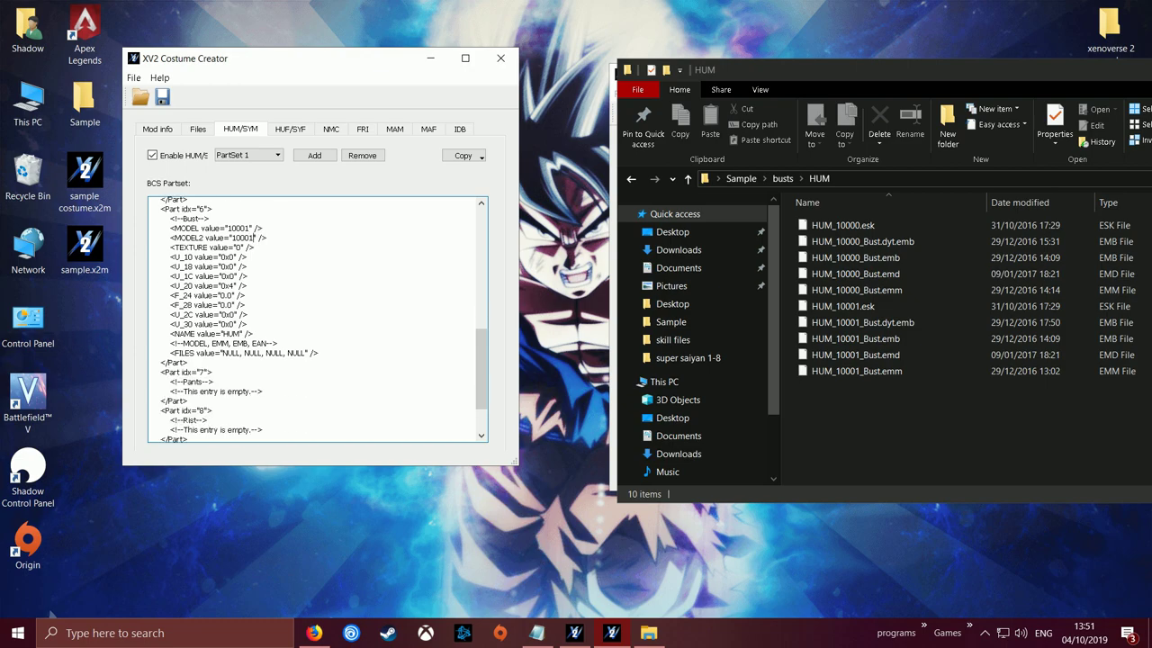
pyautogui.scroll(5, 254, 310)
pyautogui.scroll(3, 254, 310)
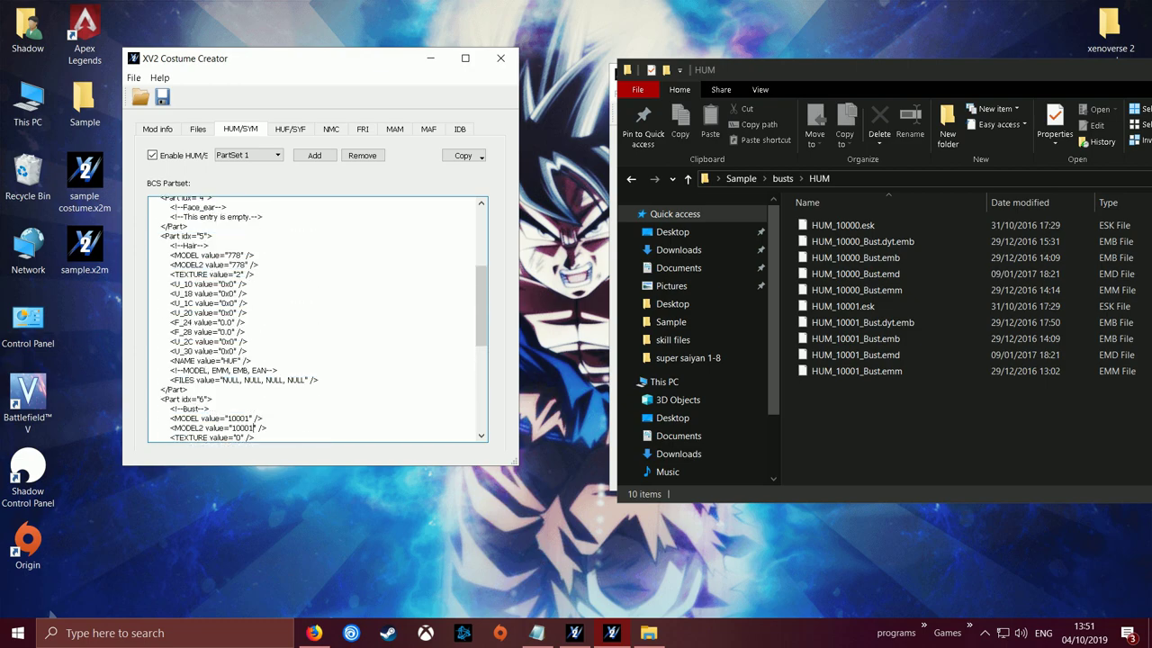
pyautogui.scroll(6, 253, 310)
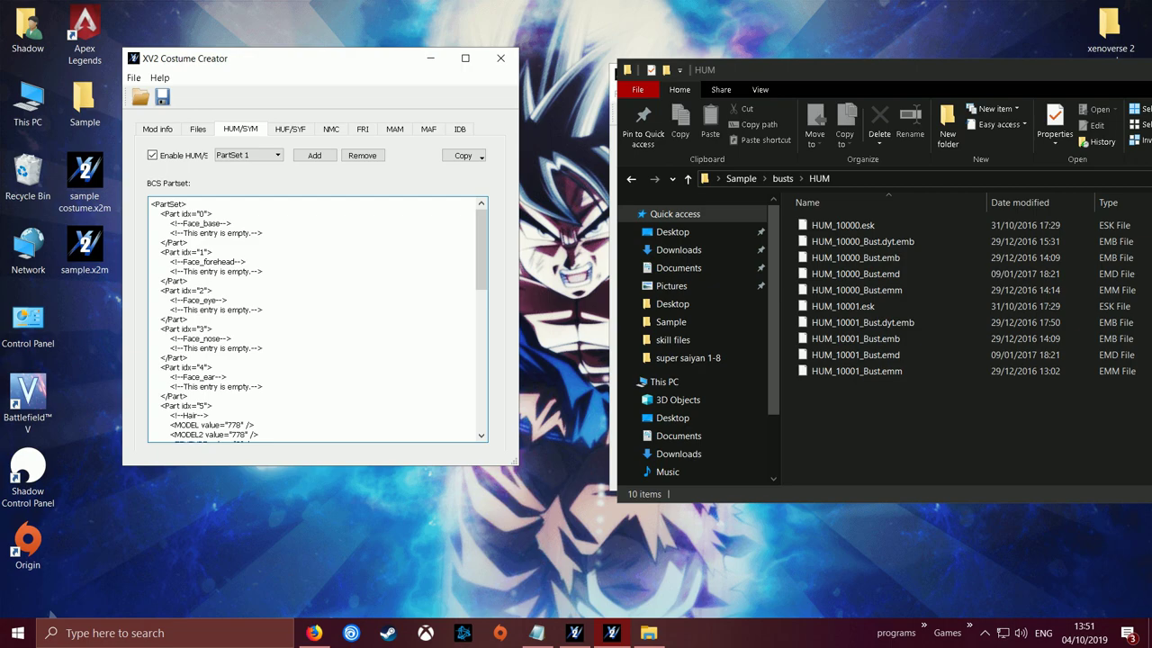
pyautogui.scroll(-7, 254, 309)
pyautogui.click(249, 156)
pyautogui.click(241, 166)
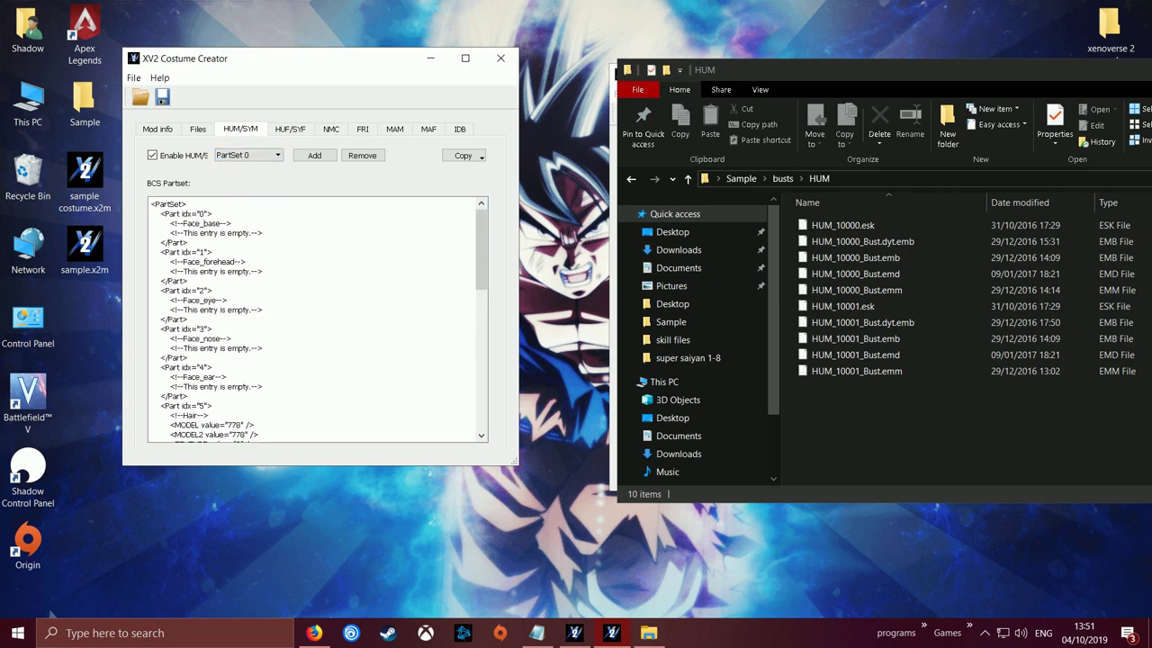
pyautogui.scroll(-7, 318, 318)
pyautogui.scroll(-8, 318, 319)
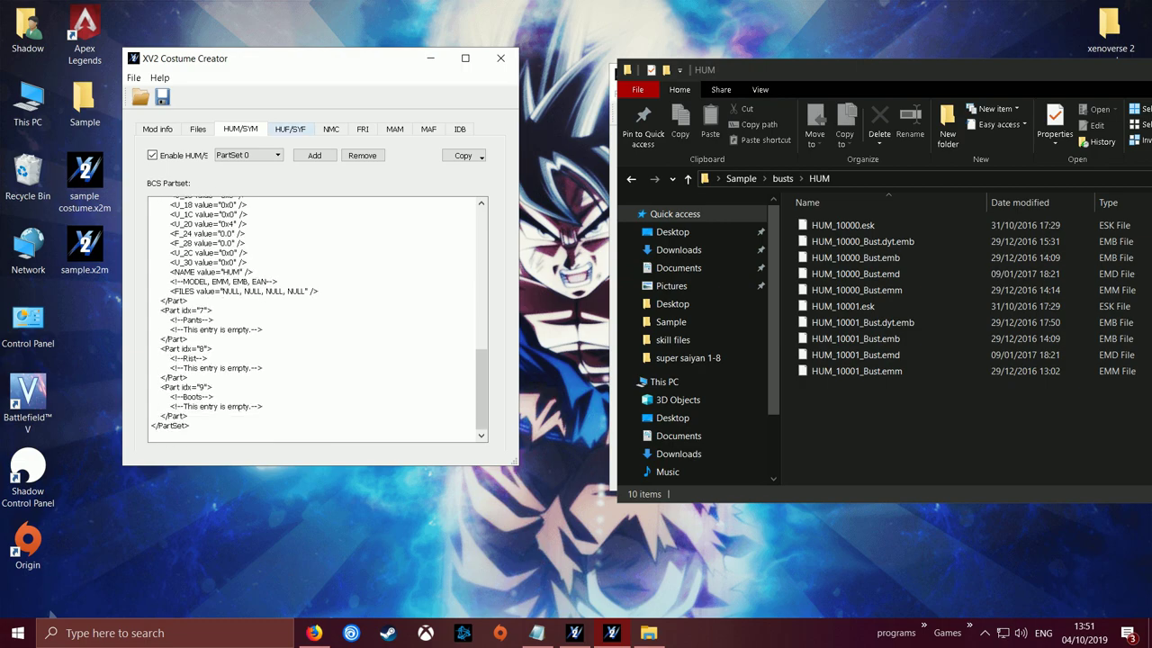
# Step: Display PartSet 0 of the costume's HUF/SYF settings and locate its Hair entry
pyautogui.click(290, 129)
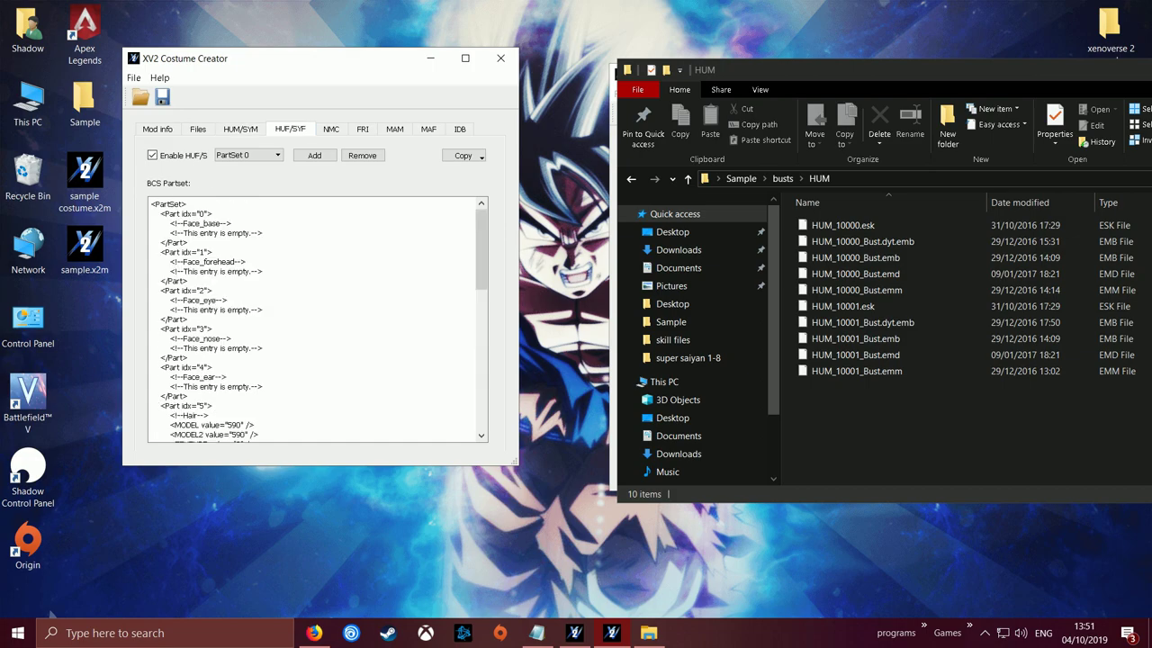
pyautogui.click(248, 155)
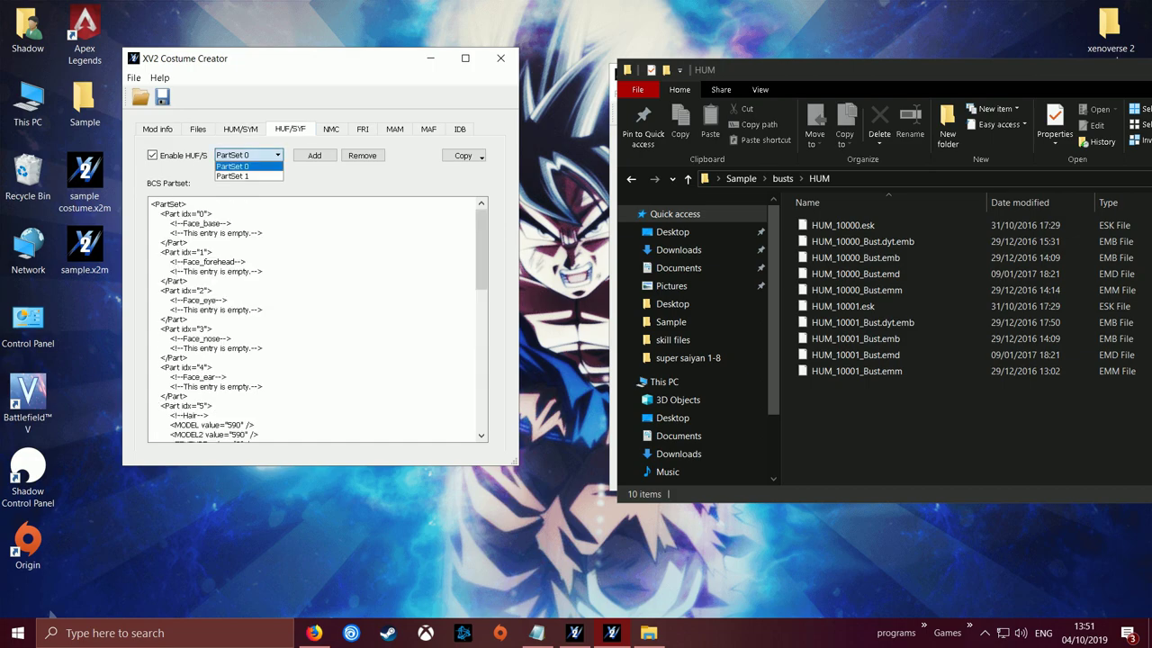
pyautogui.click(245, 167)
pyautogui.scroll(-4, 315, 319)
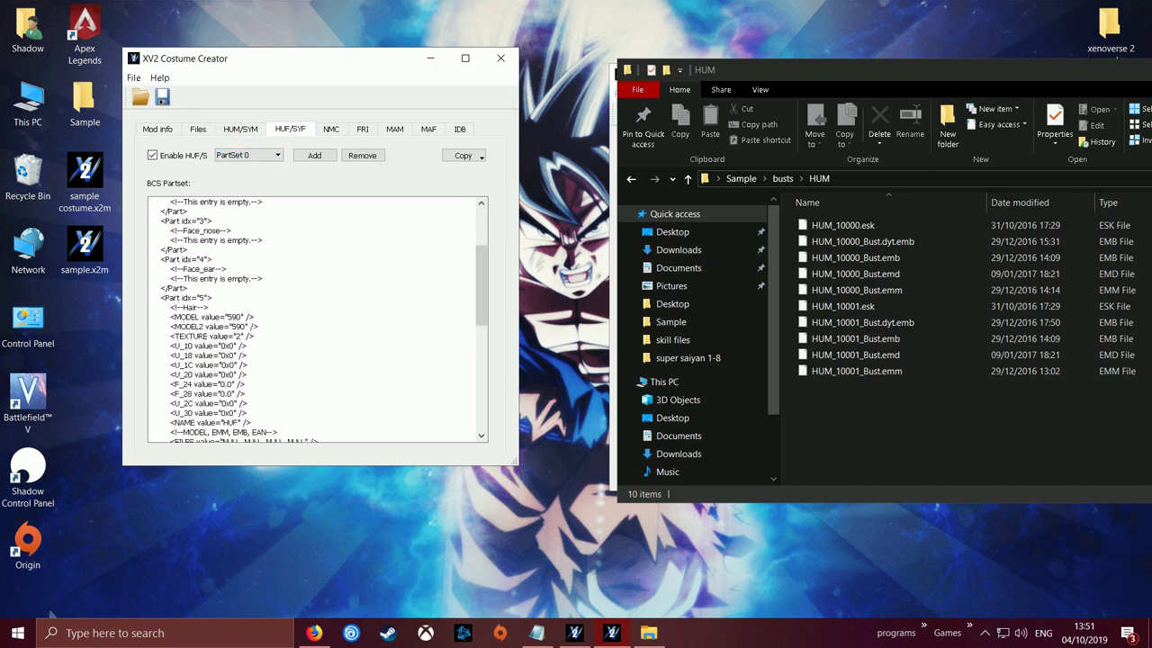
# Step: In File Explorer, leave the busts folder and open the data/data/chara/HUF folder inside Sample
pyautogui.click(631, 179)
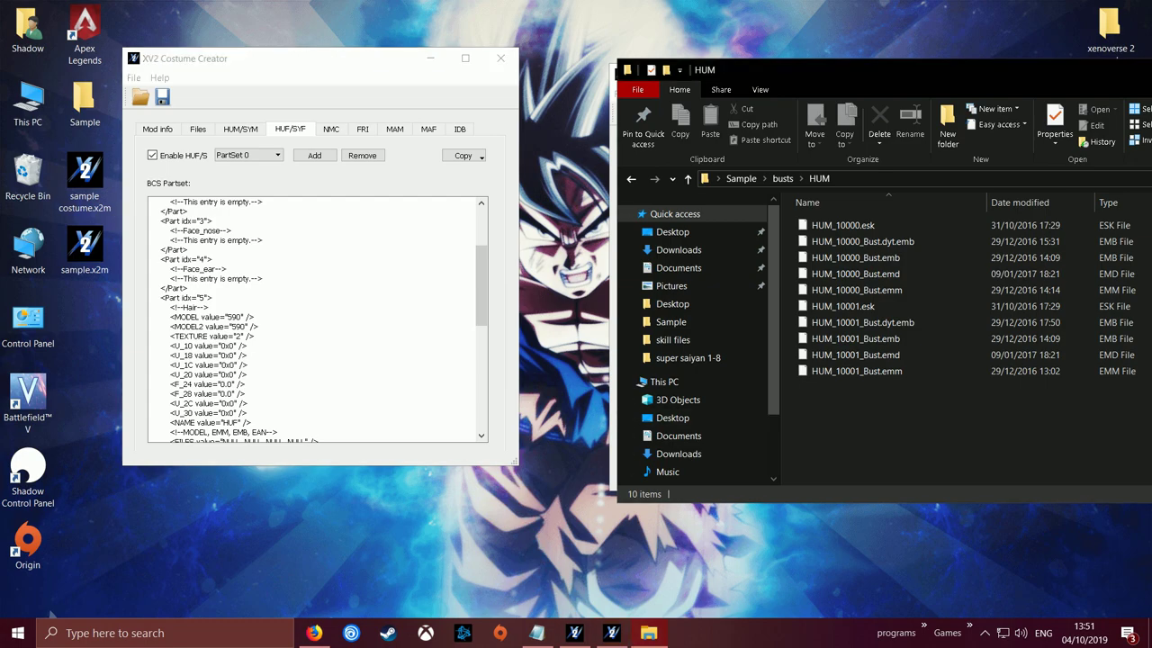
pyautogui.press('Up')
pyautogui.press('Return')
pyautogui.press('Down')
pyautogui.press('Down')
pyautogui.press('Down')
pyautogui.press('Down')
pyautogui.press('Down')
pyautogui.hotkey('alt', 'Up')
pyautogui.hotkey('alt', 'Up')
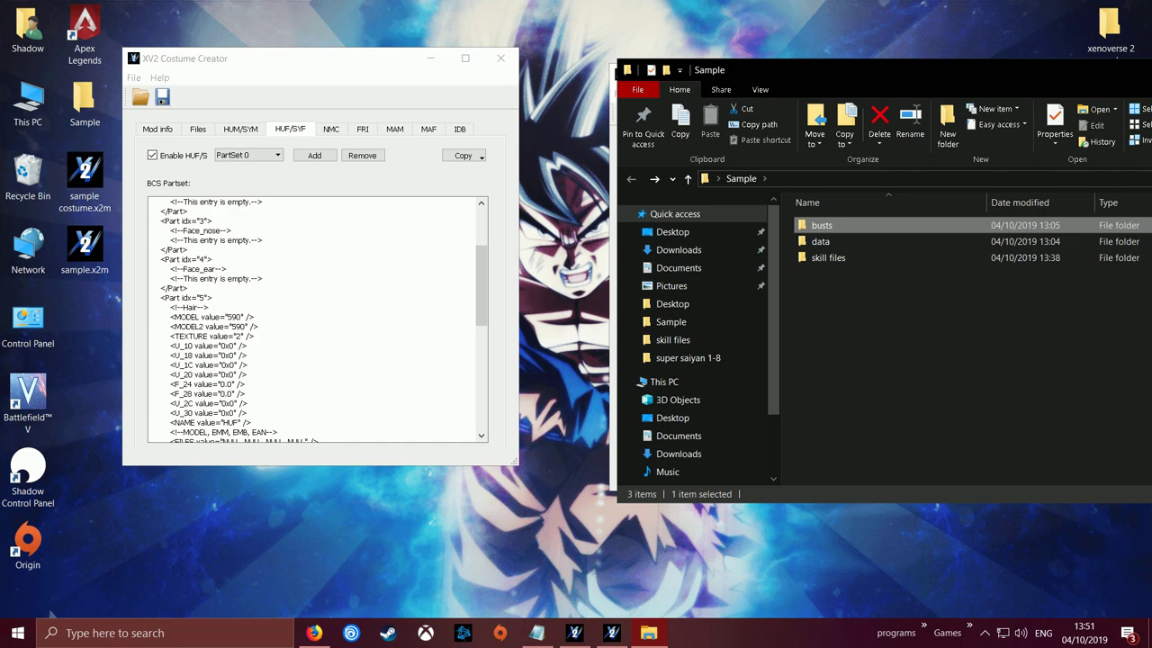
pyautogui.press('Down')
pyautogui.press('Return')
pyautogui.press('Down')
pyautogui.press('Return')
pyautogui.press('Down')
pyautogui.press('Return')
pyautogui.press('Down')
pyautogui.press('Down')
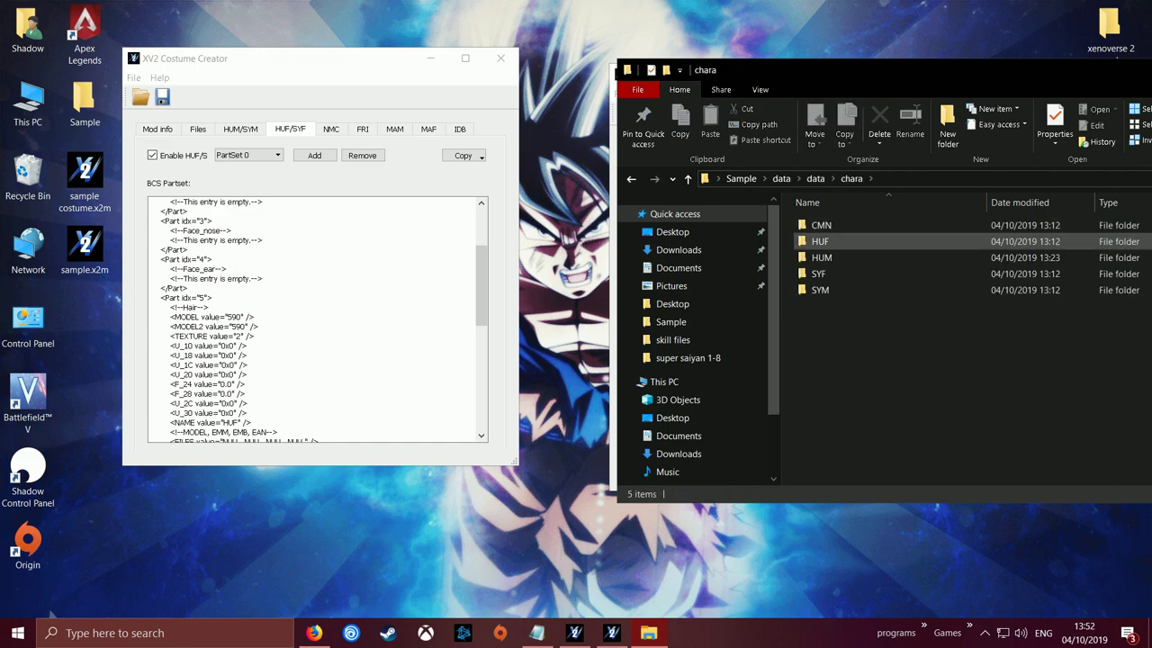
pyautogui.press('Return')
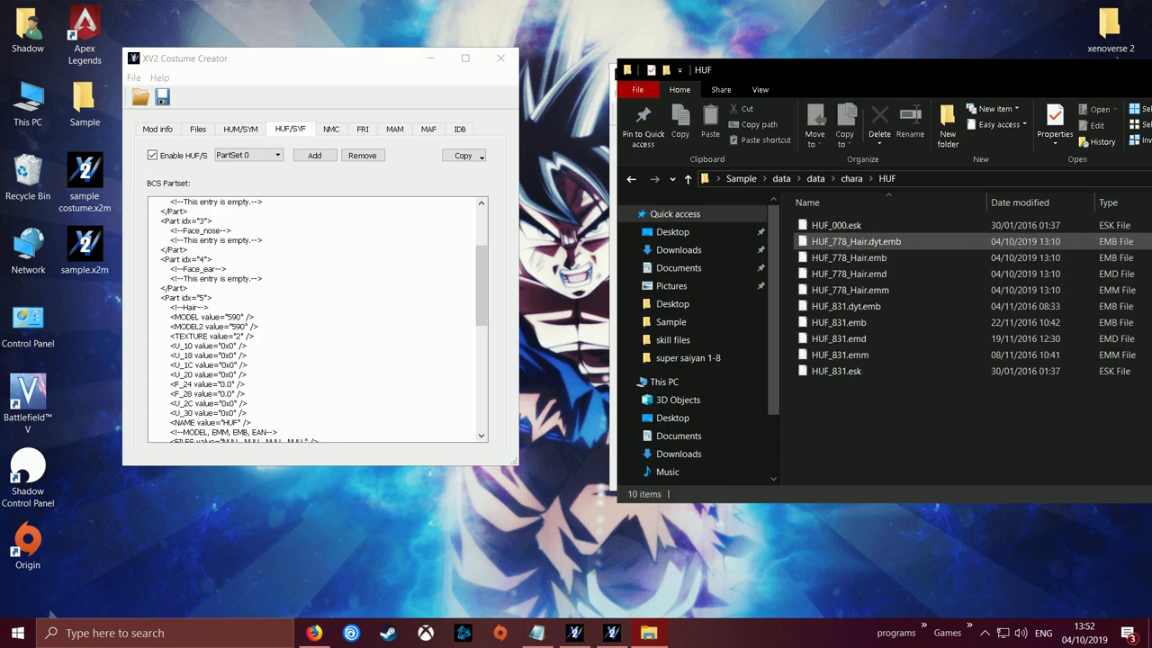
# Step: Examine the hair files in the chara/HUF folder for the model ID used in their names
pyautogui.press('Down')
pyautogui.press('Down')
pyautogui.press('Down')
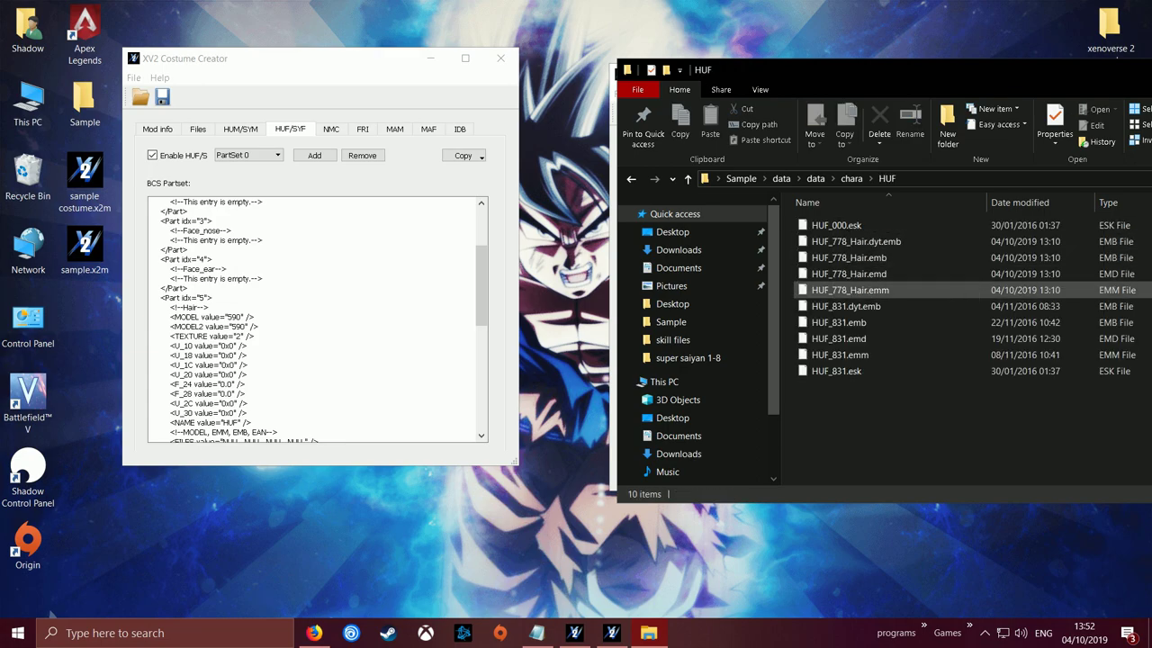
pyautogui.press('Up')
pyautogui.press('Up')
pyautogui.press('Down')
pyautogui.press('Up')
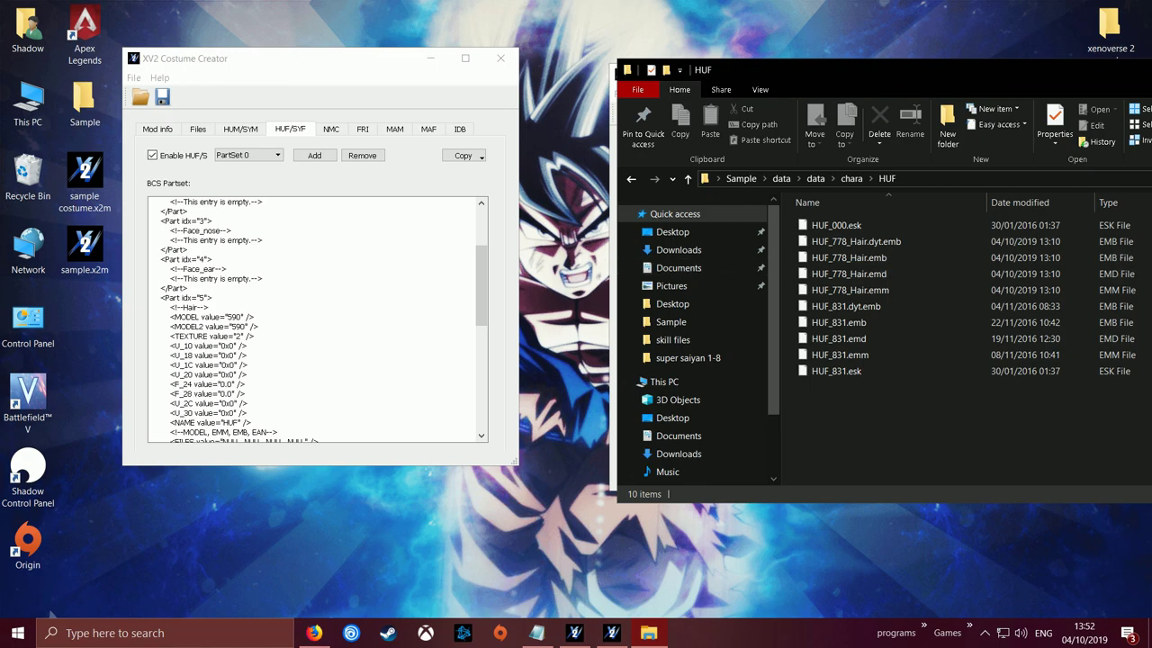
# Step: In XV2 Costume Creator, set the Hair MODEL and MODEL2 values of HUF/SYF PartSet 0 to 778, keeping the closing quotes
pyautogui.moveTo(228, 317); pyautogui.dragTo(244, 317)
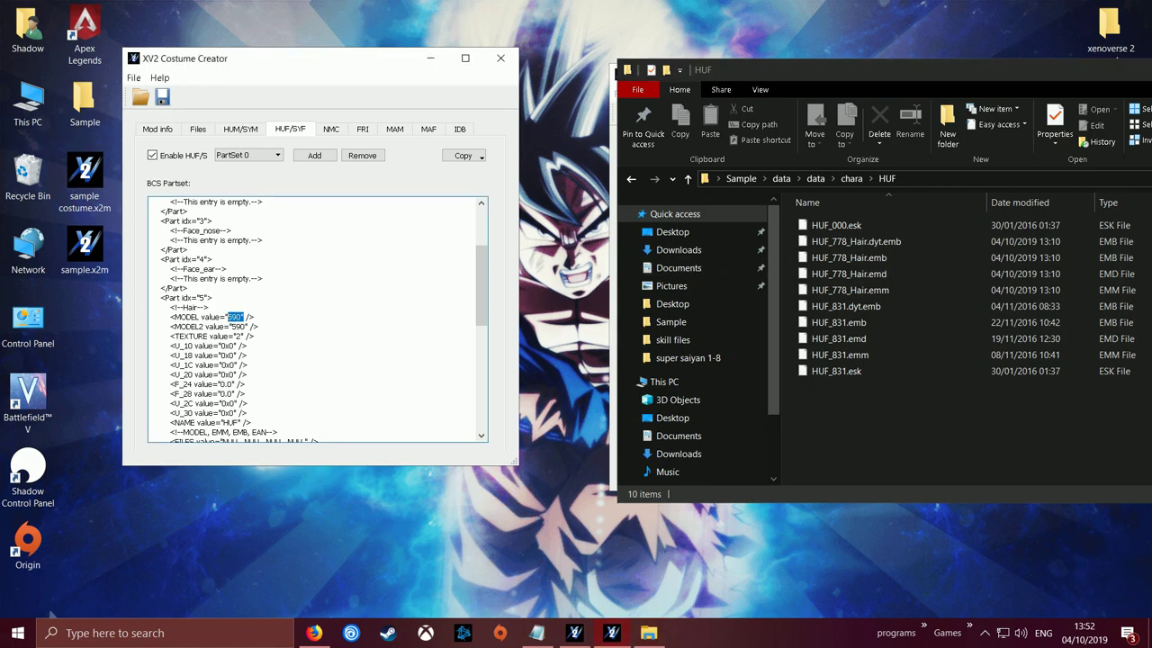
pyautogui.write('778')
pyautogui.doubleClick(238, 327)
pyautogui.write('778')
pyautogui.scroll(-1, 238, 327)
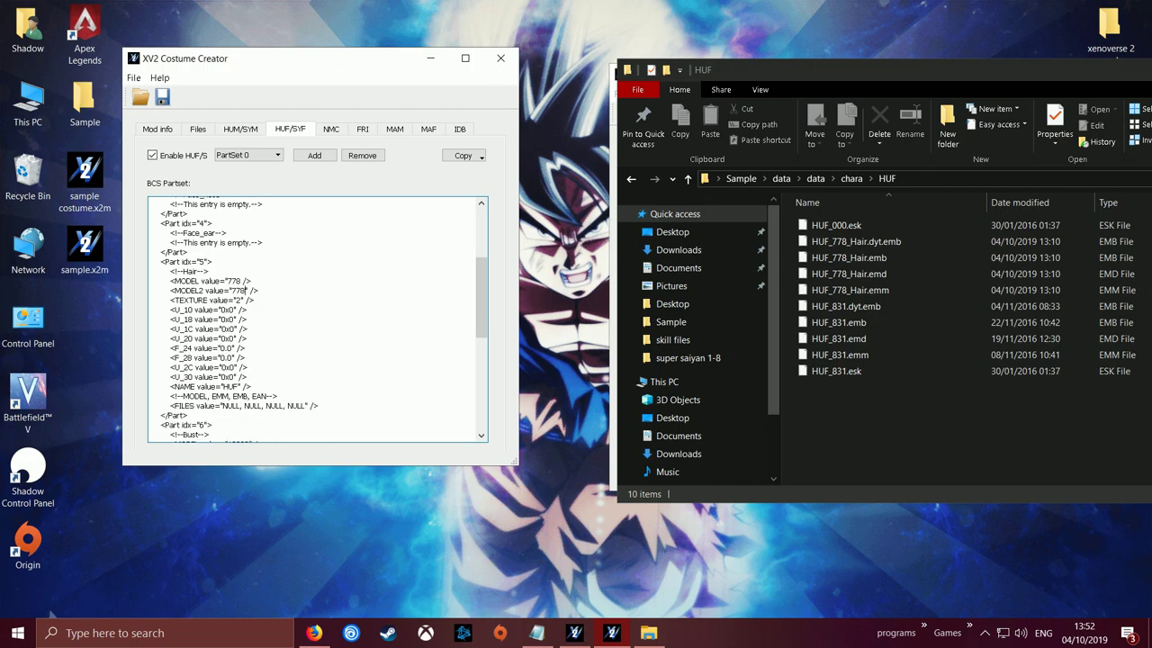
pyautogui.write('"')
# Step: Check the Bust entry's MODEL value in HUF/SYF PartSet 0
pyautogui.scroll(-1, 317, 319)
pyautogui.scroll(-3, 318, 320)
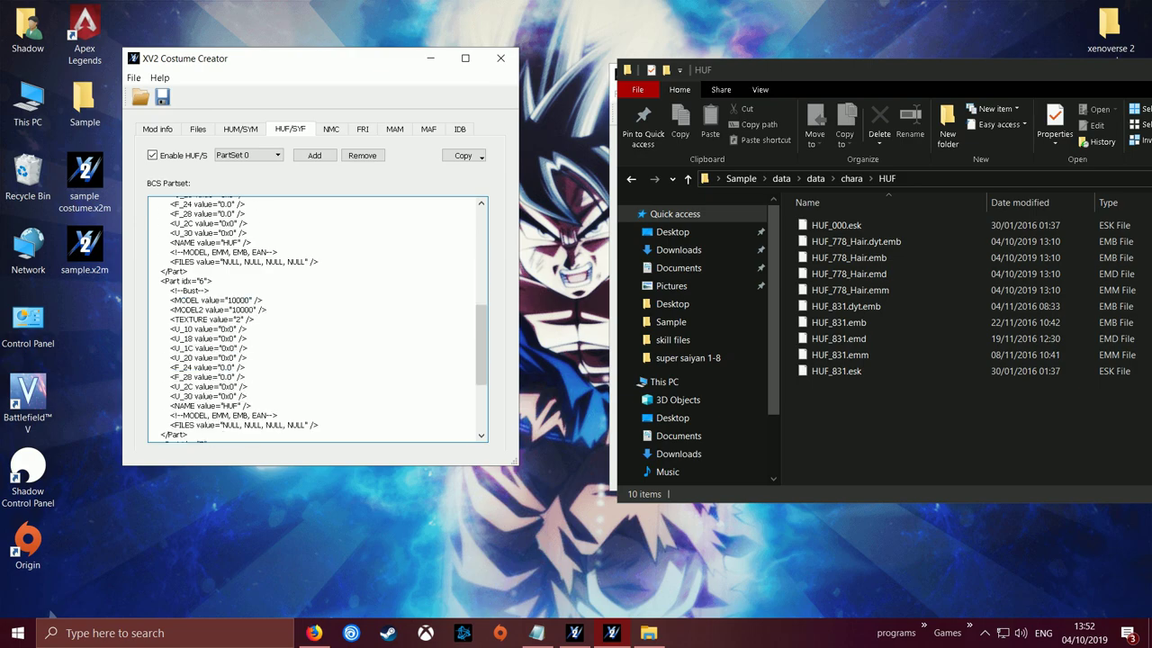
pyautogui.moveTo(230, 300); pyautogui.dragTo(250, 301)
pyautogui.click(250, 300)
pyautogui.press('Tab')
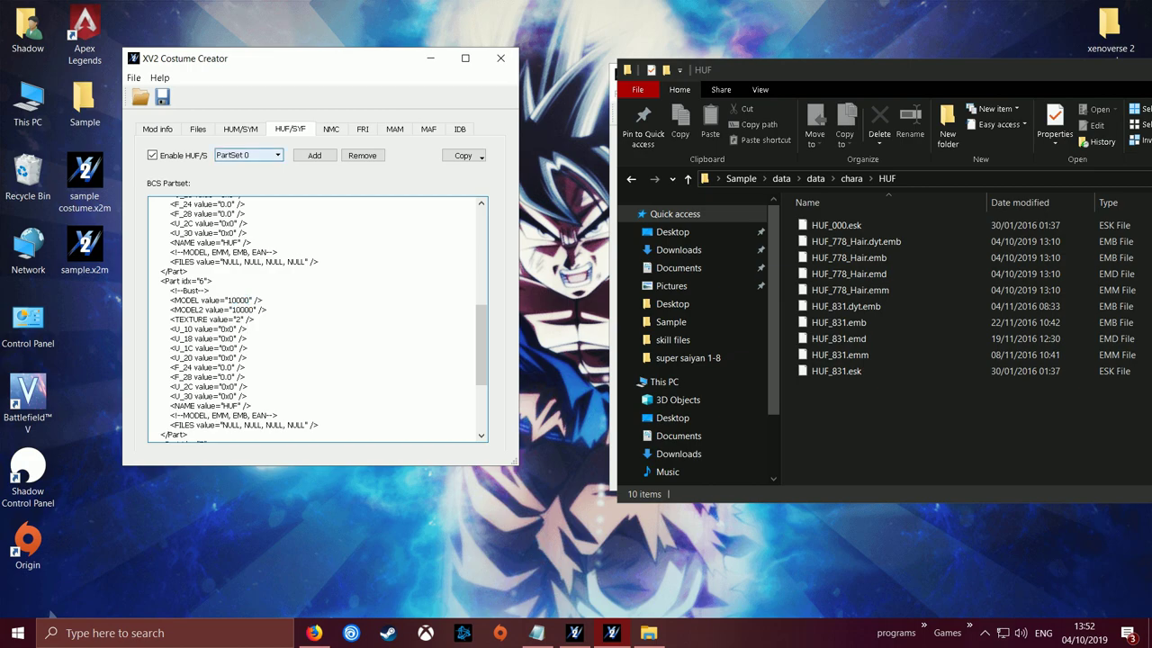
# Step: Switch the HUF/SYF settings to PartSet 1 and set its Hair MODEL and MODEL2 values to 778
pyautogui.click(255, 155)
pyautogui.press('Down')
pyautogui.press('Return')
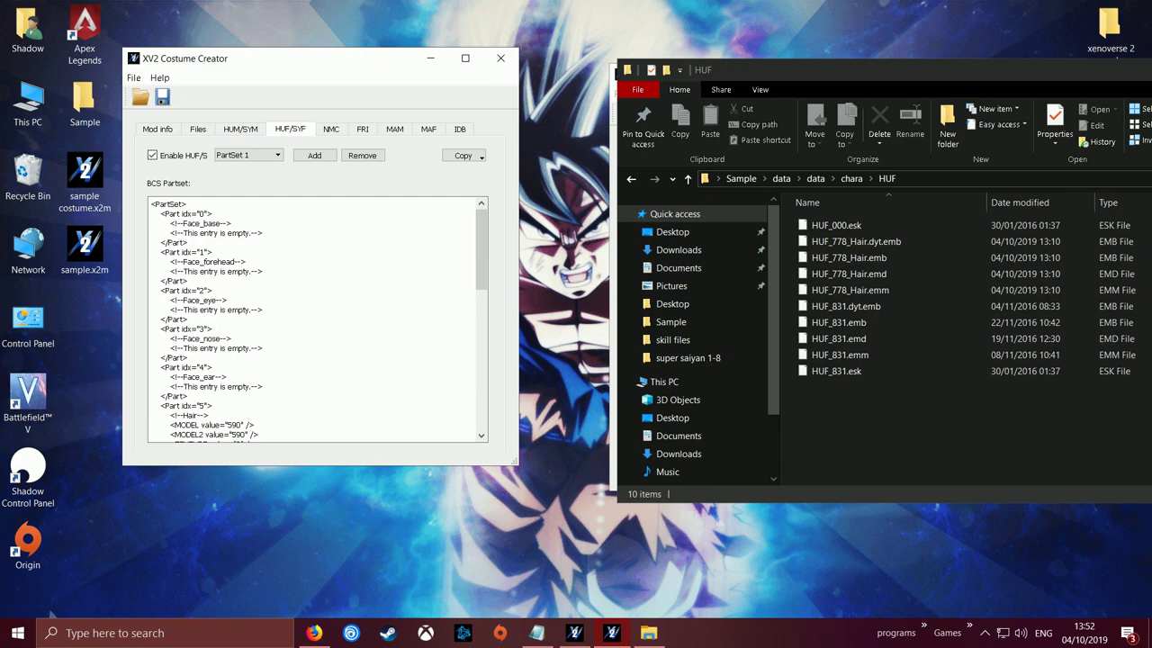
pyautogui.click(248, 154)
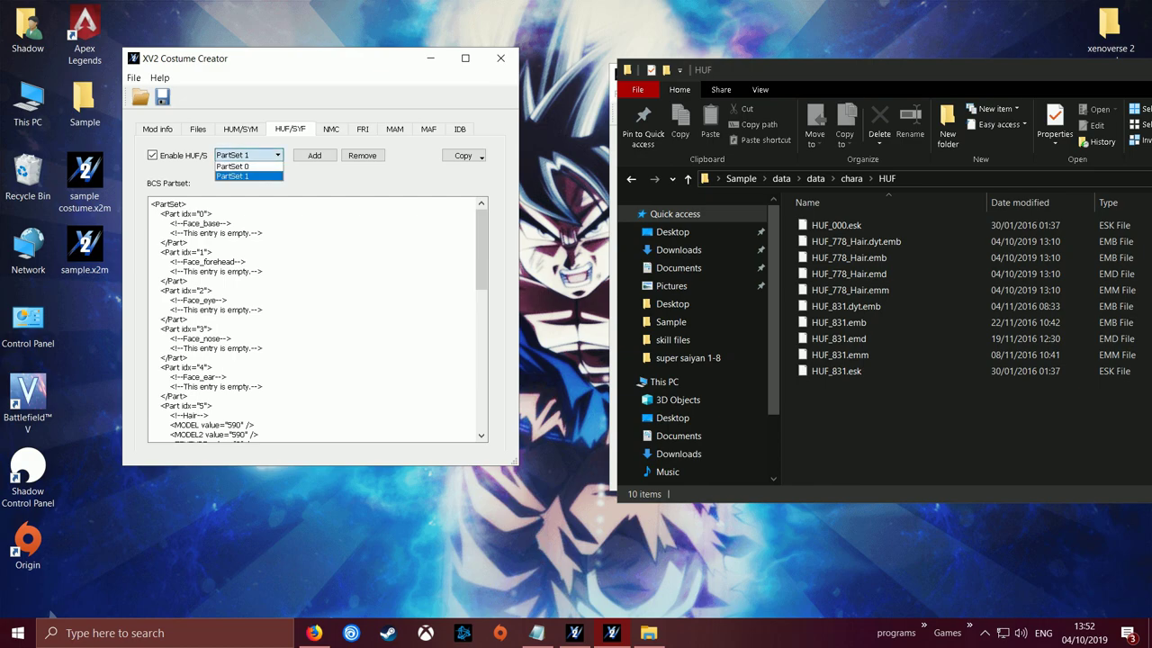
pyautogui.click(249, 176)
pyautogui.scroll(-2, 318, 320)
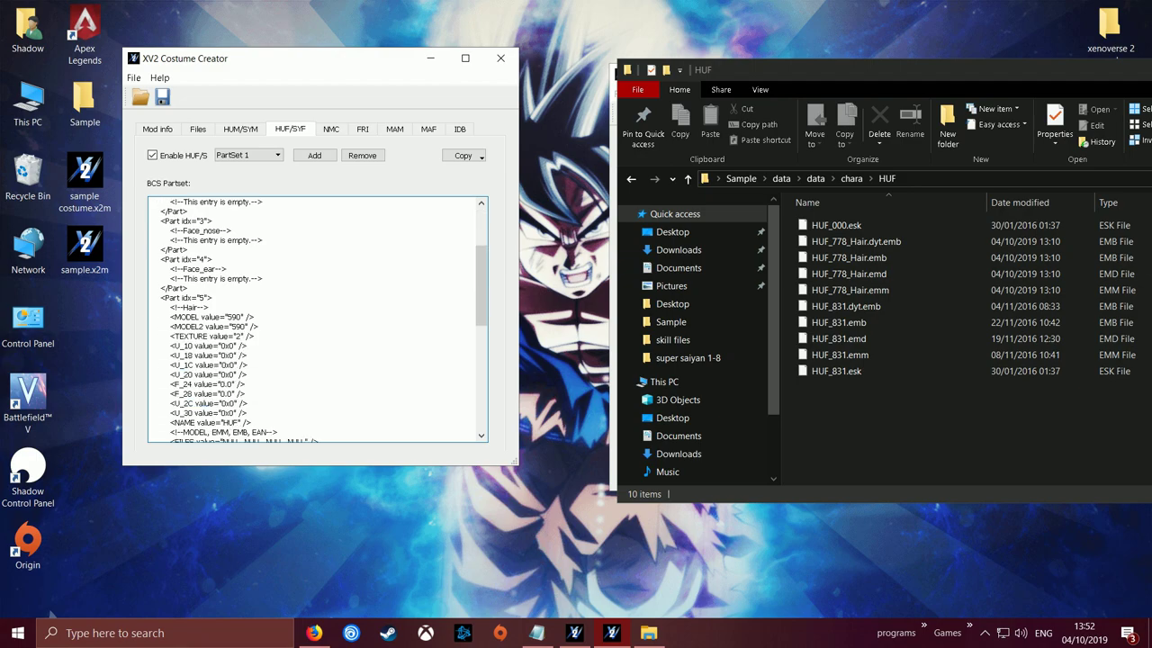
pyautogui.moveTo(231, 317); pyautogui.dragTo(241, 317)
pyautogui.press('BackSpace')
pyautogui.press('BackSpace')
pyautogui.write('778')
pyautogui.moveTo(232, 326); pyautogui.dragTo(244, 326)
pyautogui.write('778')
# Step: Set the Bust MODEL and MODEL2 values of HUF/SYF PartSet 1 to 10001
pyautogui.scroll(-3, 245, 327)
pyautogui.scroll(-3, 270, 320)
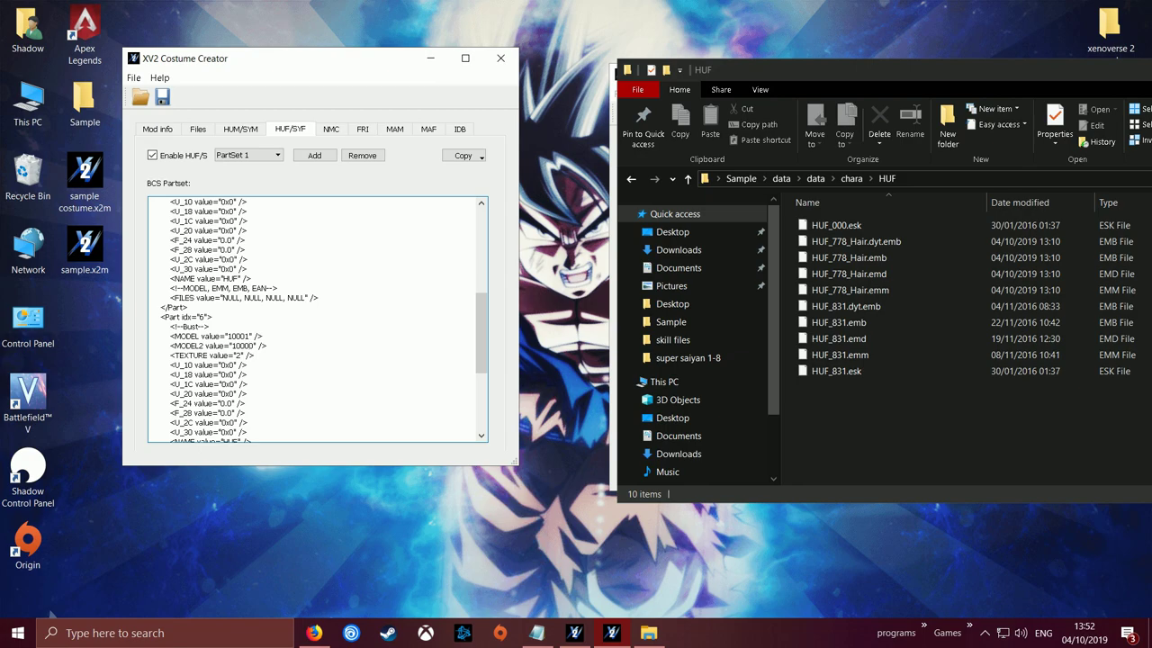
pyautogui.press('BackSpace')
pyautogui.write('1')
# Step: In File Explorer, open the Sample/busts/HUF folder and examine its bust model files and their IDs
pyautogui.click(632, 179)
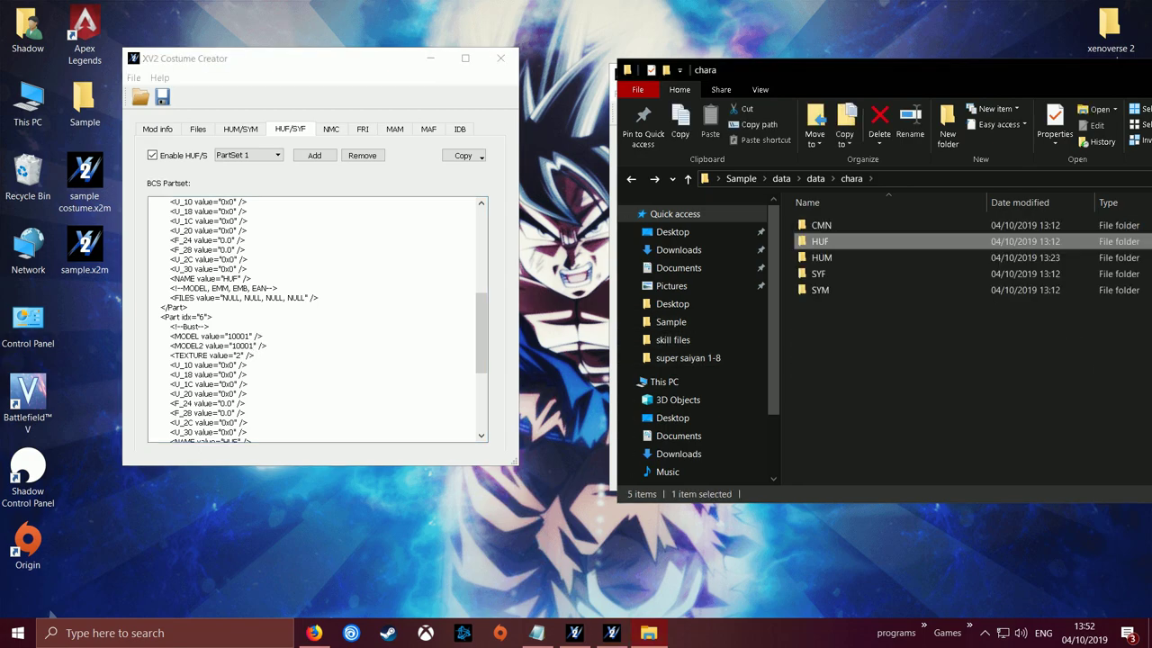
pyautogui.hotkey('alt', 'Left')
pyautogui.hotkey('alt', 'Left')
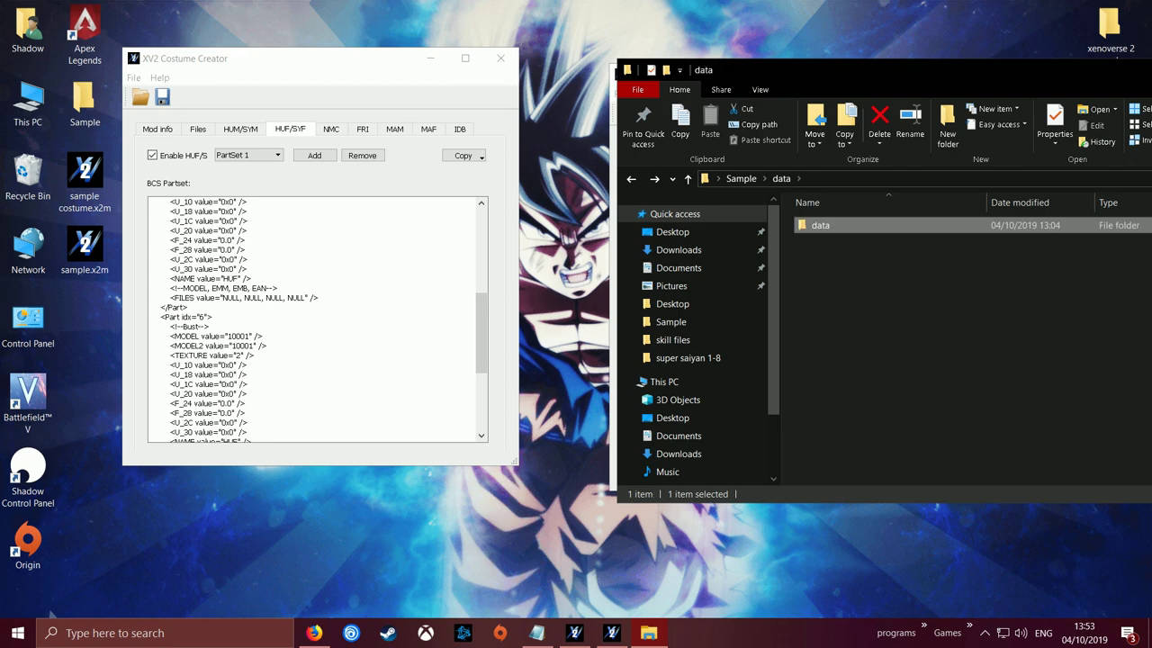
pyautogui.press('BackSpace')
pyautogui.press('Up')
pyautogui.press('Return')
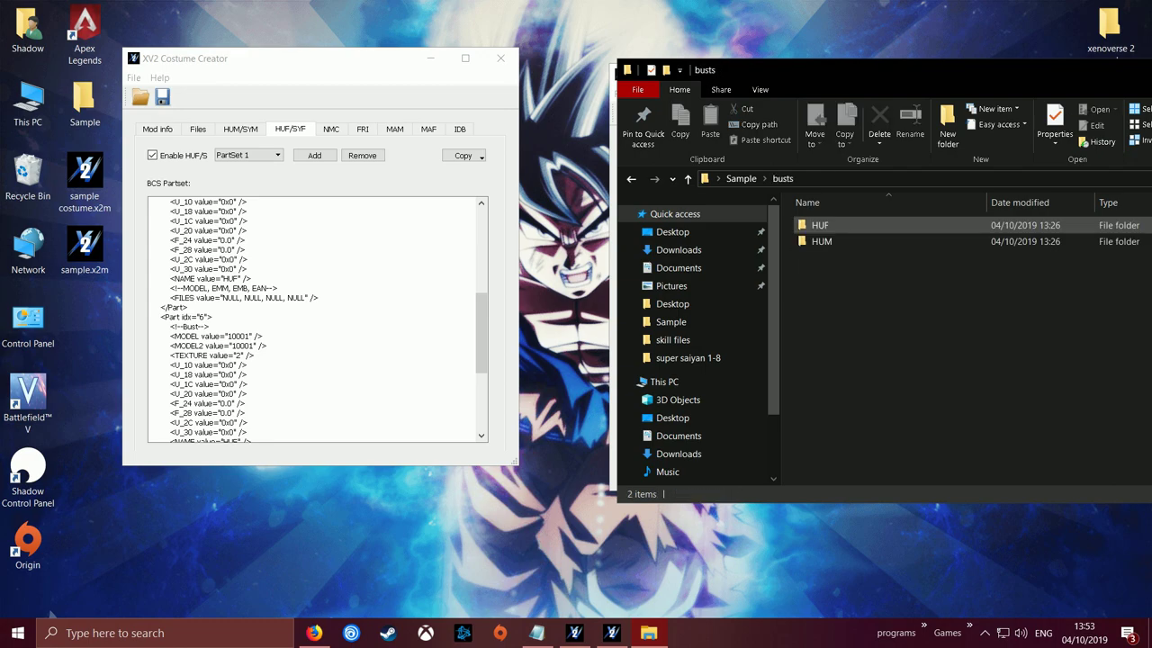
pyautogui.press('Return')
pyautogui.press('Down')
pyautogui.press('Down')
pyautogui.press('Down')
pyautogui.press('Down')
pyautogui.press('Down')
pyautogui.press('Down')
pyautogui.press('Down')
pyautogui.press('Down')
pyautogui.press('Down')
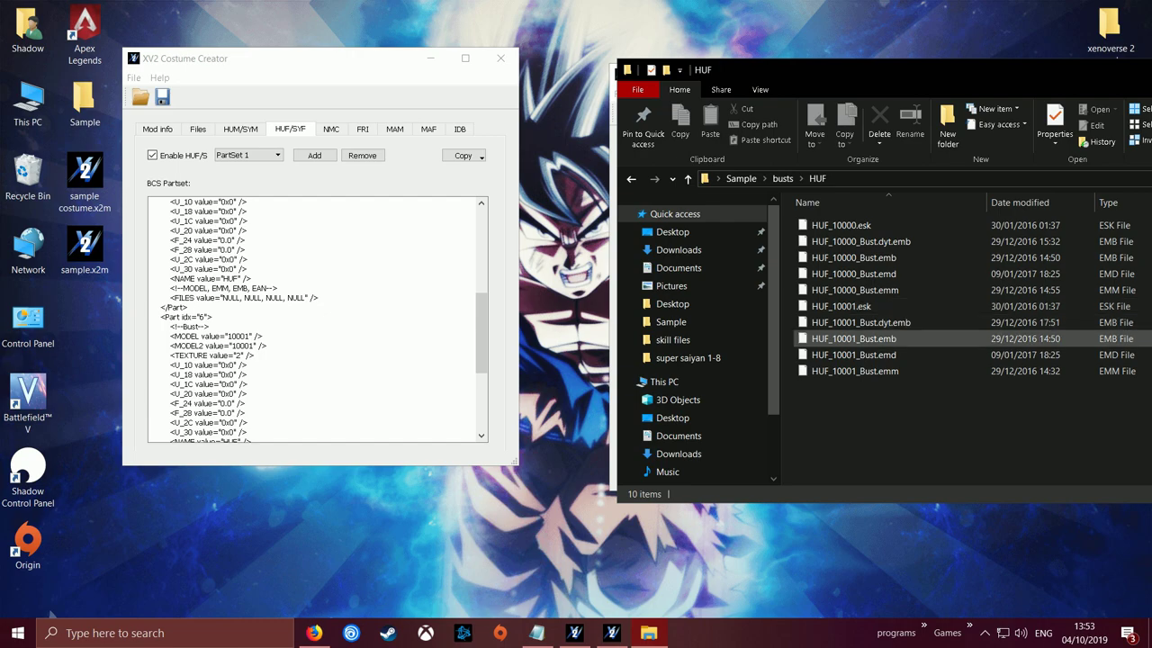
pyautogui.press('Up')
pyautogui.press('Up')
pyautogui.press('Up')
pyautogui.press('Up')
pyautogui.press('Up')
pyautogui.press('Up')
pyautogui.press('Up')
pyautogui.press('Up')
# Step: Open the HUM folder inside busts and examine its bust model files and their IDs
pyautogui.press('BackSpace')
pyautogui.press('Down')
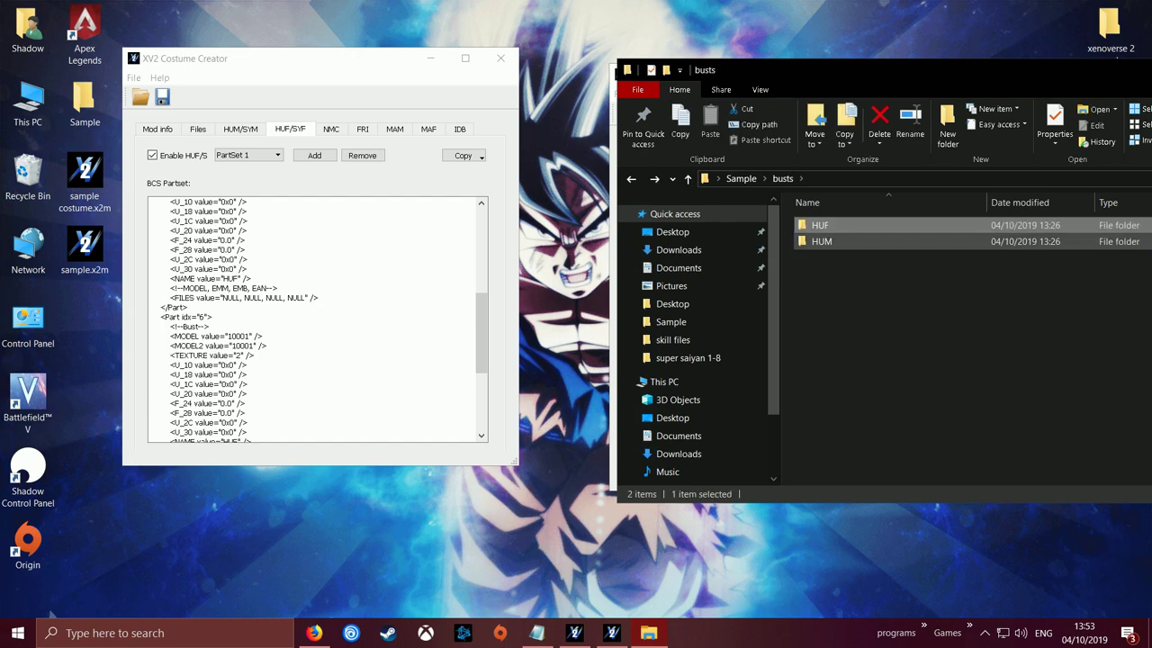
pyautogui.press('Return')
pyautogui.press('Down')
pyautogui.press('Down')
pyautogui.press('Down')
pyautogui.press('Down')
pyautogui.press('Down')
pyautogui.press('Down')
pyautogui.press('Down')
pyautogui.press('Down')
pyautogui.press('Up')
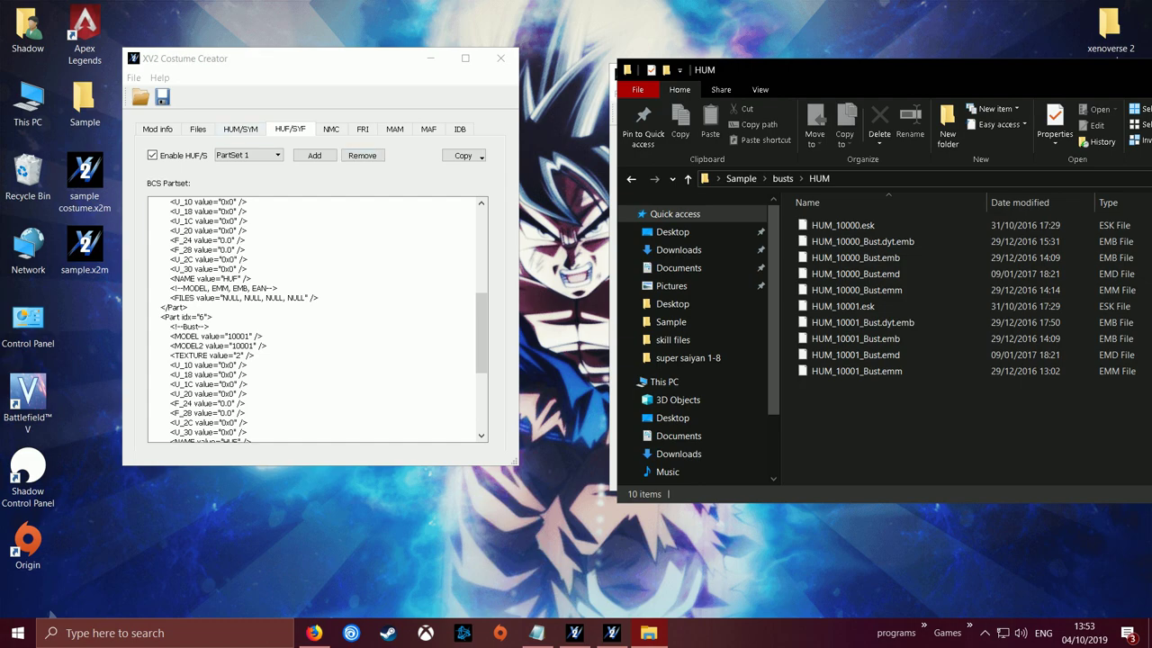
# Step: In XV2 Costume Creator, review the Hair and Bust entries of HUF/SYF PartSet 1
pyautogui.click(315, 320)
pyautogui.scroll(5, 315, 320)
pyautogui.press('pageup')
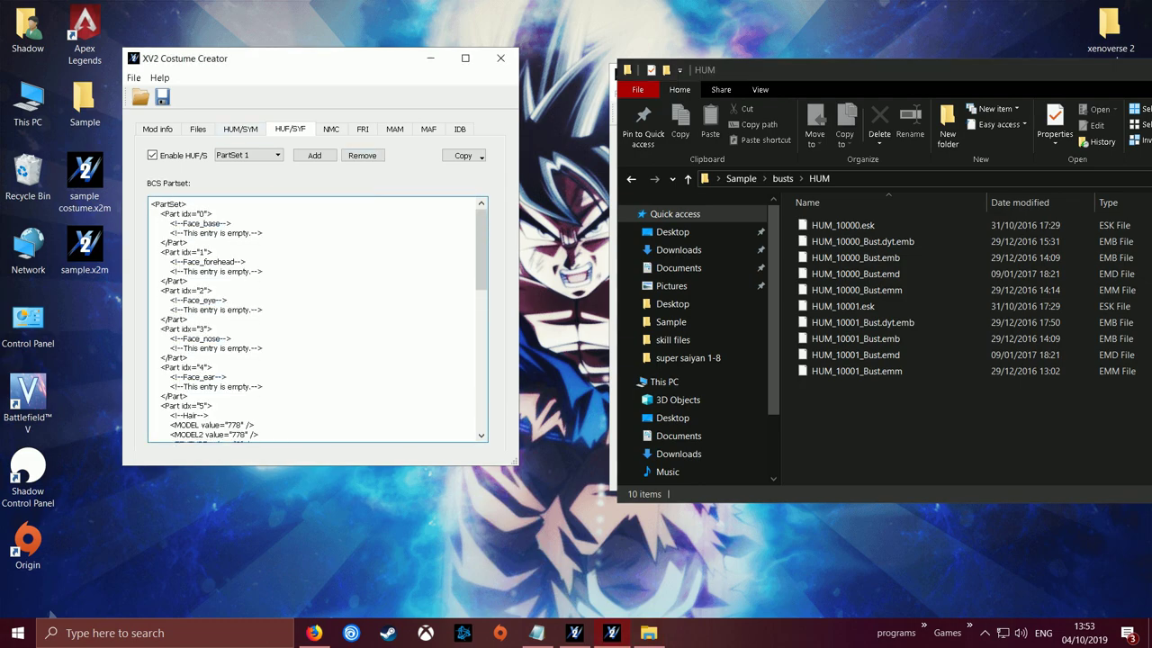
pyautogui.press('pagedown')
pyautogui.press('pagedown')
pyautogui.press('pagedown')
pyautogui.press('pagedown')
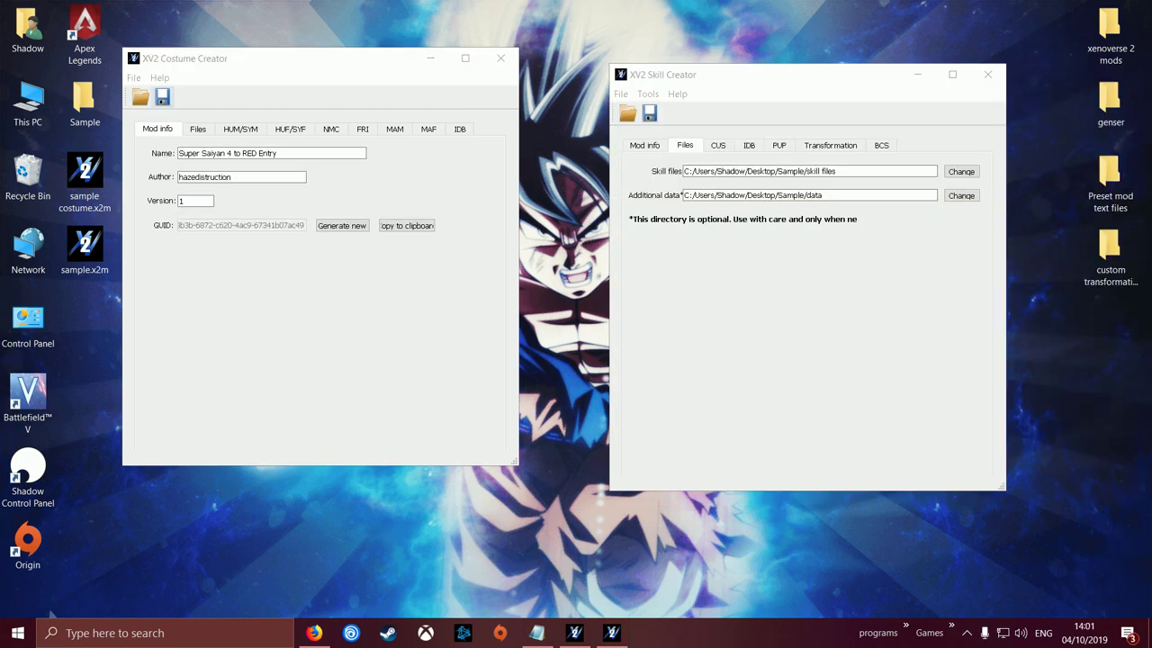
# Step: Save the costume to the Desktop as sample costume.x2m, replacing the existing file
pyautogui.click(162, 96)
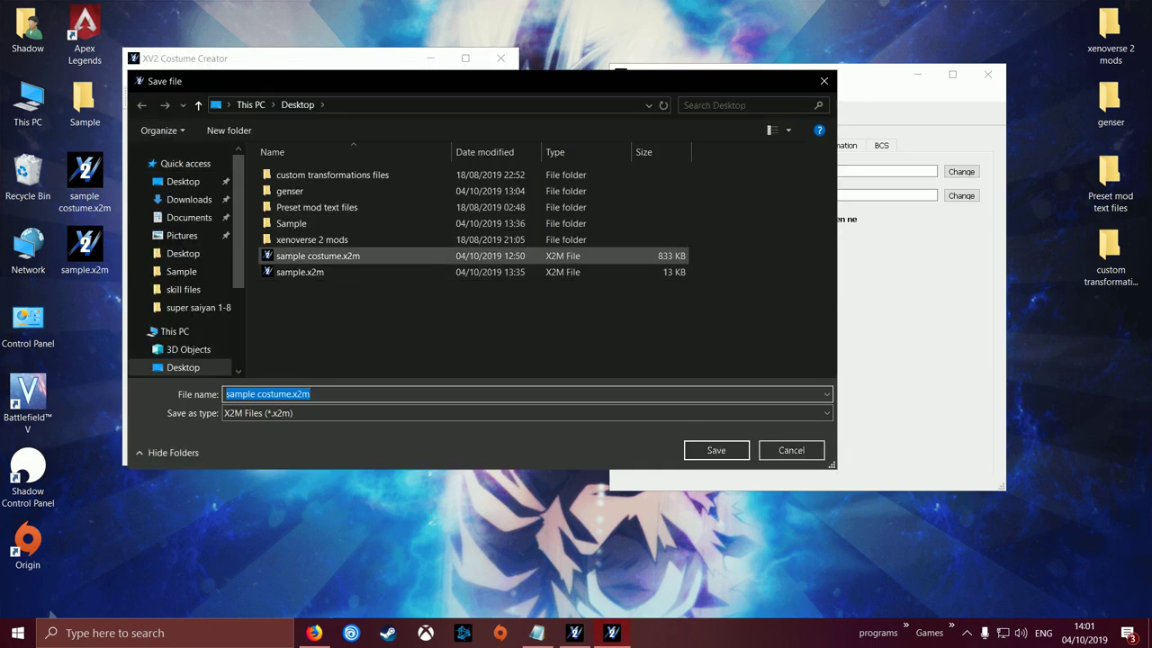
pyautogui.click(301, 256)
pyautogui.click(716, 450)
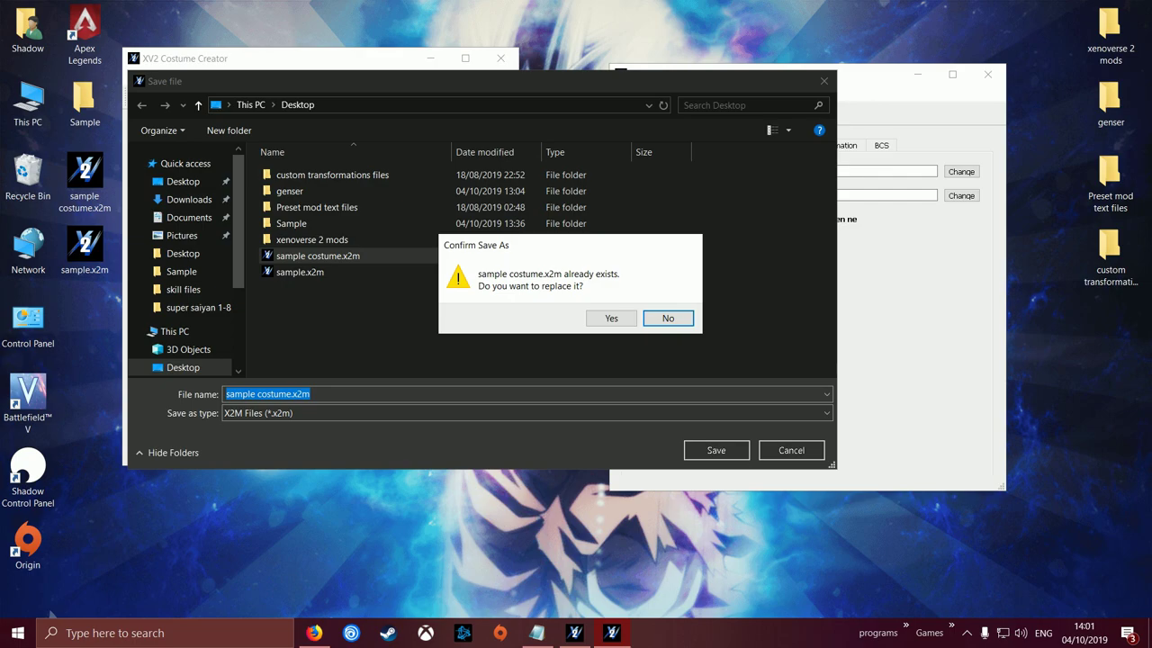
pyautogui.click(611, 317)
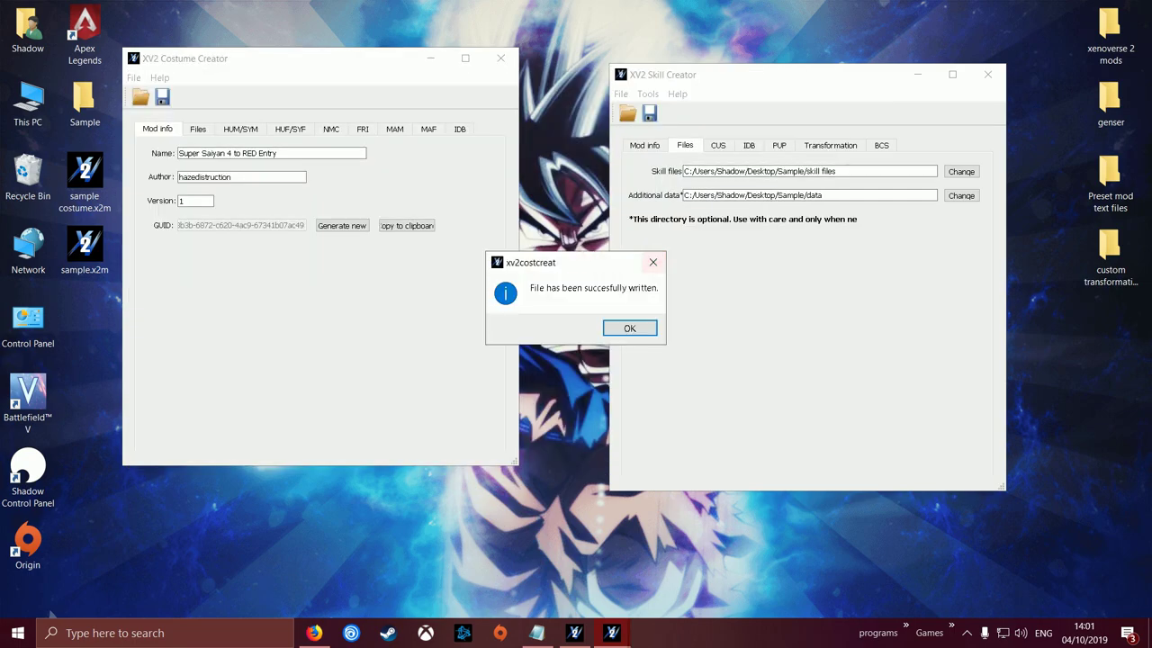
pyautogui.click(630, 328)
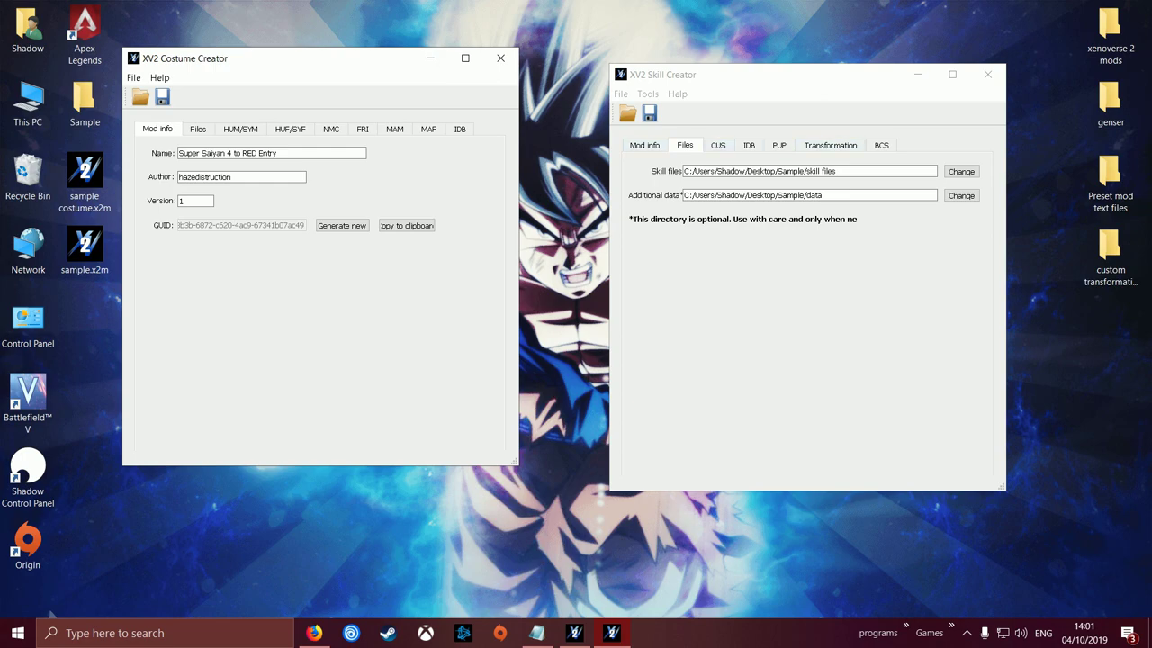
# Step: In XV2 Skill Creator, embed sample costume.x2m from the Desktop as the BCS X2M costume
pyautogui.click(882, 144)
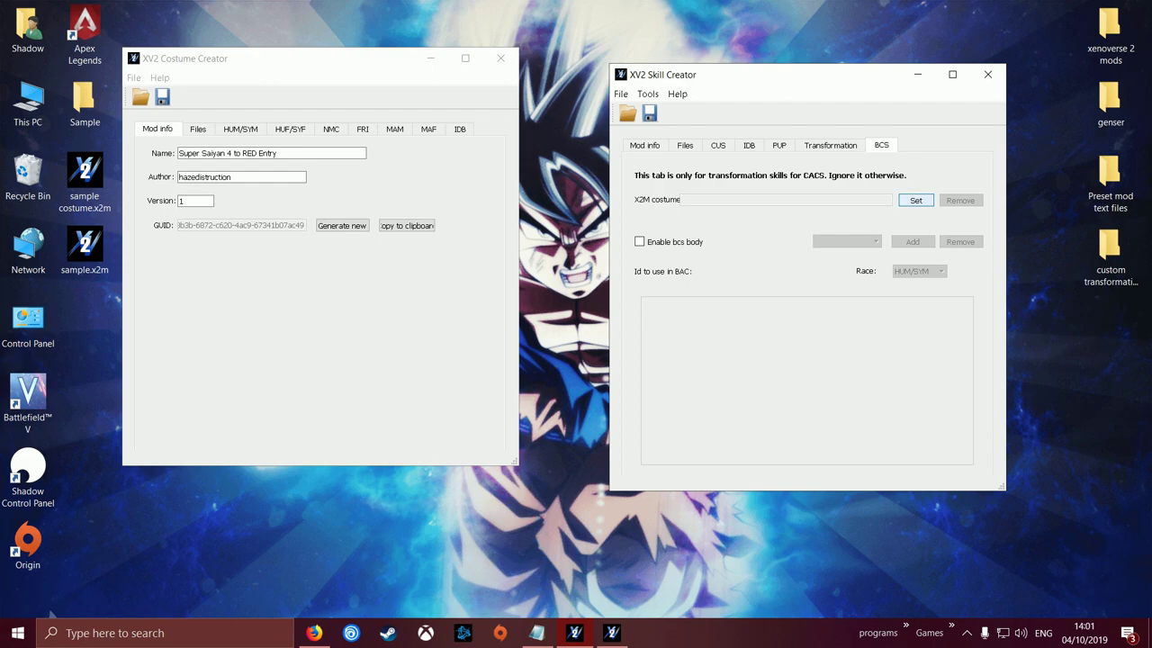
pyautogui.click(915, 199)
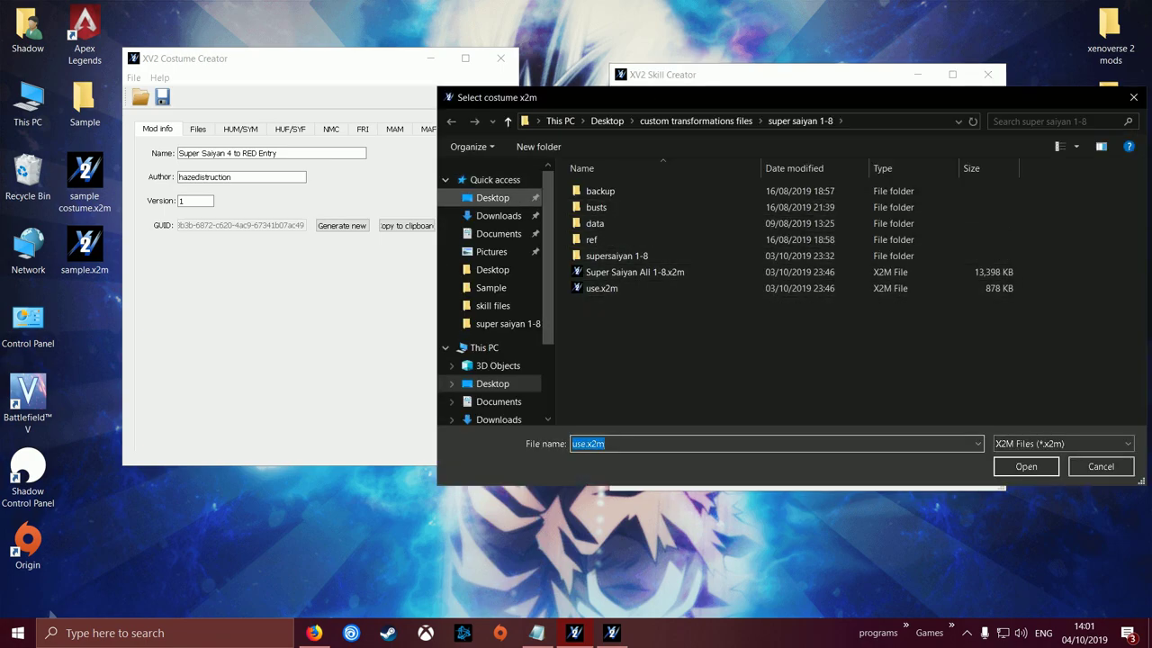
pyautogui.click(493, 197)
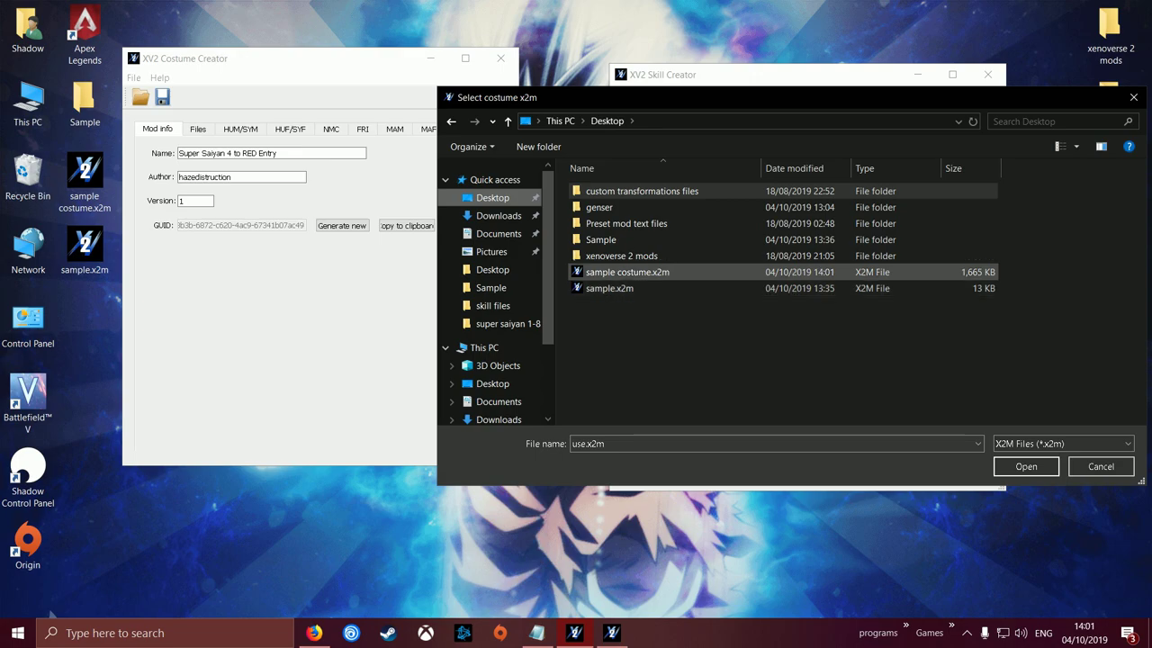
pyautogui.click(594, 272)
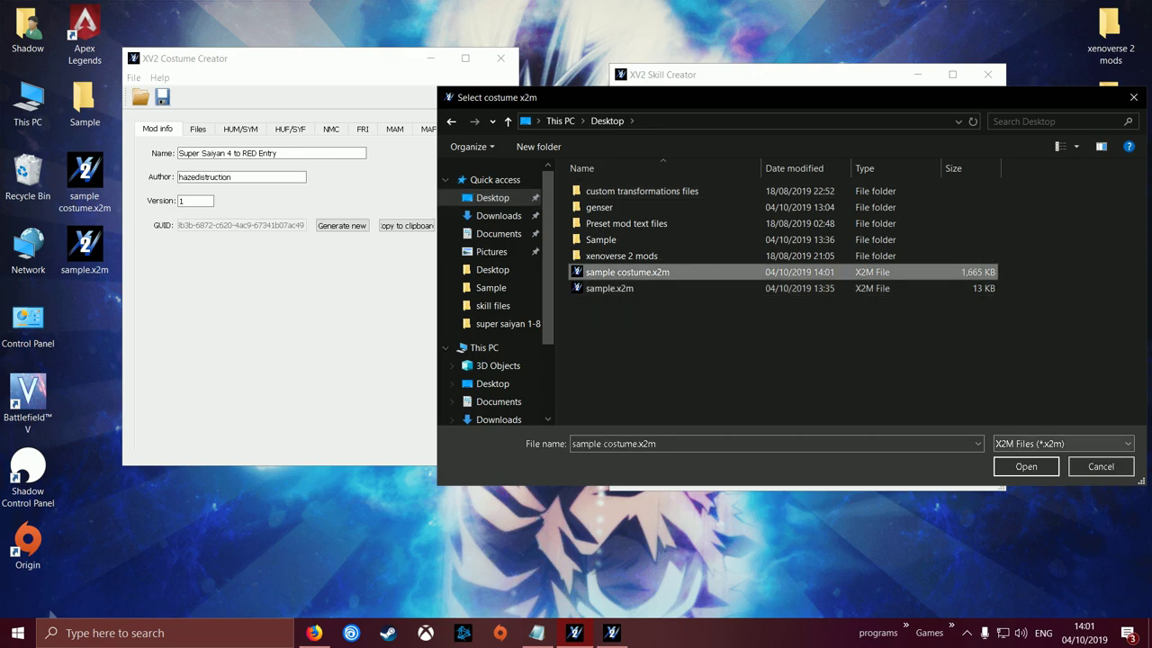
pyautogui.doubleClick(627, 272)
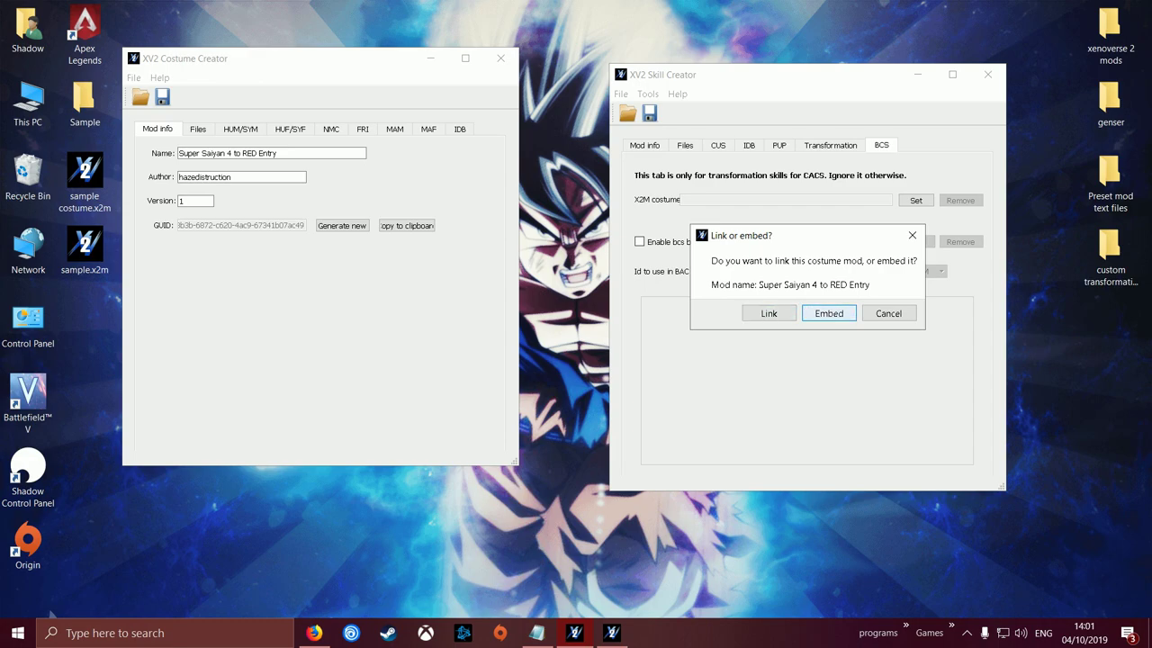
pyautogui.press('Return')
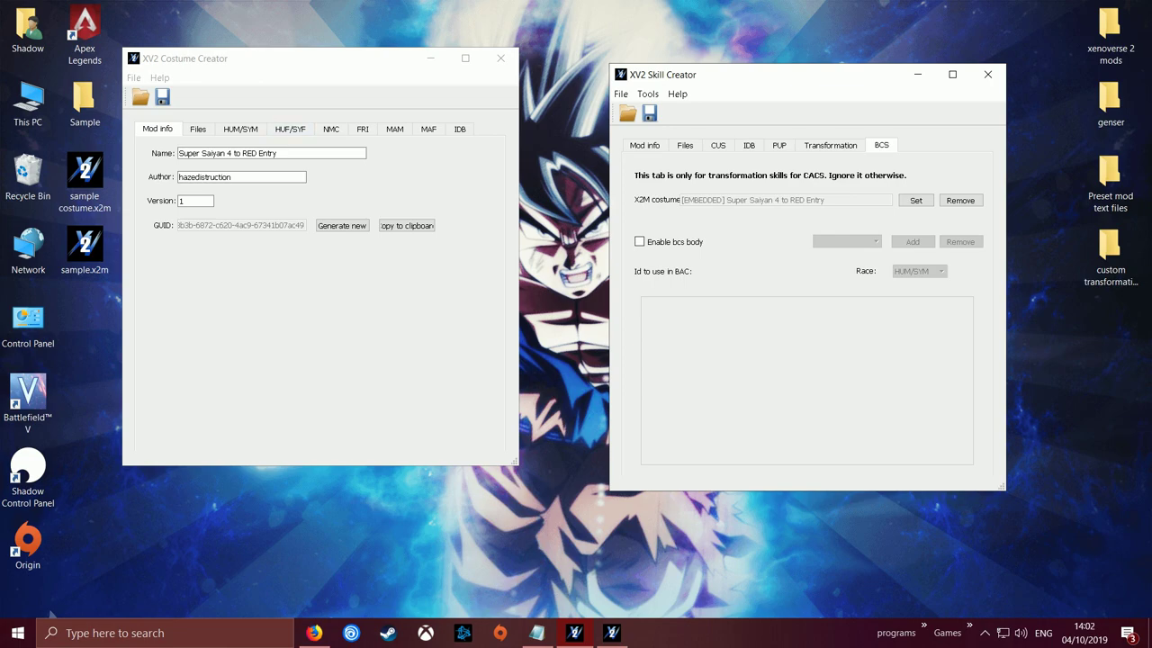
# Step: Review the file directories set for the costume and for the skill, including the skill's additional data path
pyautogui.click(198, 128)
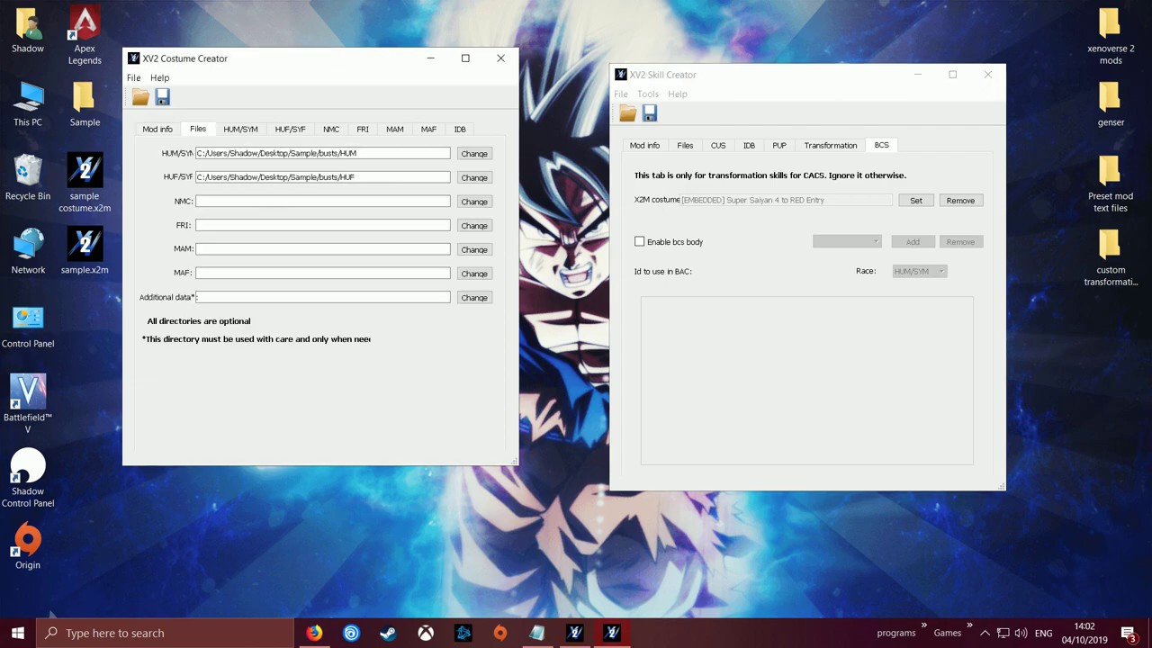
pyautogui.click(685, 145)
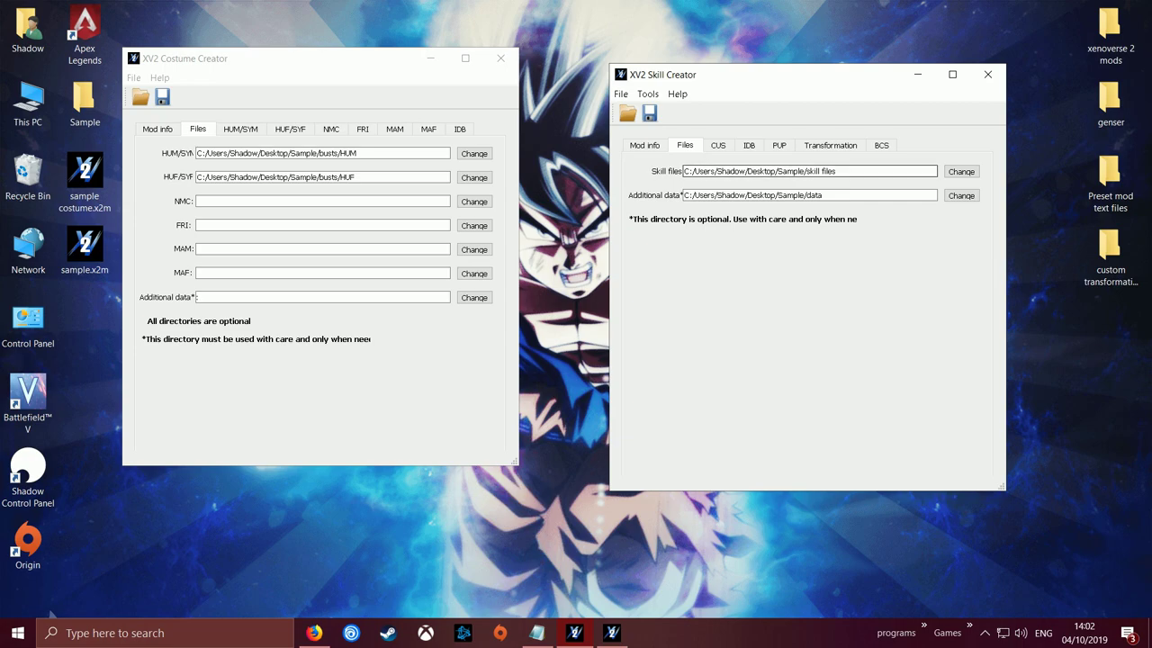
pyautogui.click(835, 196)
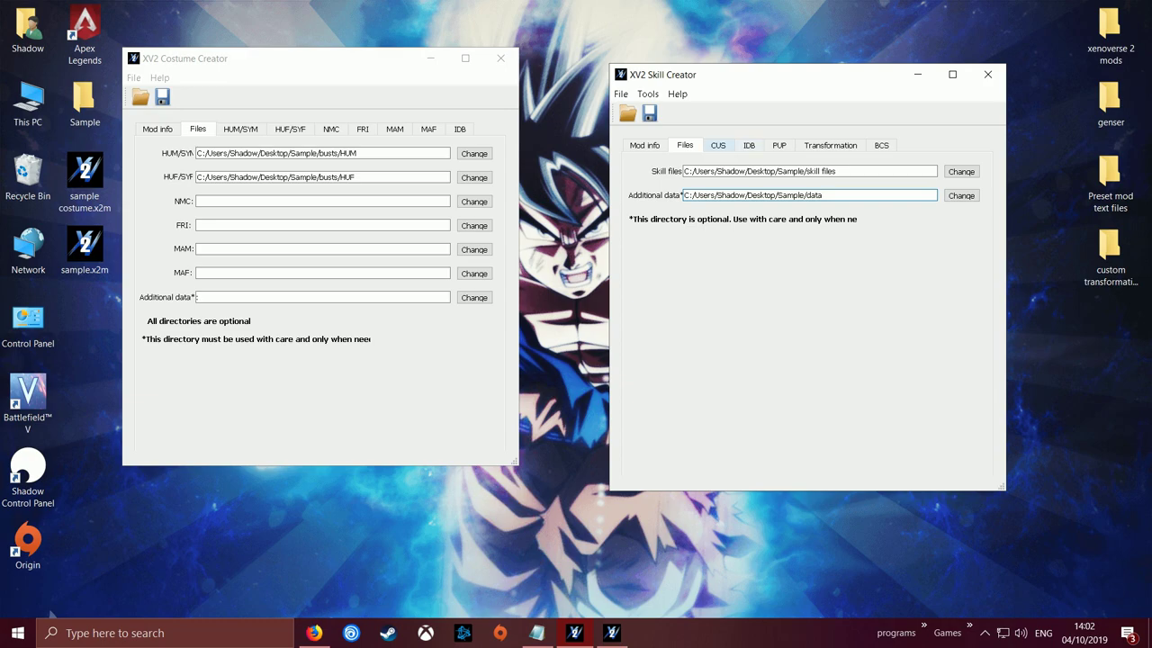
# Step: Set the skill's CUS name to SS1 in XV2 Skill Creator
pyautogui.click(718, 145)
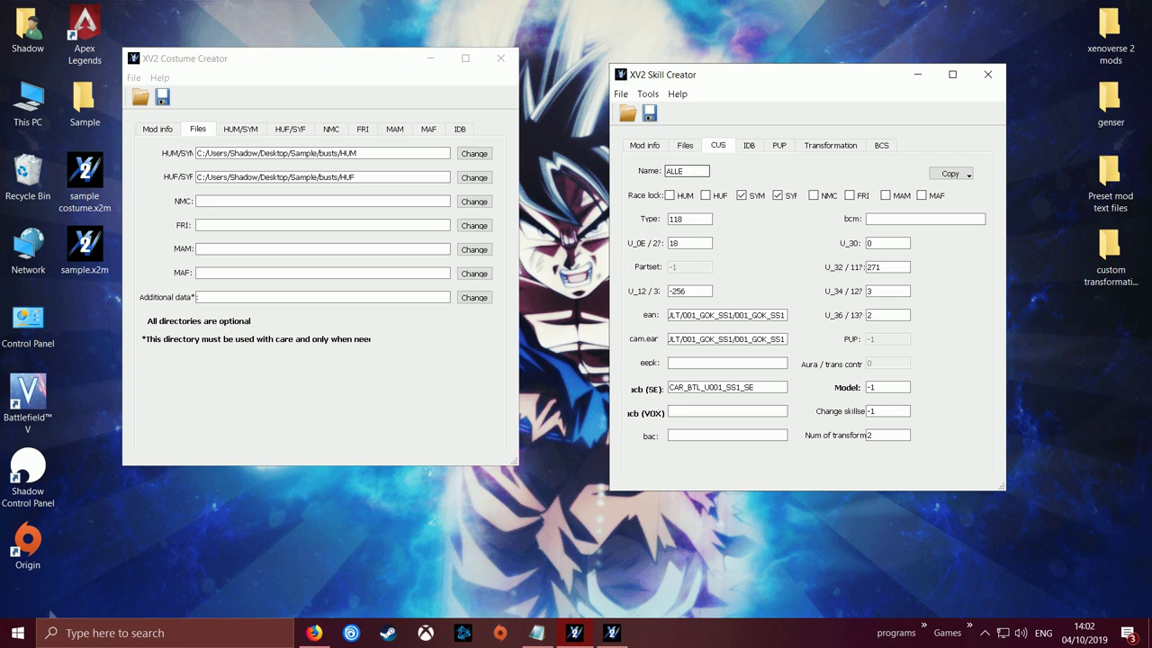
pyautogui.doubleClick(675, 171)
pyautogui.write('SG1')
pyautogui.press('BackSpace')
pyautogui.press('BackSpace')
pyautogui.write('S1')
# Step: Review the skill's embedded BCS costume, Transformation Entries 0 and 1, file directories and mod information
pyautogui.click(830, 145)
pyautogui.click(881, 145)
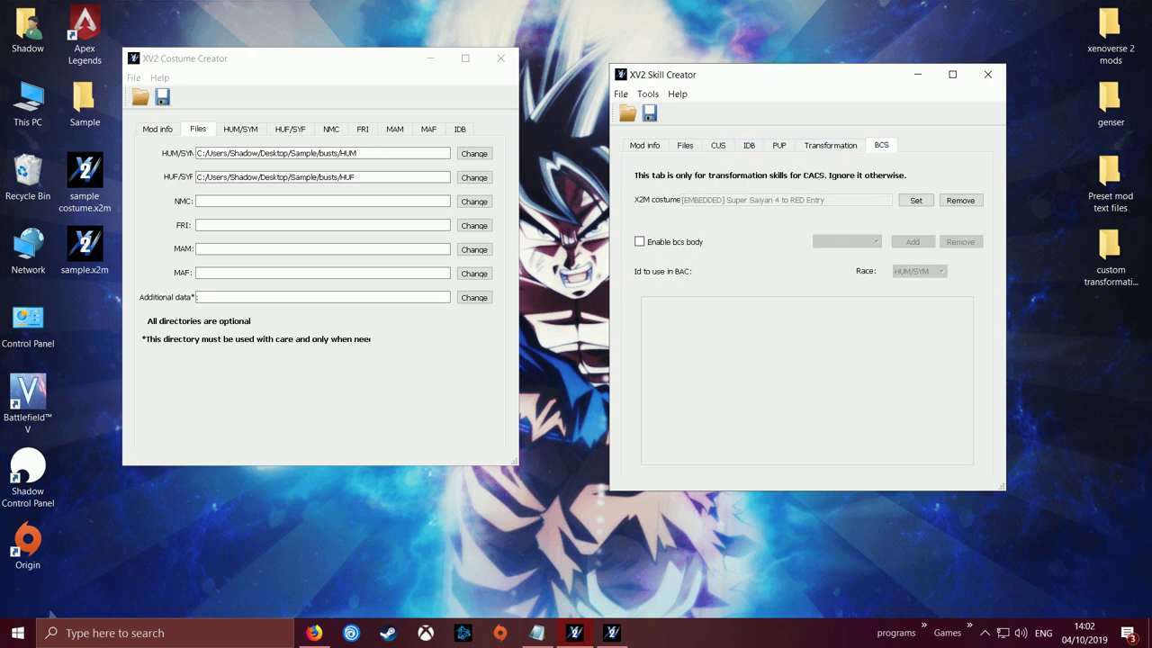
pyautogui.click(830, 145)
pyautogui.click(732, 171)
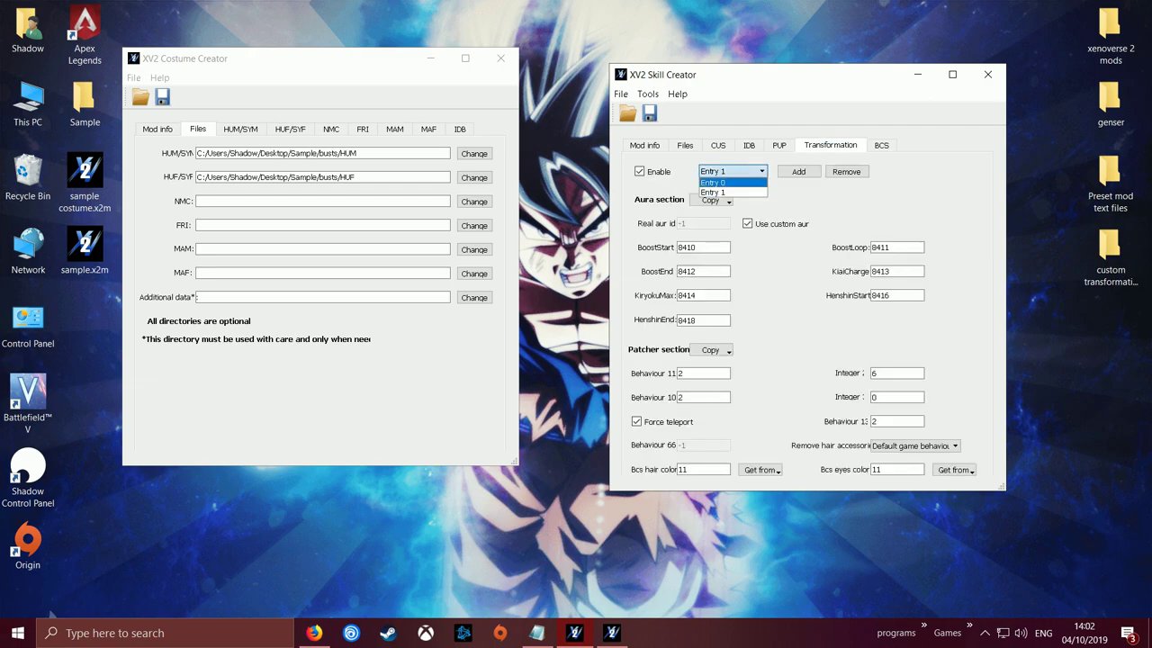
pyautogui.click(732, 183)
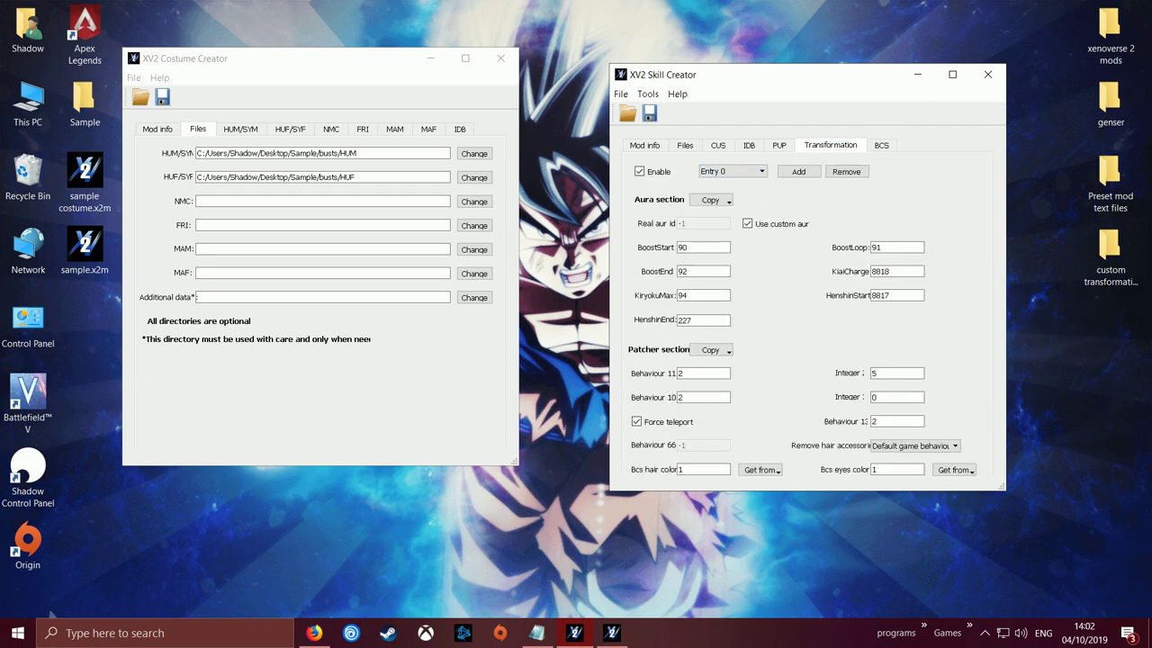
pyautogui.click(732, 171)
pyautogui.click(712, 192)
pyautogui.click(685, 145)
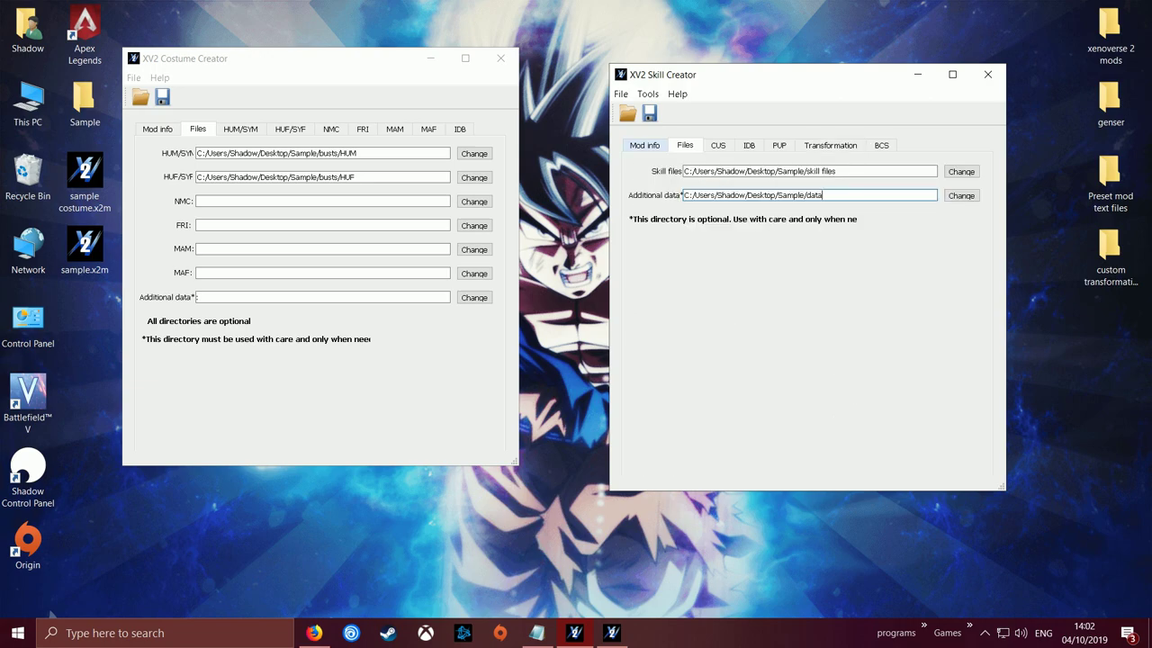
pyautogui.click(646, 145)
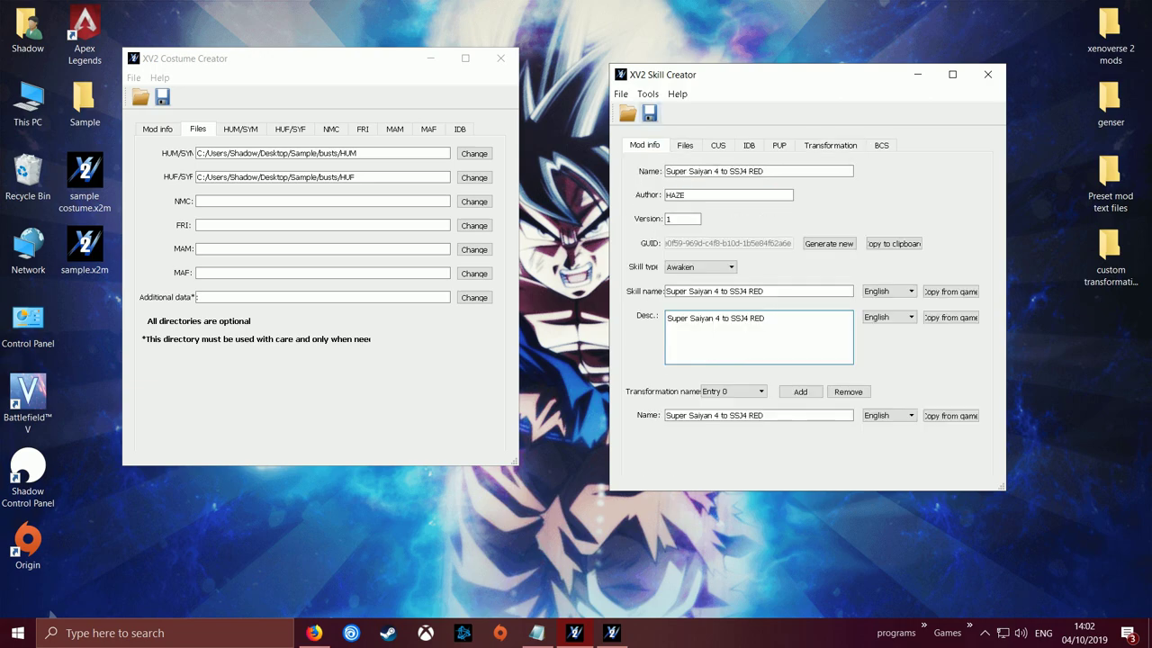
# Step: Save the skill to the Desktop as sample.x2m, replacing the existing file
pyautogui.click(648, 112)
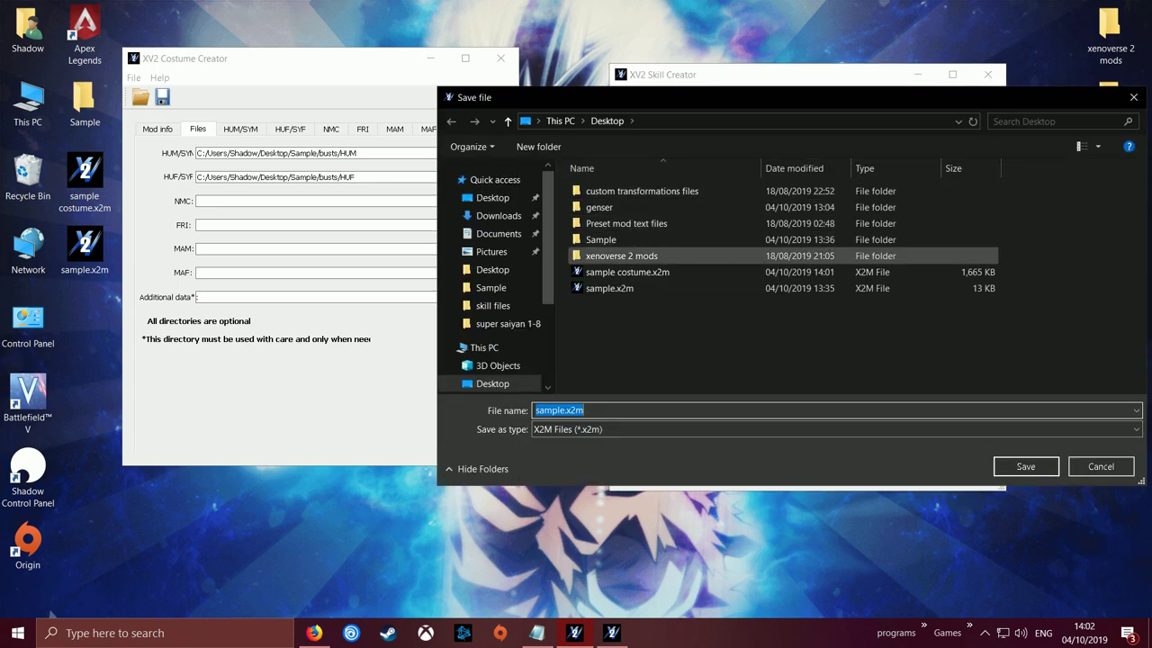
pyautogui.click(1026, 466)
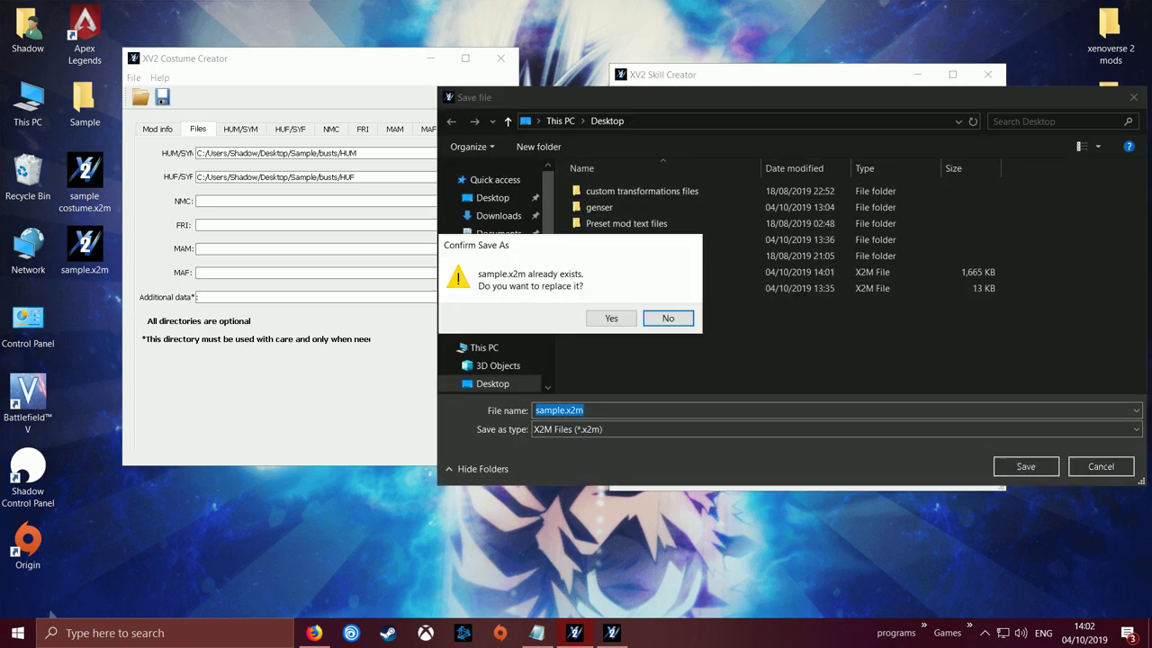
pyautogui.click(611, 319)
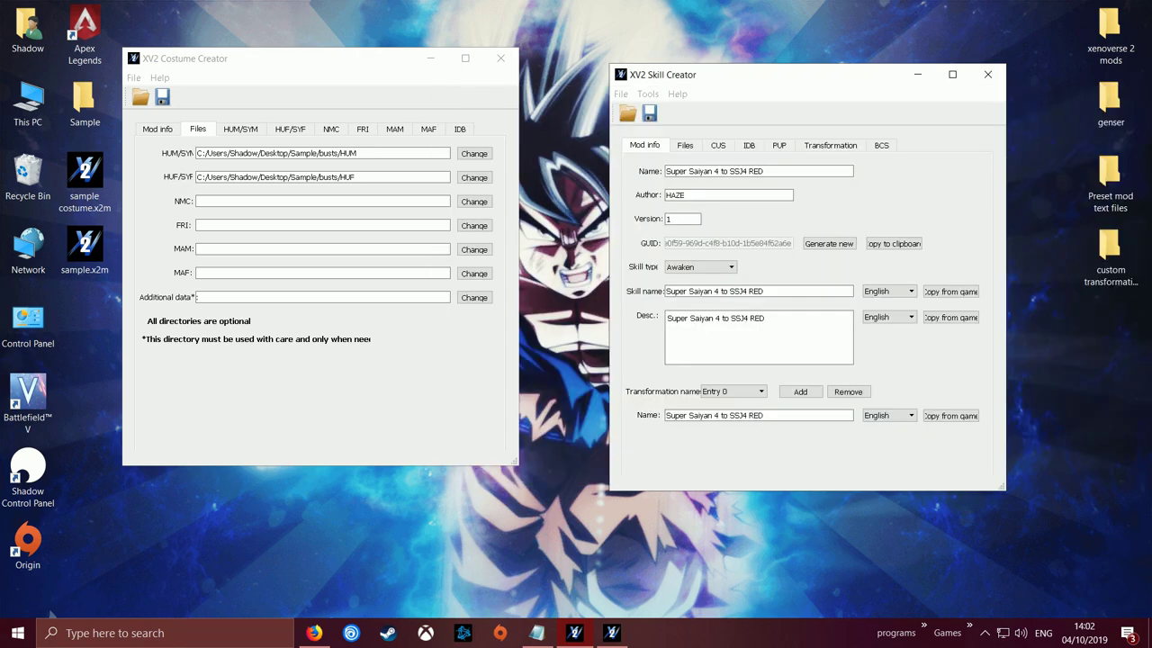
pyautogui.press('Return')
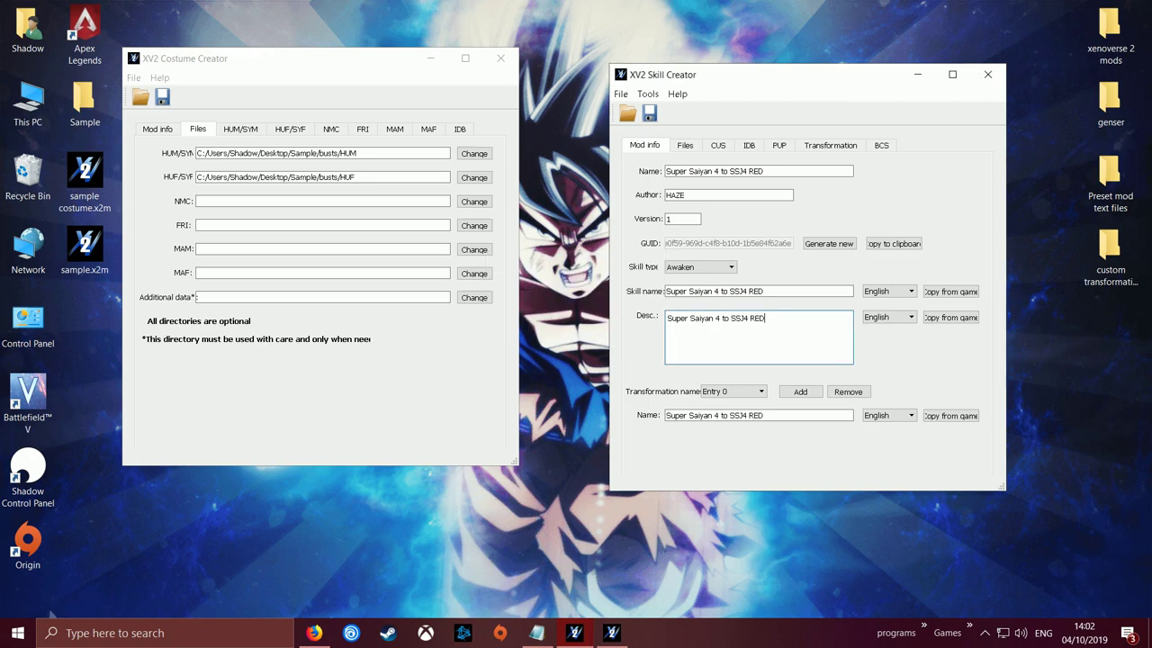
# Step: Check the size and modification date of sample.x2m in its file properties, then close them
pyautogui.rightClick(80, 267)
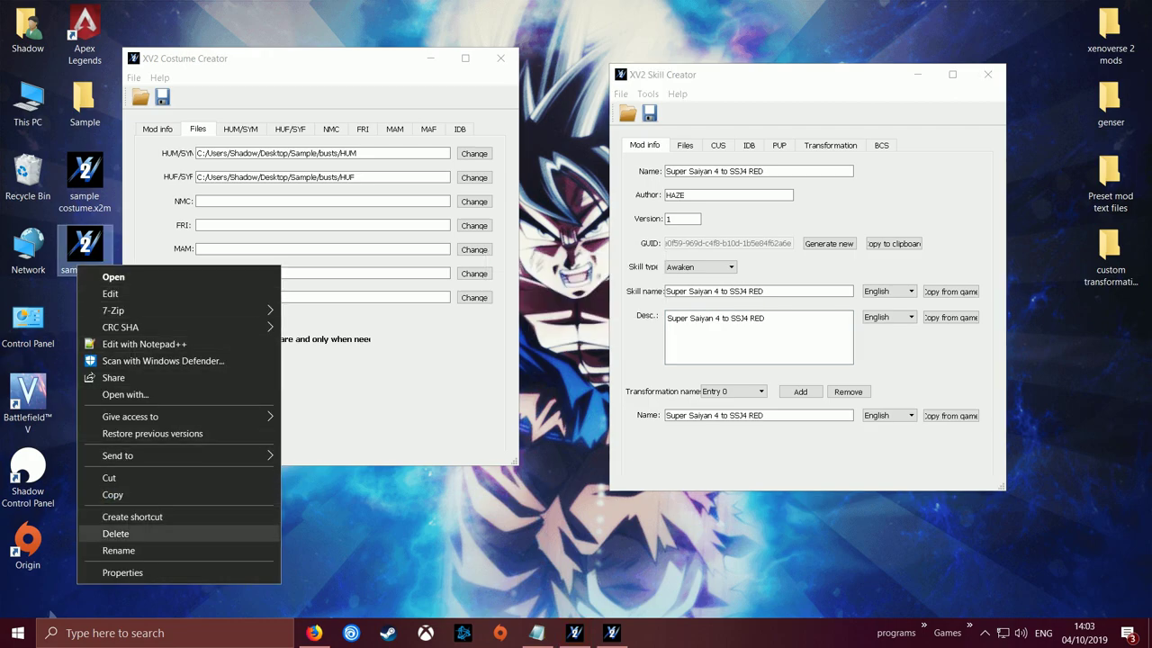
pyautogui.click(122, 572)
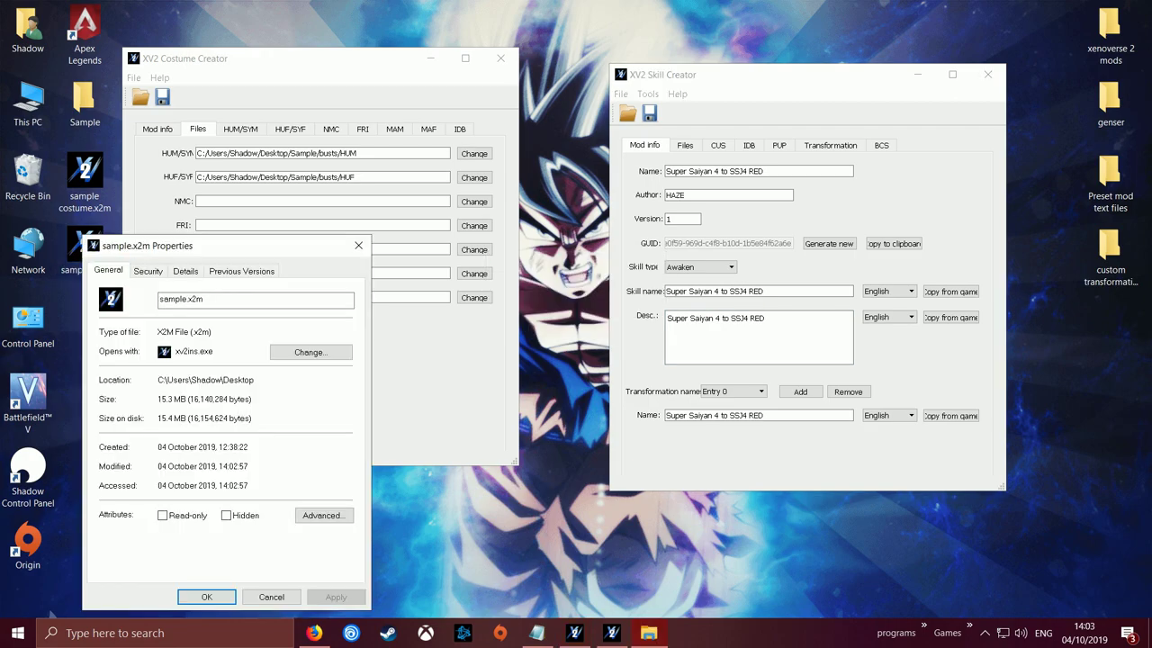
pyautogui.moveTo(164, 249); pyautogui.dragTo(574, 180)
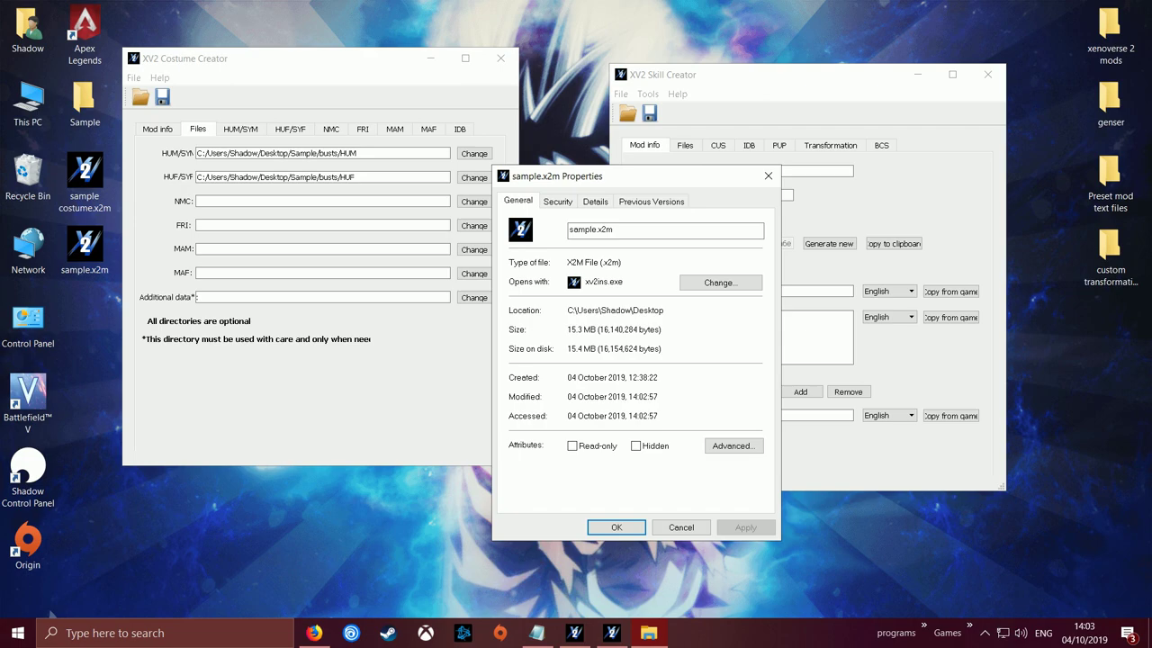
pyautogui.click(768, 175)
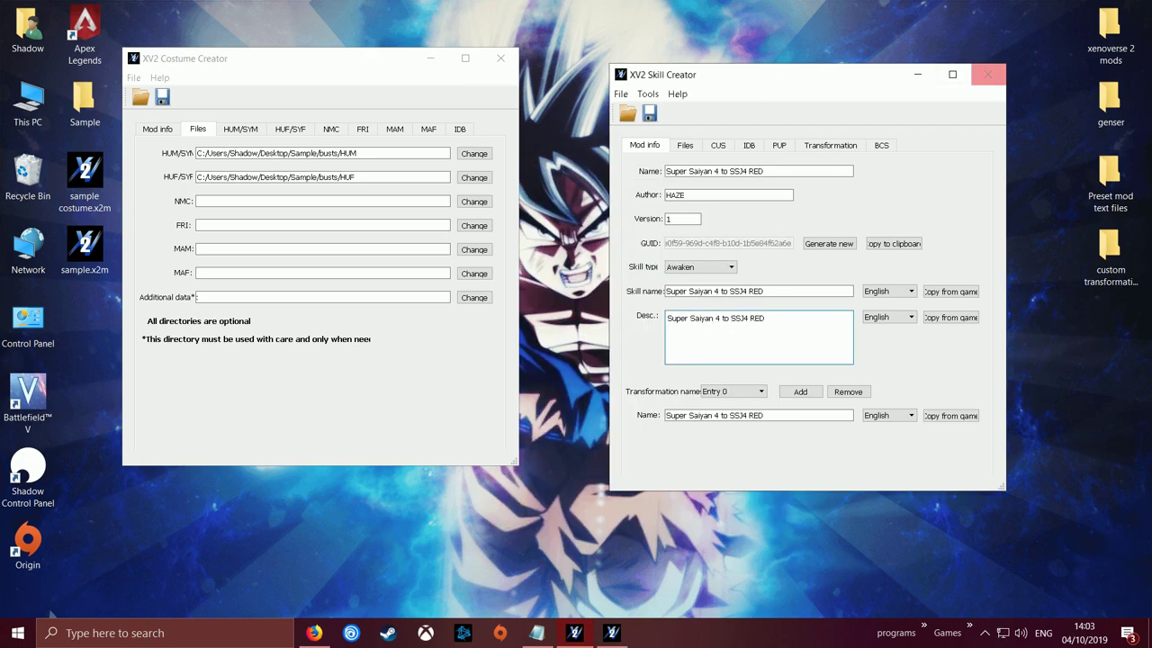
# Step: Close XV2 Skill Creator and XV2 Costume Creator, leaving the Notepad instructions minimized
pyautogui.click(987, 75)
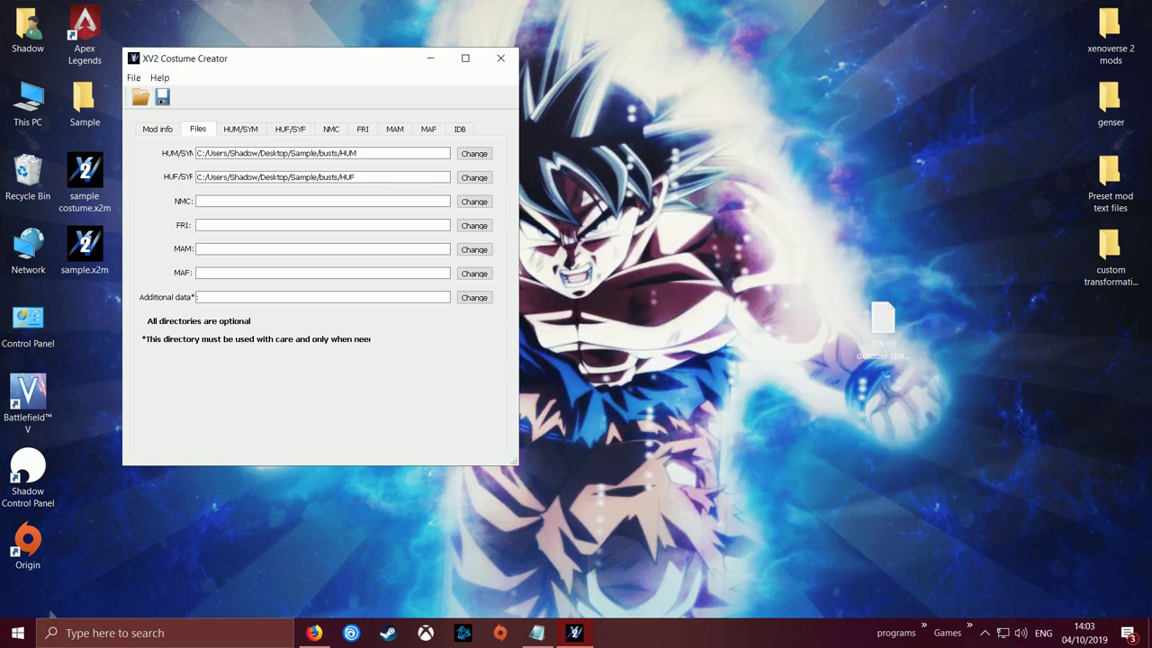
pyautogui.click(500, 58)
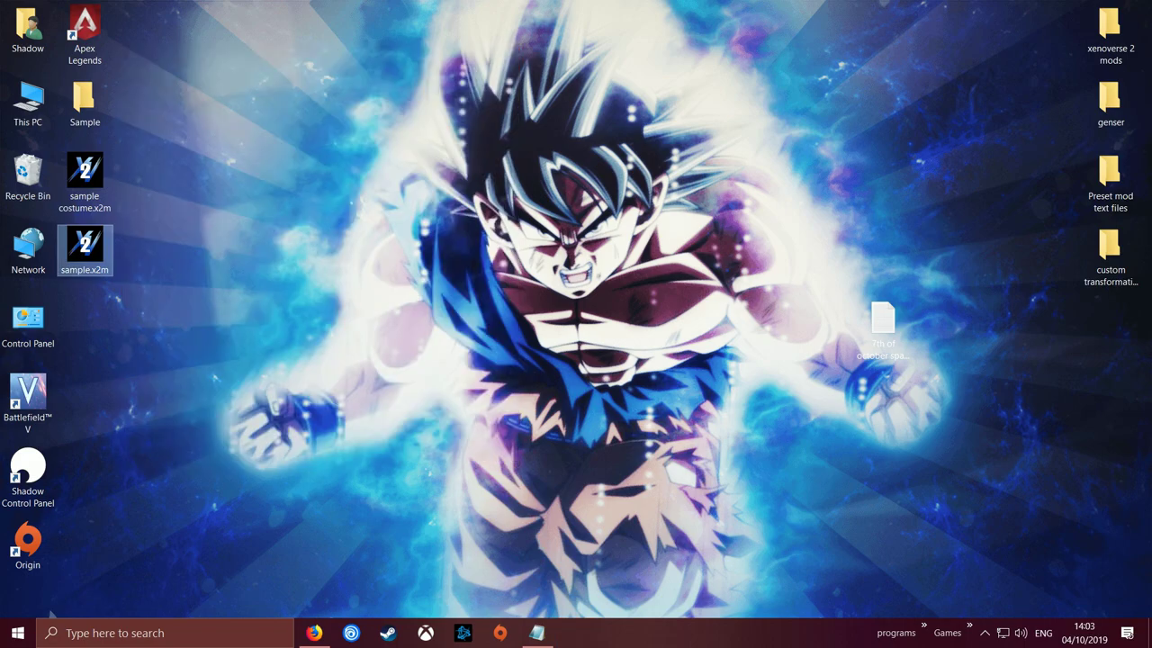
pyautogui.click(536, 633)
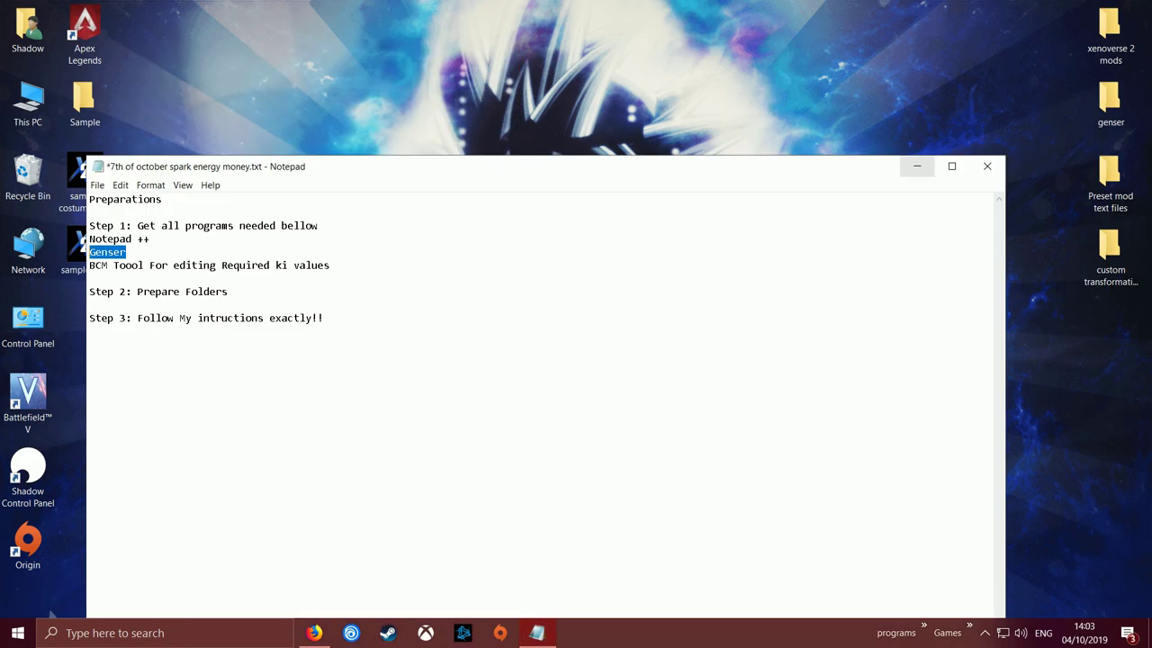
pyautogui.click(917, 165)
# Step: Launch xv2ins.exe from the mod installer folder inside Modding Tools in xenoverse 2 mods
pyautogui.doubleClick(1111, 36)
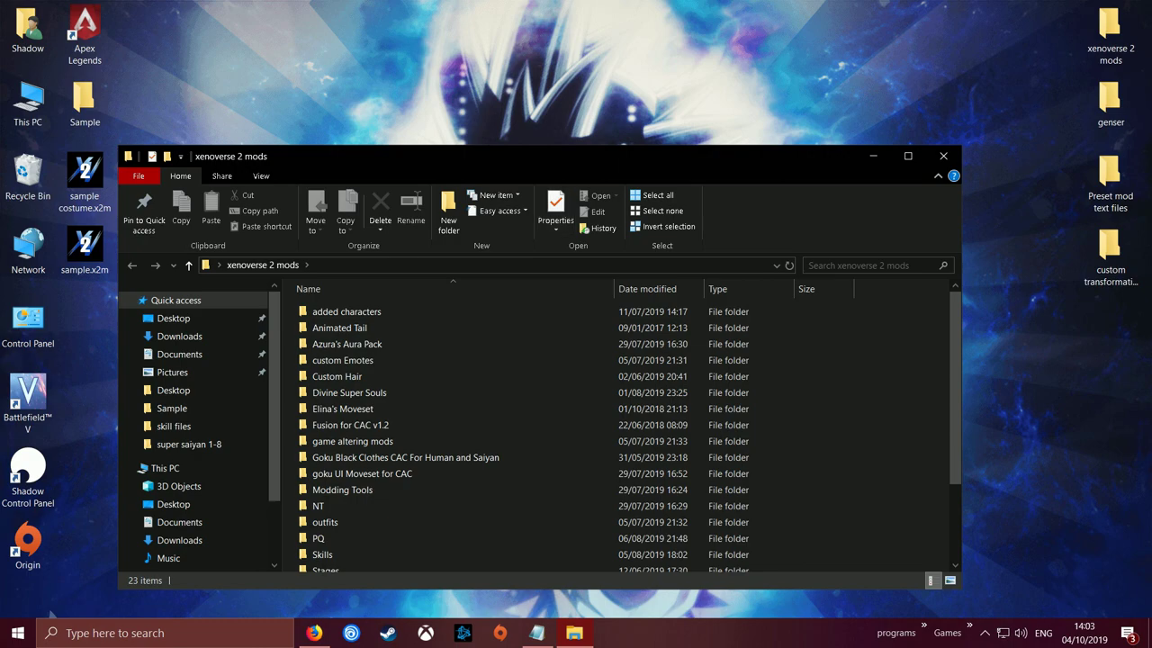
pyautogui.moveTo(384, 155); pyautogui.dragTo(765, 68)
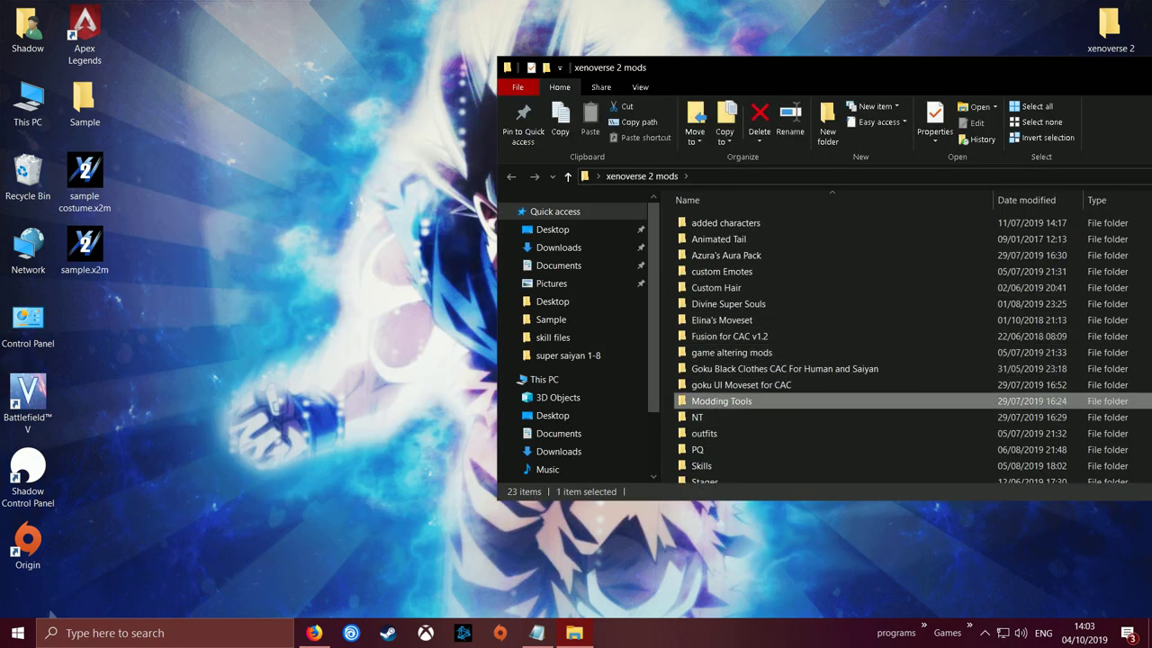
pyautogui.doubleClick(720, 401)
pyautogui.doubleClick(718, 238)
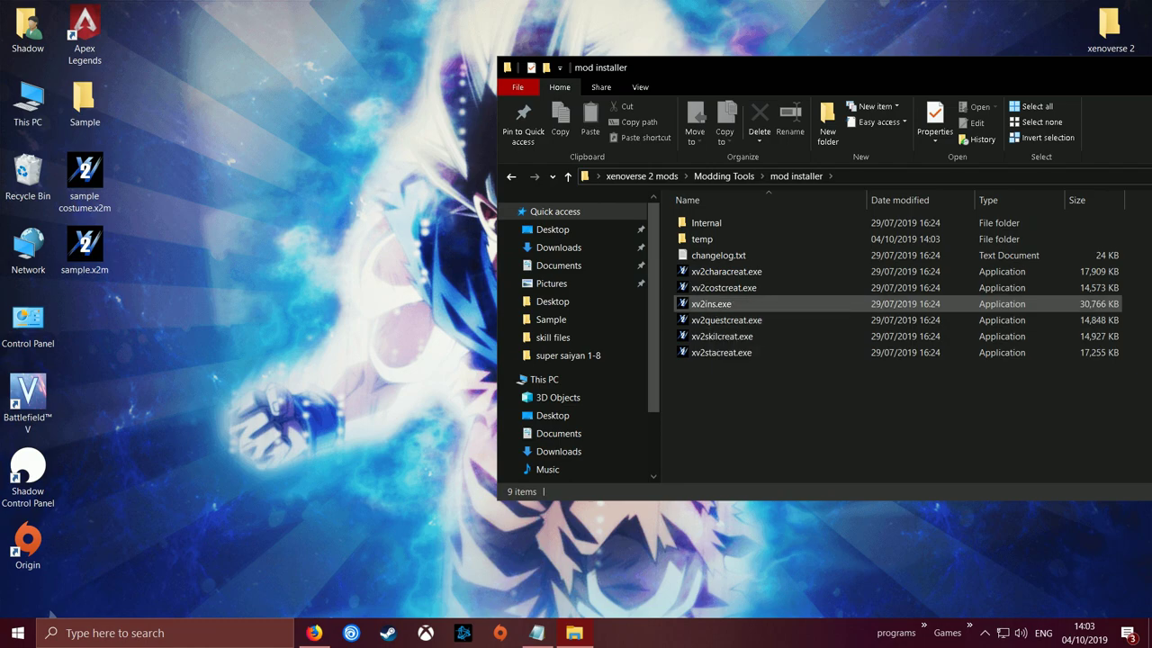
pyautogui.click(711, 304)
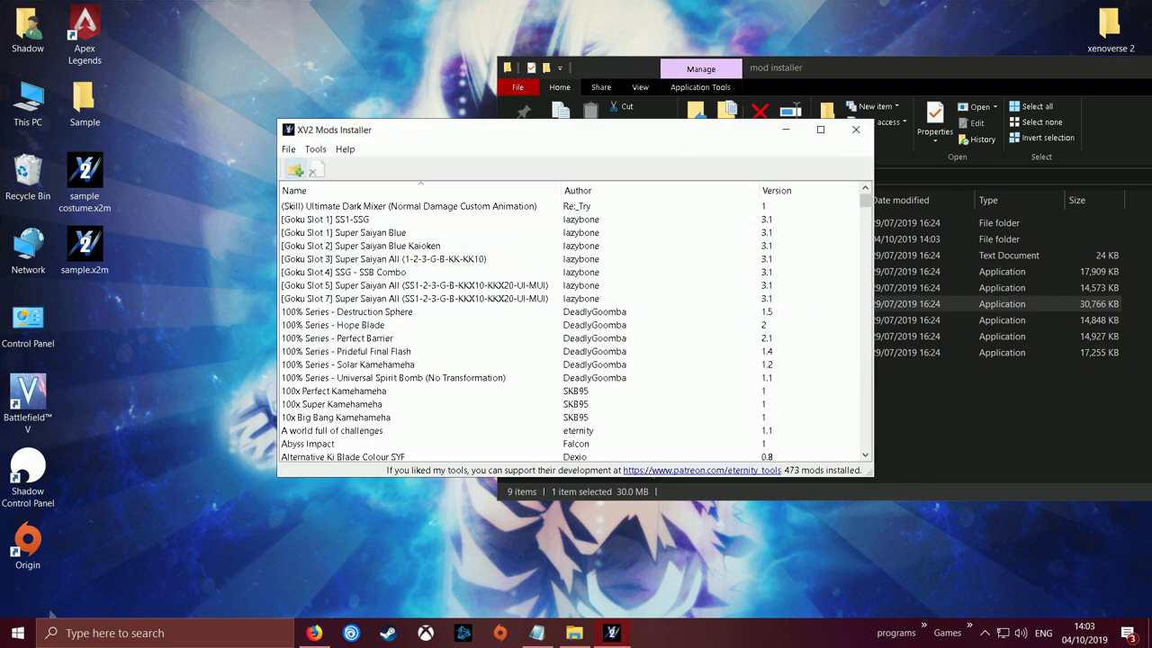
# Step: Install sample.x2m from the Desktop with XV2 Mods Installer, and close the mod installer folder window
pyautogui.click(294, 170)
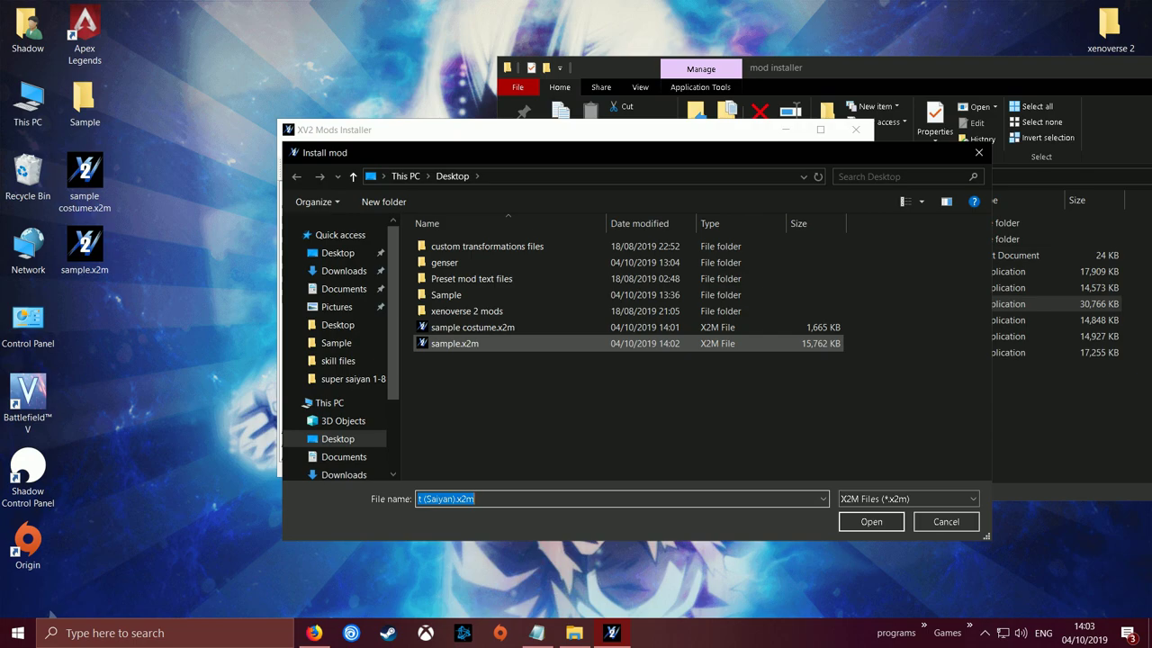
pyautogui.press('Return')
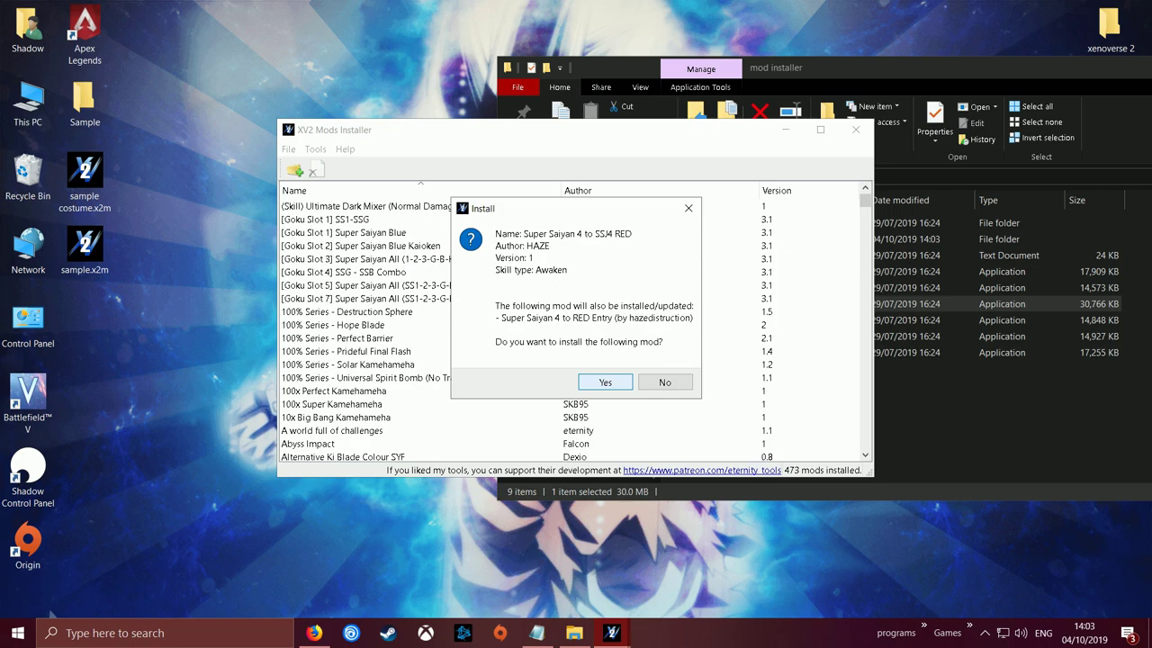
pyautogui.press('Return')
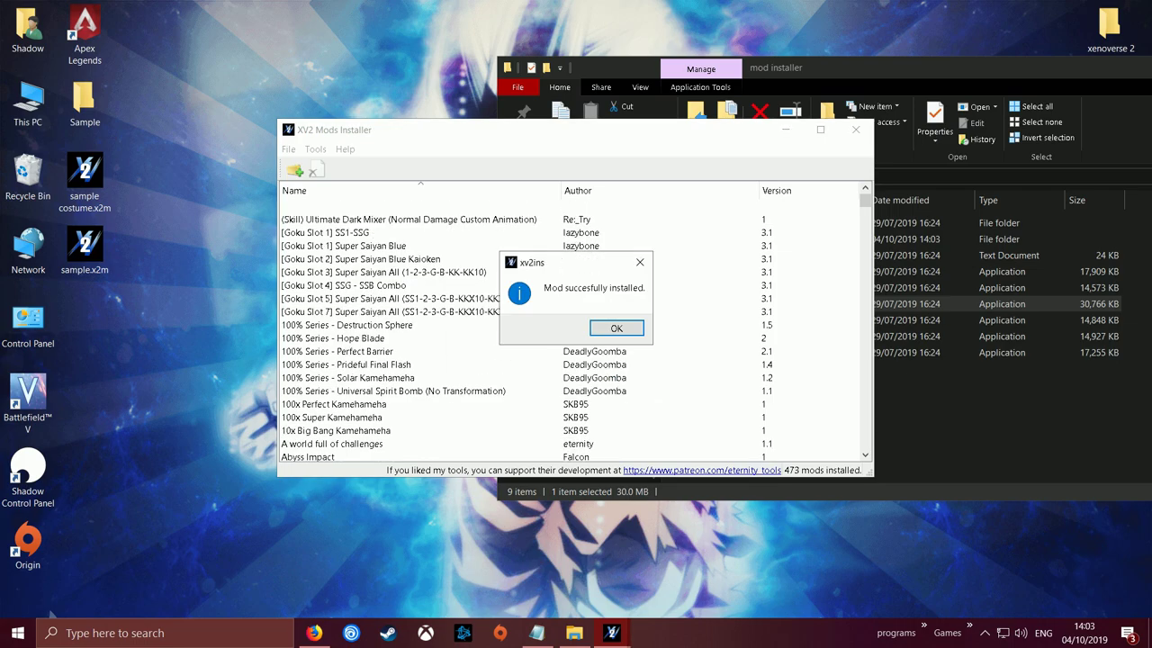
pyautogui.press('Return')
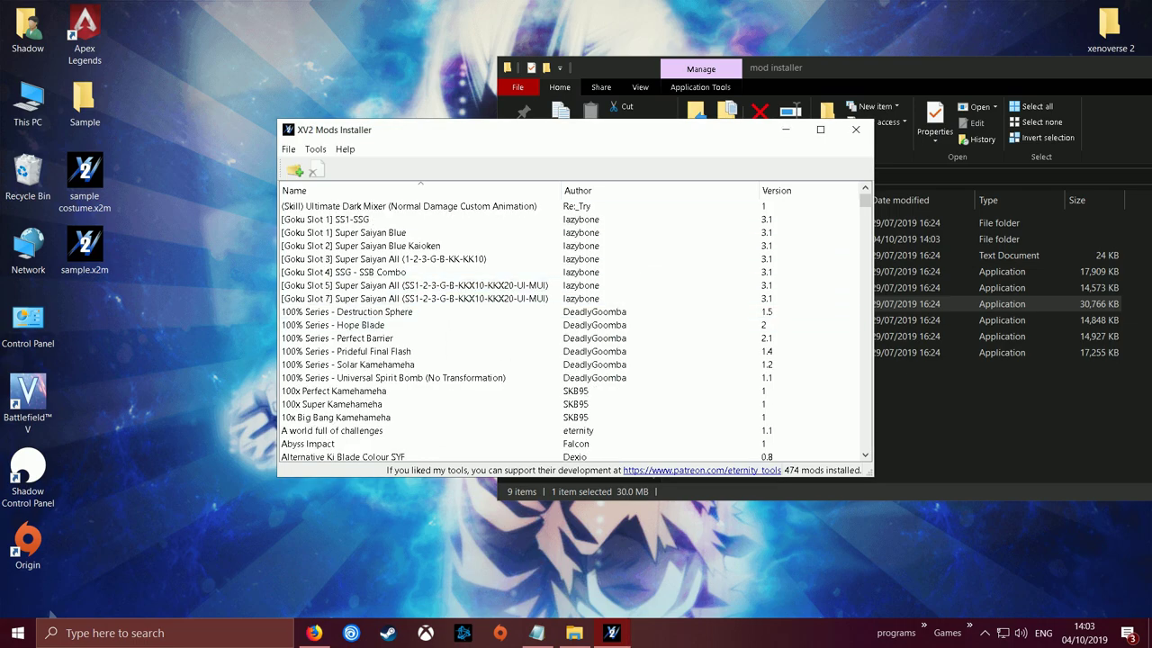
pyautogui.moveTo(909, 69); pyautogui.dragTo(505, 51)
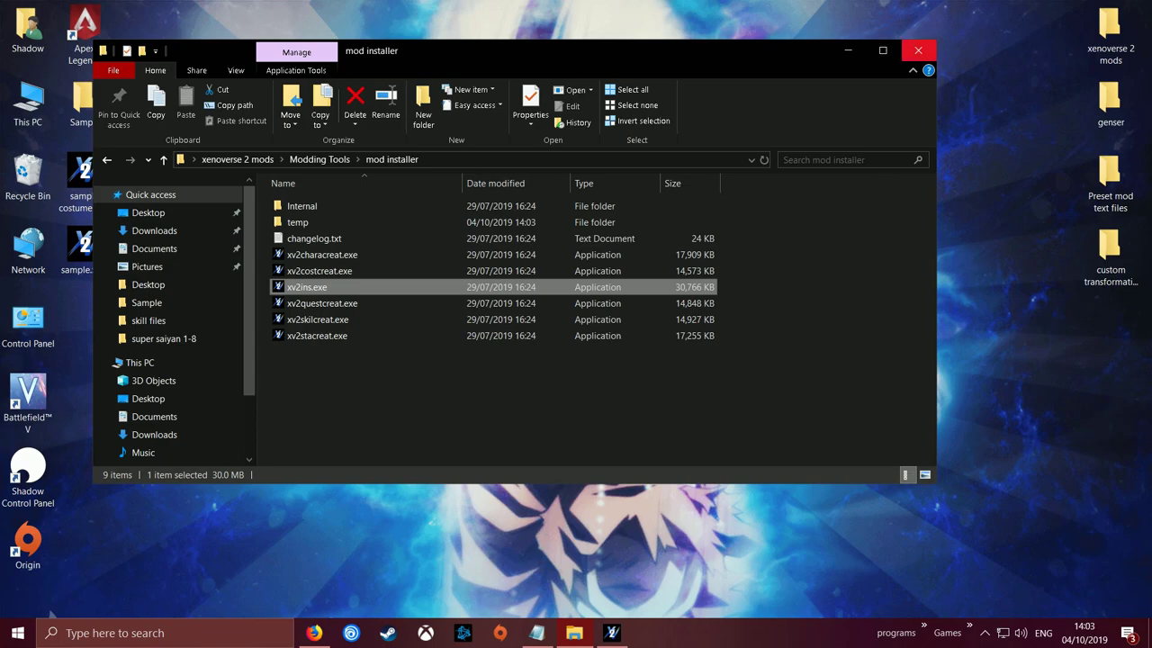
pyautogui.click(918, 51)
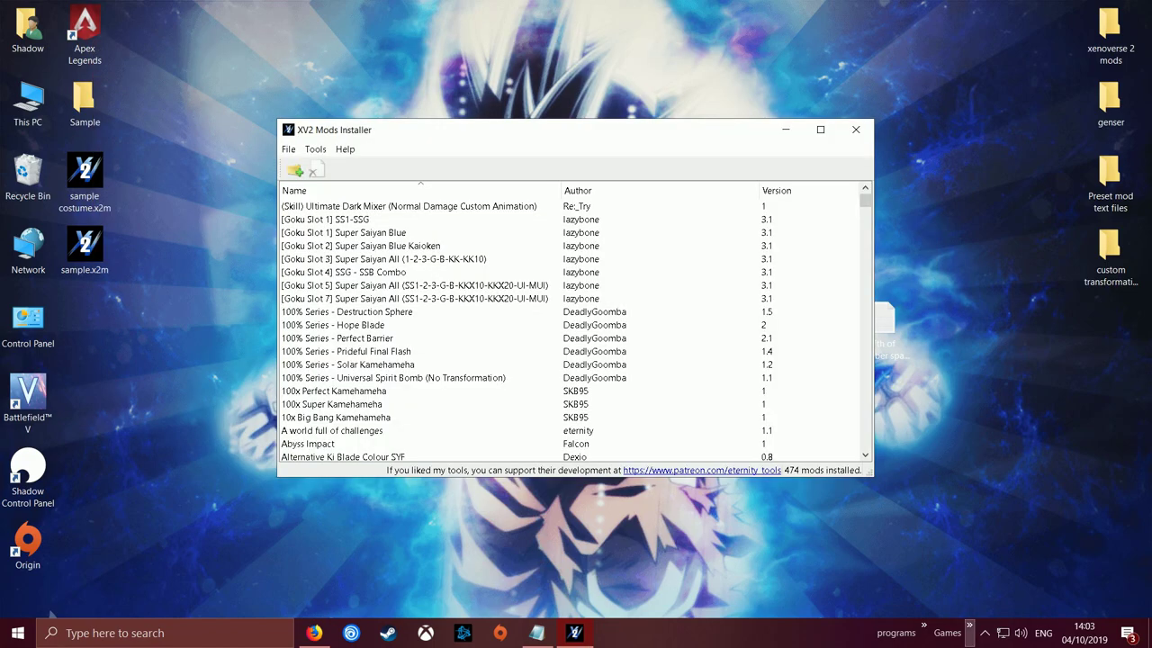
# Step: Launch the game through DBXV2.exe, allowing it to make changes to the device, and dismiss the EAC Launcher error and Steam news window
pyautogui.click(970, 625)
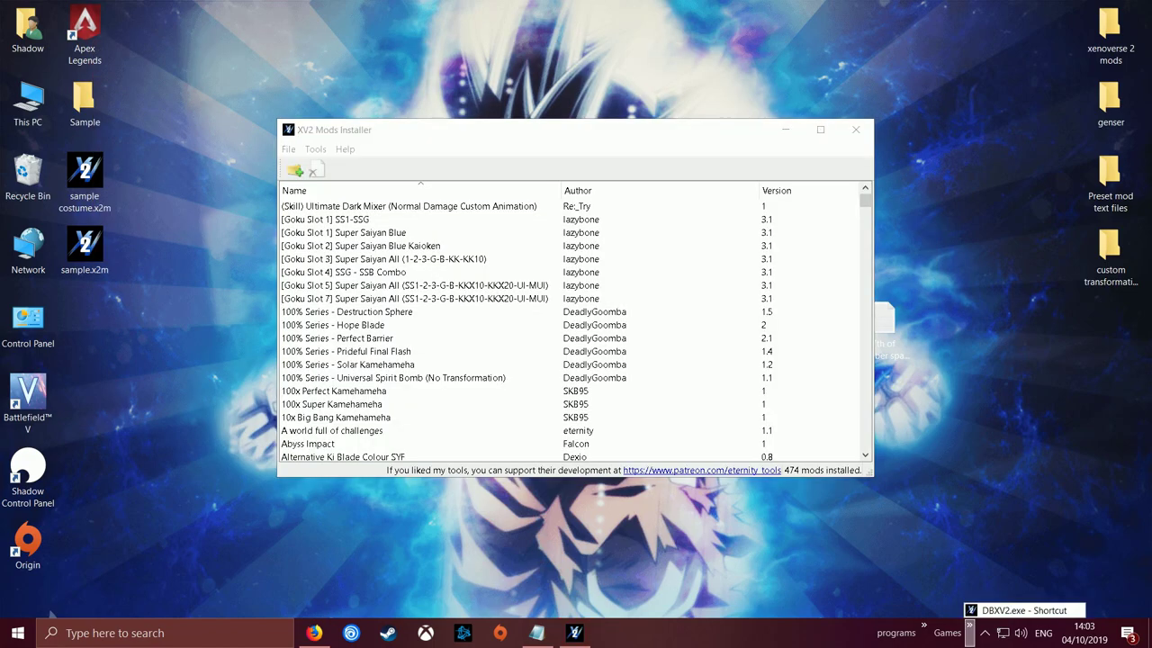
pyautogui.click(1017, 610)
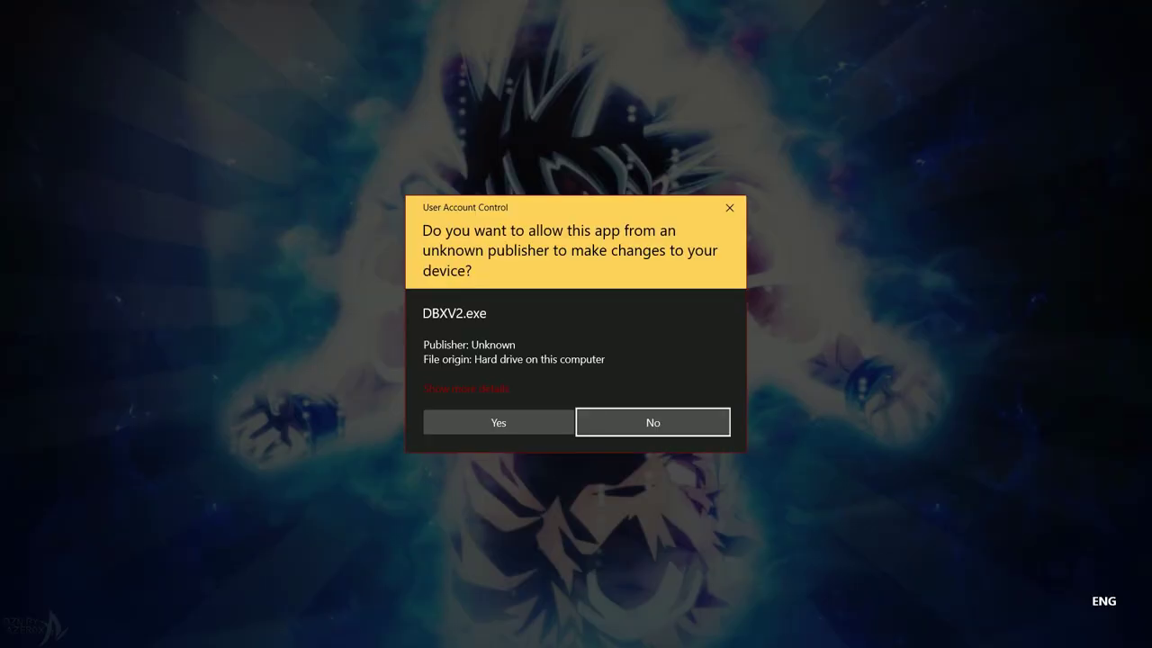
pyautogui.click(499, 422)
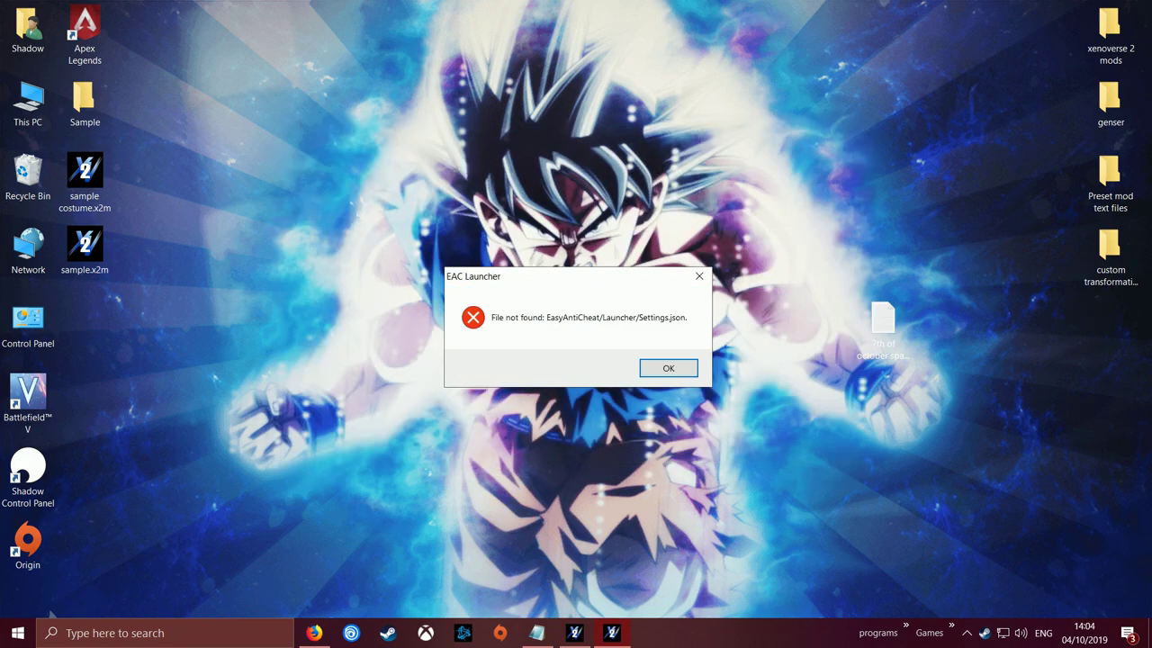
pyautogui.click(668, 368)
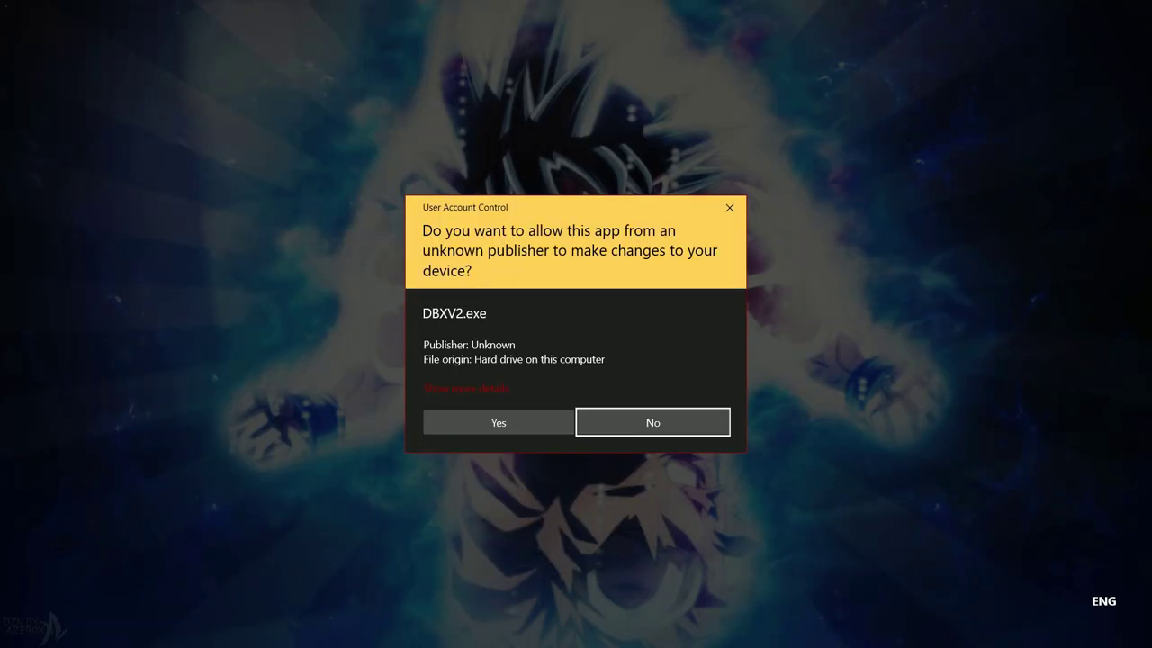
pyautogui.click(499, 422)
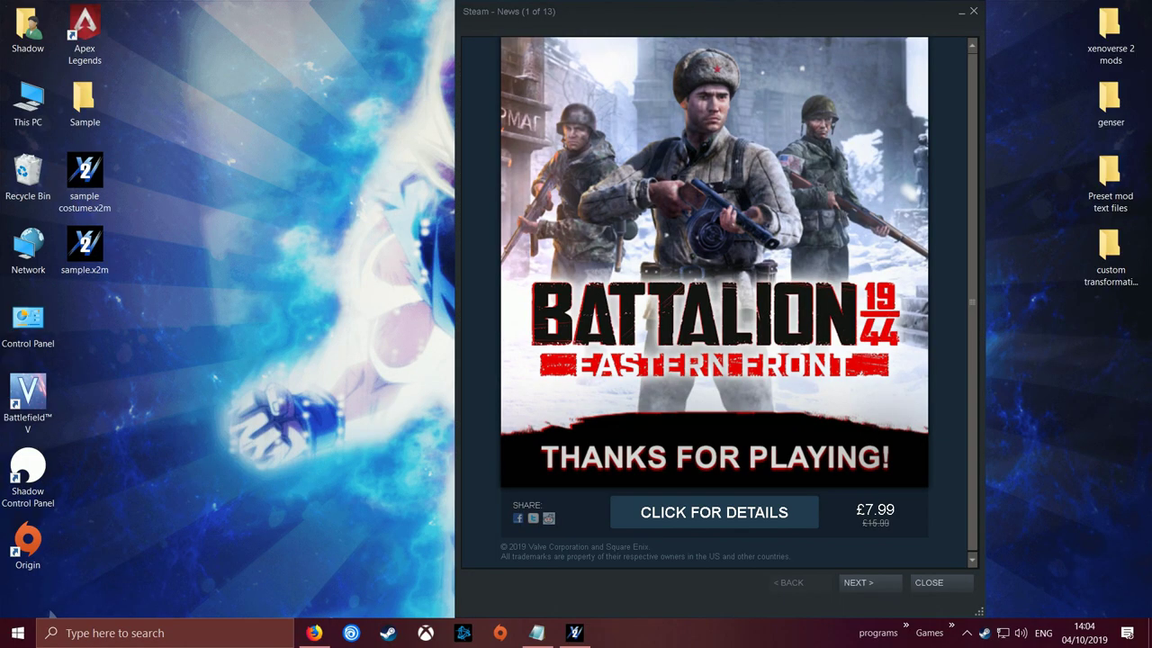
pyautogui.click(941, 583)
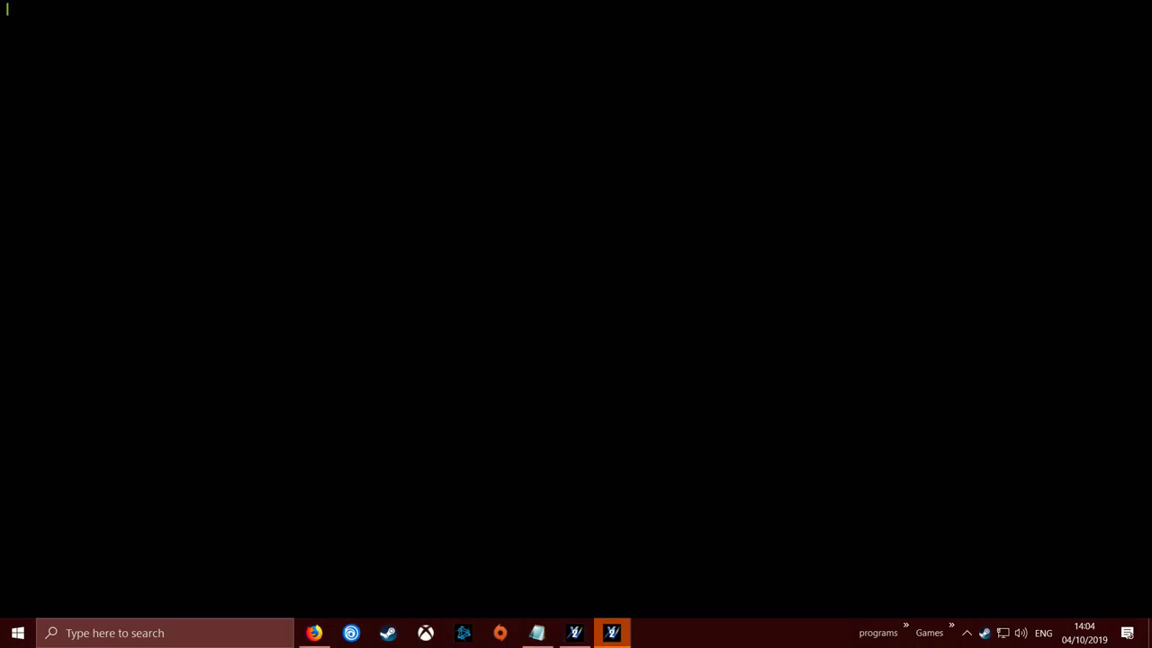